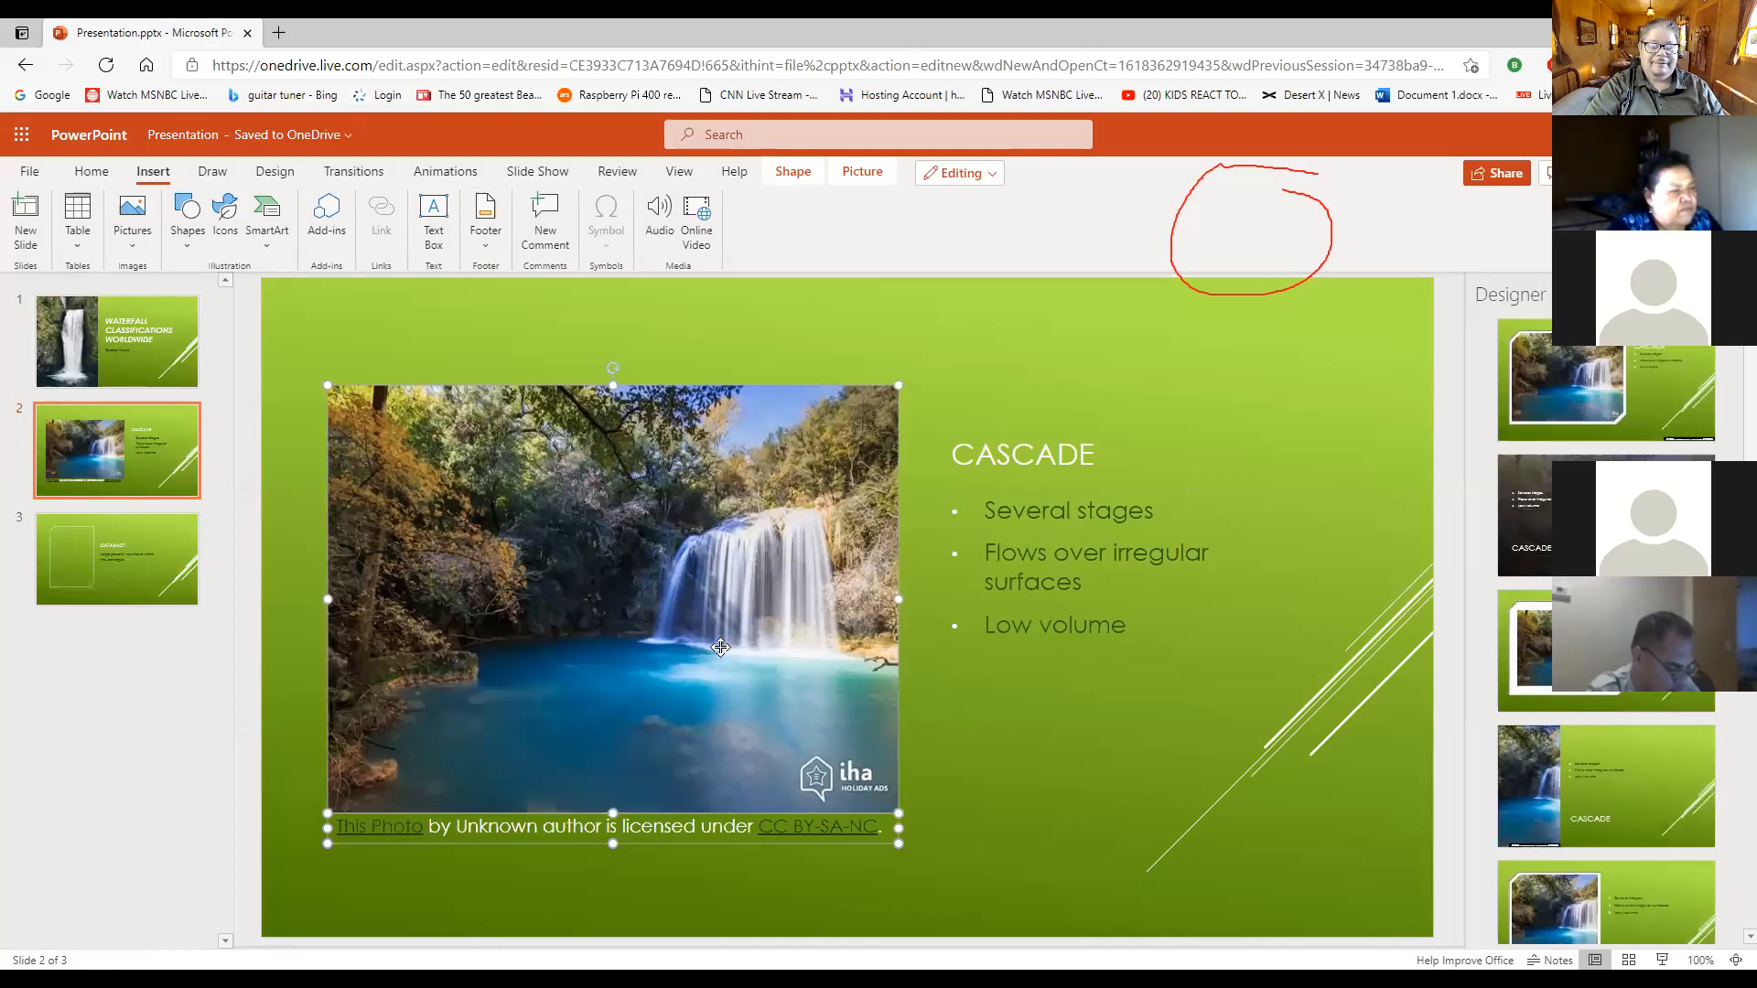
- Delete the blue-pool waterfall picture from the Cascade slide
click(1018, 716)
click(719, 645)
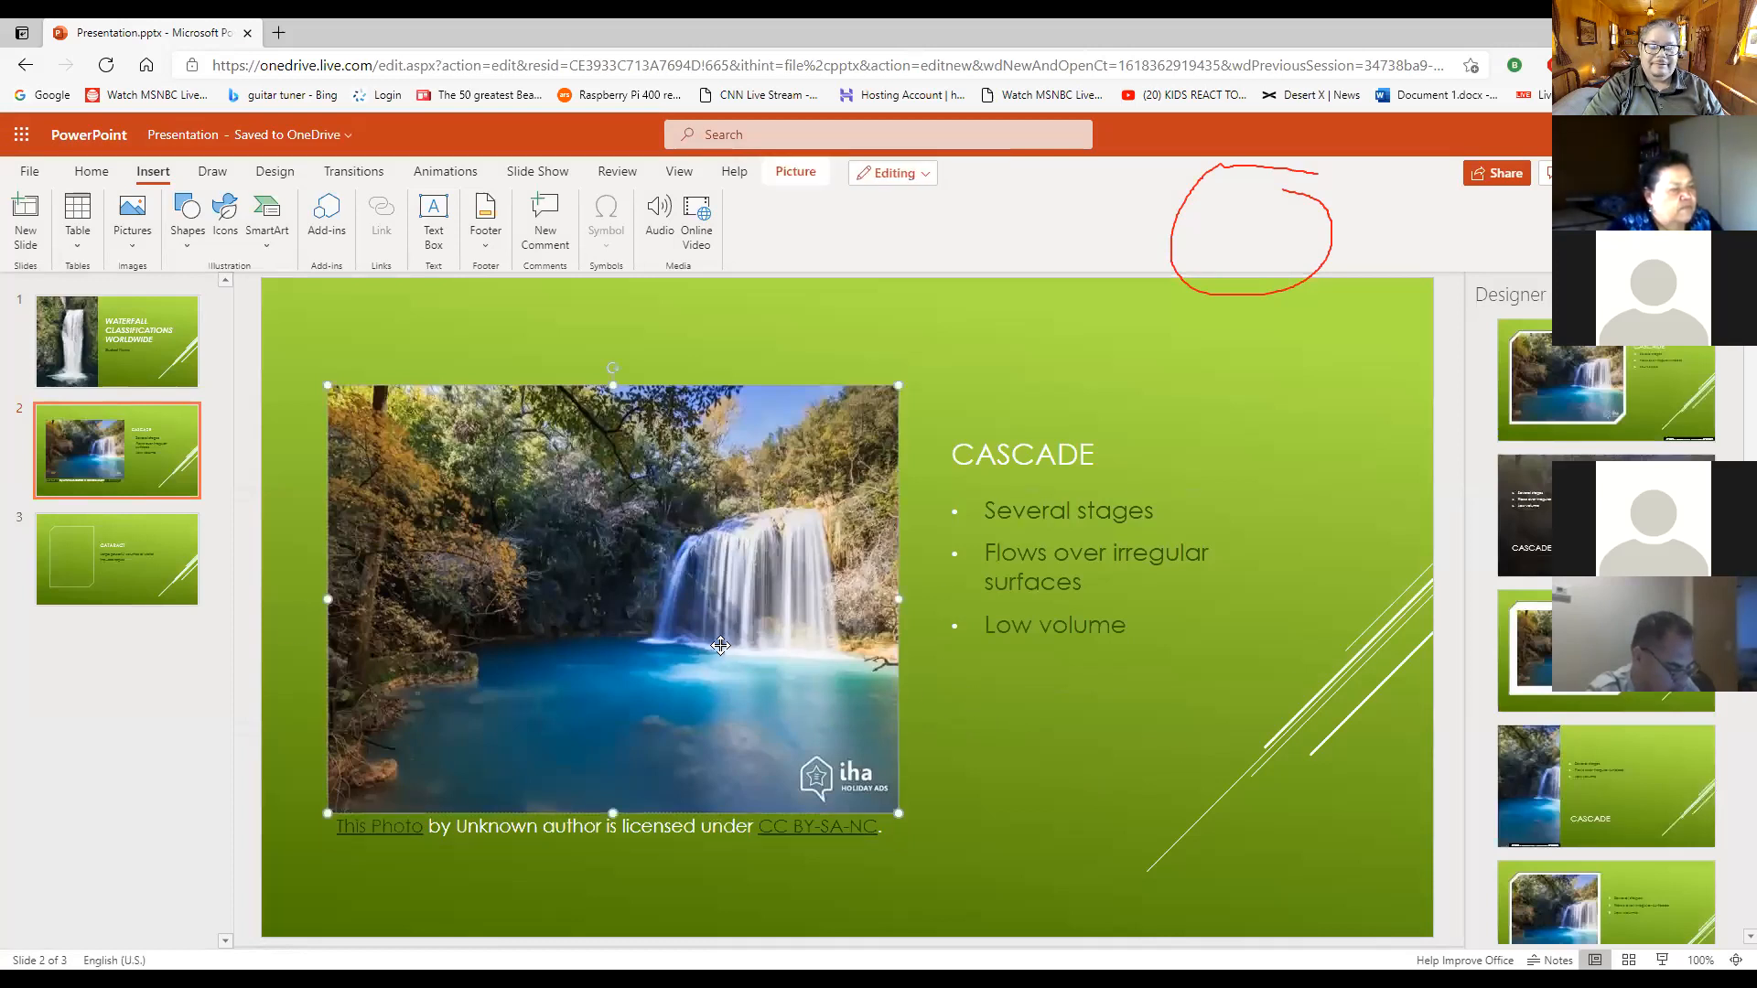
click(145, 590)
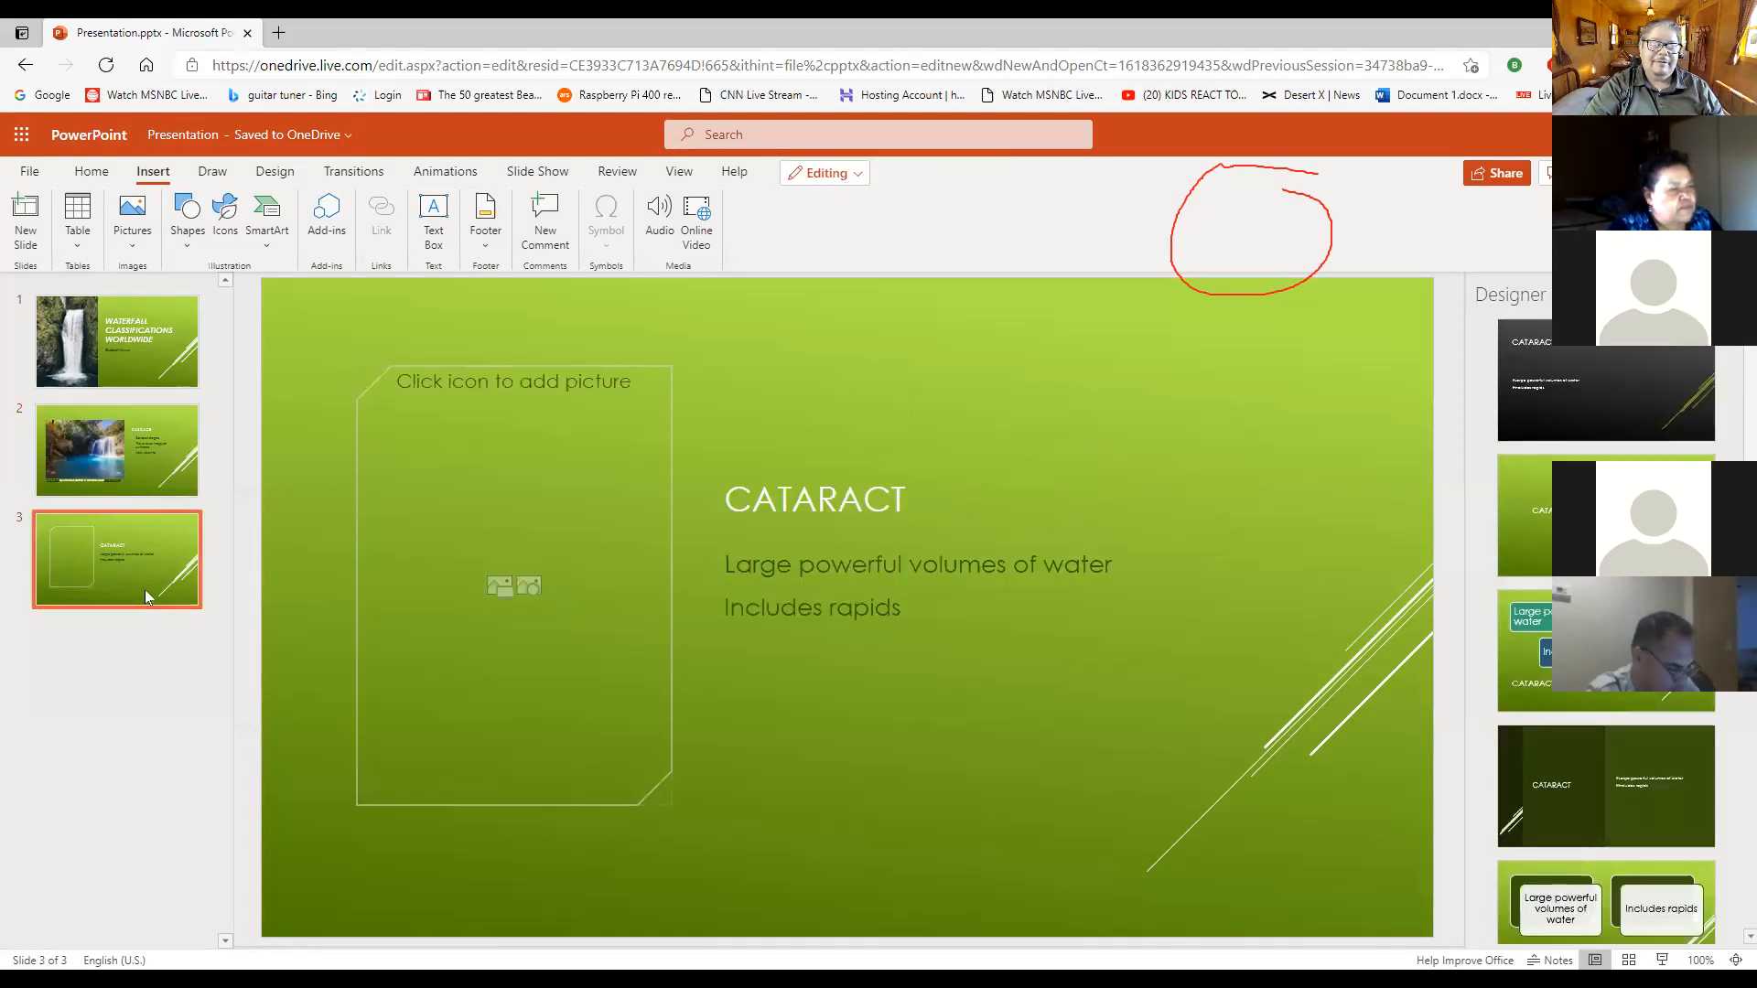
click(150, 465)
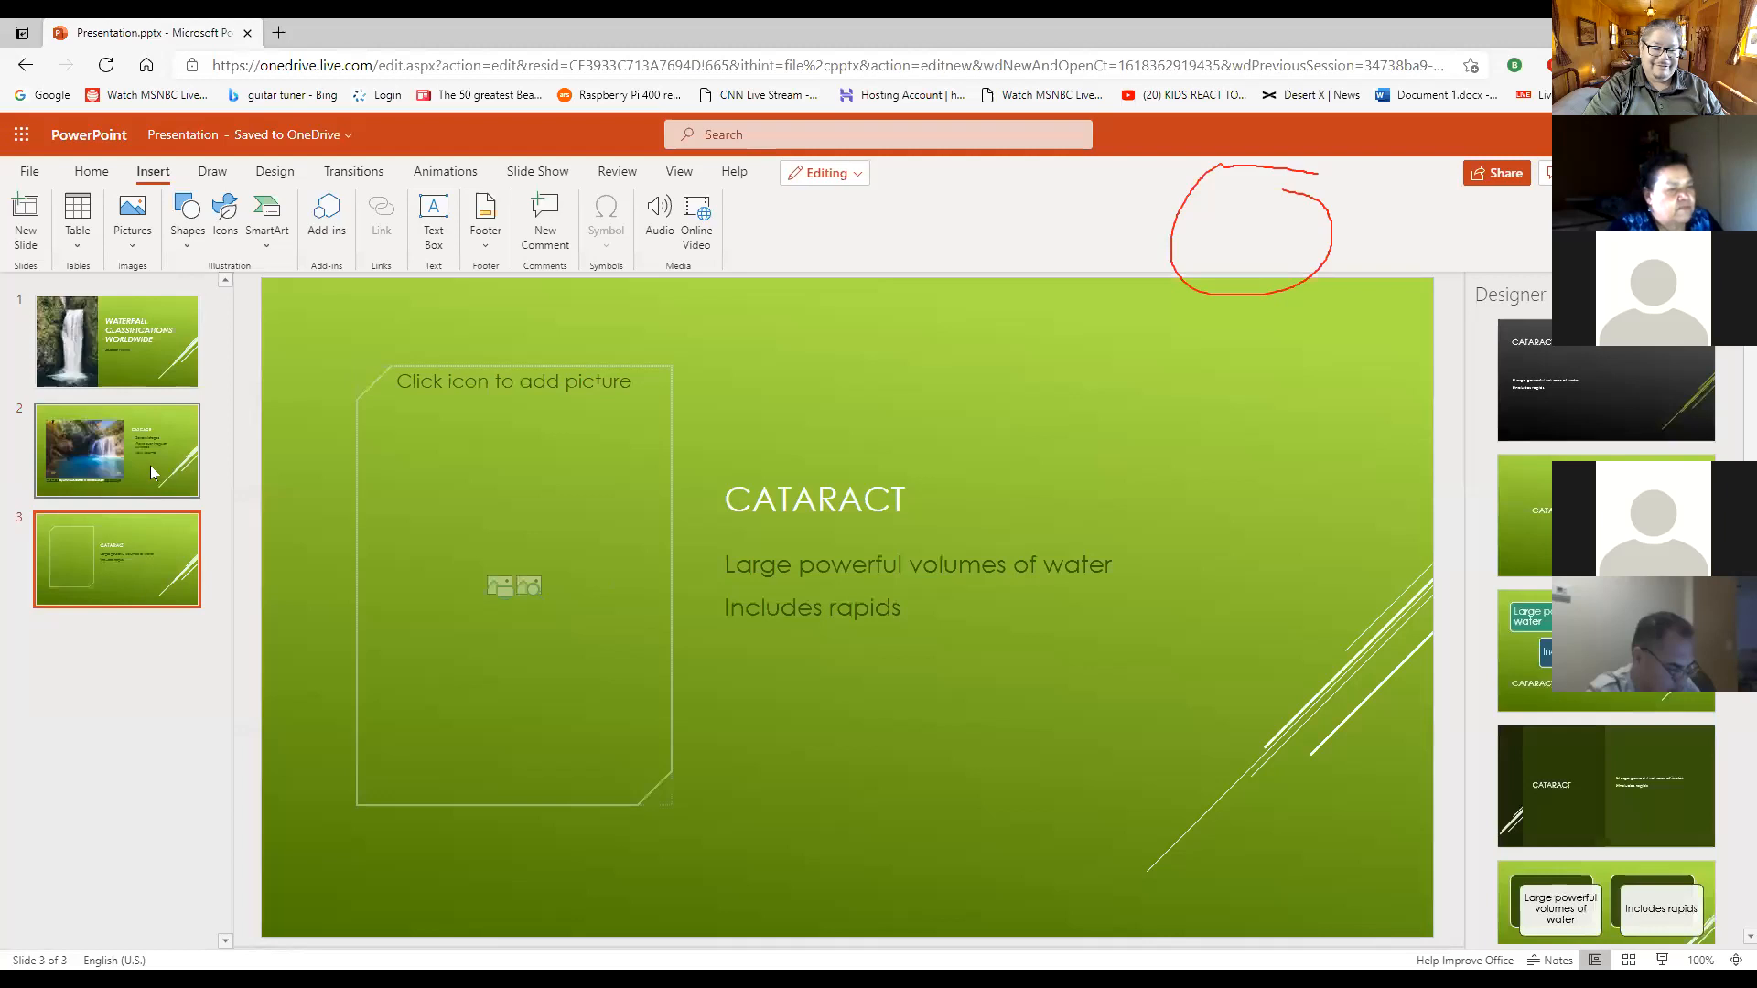
click(792, 586)
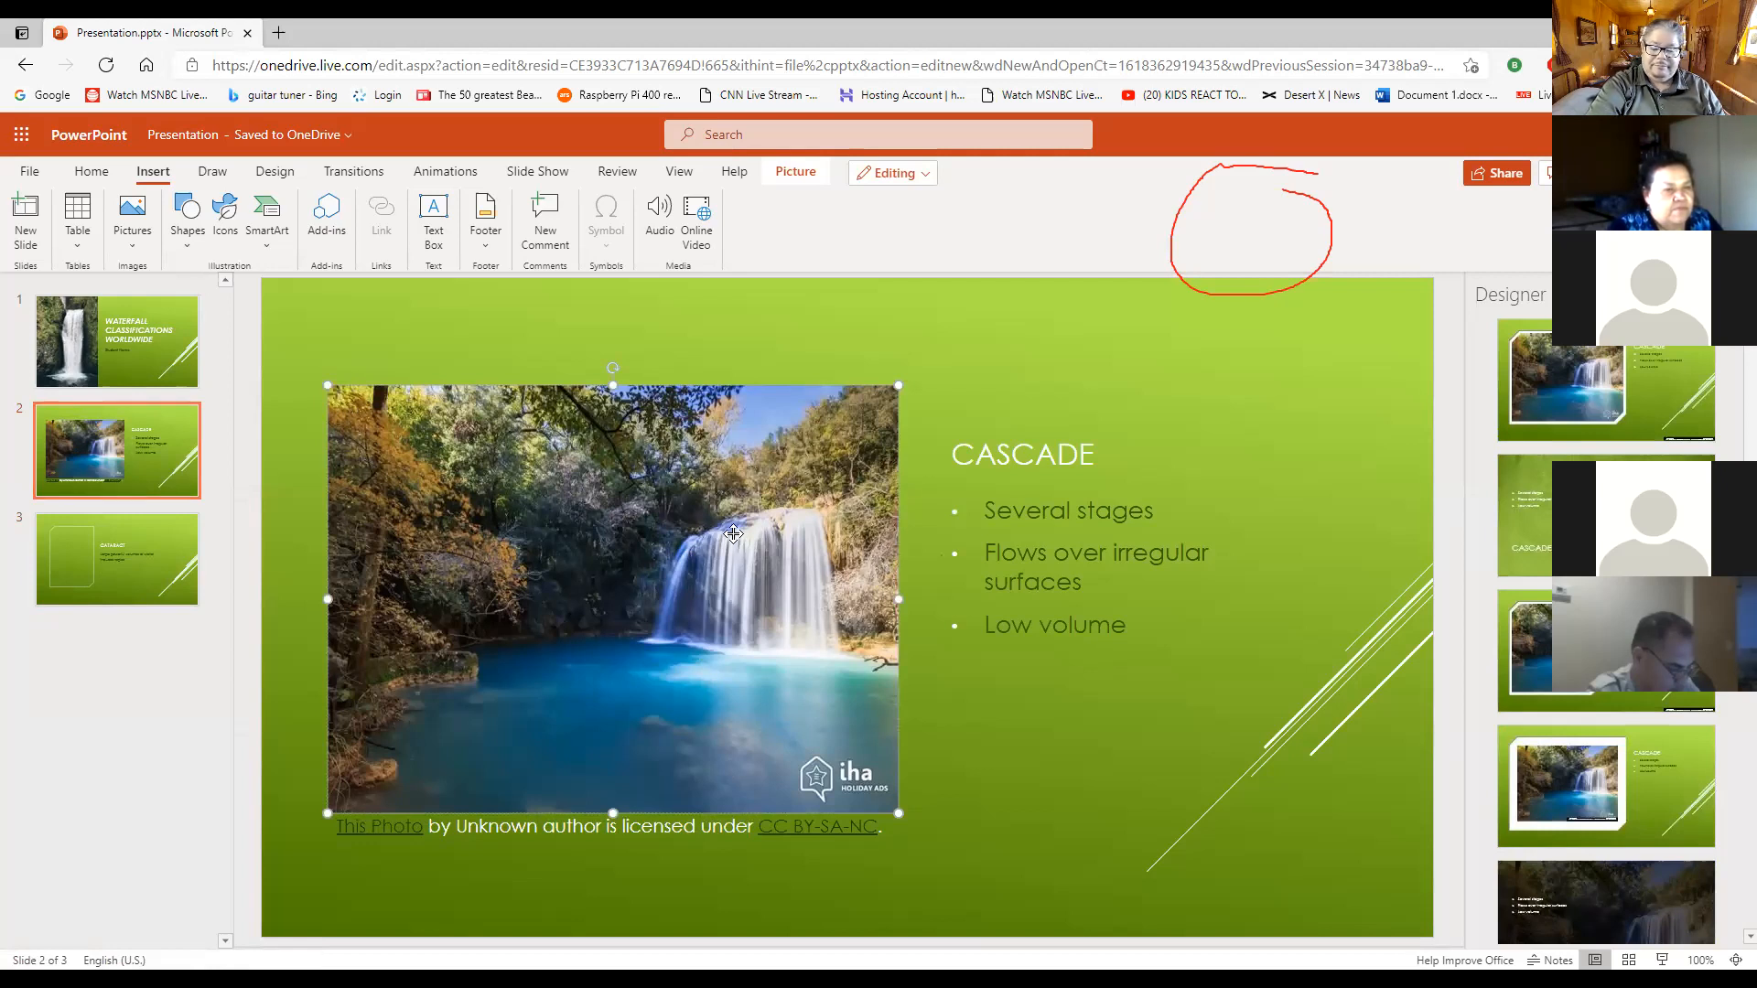
key(Delete)
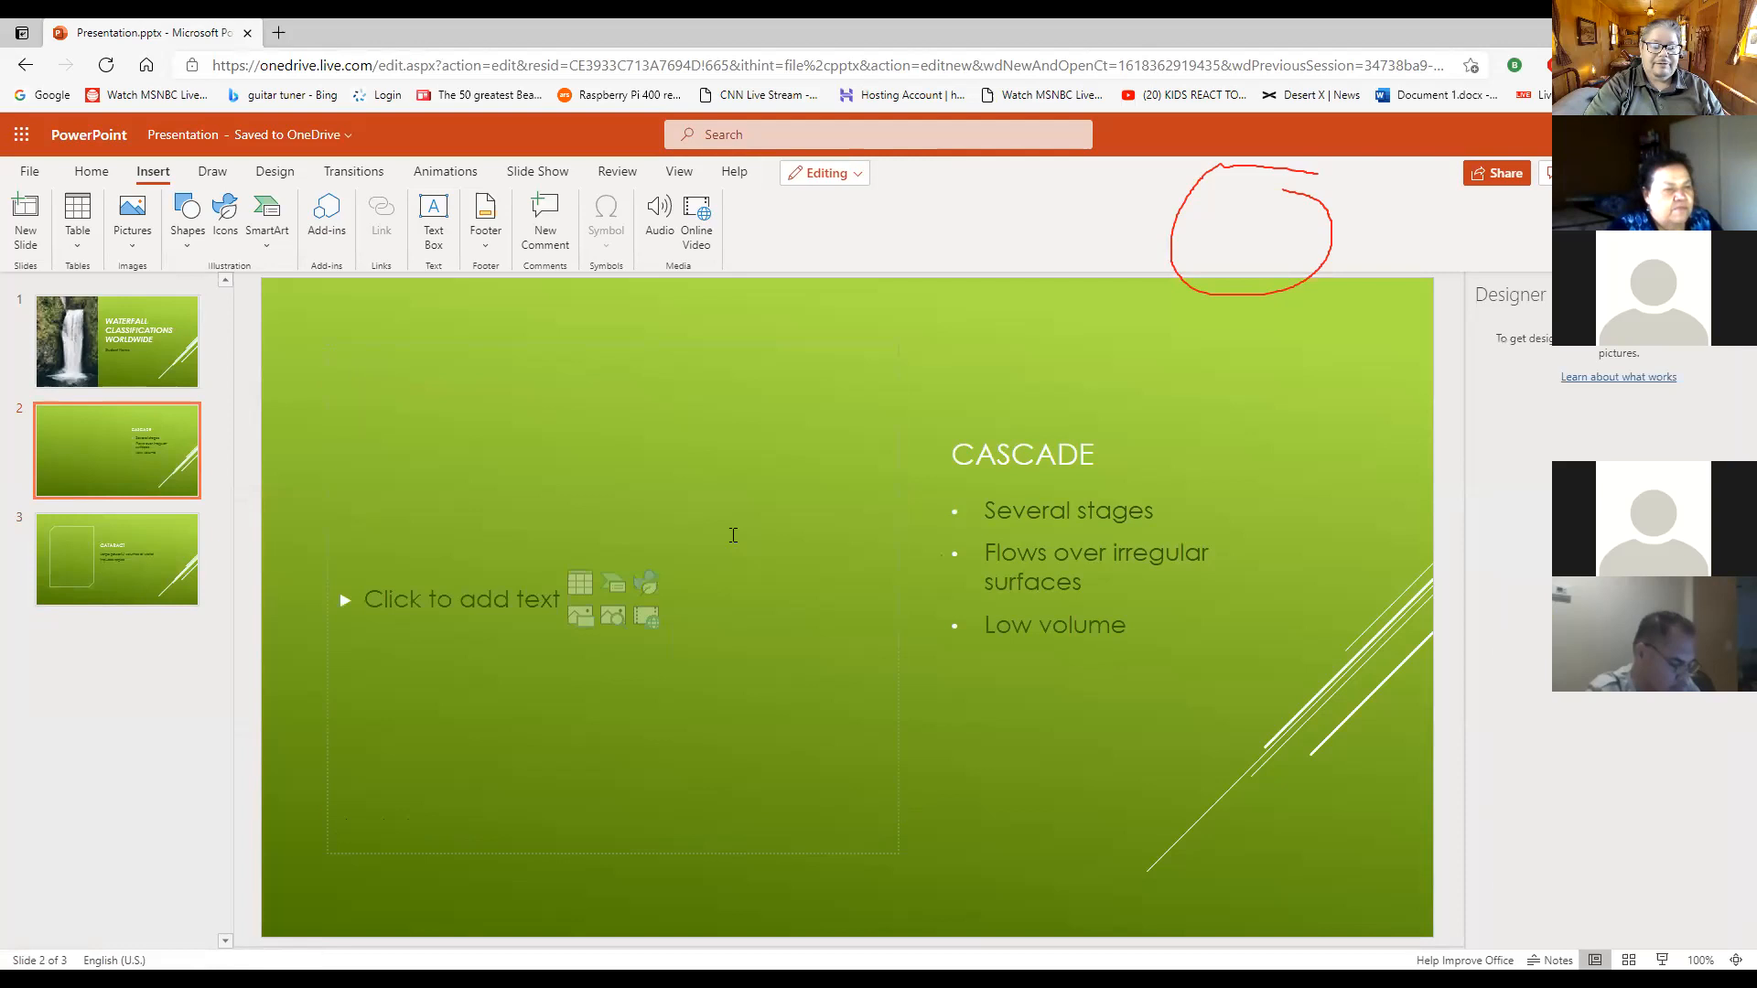
- Search Bing online pictures for "cascade" to fill the empty content placeholder on the Cascade slide
click(367, 601)
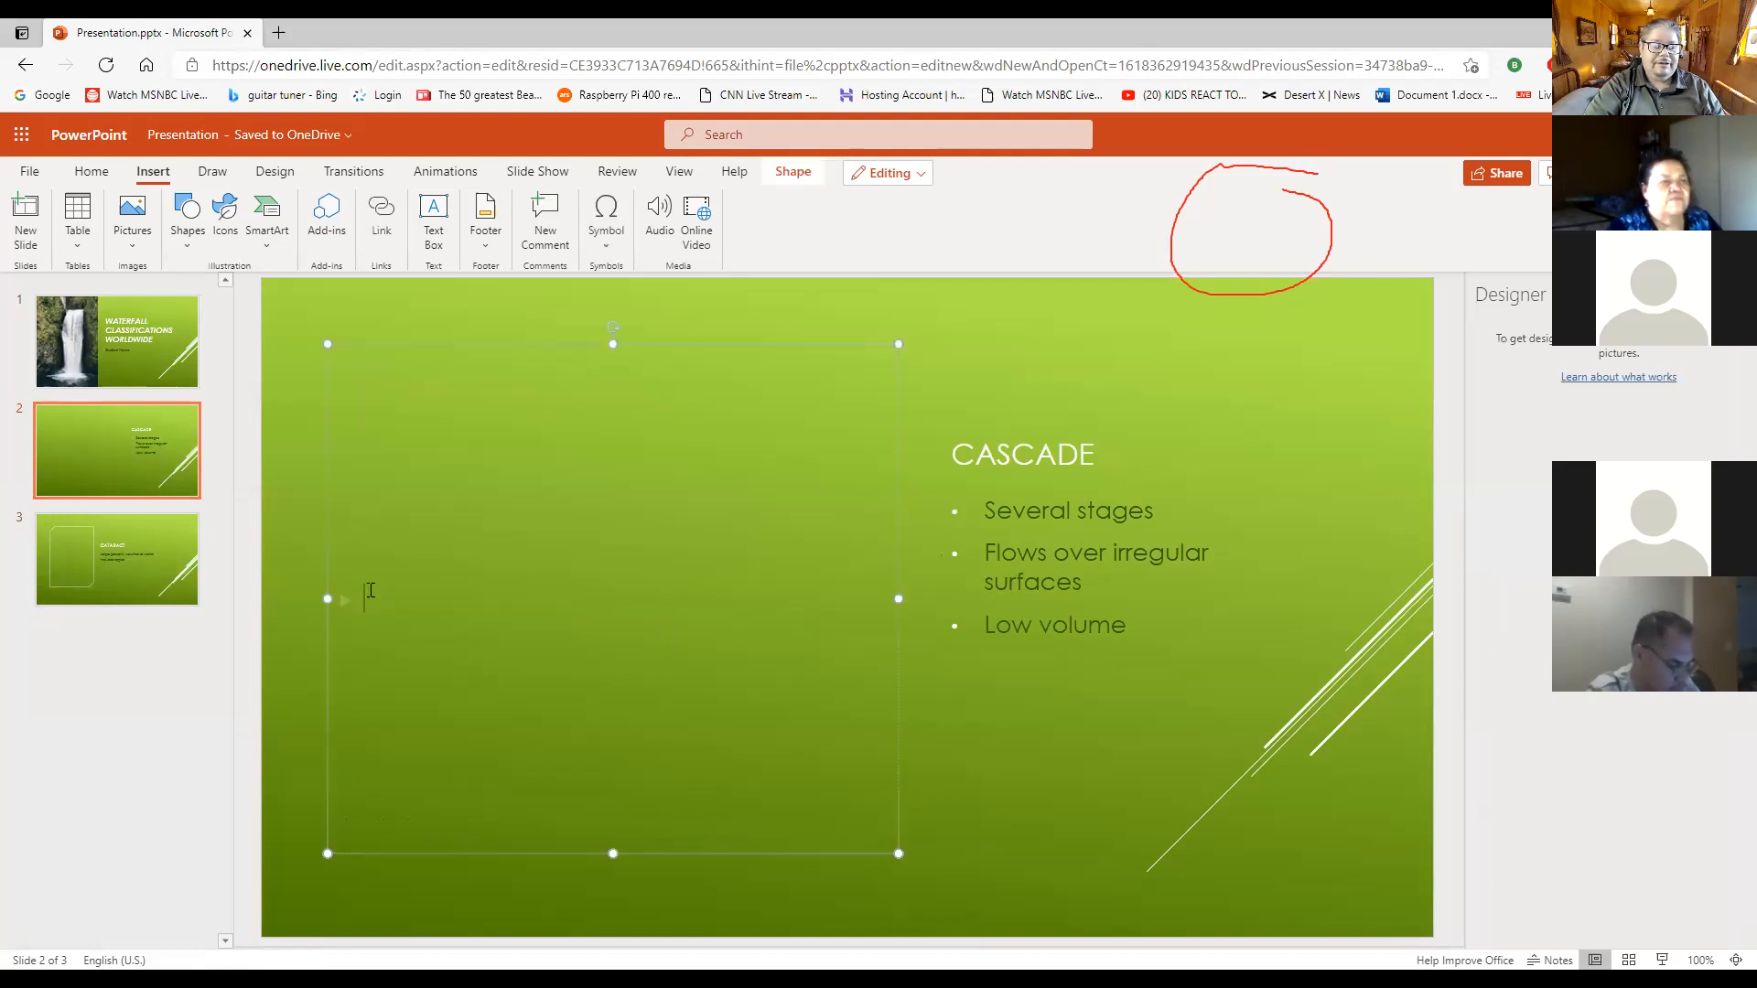
click(133, 216)
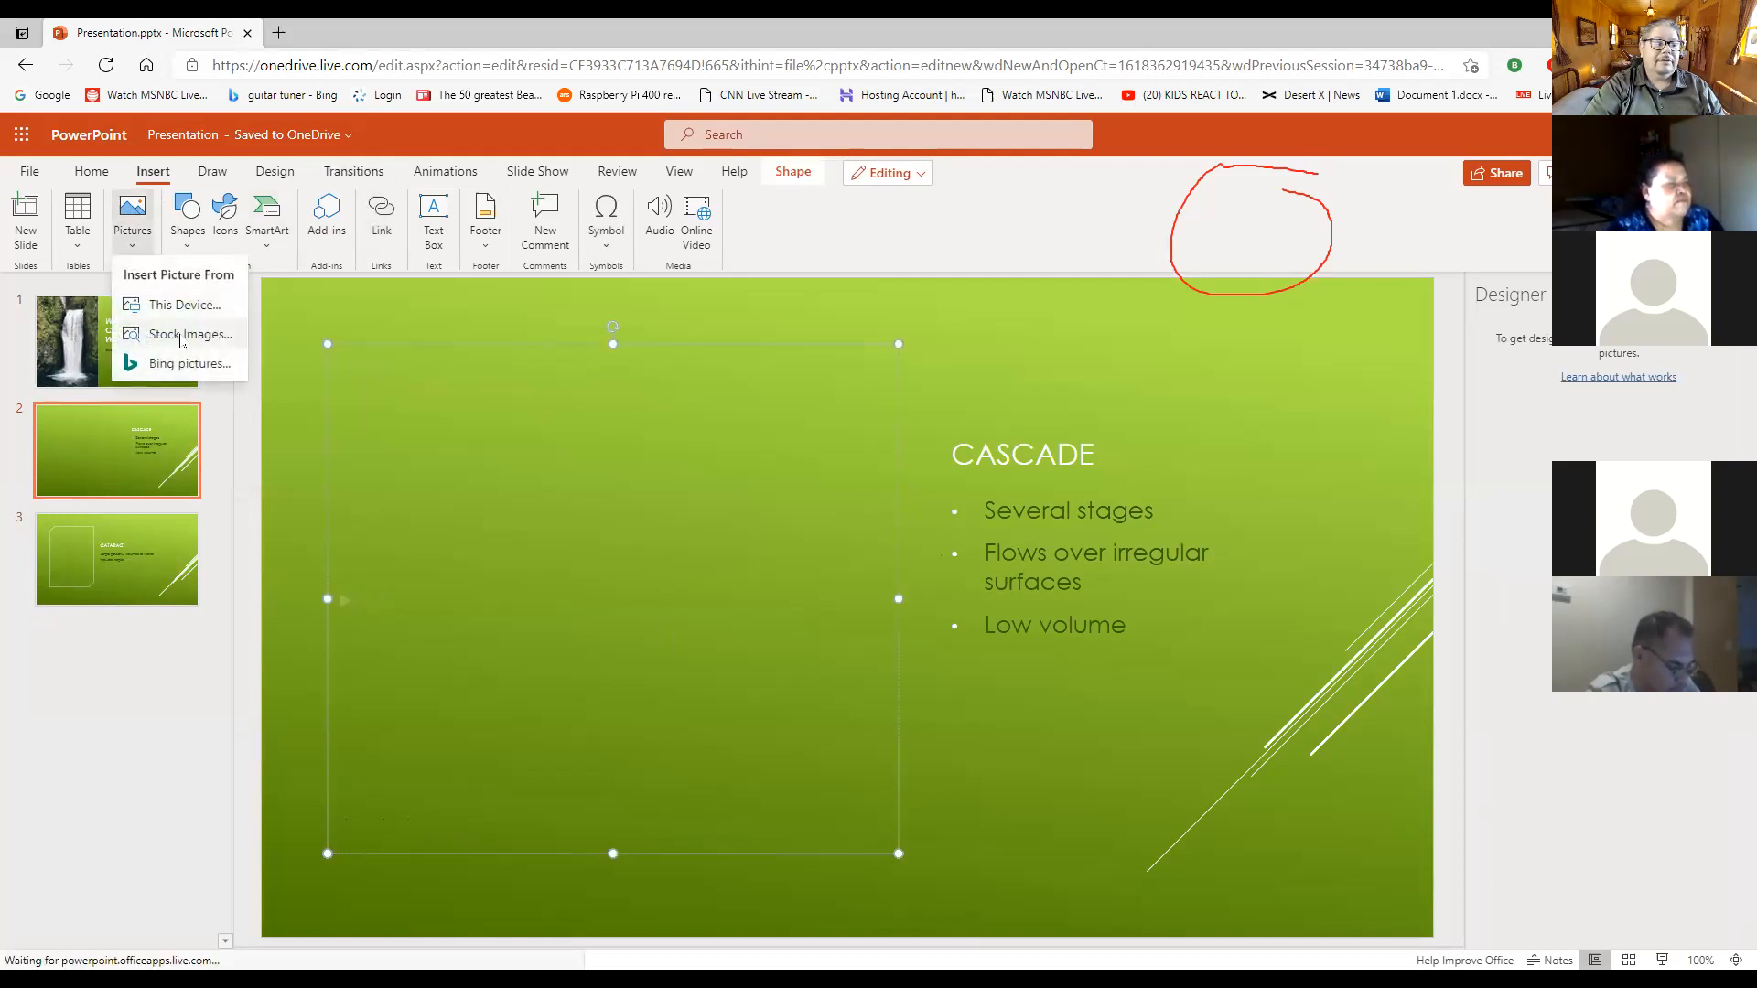
click(182, 362)
click(698, 357)
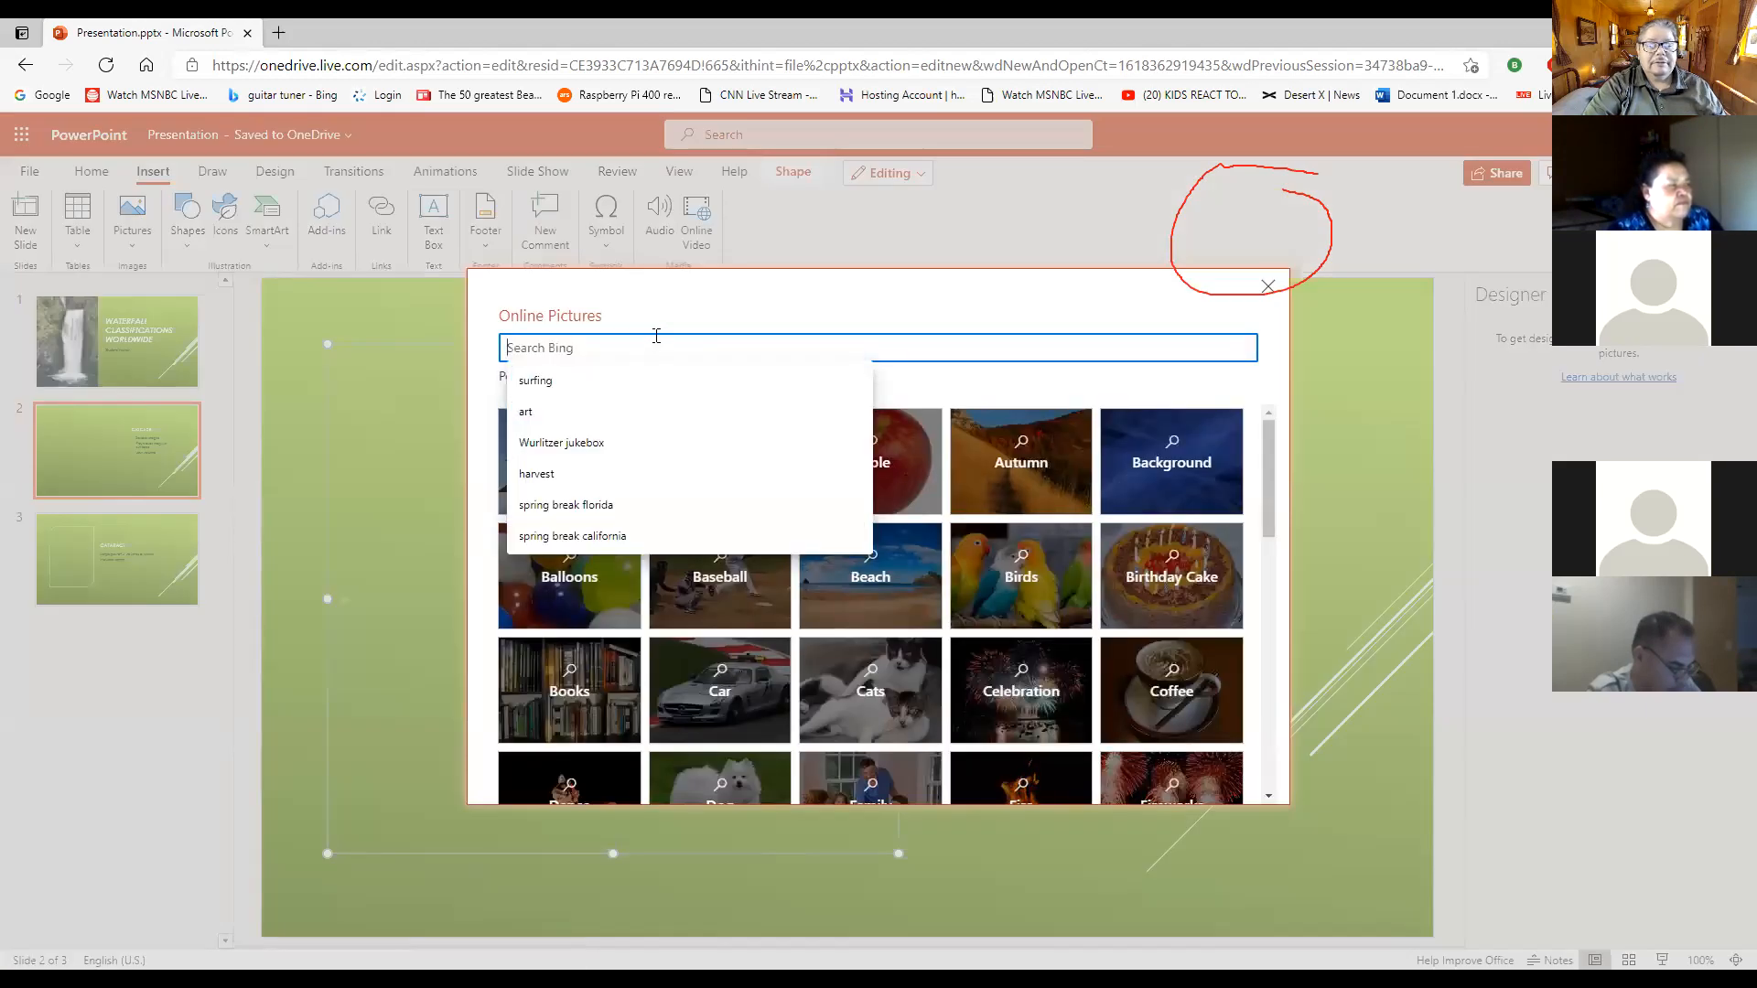
text(cascade)
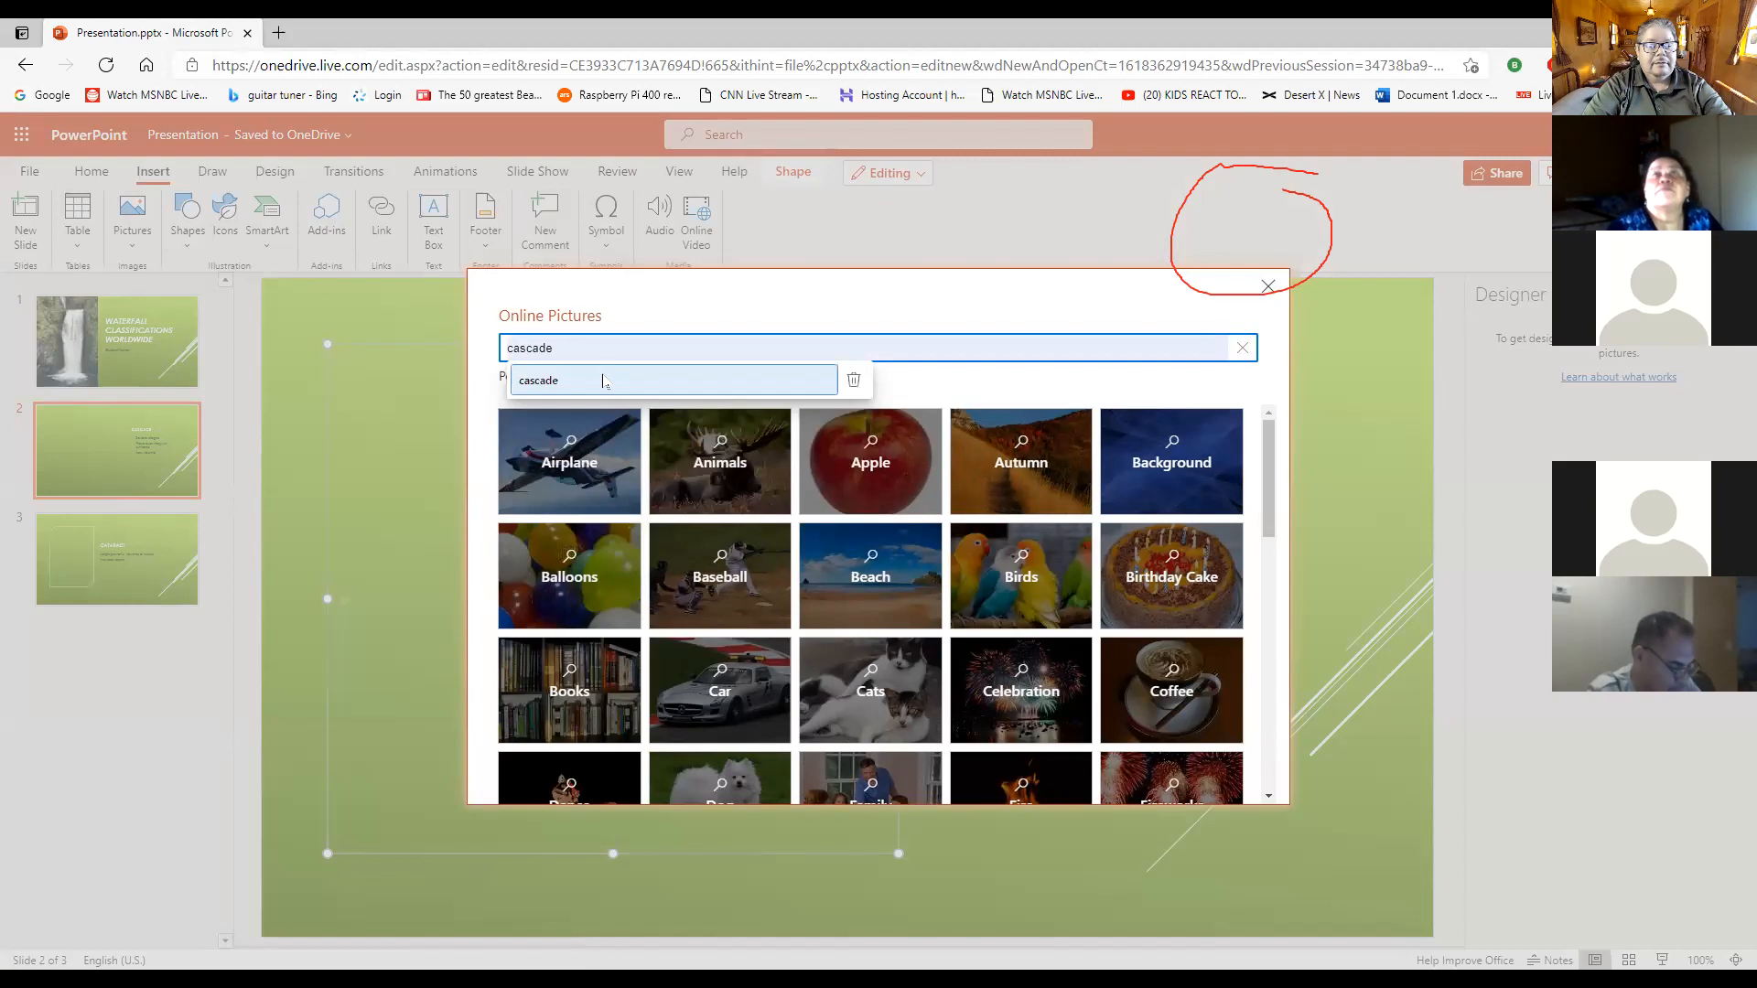
click(608, 380)
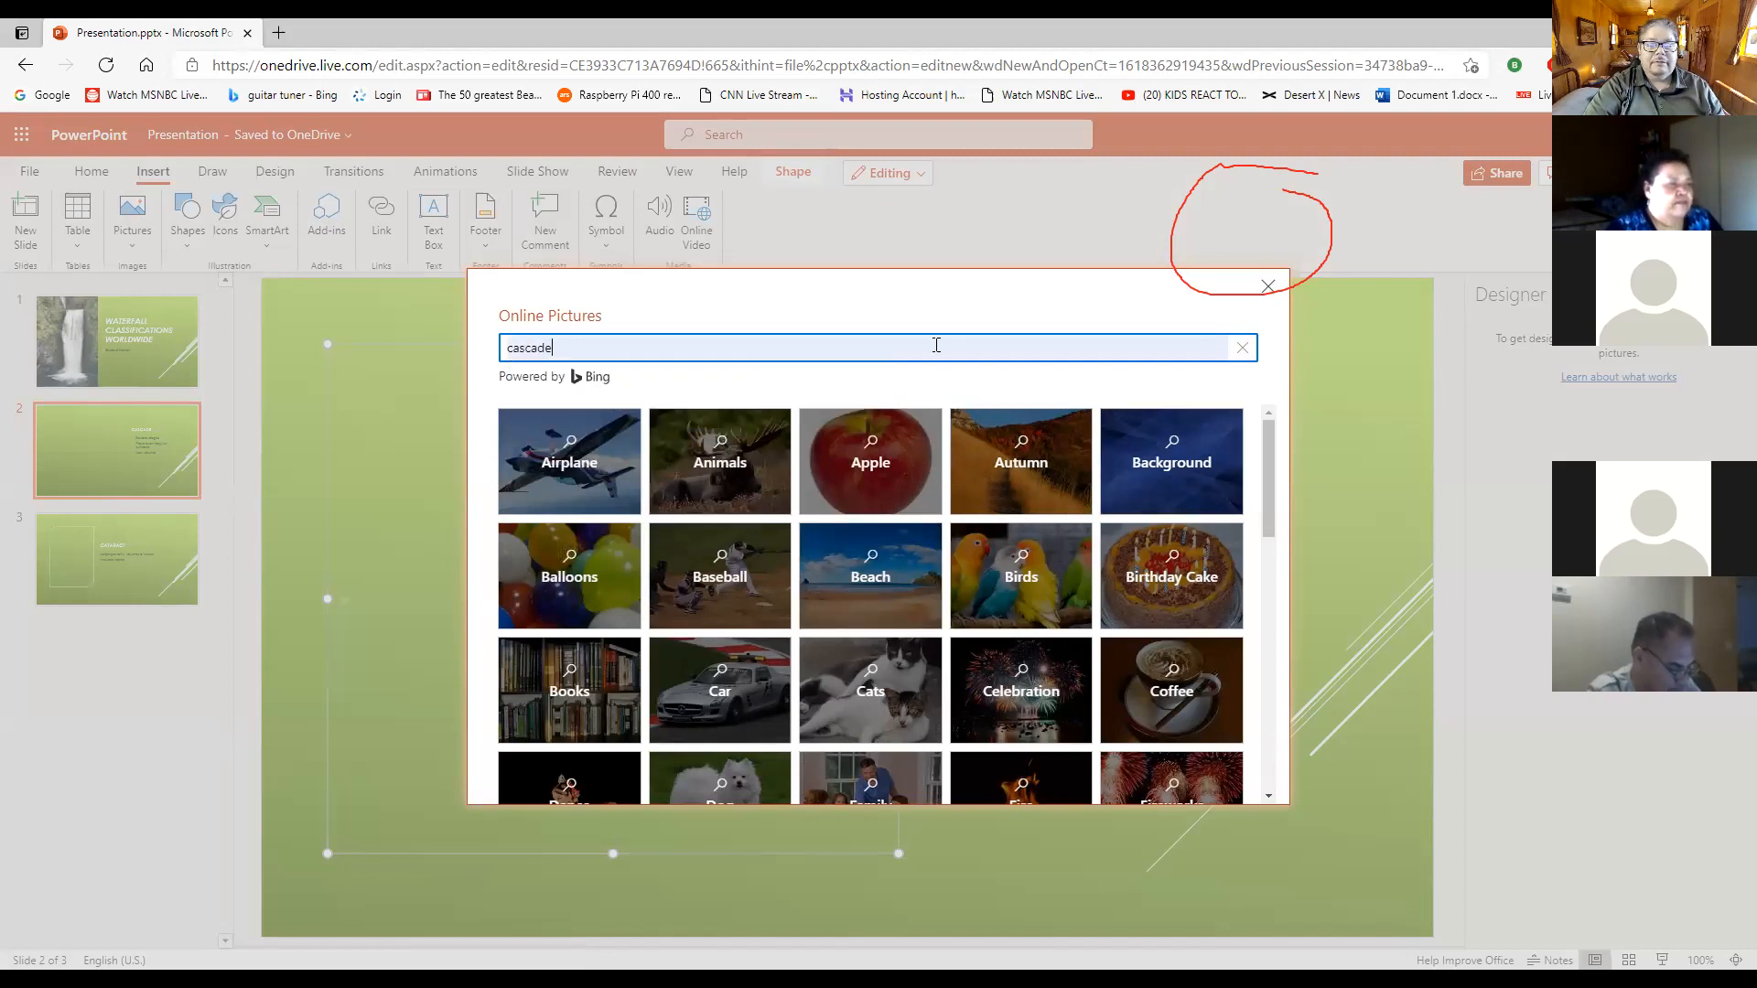
key(Return)
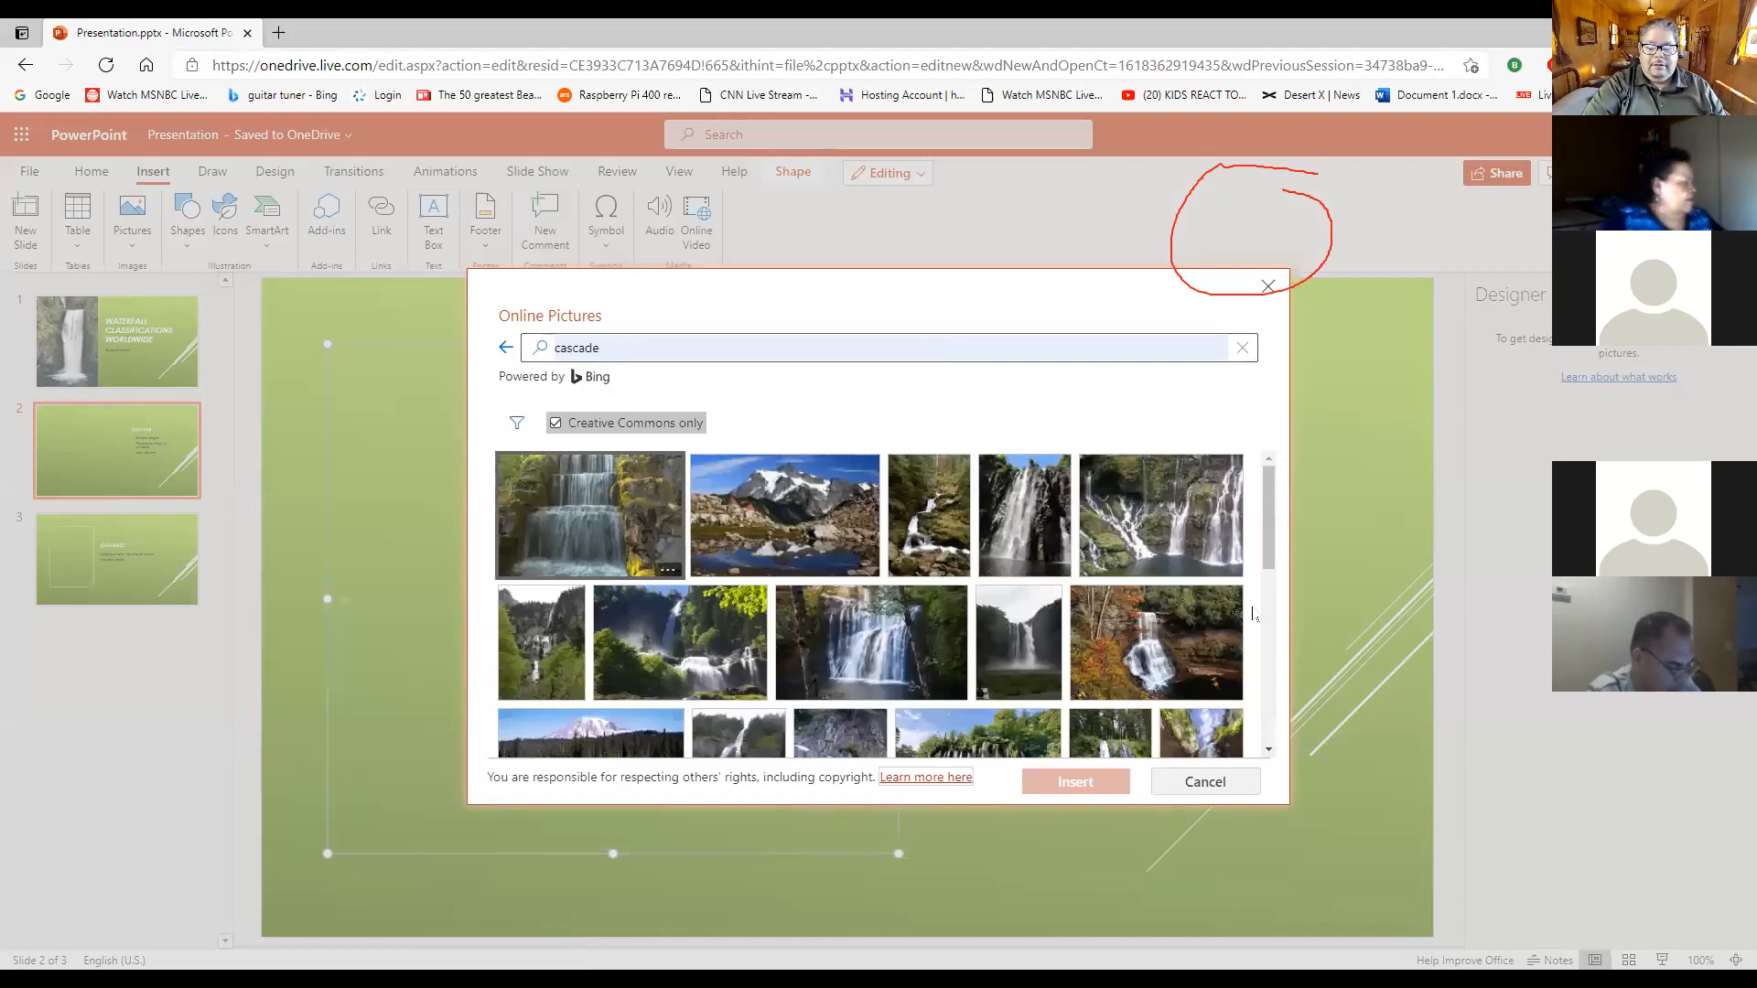
- Insert the search result showing waterfalls behind a leaning tree trunk into the Cascade slide
scroll(1158, 641, down, 1)
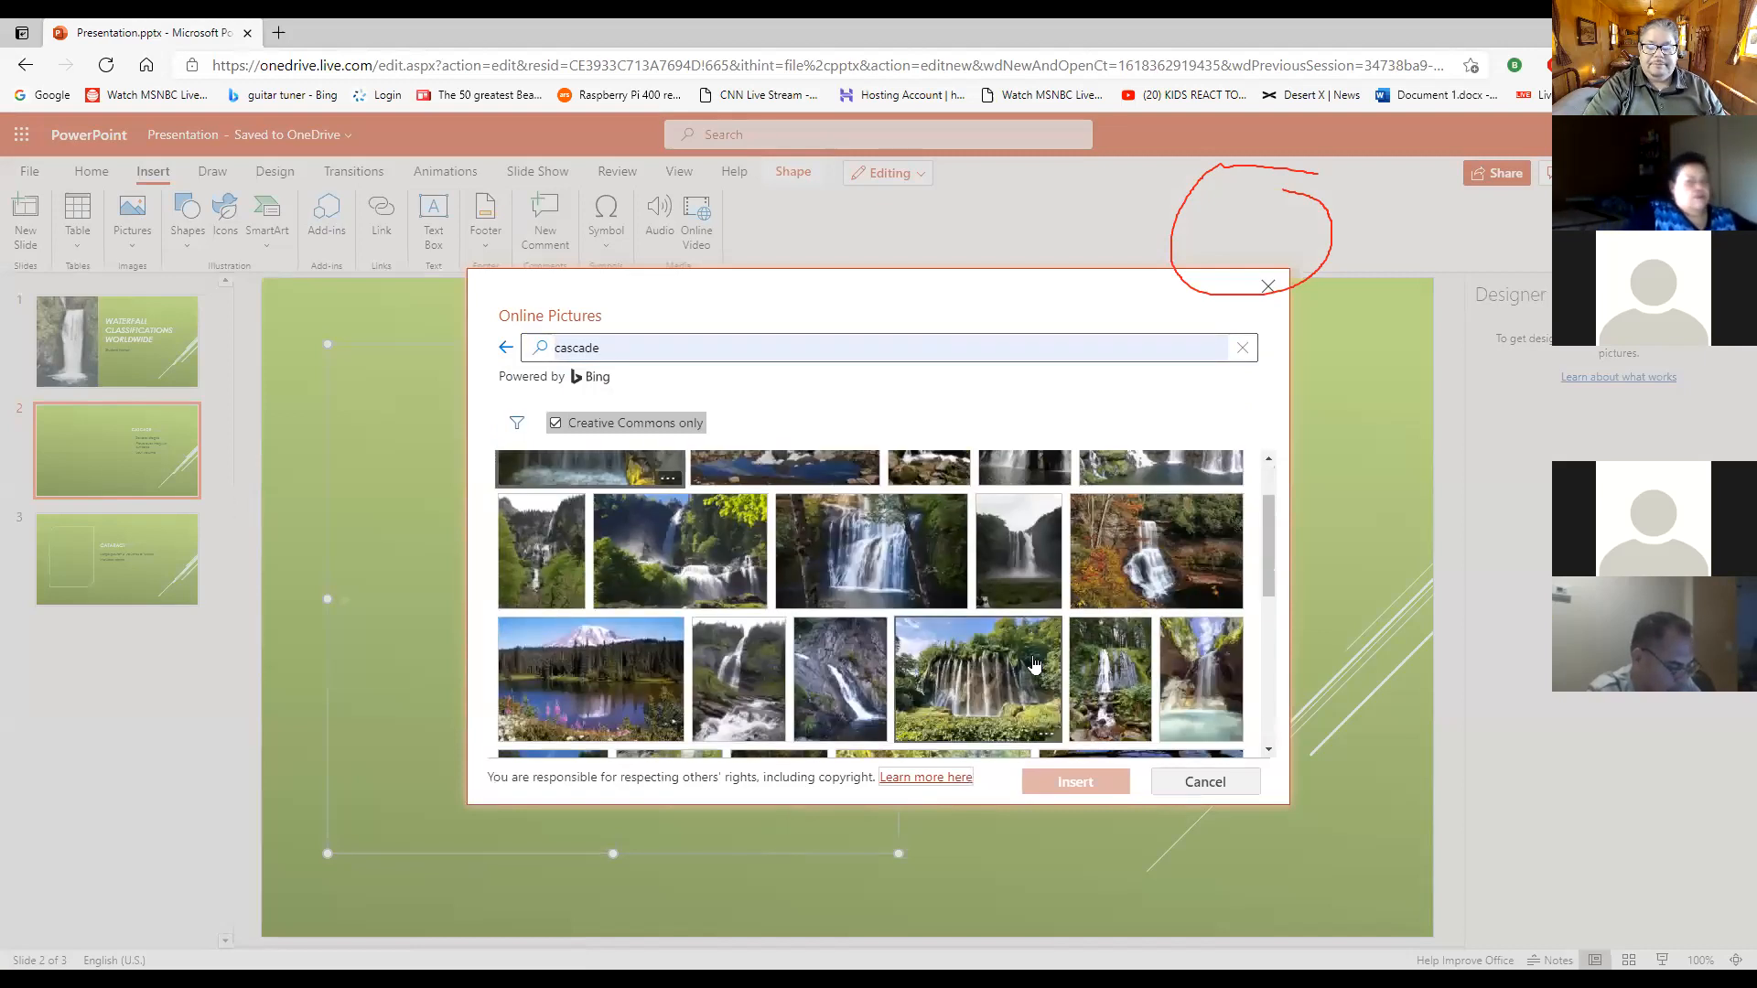
scroll(989, 678, down, 4)
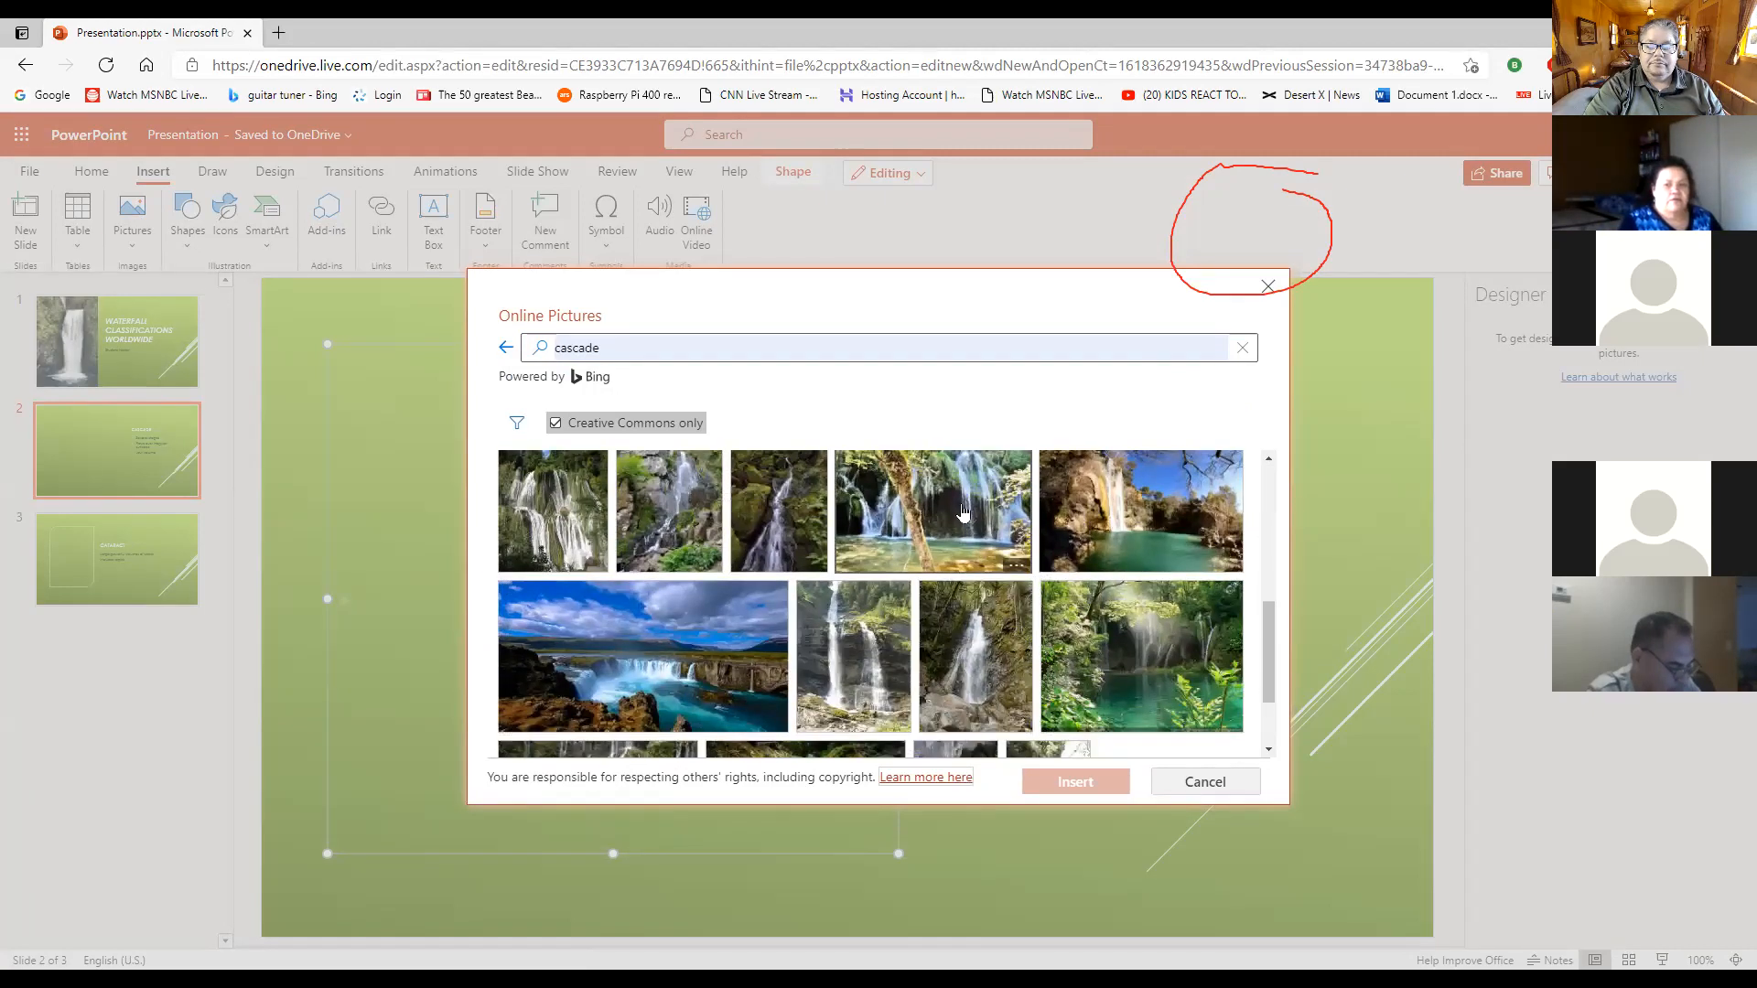
click(963, 512)
click(1088, 785)
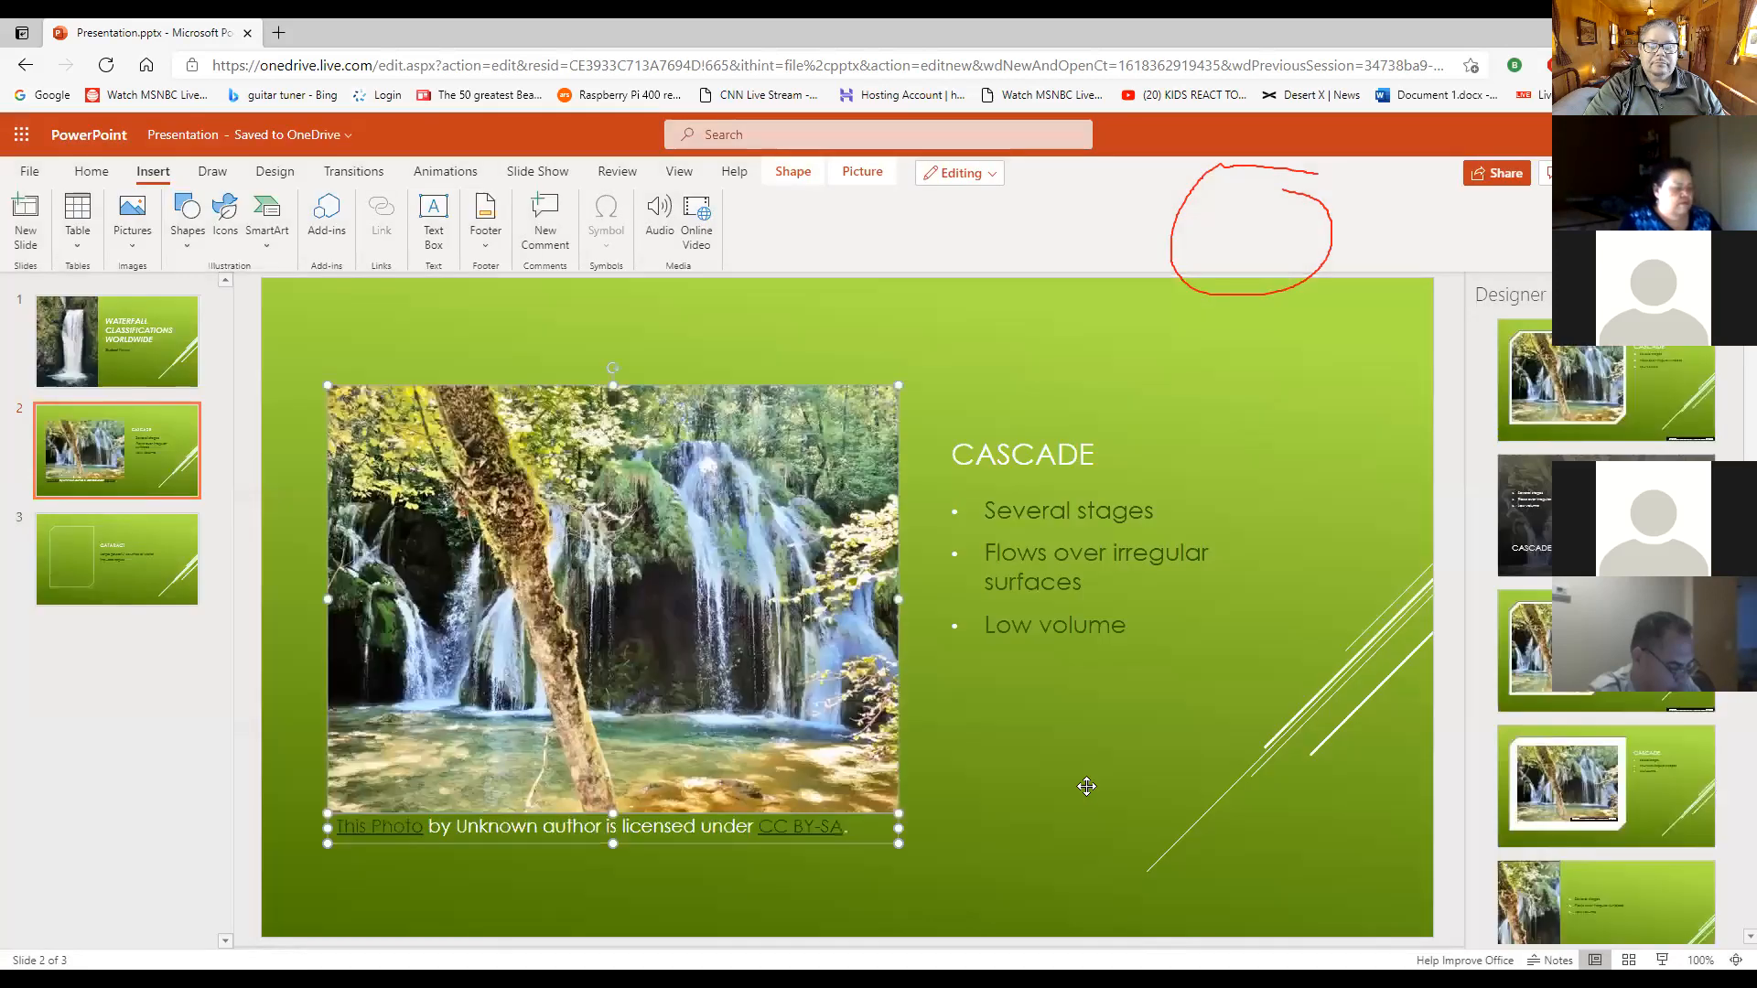
click(983, 826)
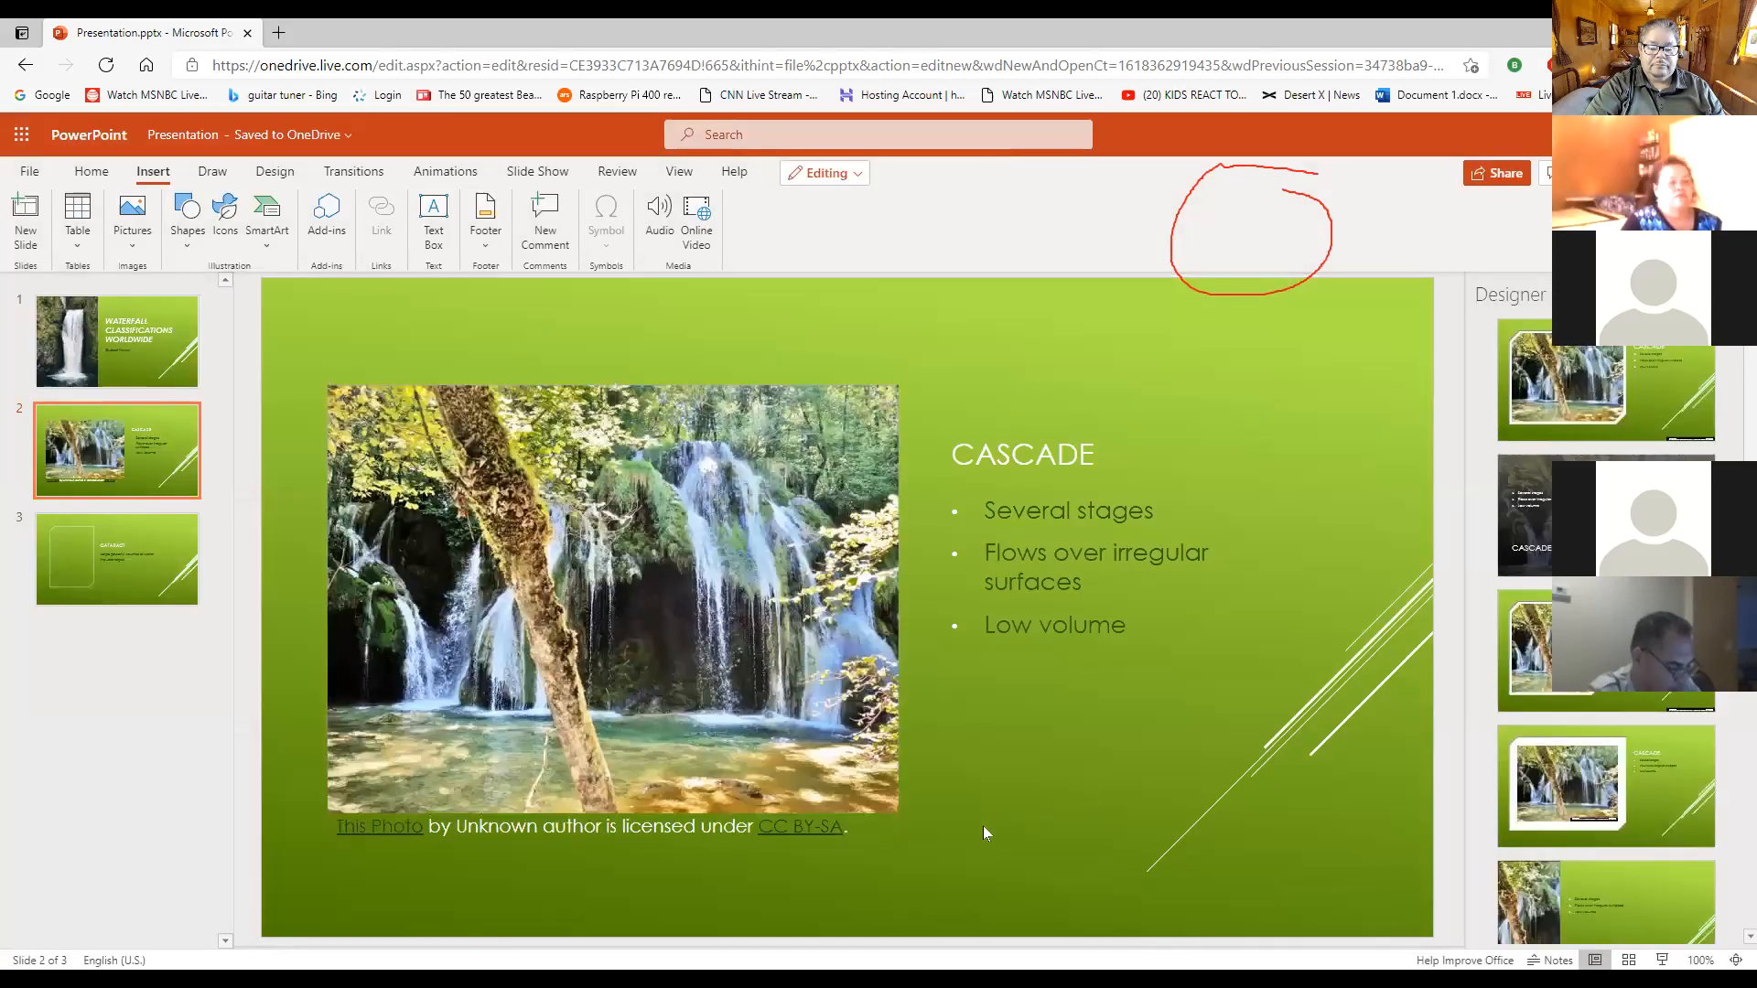
click(813, 826)
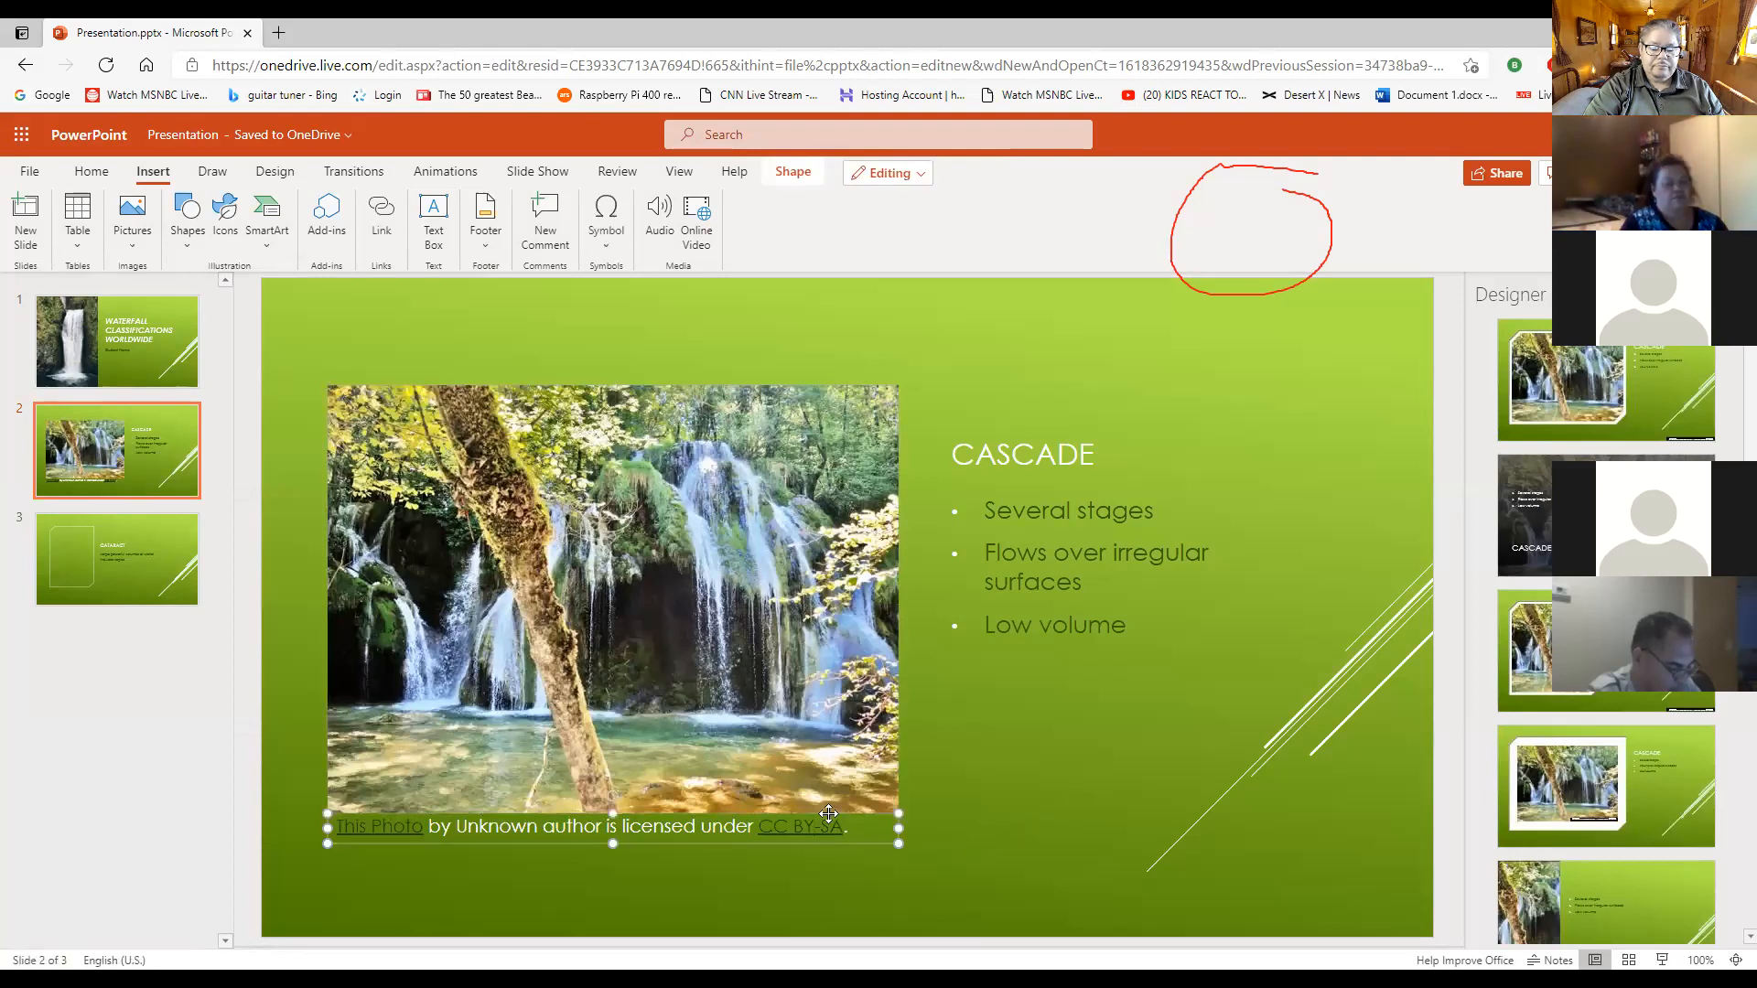
click(828, 812)
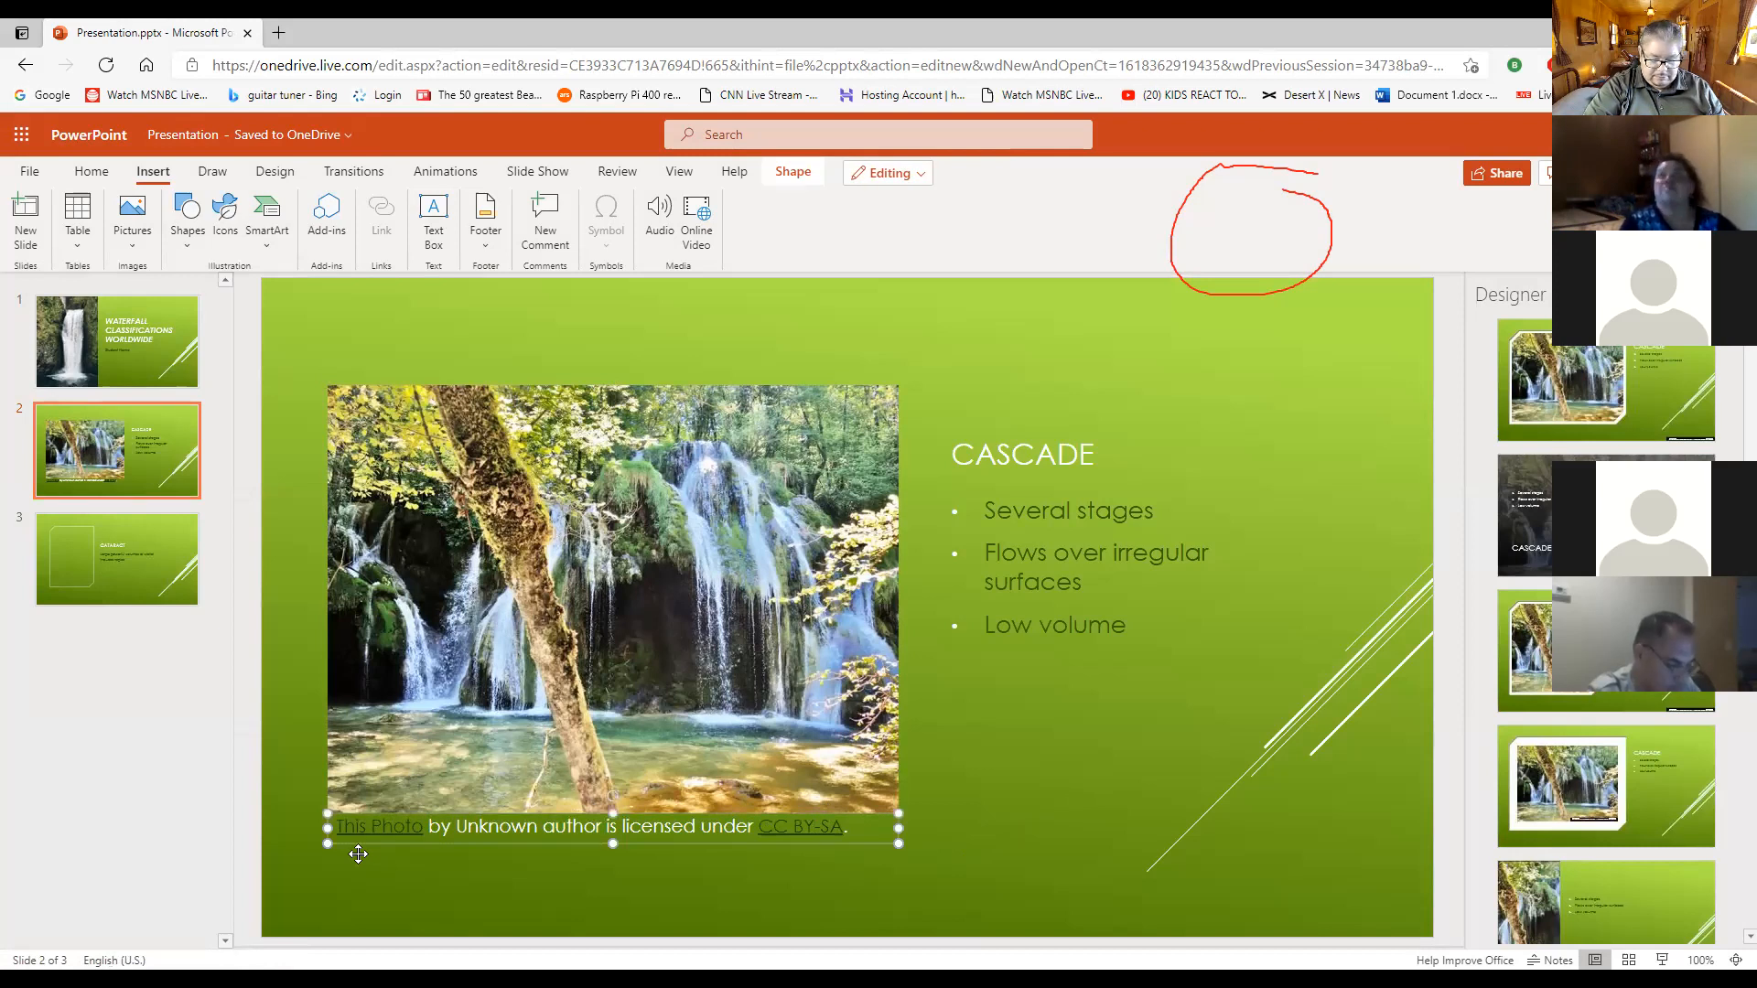
click(516, 874)
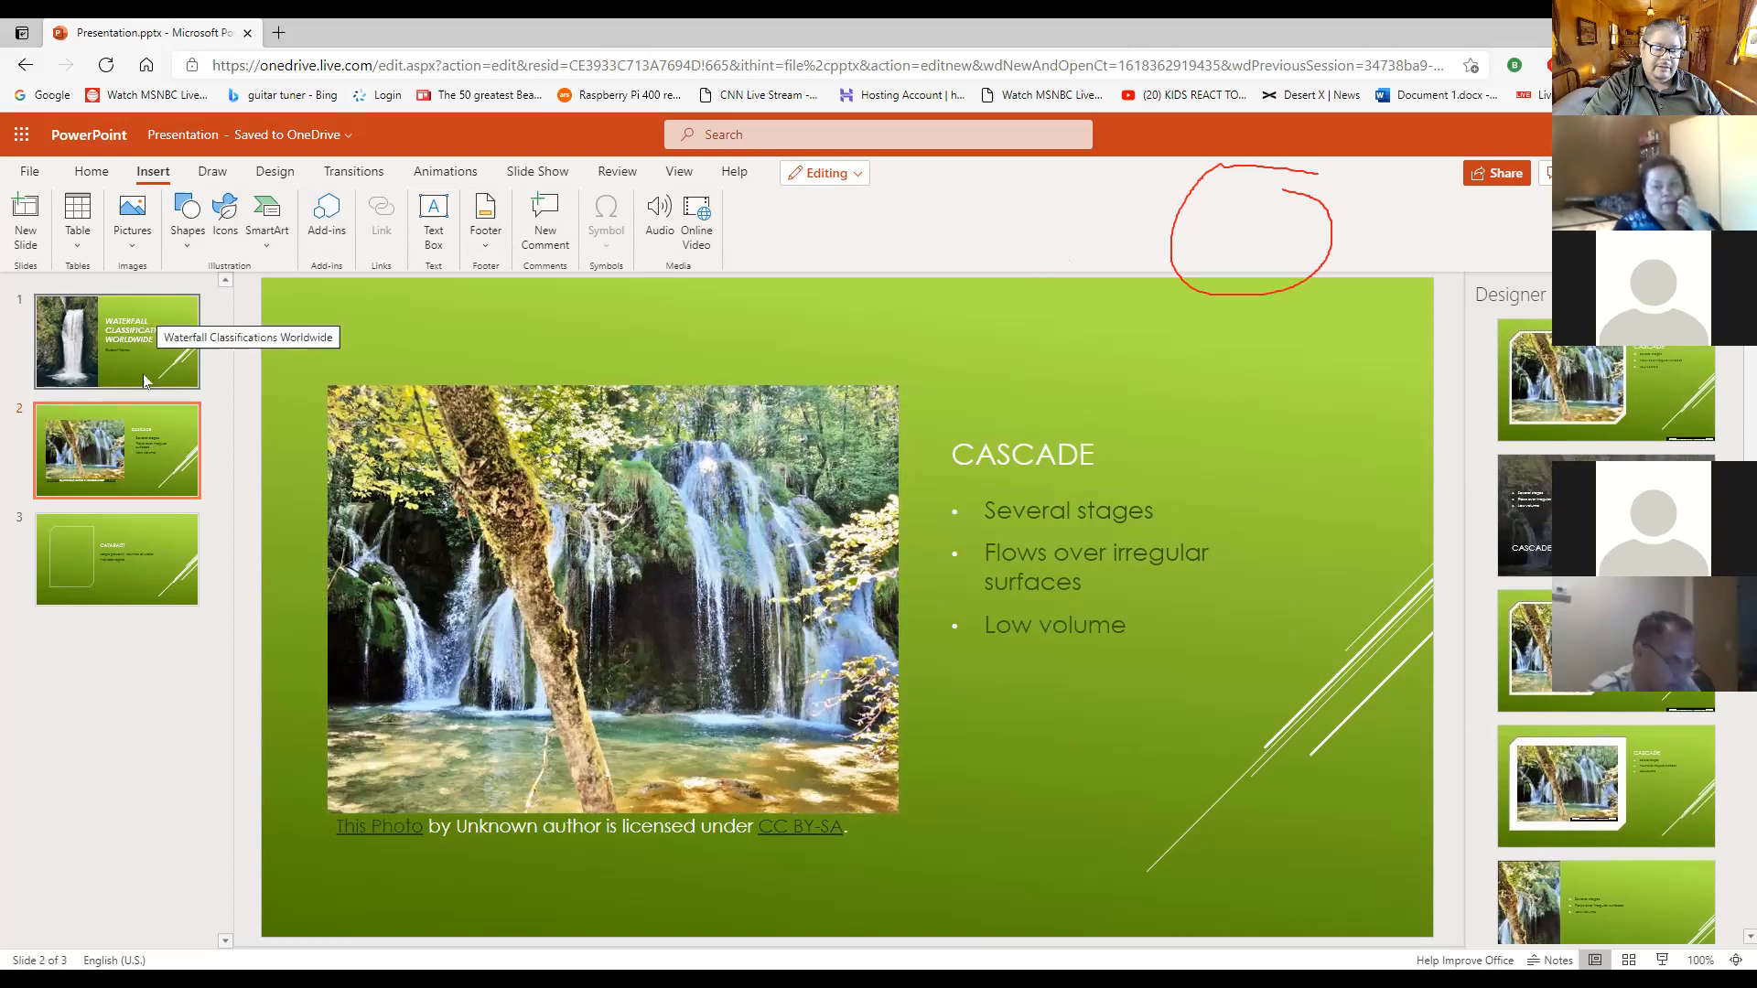
click(277, 173)
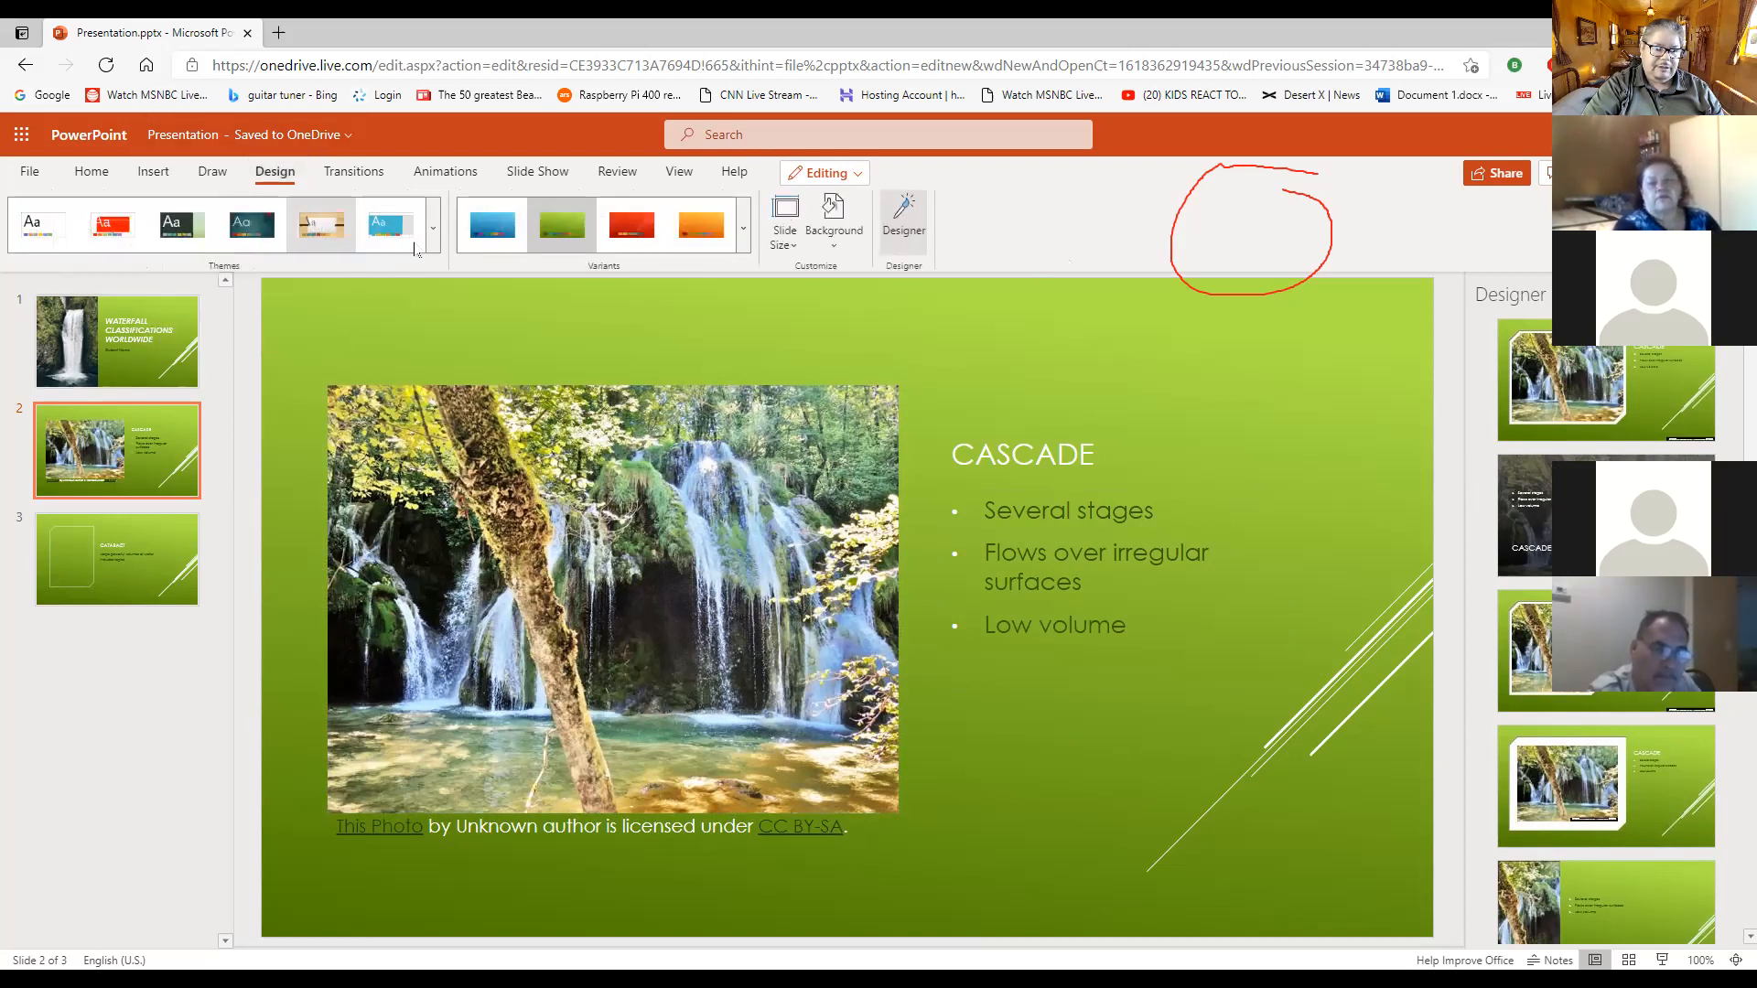
click(433, 226)
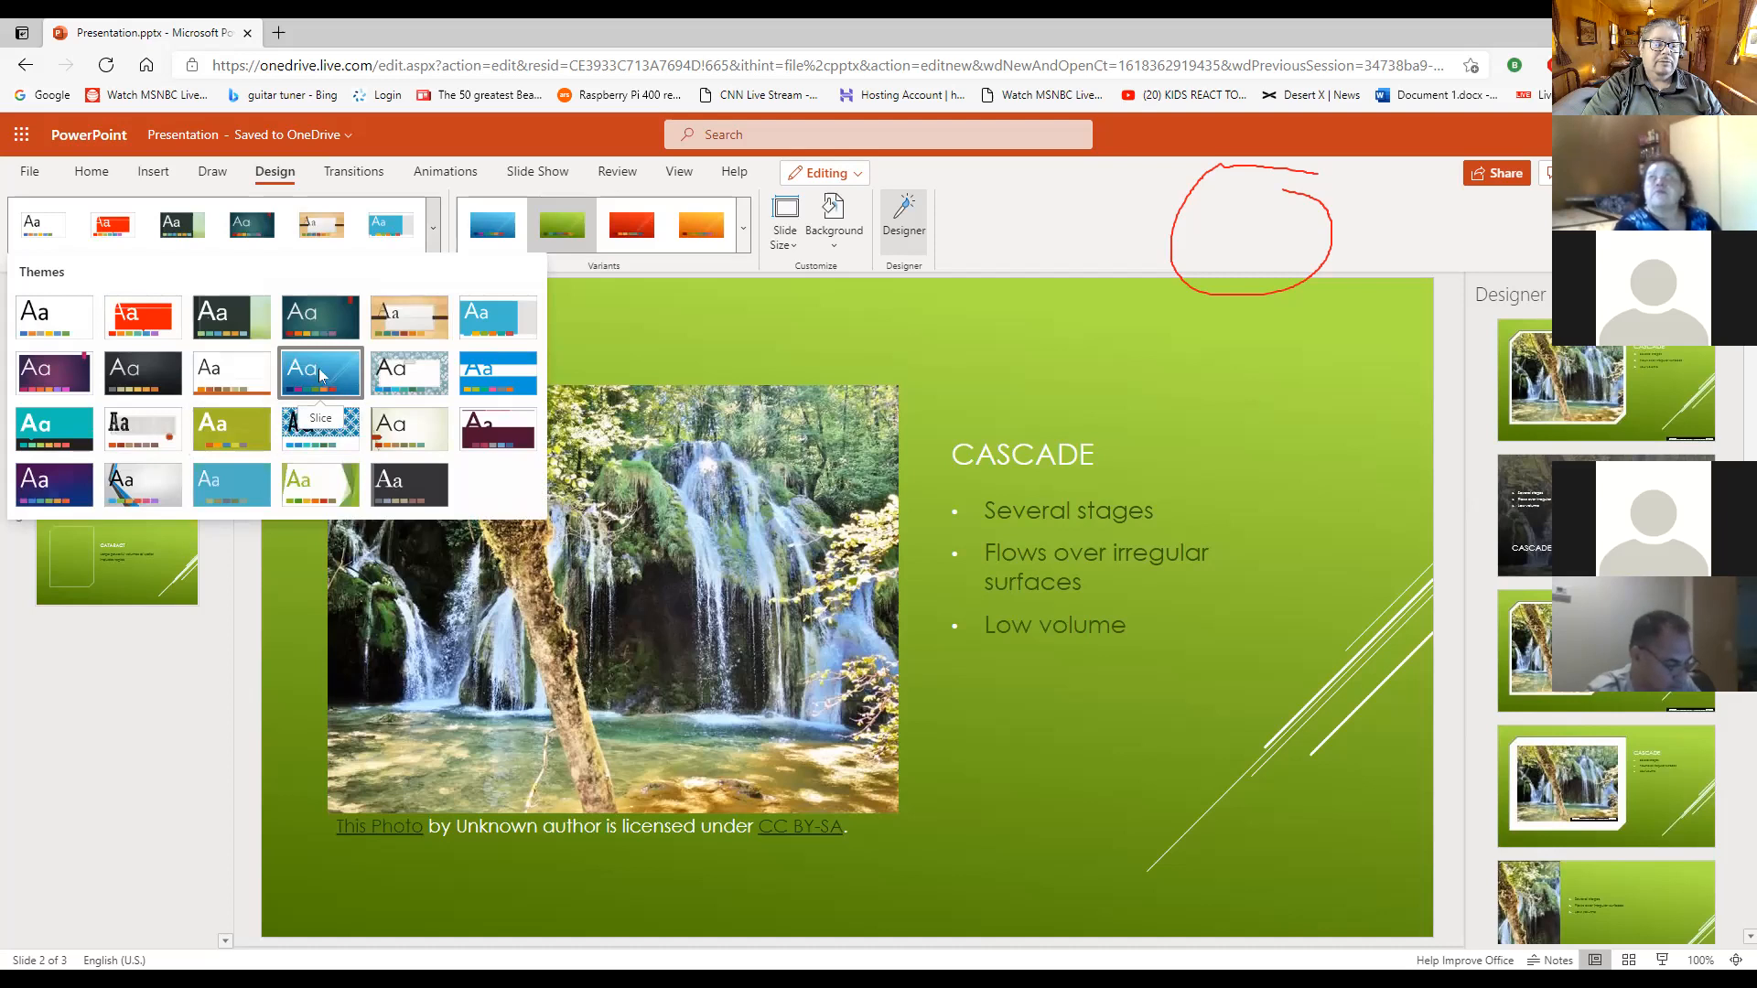
click(715, 275)
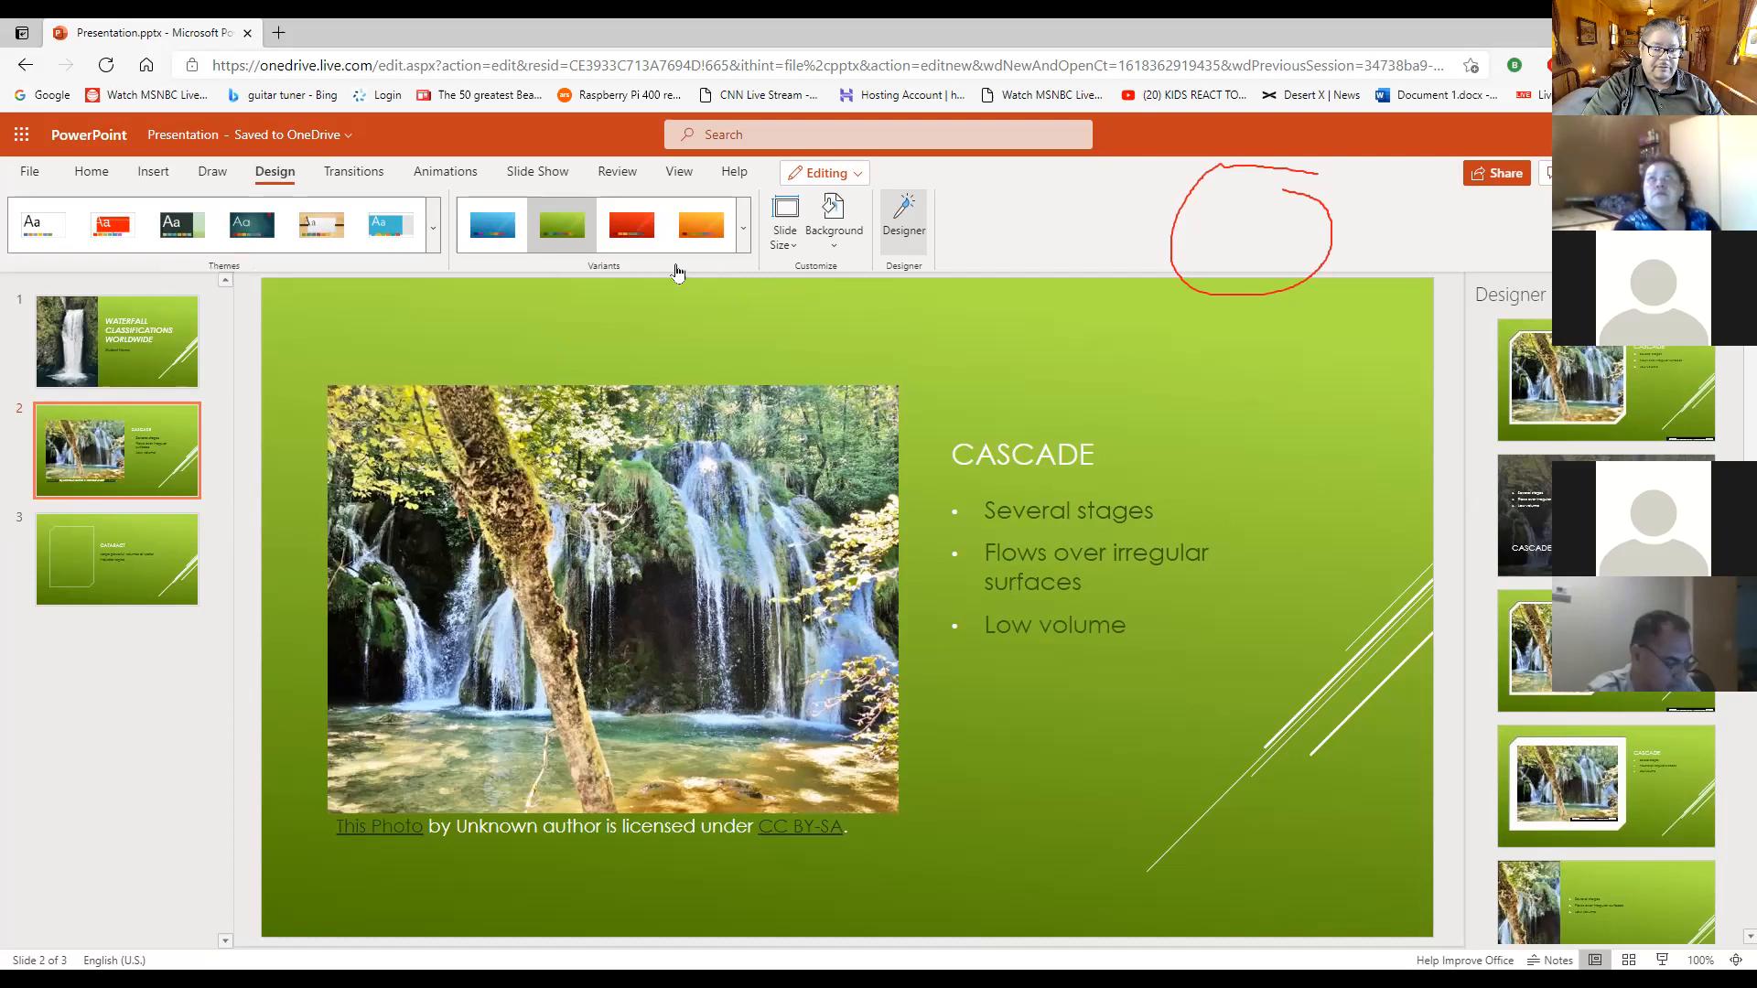
click(560, 247)
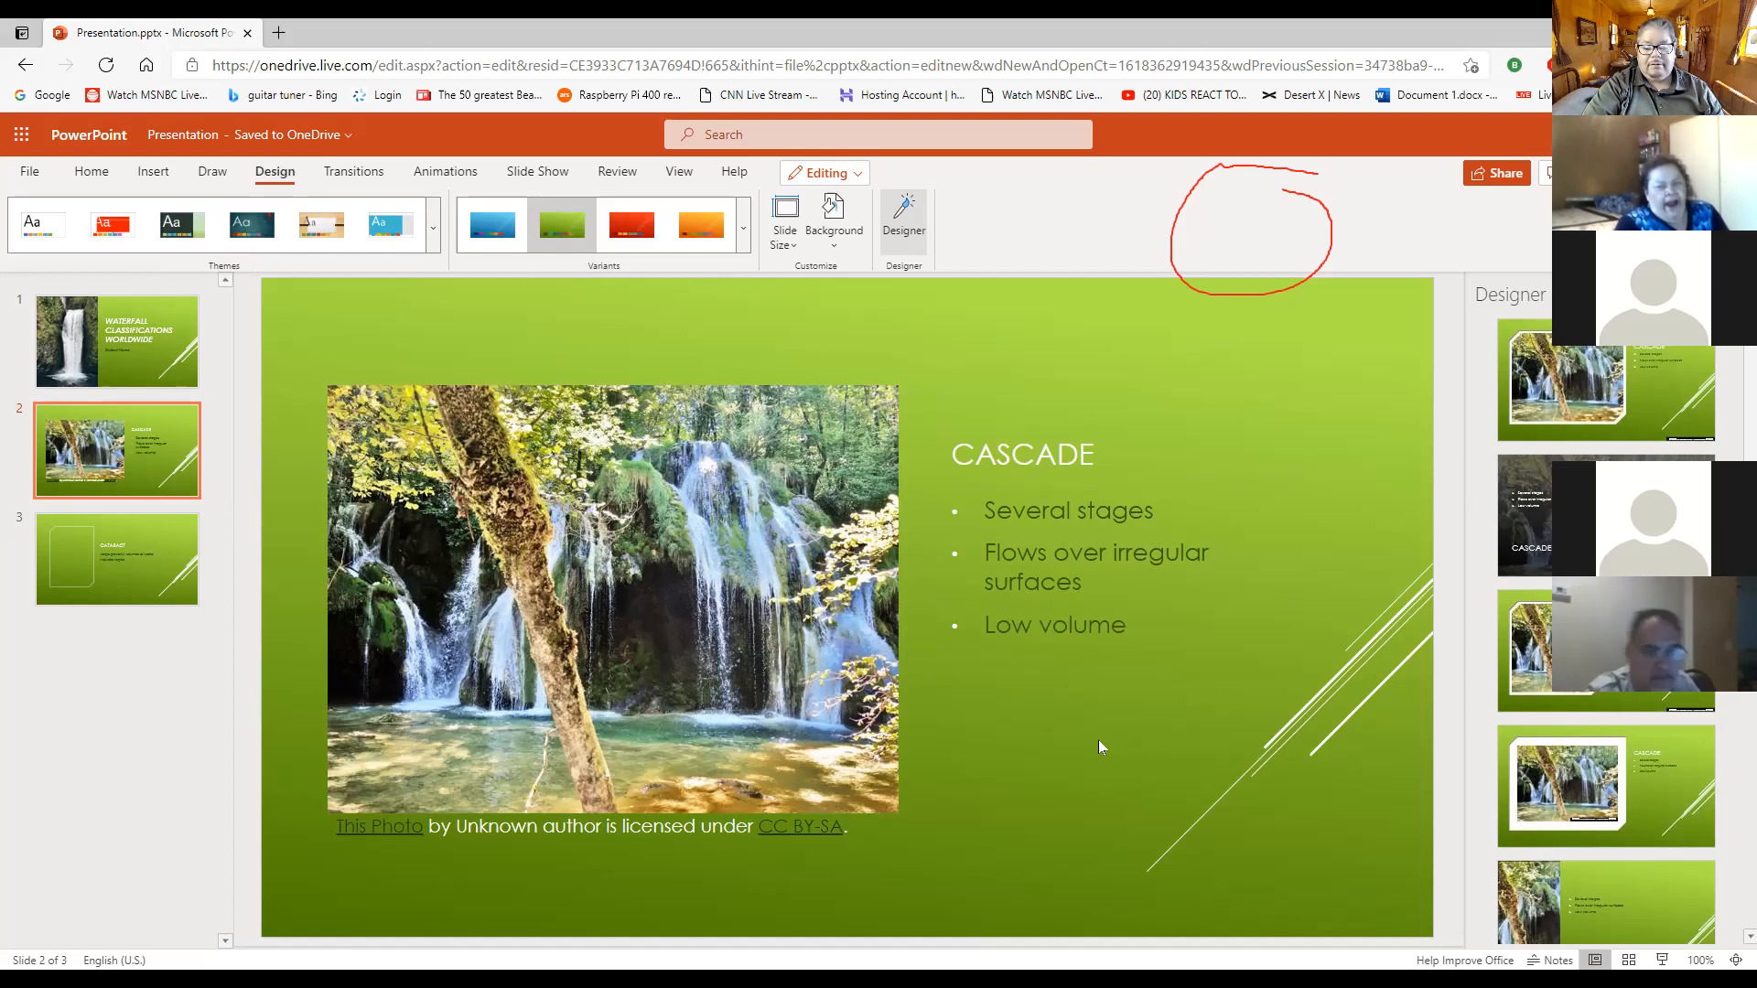
click(183, 359)
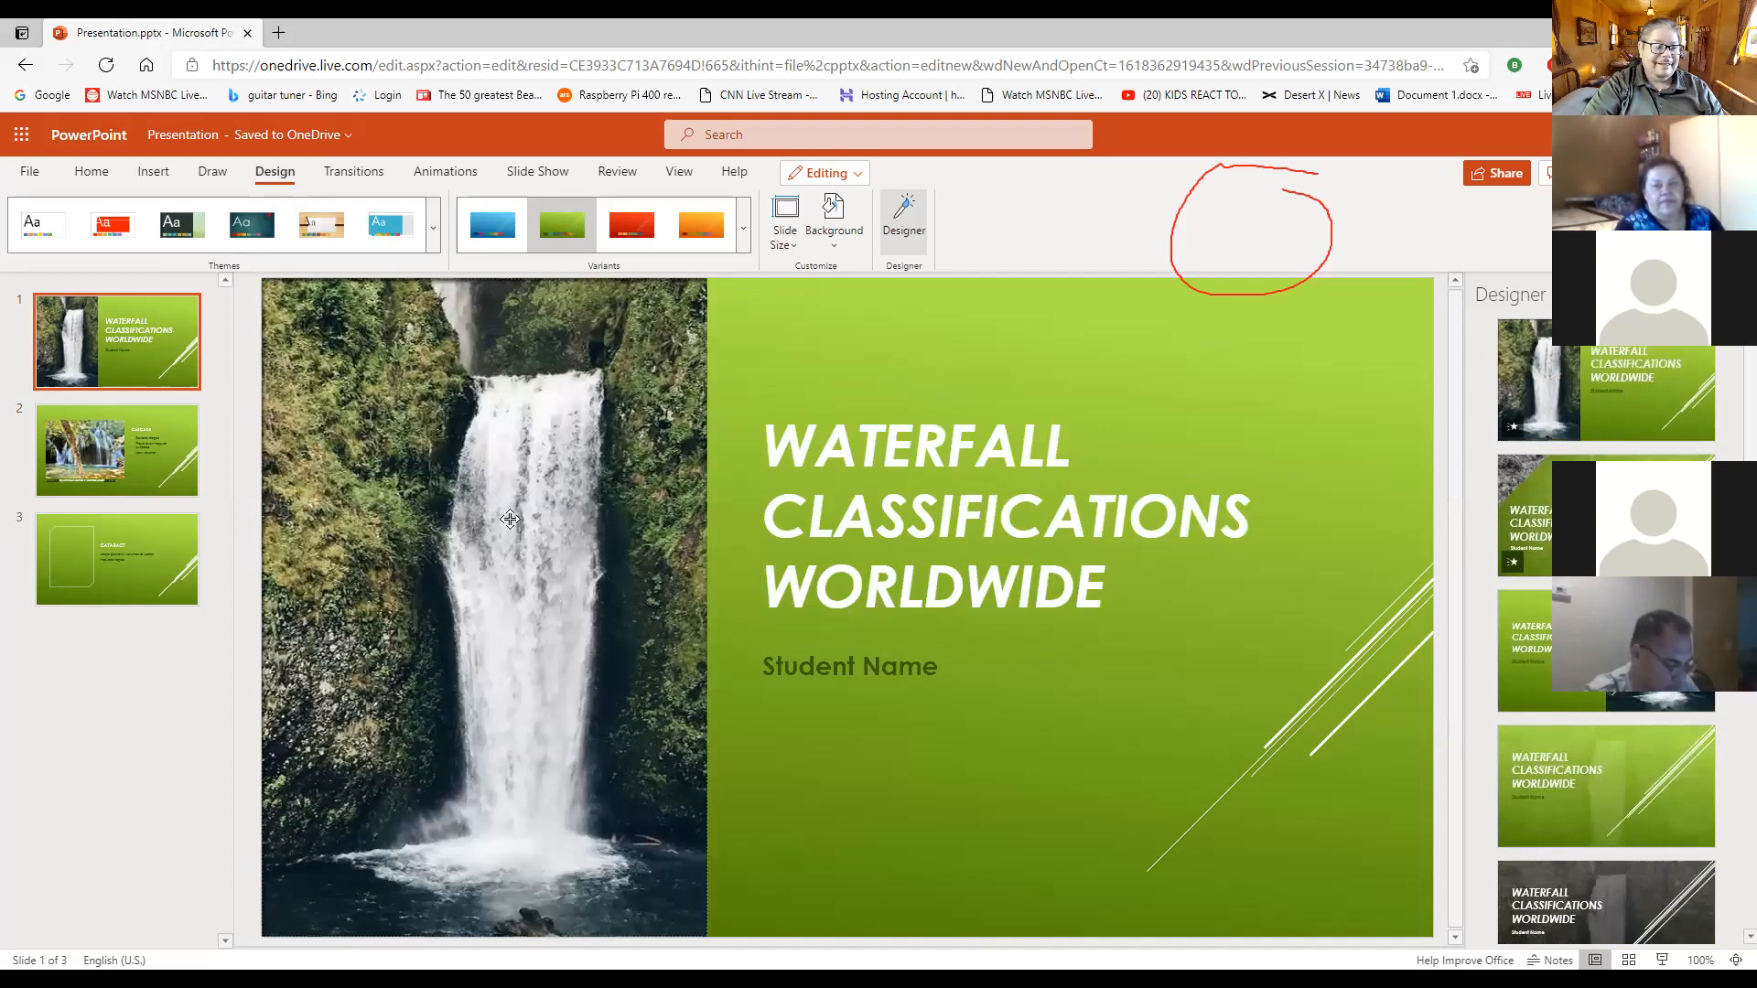
click(167, 463)
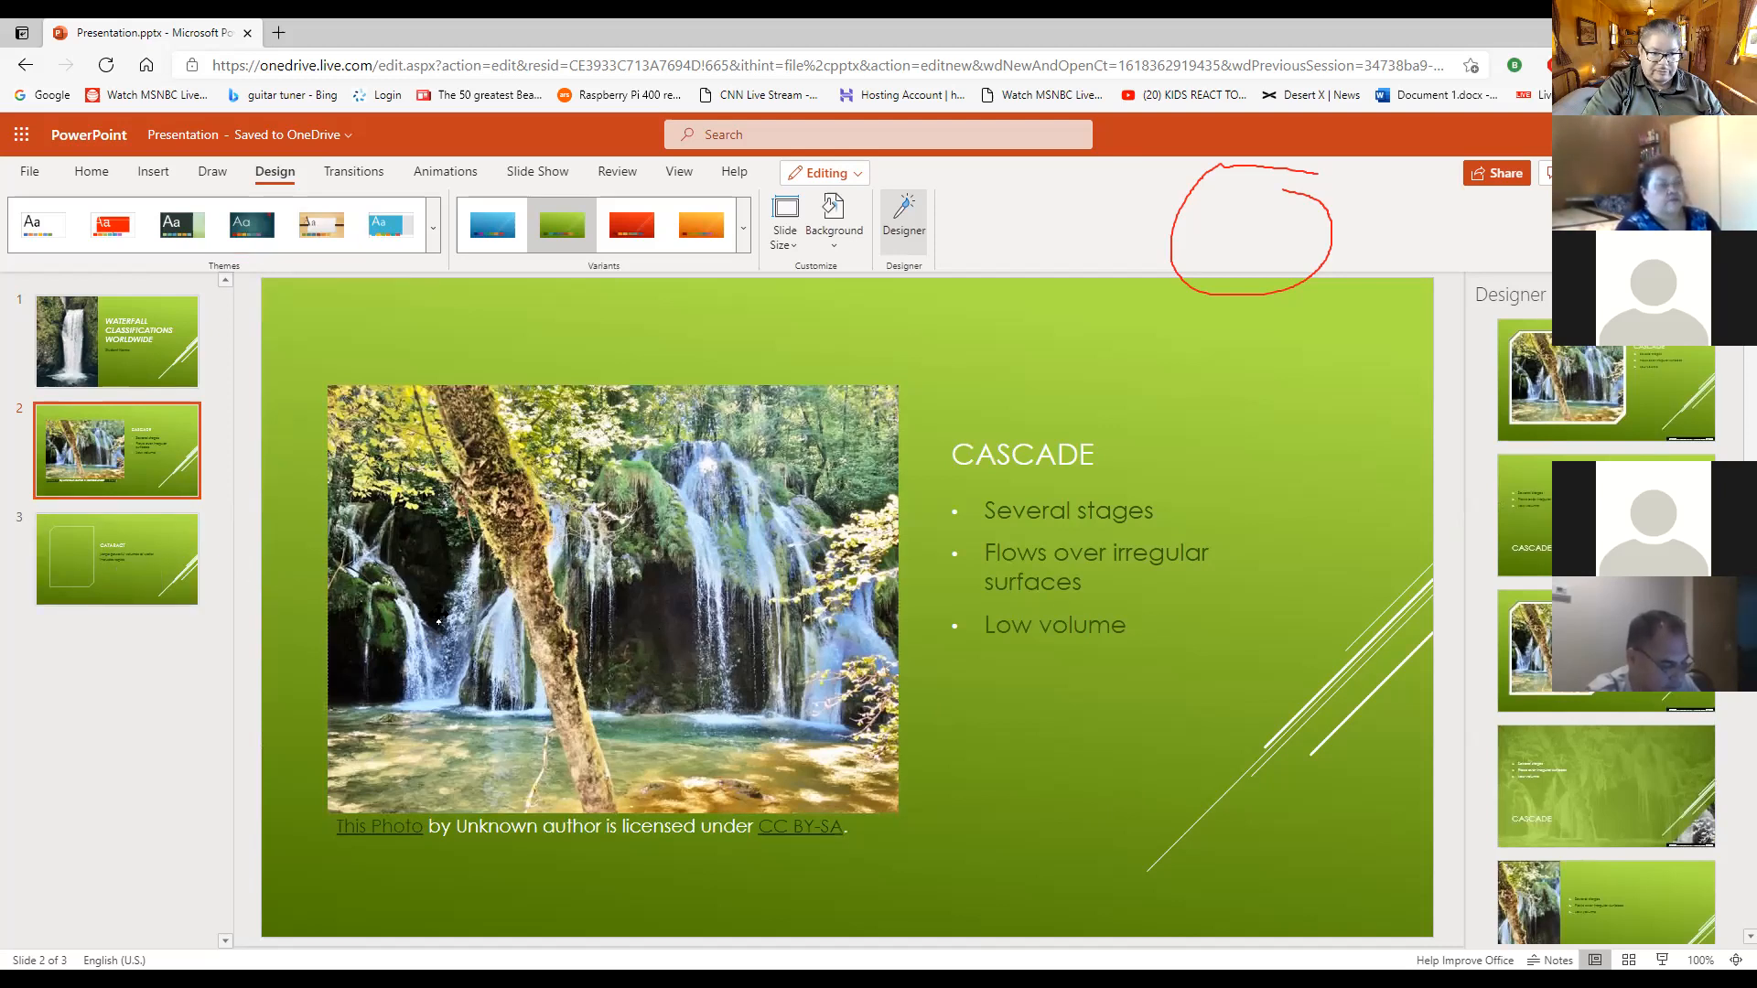
- Add round bullets to the two body text lines on the Cataract slide
click(163, 579)
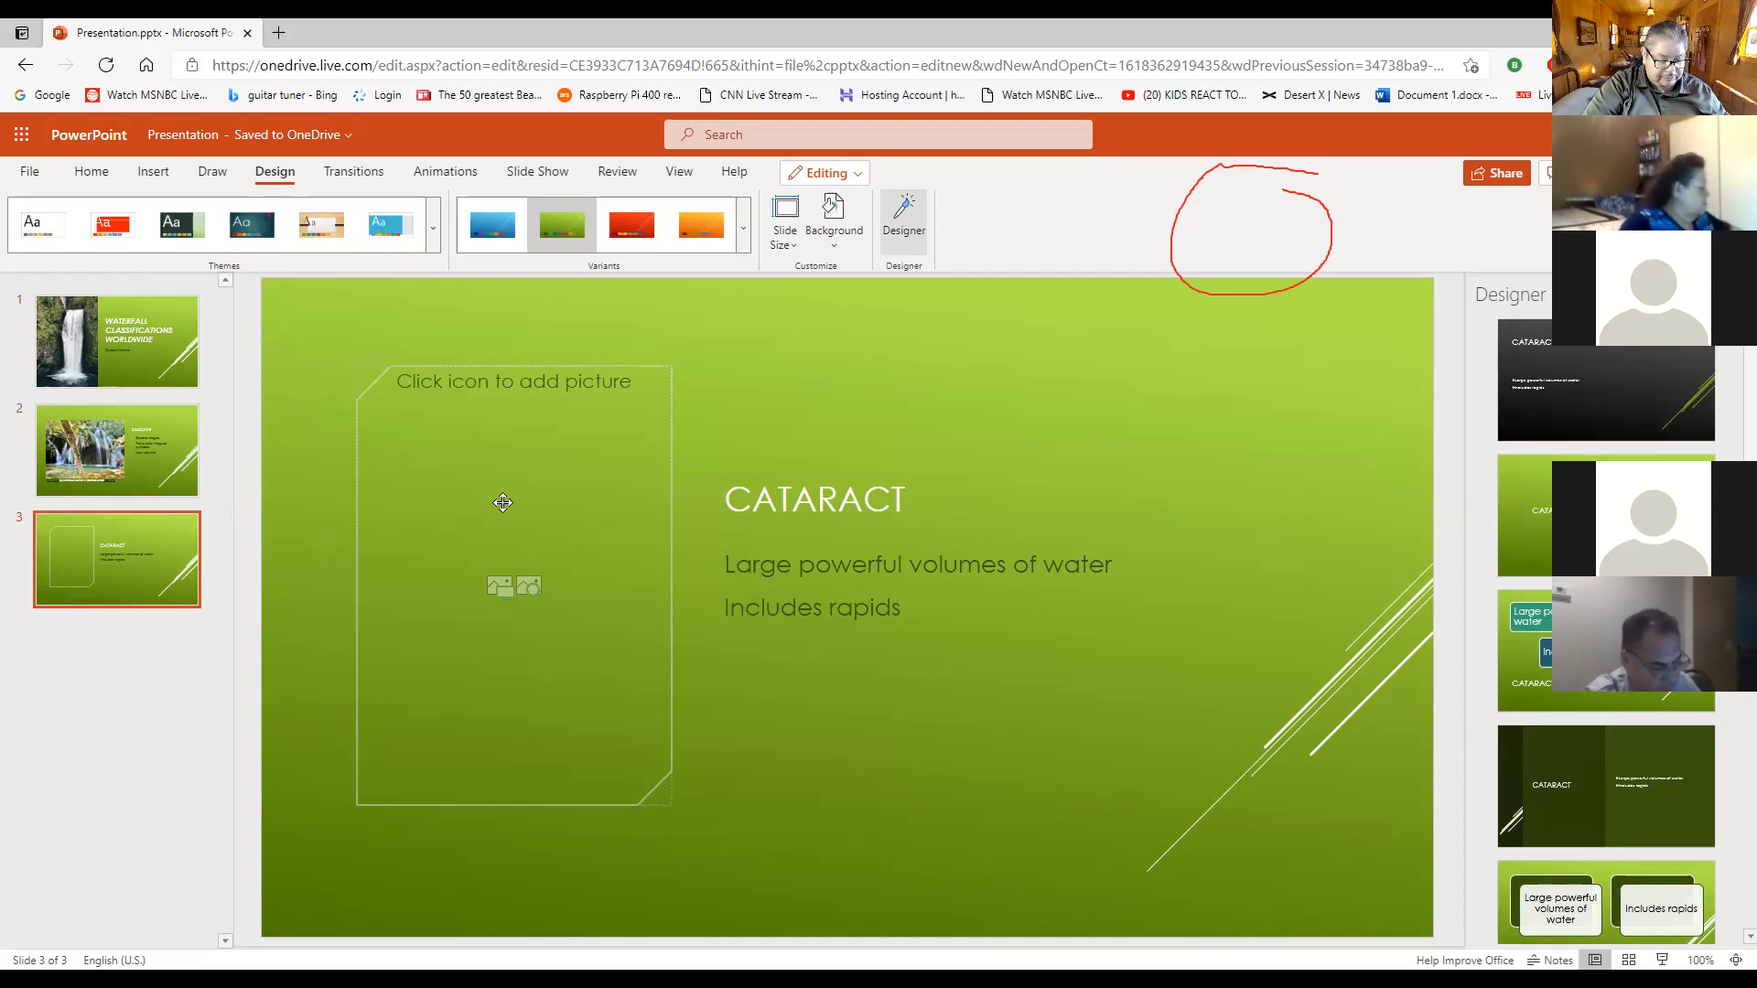
drag(904, 610, 719, 563)
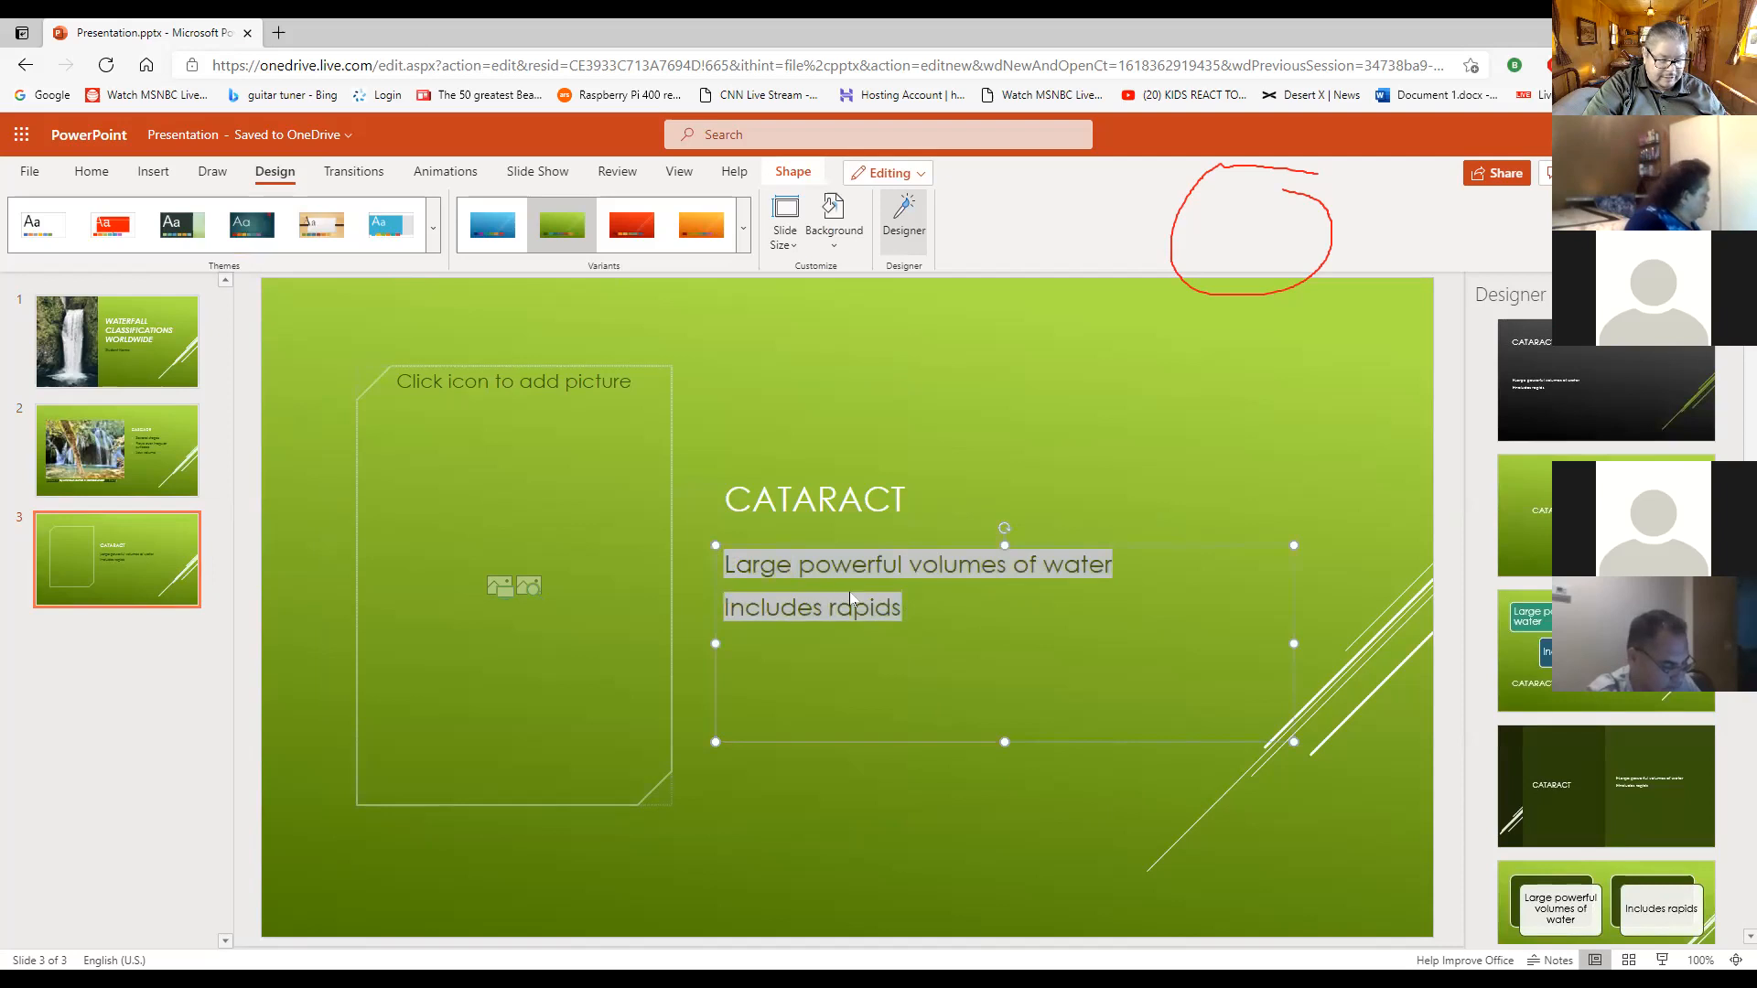
click(92, 172)
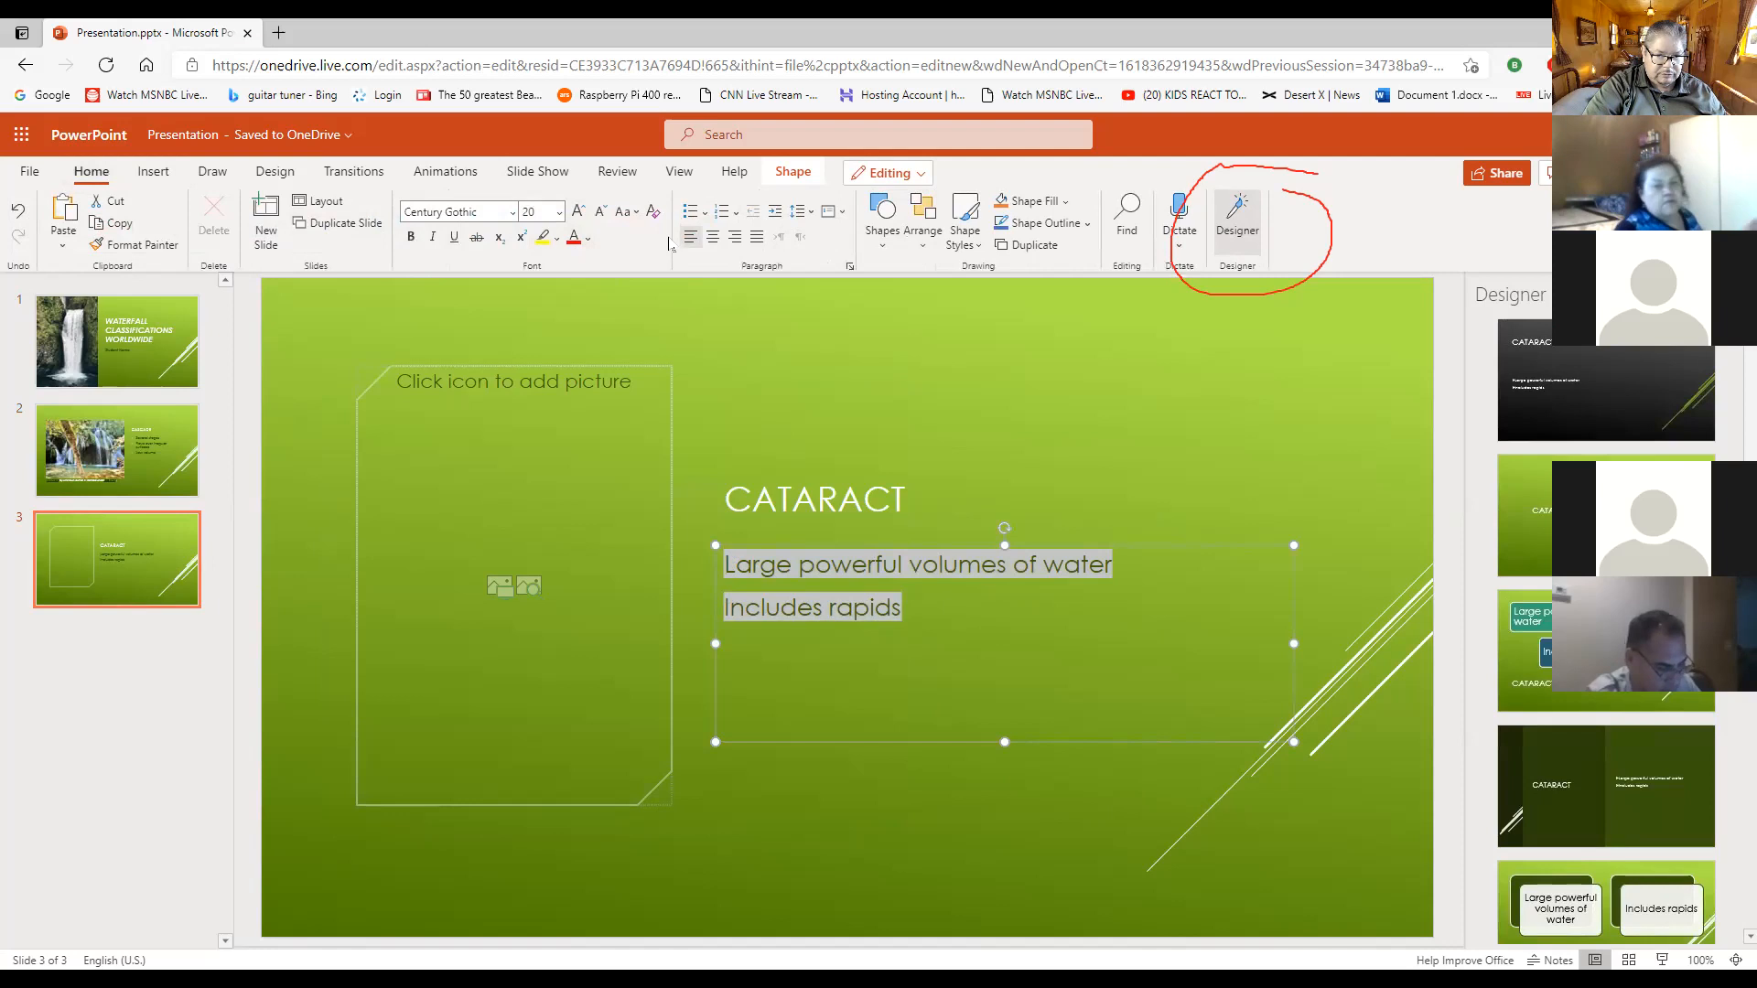
click(691, 214)
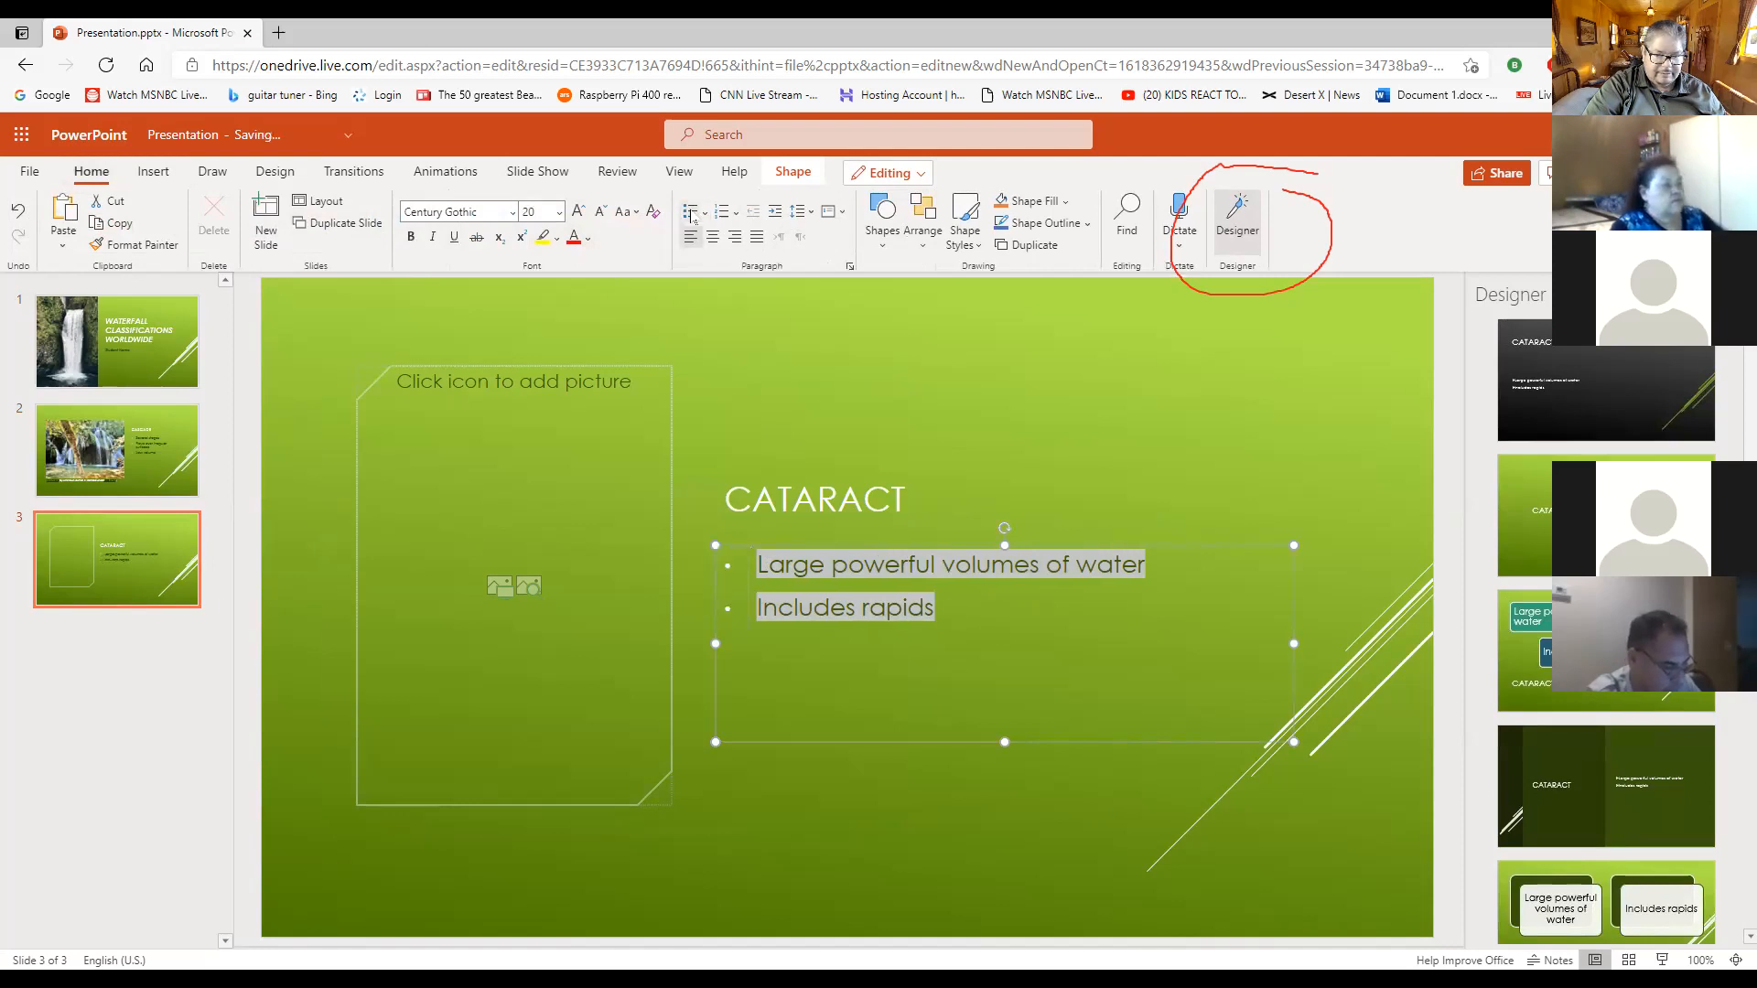
click(702, 214)
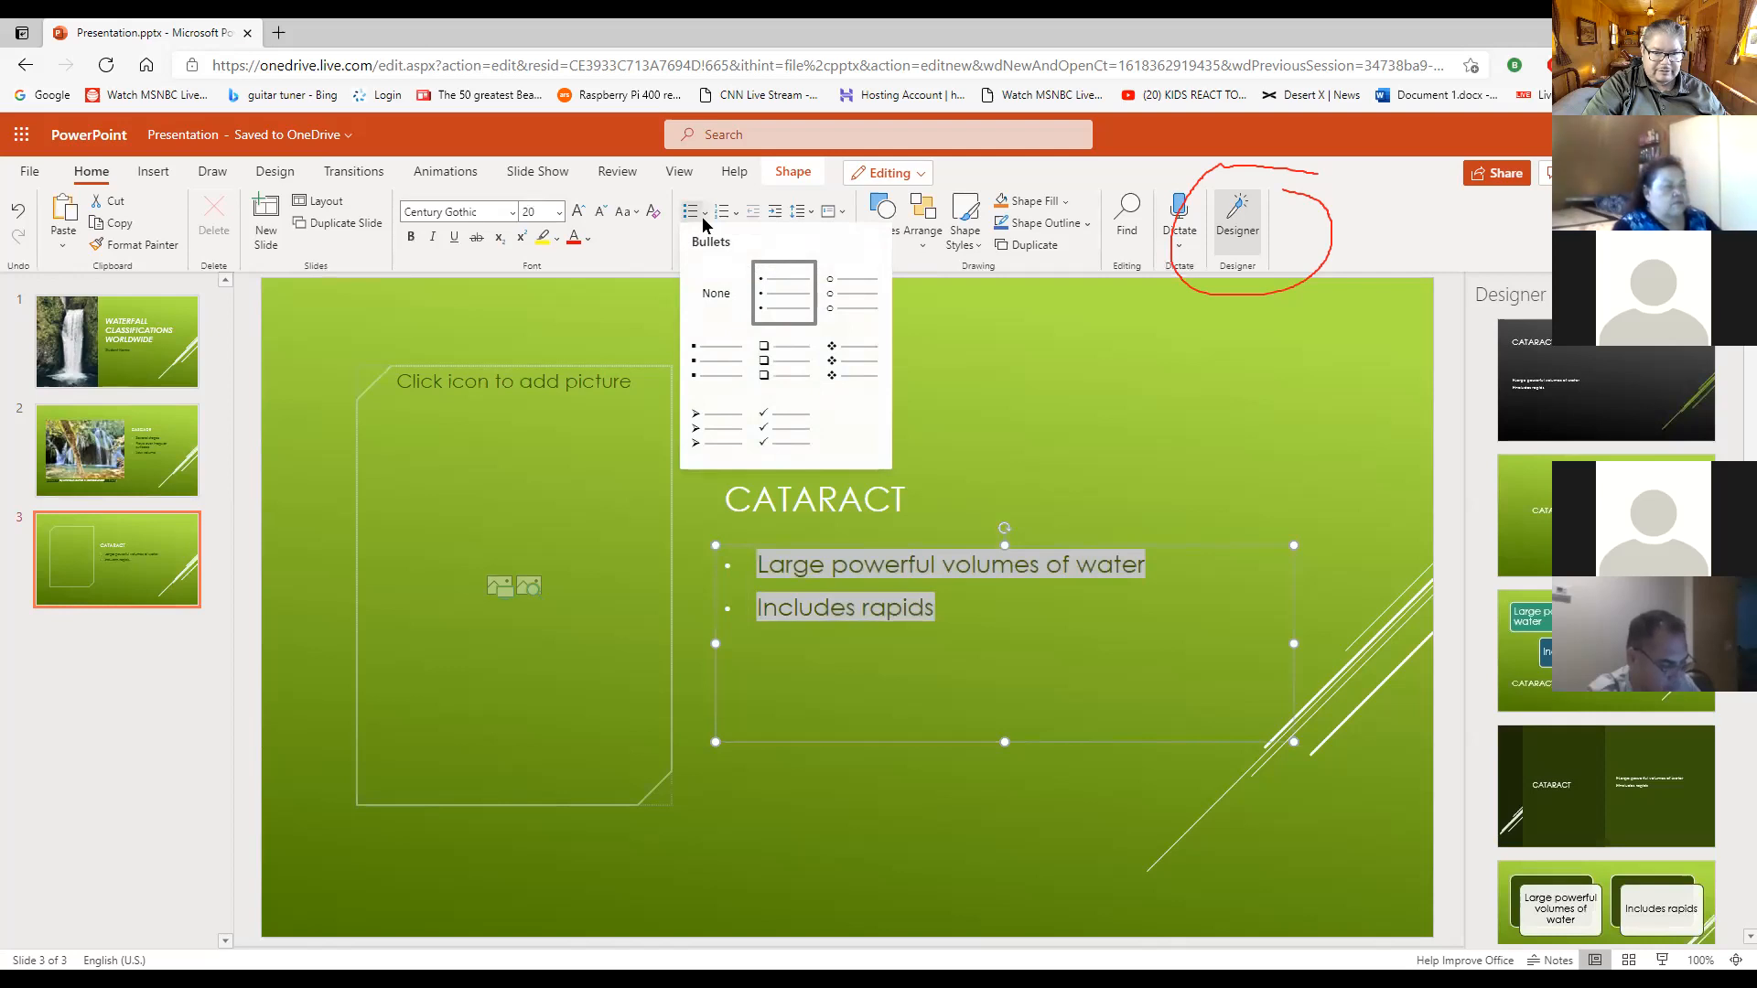
click(1105, 417)
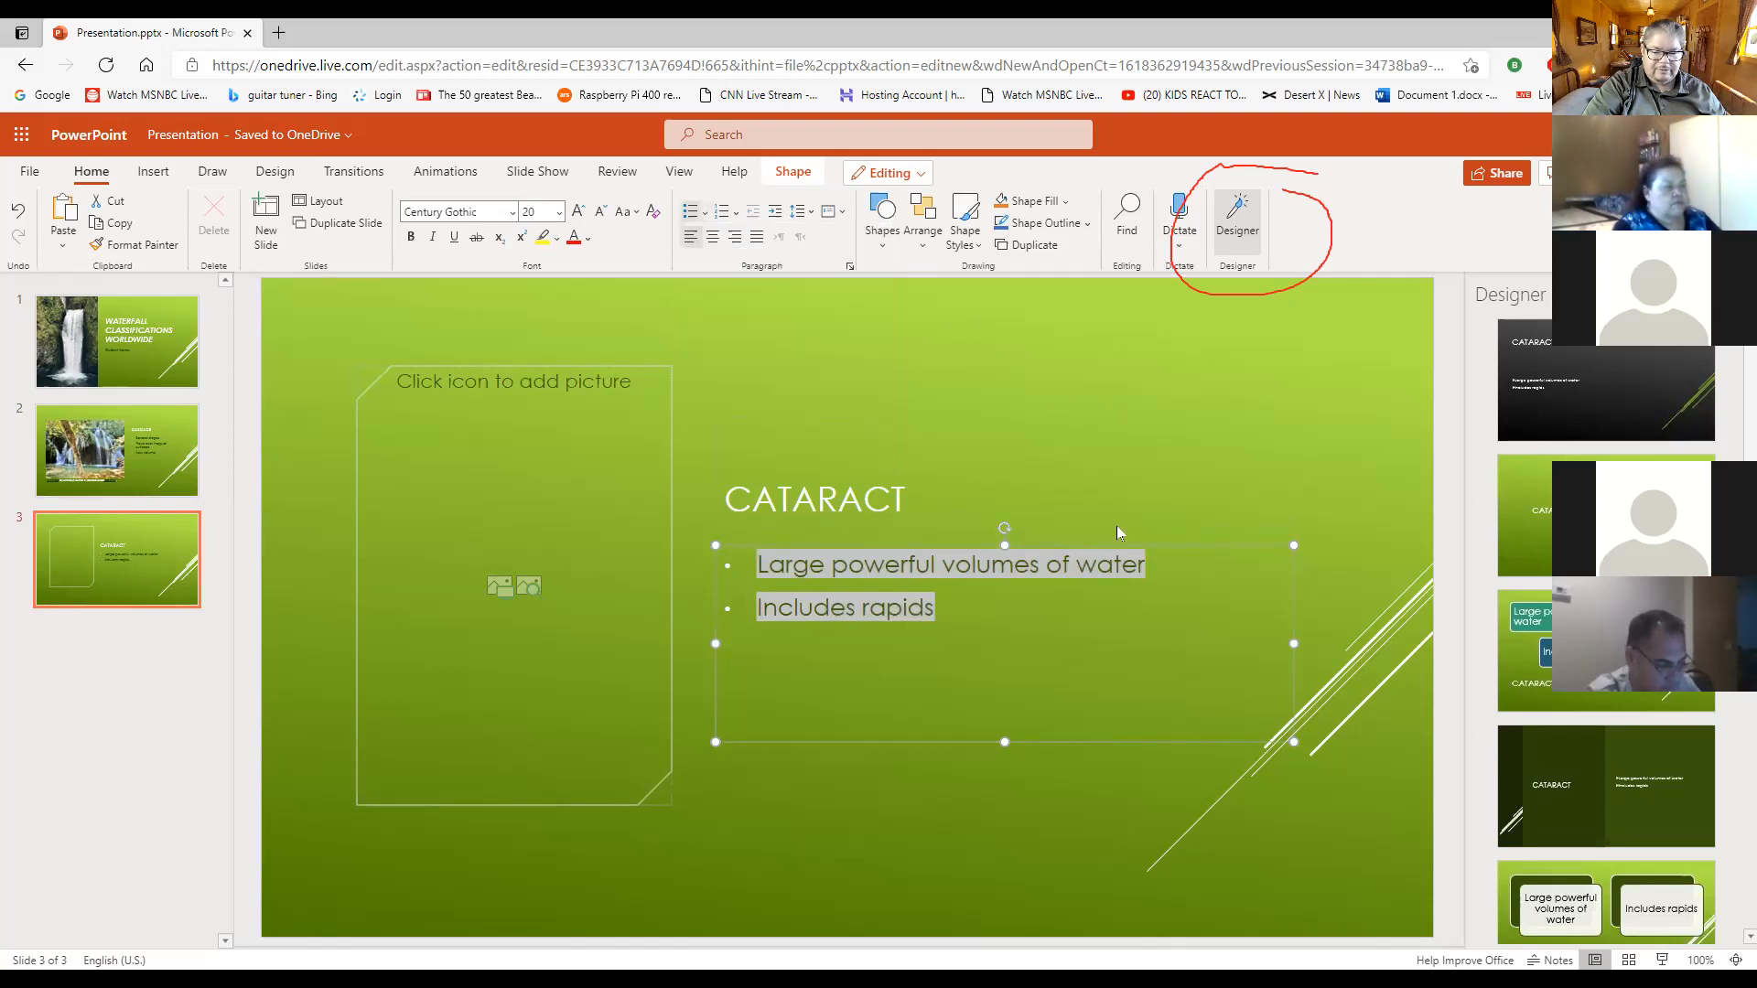
click(999, 653)
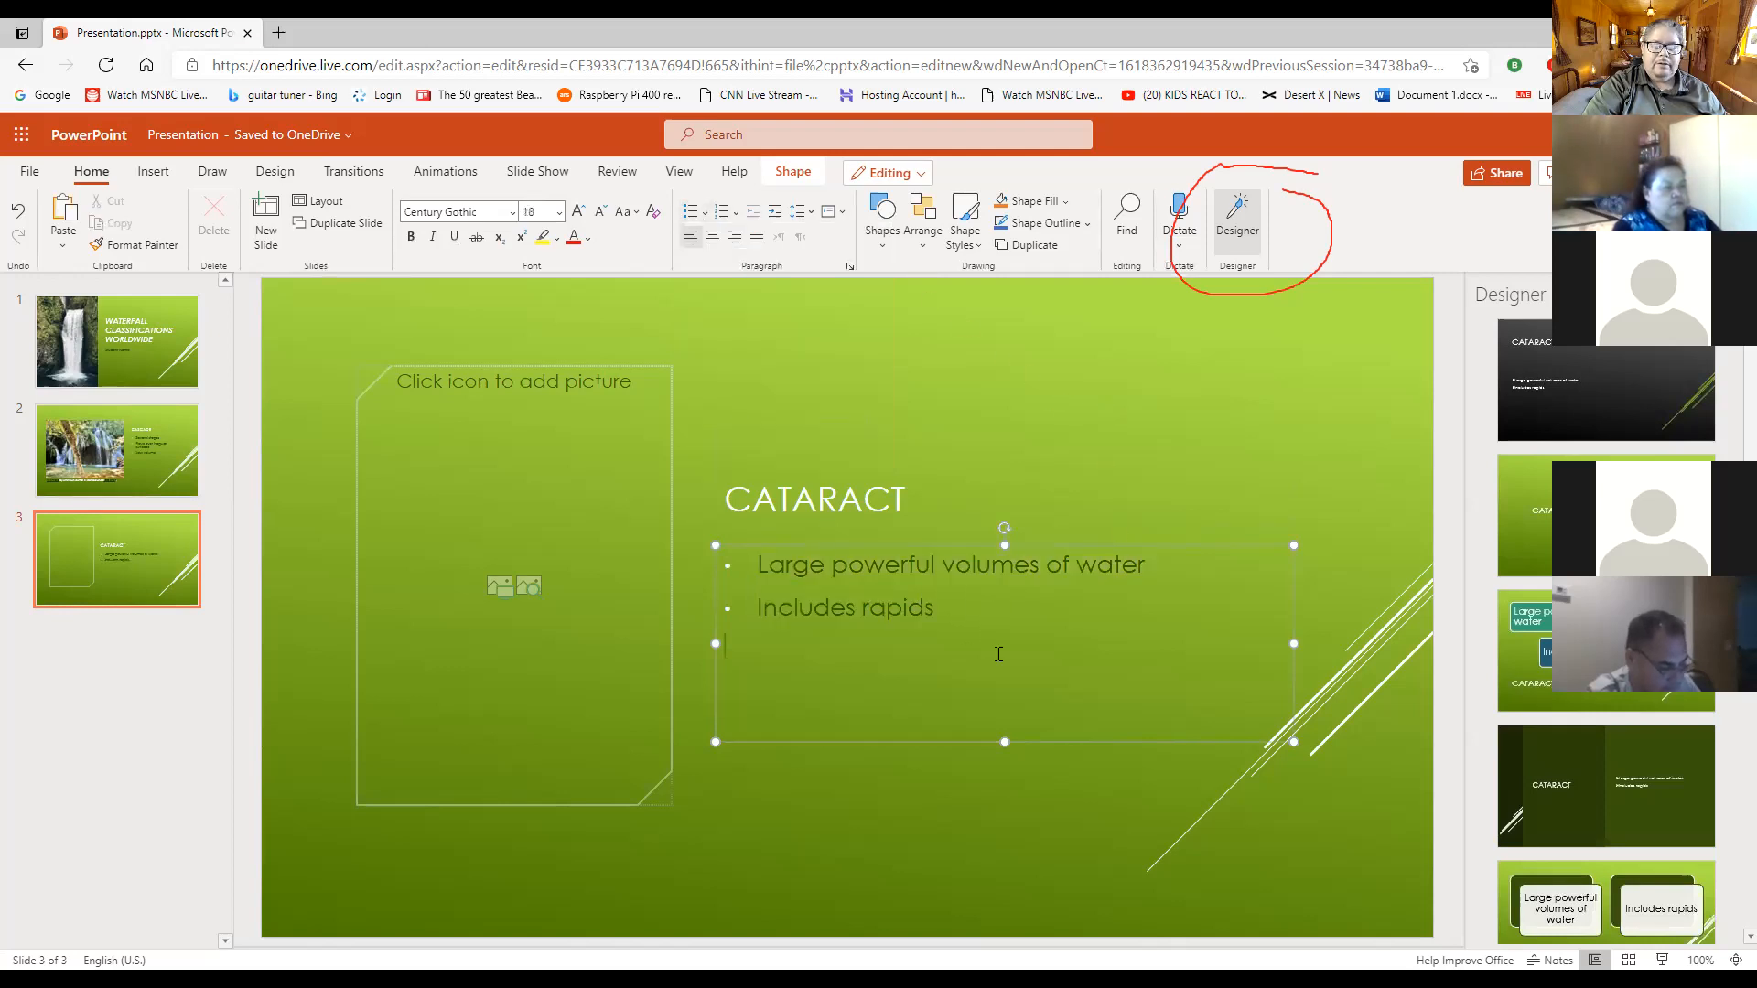
click(1248, 481)
- Change the bullet style of both Cataract body lines to hollow squares, trying hollow circles first
click(944, 609)
key(ctrl+a)
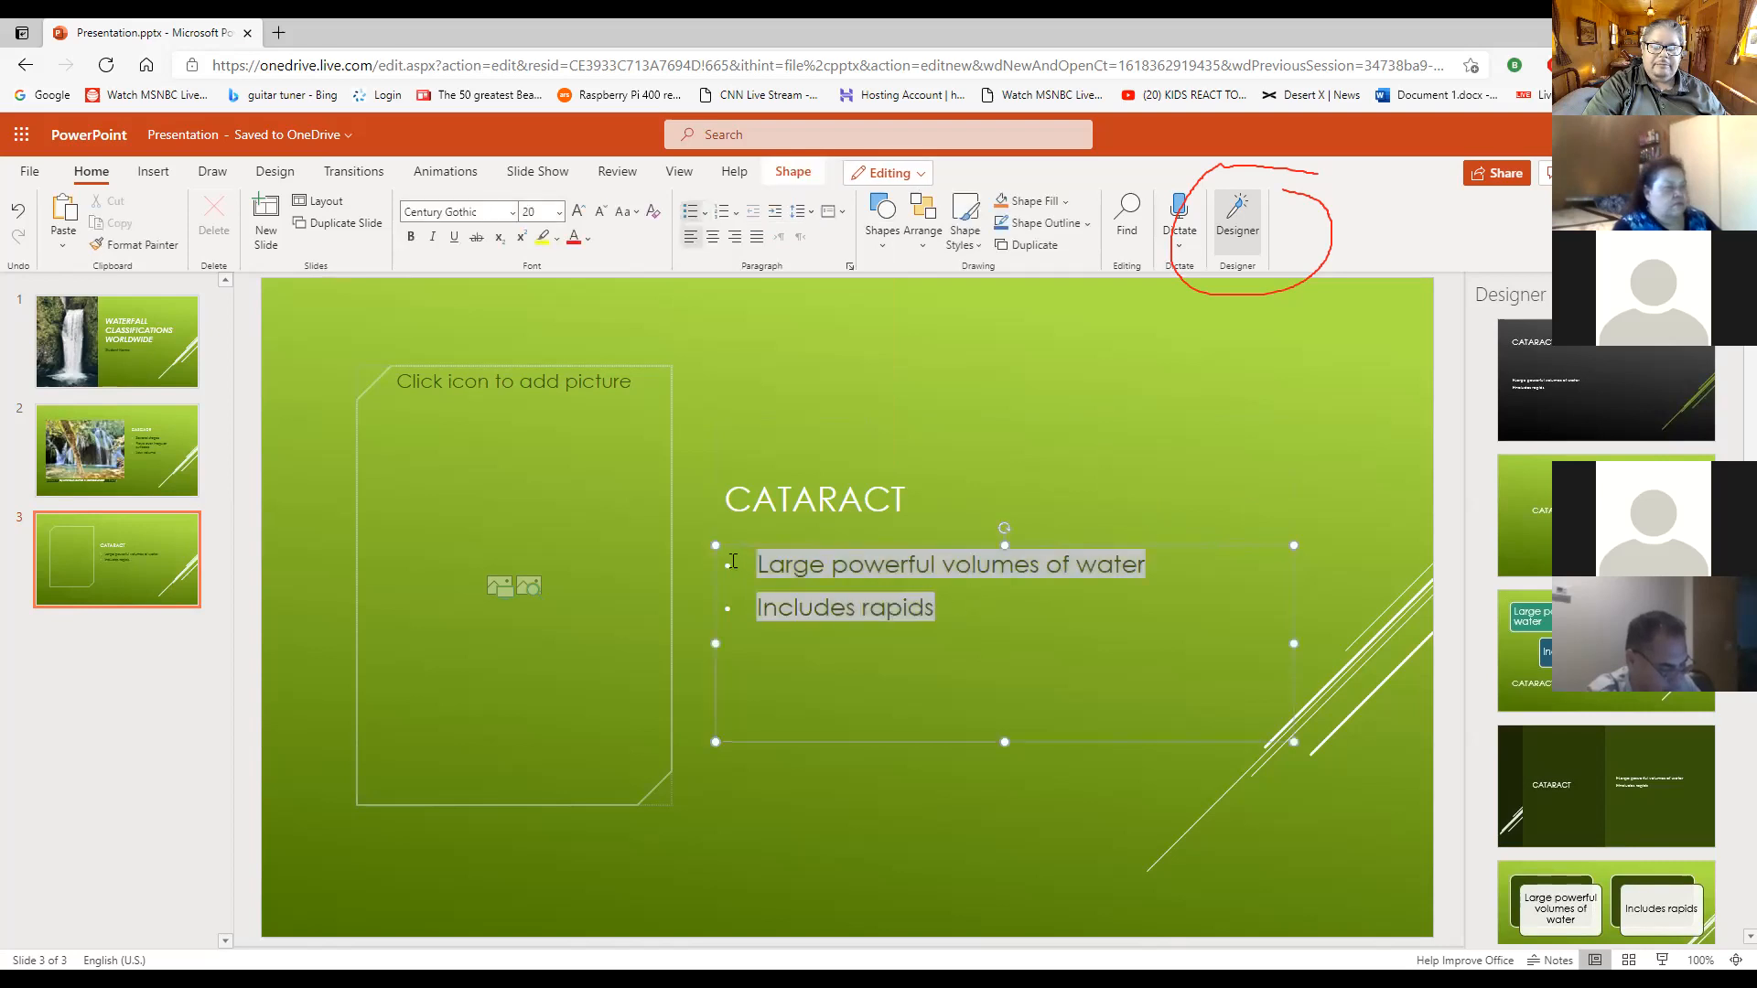
click(705, 214)
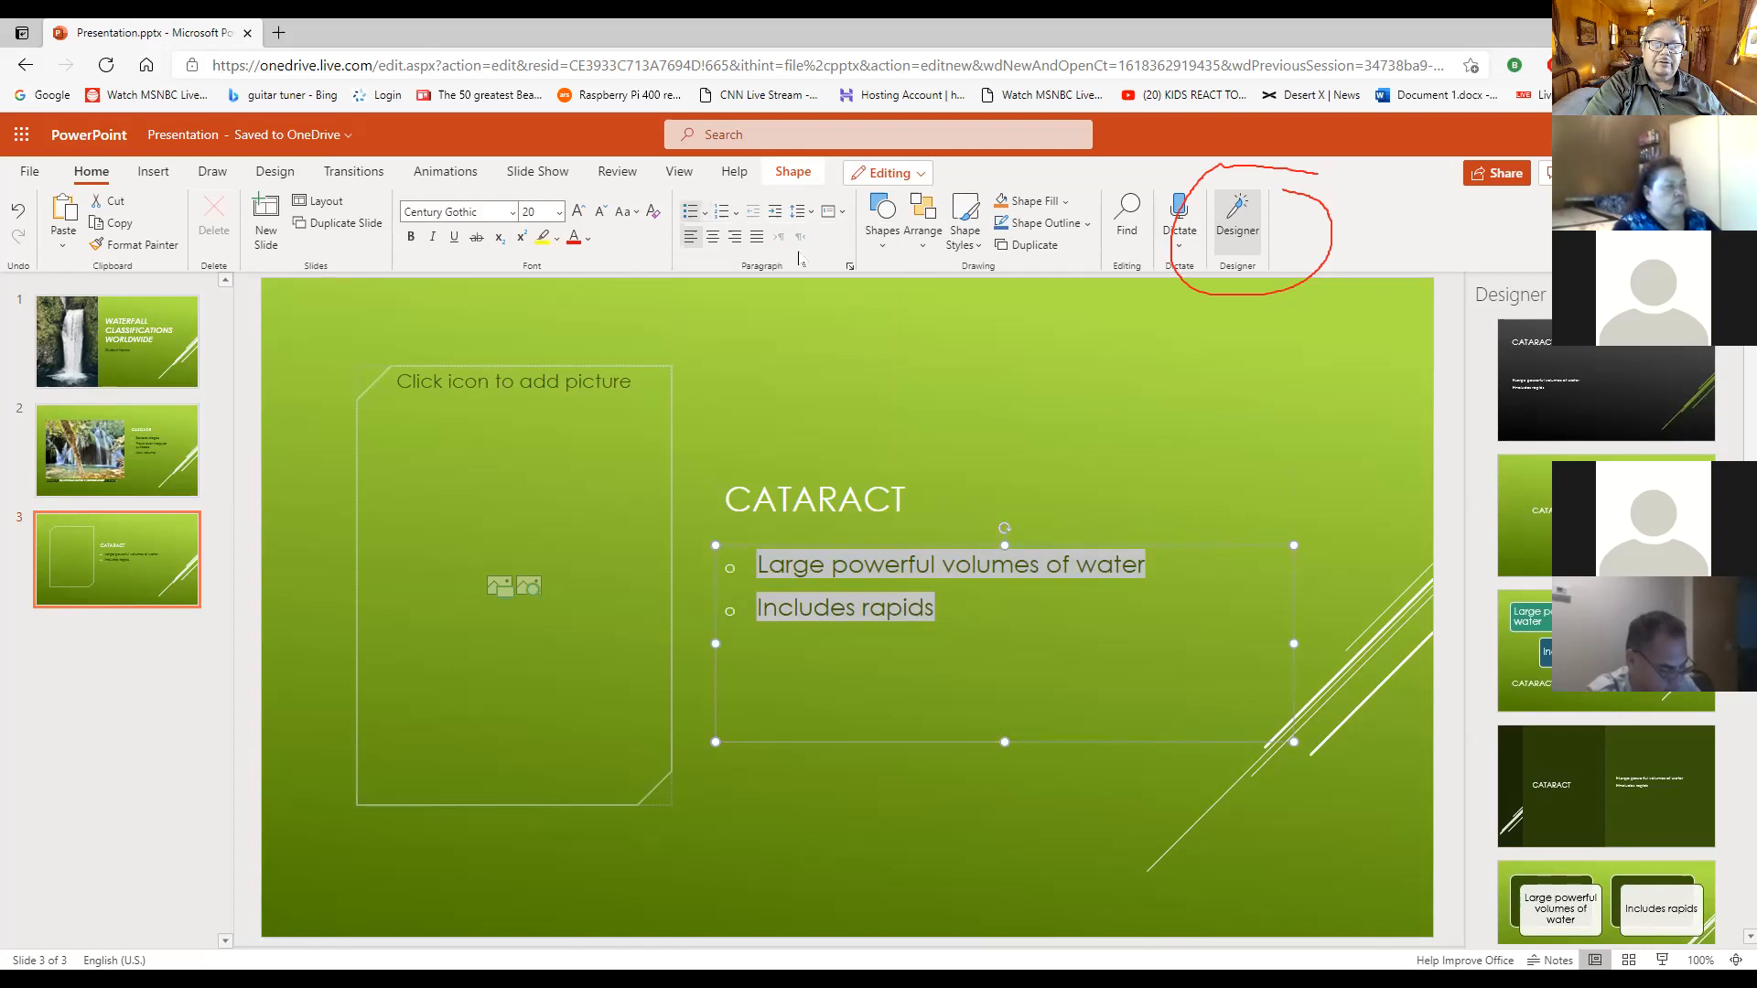
click(705, 225)
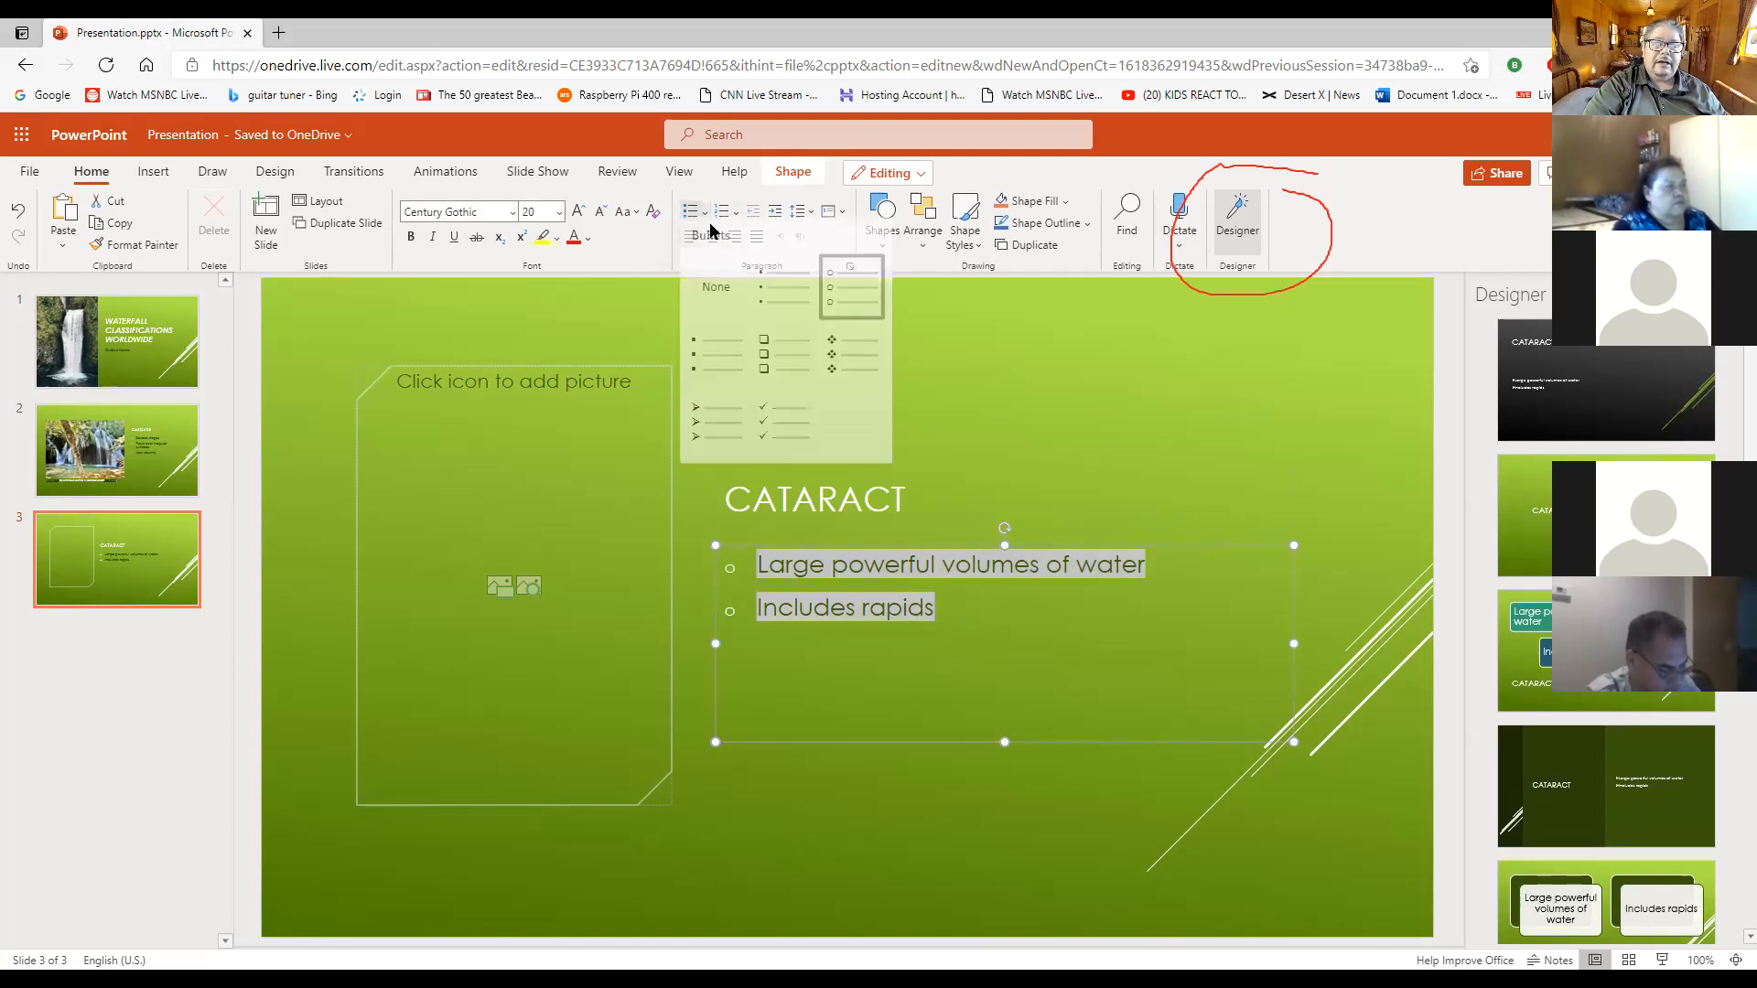
click(785, 349)
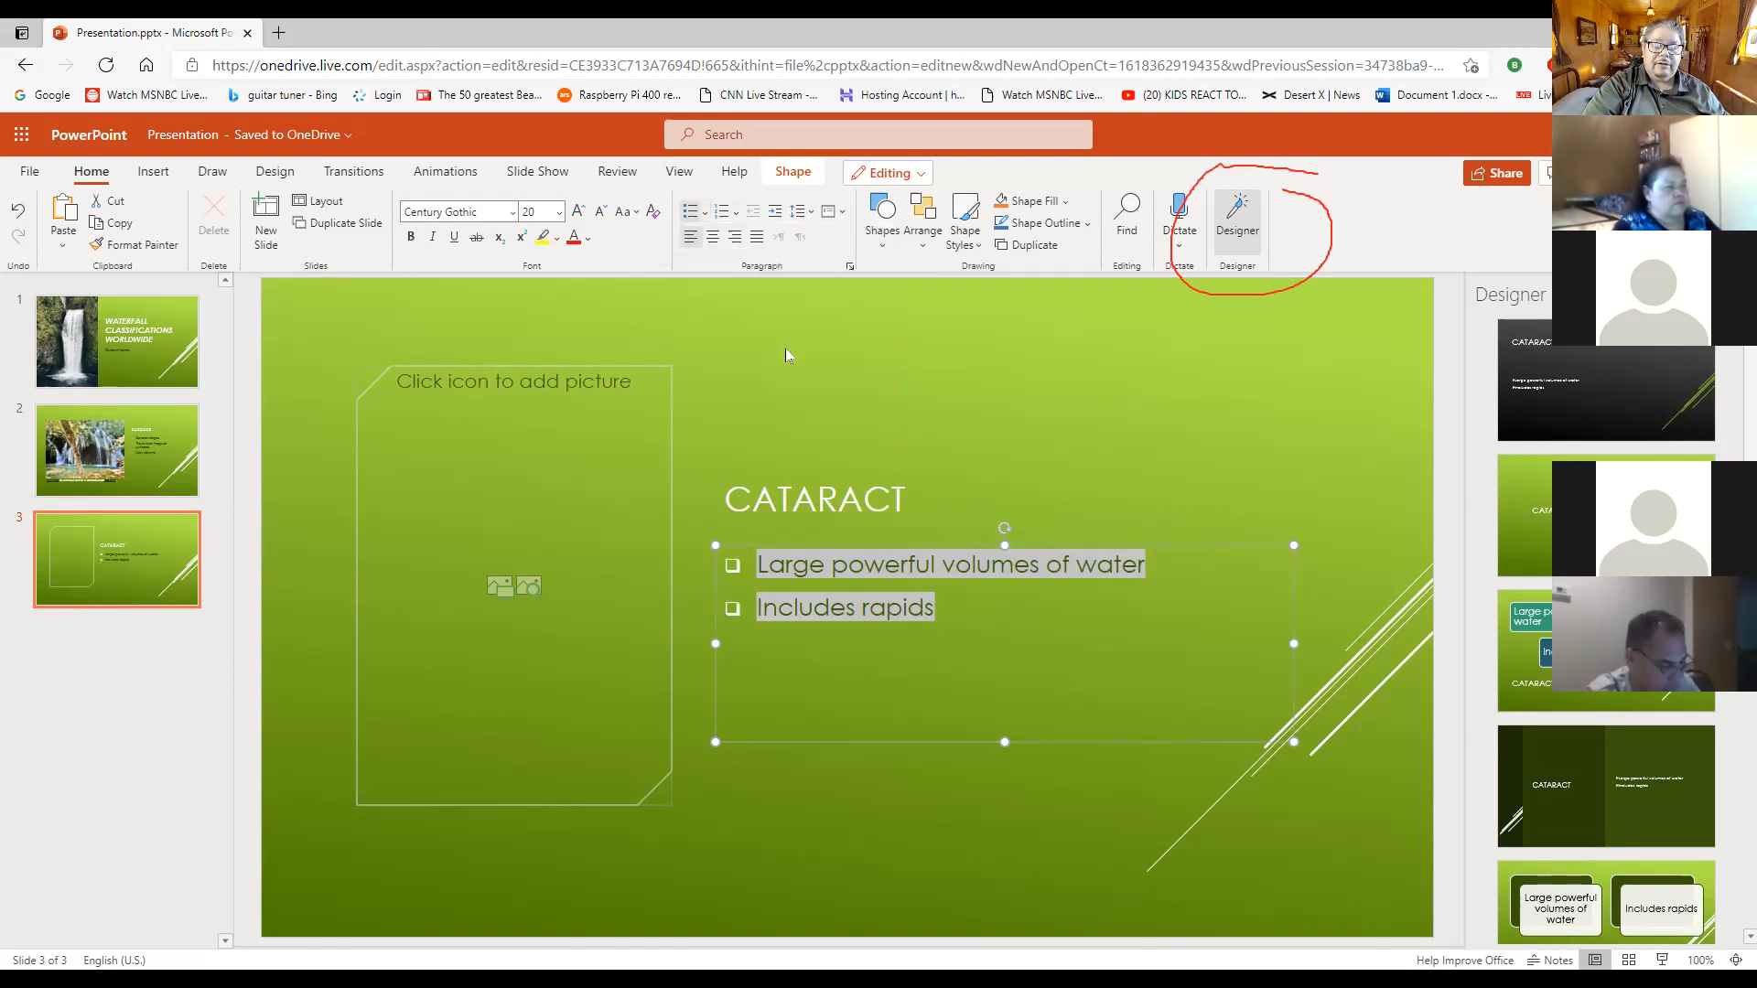
- Change the bullets of both Cataract body lines to small filled round ones and deselect the text box
click(703, 224)
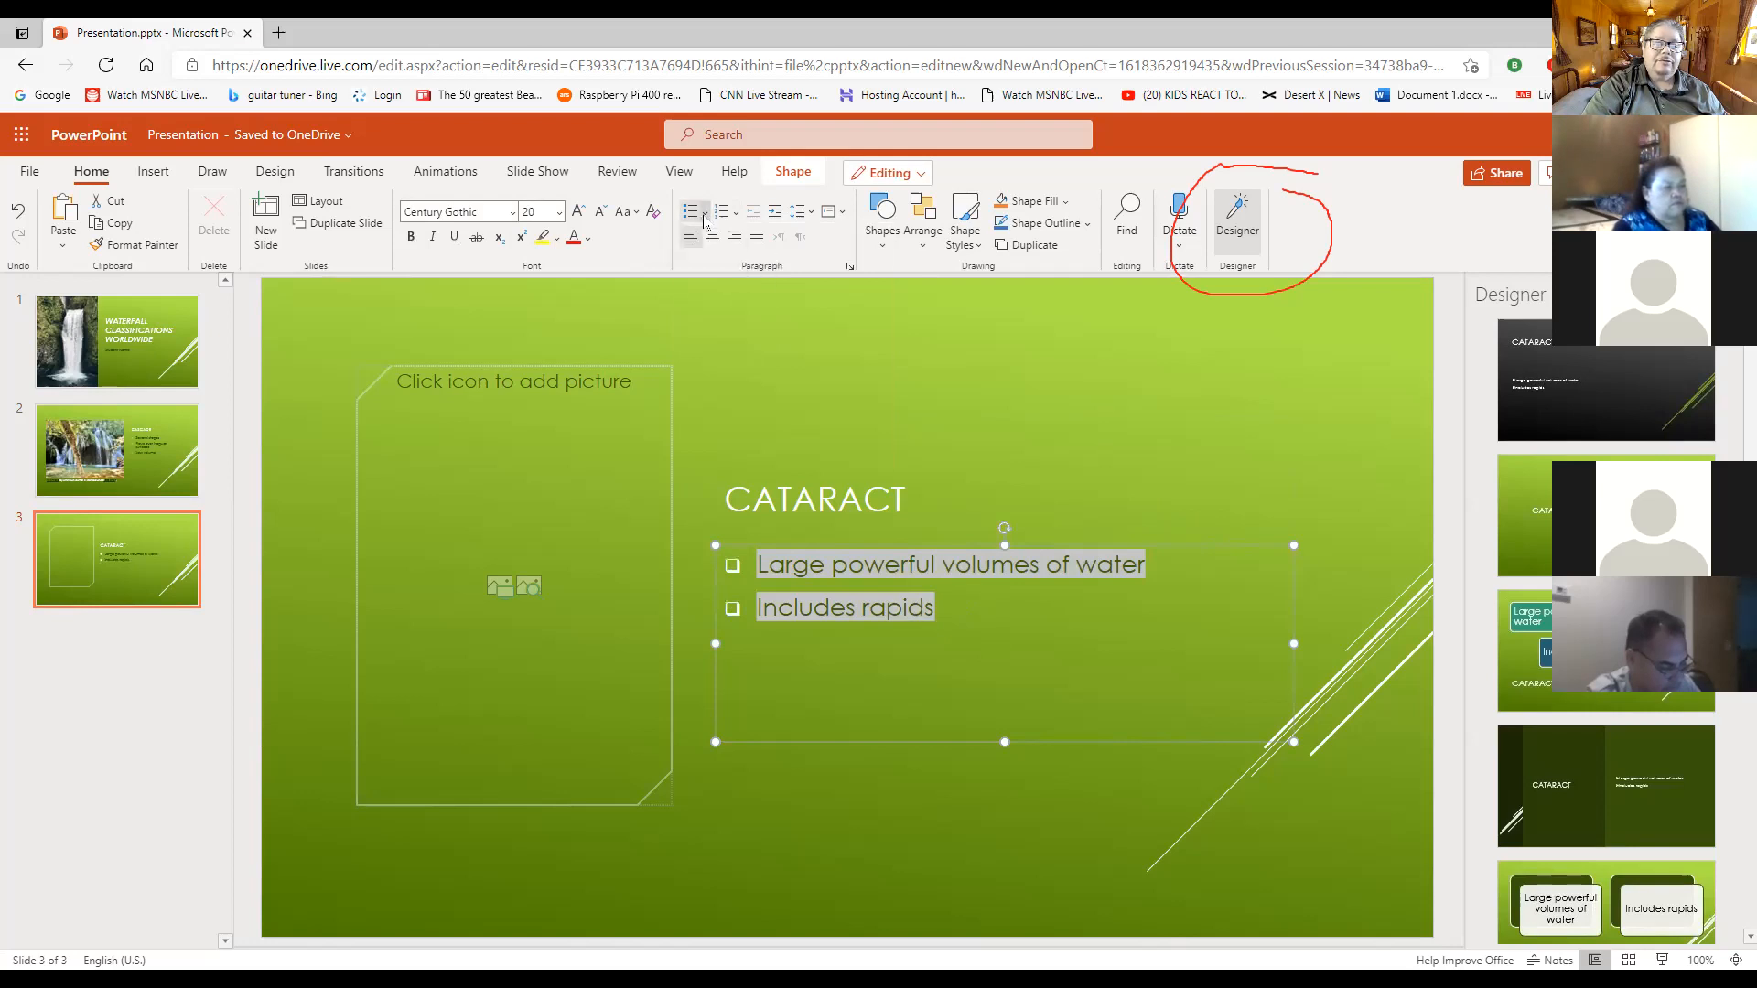
click(772, 302)
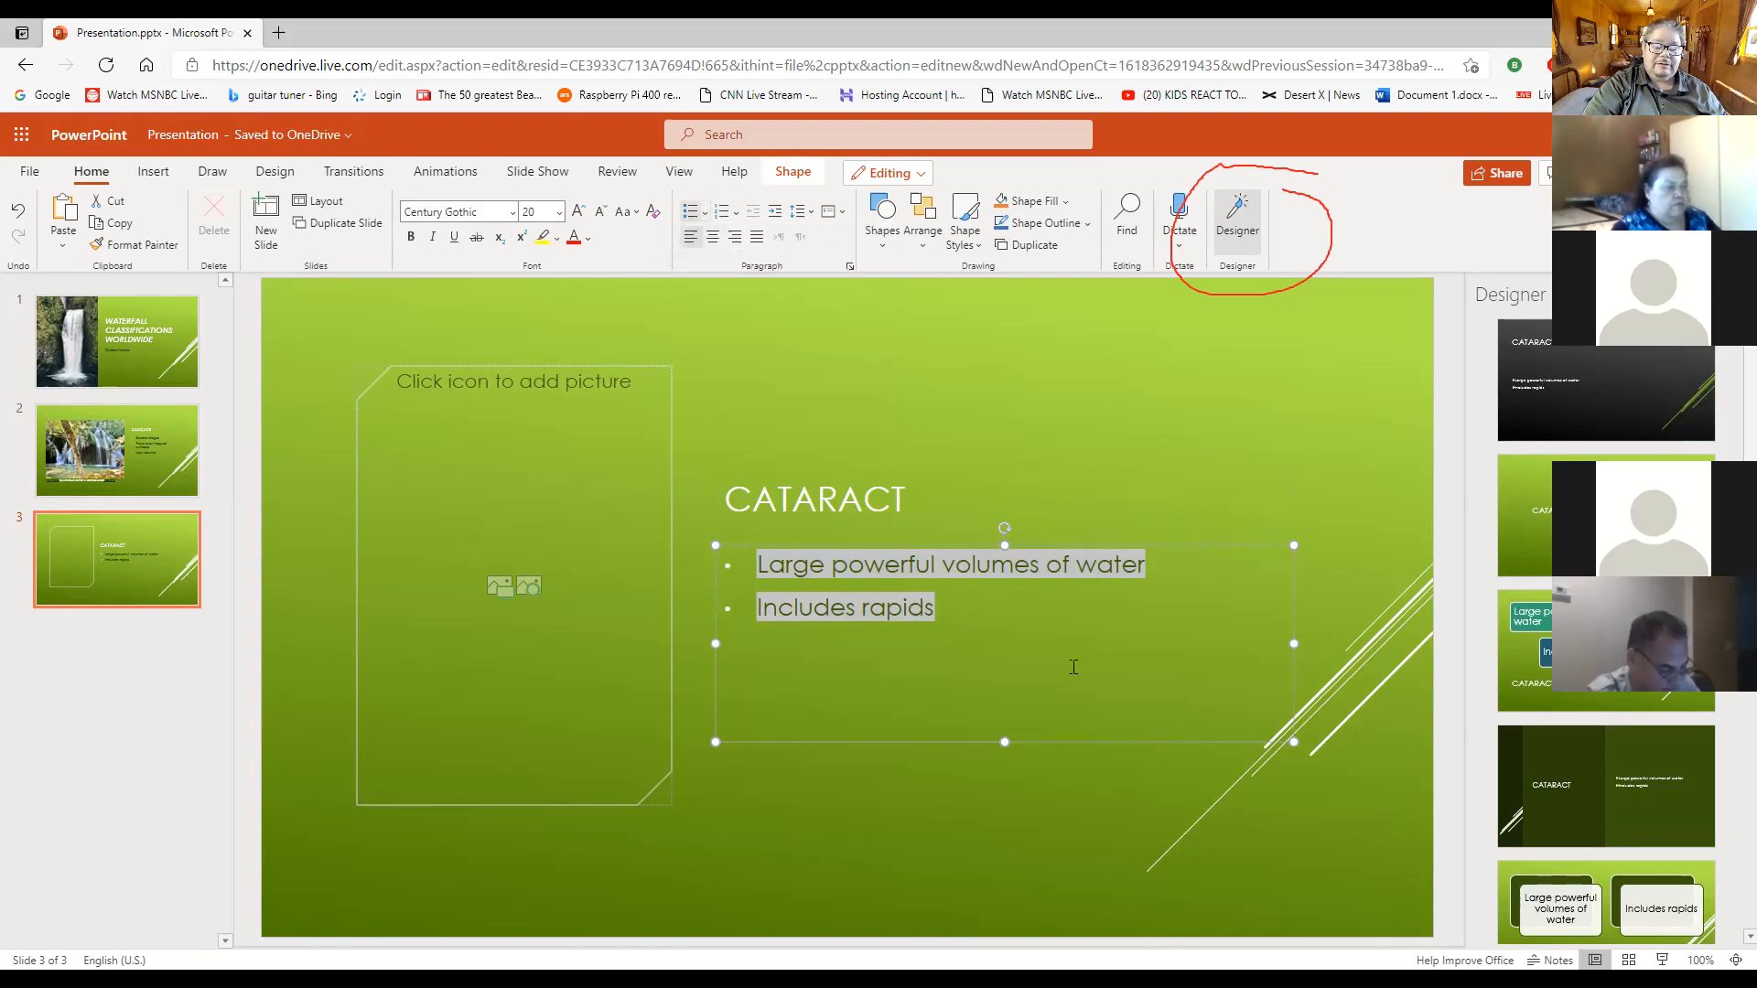
click(1152, 830)
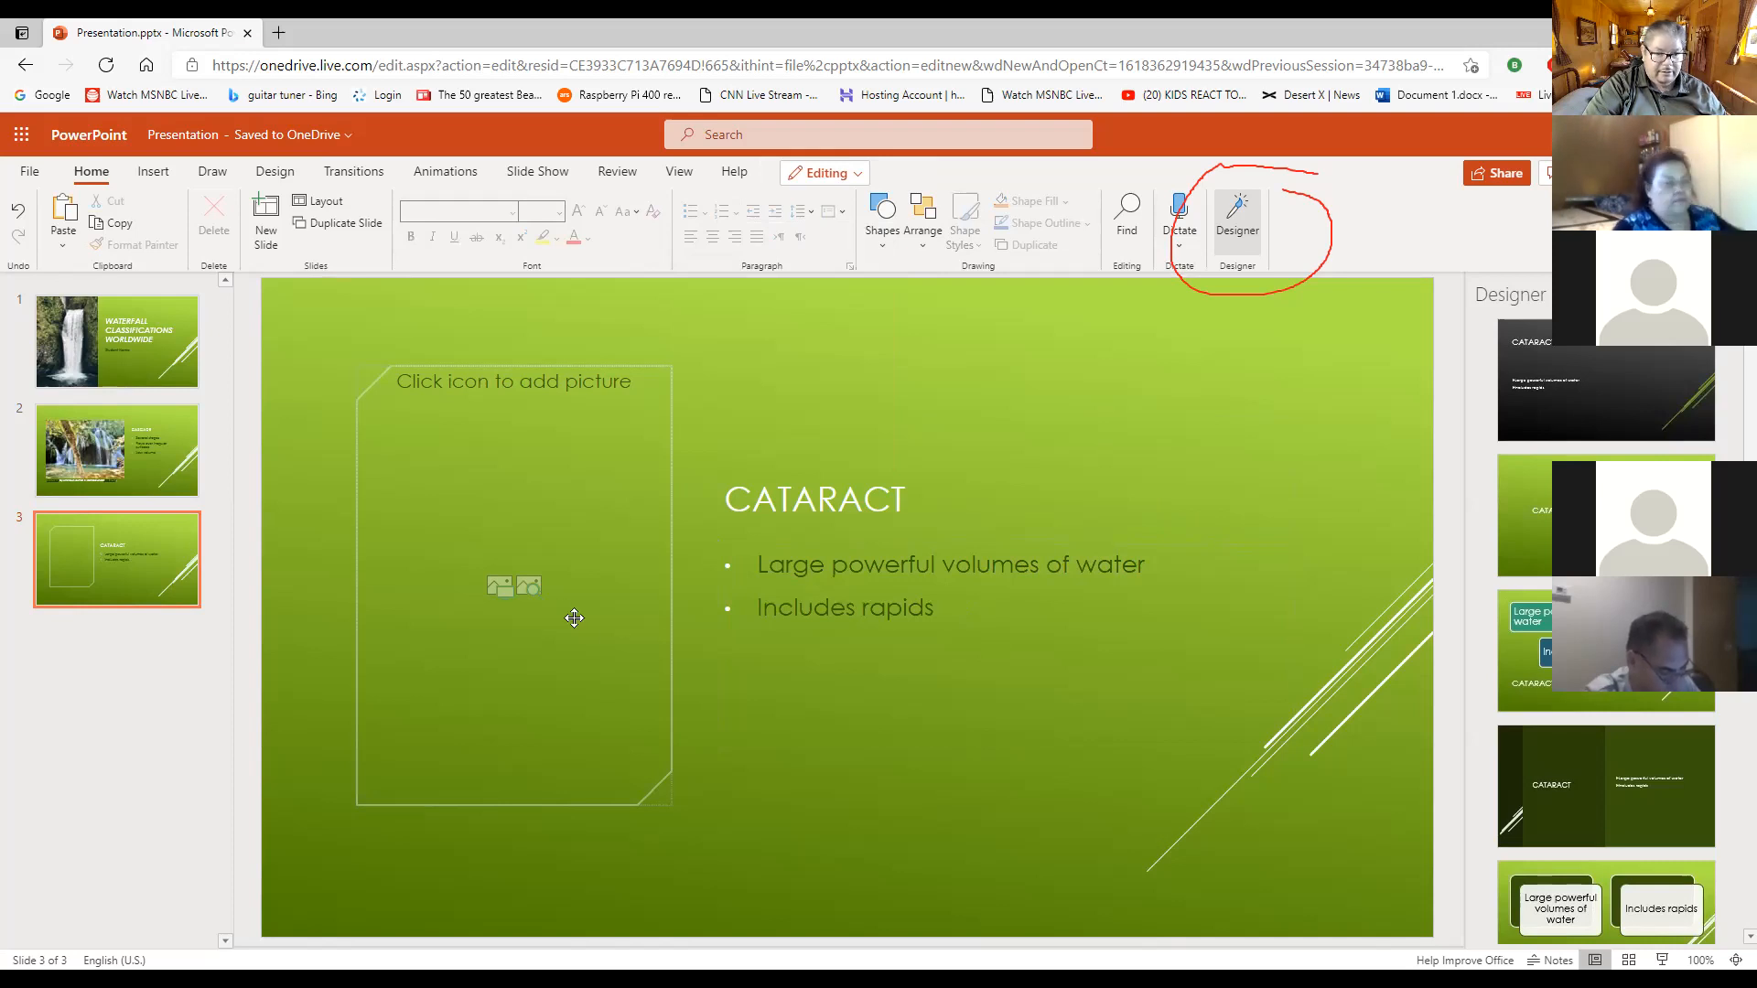
click(528, 586)
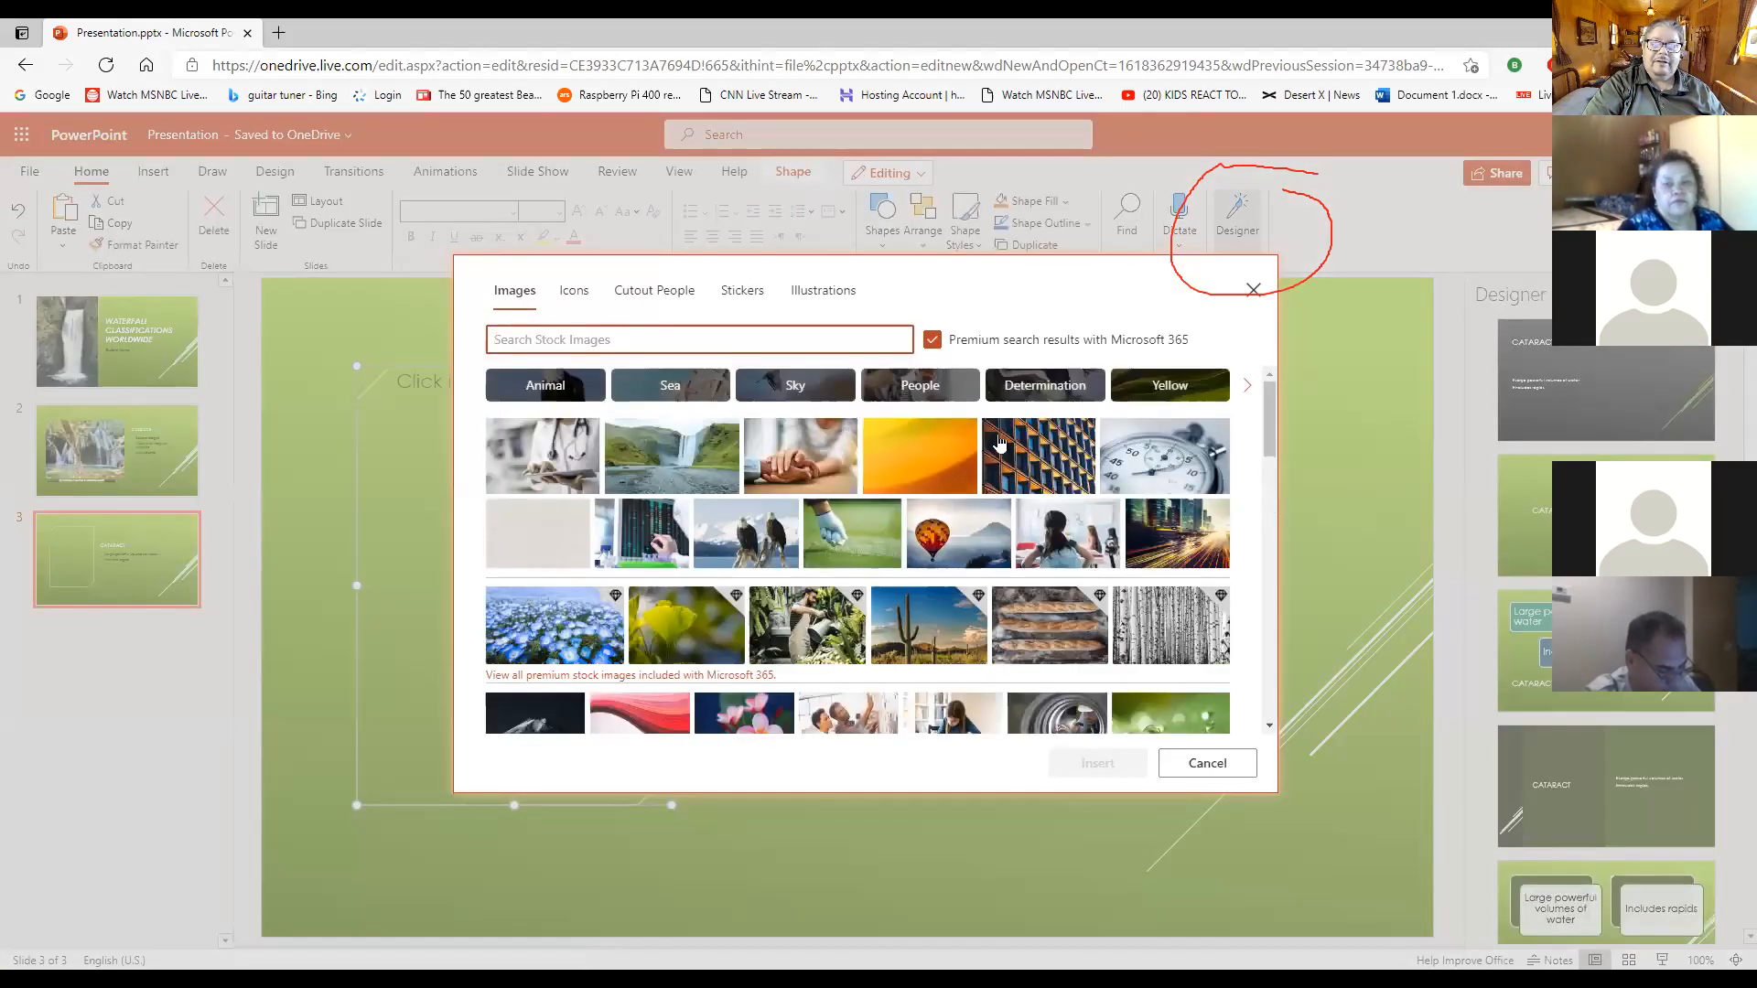
click(1252, 291)
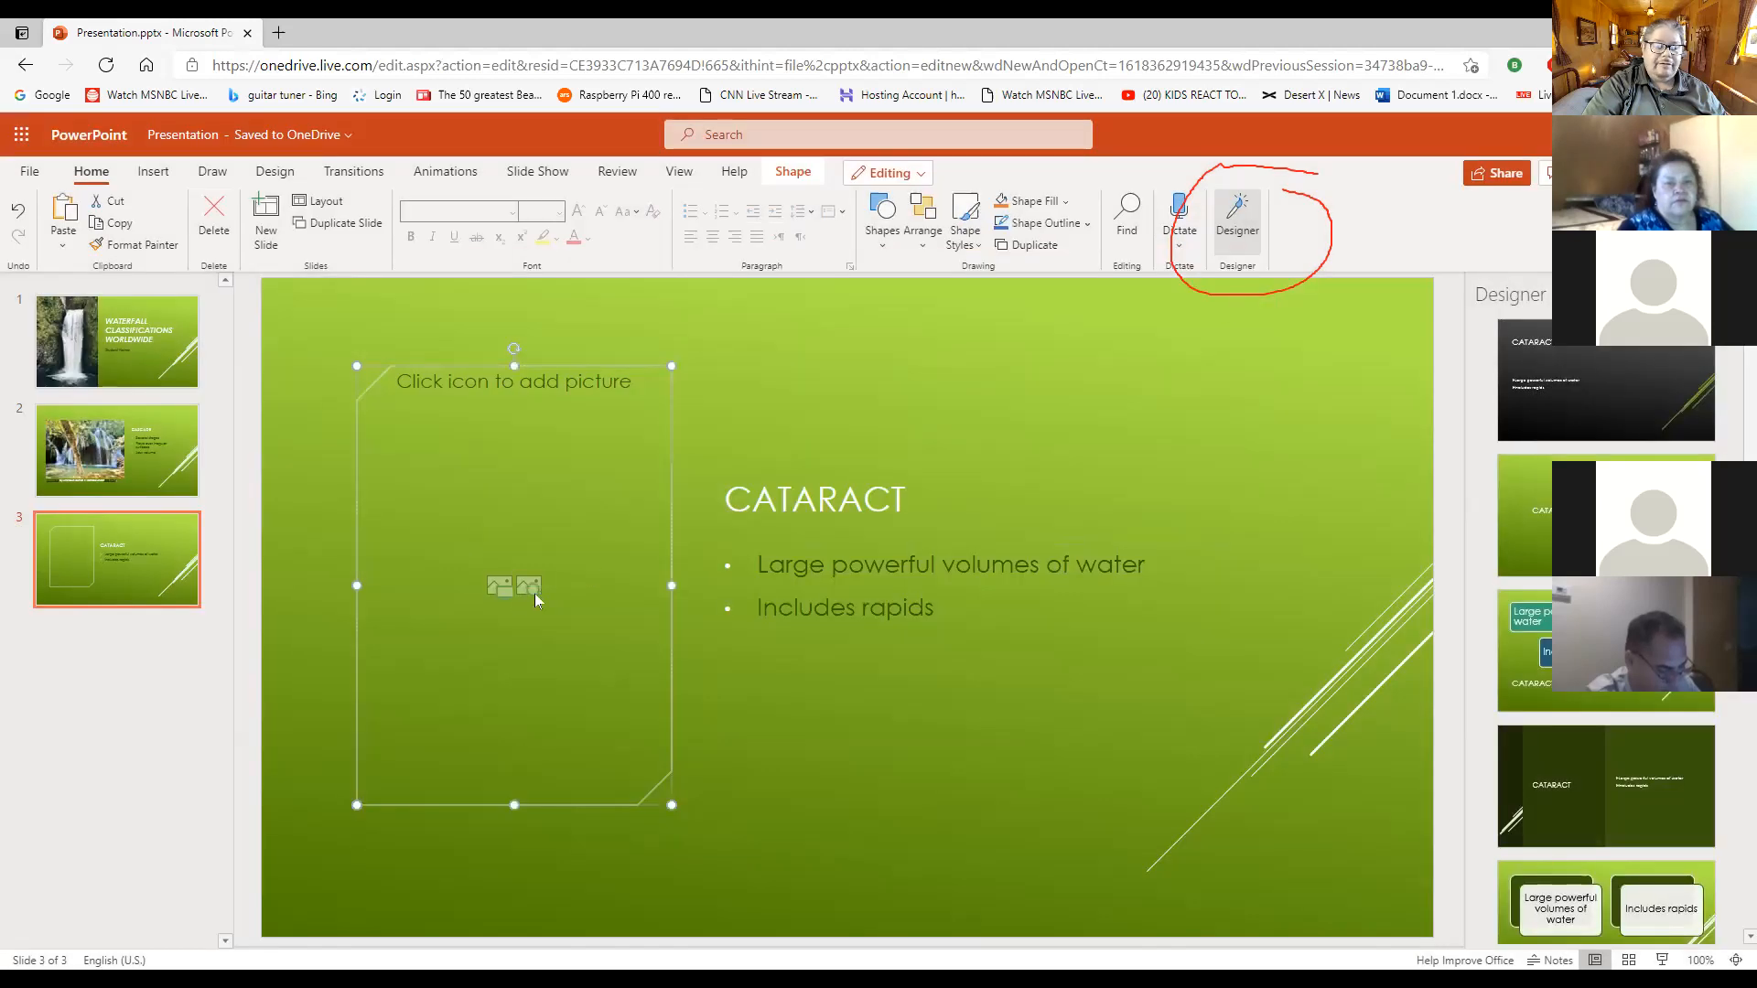
click(499, 586)
click(964, 595)
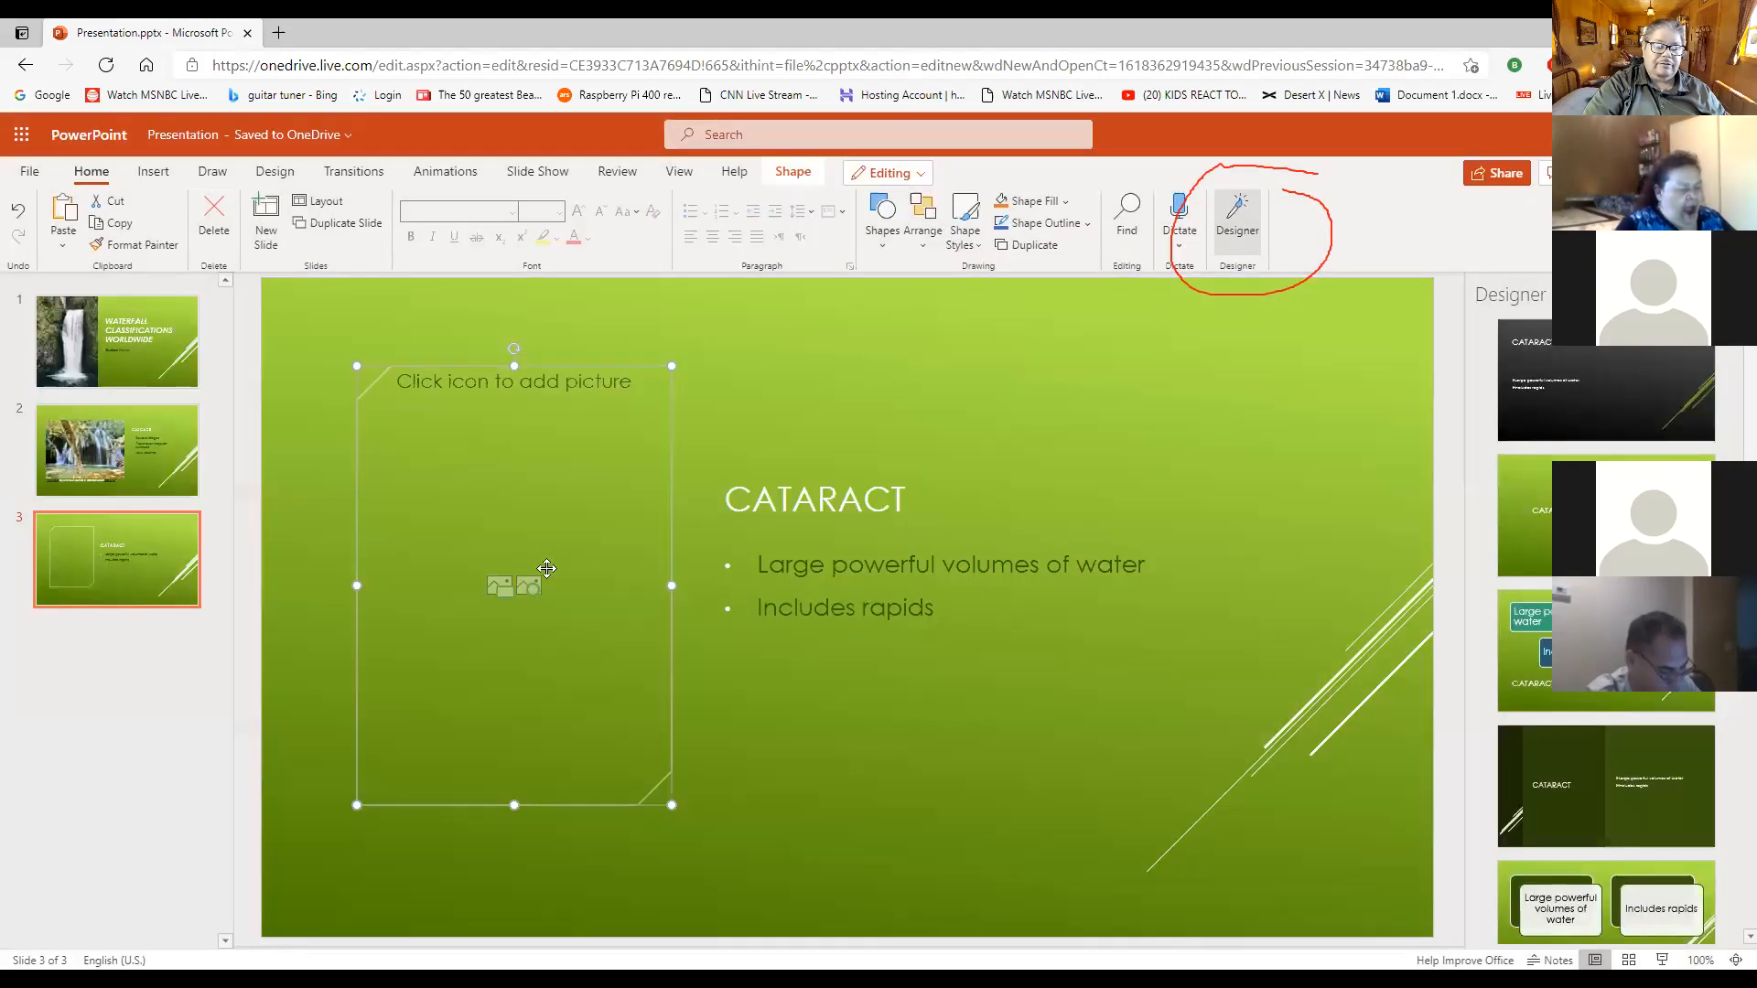
click(499, 586)
click(960, 596)
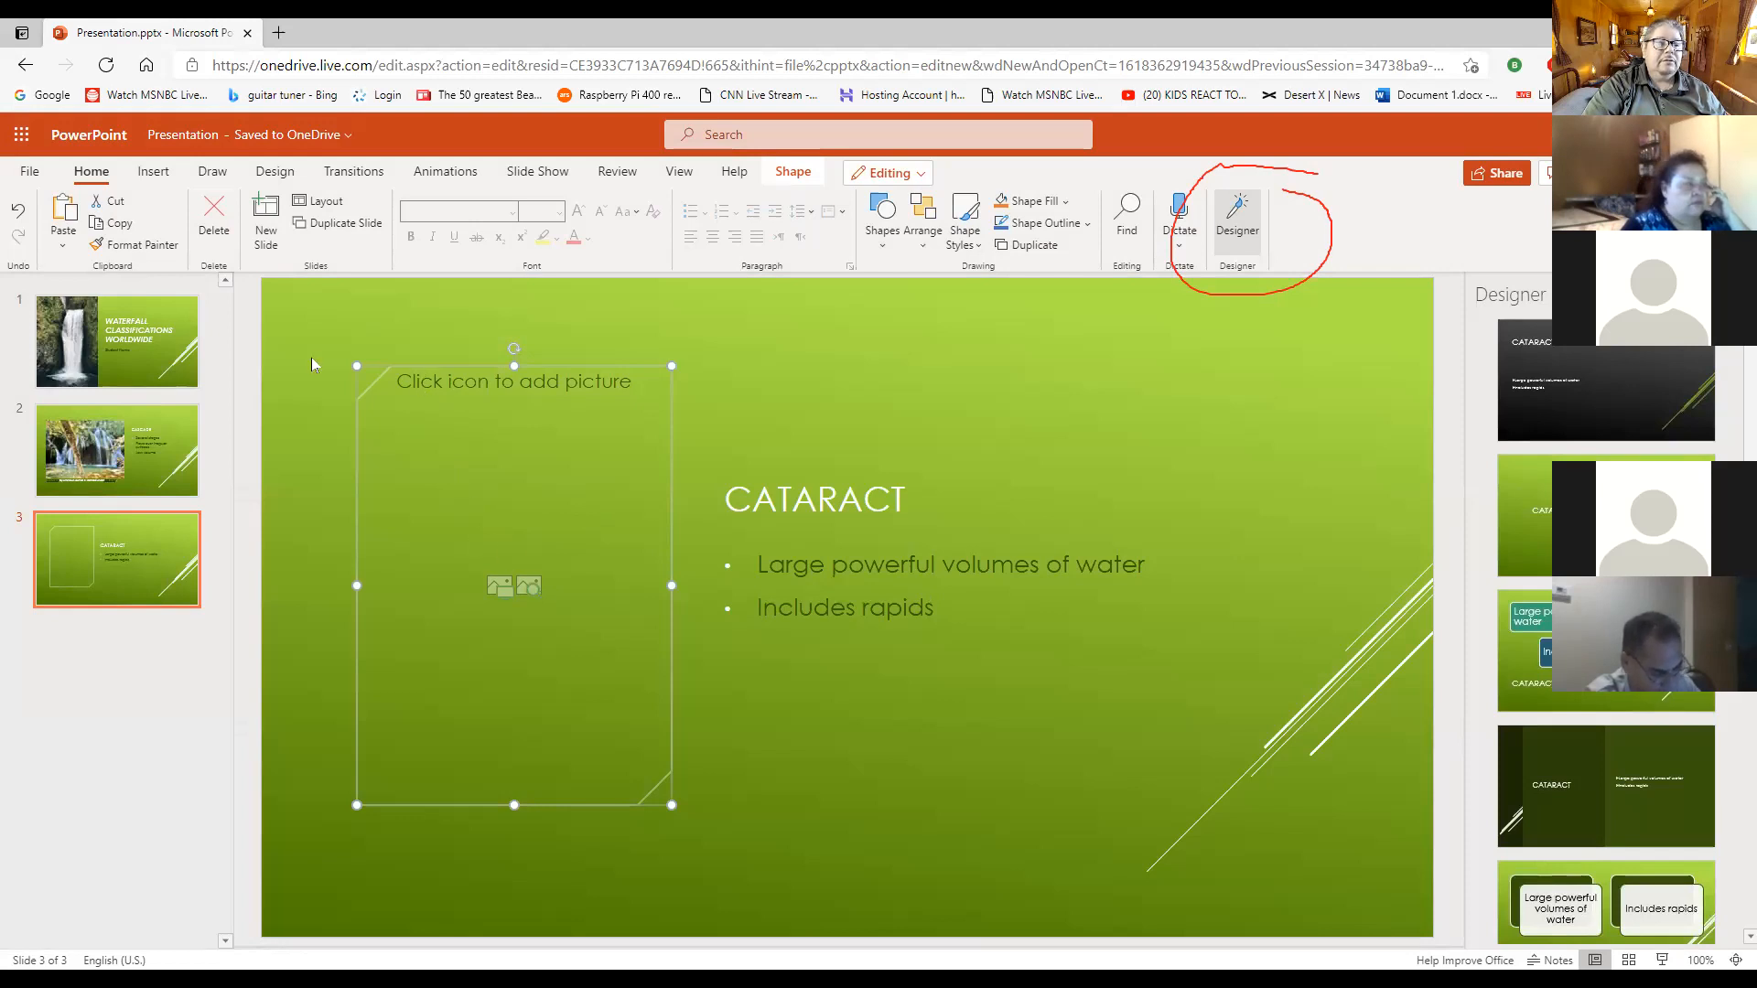
- Search Bing online pictures for "cataract" to fill the picture placeholder on the Cataract slide
click(153, 172)
click(132, 217)
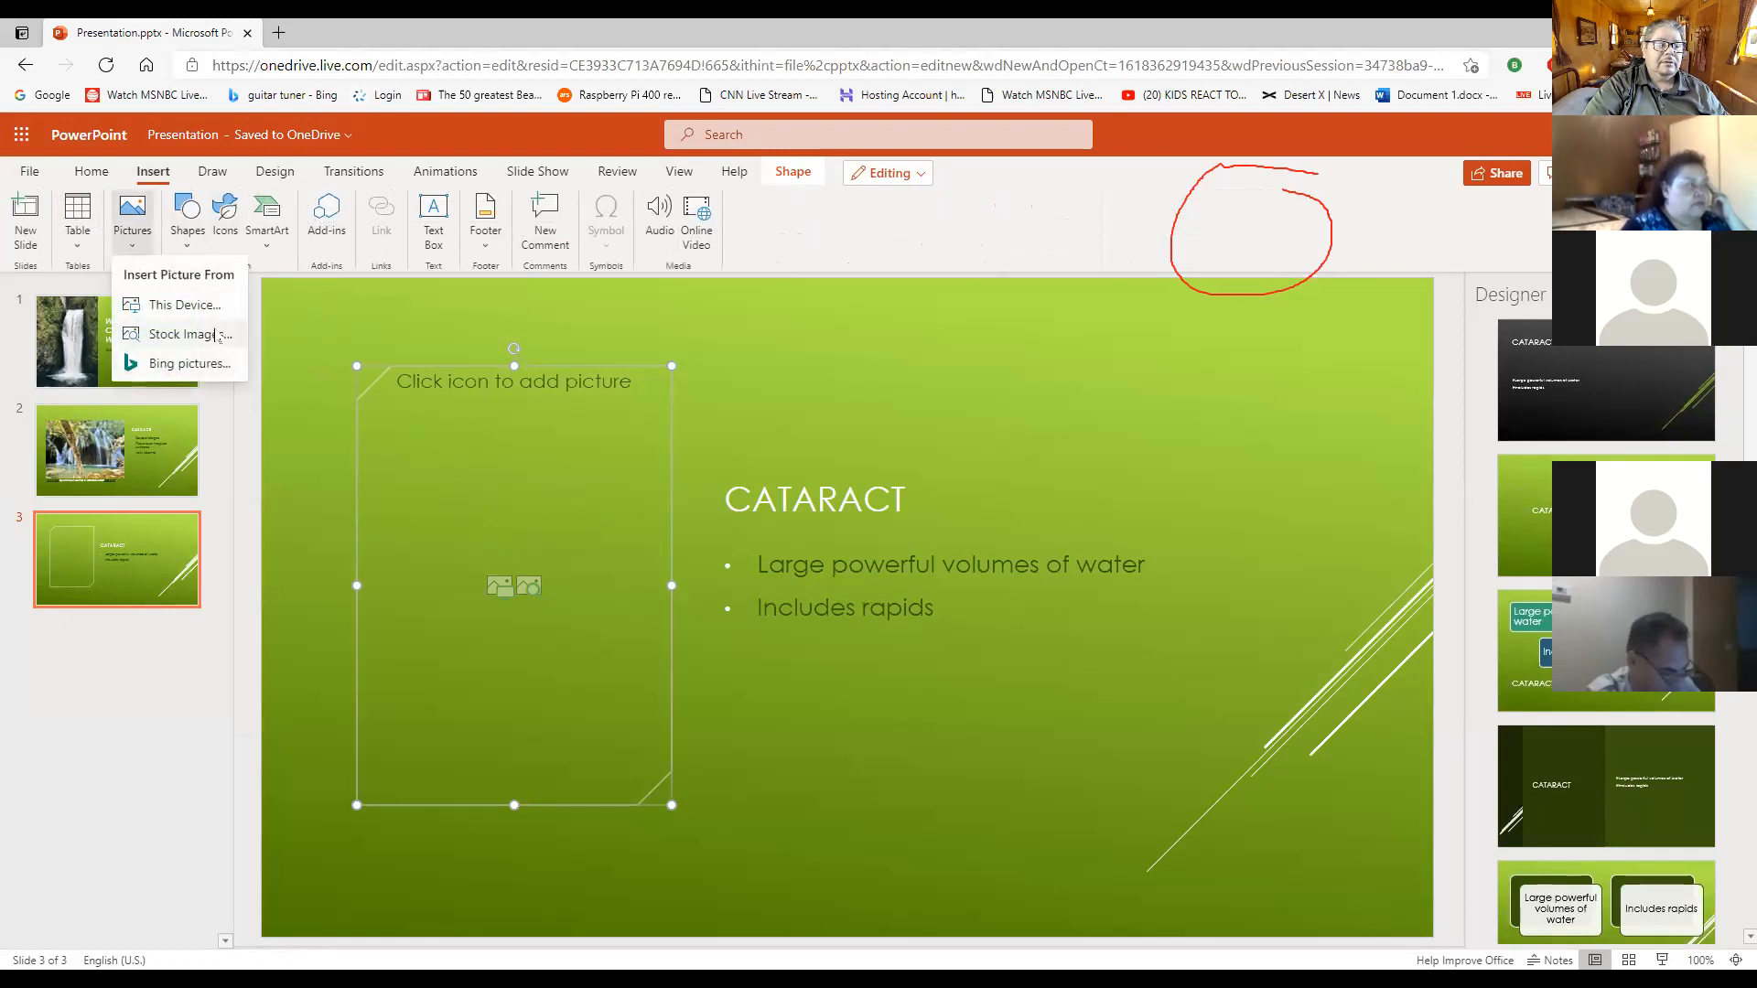
click(192, 364)
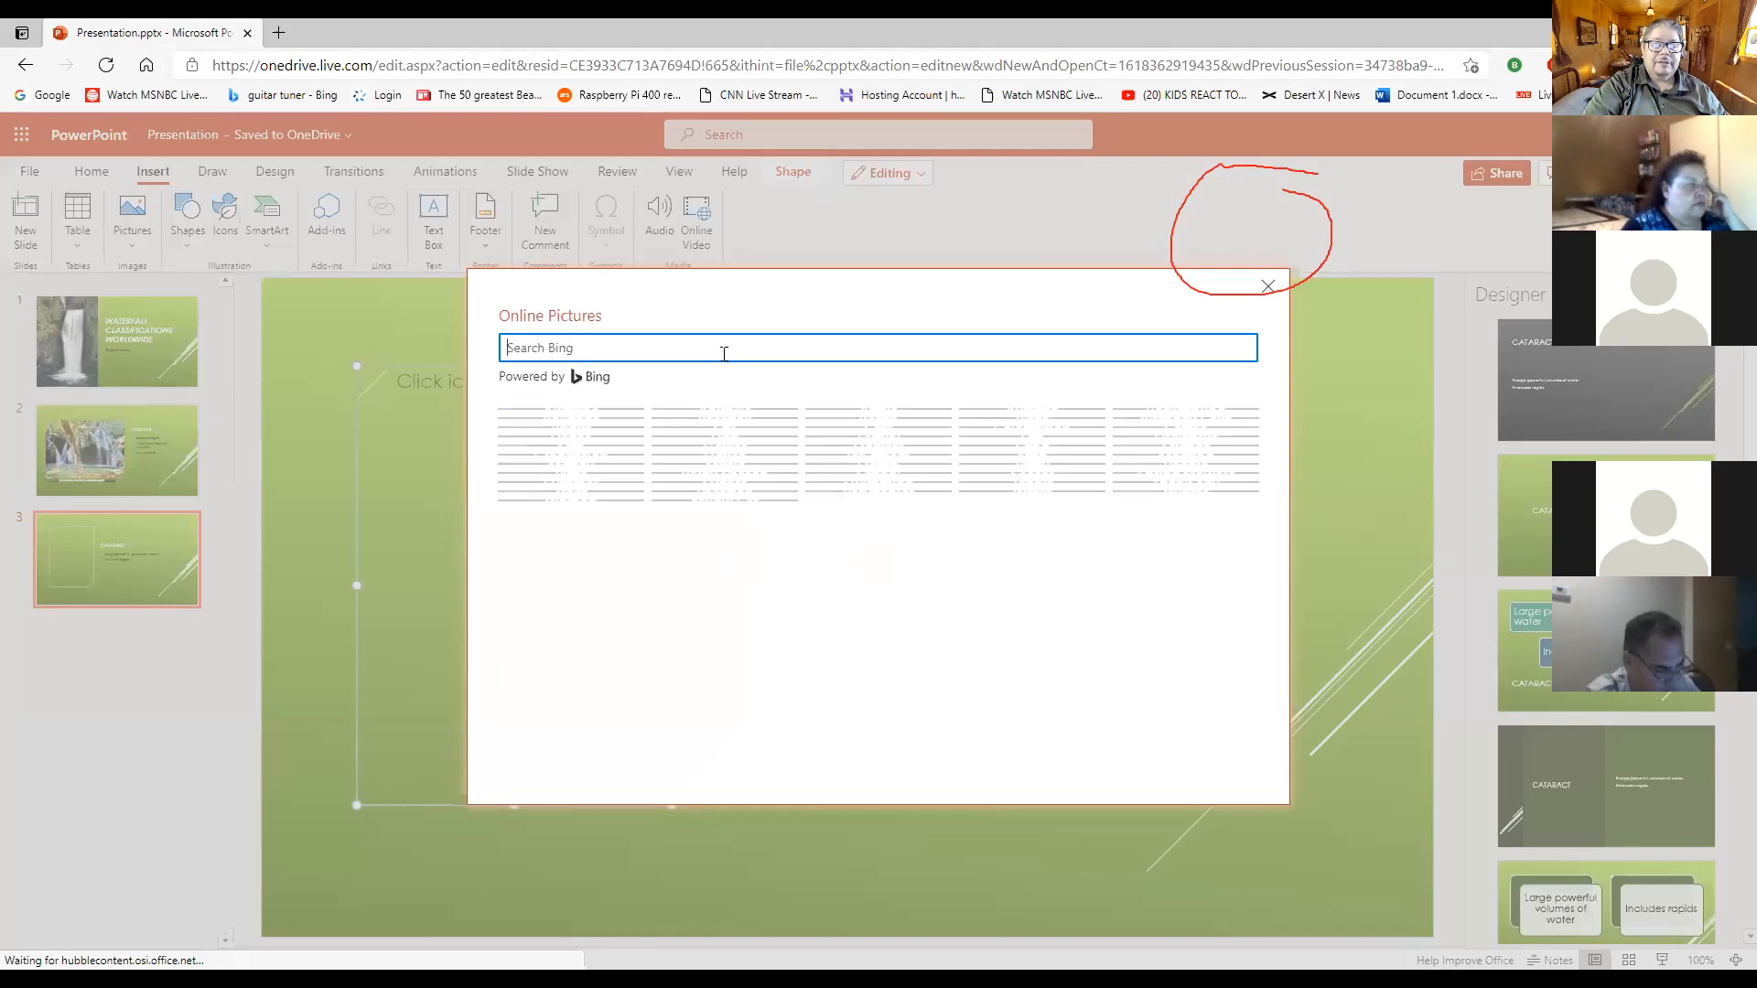
text(ca)
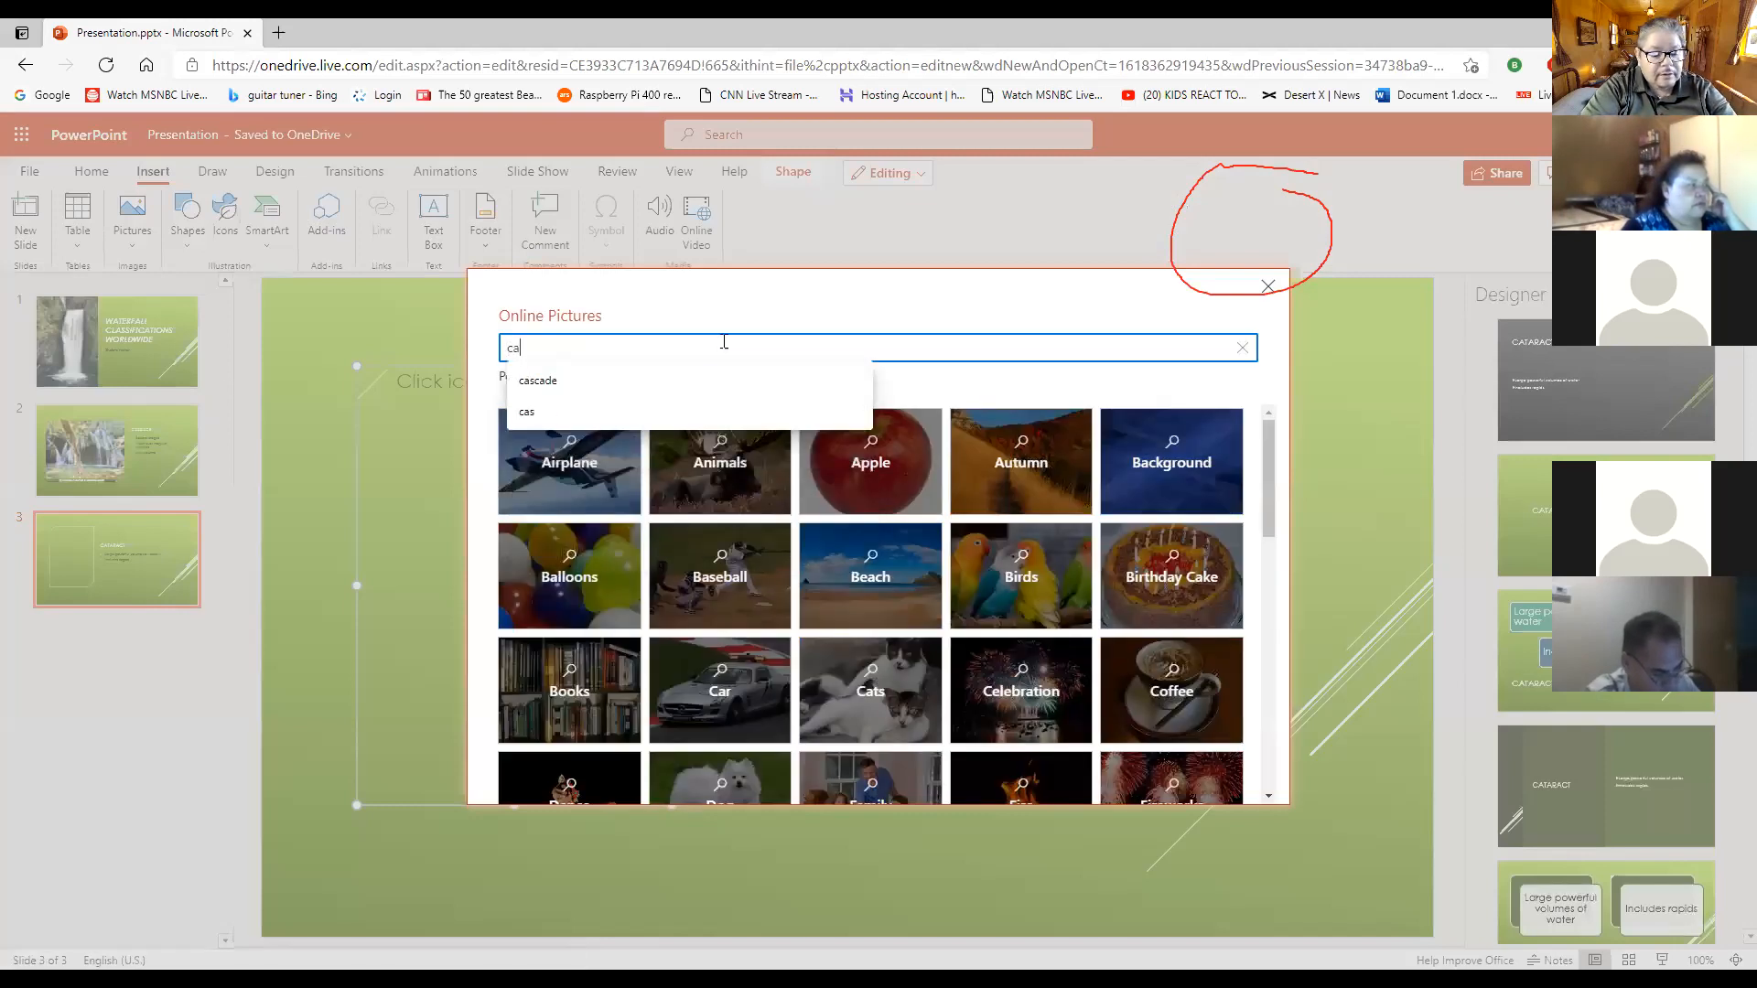
text(taract)
key(Return)
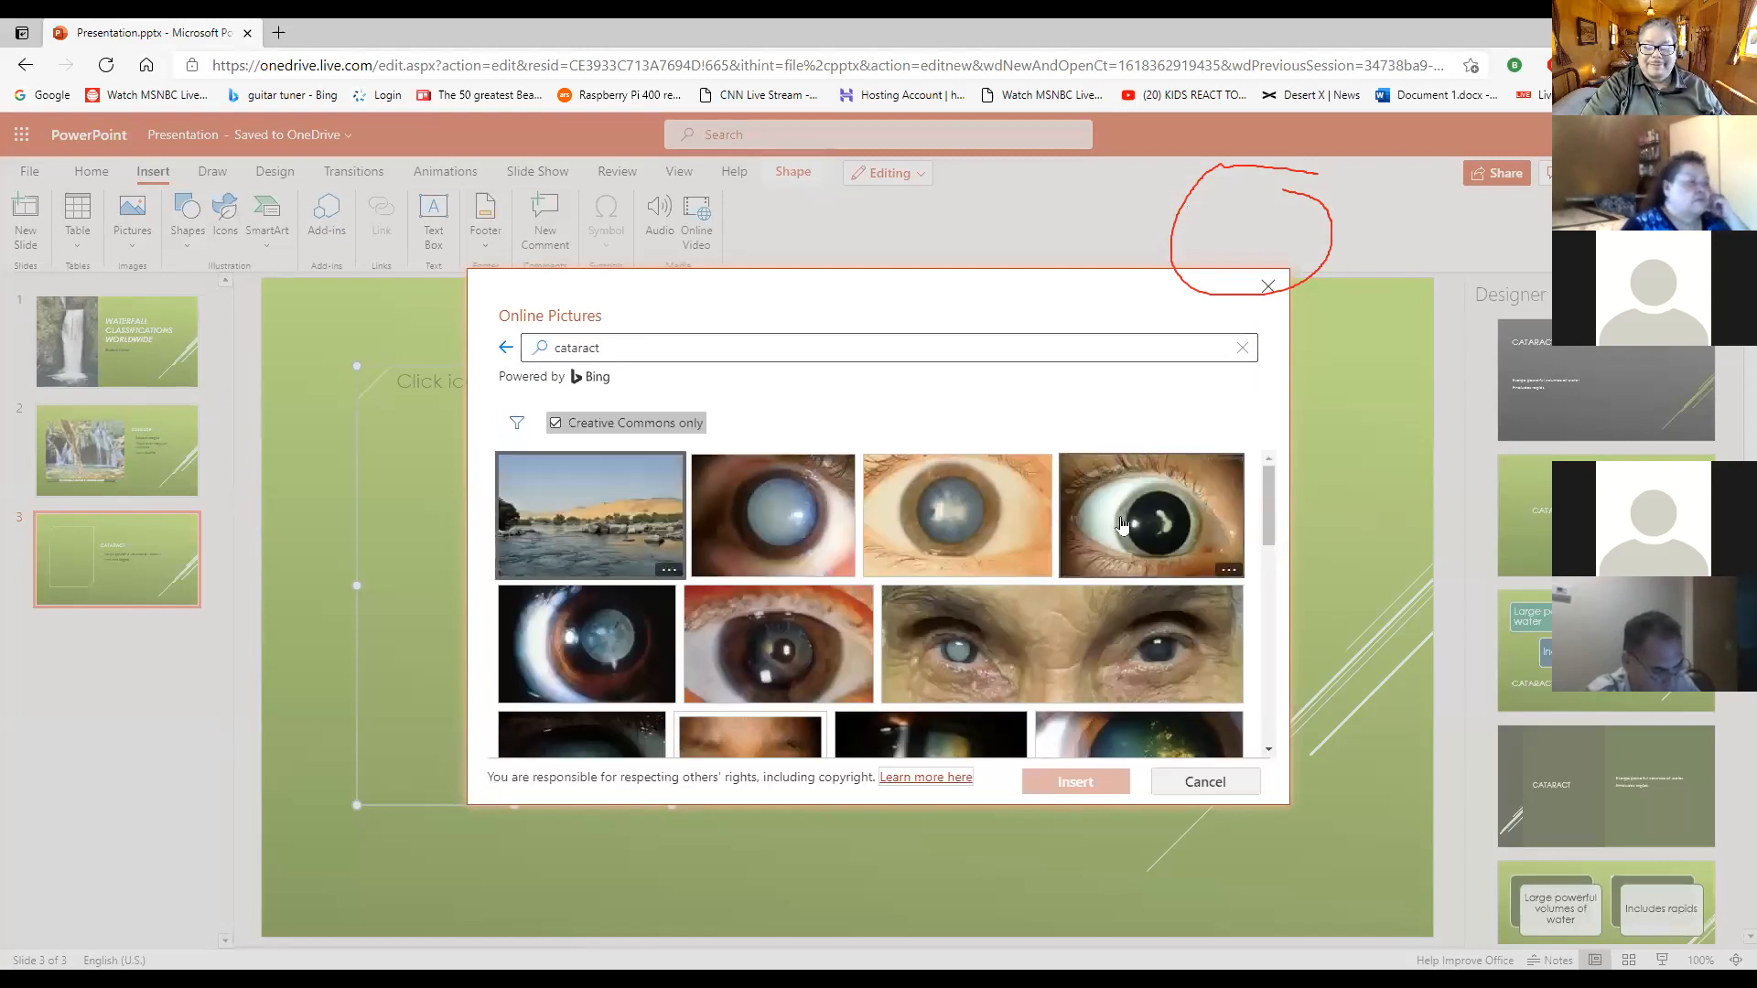
- Refine the Bing picture search to "cataract fall" and look through the results
click(634, 347)
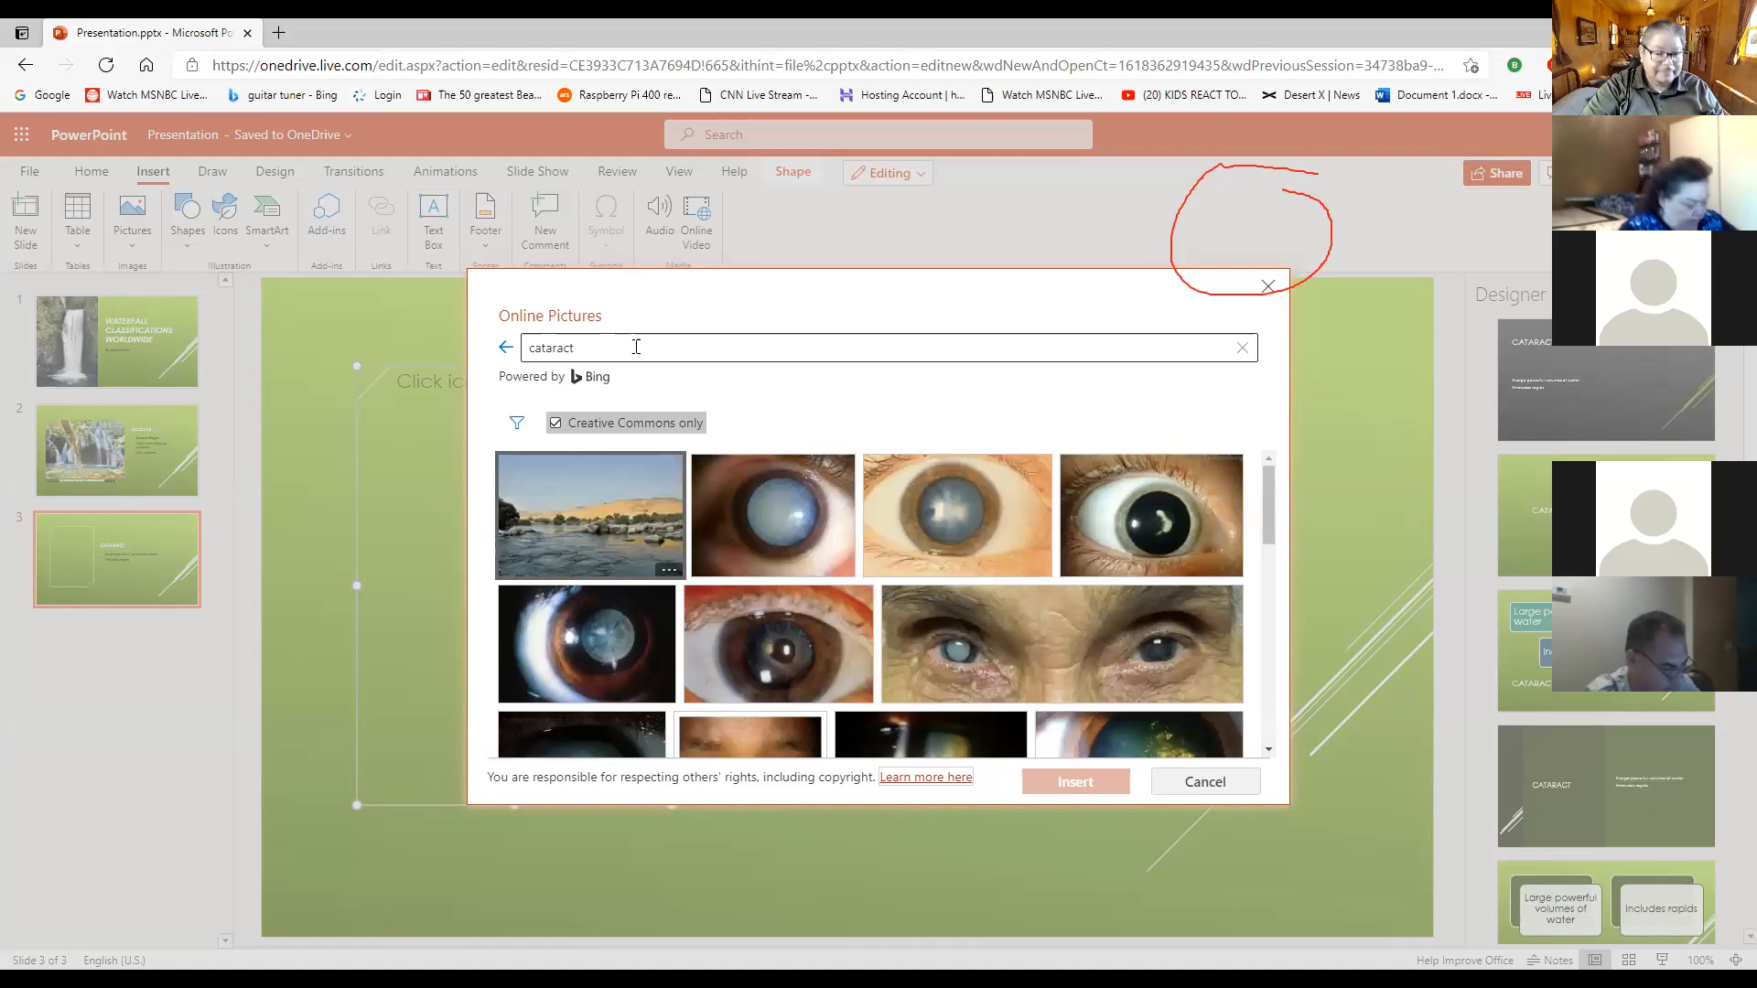
click(636, 347)
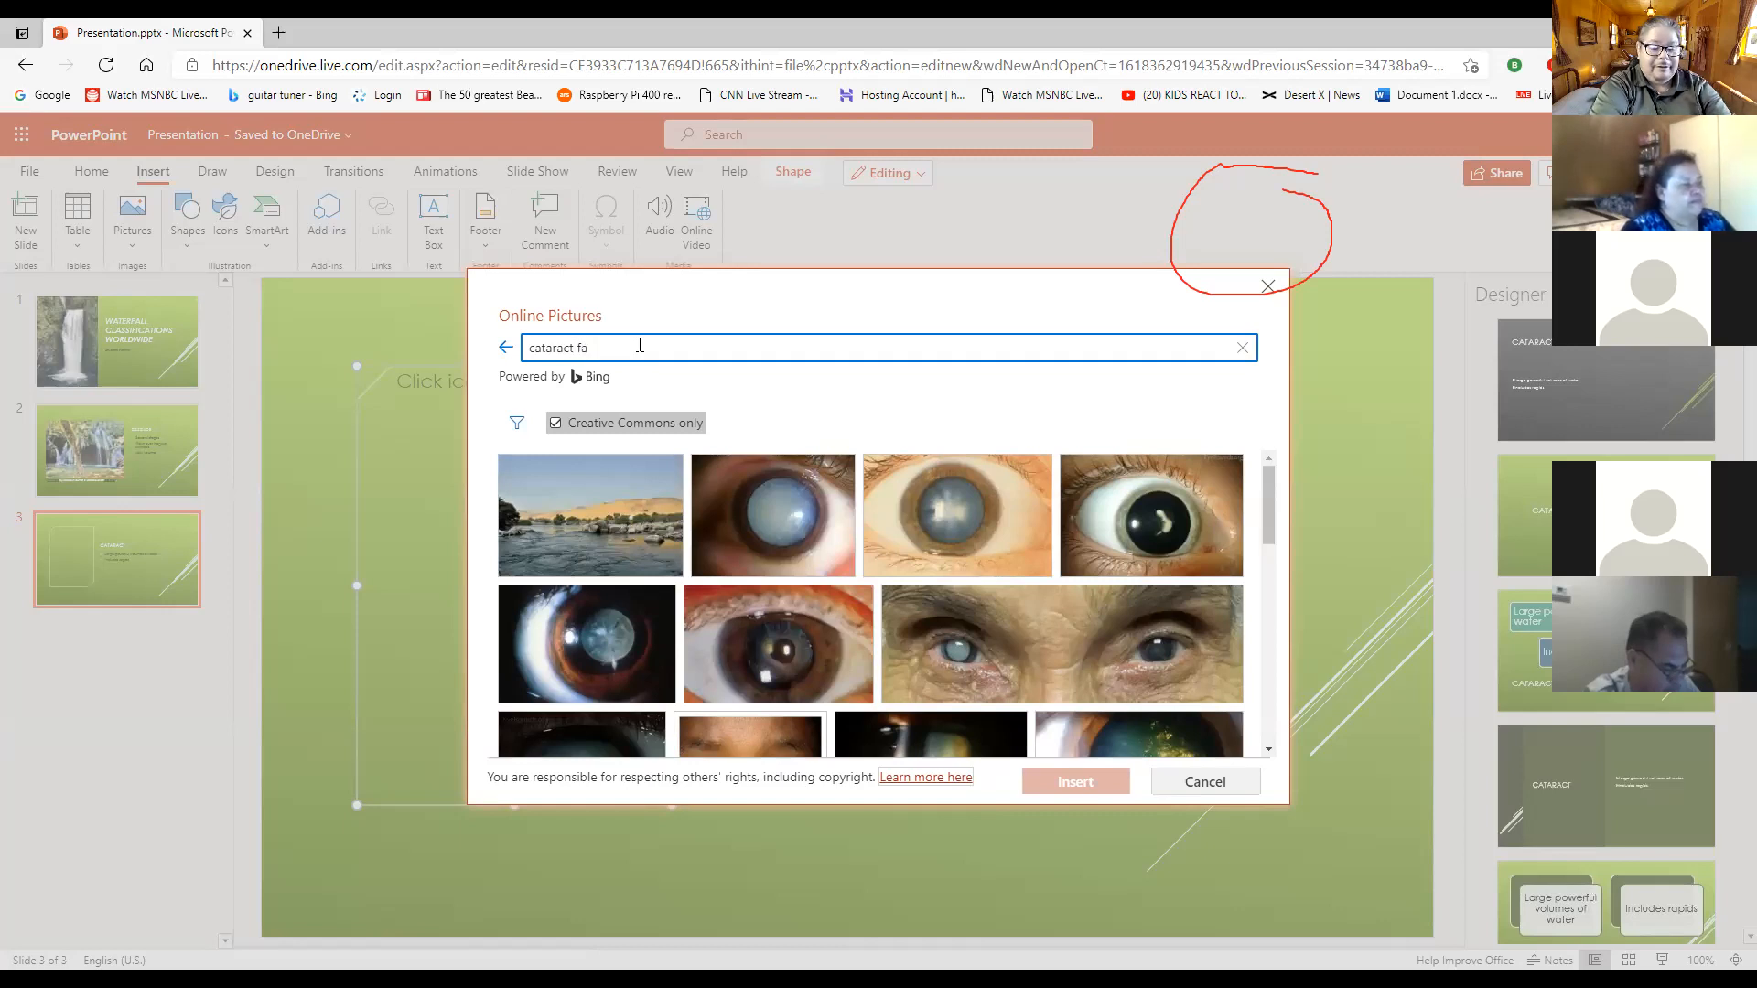
key(Return)
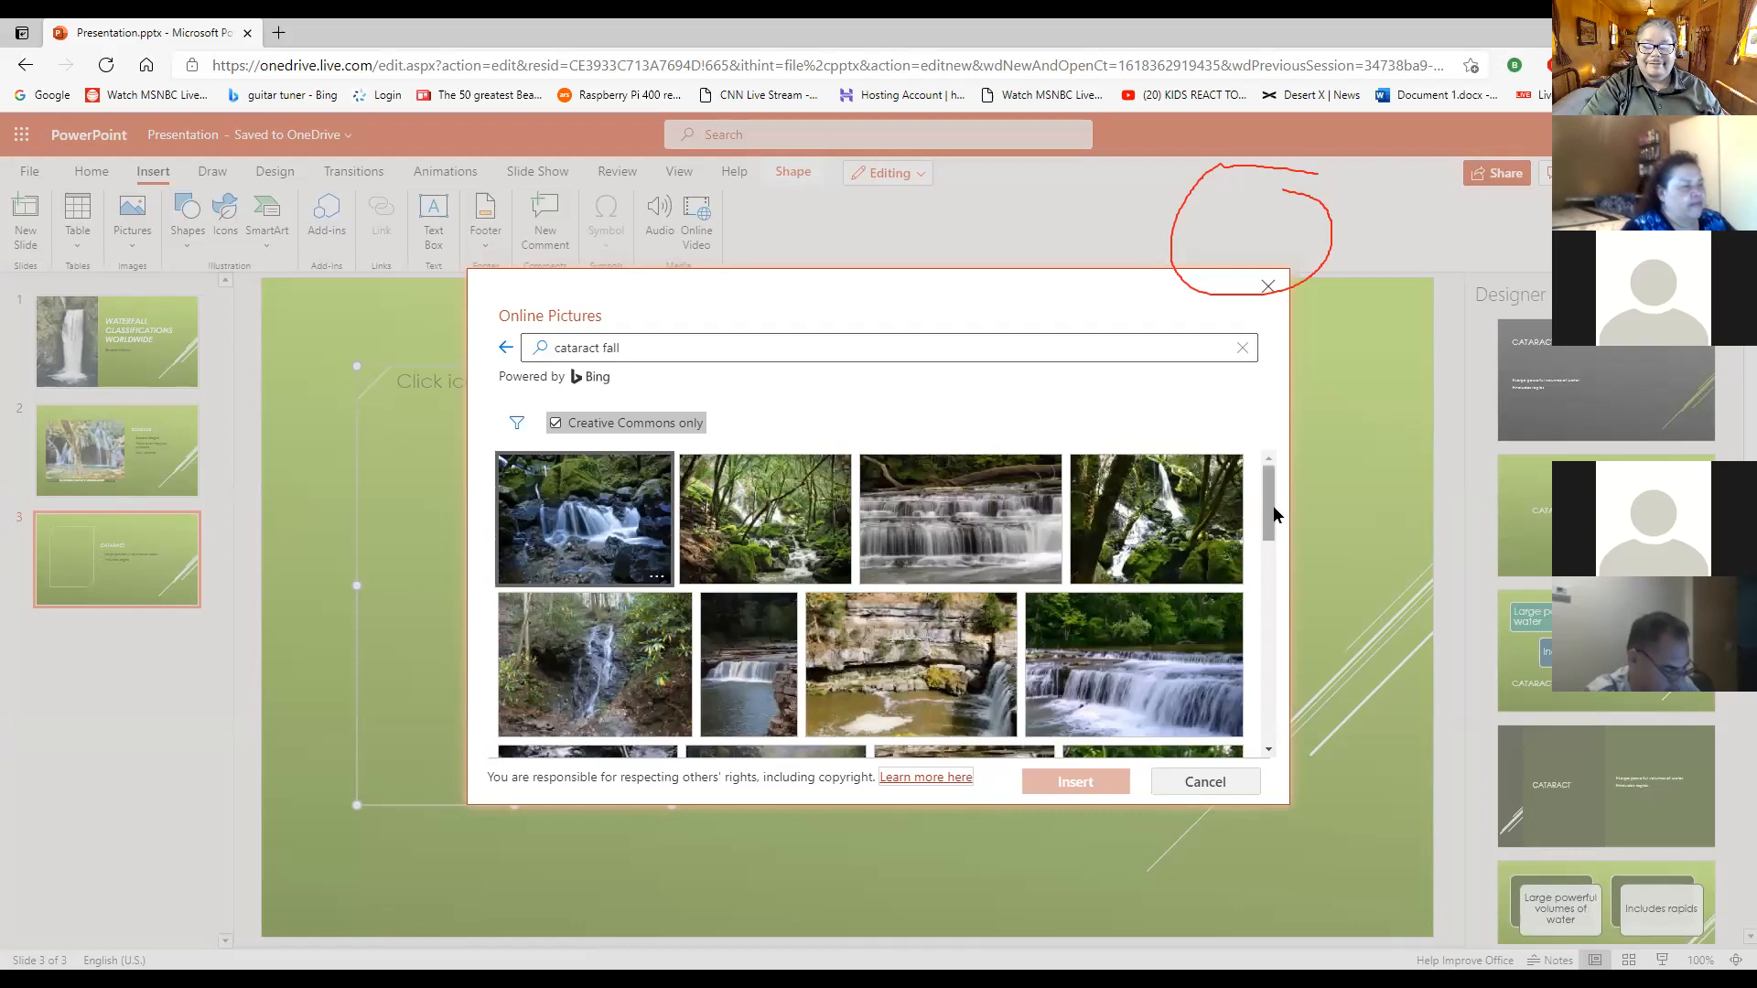
drag(1268, 518, 1257, 663)
scroll(1261, 677, down, 3)
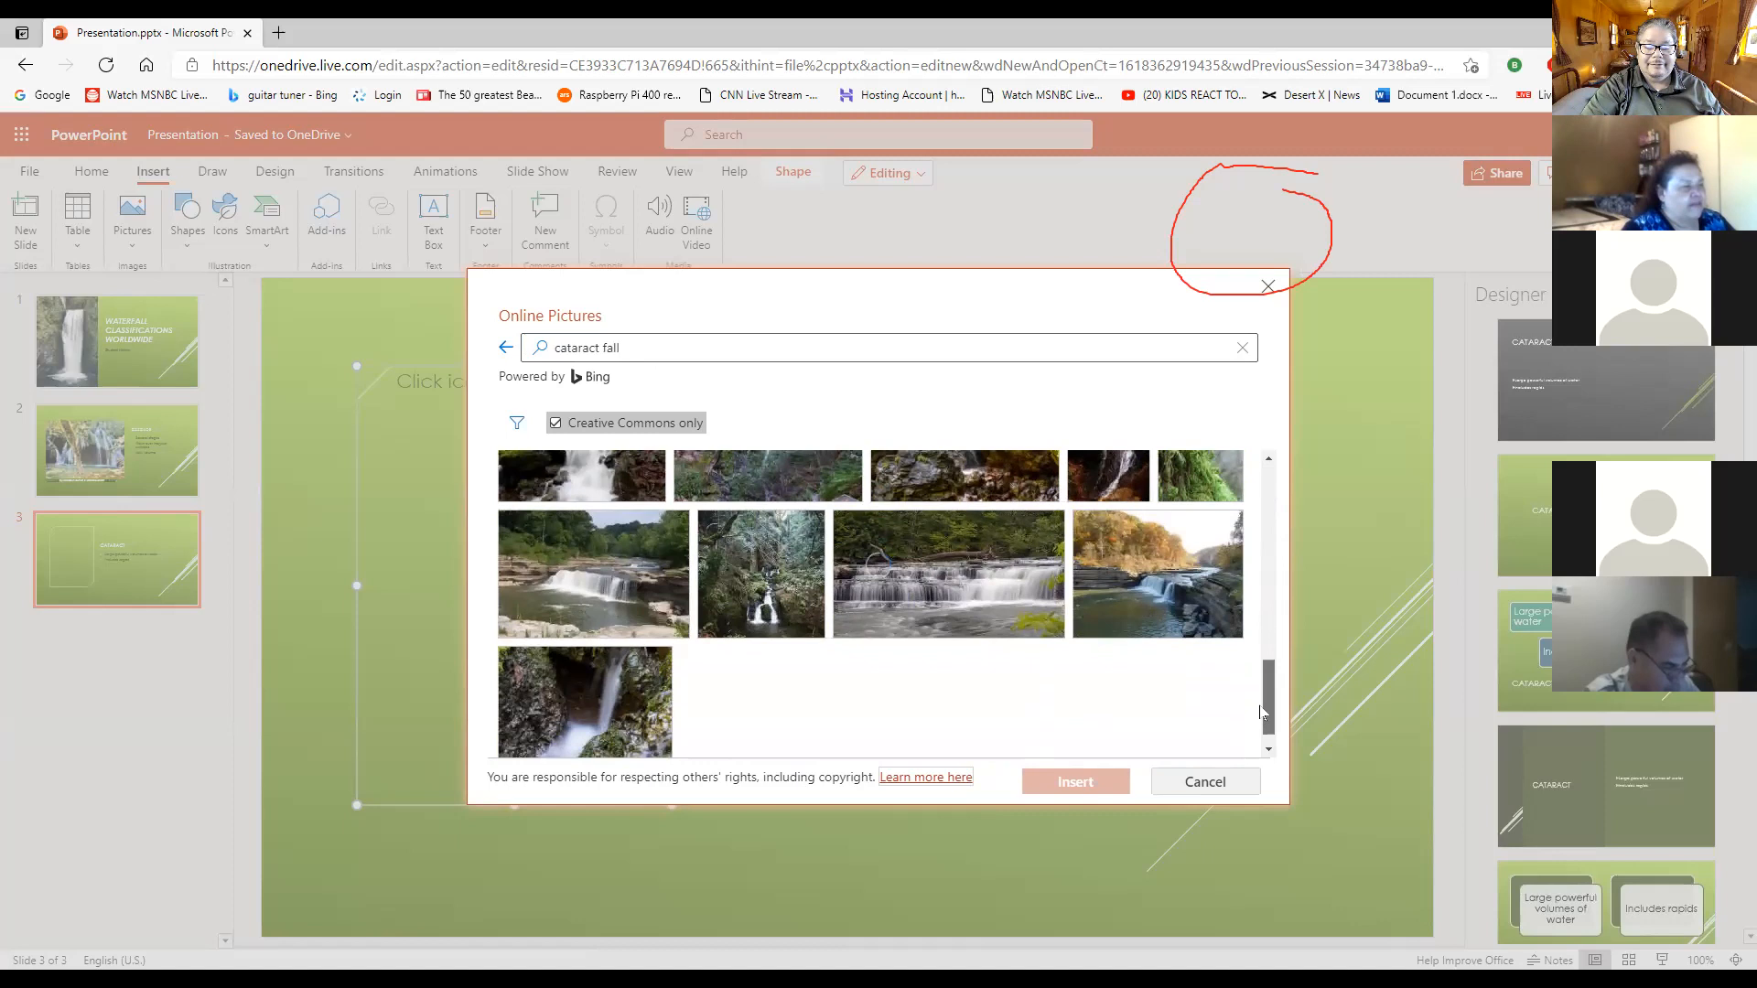
scroll(1062, 613, down, 3)
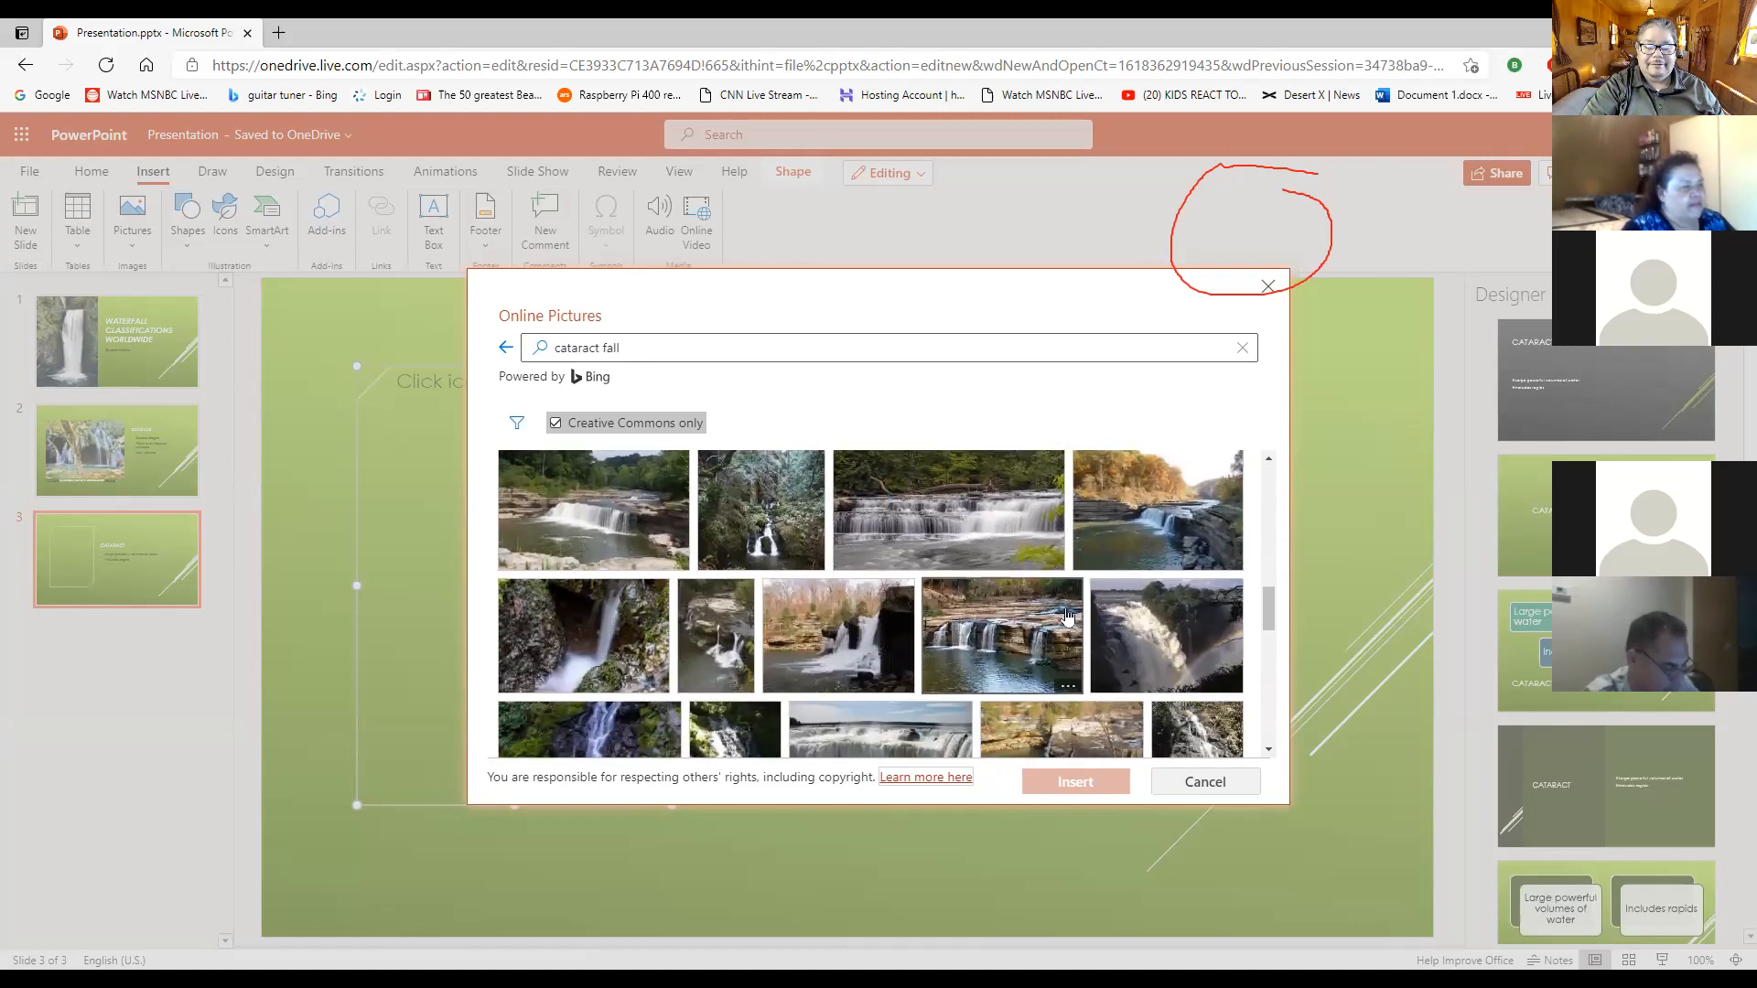
scroll(1067, 611, down, 1)
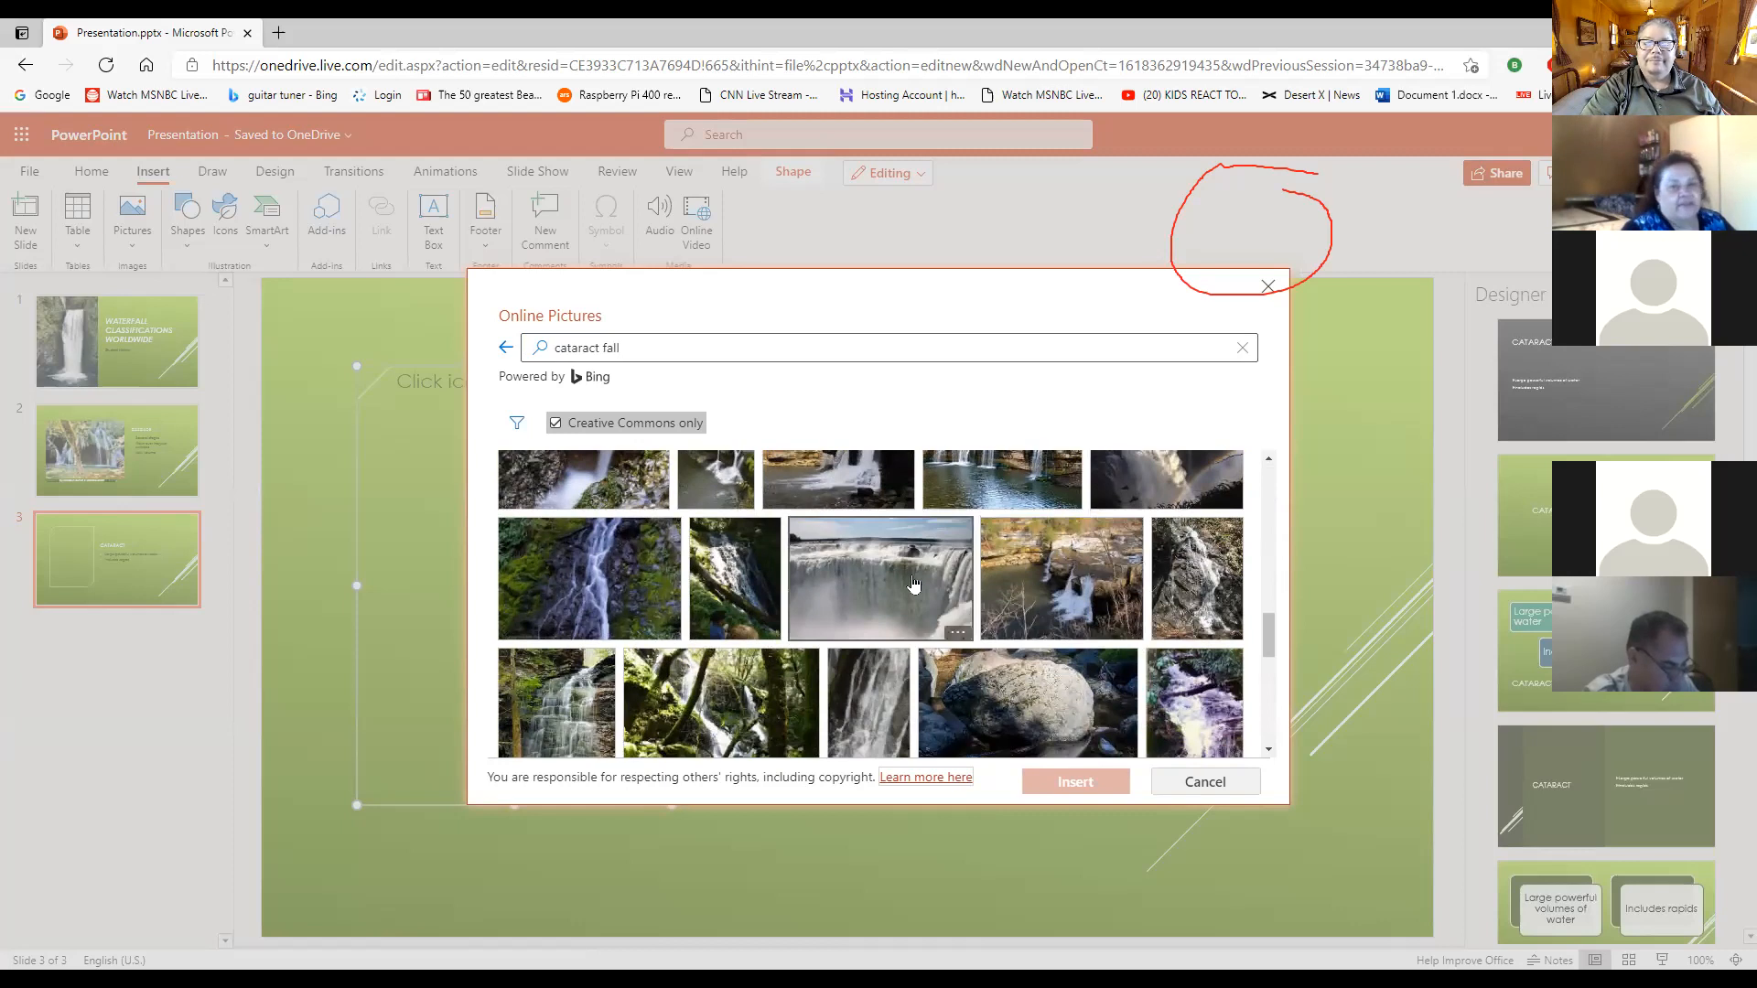
- Change the Bing picture search to "cataract waterfall" and examine the results for a suitable picture
click(668, 348)
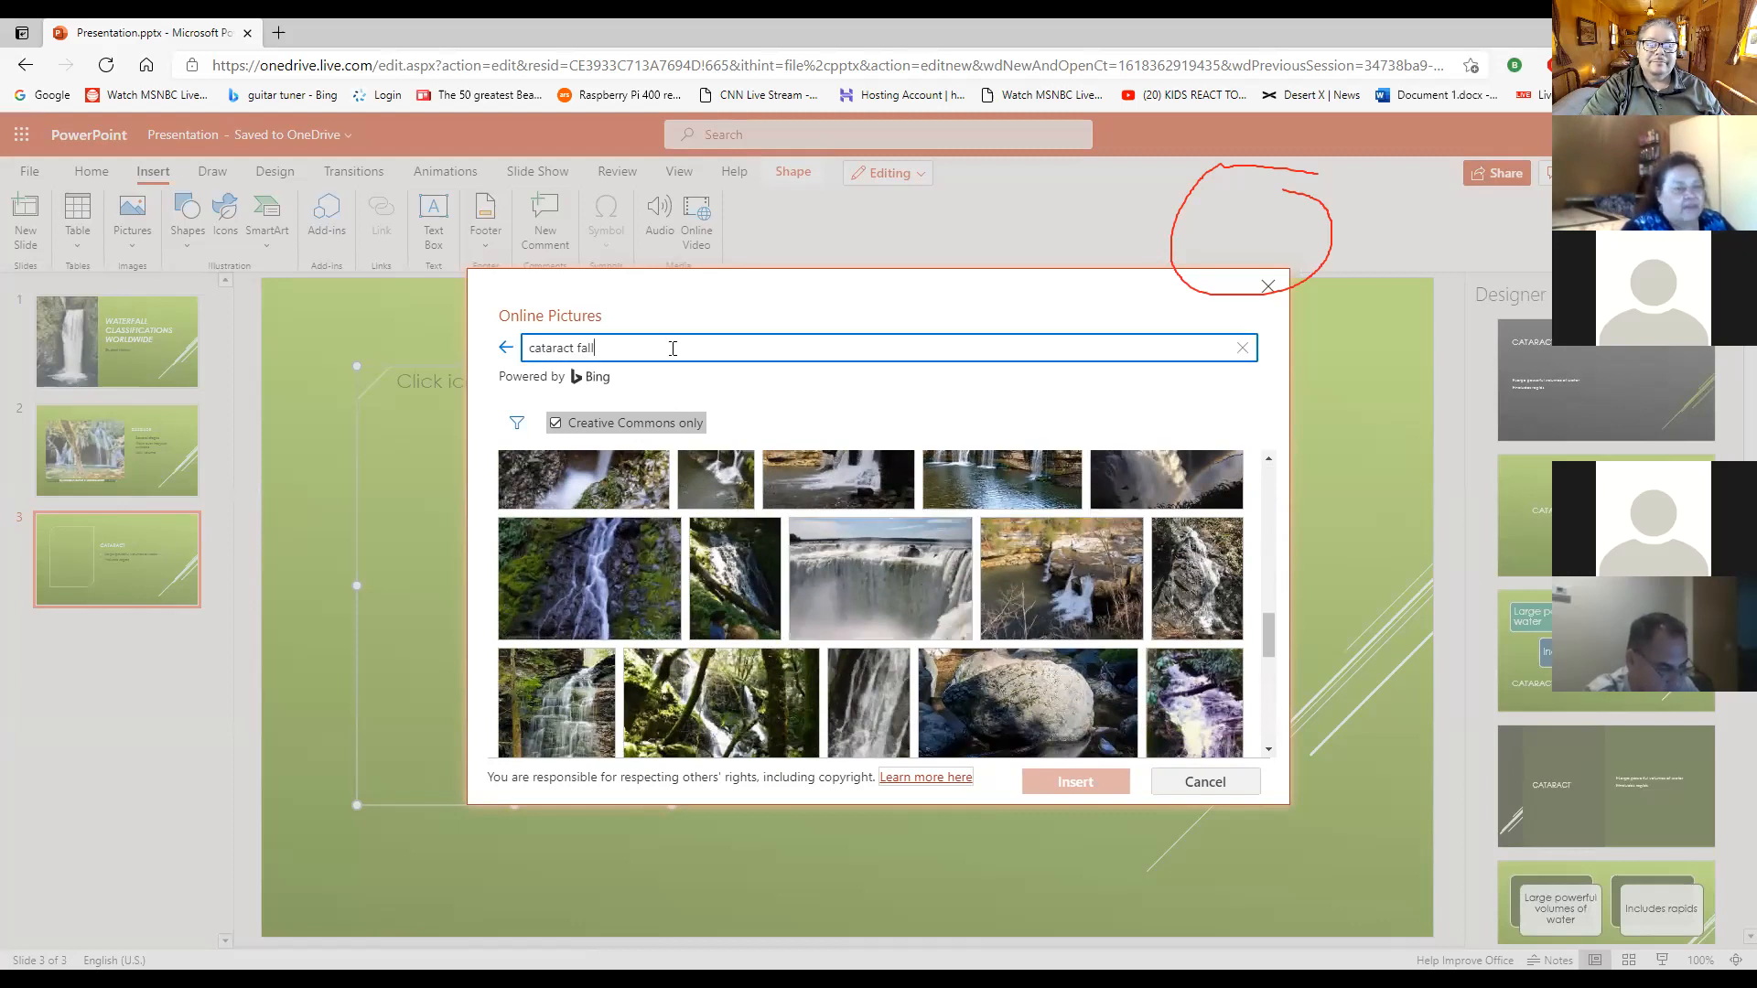
key(BackSpace)
key(BackSpace)
key(BackSpace)
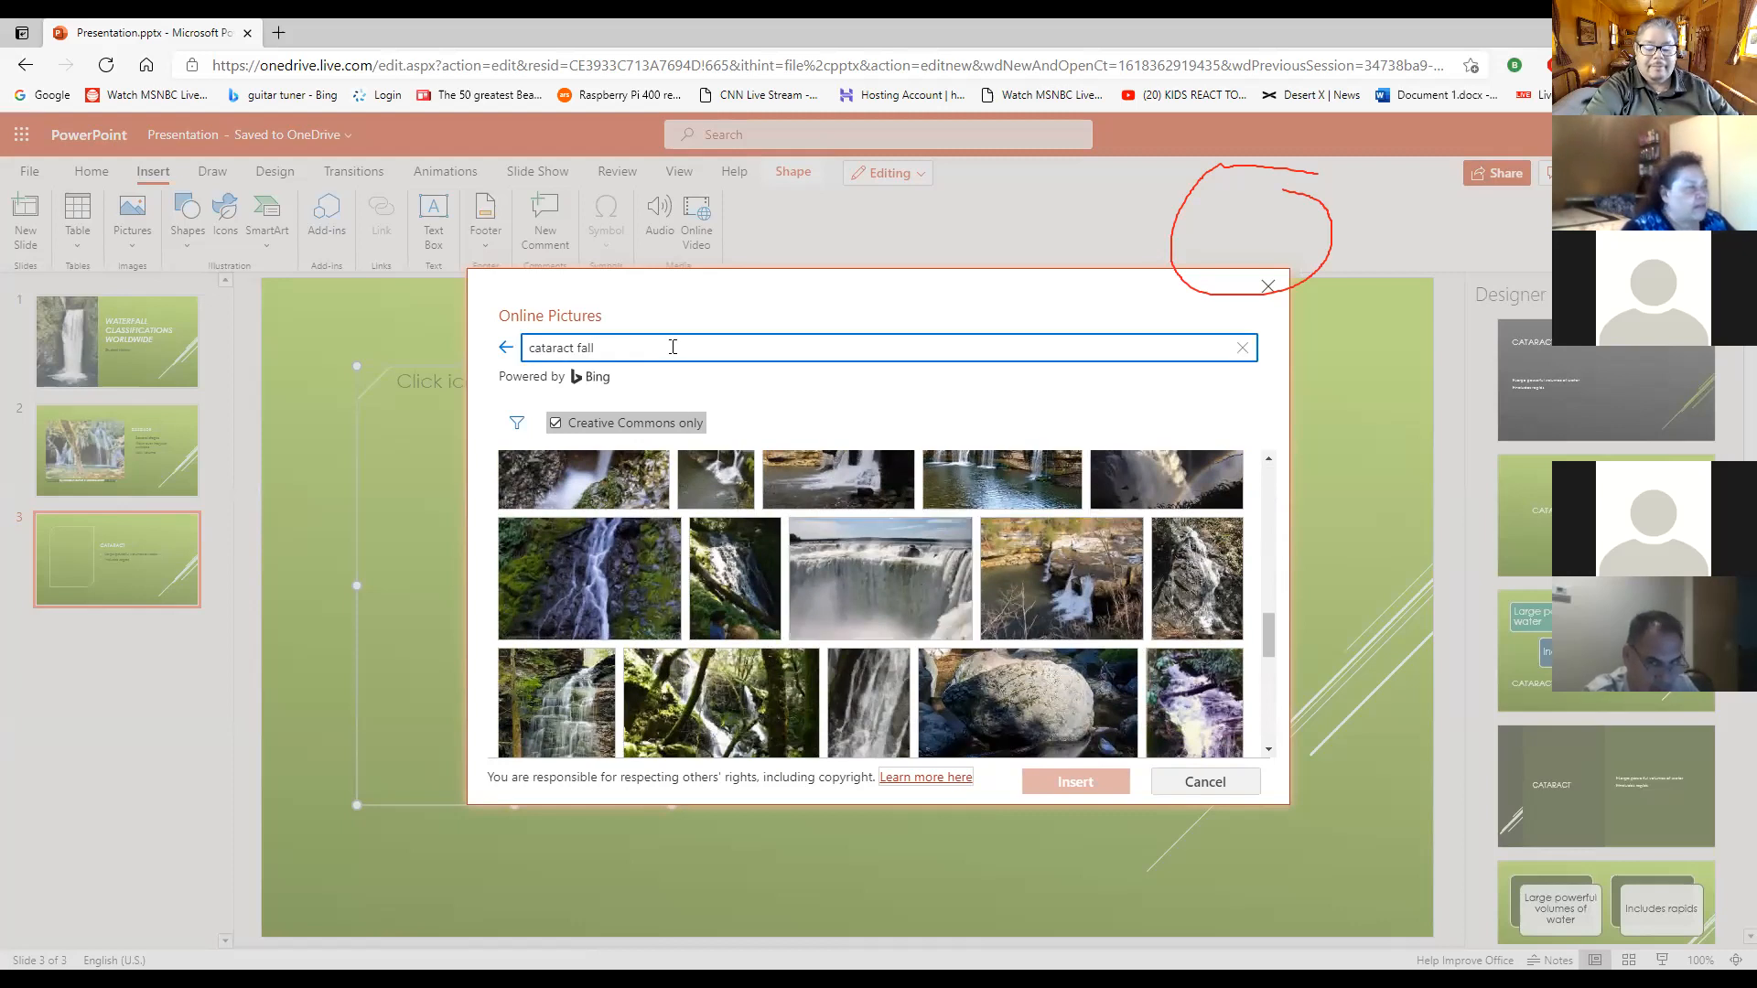
text(water)
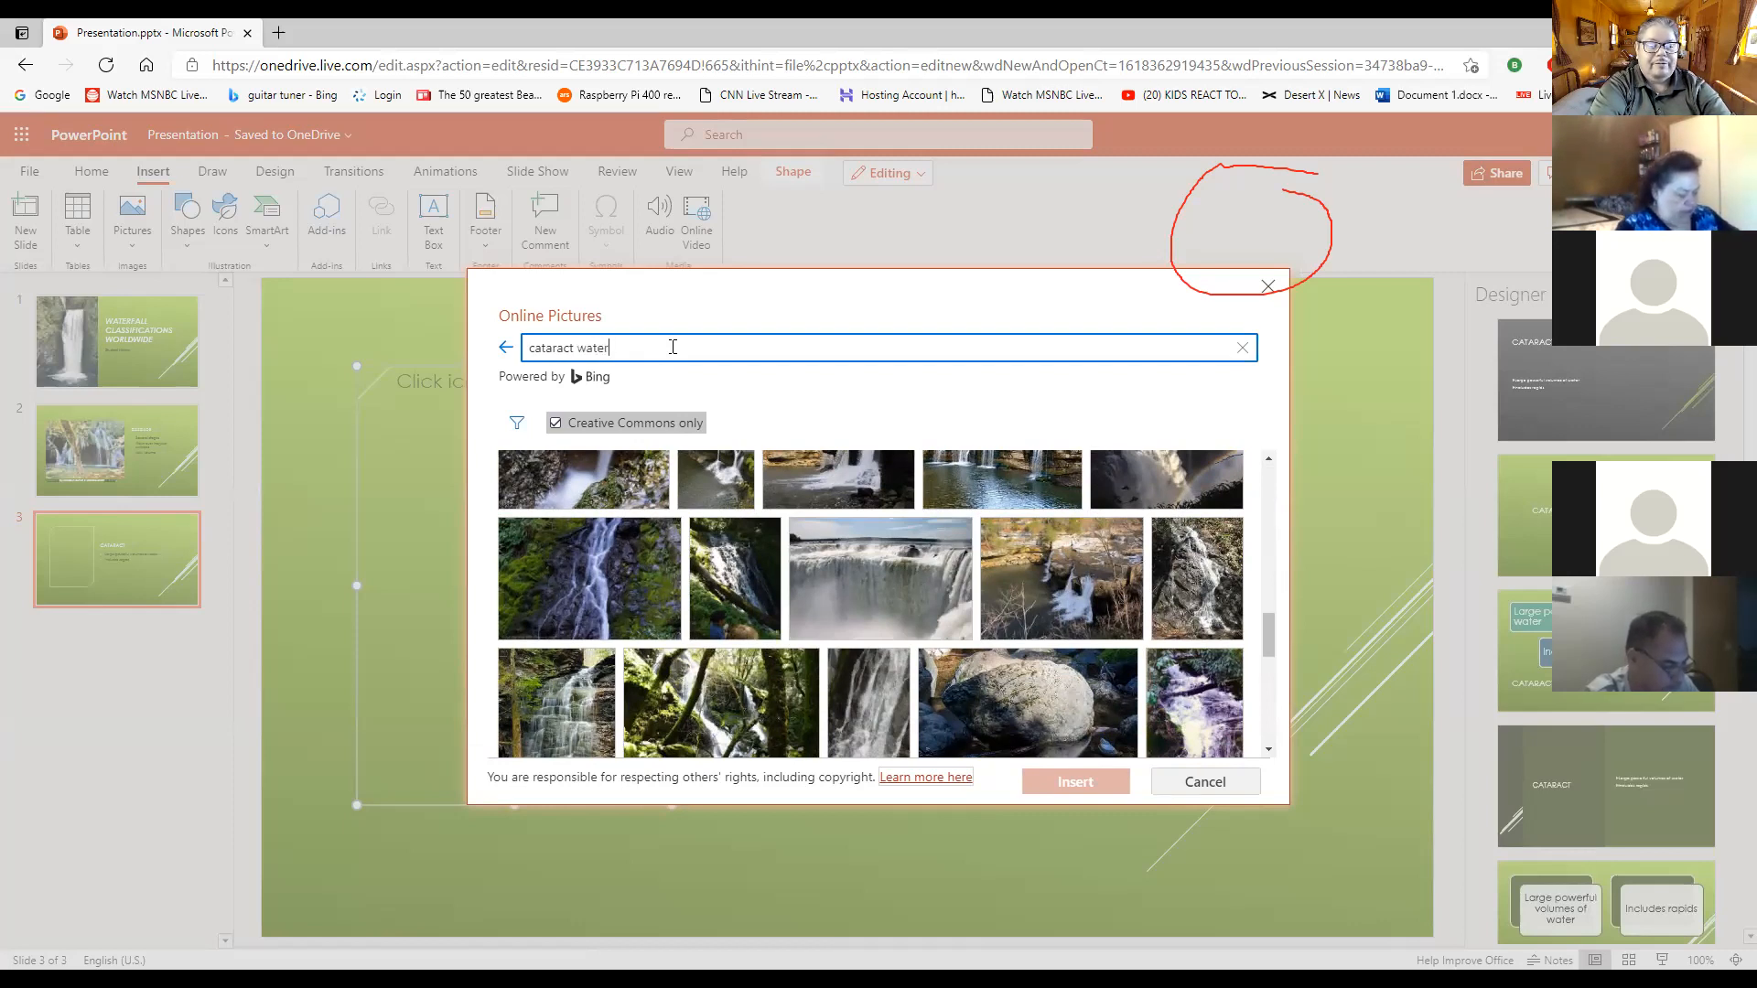
text(fall)
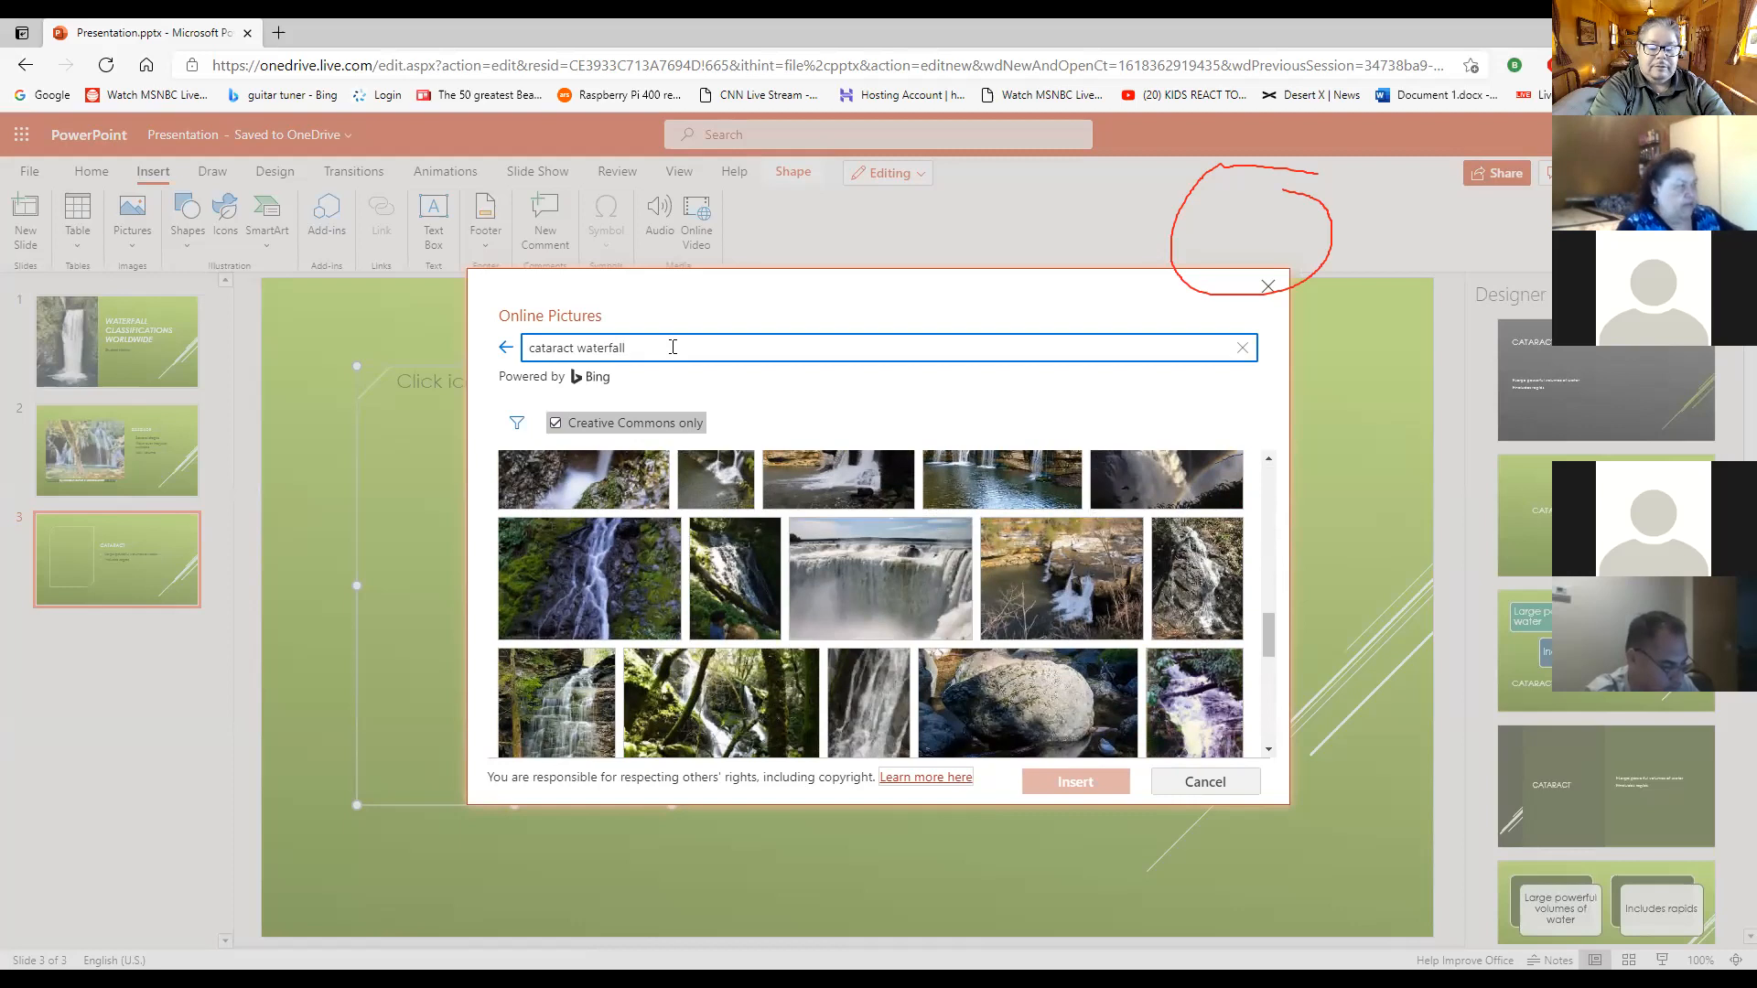
key(Return)
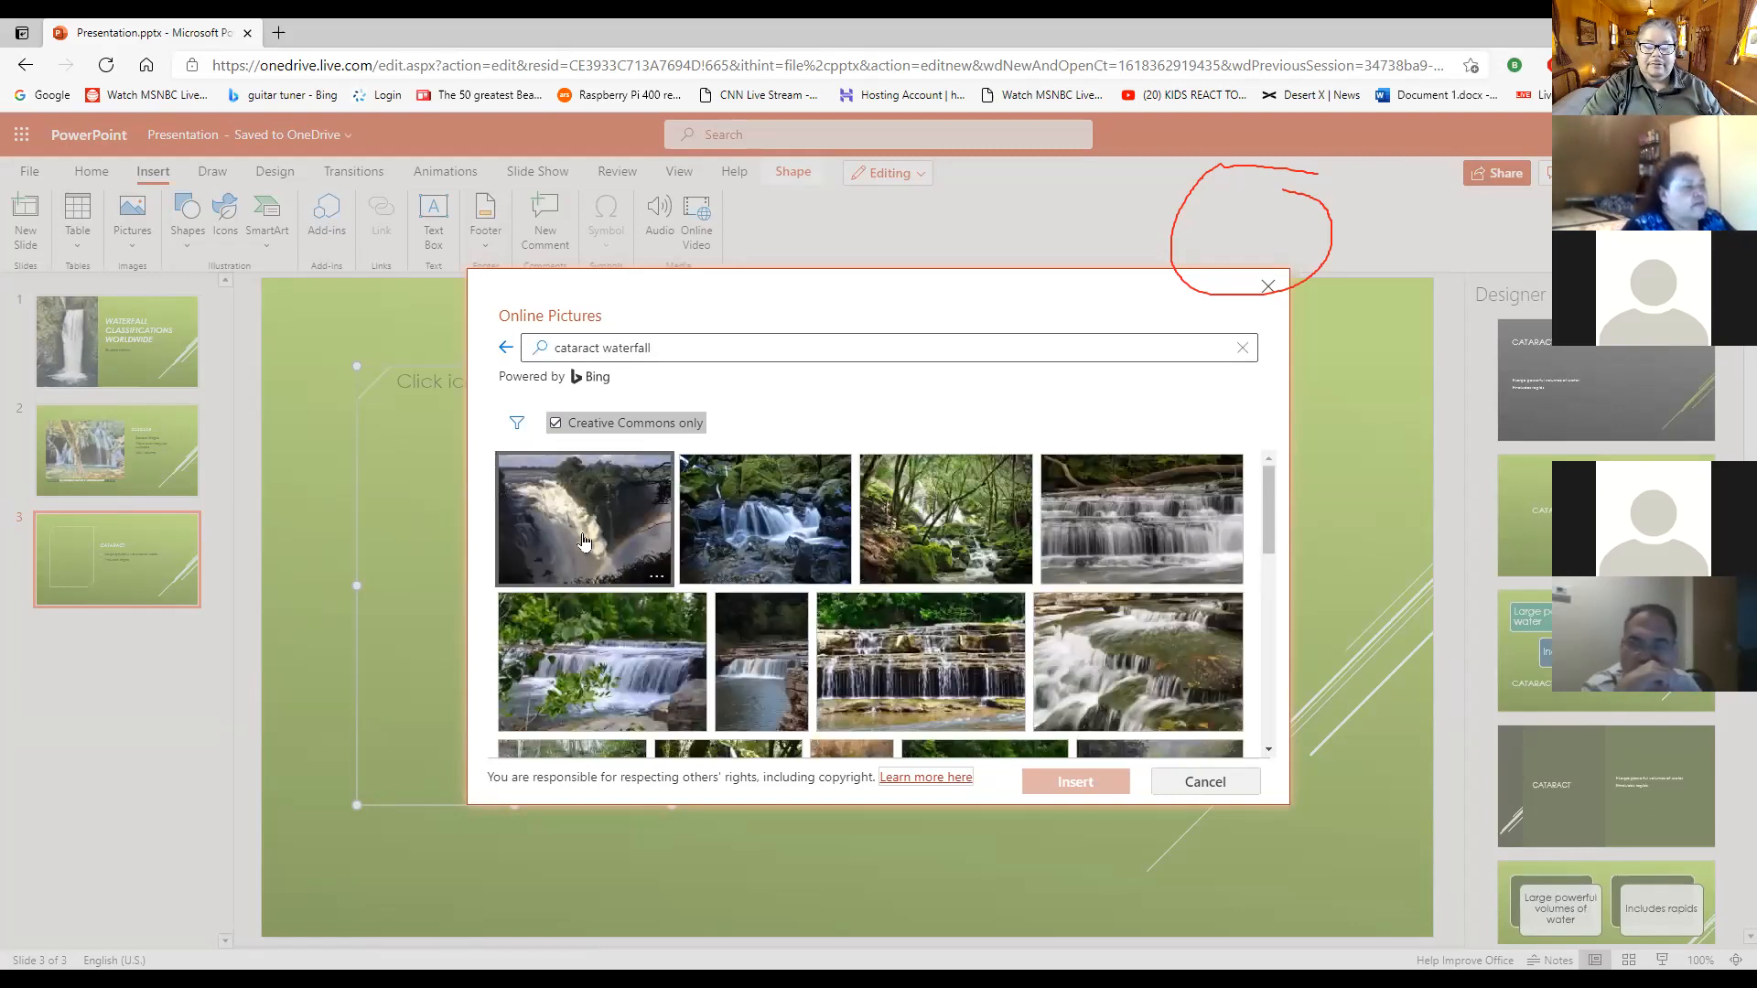
scroll(586, 540, down, 7)
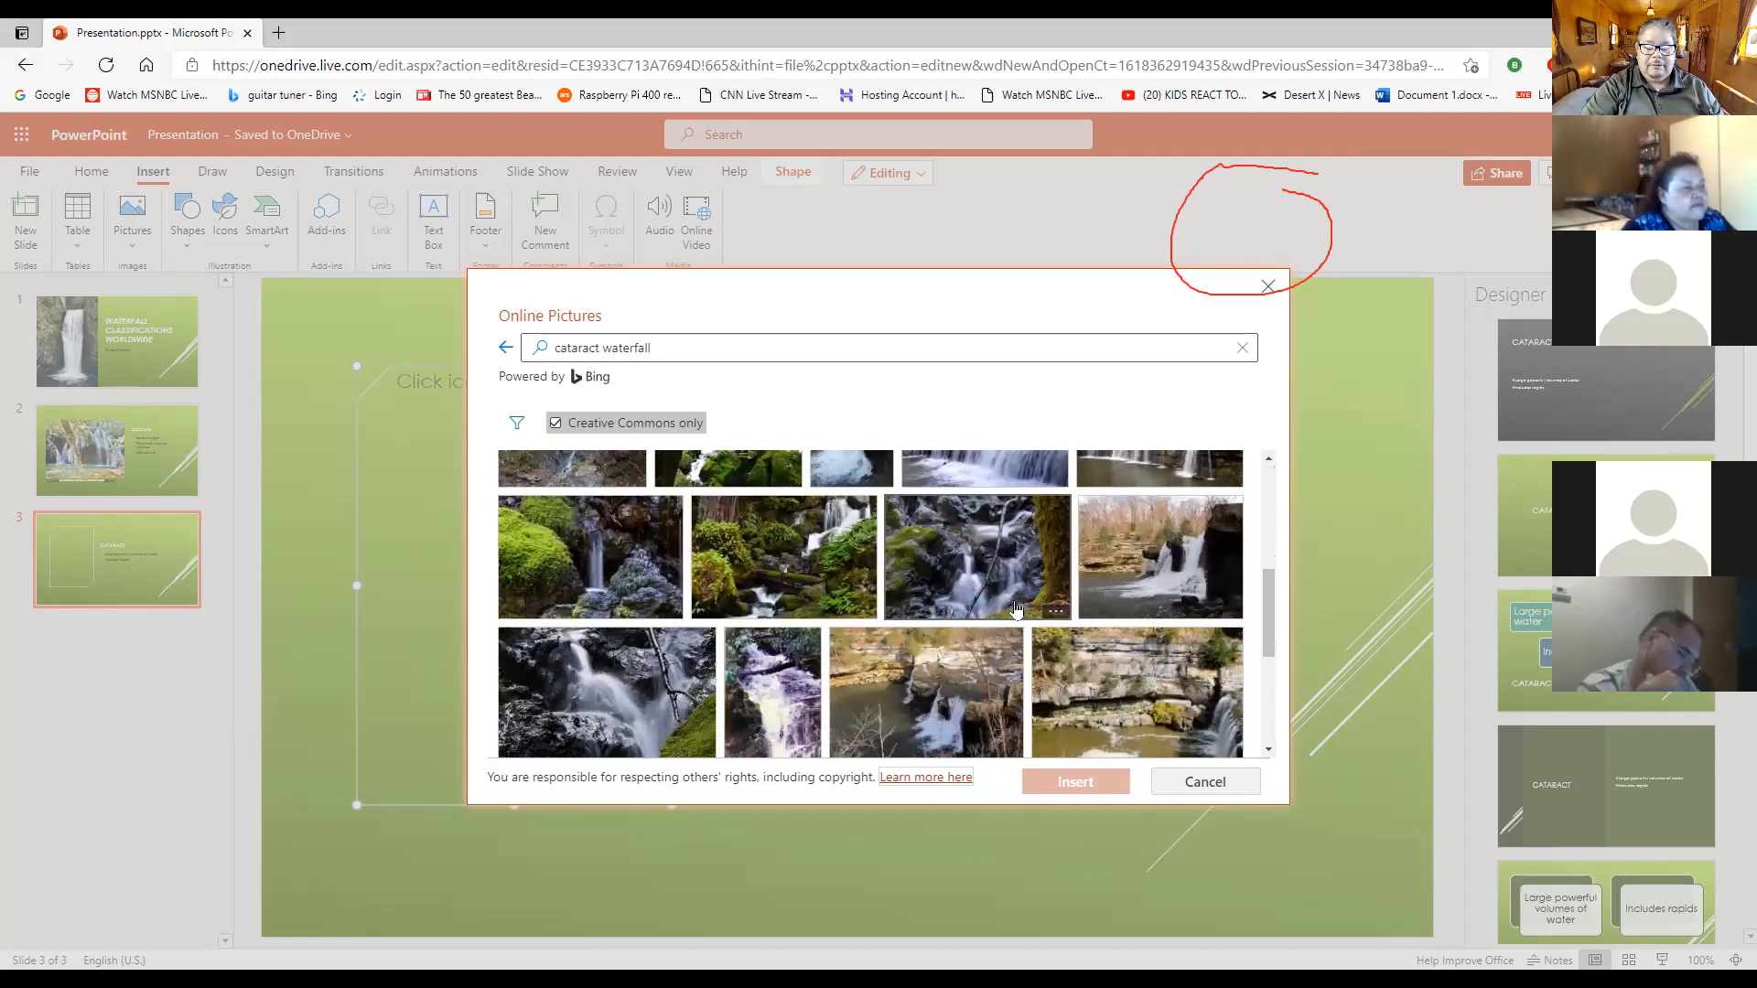
scroll(1016, 611, down, 4)
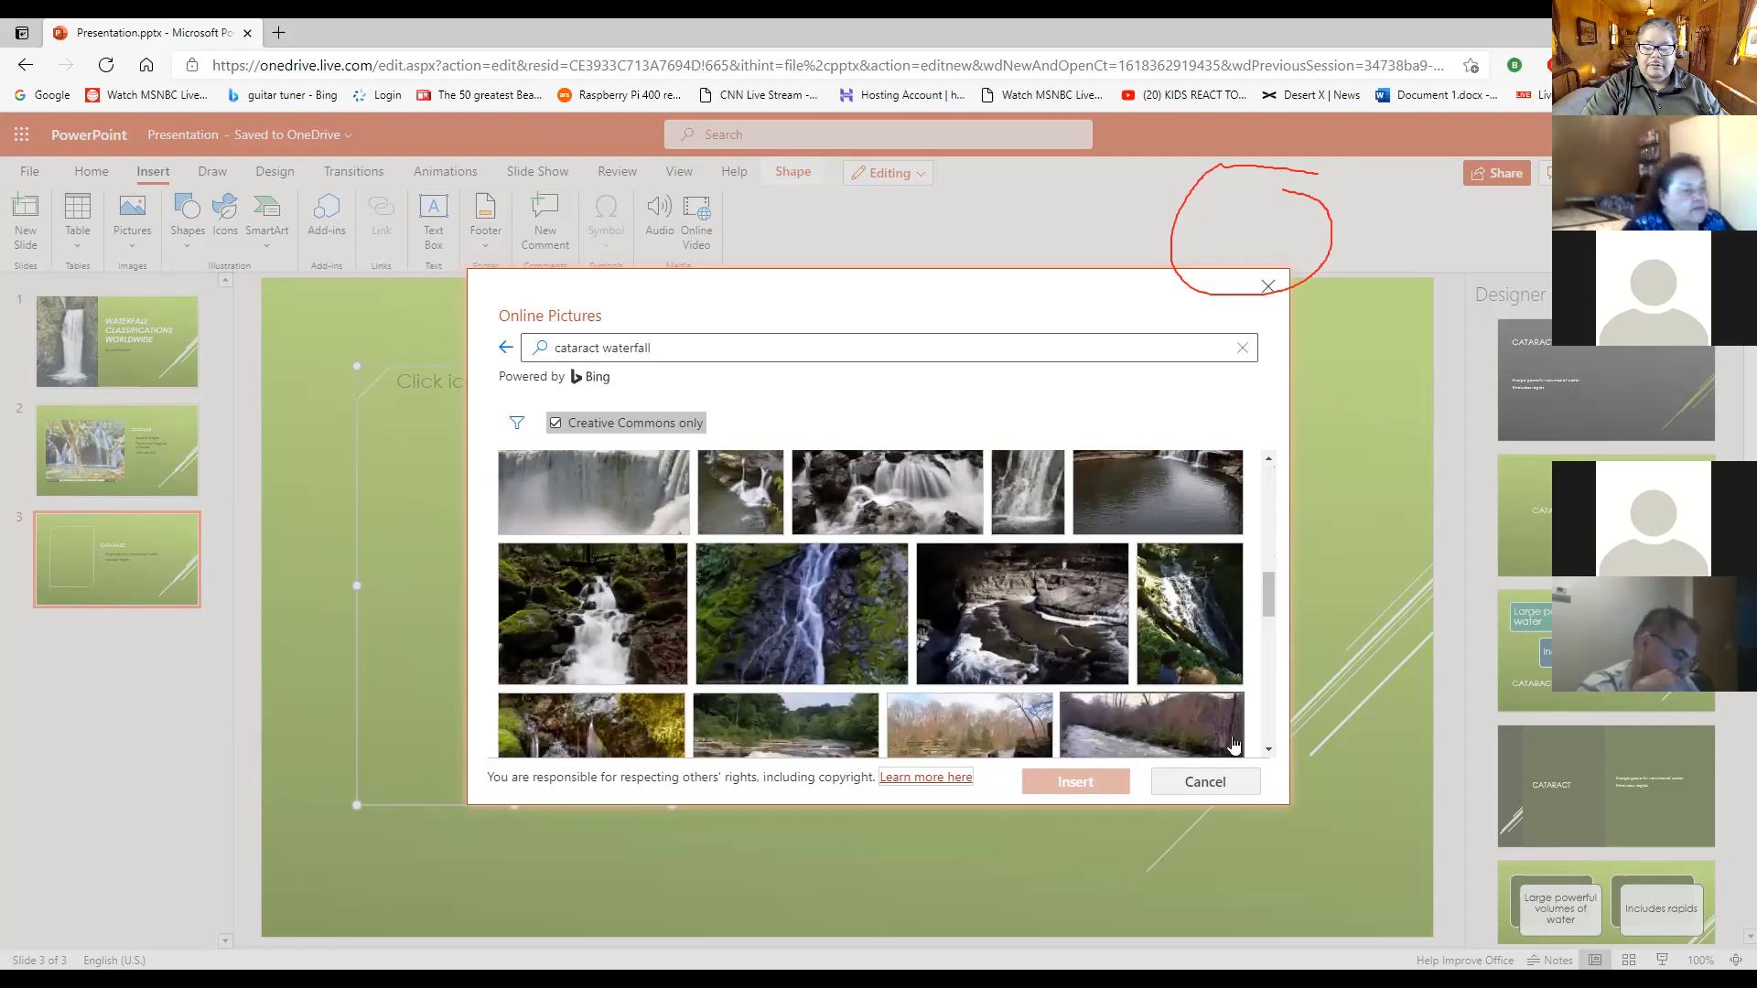
scroll(1087, 708, up, 3)
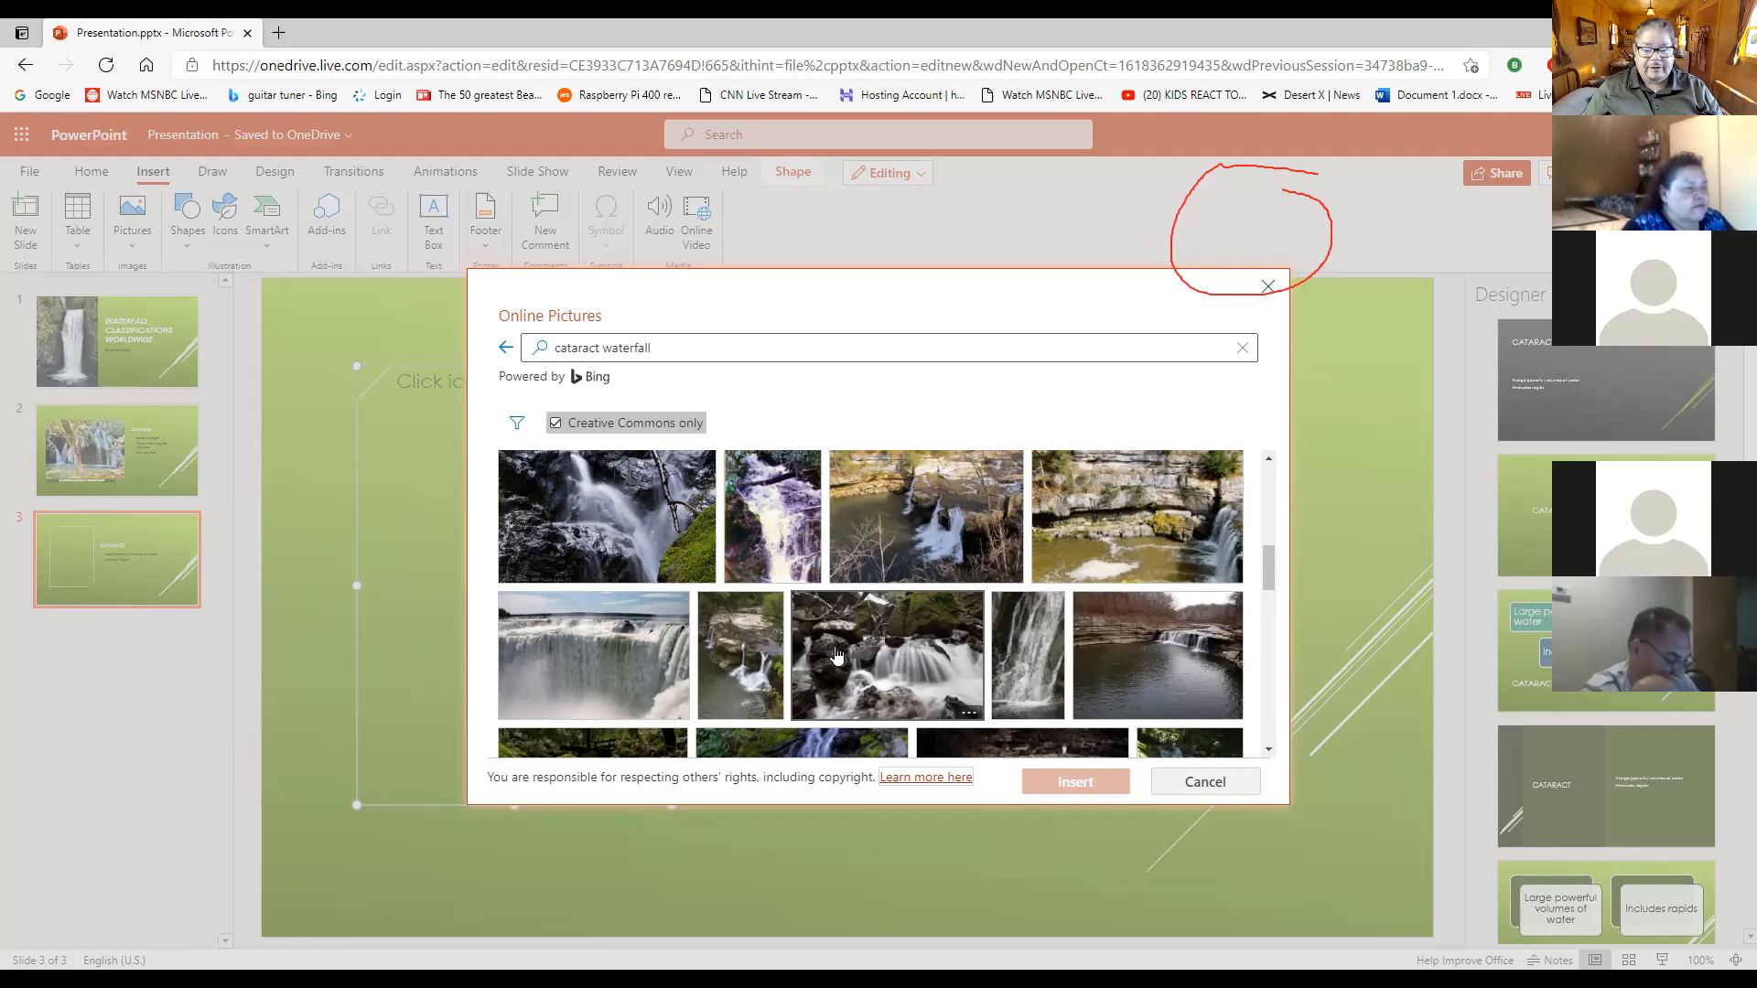
- Replace the Bing search term with "victoria falls" and run the picture search
click(678, 358)
drag(674, 354, 460, 356)
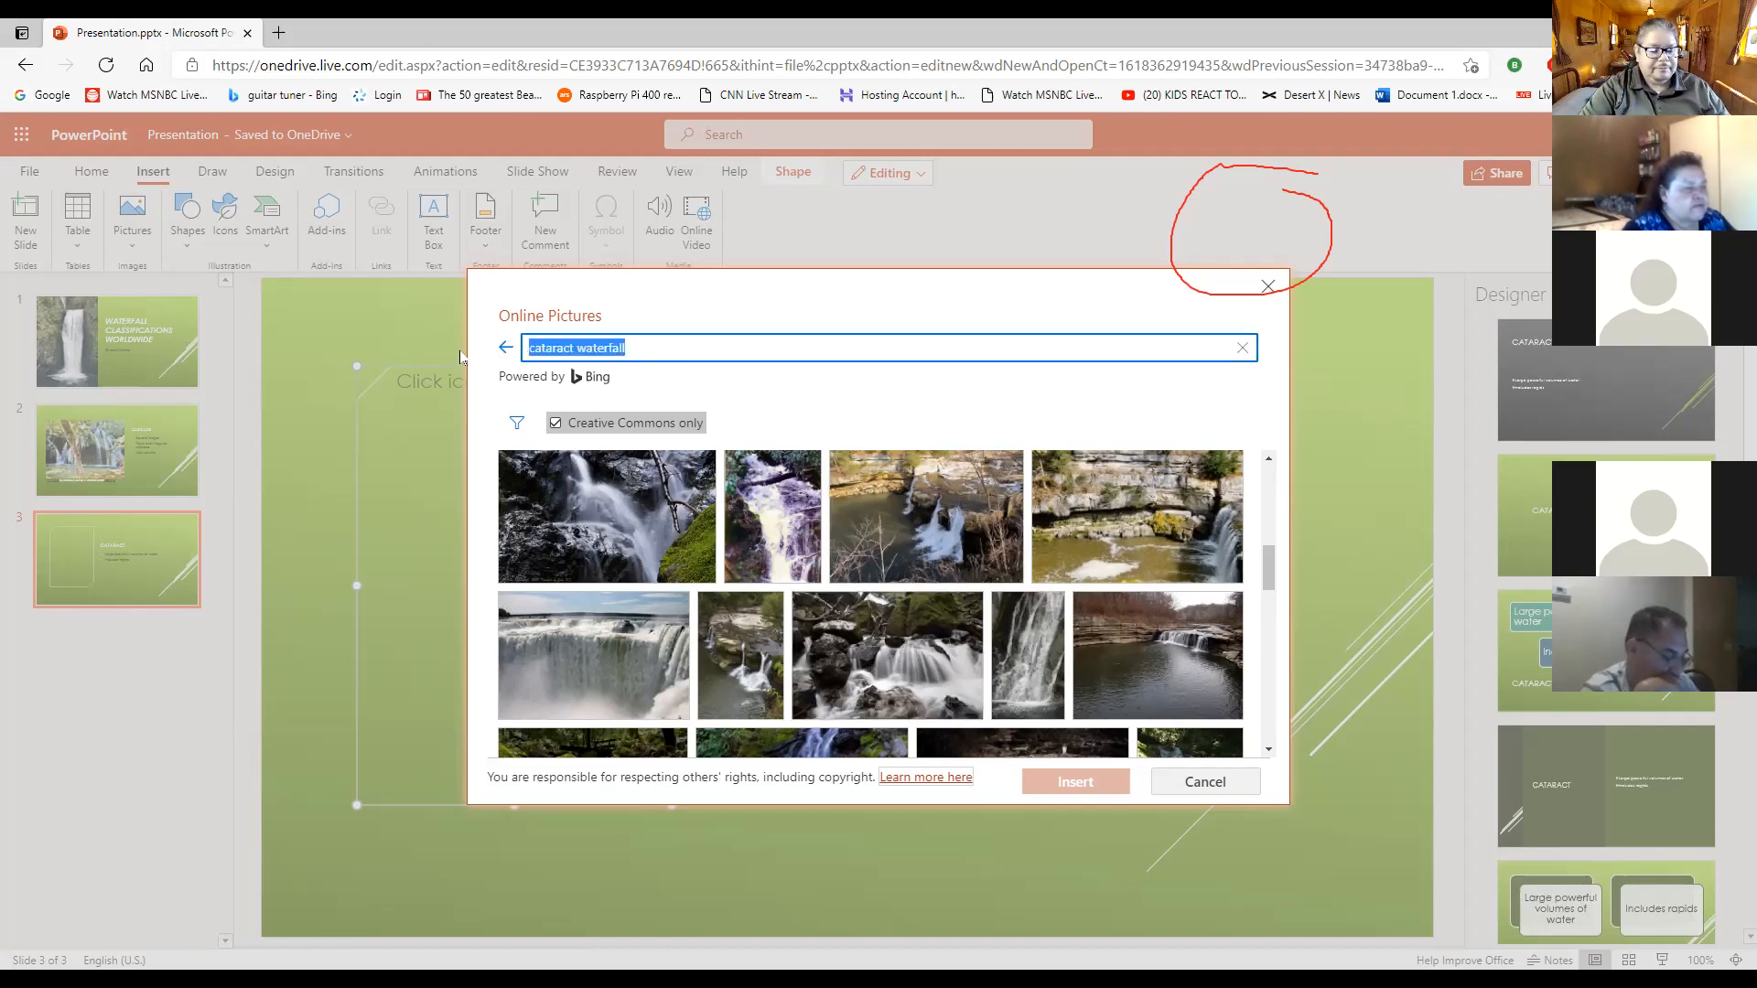
text(vict)
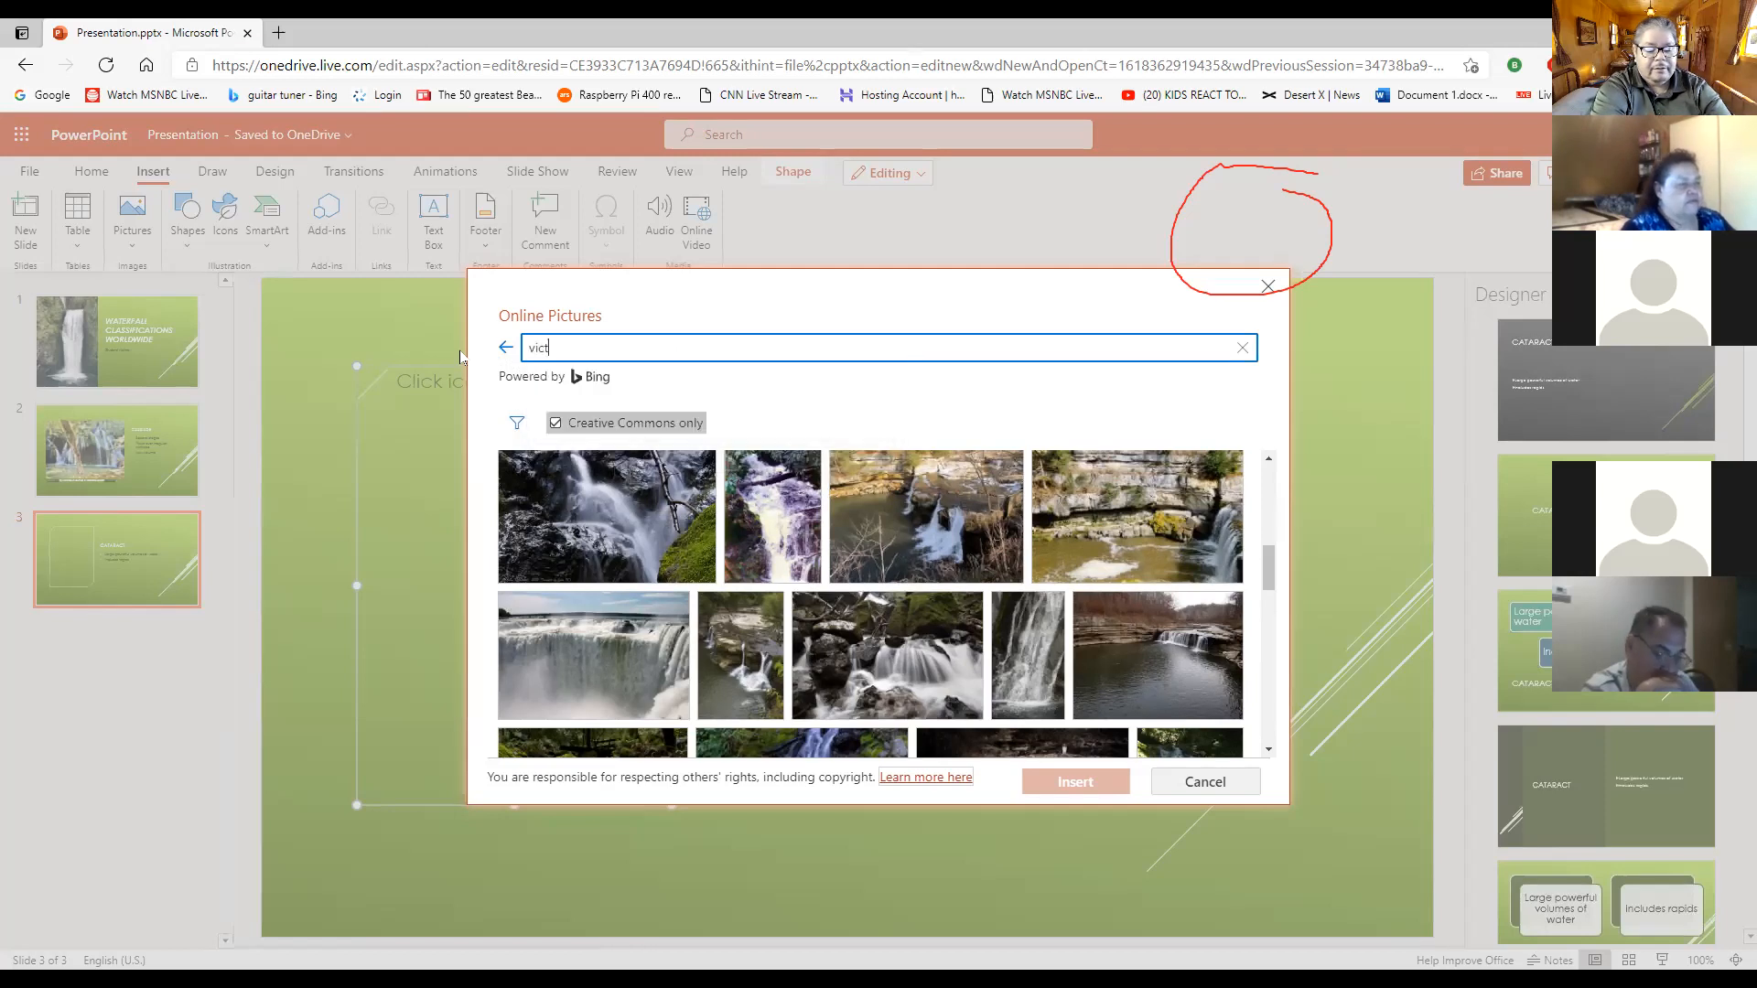
text(oria falls)
key(Return)
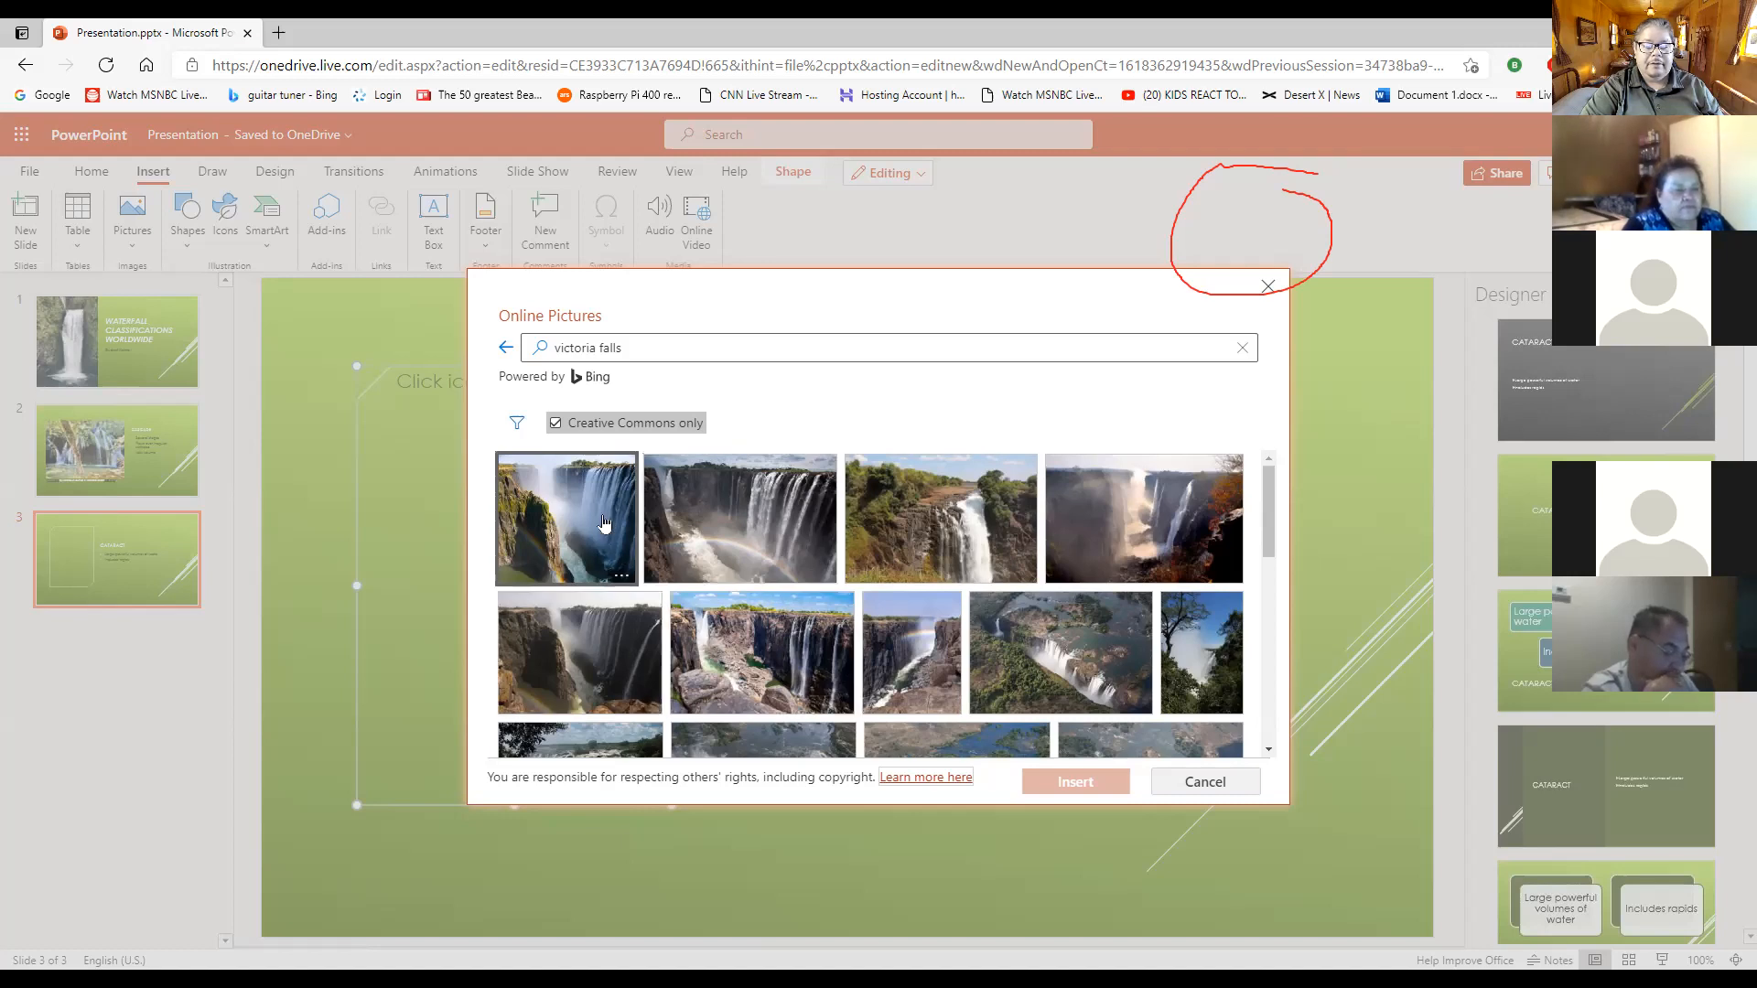
- Examine the "victoria falls" picture results for an image suited to the Cataract slide
scroll(1171, 549, down, 5)
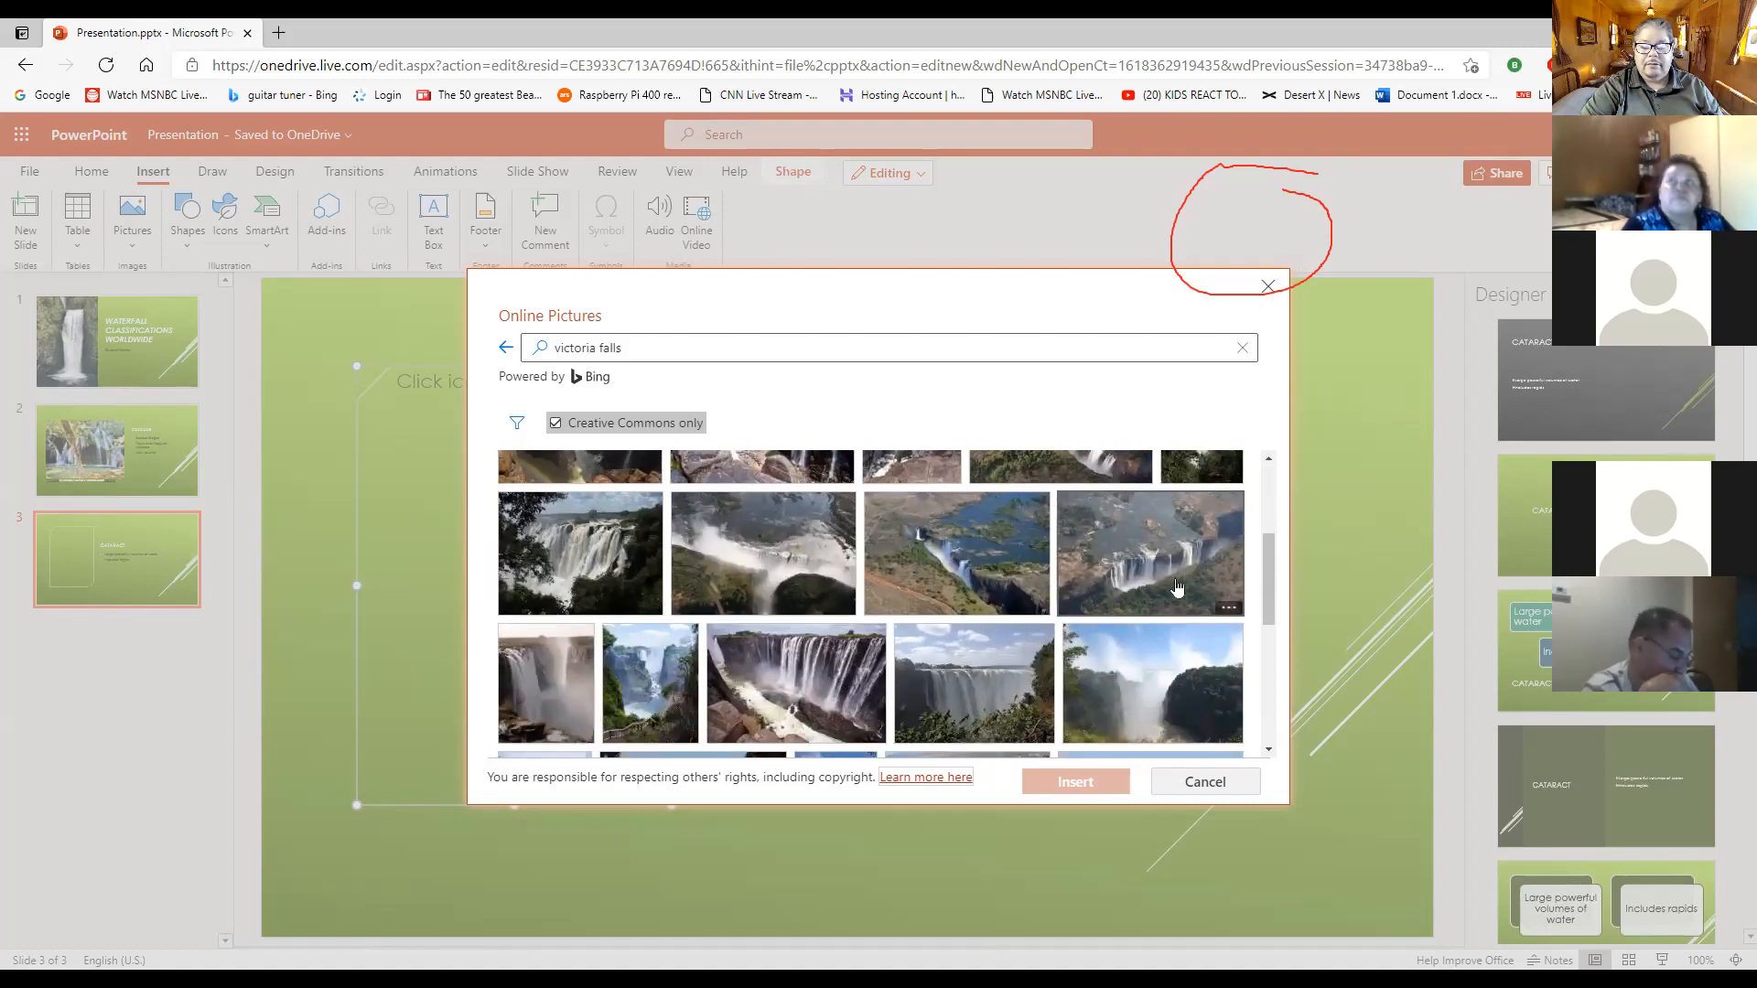
scroll(1177, 587, down, 1)
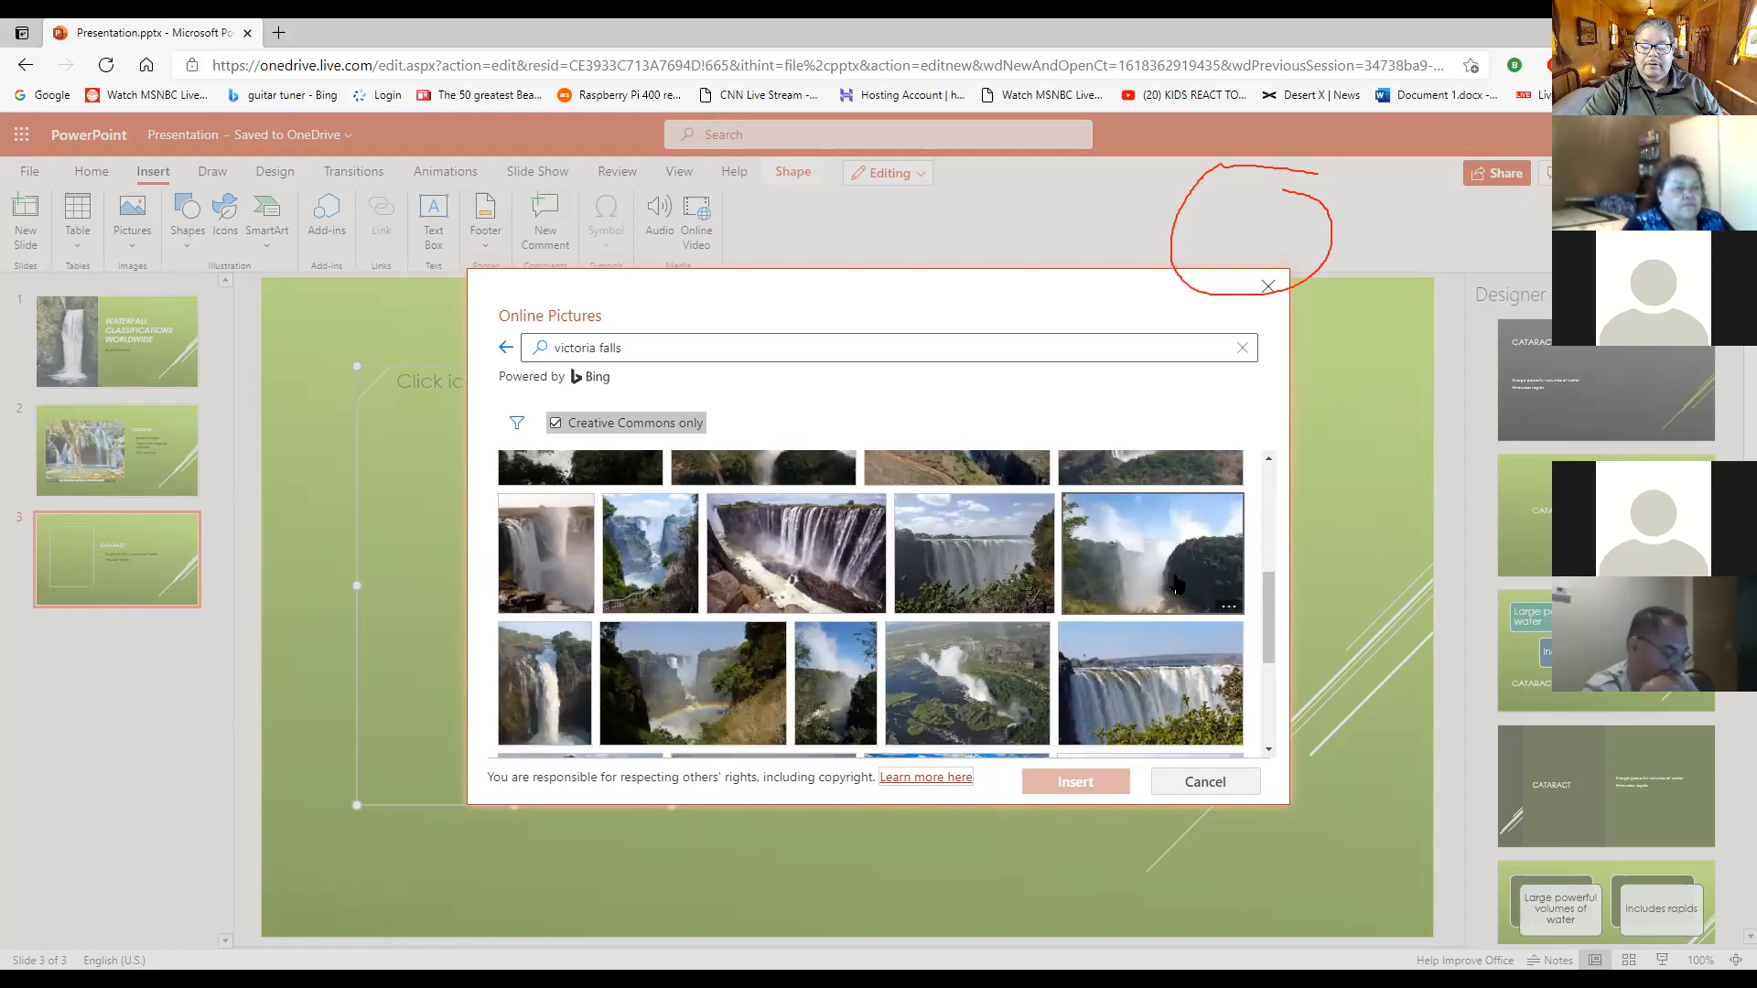
scroll(1170, 661, down, 2)
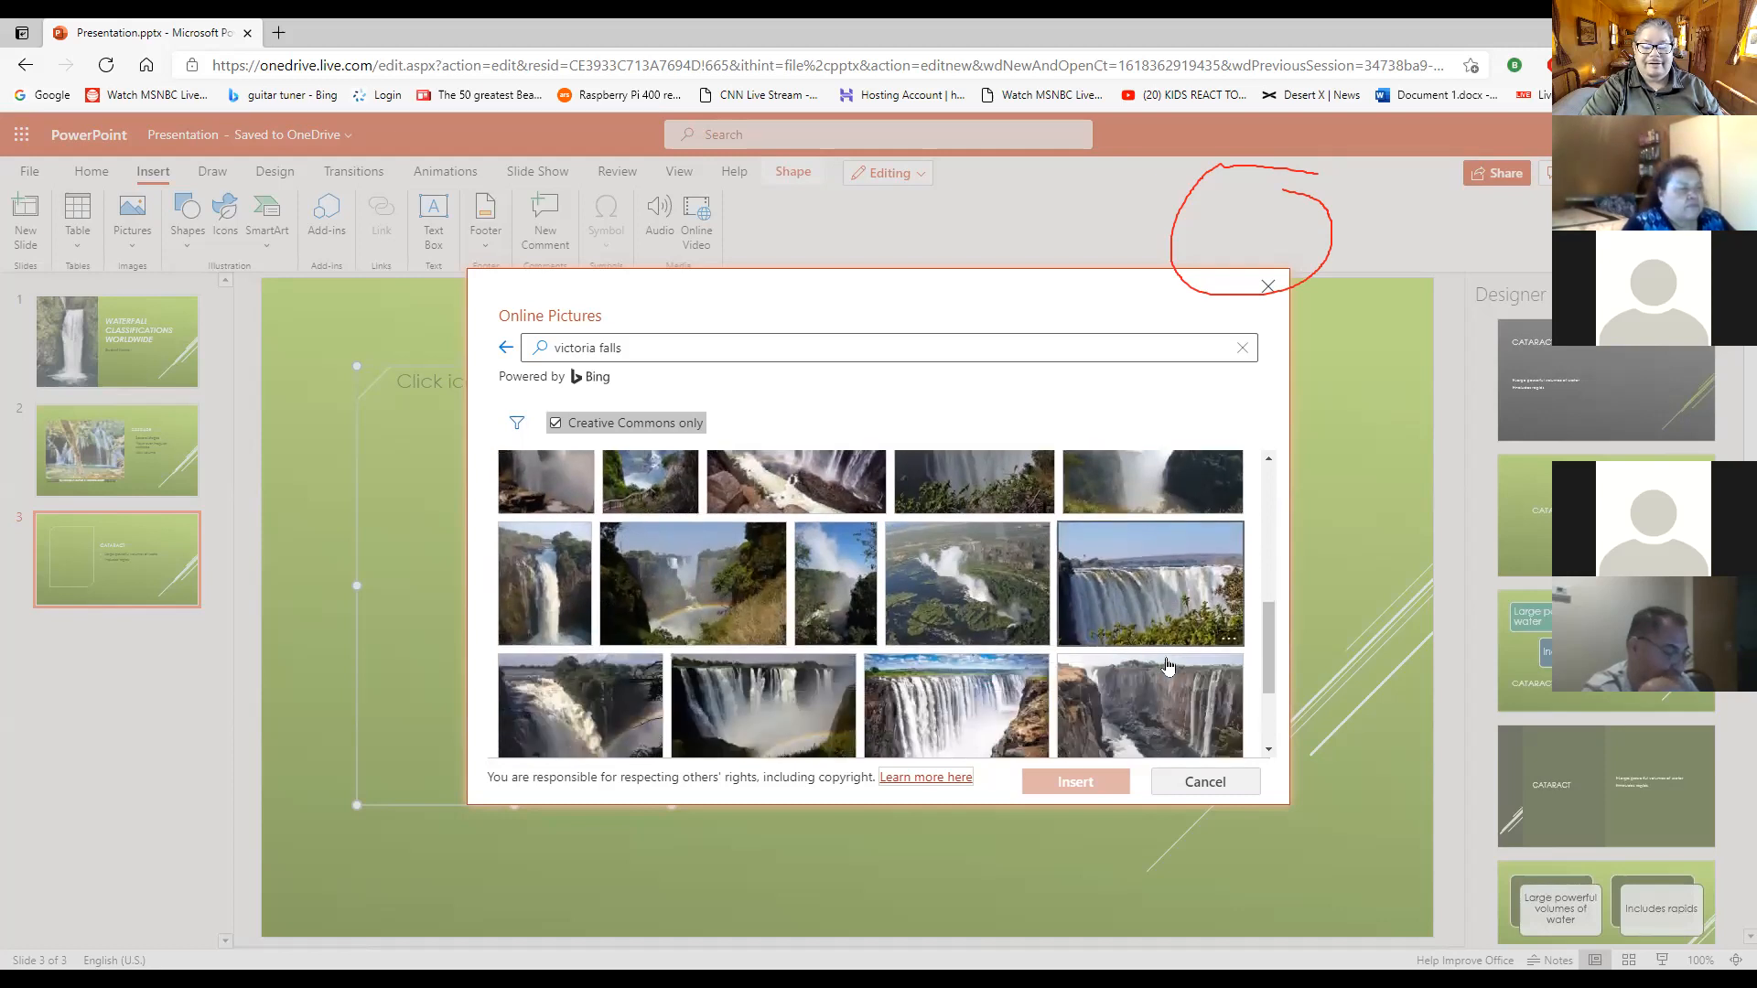
scroll(1190, 663, down, 2)
scroll(1103, 644, down, 2)
scroll(1103, 644, down, 6)
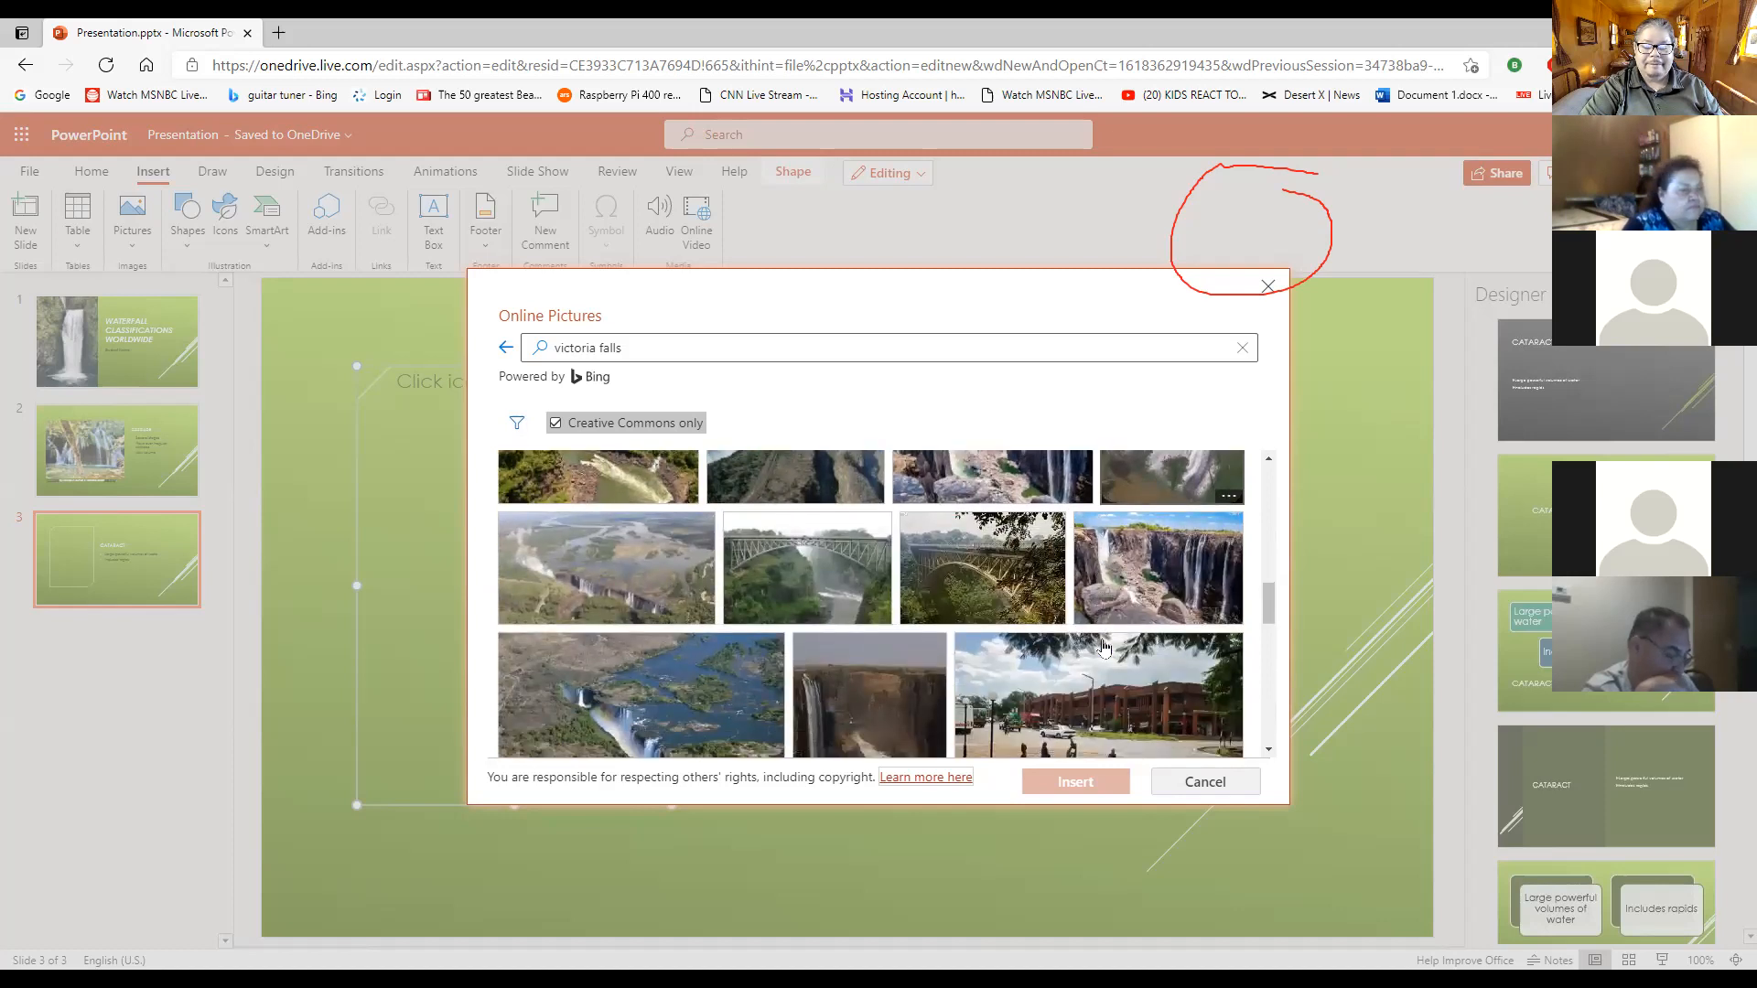
scroll(1102, 647, down, 1)
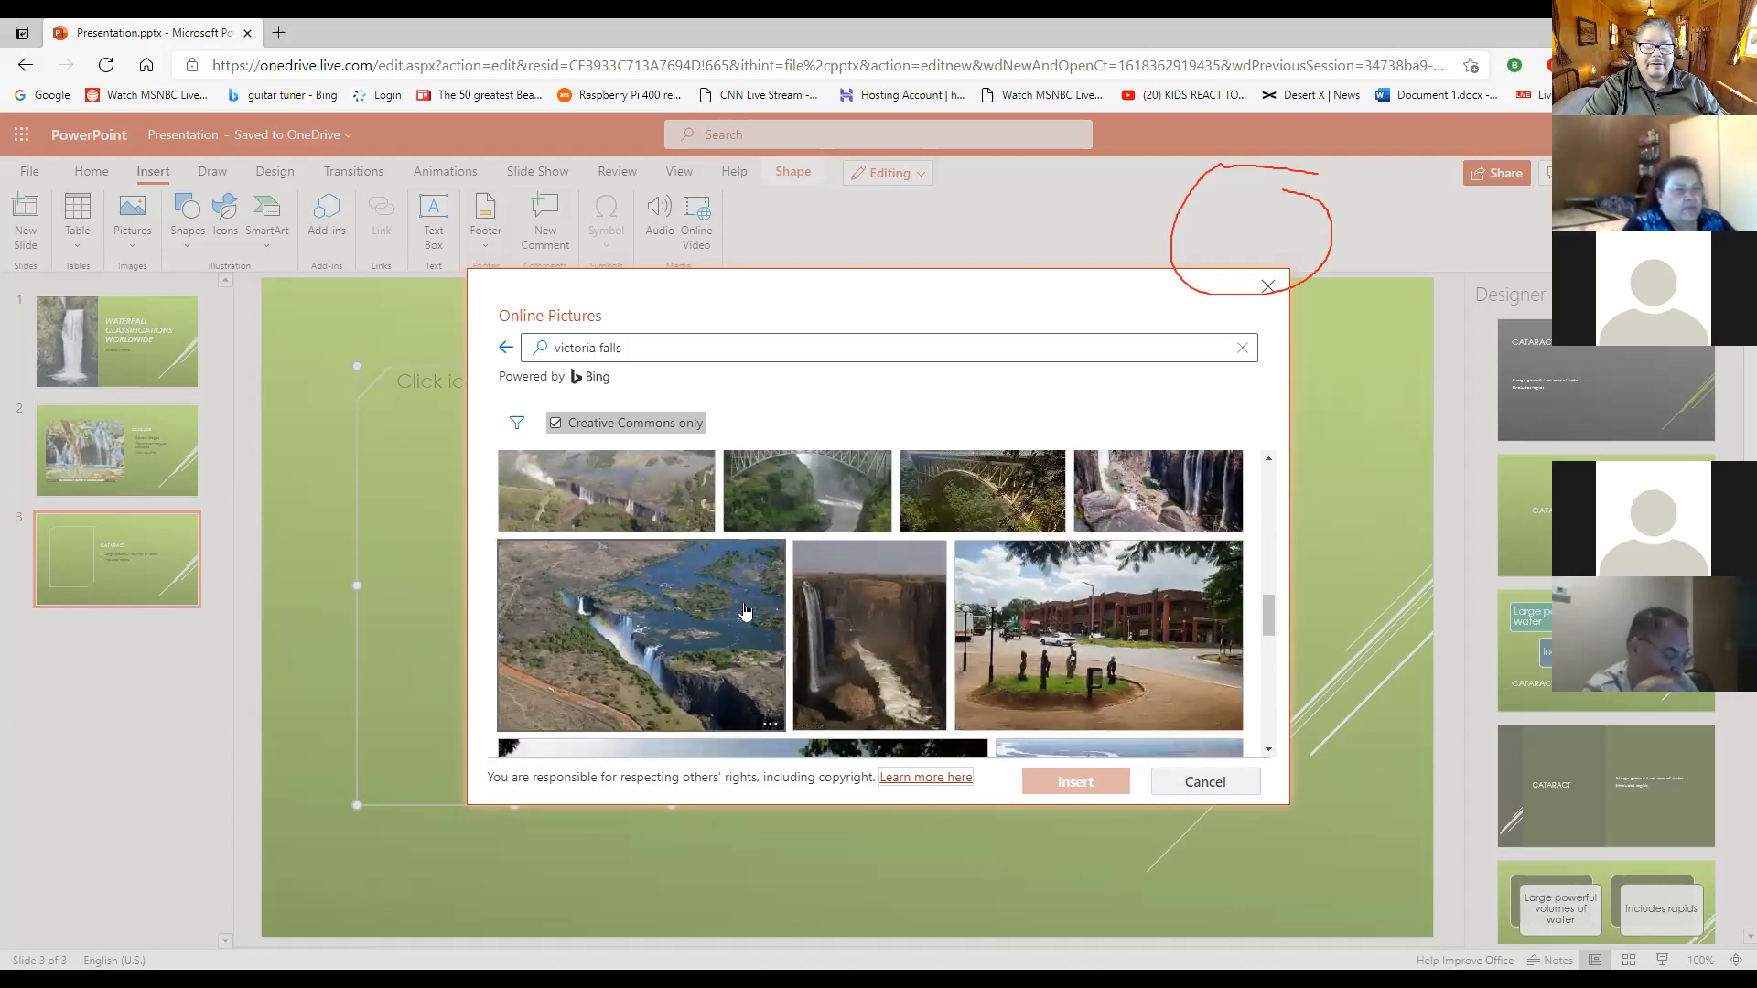
scroll(790, 609, up, 5)
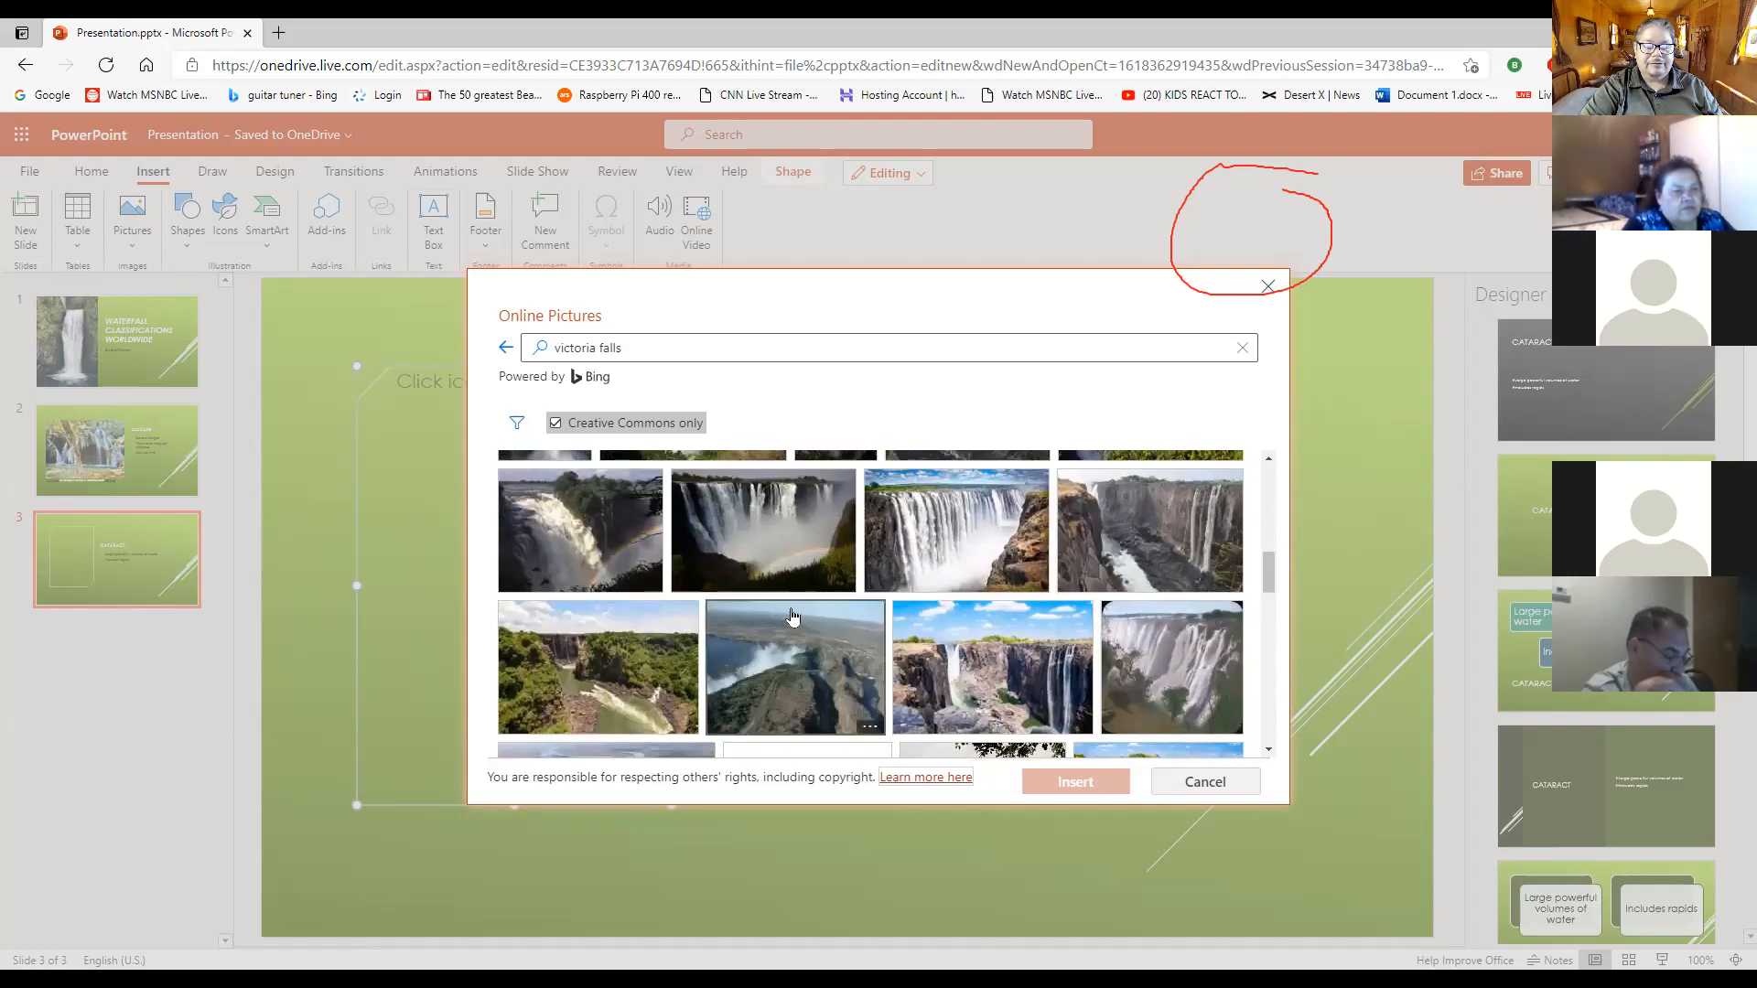
scroll(796, 614, up, 5)
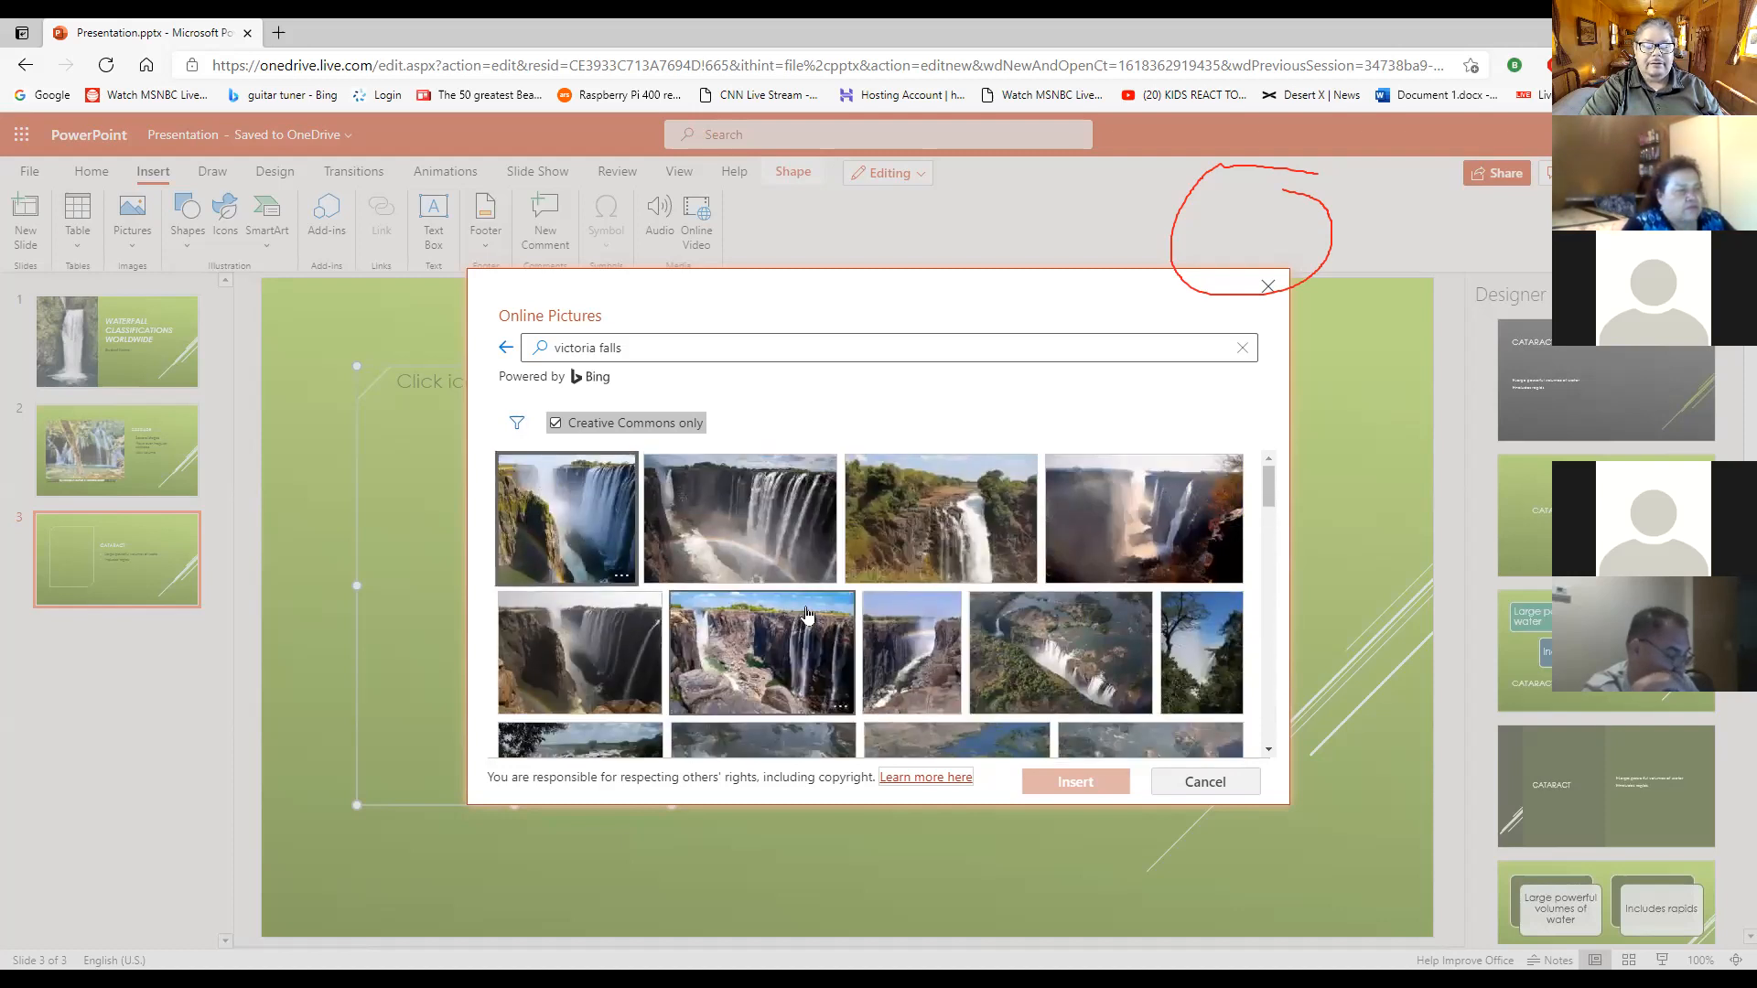
- Replace the Bing search term with "cataract waterfall" and run the picture search again
drag(666, 348, 508, 355)
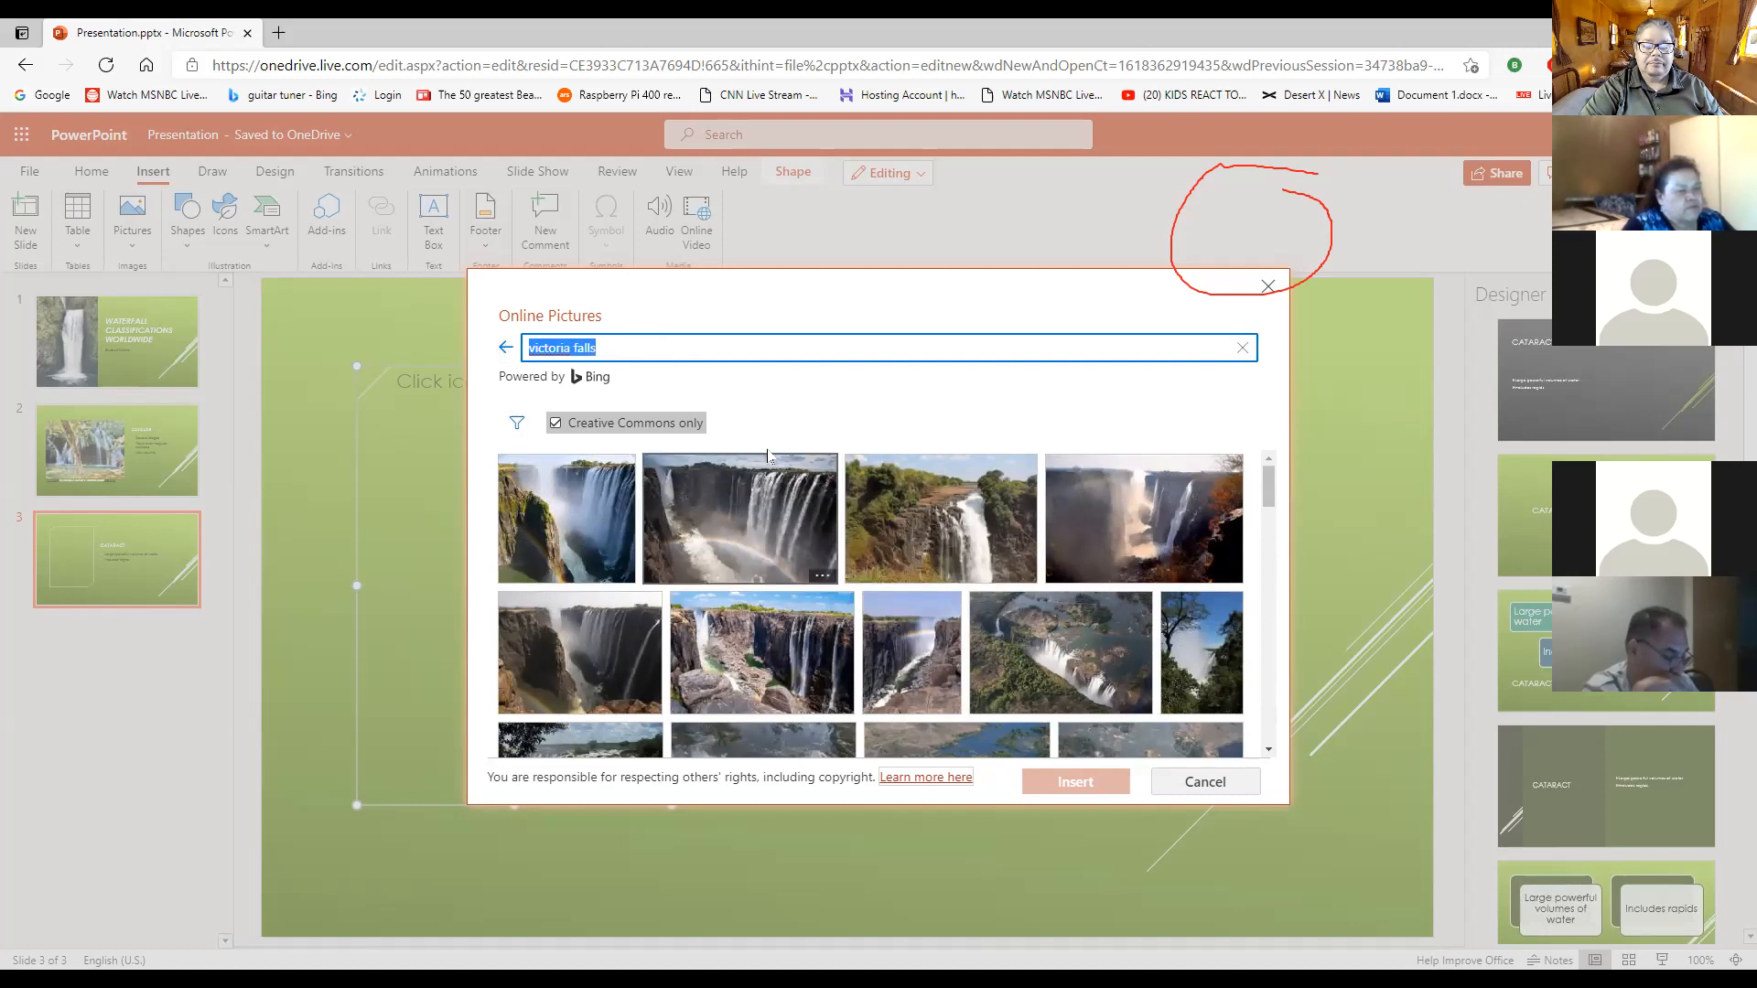
click(709, 354)
drag(709, 354, 453, 340)
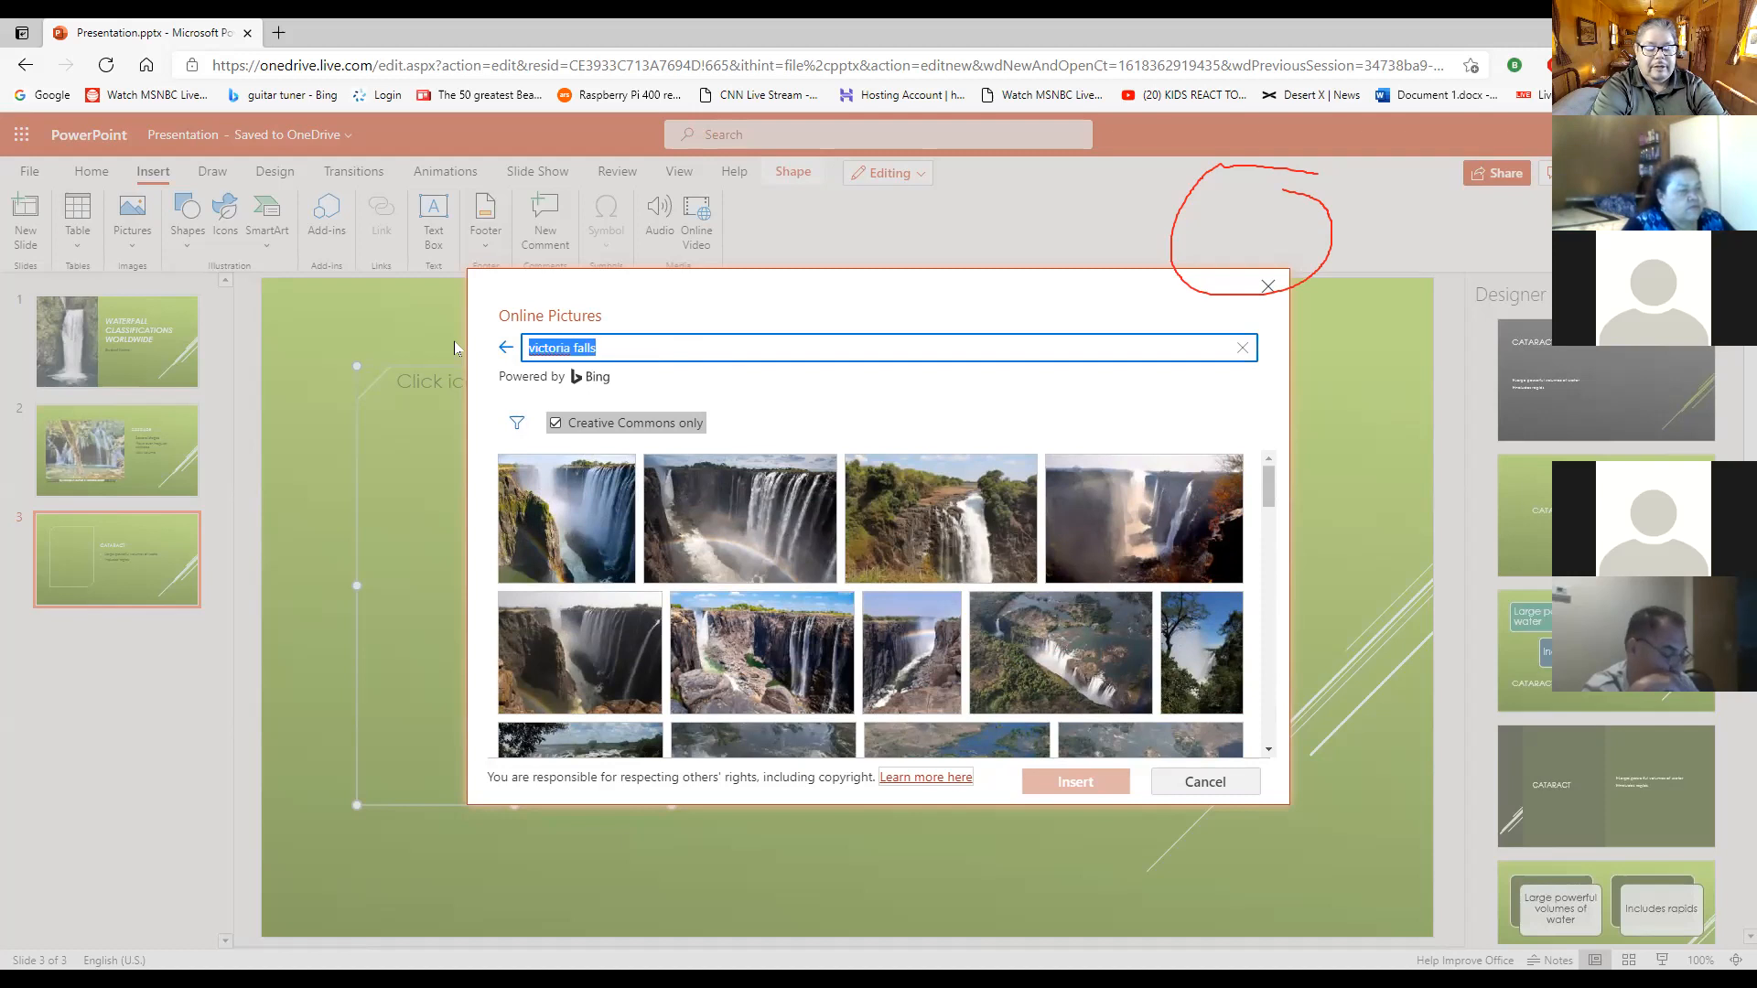
text(ca)
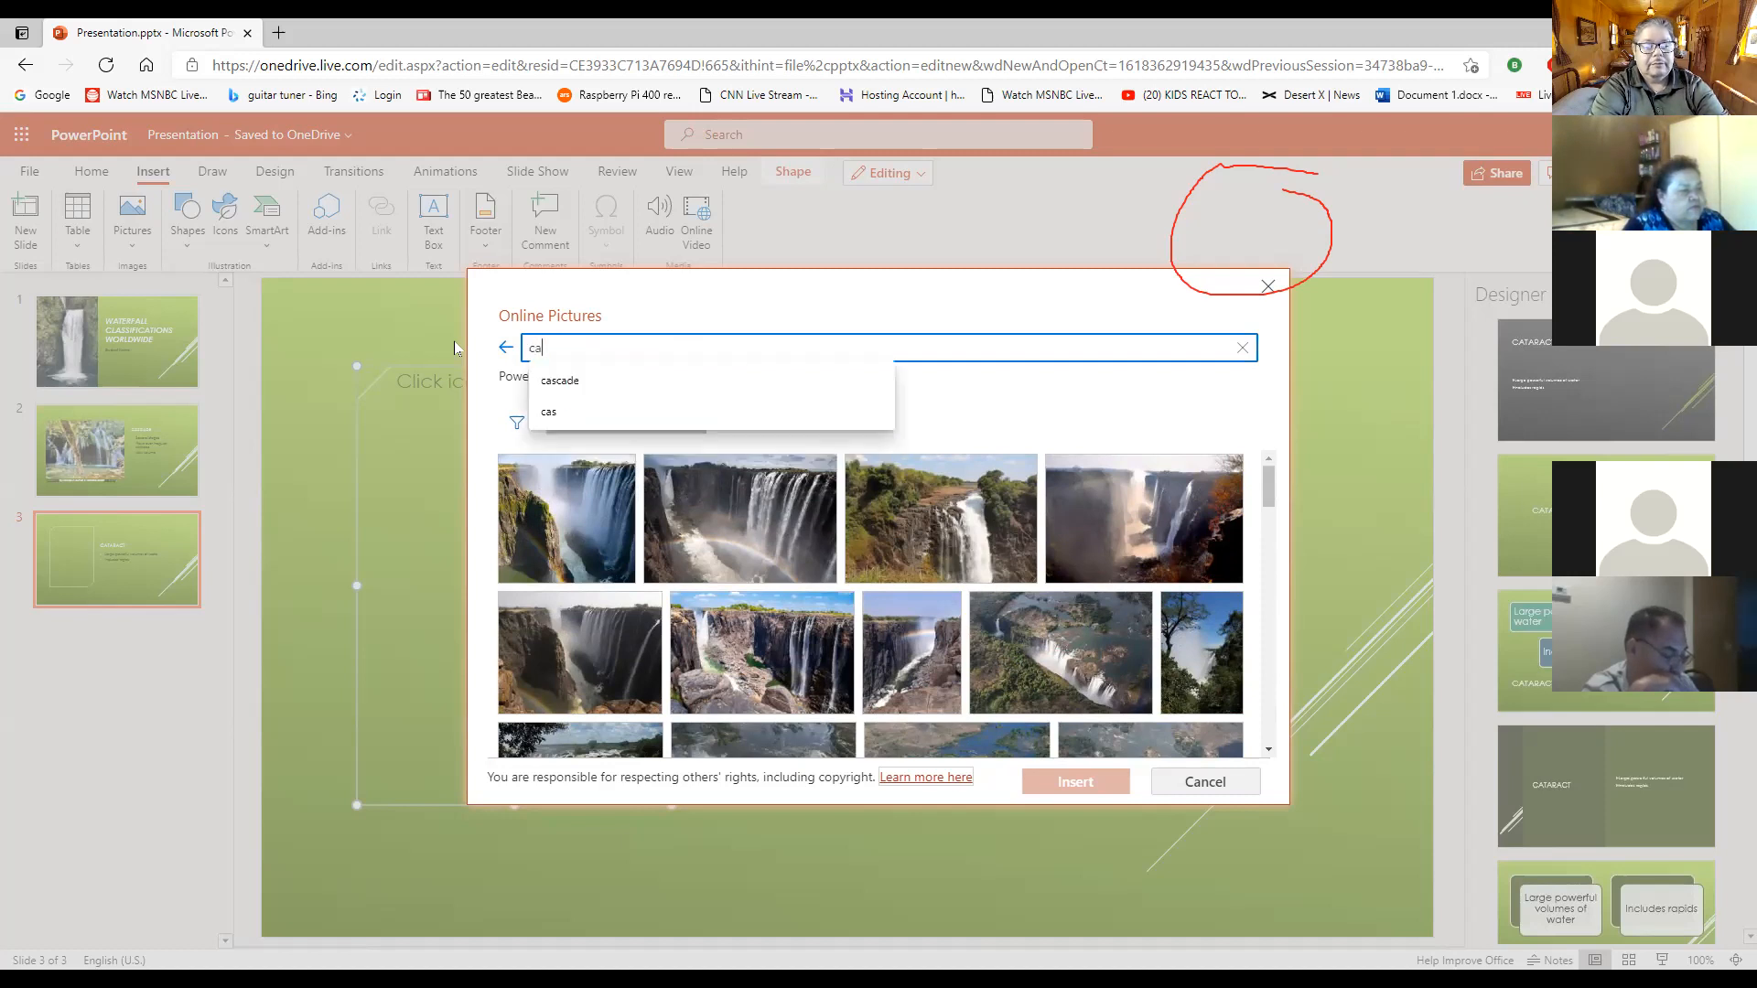
text(ract)
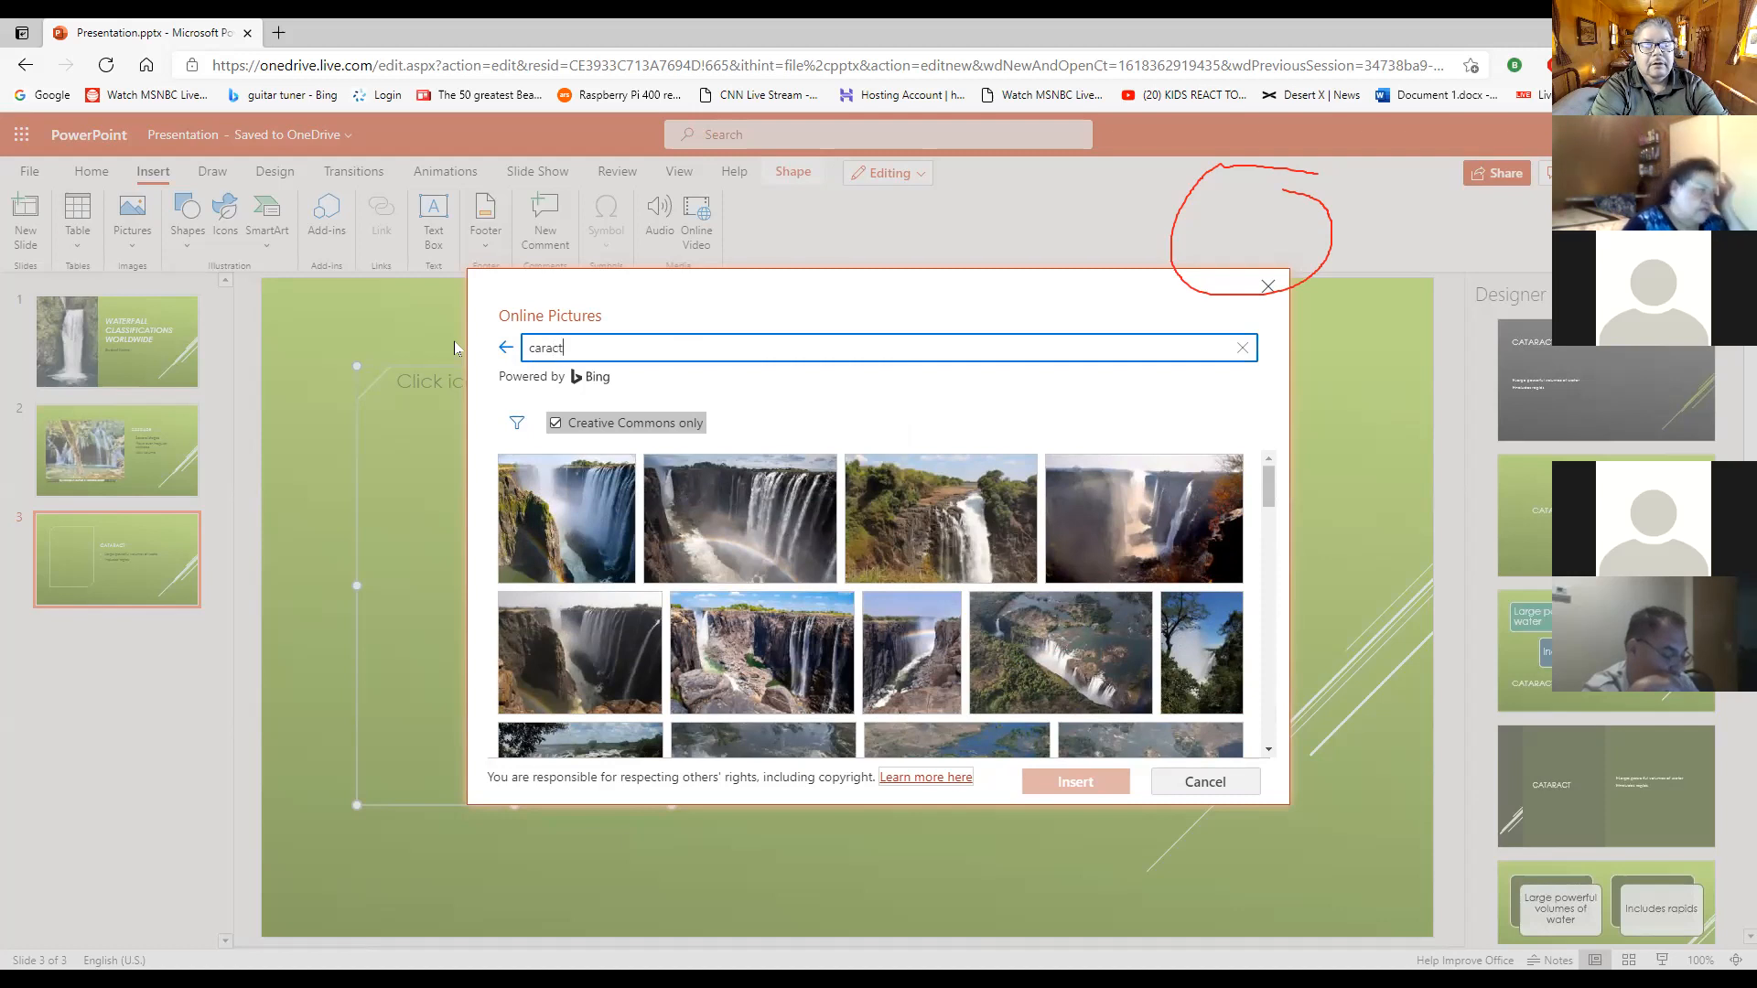
key(BackSpace)
key(BackSpace)
key(BackSpace)
text(ta)
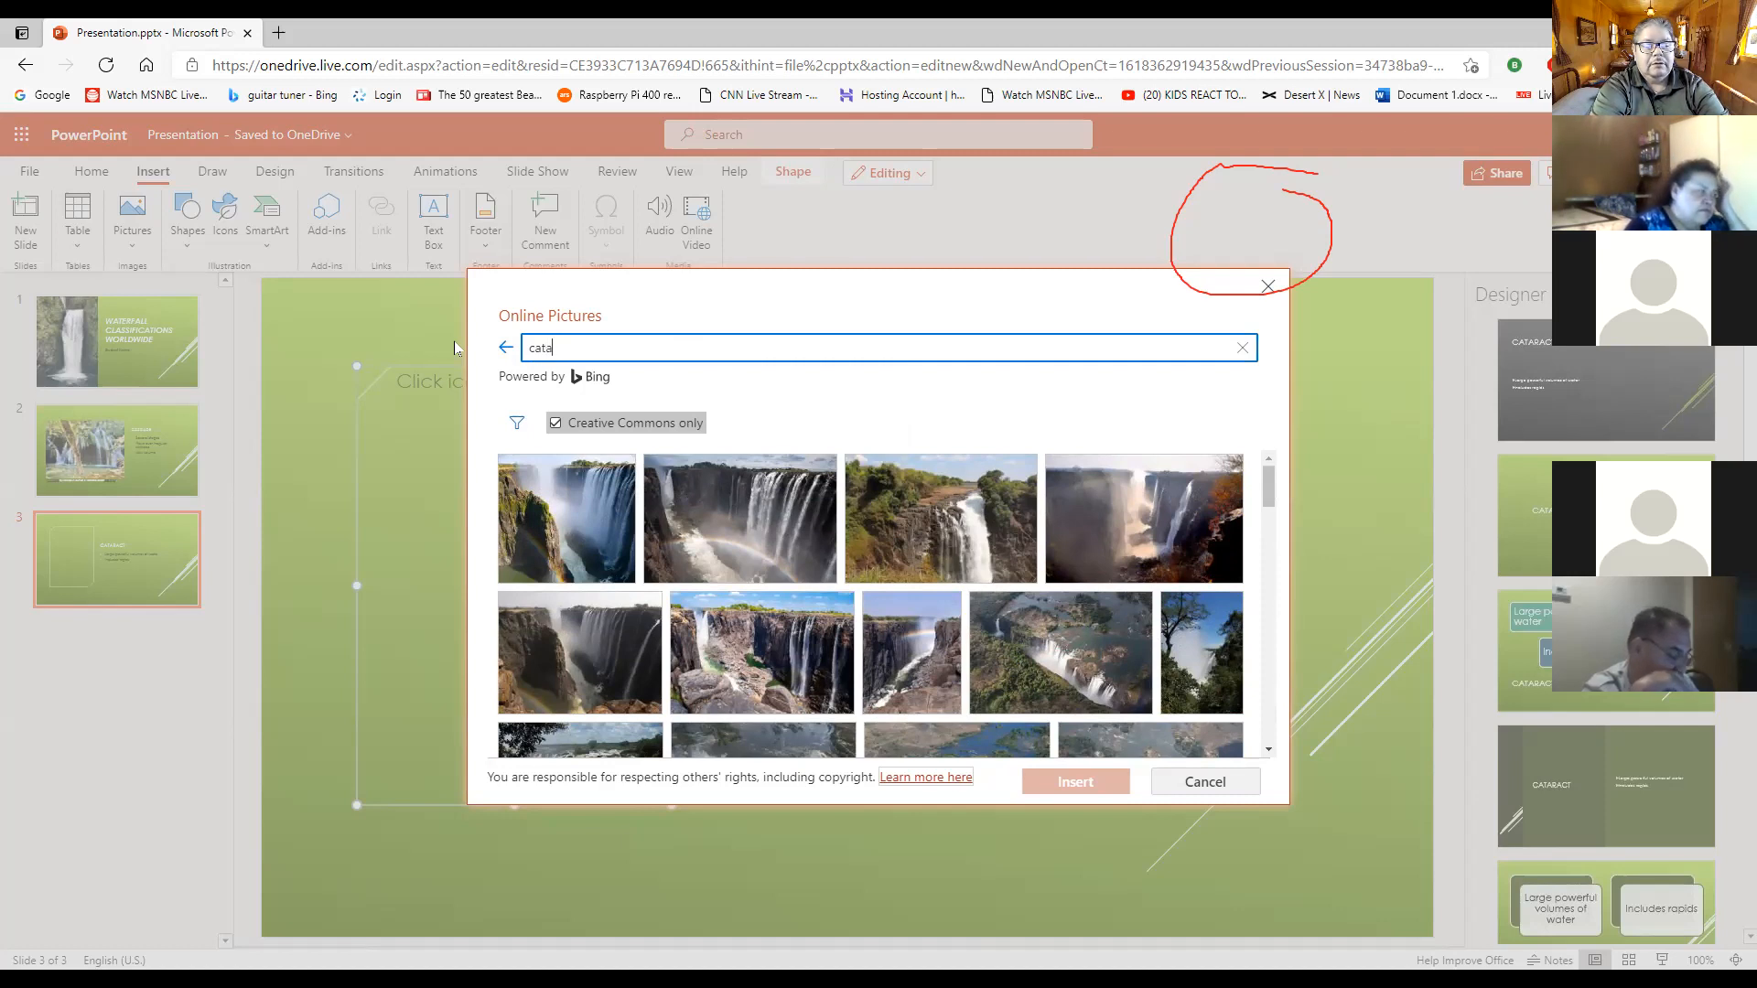
text(ract waterfall)
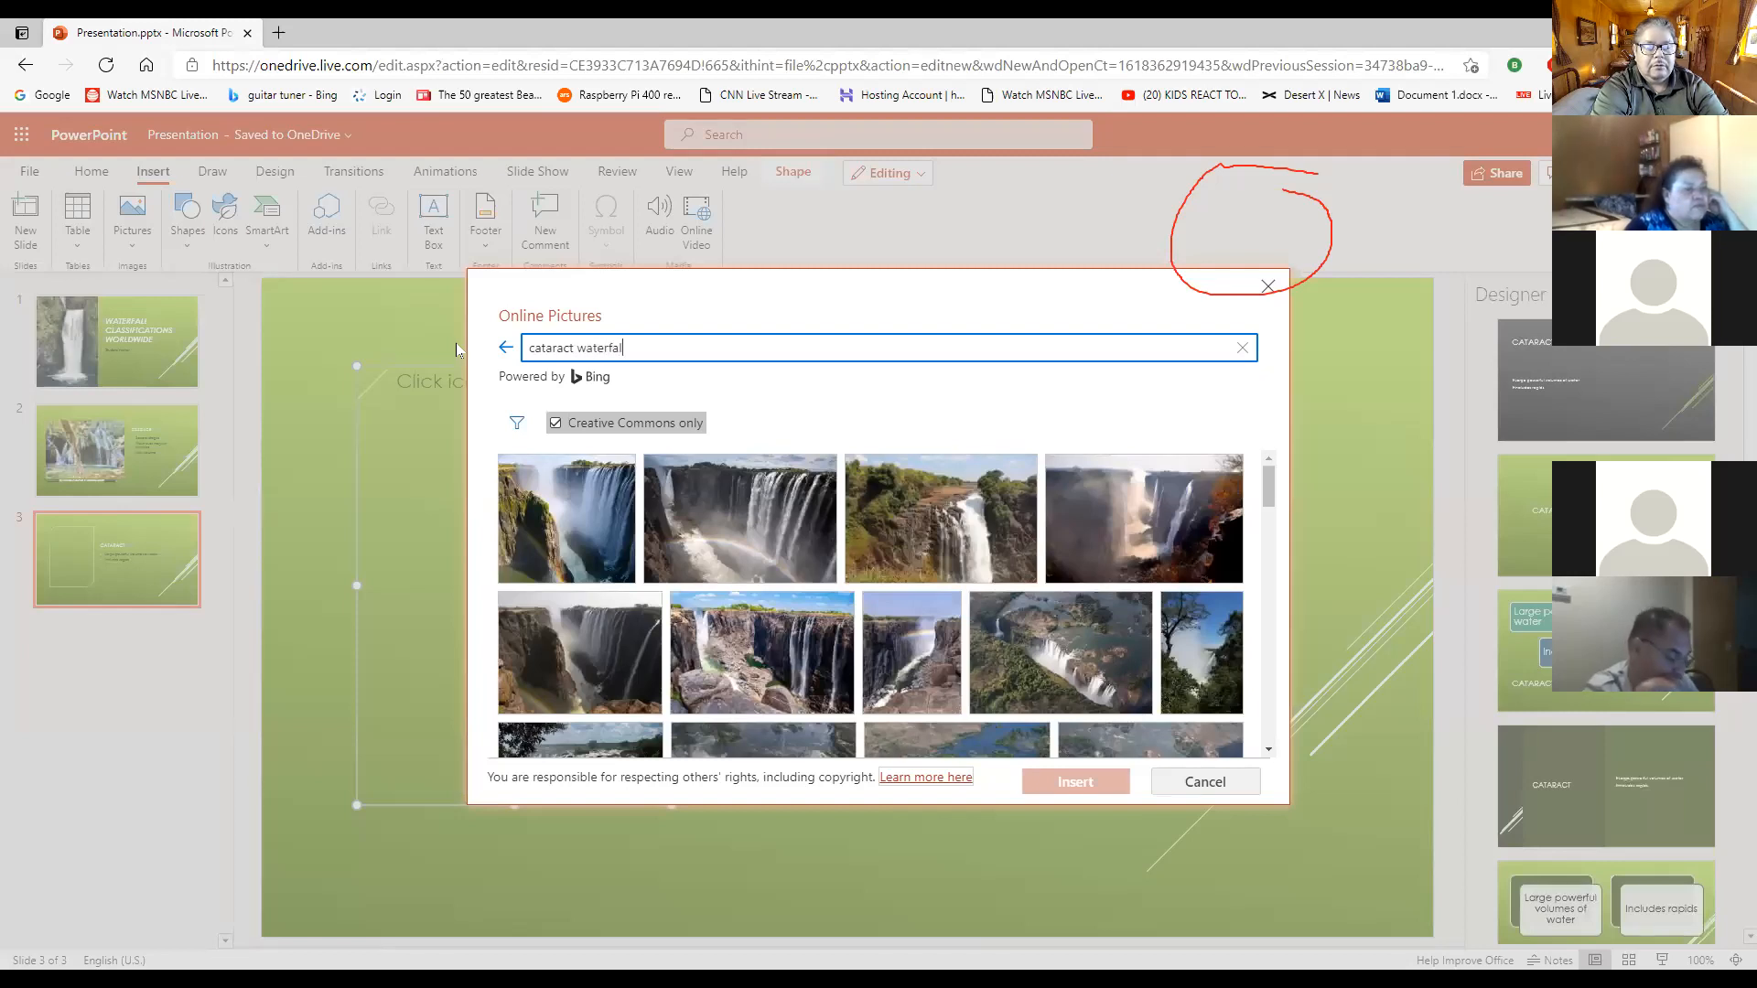
key(Return)
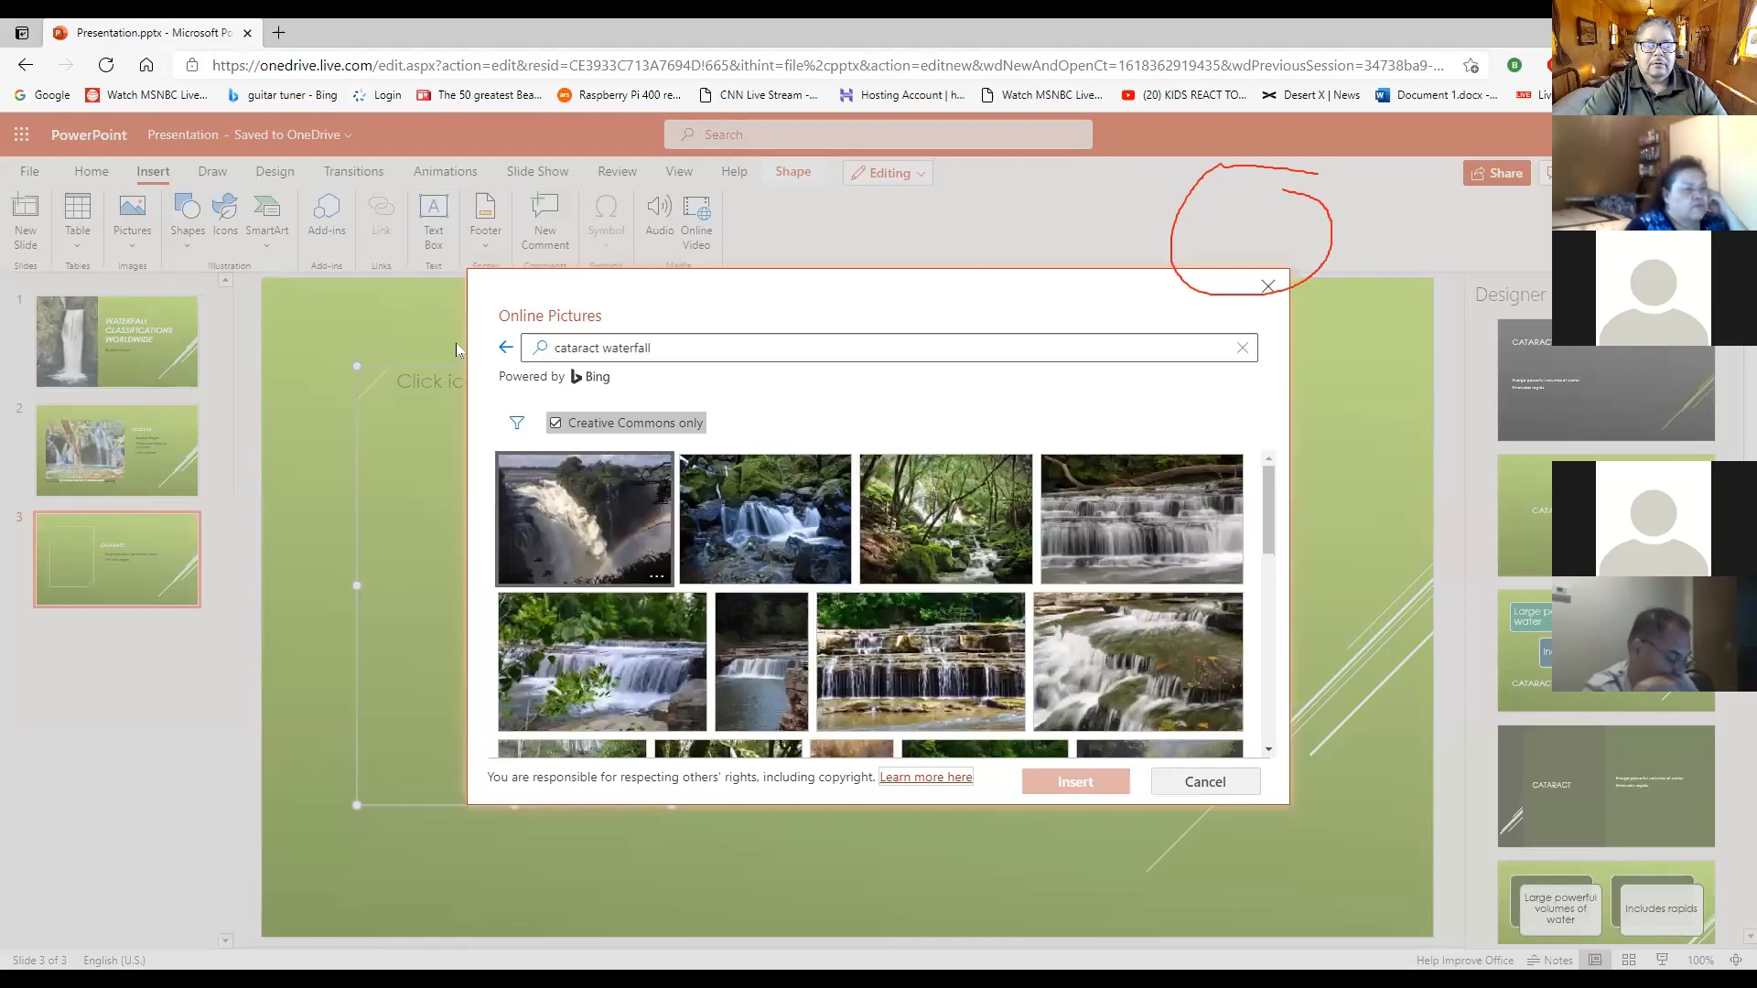
- Insert the picture of the wide, misty waterfall beneath a cloudy sky into the Cataract slide's placeholder and deselect it
scroll(1035, 634, down, 2)
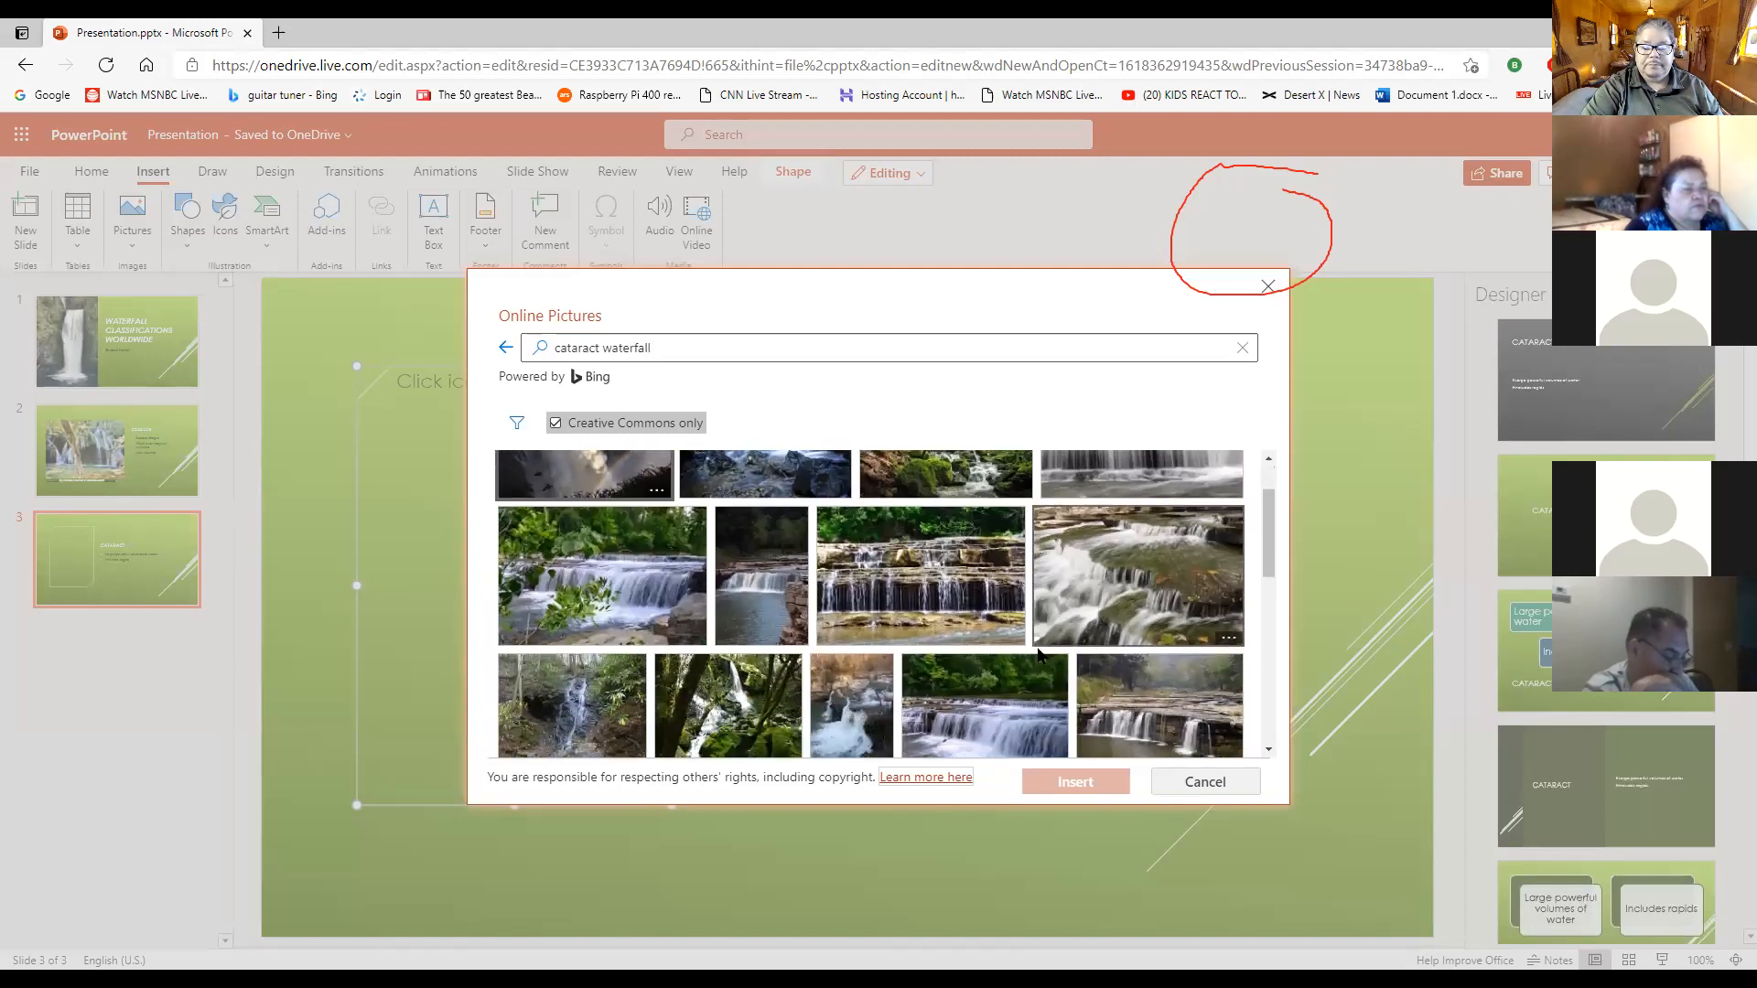
scroll(1022, 657, up, 2)
scroll(1023, 657, down, 2)
scroll(1023, 656, down, 5)
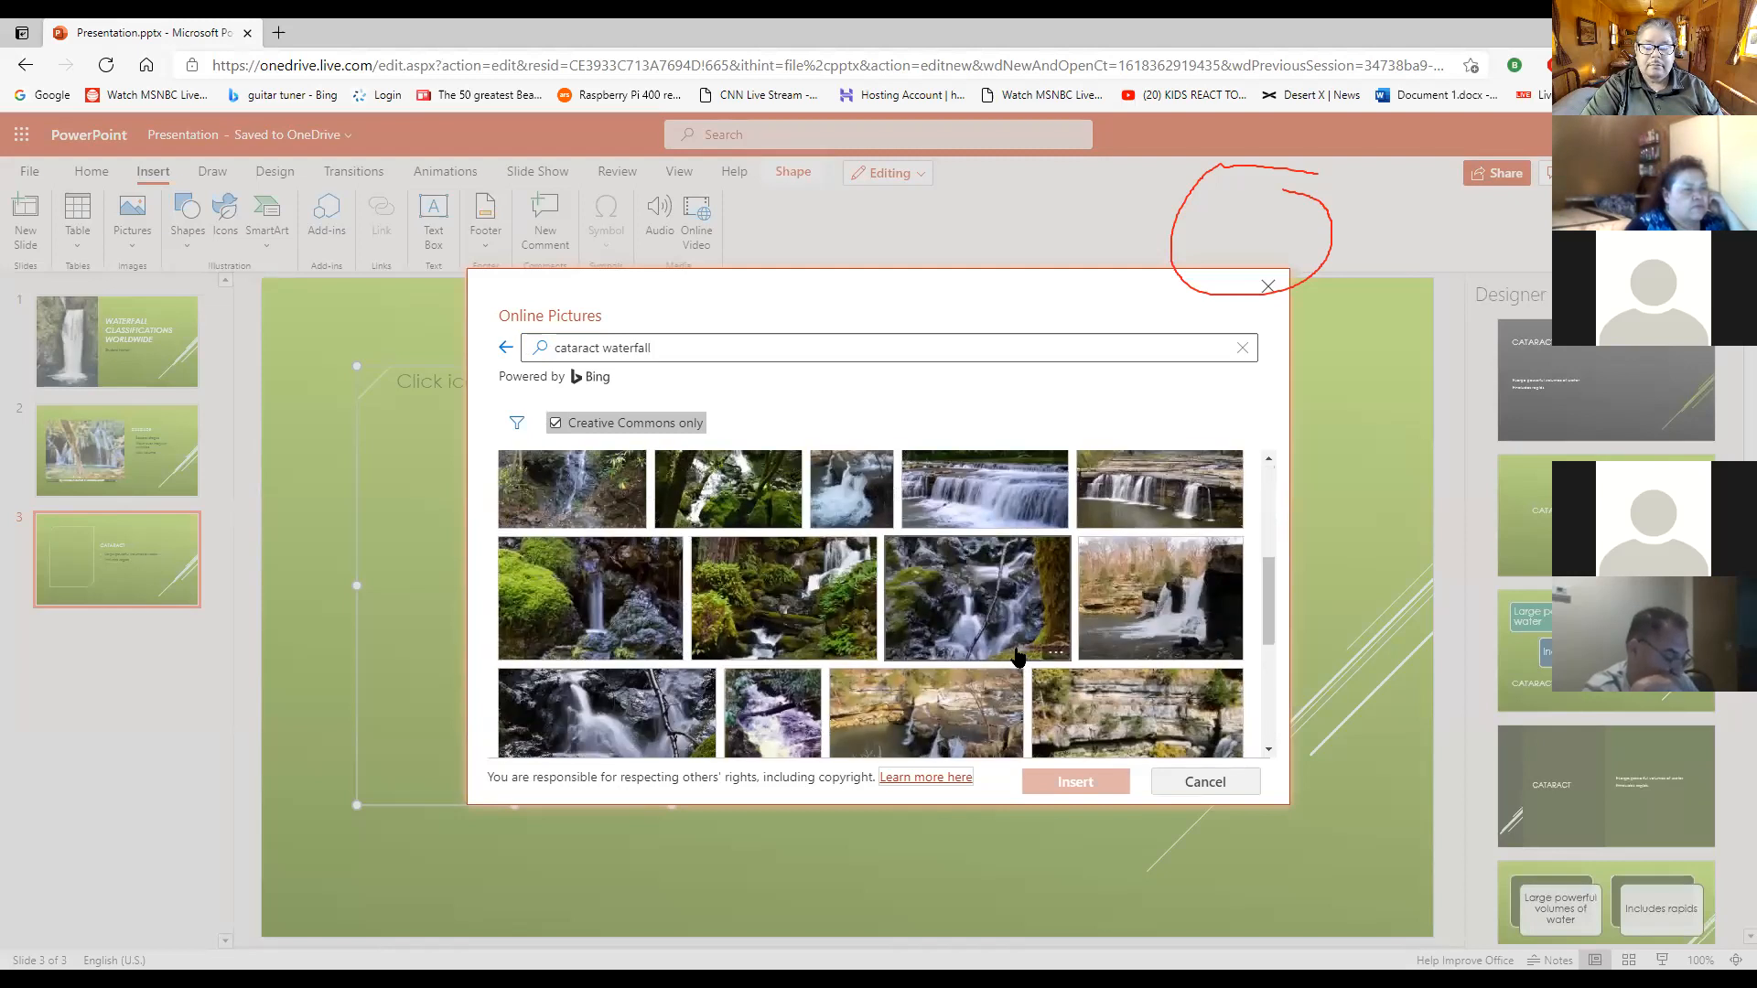
scroll(1019, 656, down, 1)
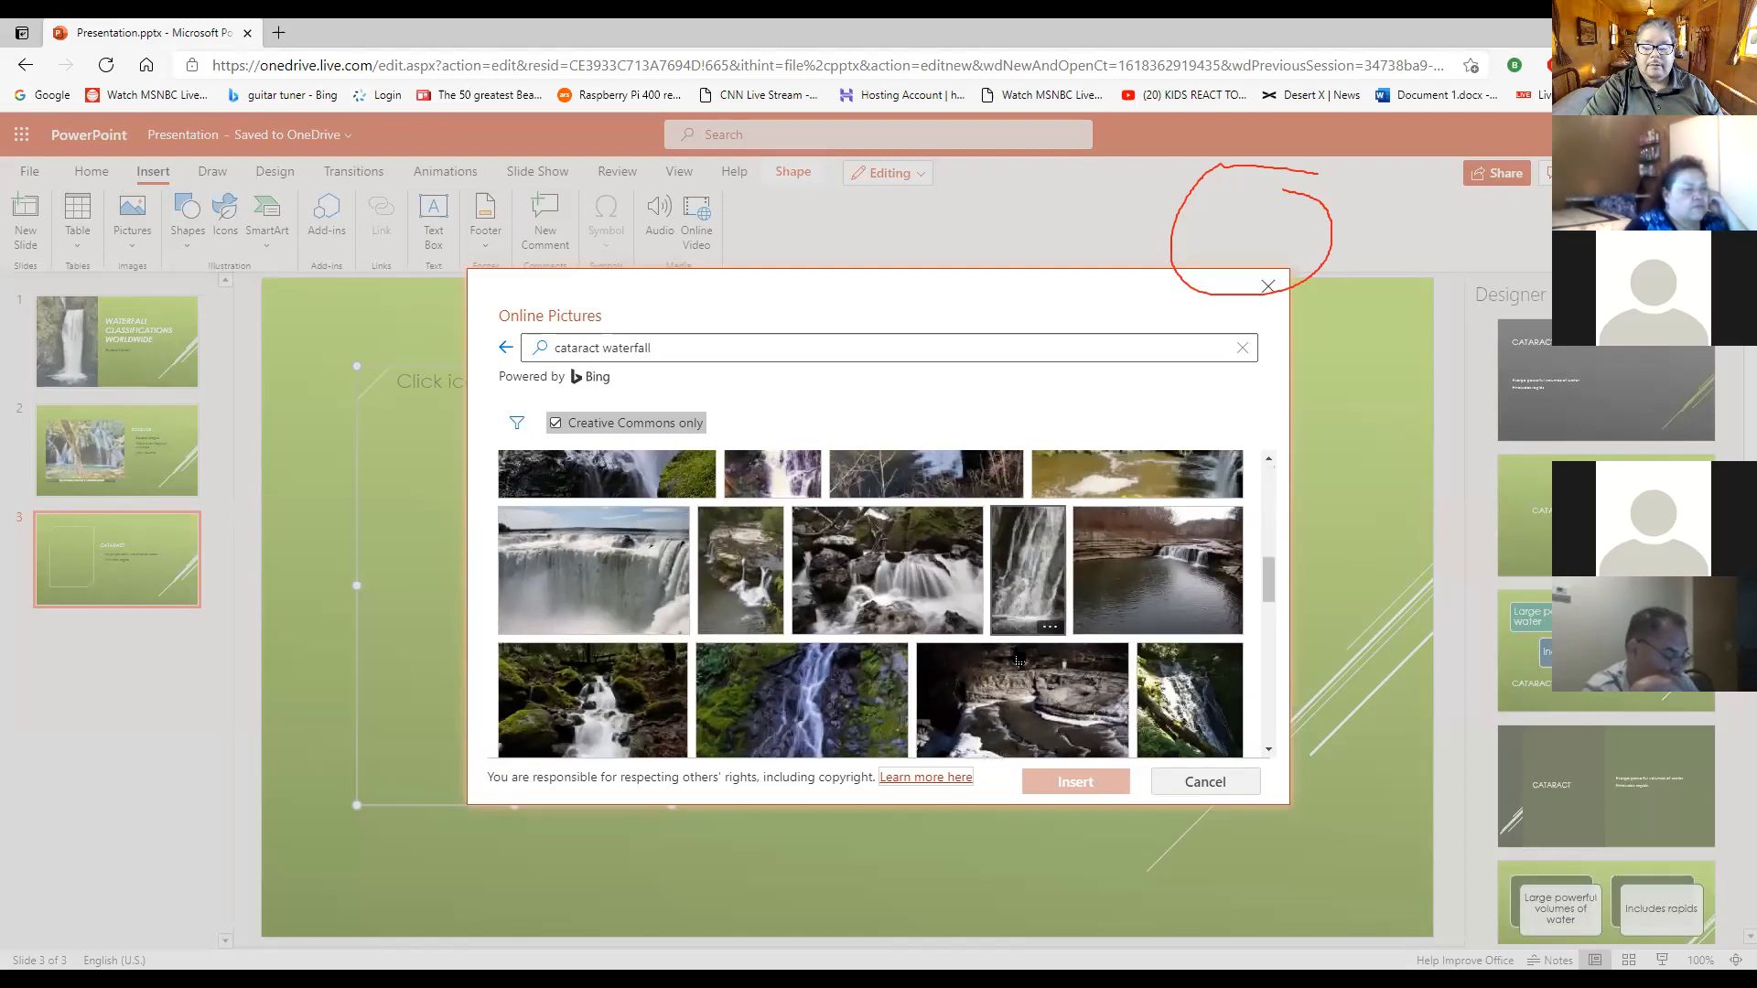
click(595, 563)
click(1076, 782)
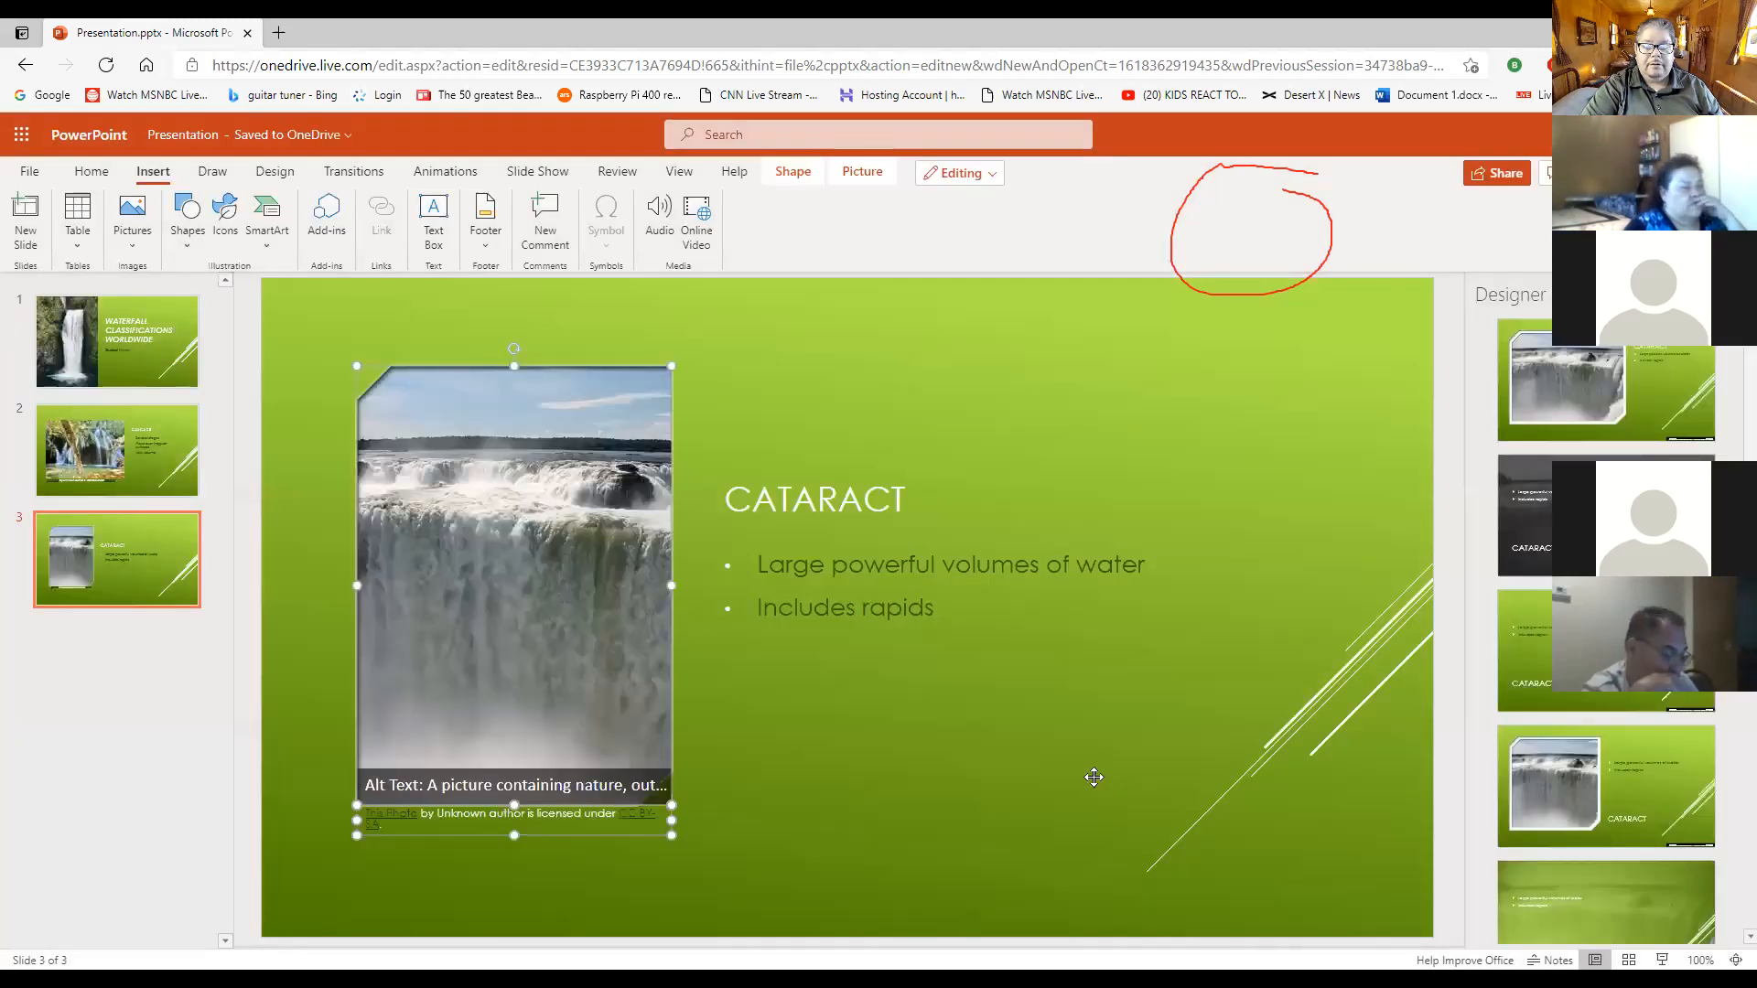
click(817, 790)
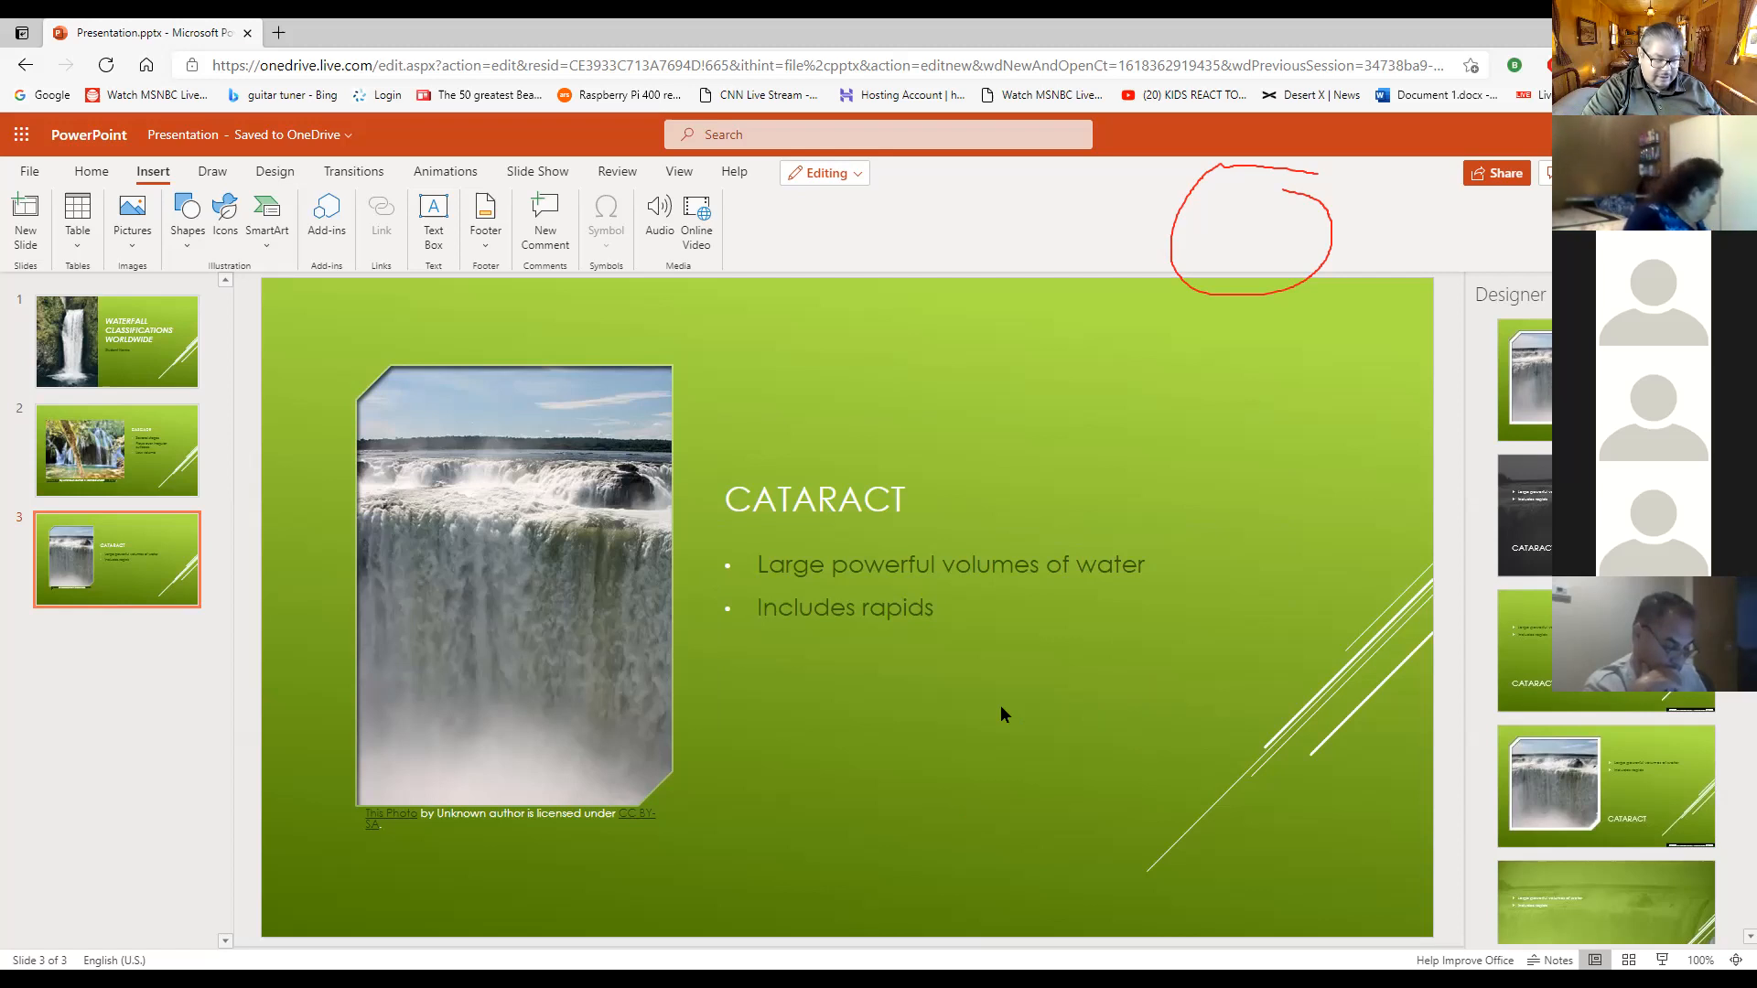
- Select the Waterfall Classifications Worldwide title slide and locate the Duplicate Slide command
click(168, 353)
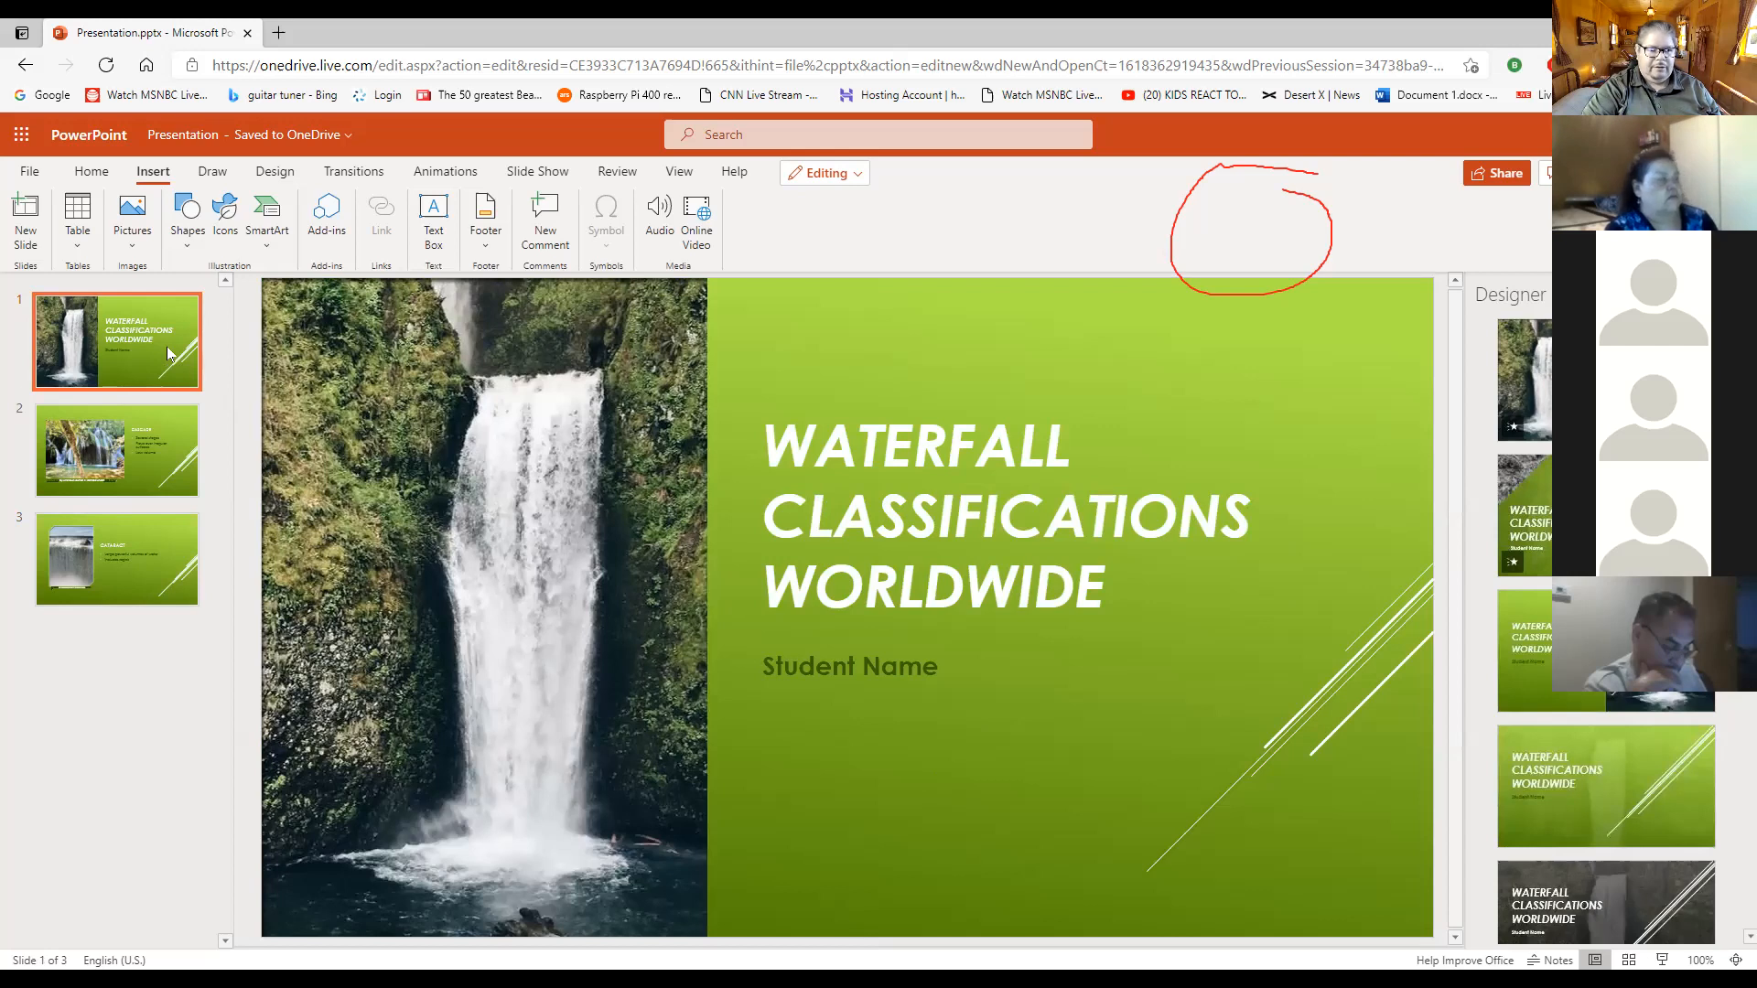
click(91, 172)
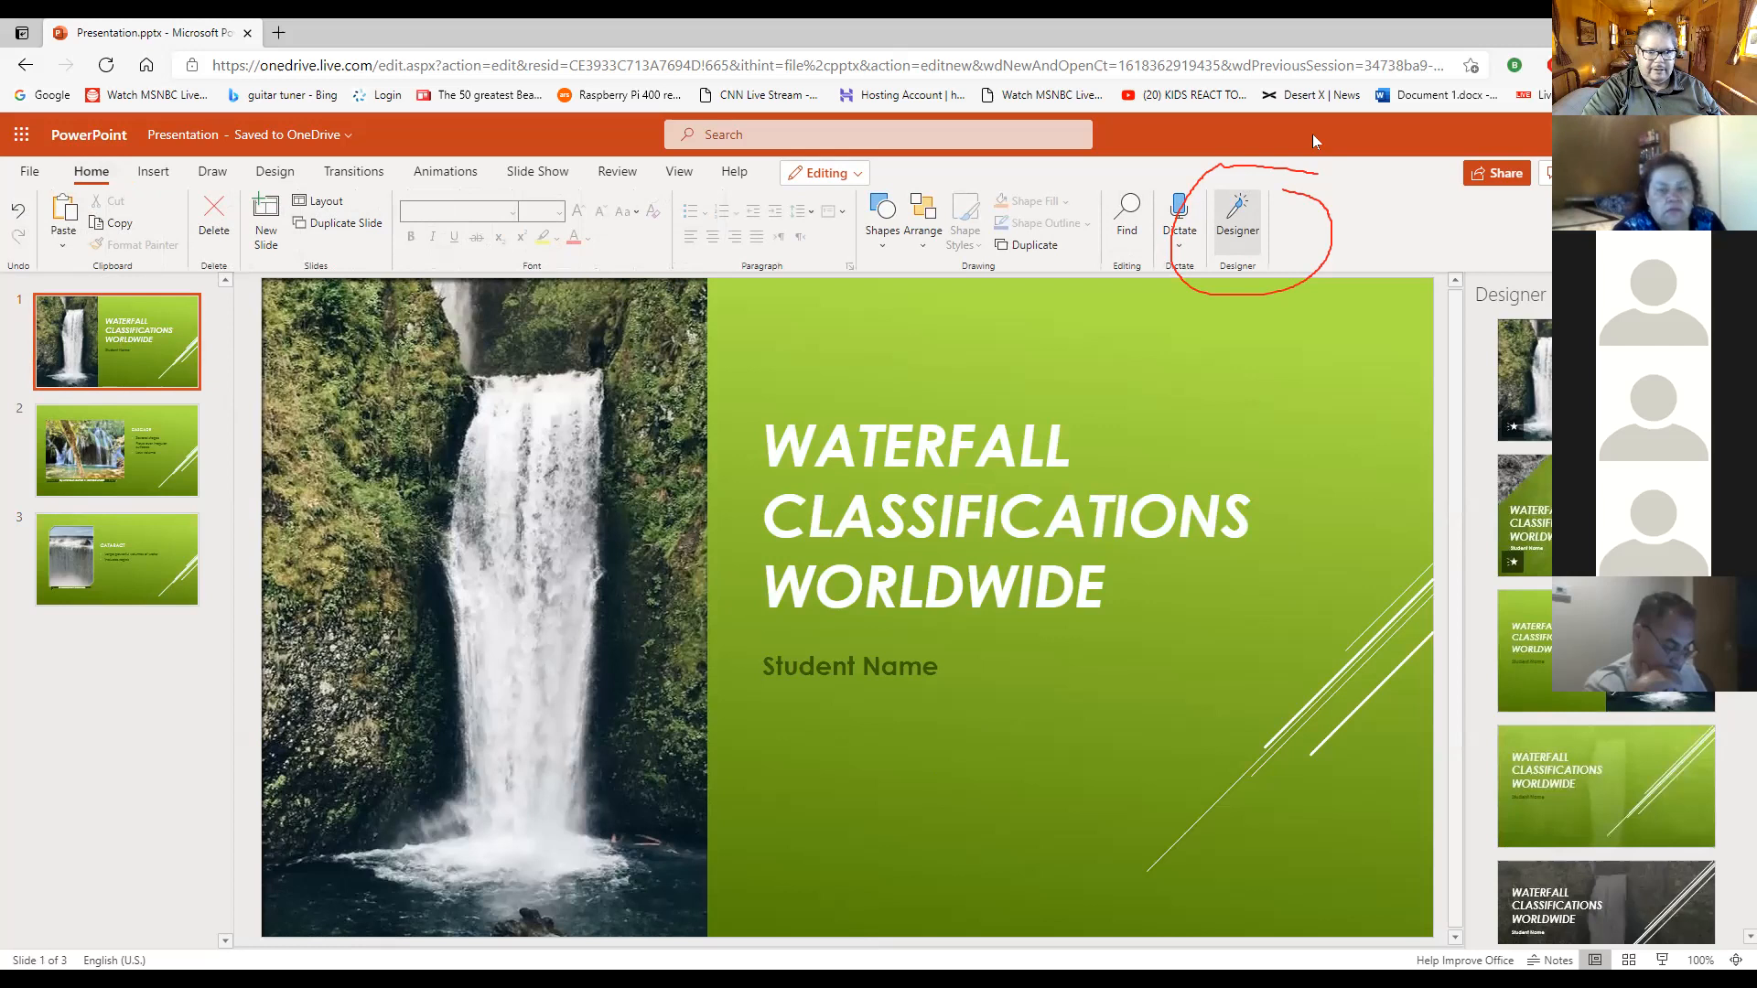
mouse_move(388, 215)
mouse_down()
mouse_move(285, 227)
mouse_move(376, 242)
mouse_move(386, 211)
mouse_up()
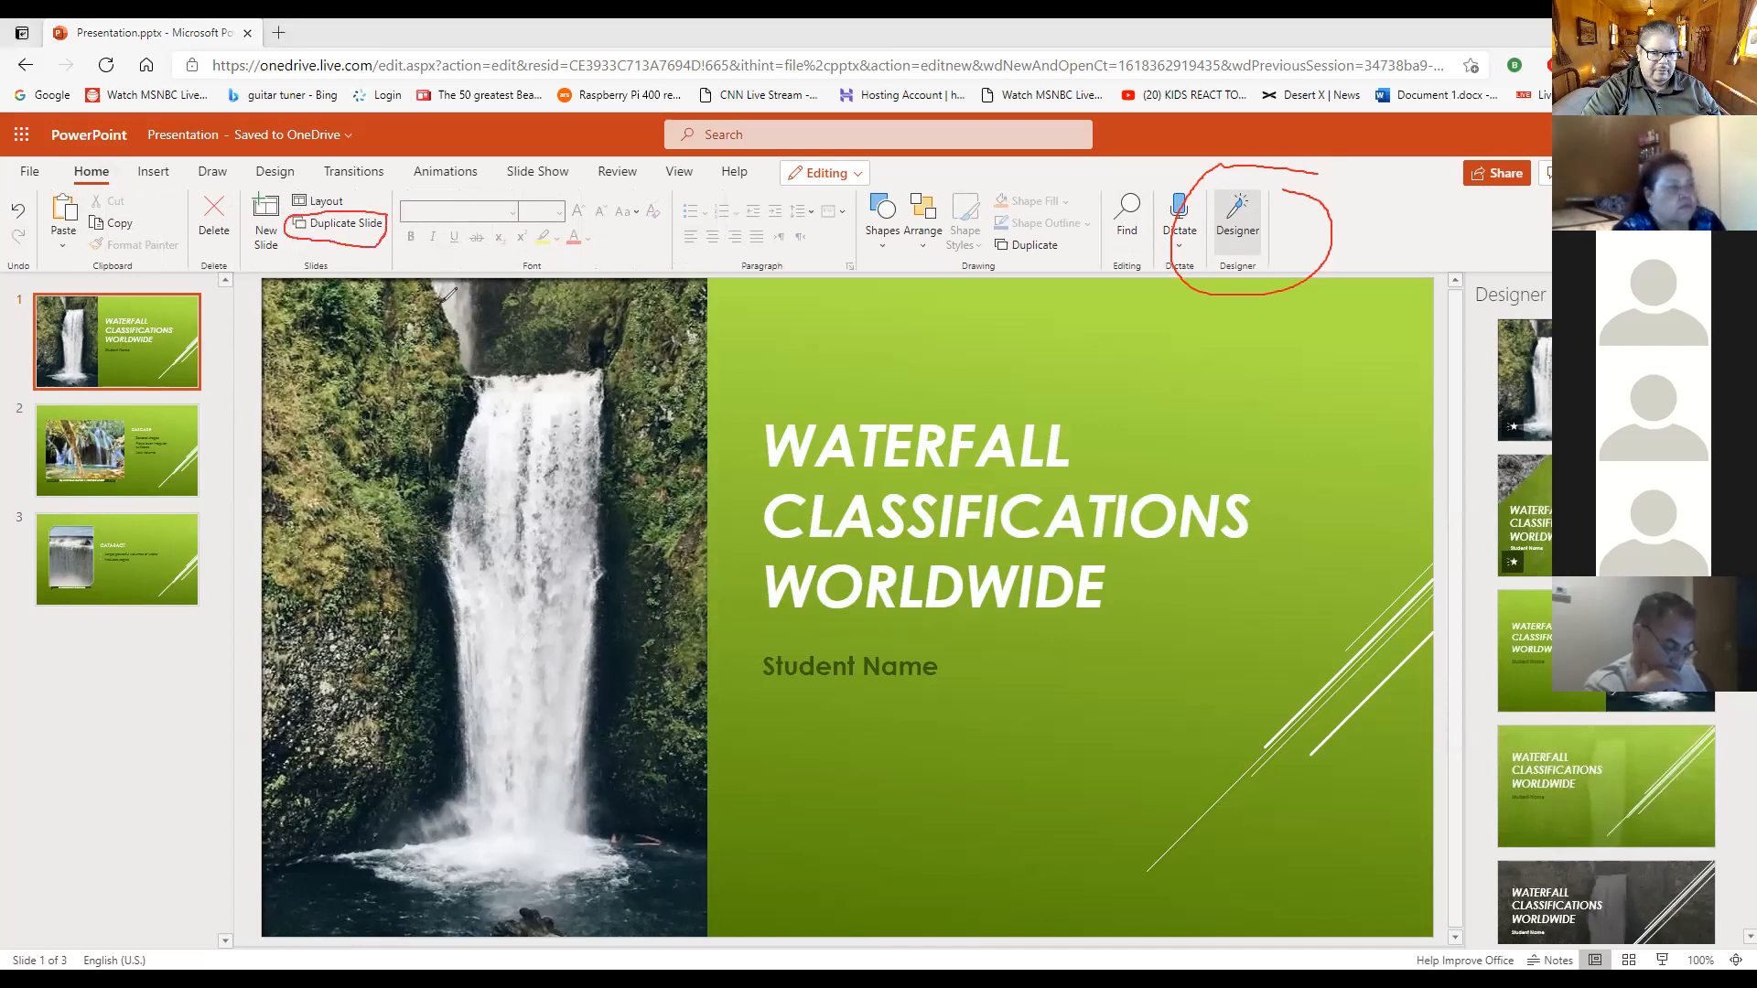
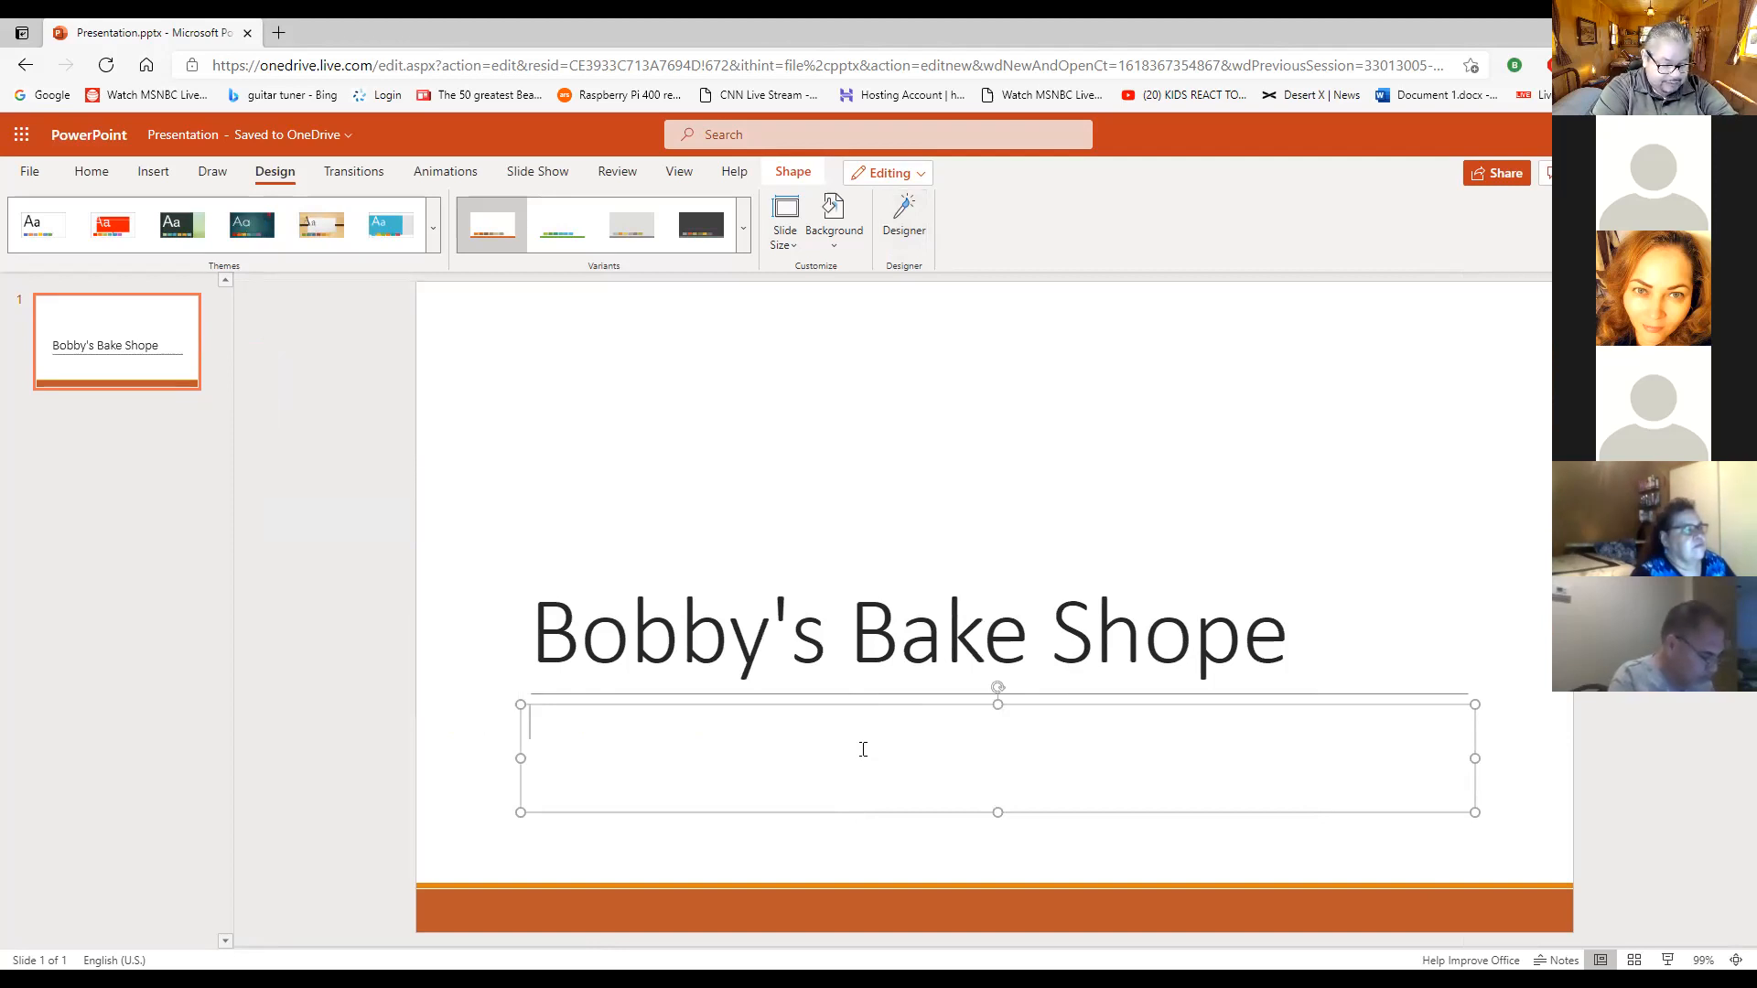
- Enter the bakery's street address and its town and country on two lines in the title slide's subtitle placeholder
text(123)
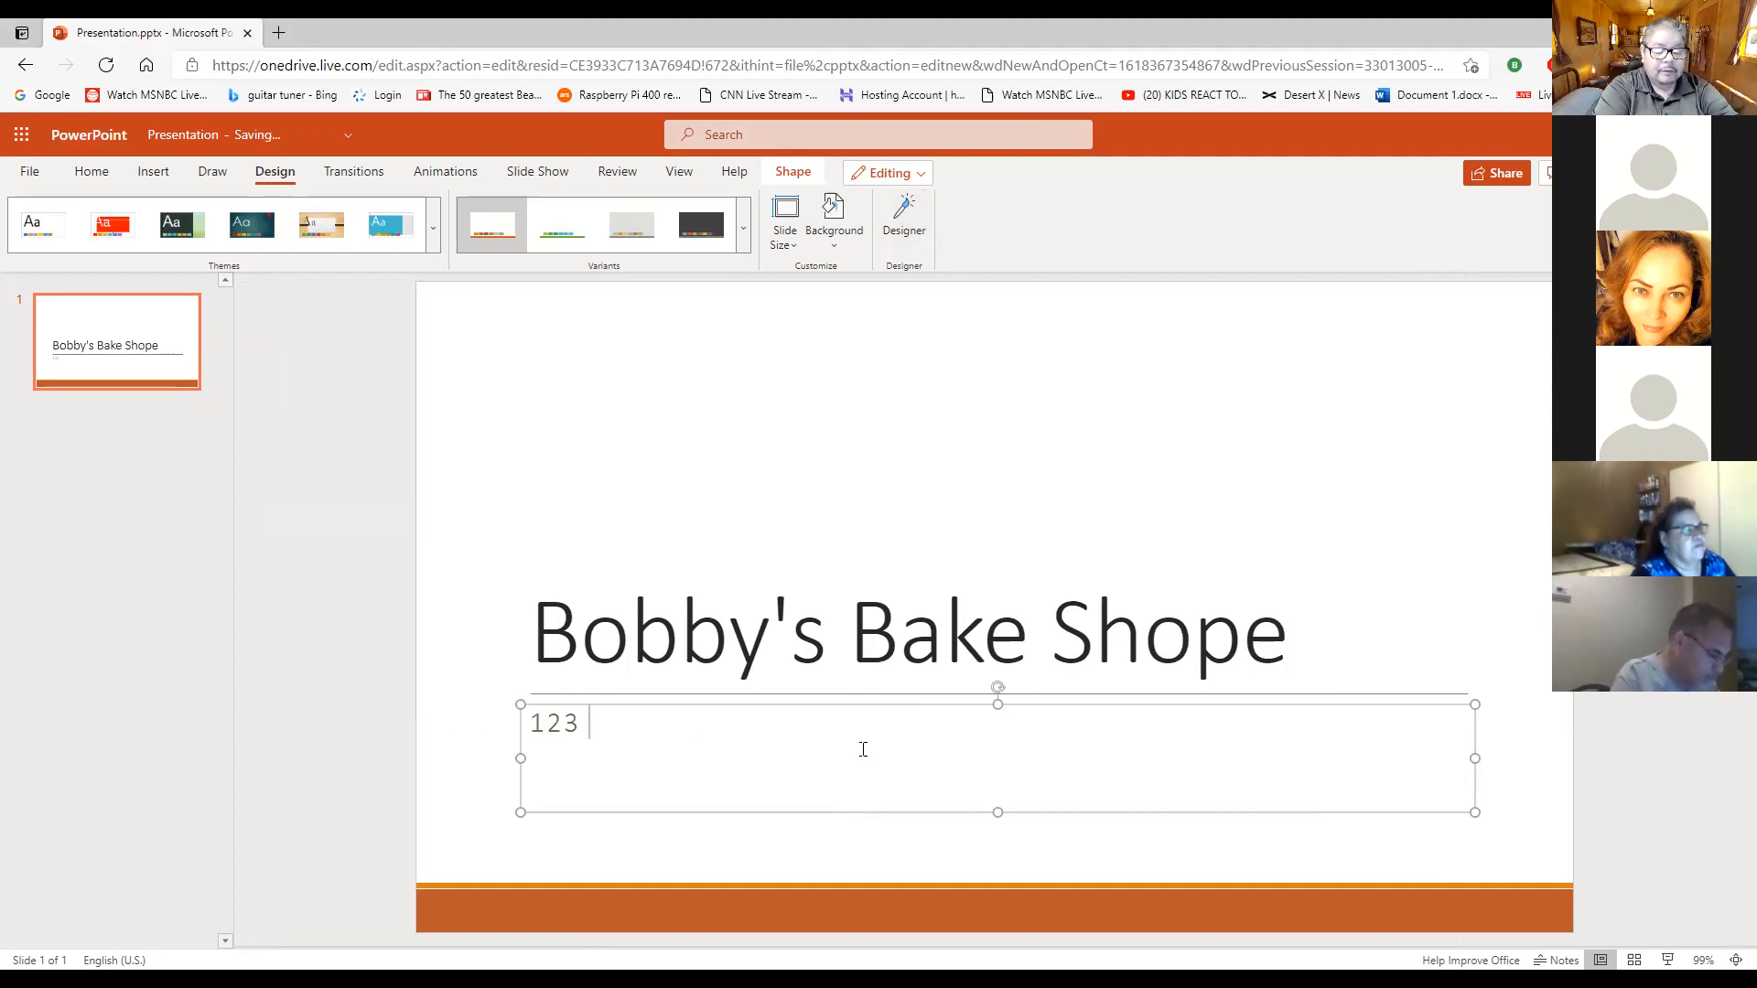
text( MA)
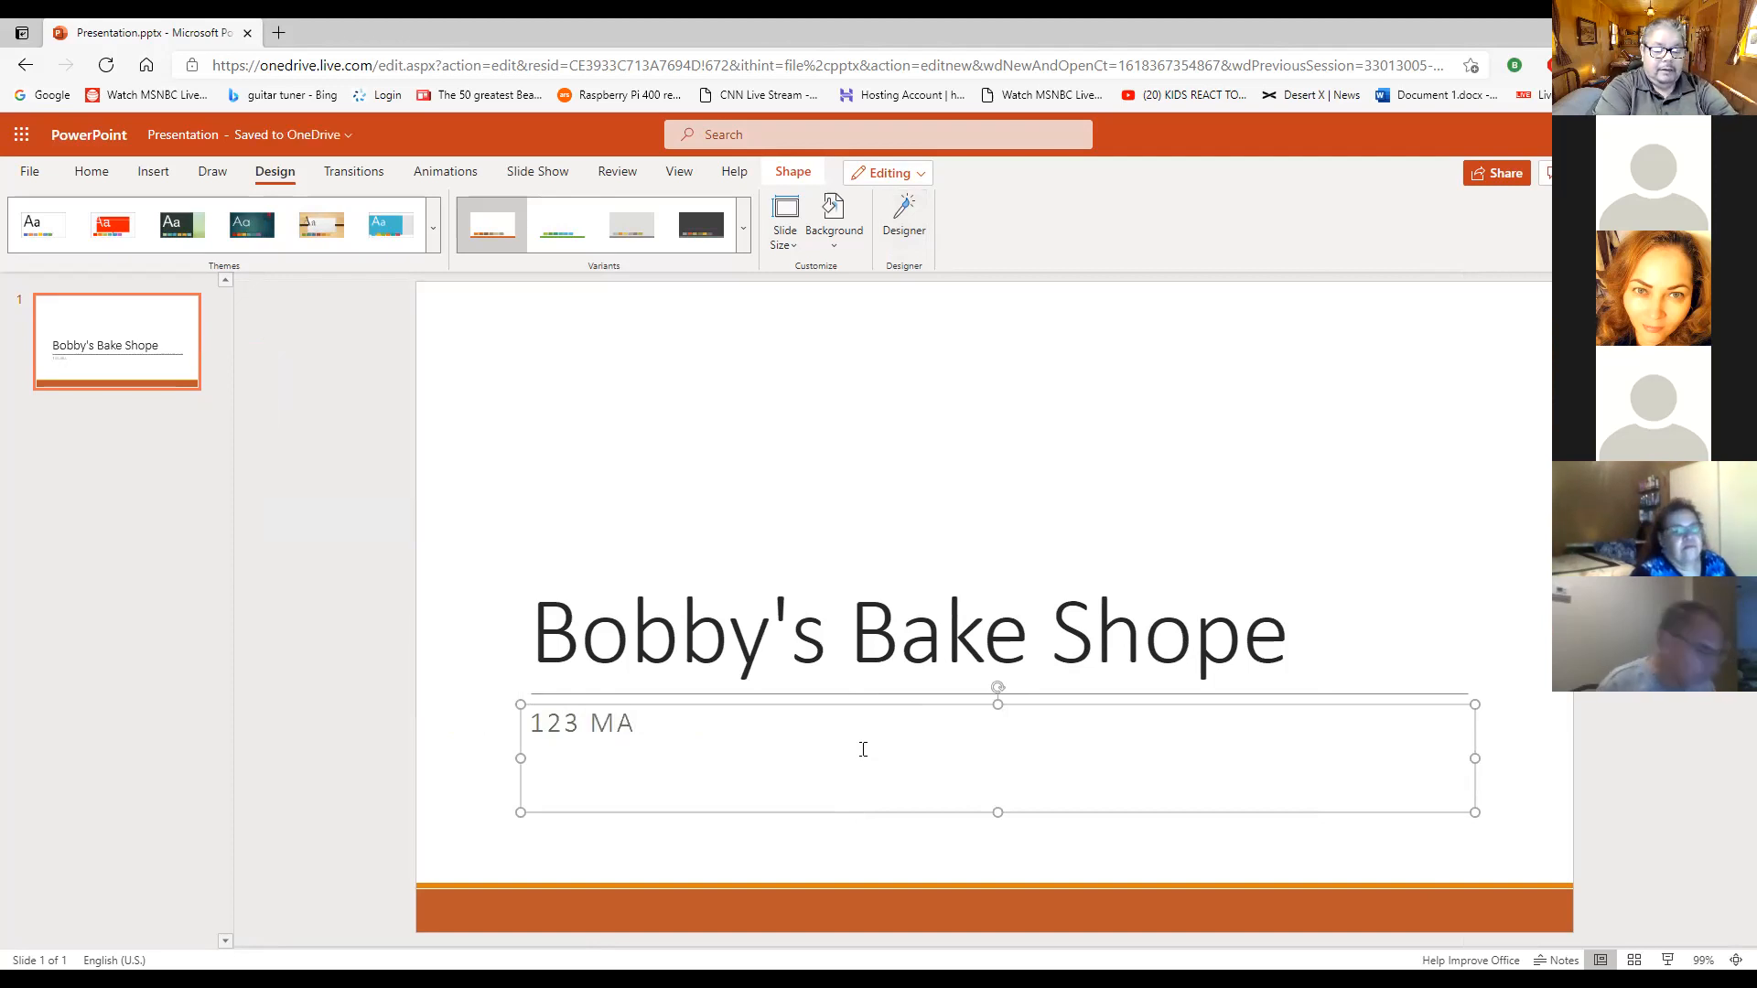
text(IN S)
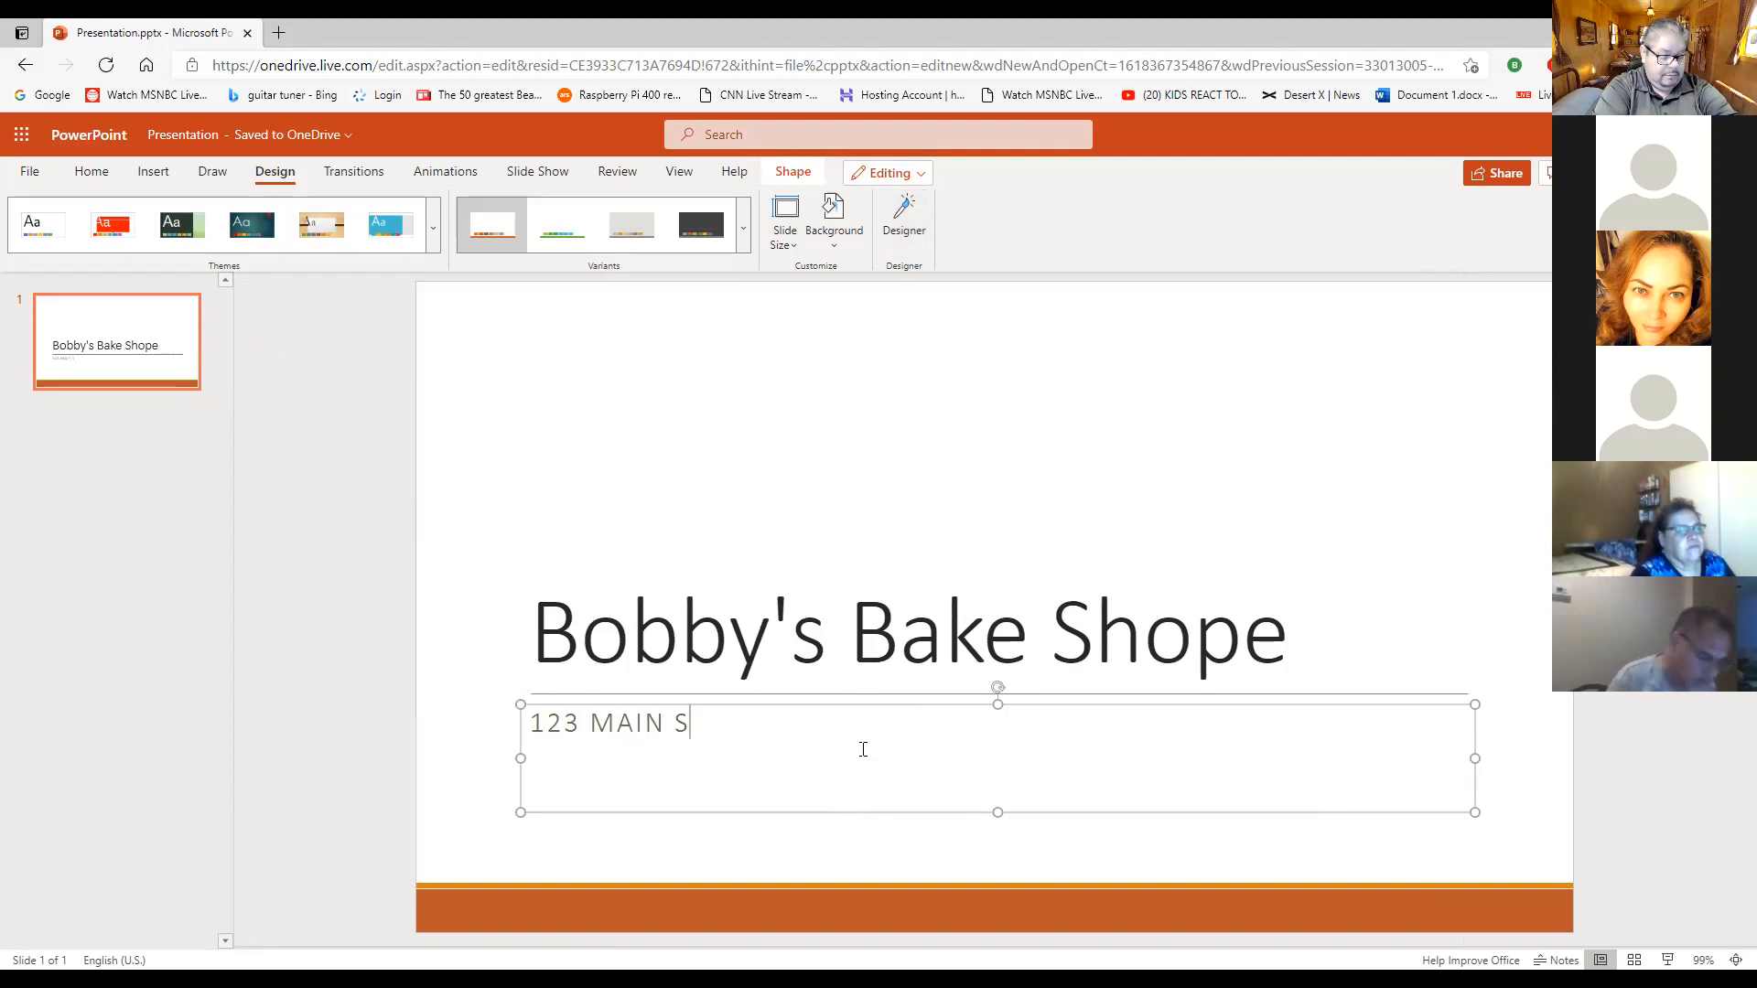
text(TREET)
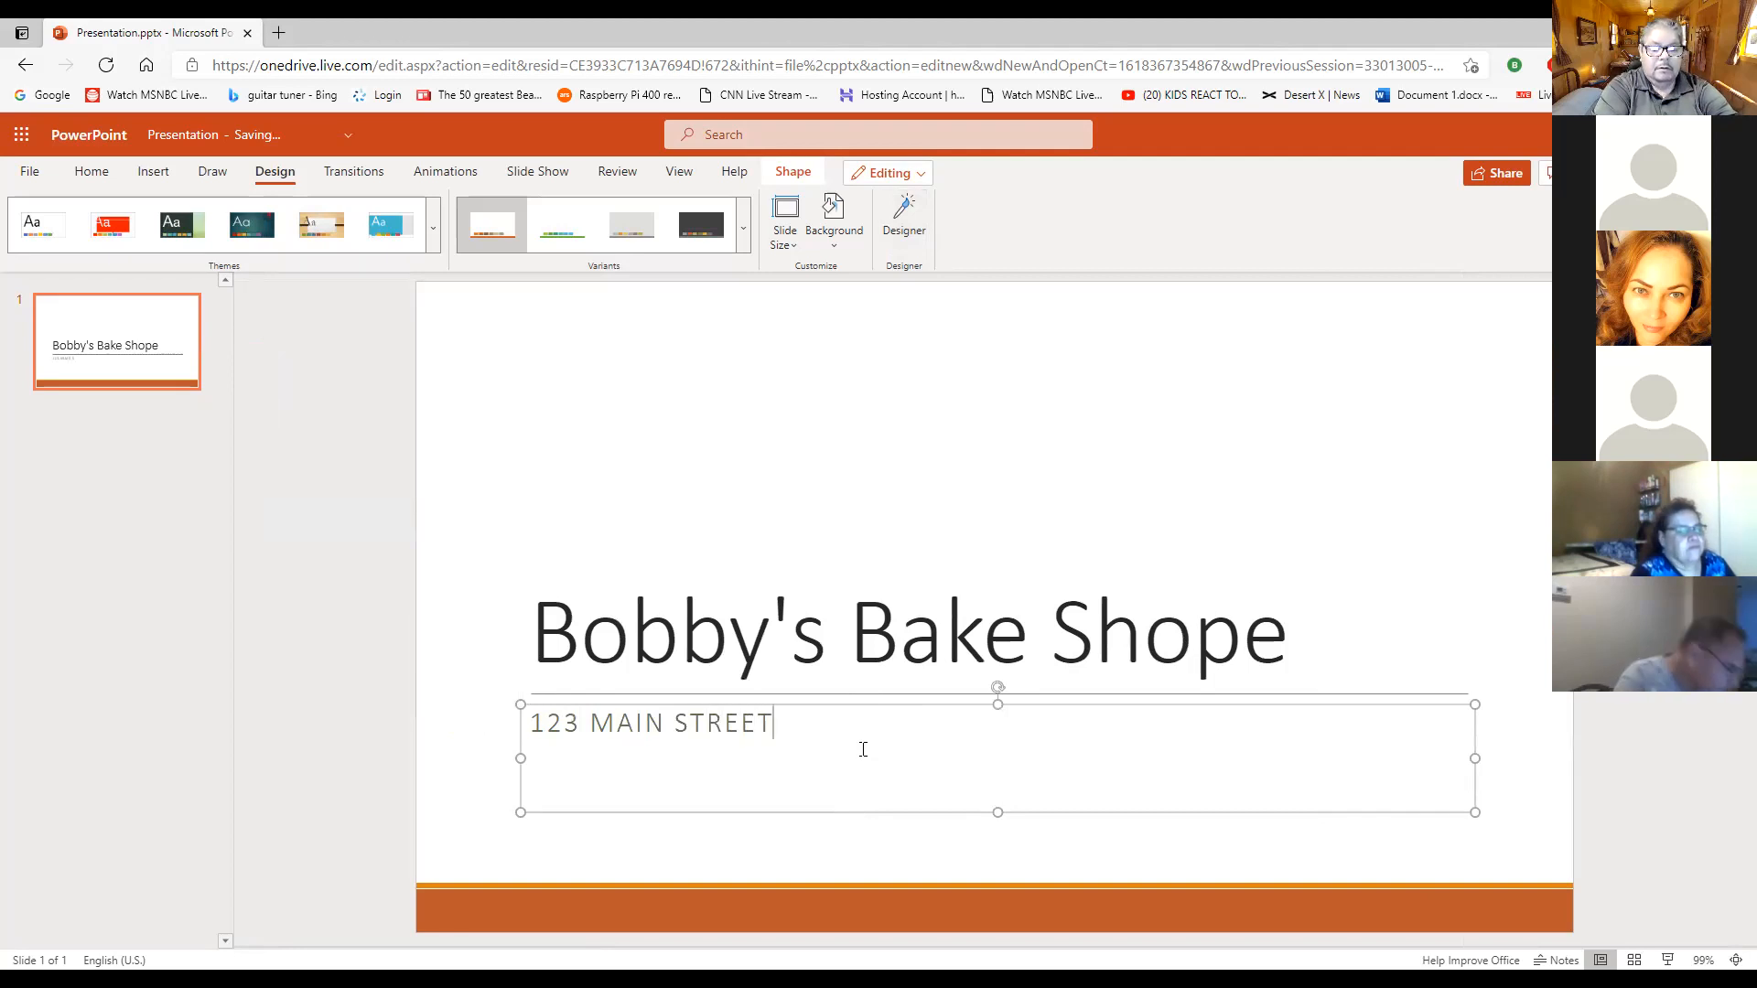
key(Return)
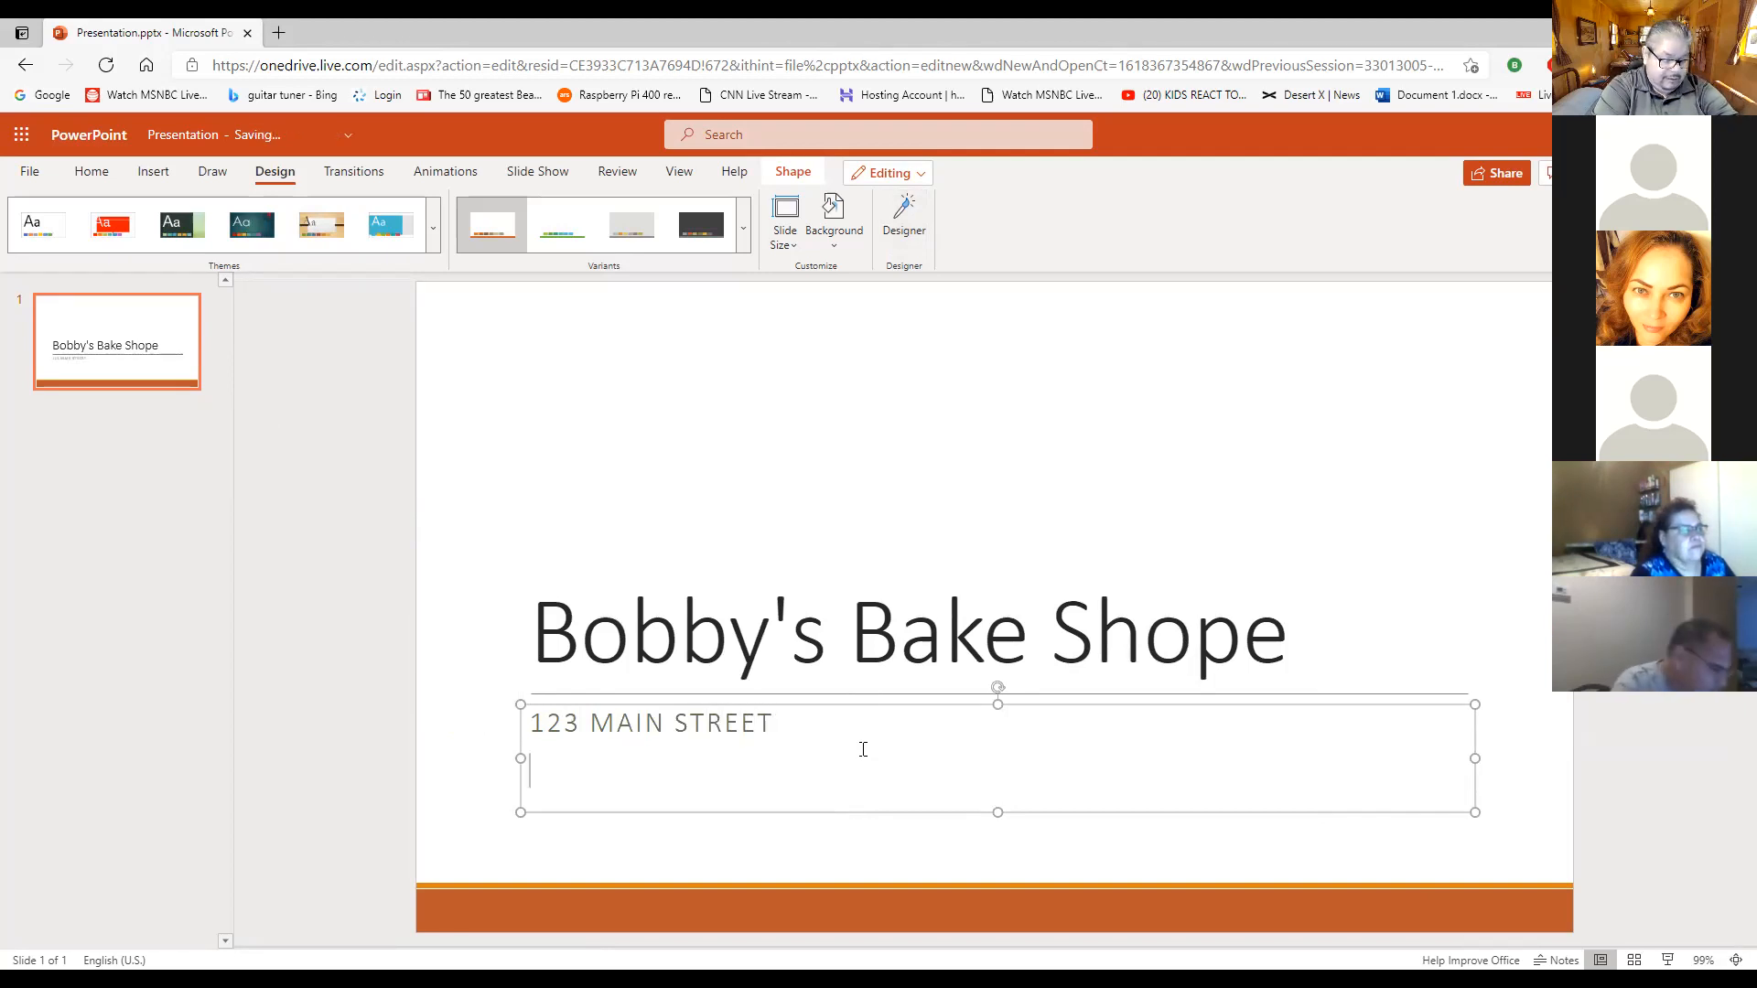
text(ANY)
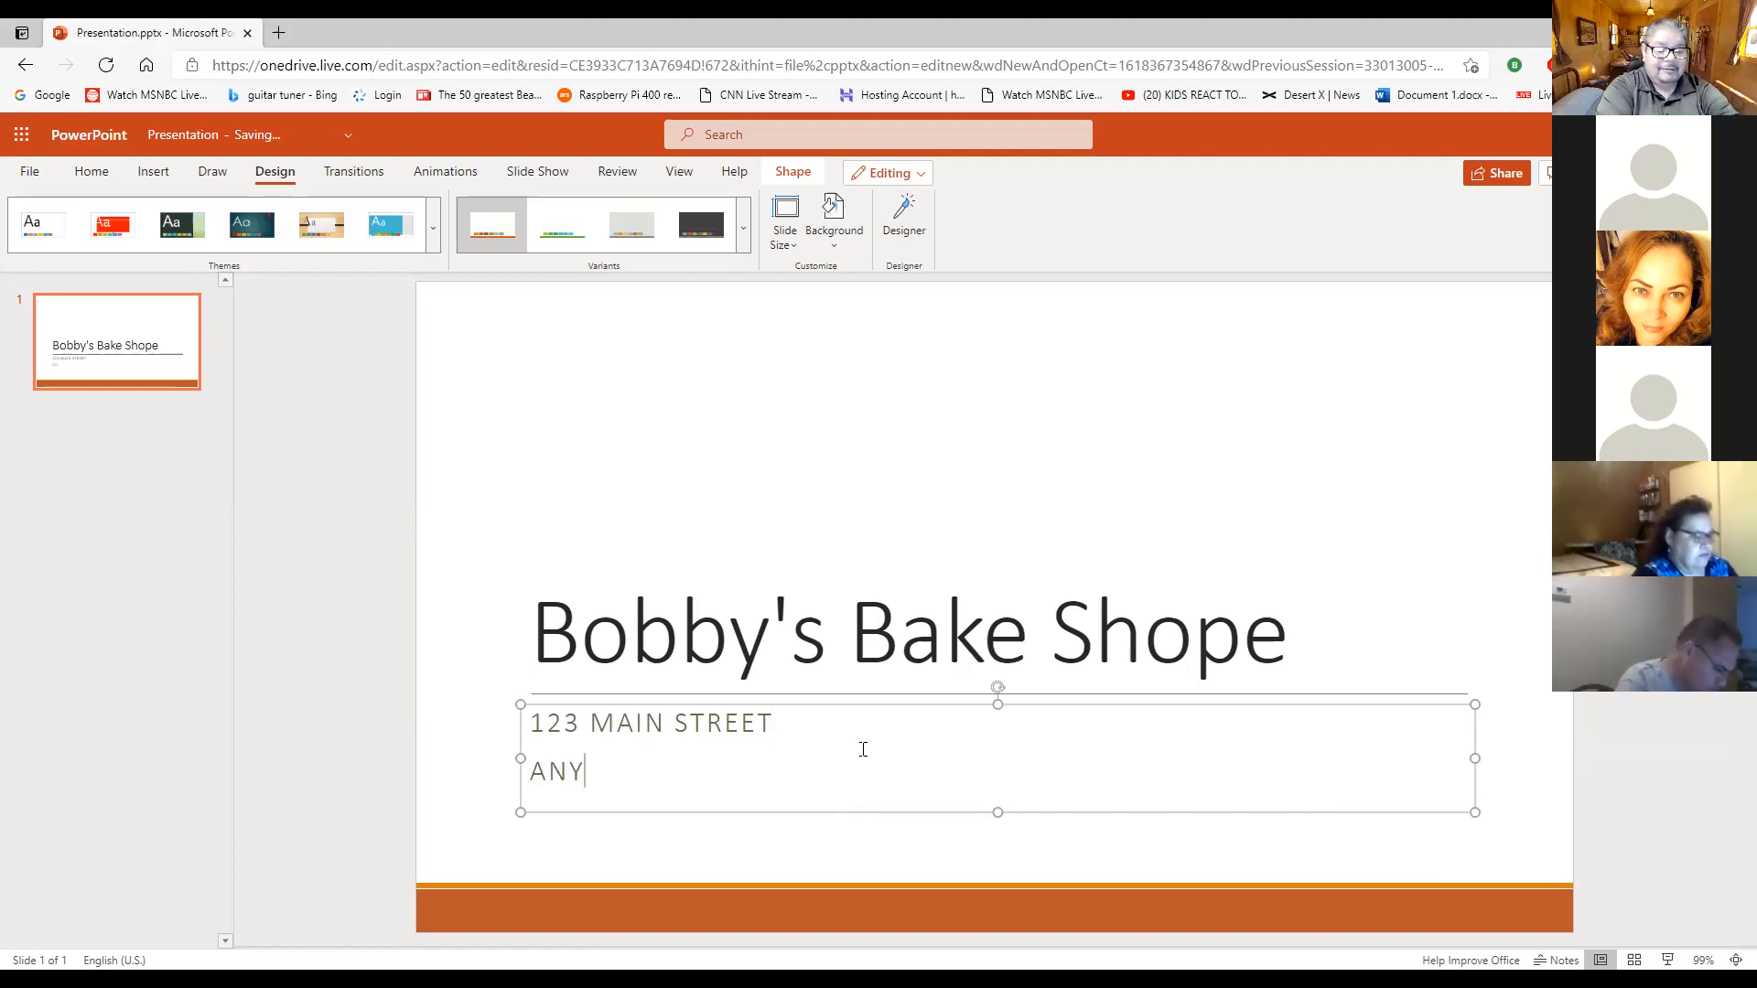
text(TOWN)
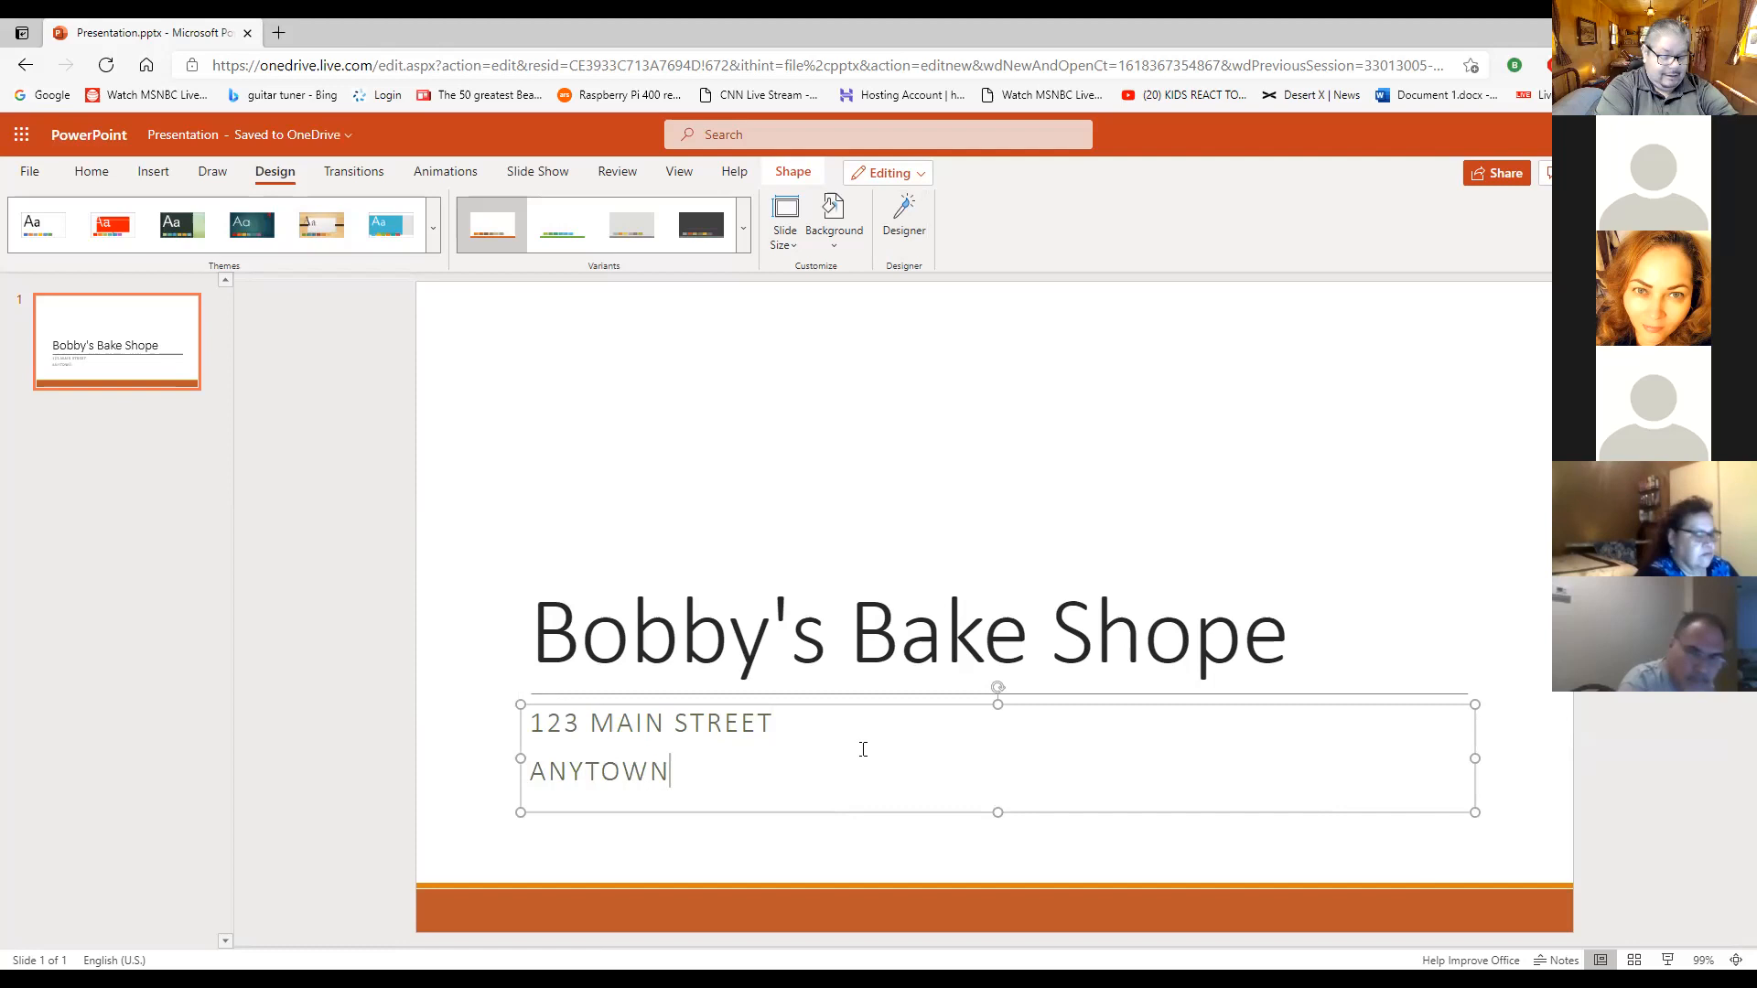
text(, USA)
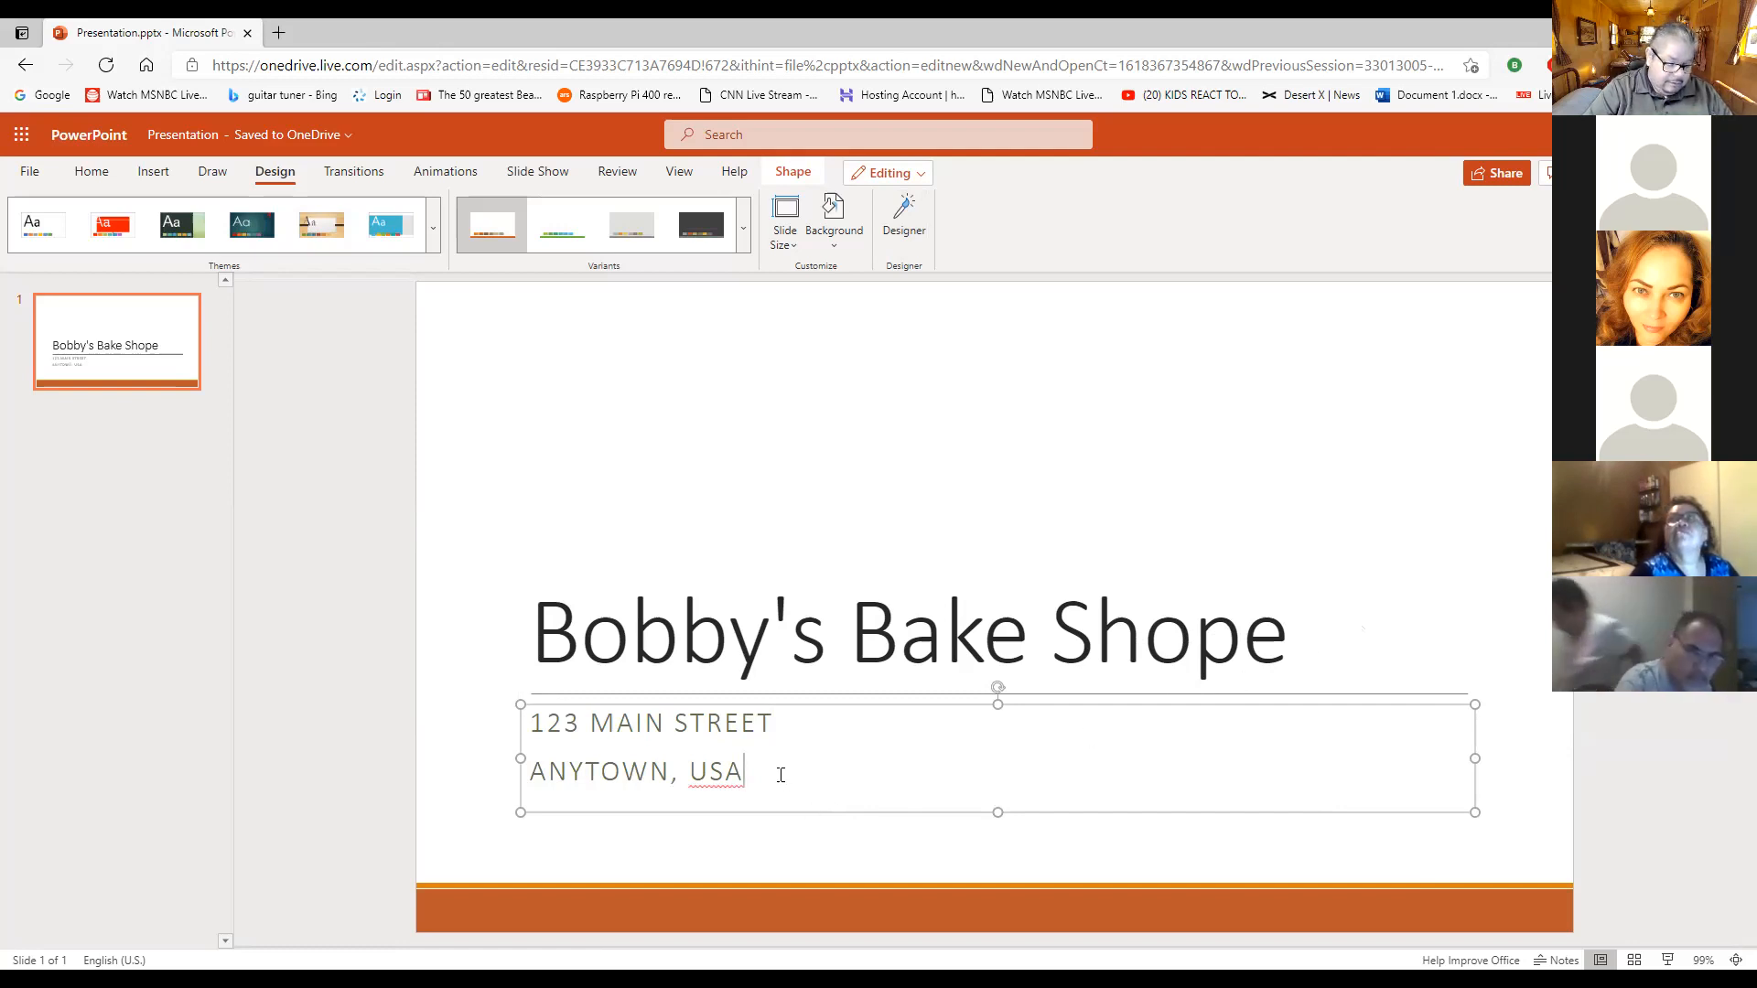
- Correct the flagged word in the subtitle's second line with the spelling suggestion "USA" and deselect the placeholder
click(714, 771)
click(727, 773)
right_click(728, 773)
click(751, 766)
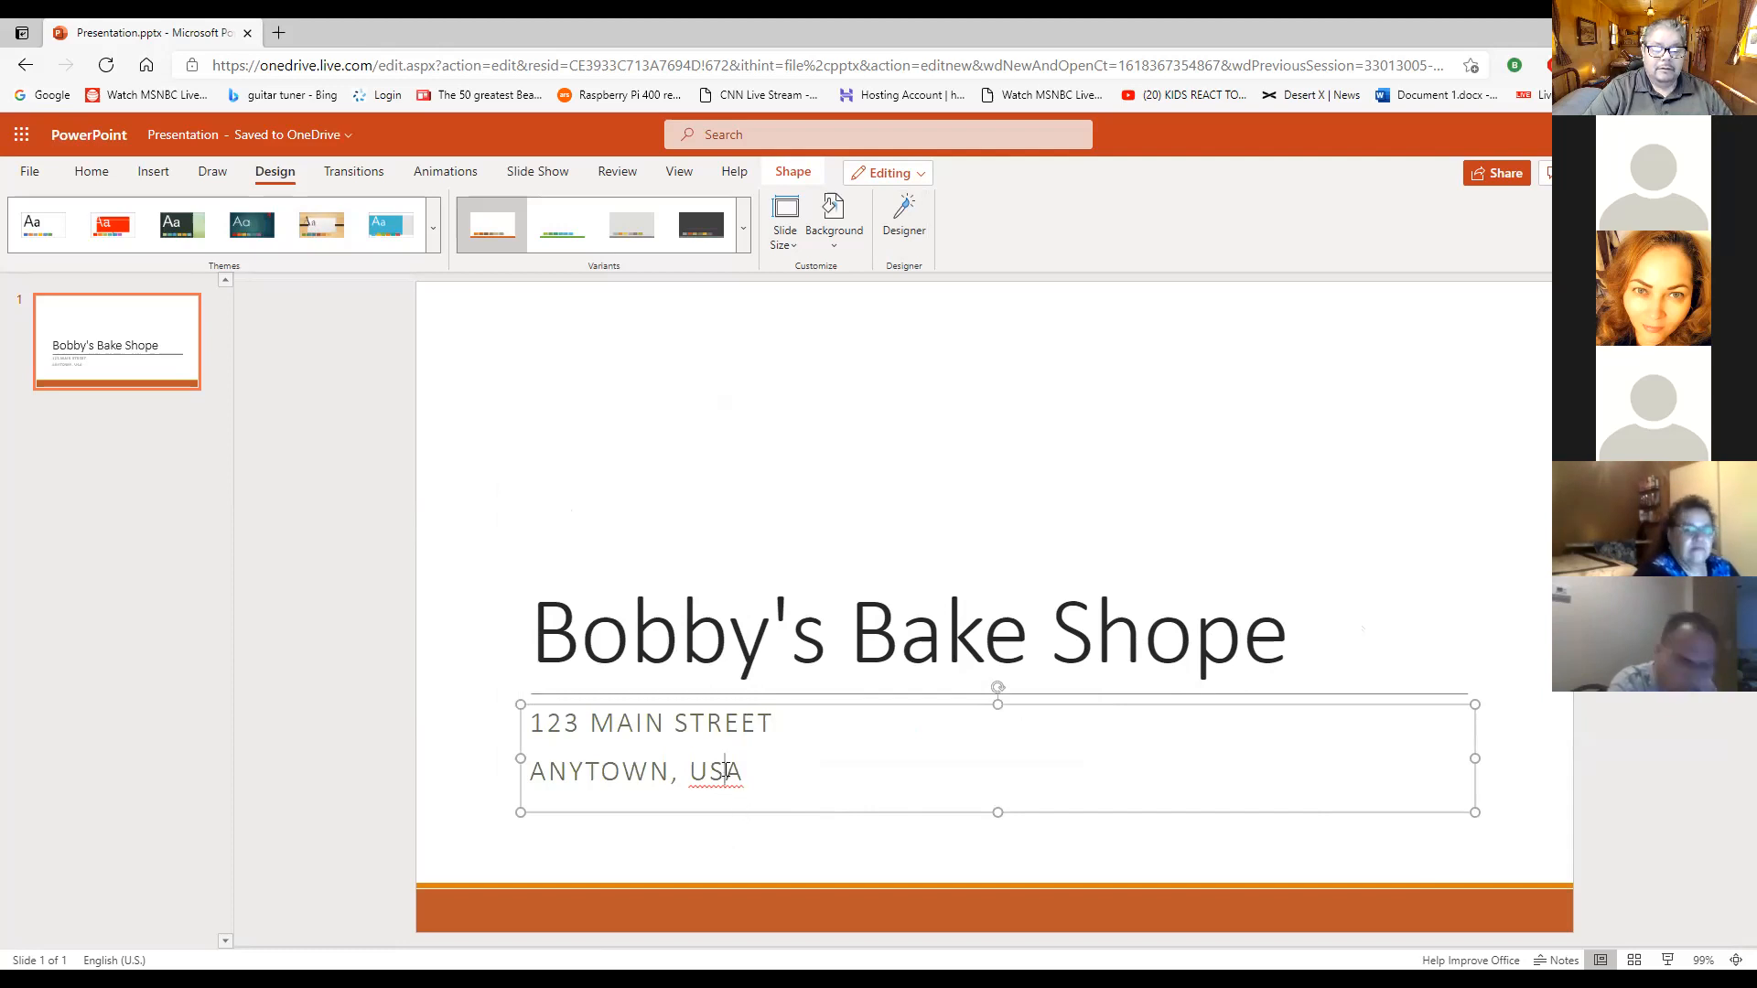
right_click(725, 773)
mouse_move(712, 419)
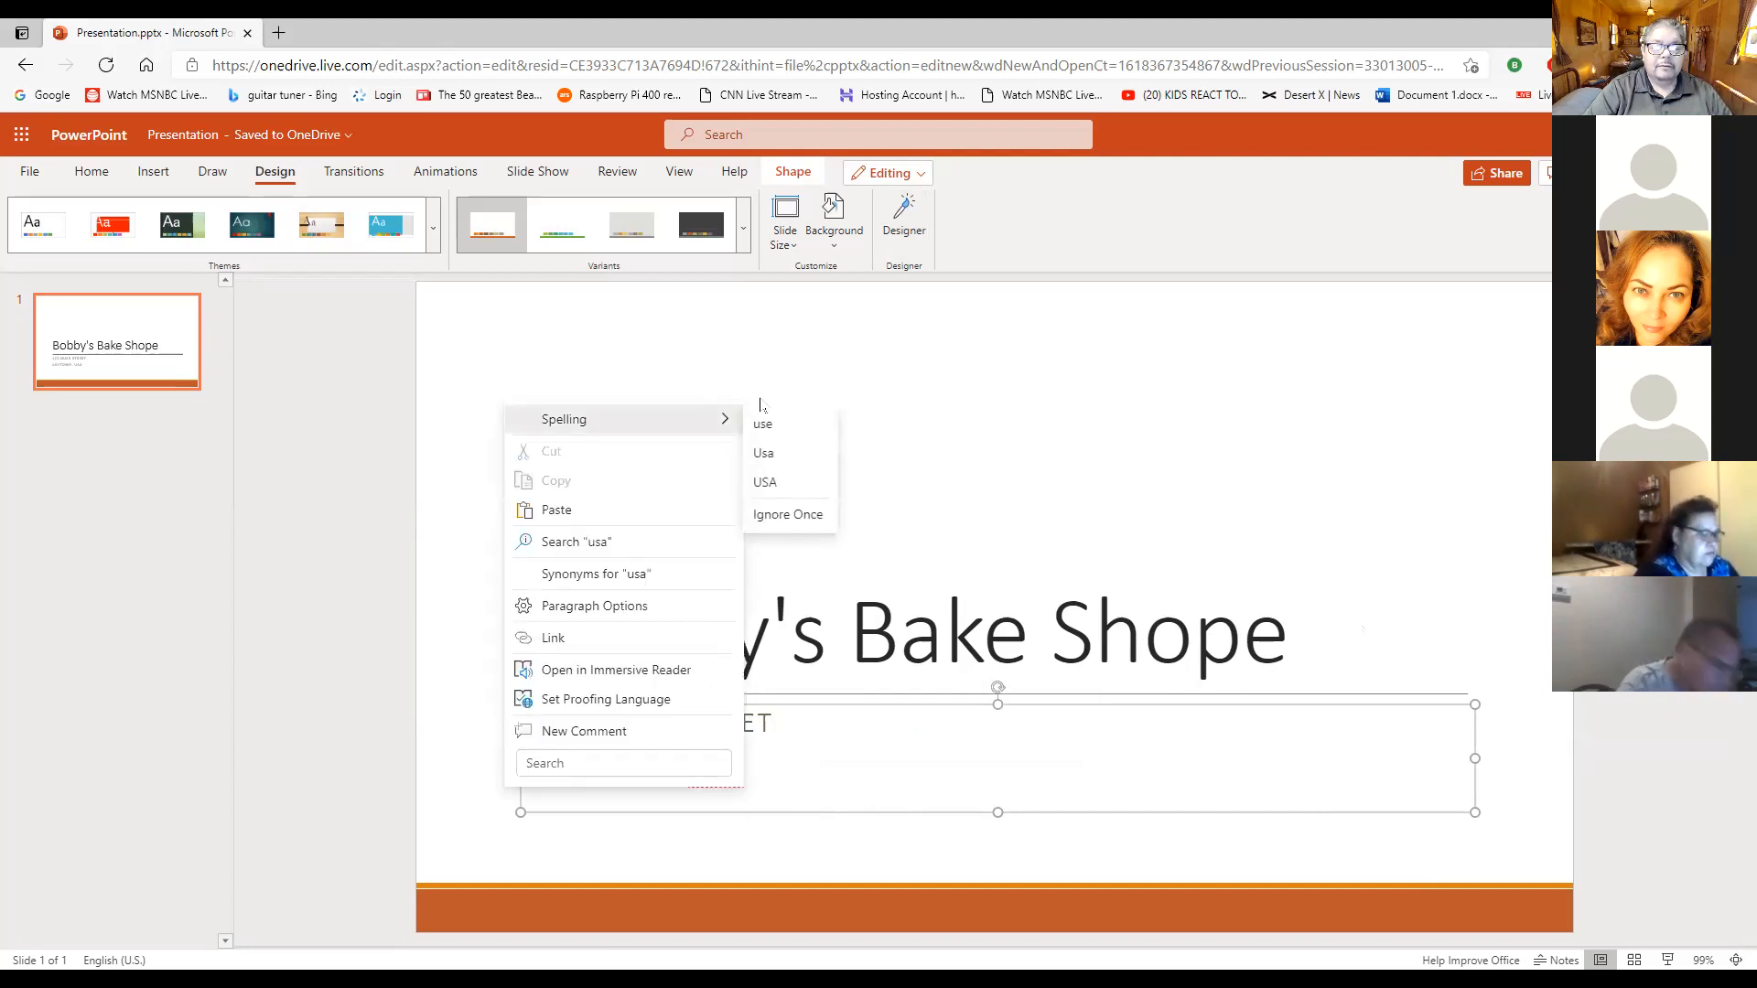
click(793, 481)
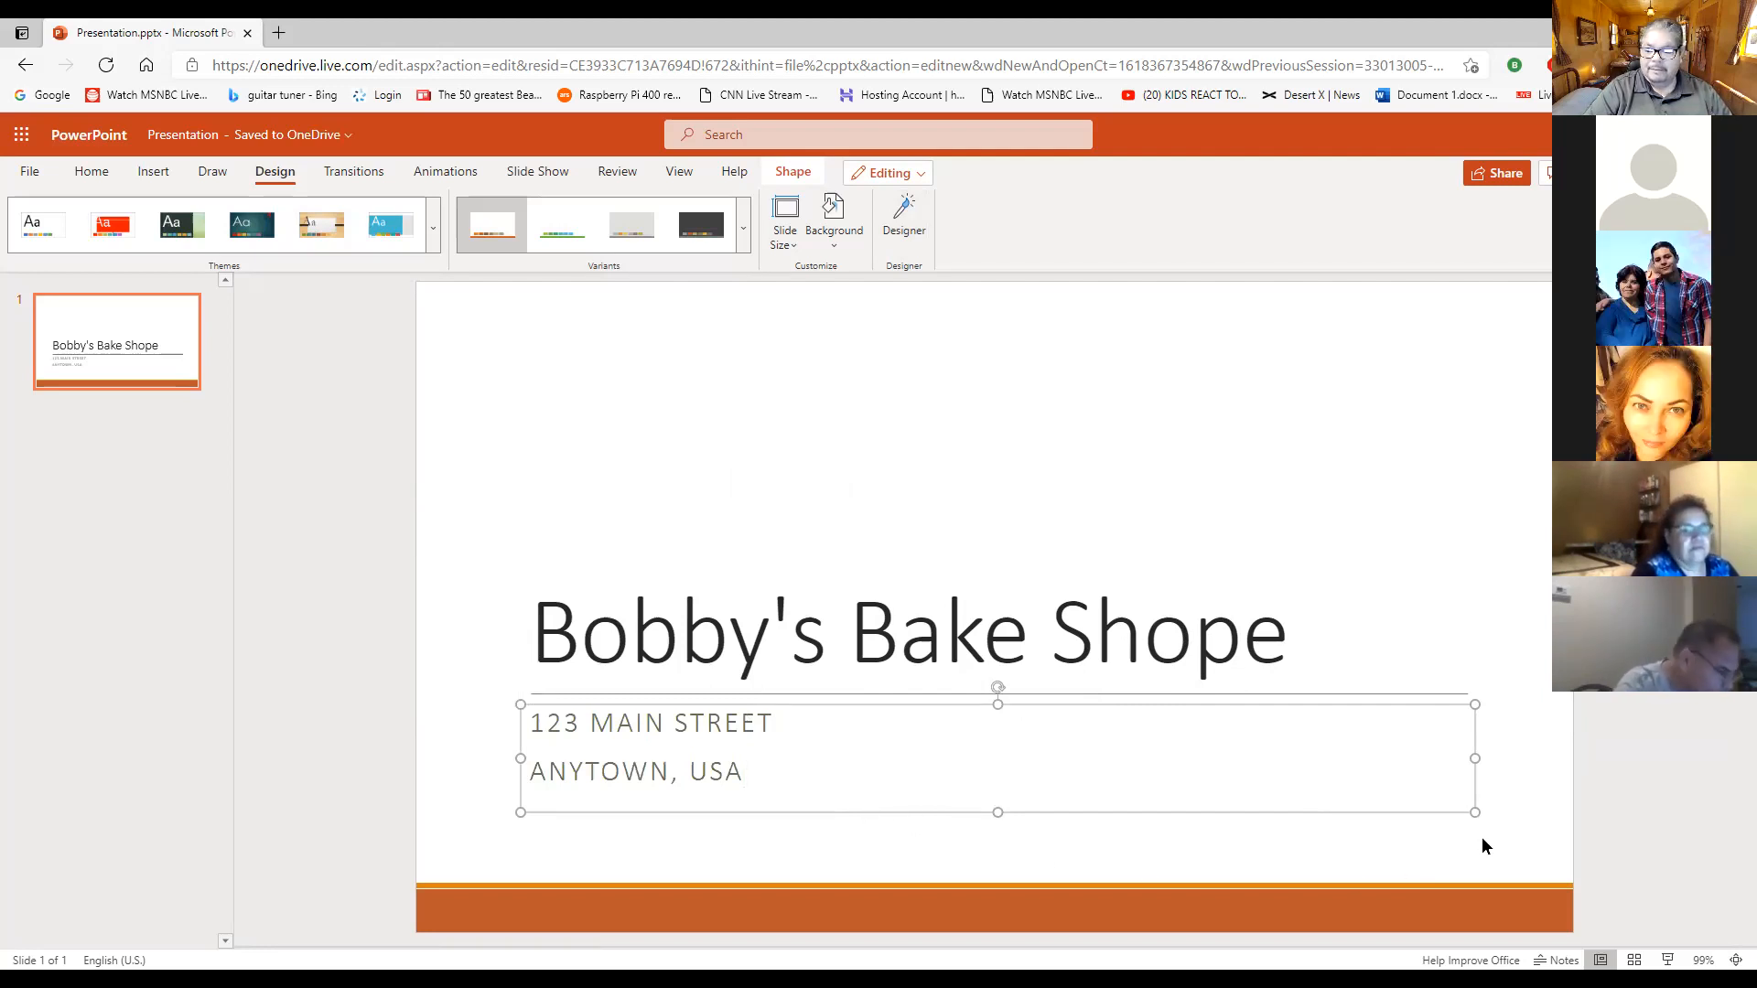
click(1499, 586)
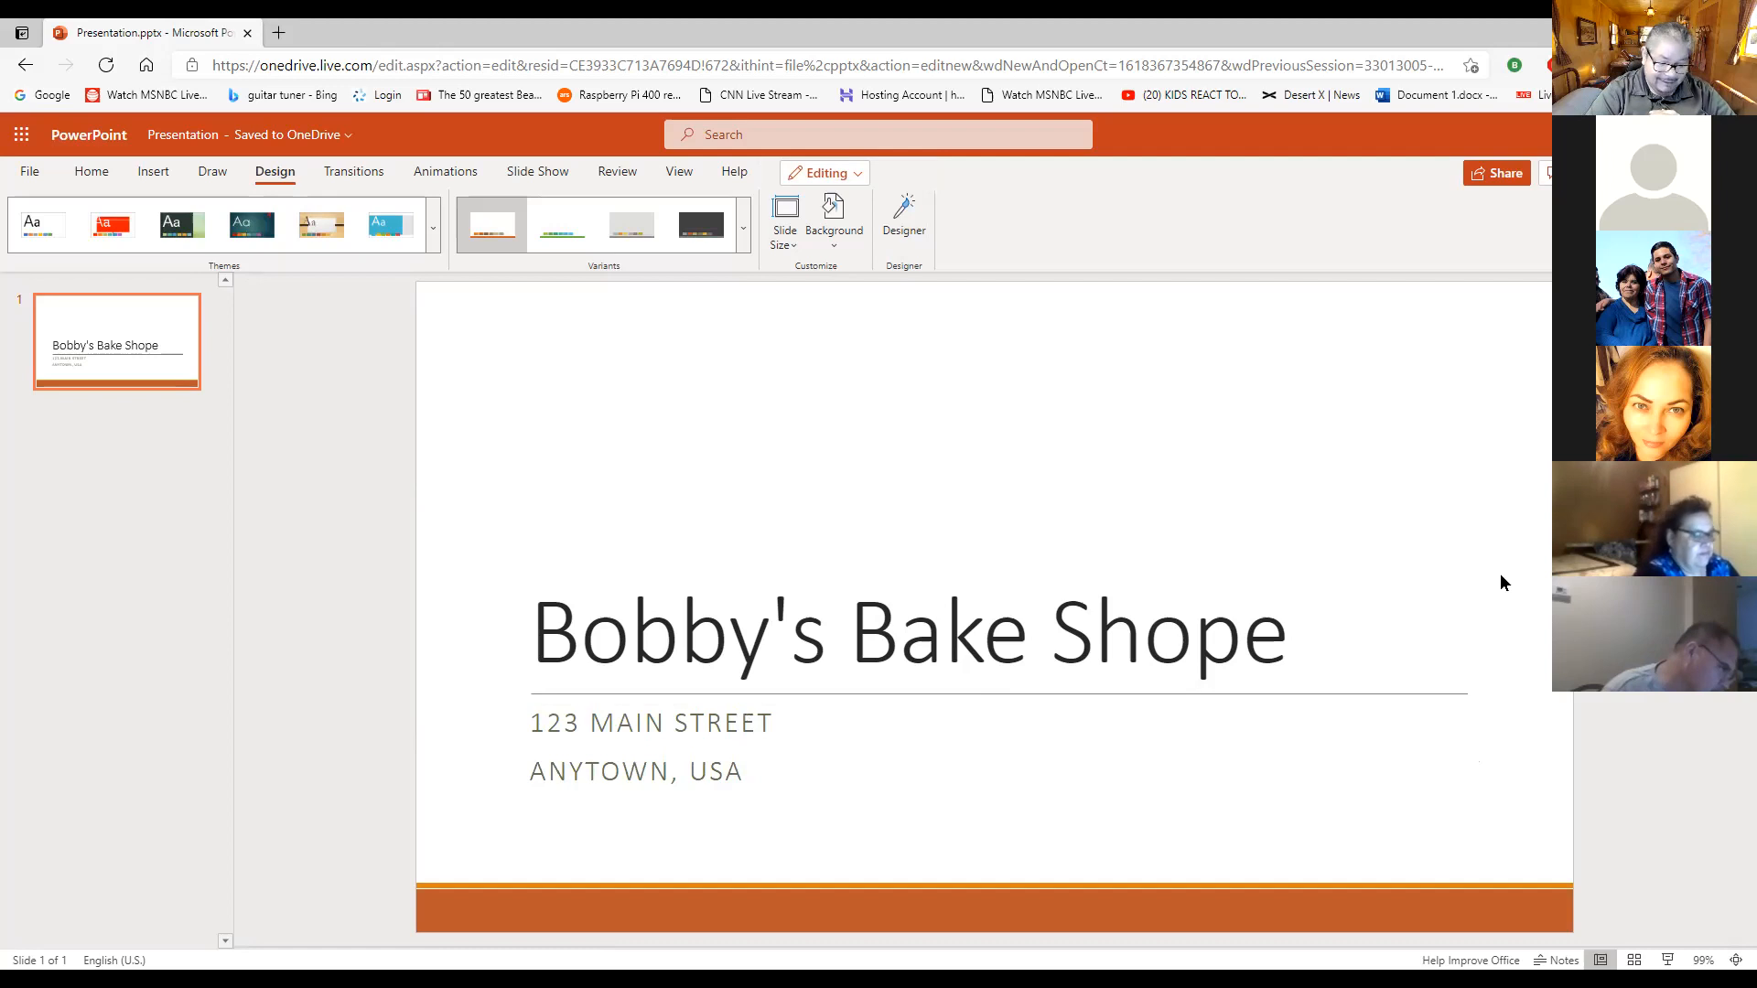
- Replace the town and country in the subtitle's second line with the bakery's city and state abbreviation
double_click(626, 776)
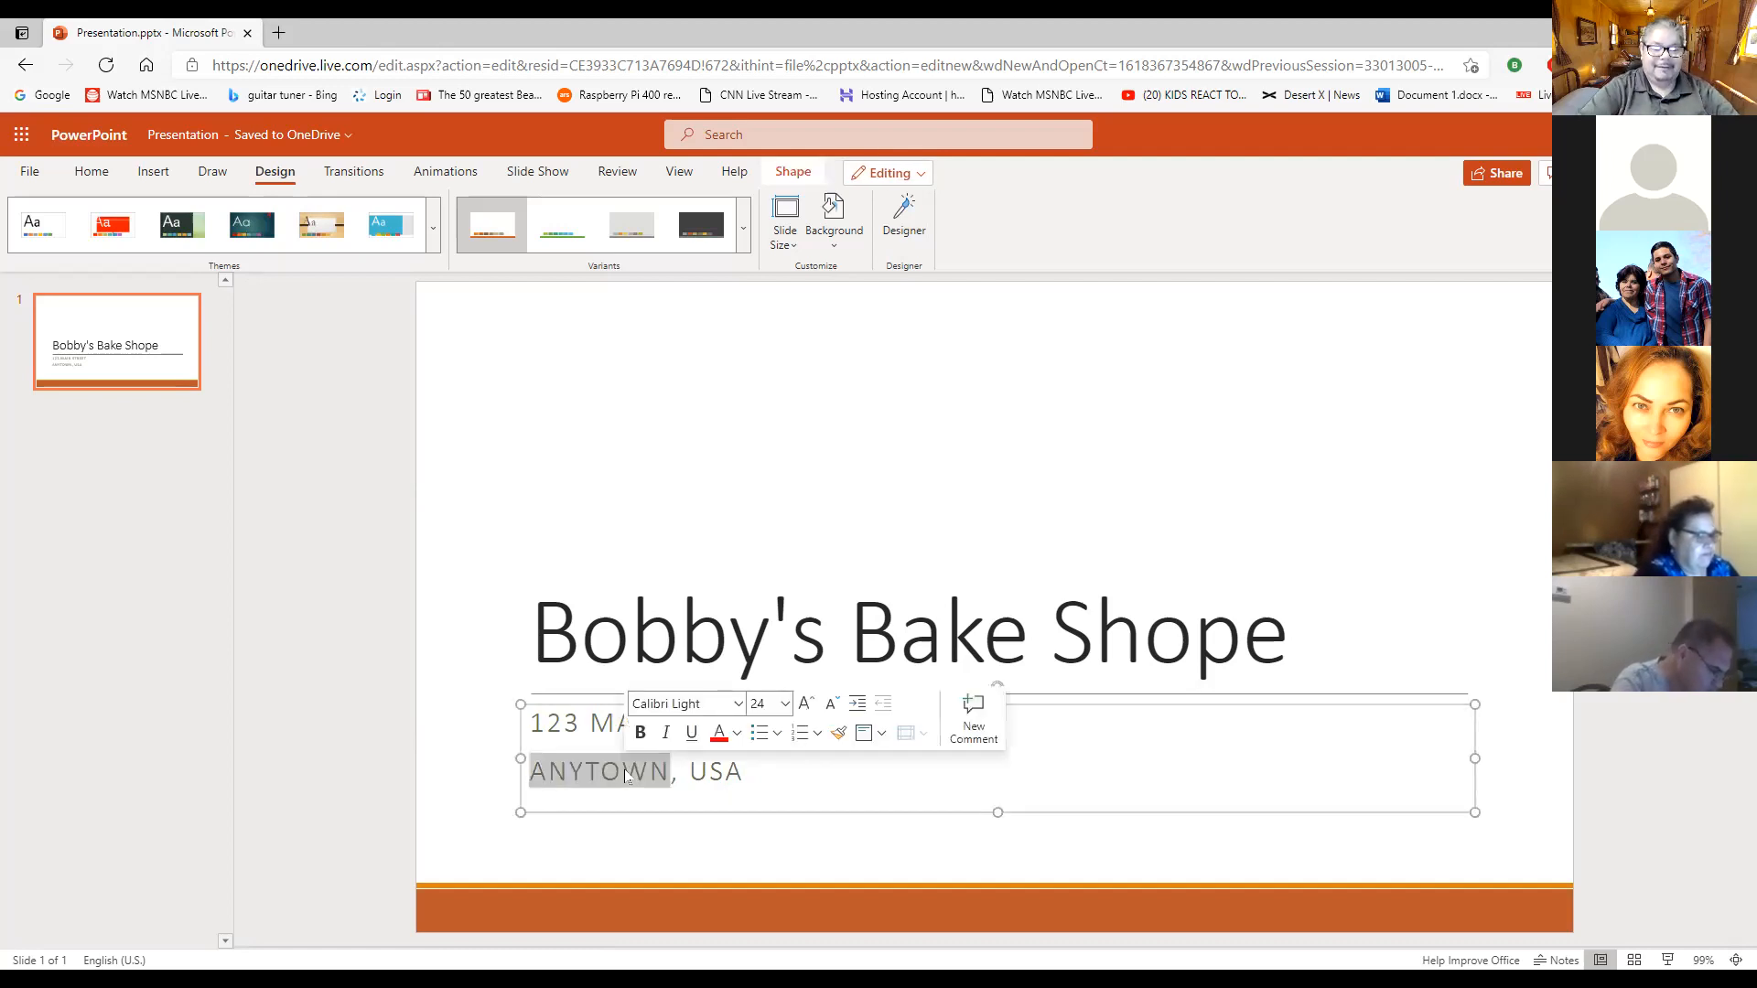
text(IND)
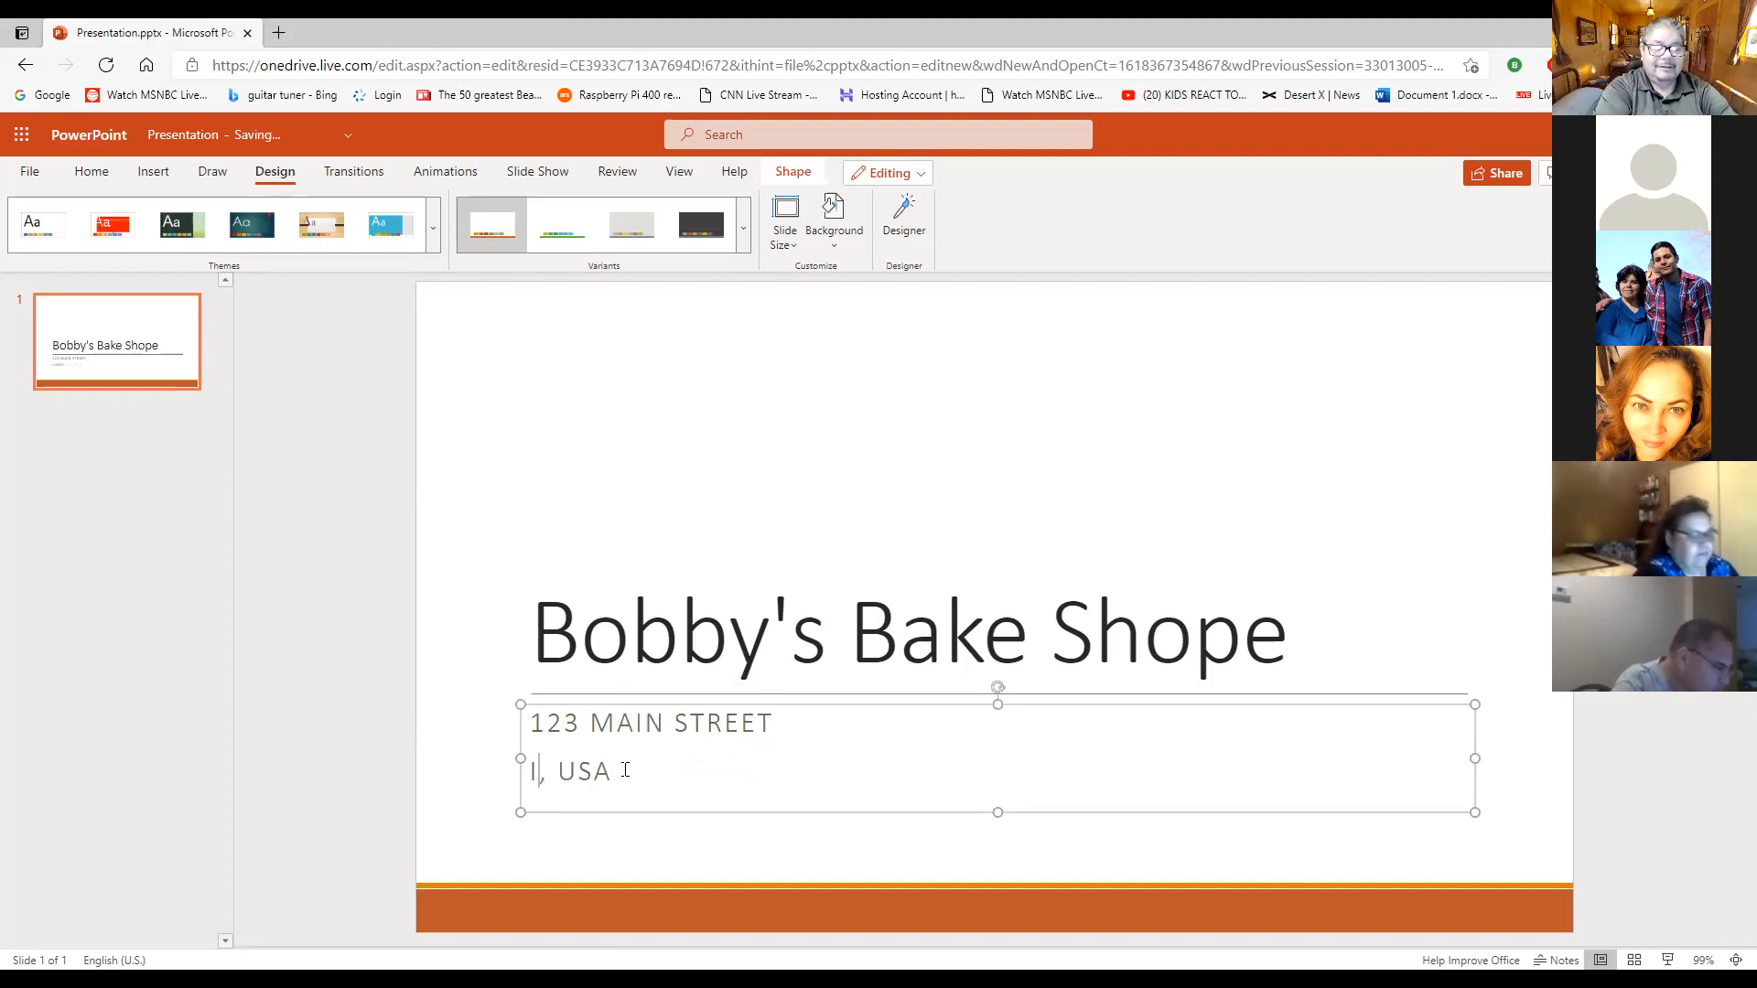
text(IO)
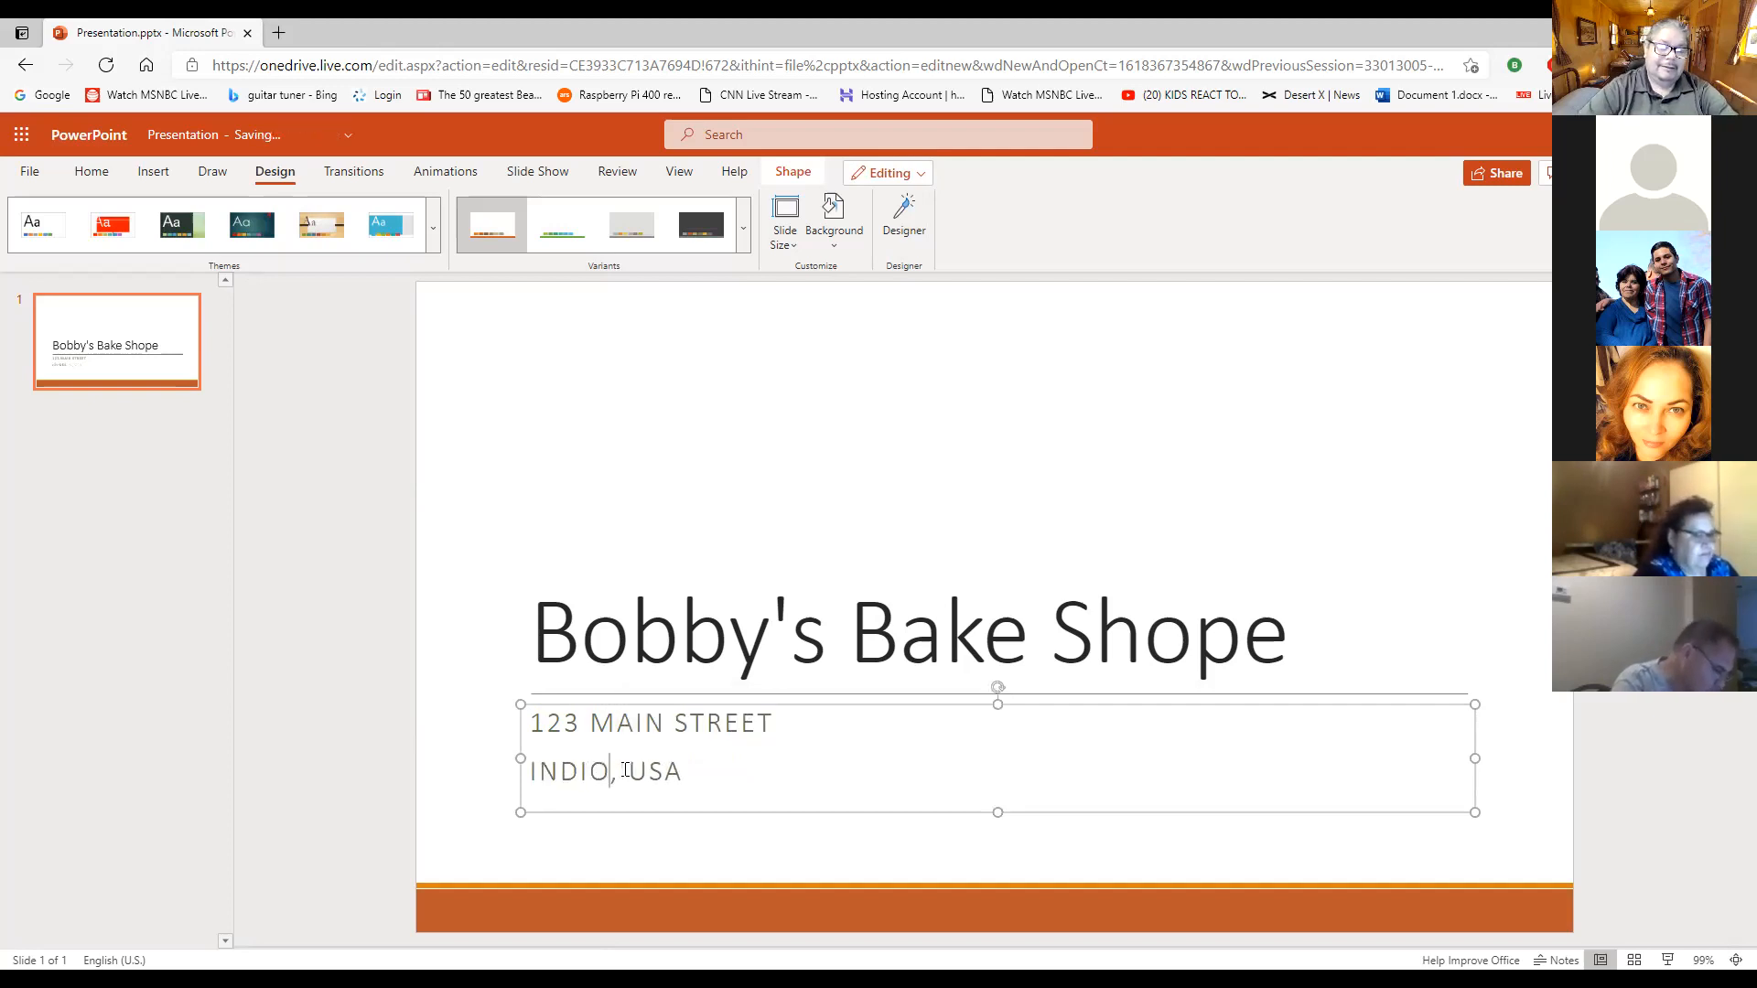
double_click(684, 773)
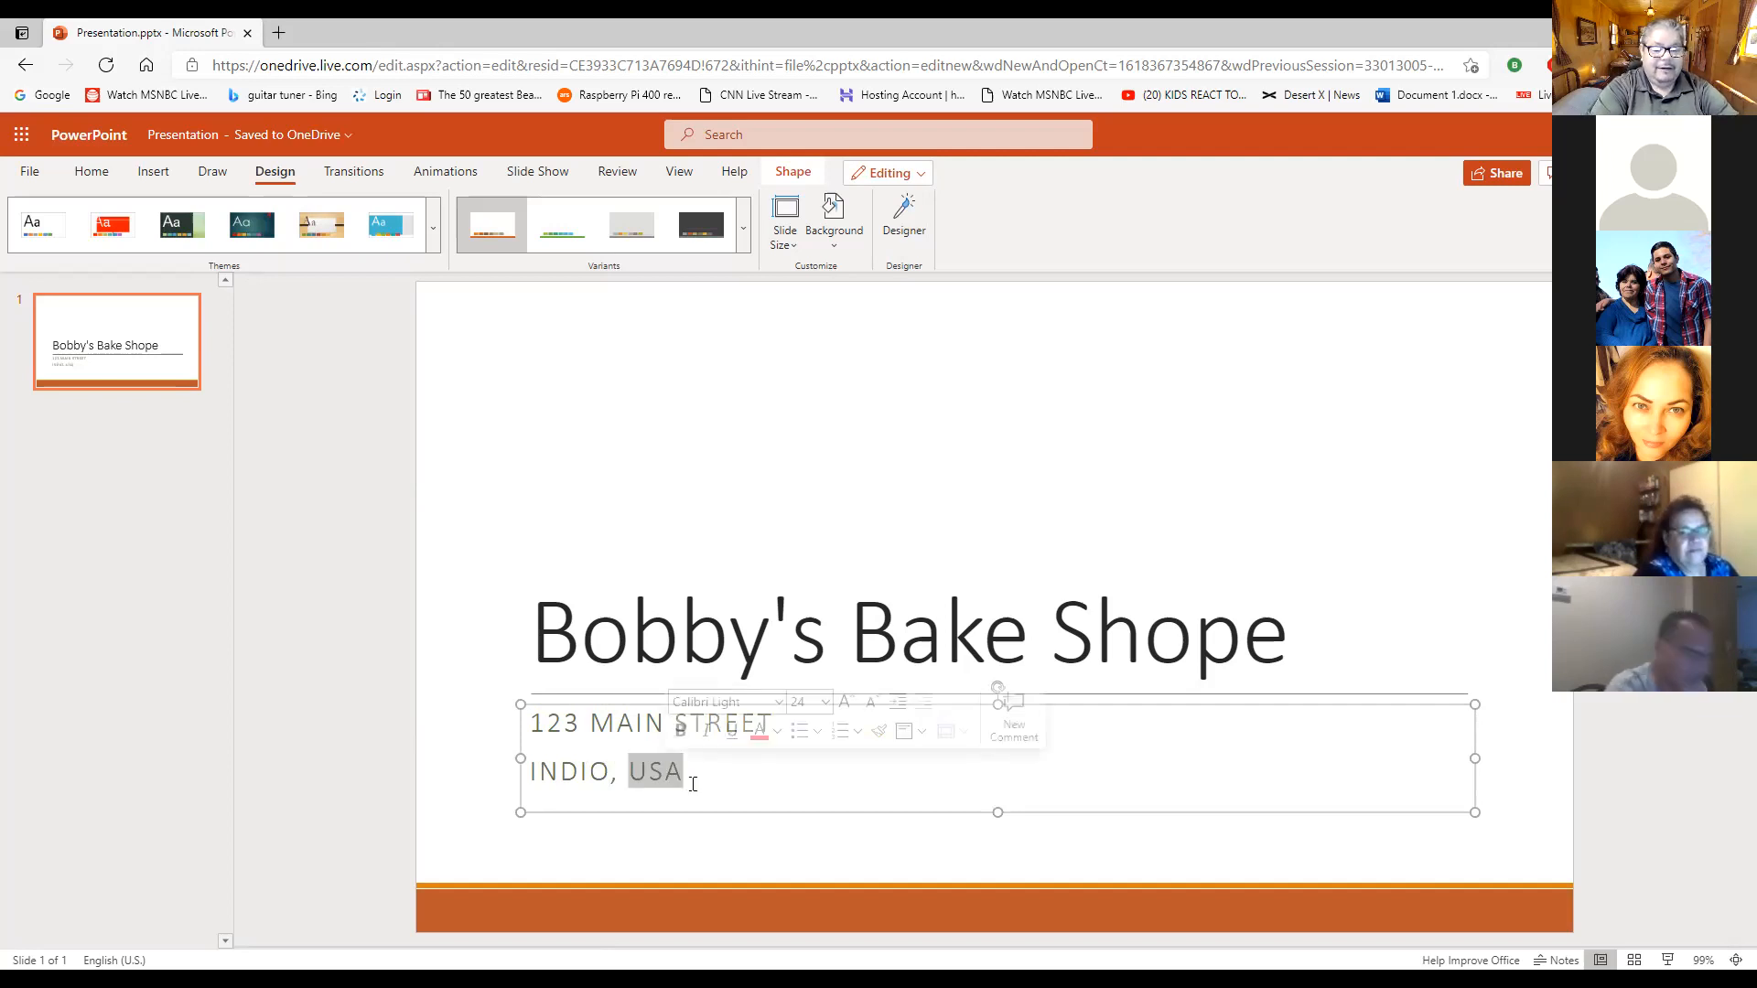
text(CA)
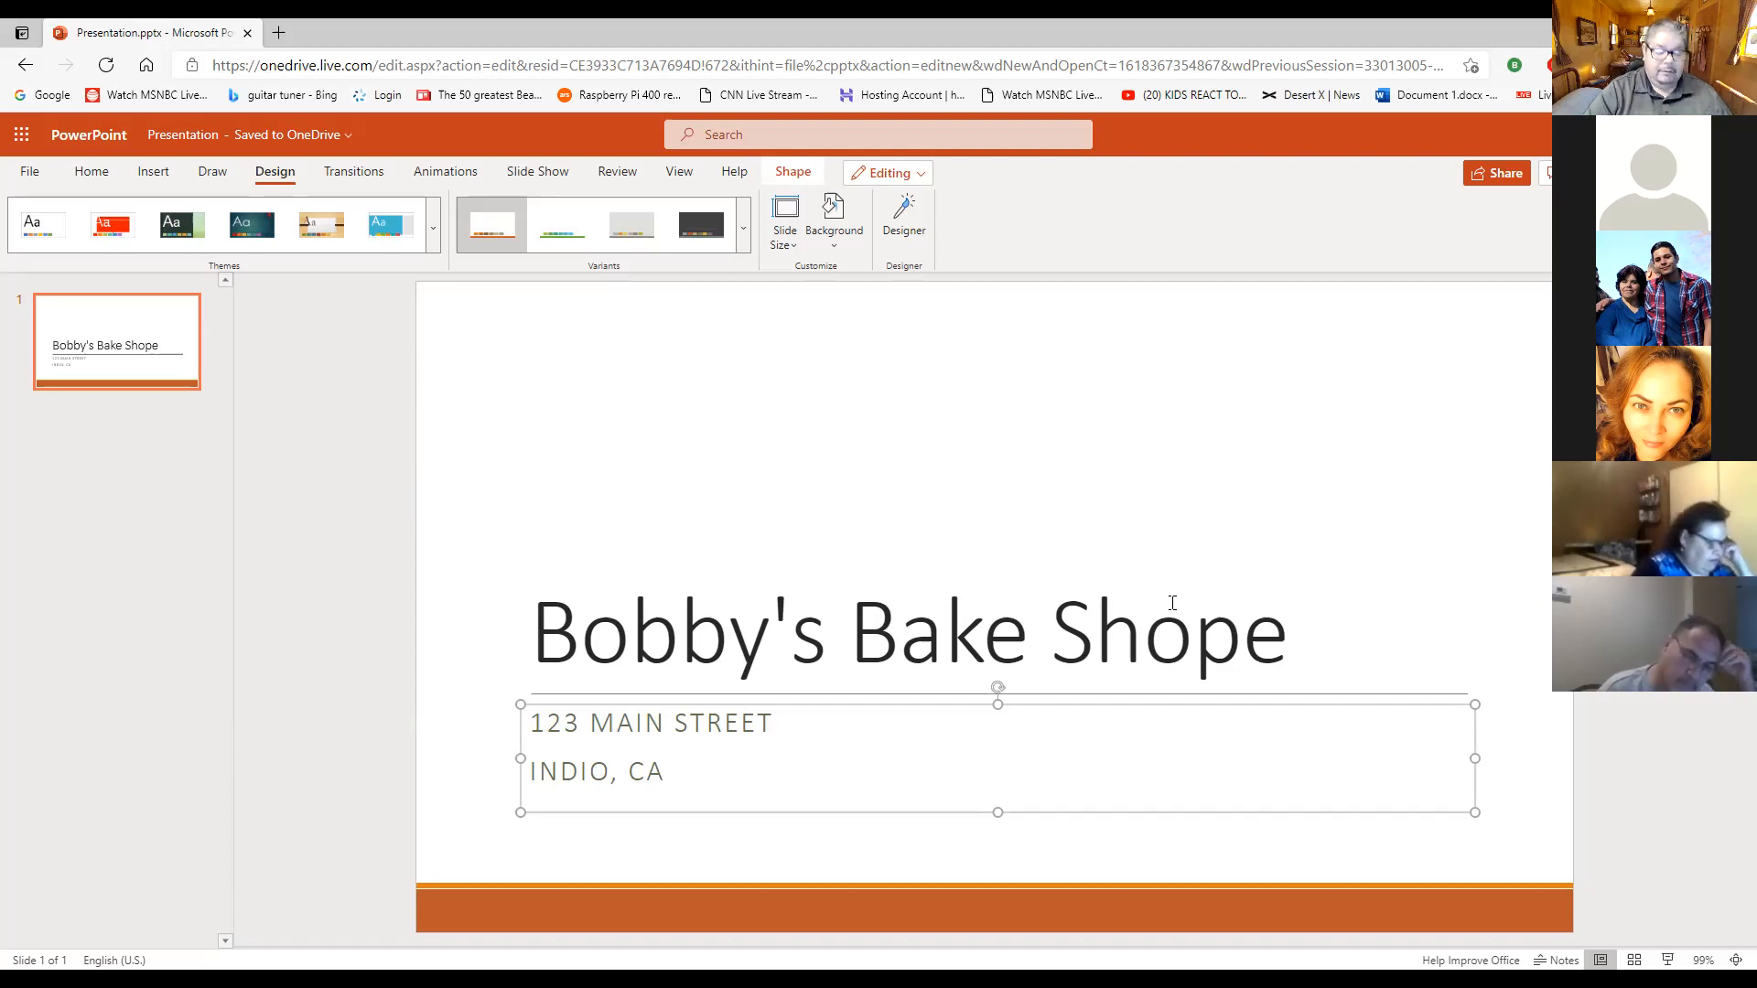
- Set the "Bobby's Bake Shope" title text to font size 60 and make it bold
drag(1286, 632, 529, 628)
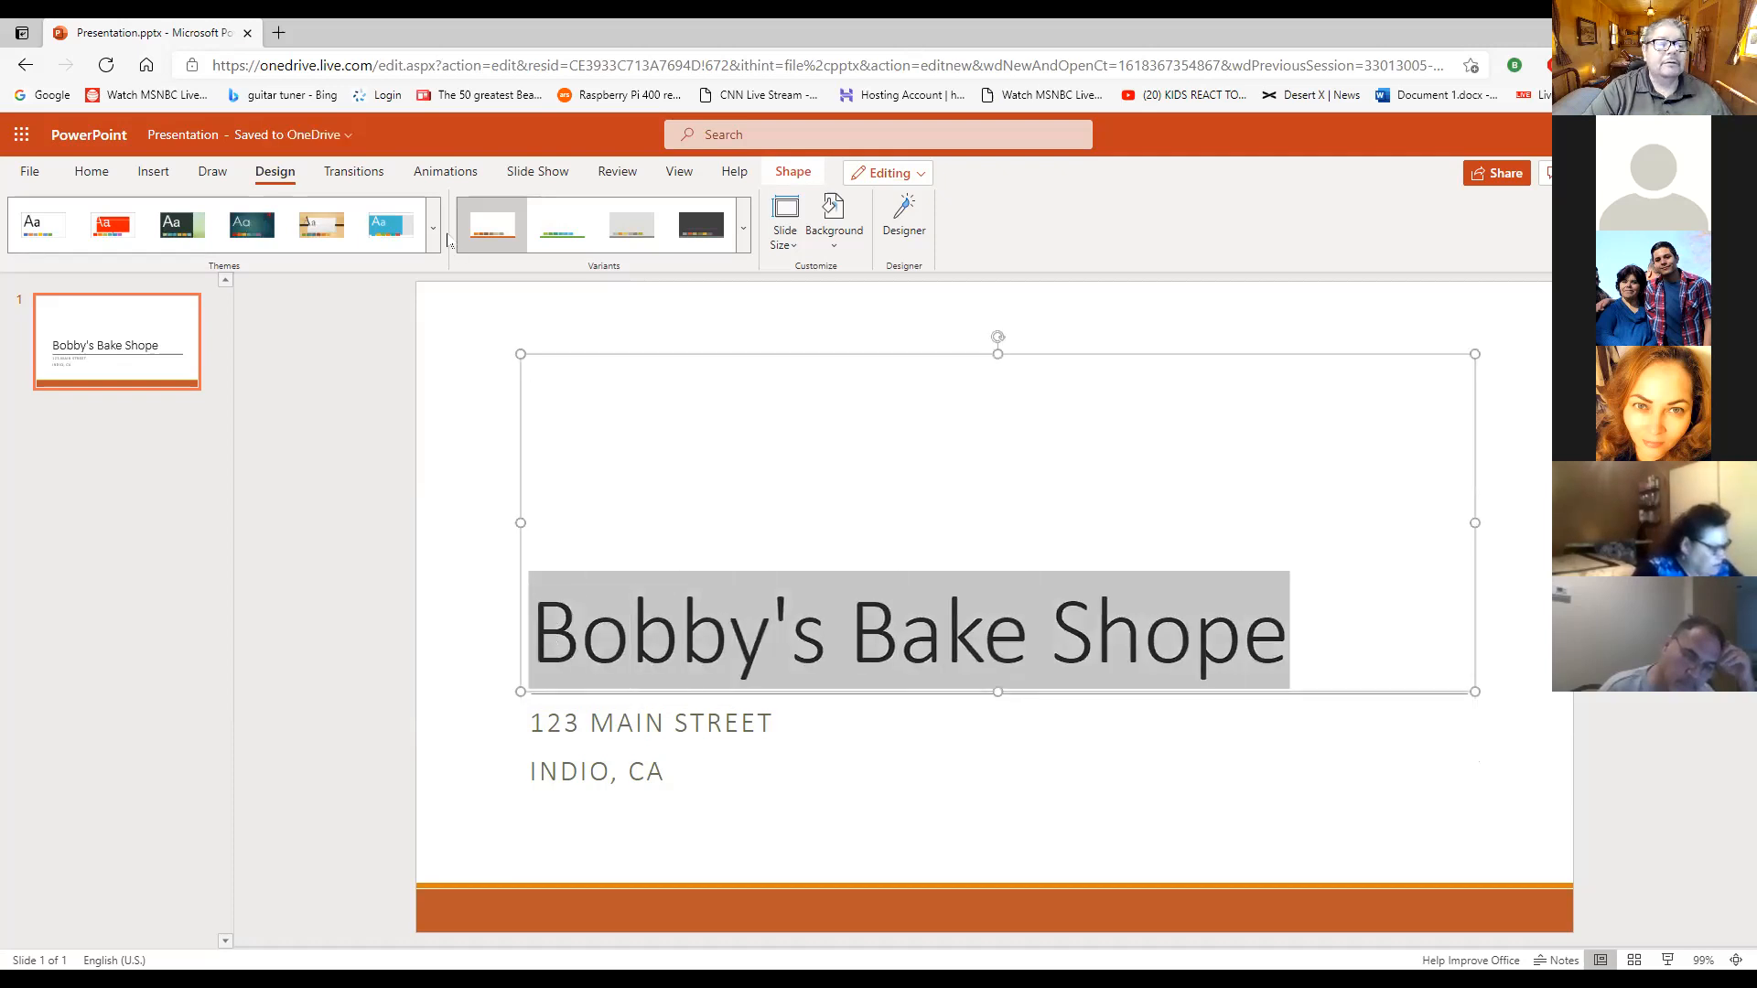
click(91, 171)
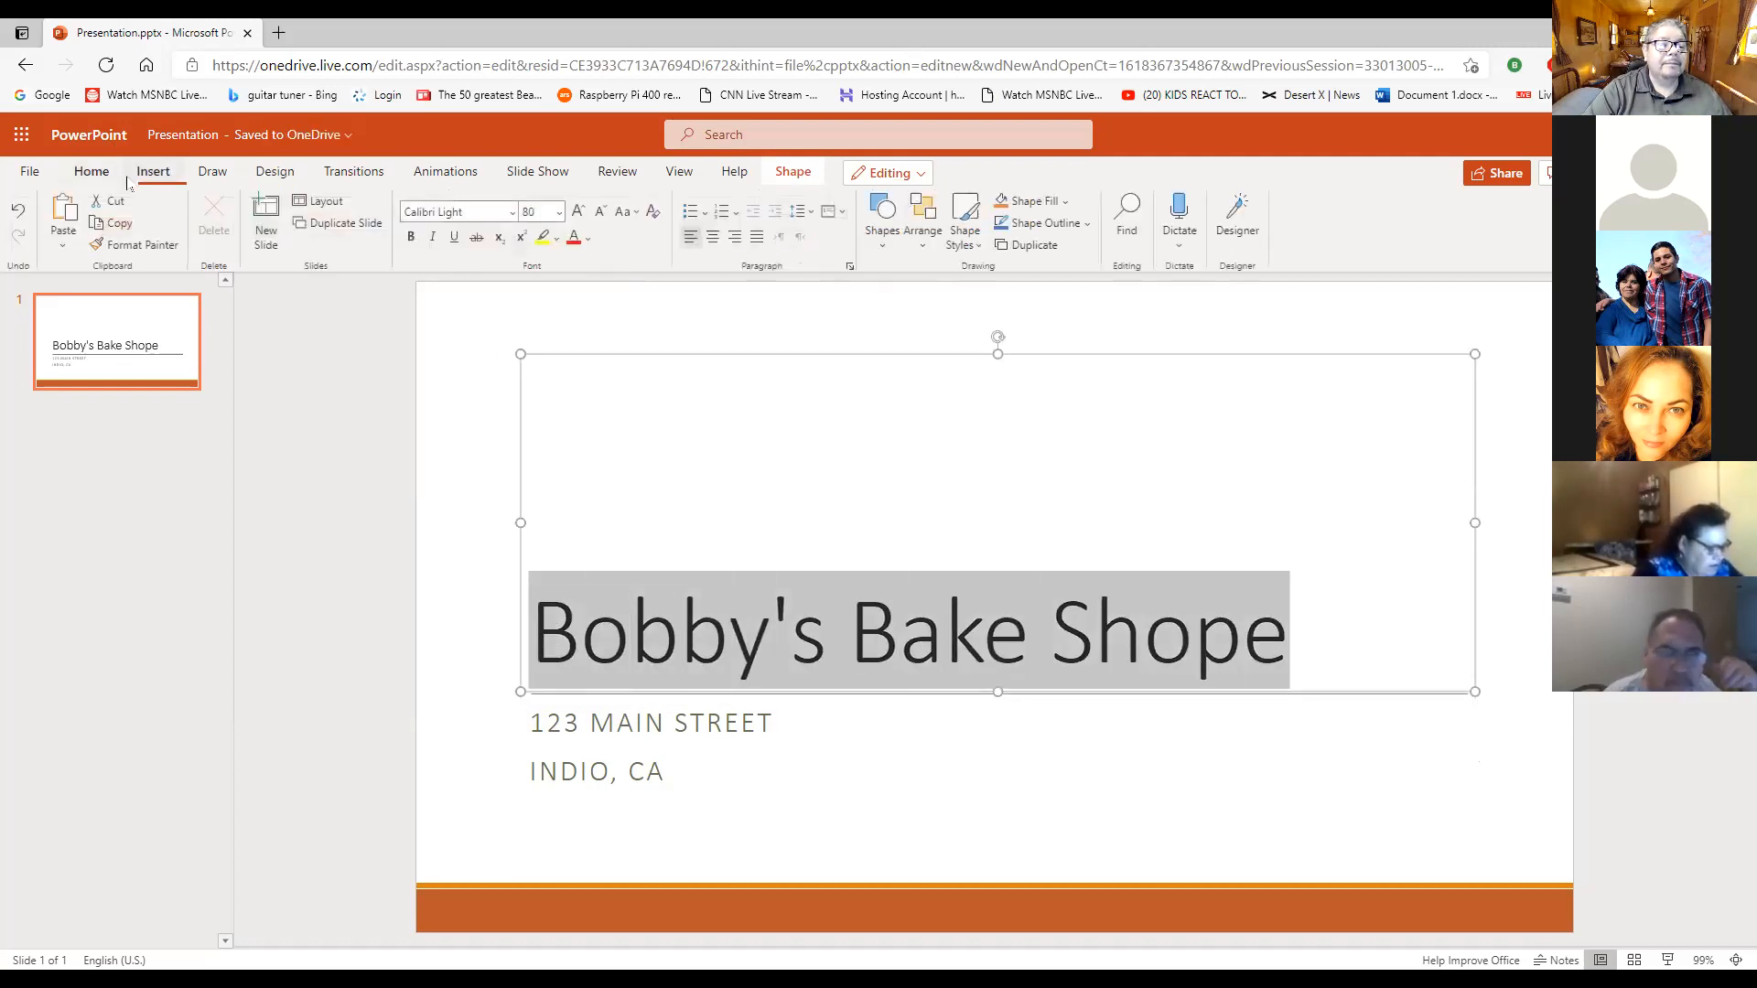
click(559, 212)
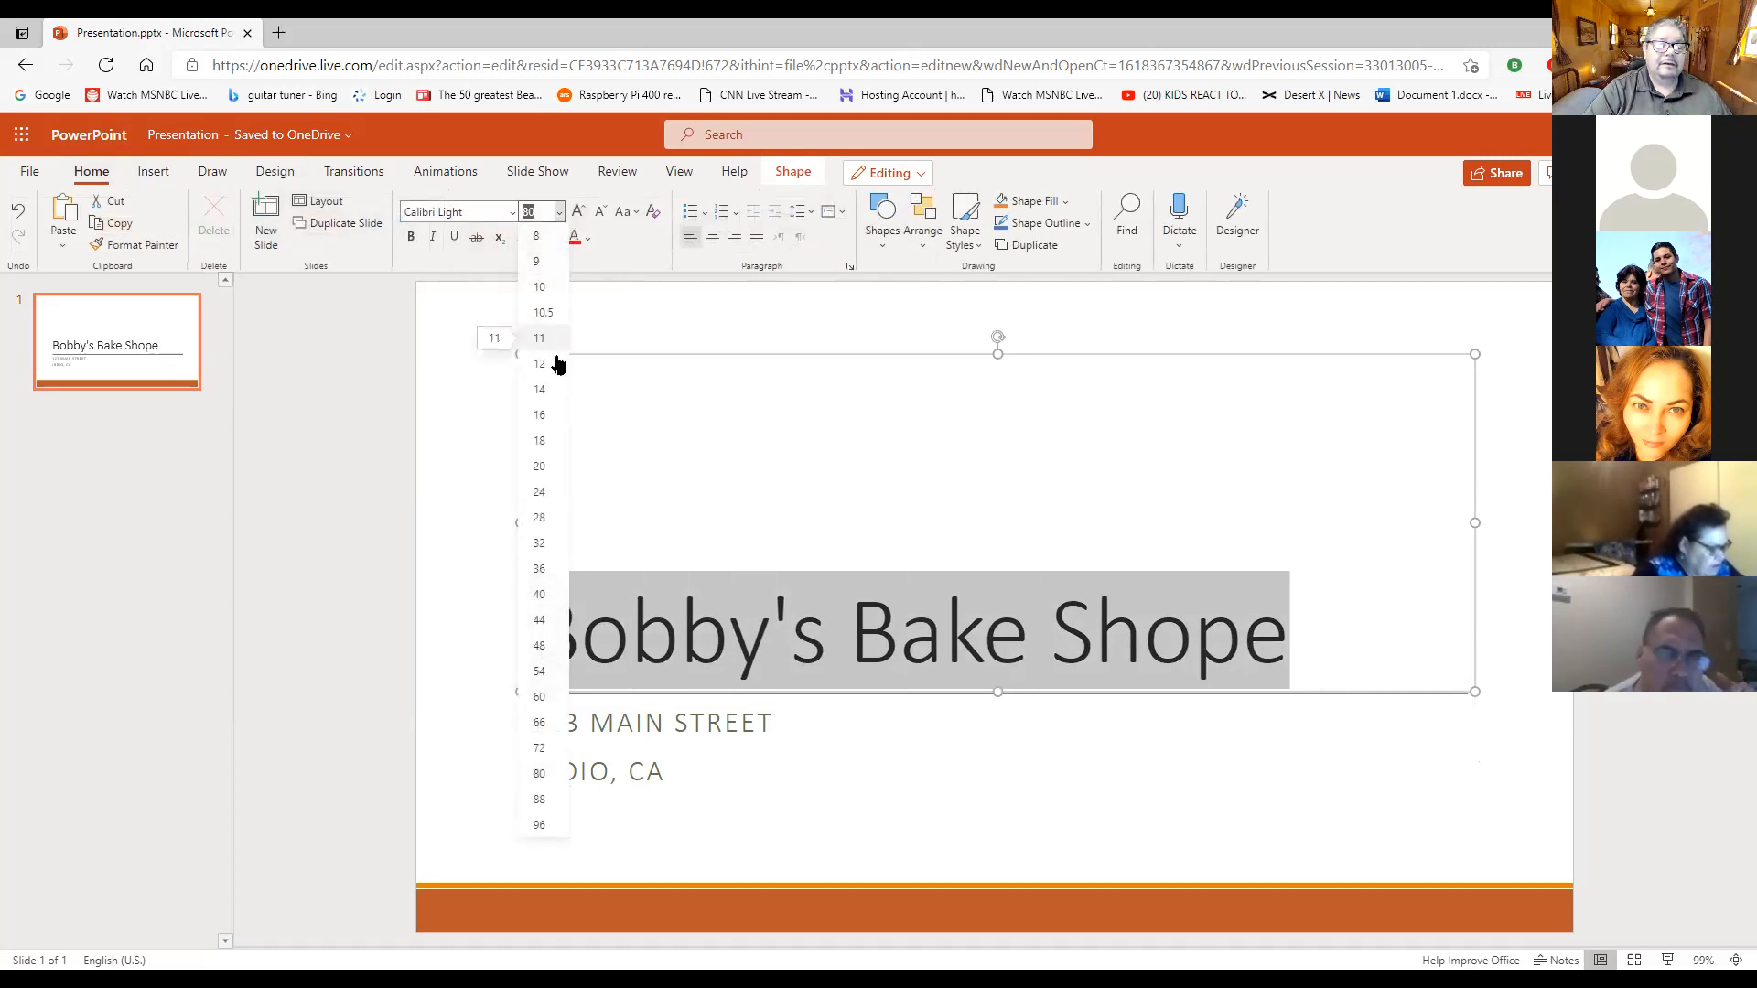
click(539, 697)
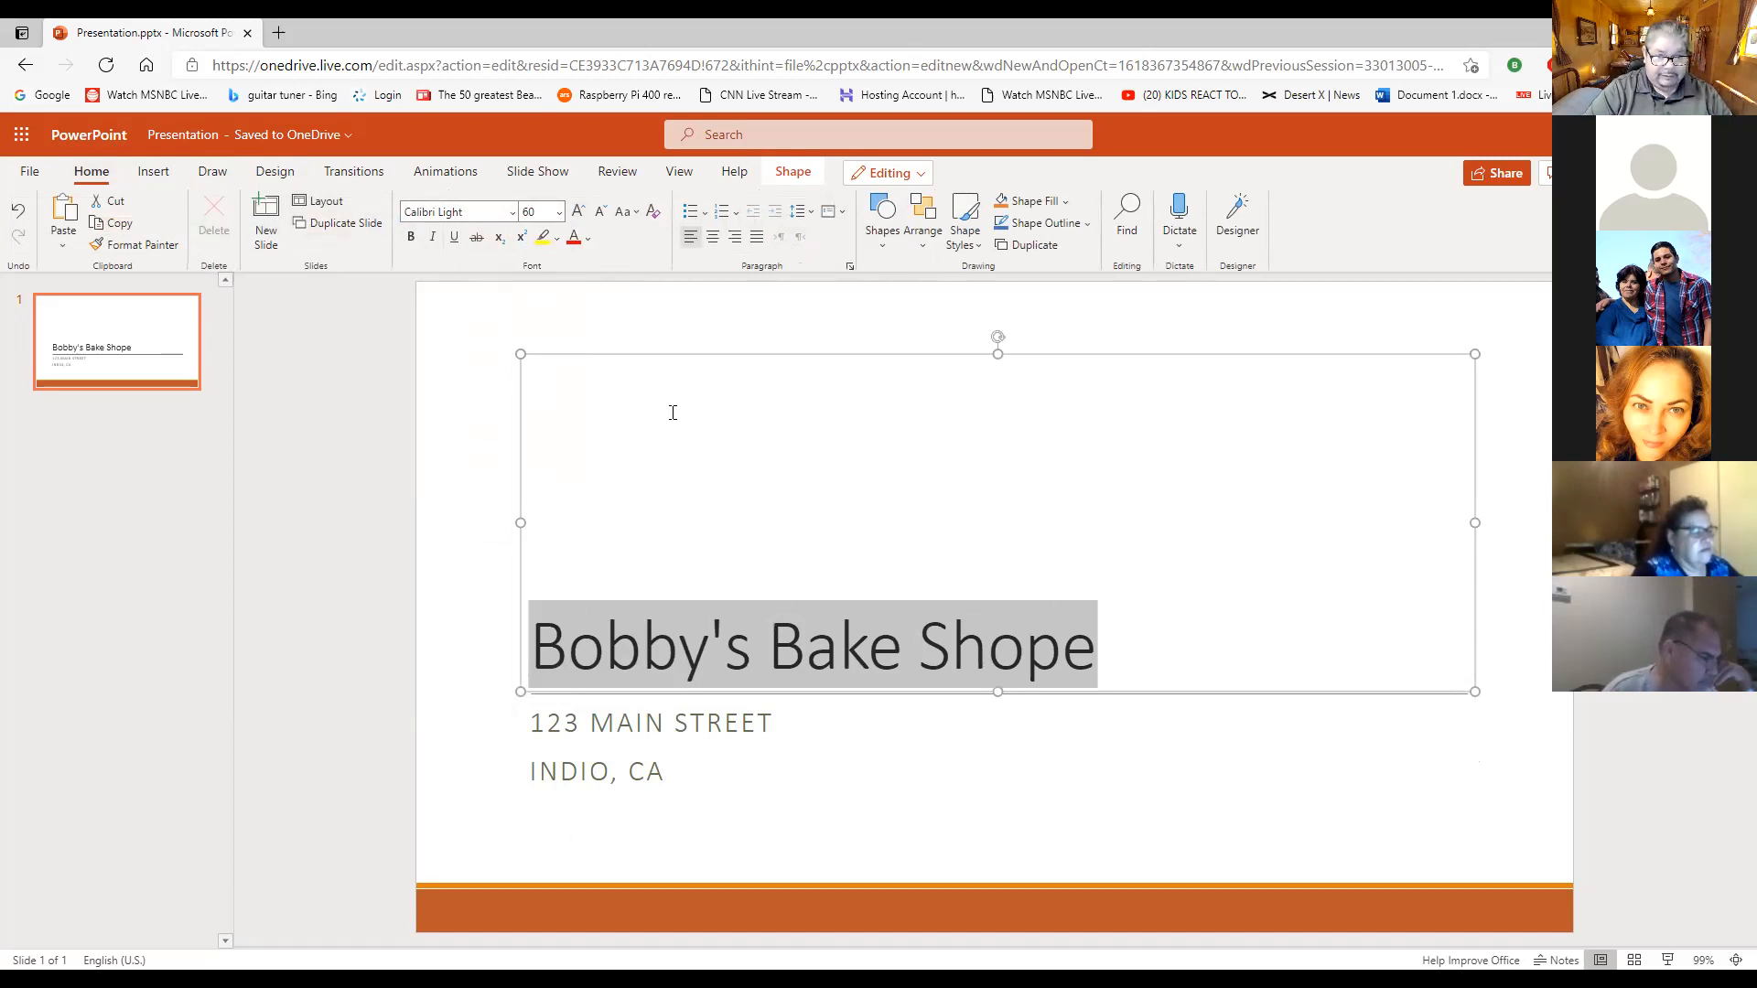
click(411, 238)
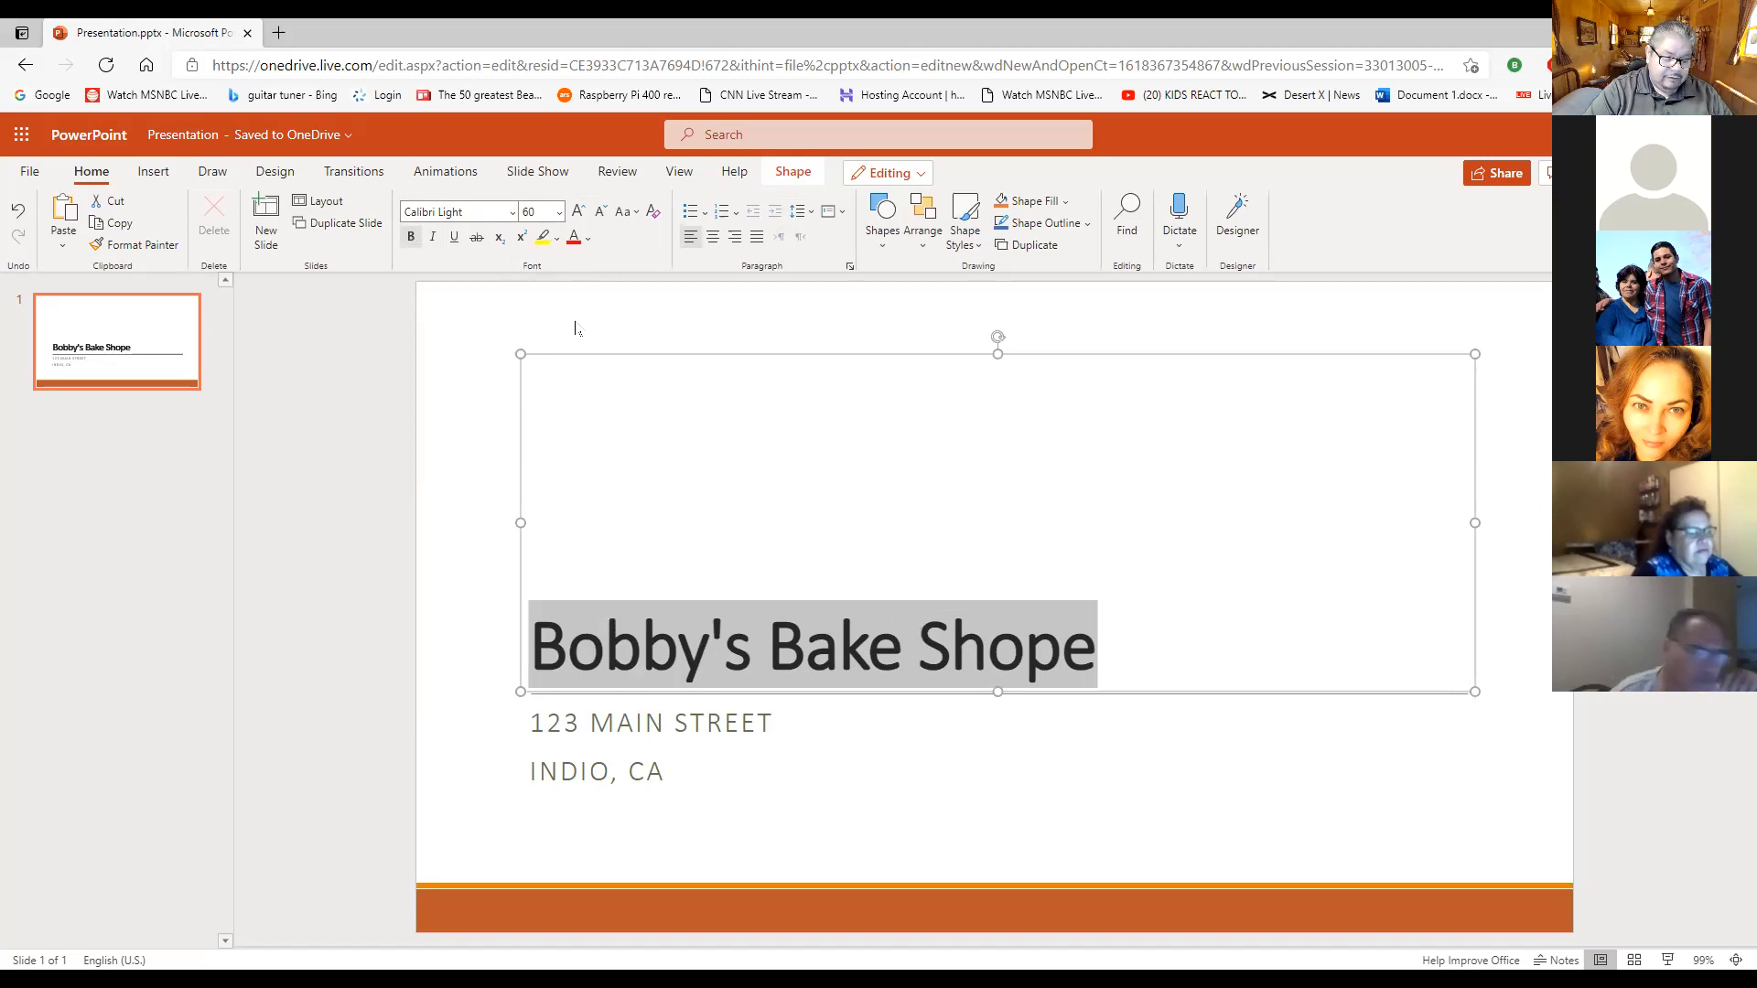
- Color the "Bobby's Bake Shope" title text with the theme color Orange, Accent 1 and clear the text selection
click(274, 171)
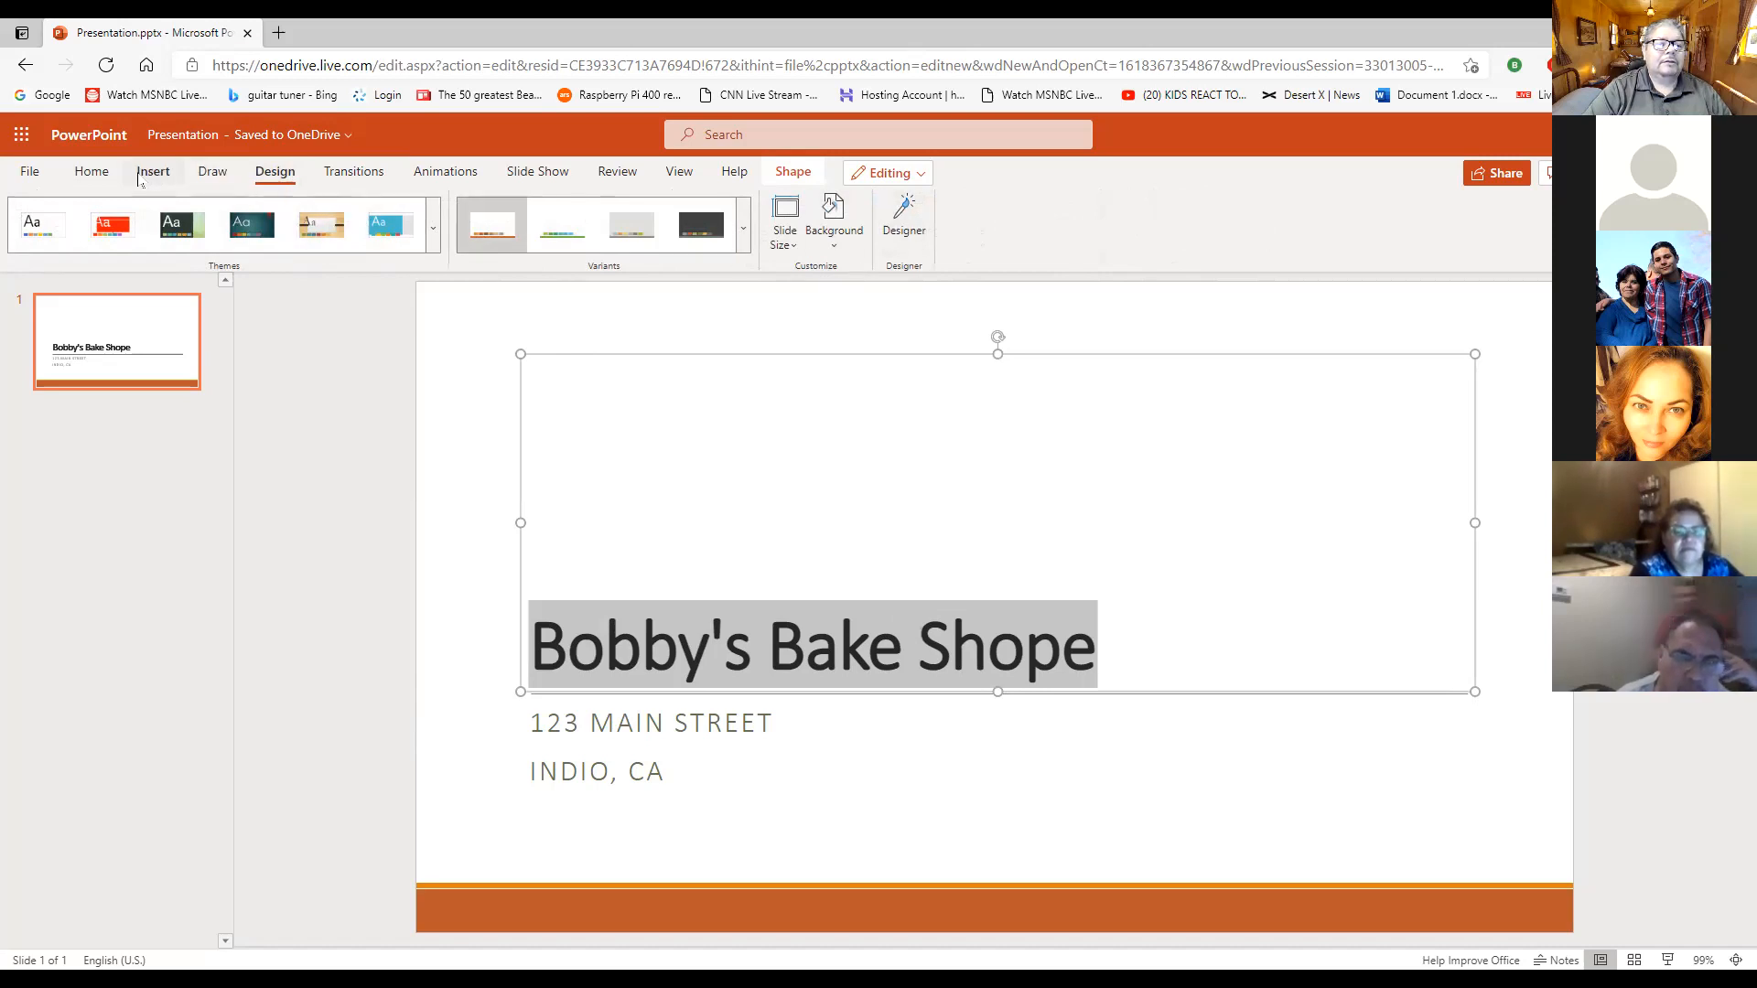
click(92, 173)
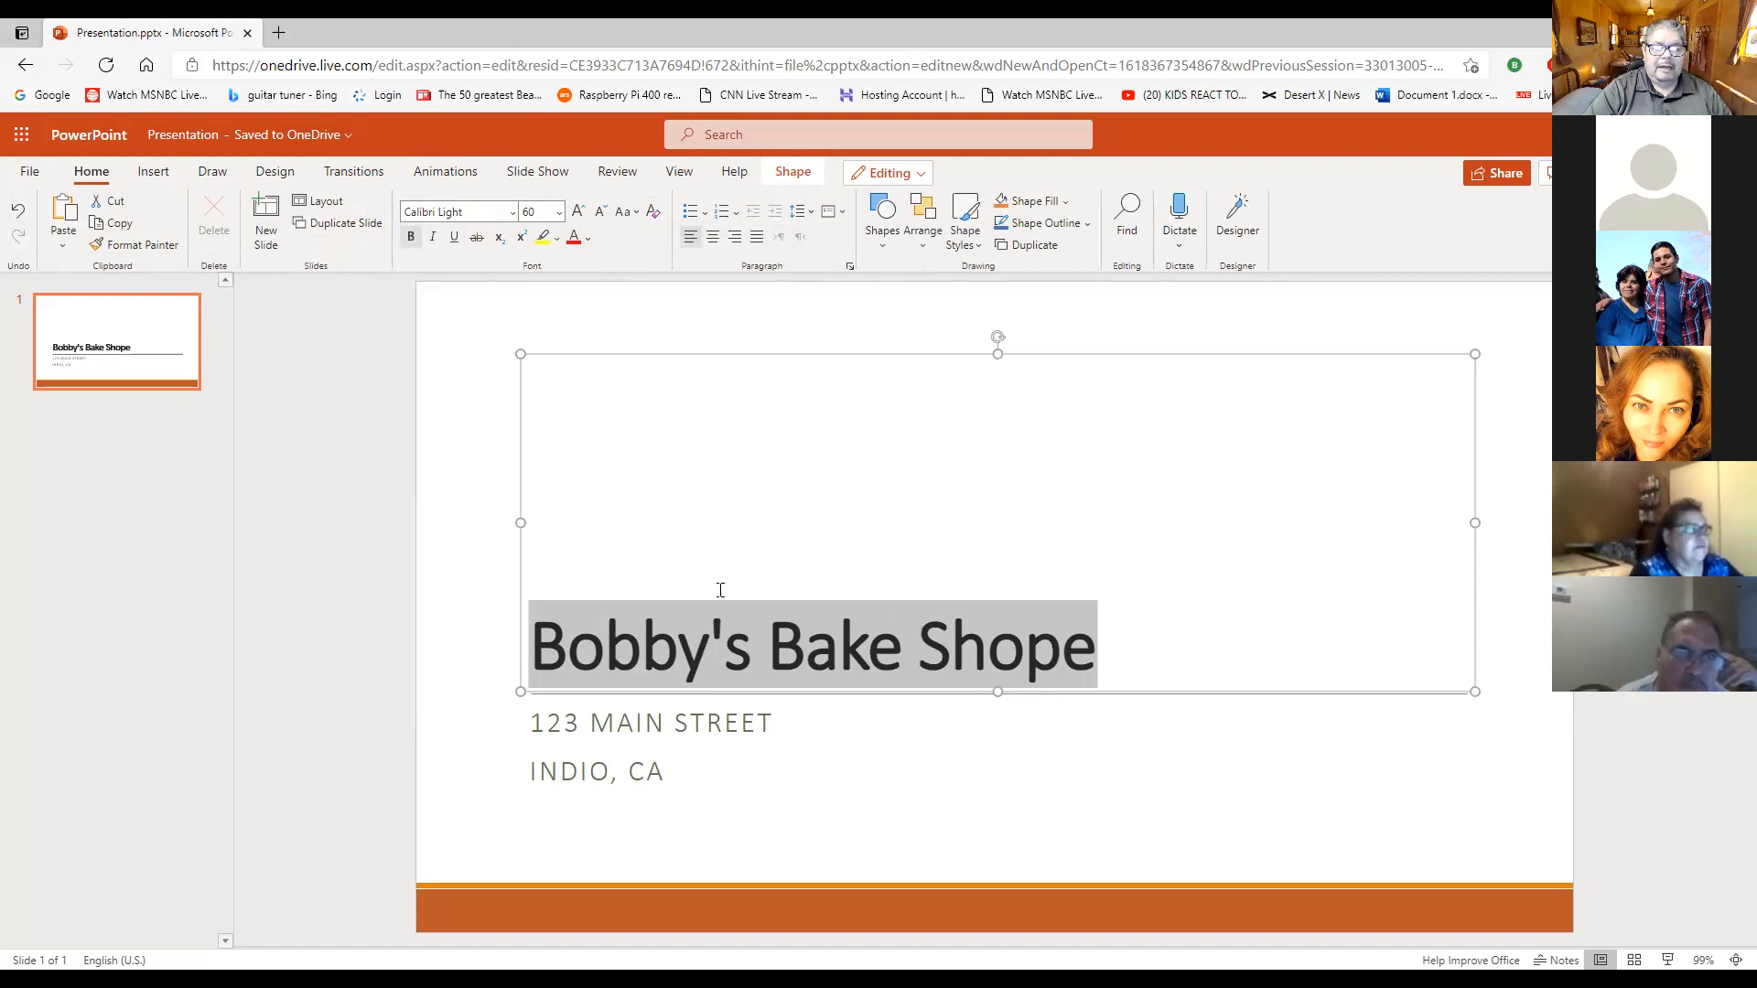
click(587, 239)
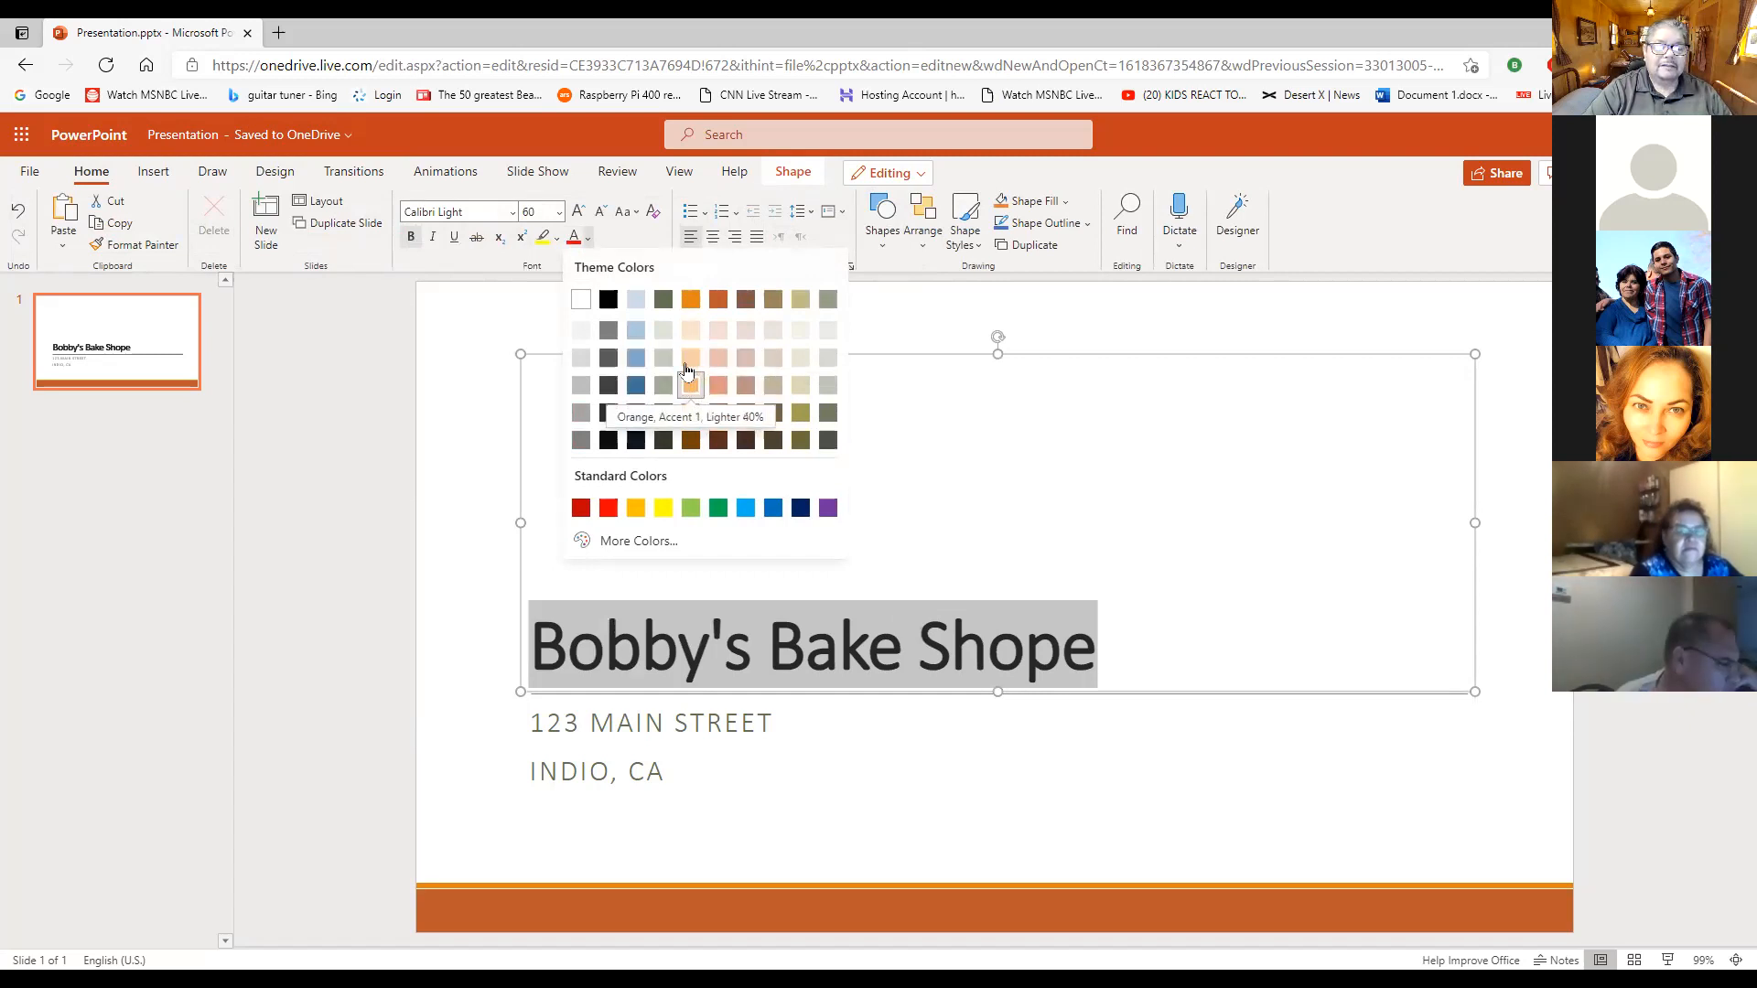
click(691, 300)
click(1185, 652)
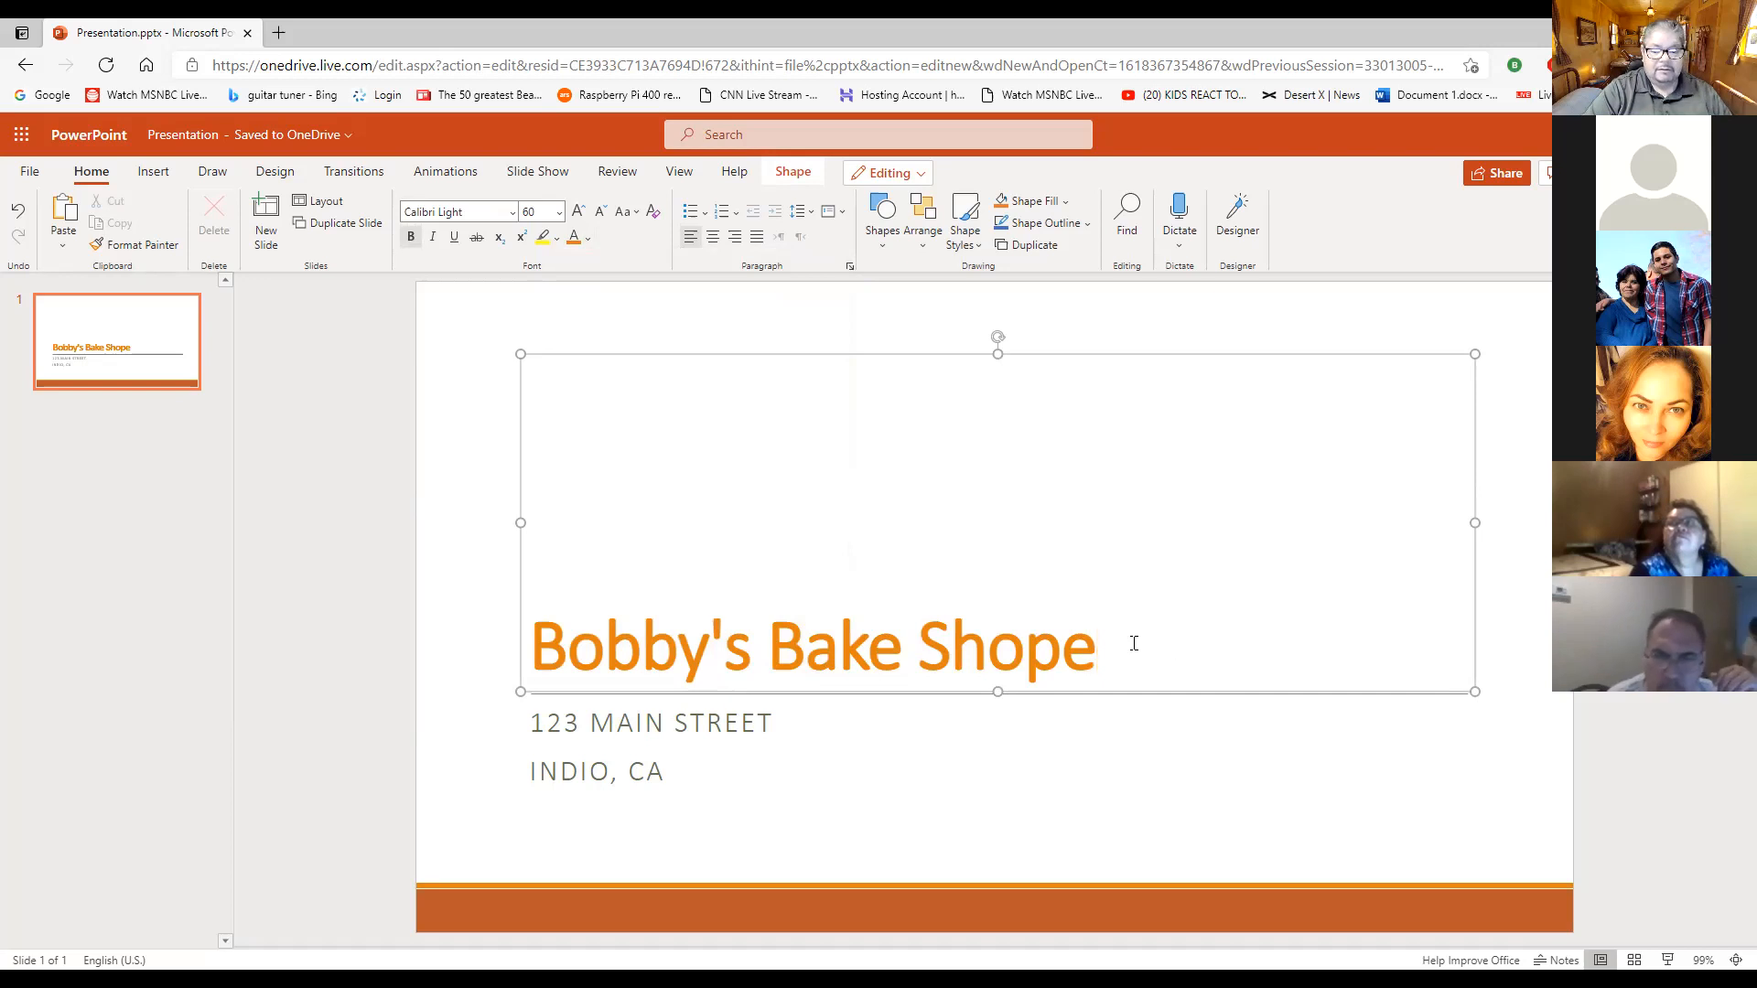
click(587, 238)
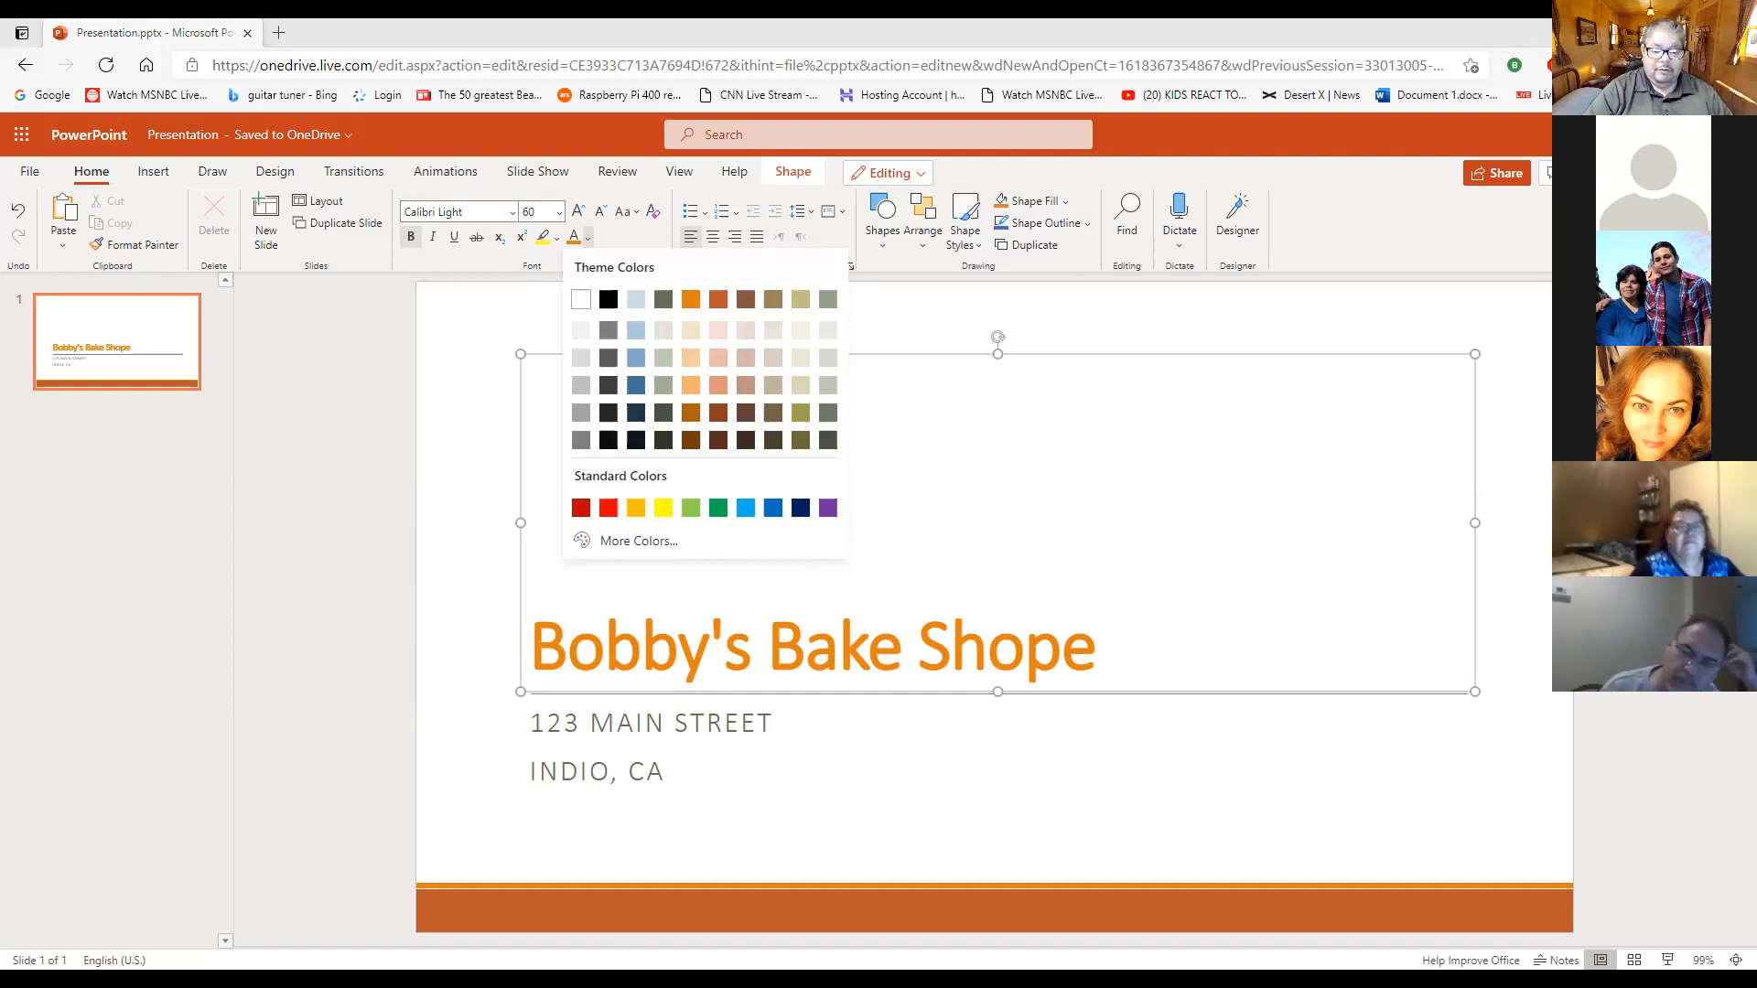
click(961, 446)
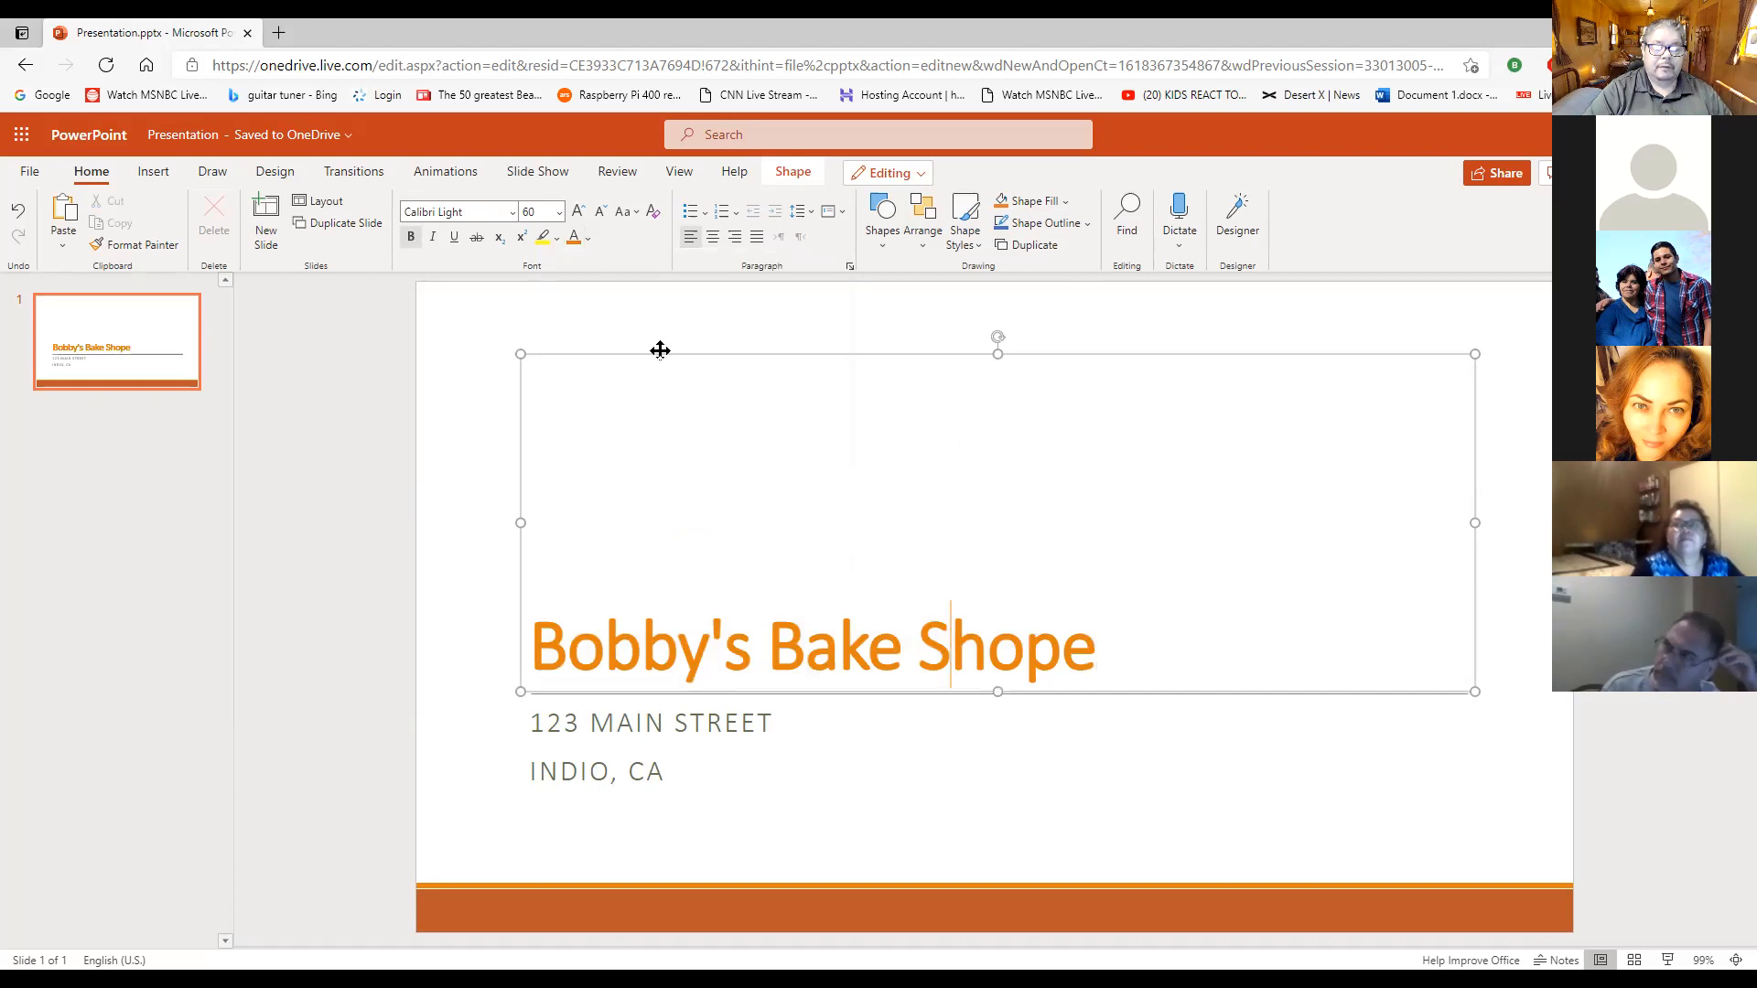
click(904, 404)
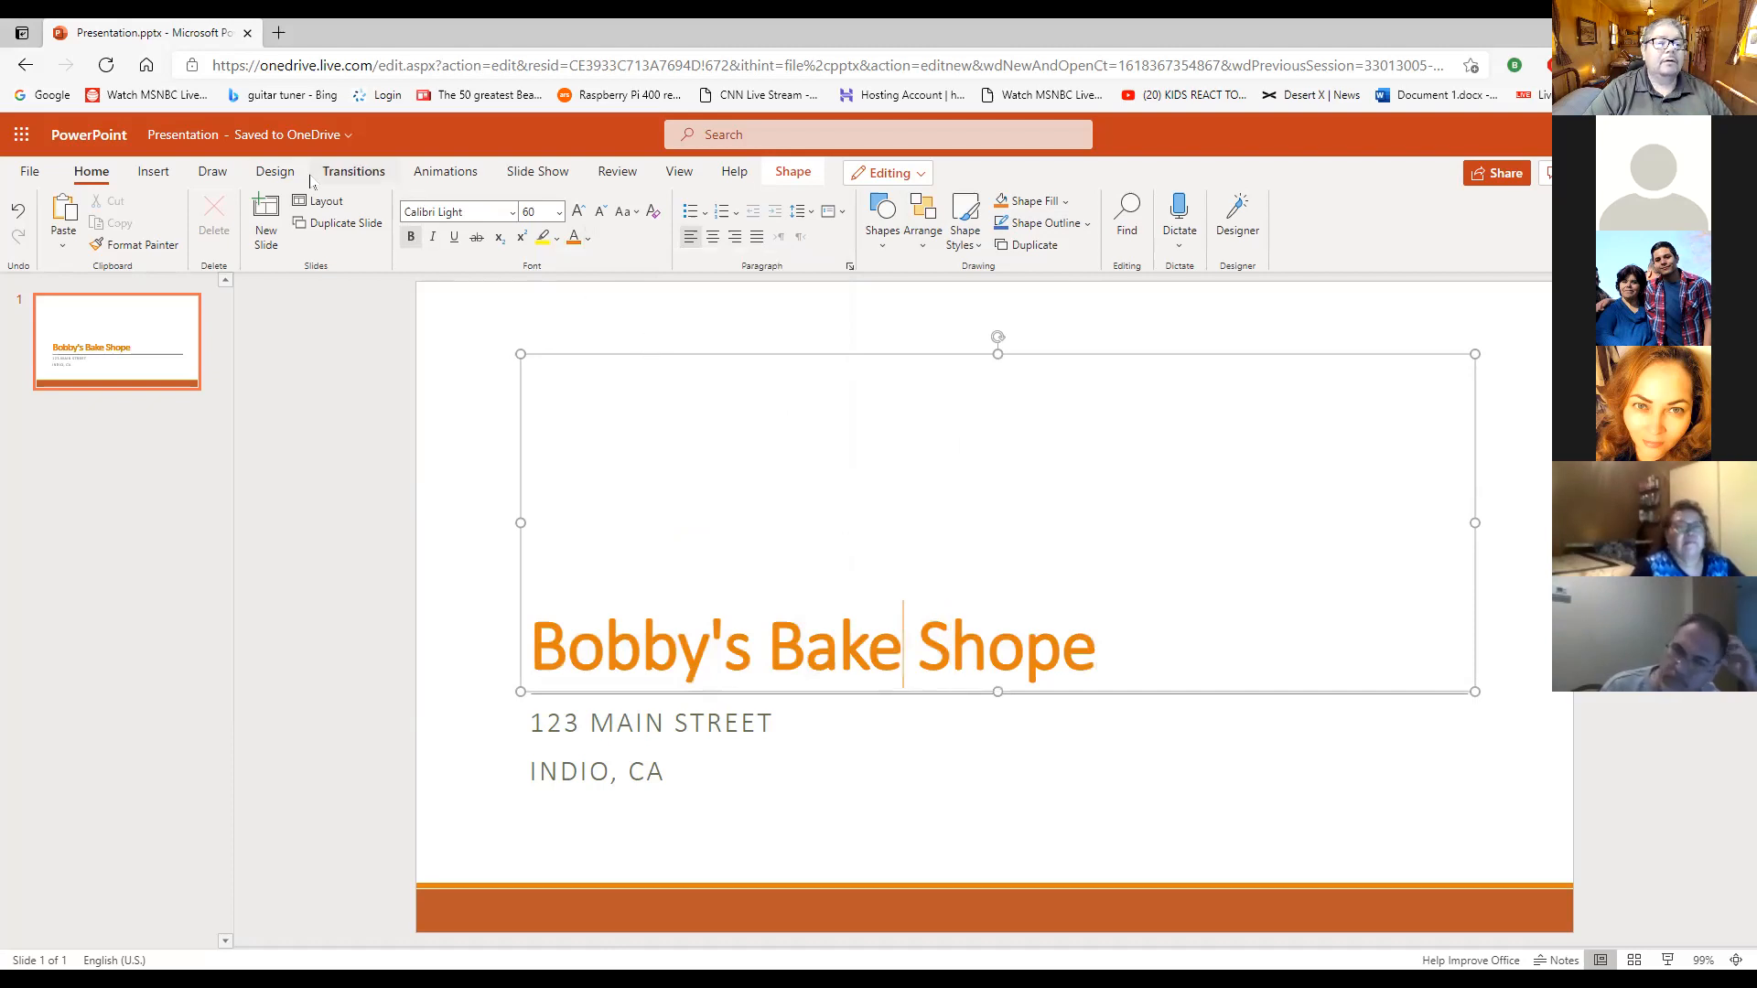
- Search Bing's online pictures for "bakery" to use on the title slide
click(153, 173)
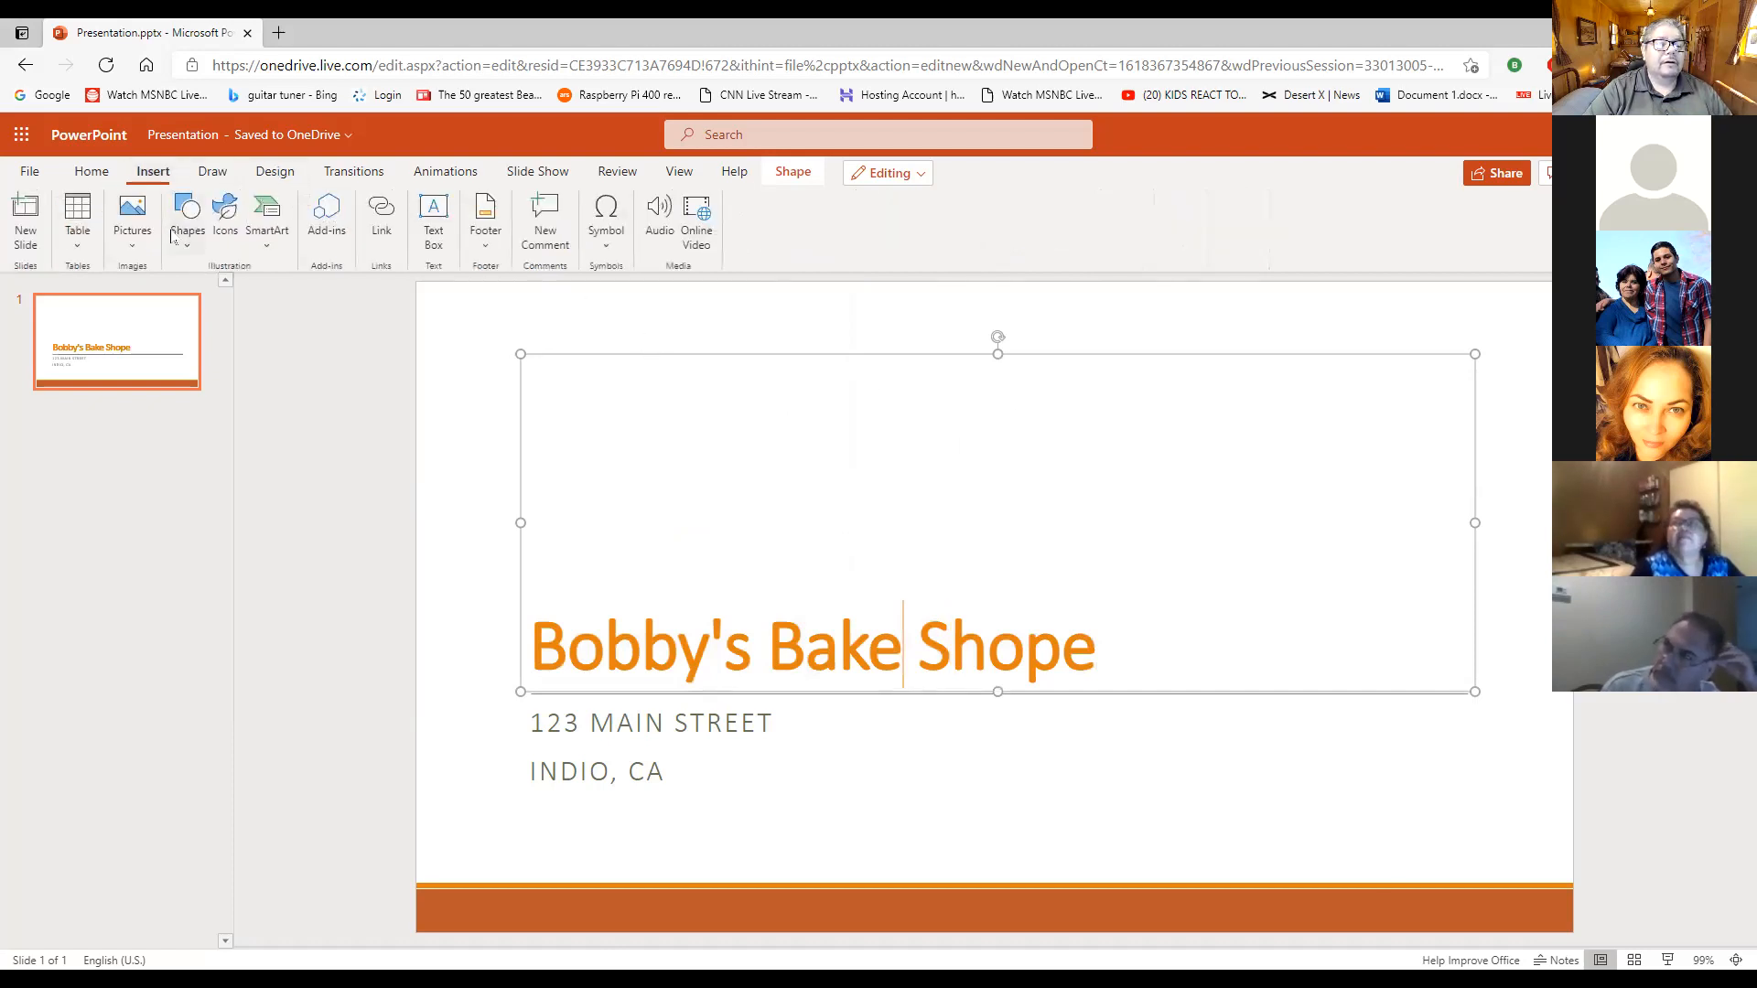
click(133, 229)
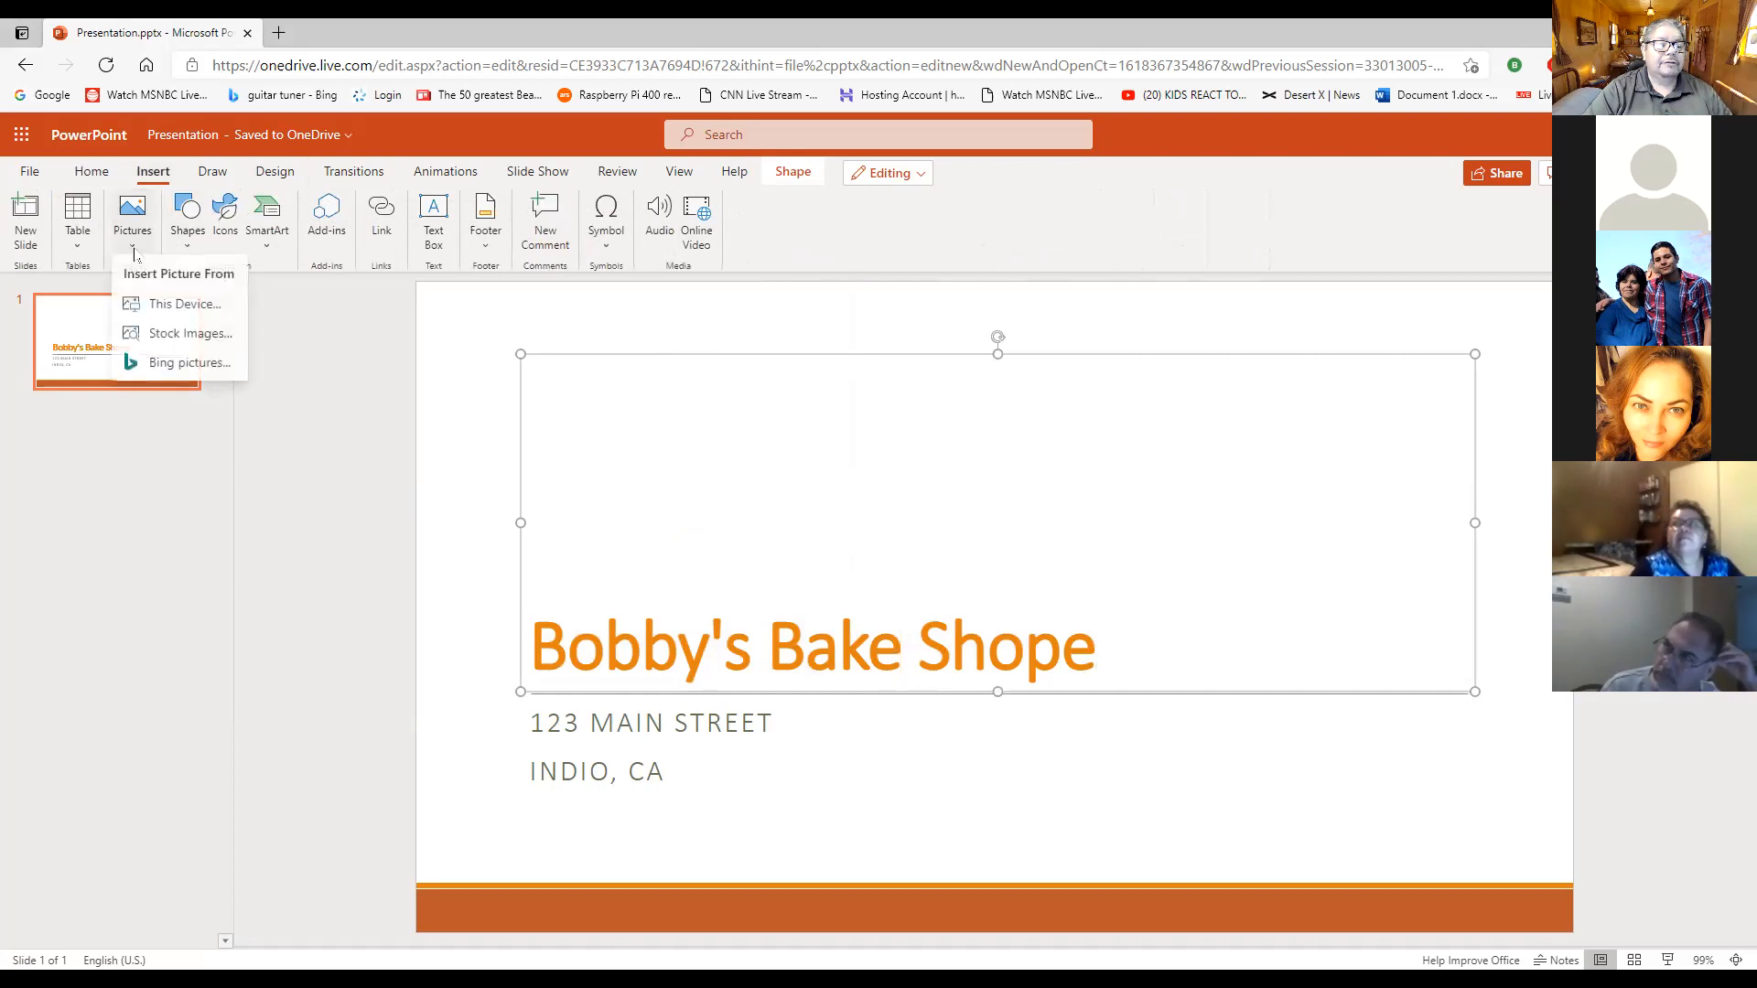
click(187, 364)
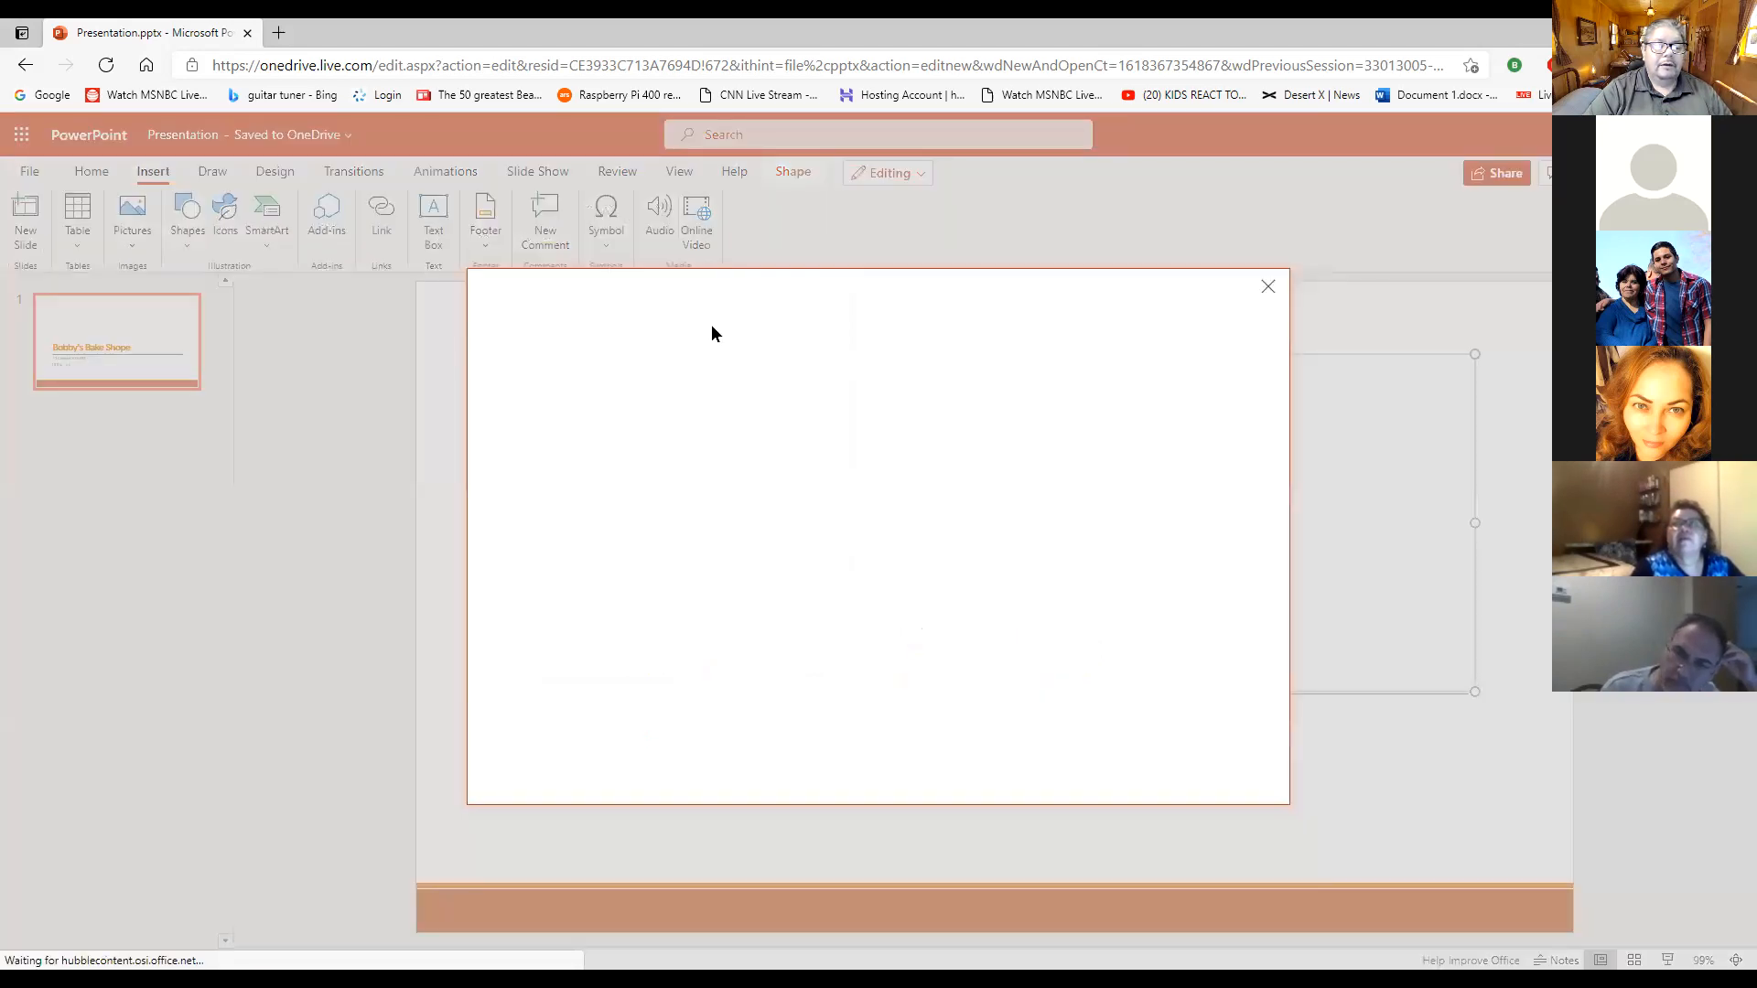
click(733, 345)
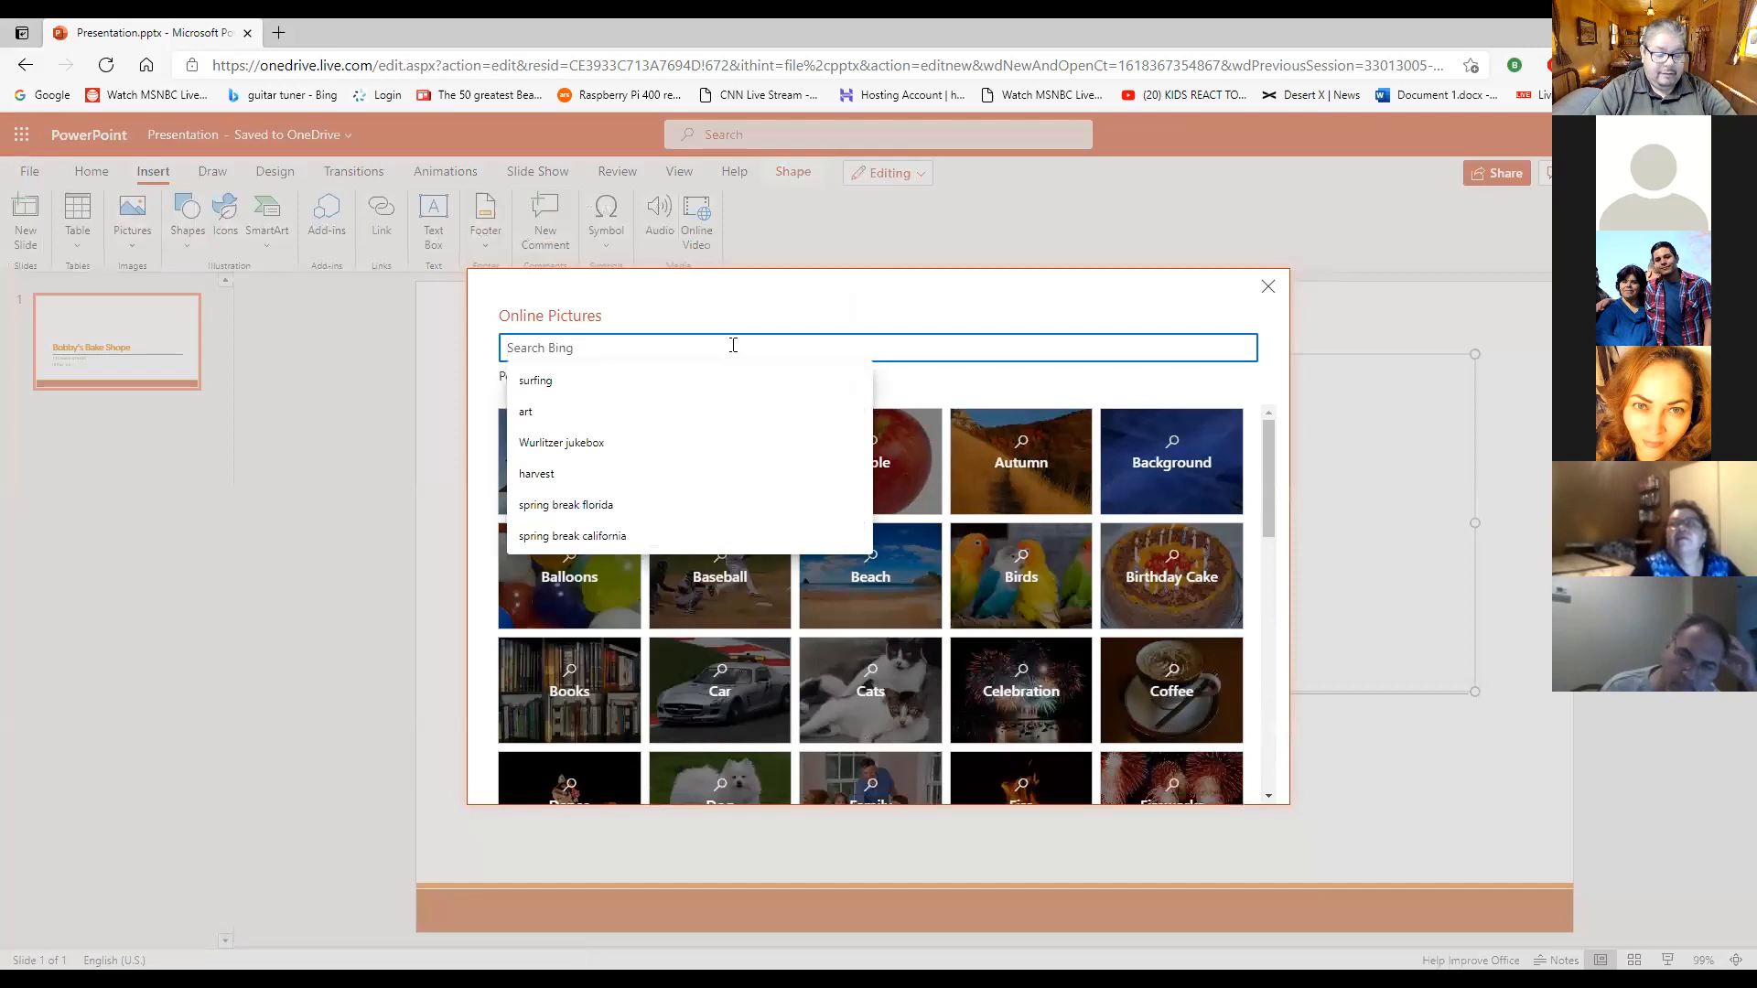
text(b)
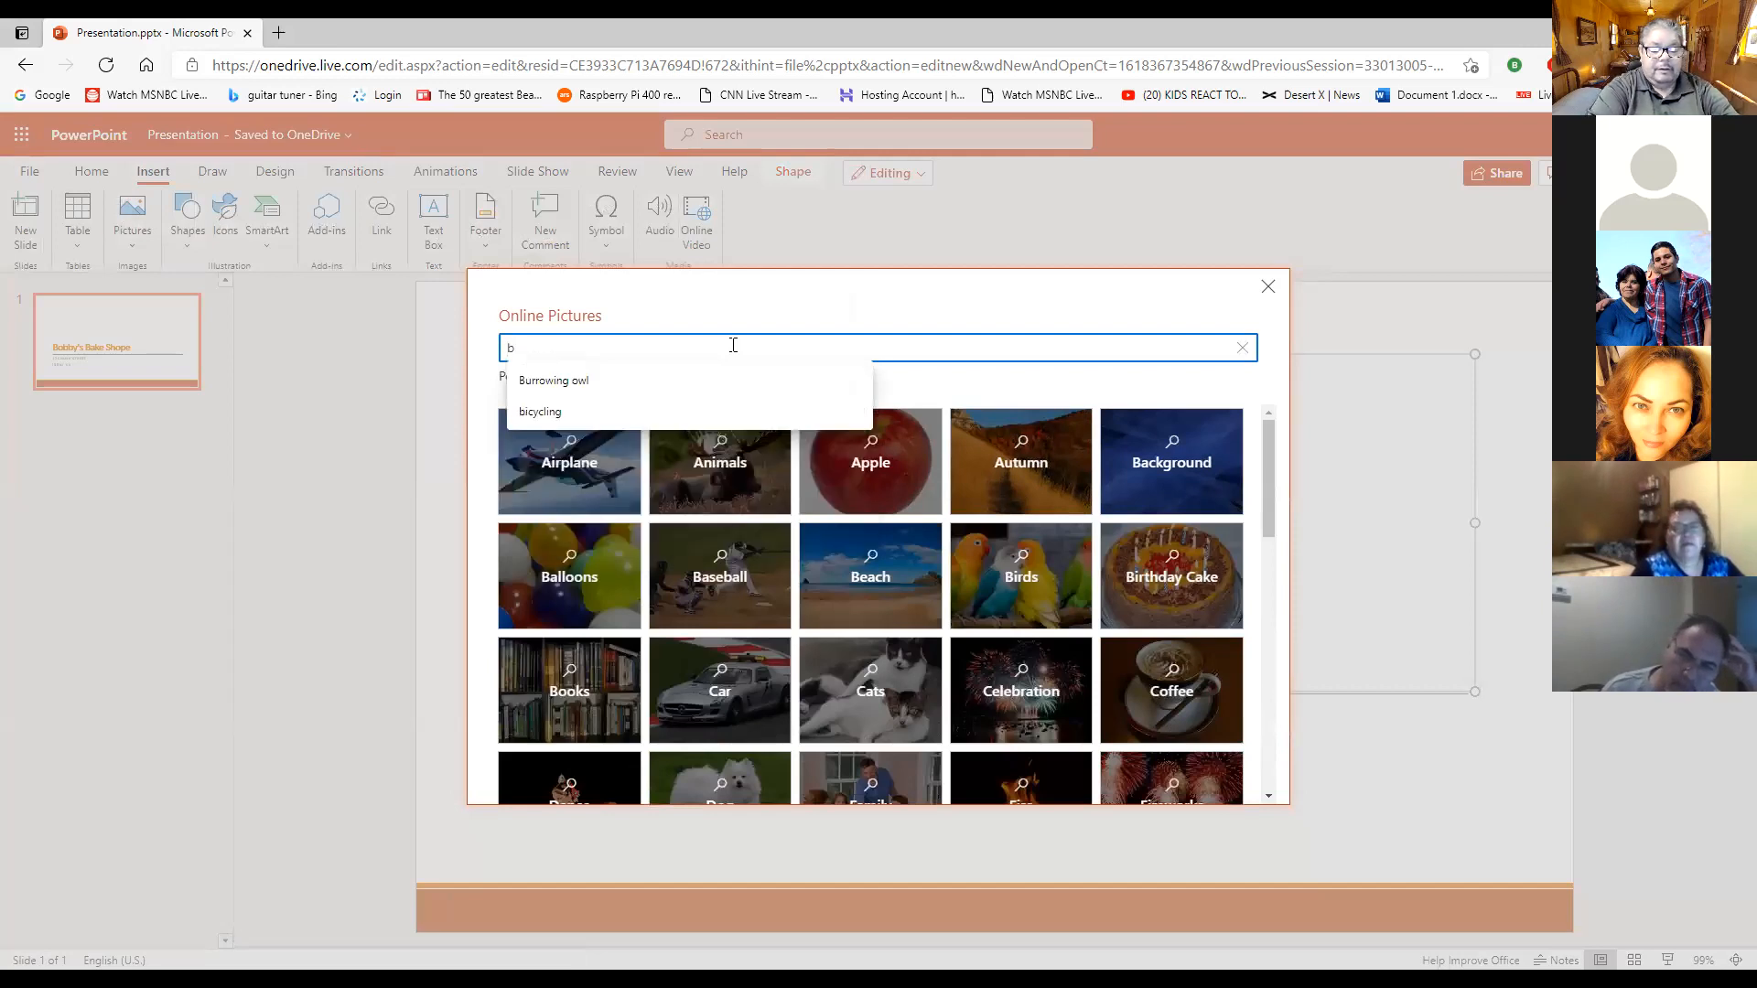
text(aker)
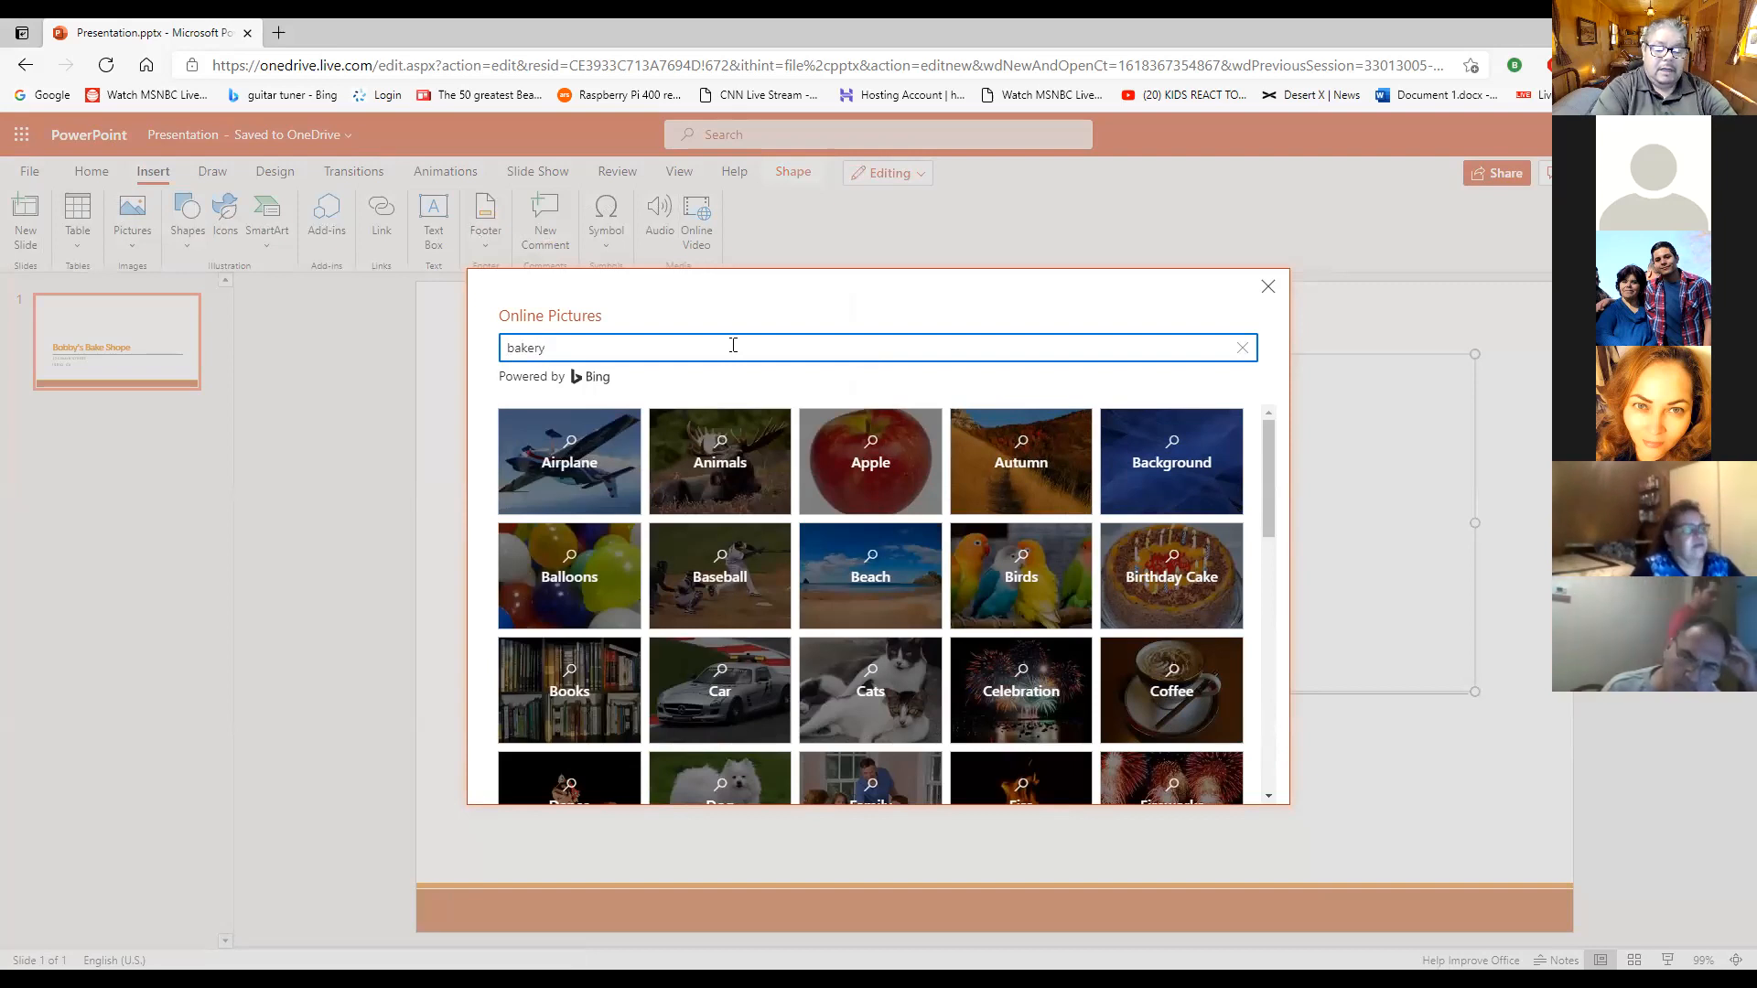
text(y)
key(Return)
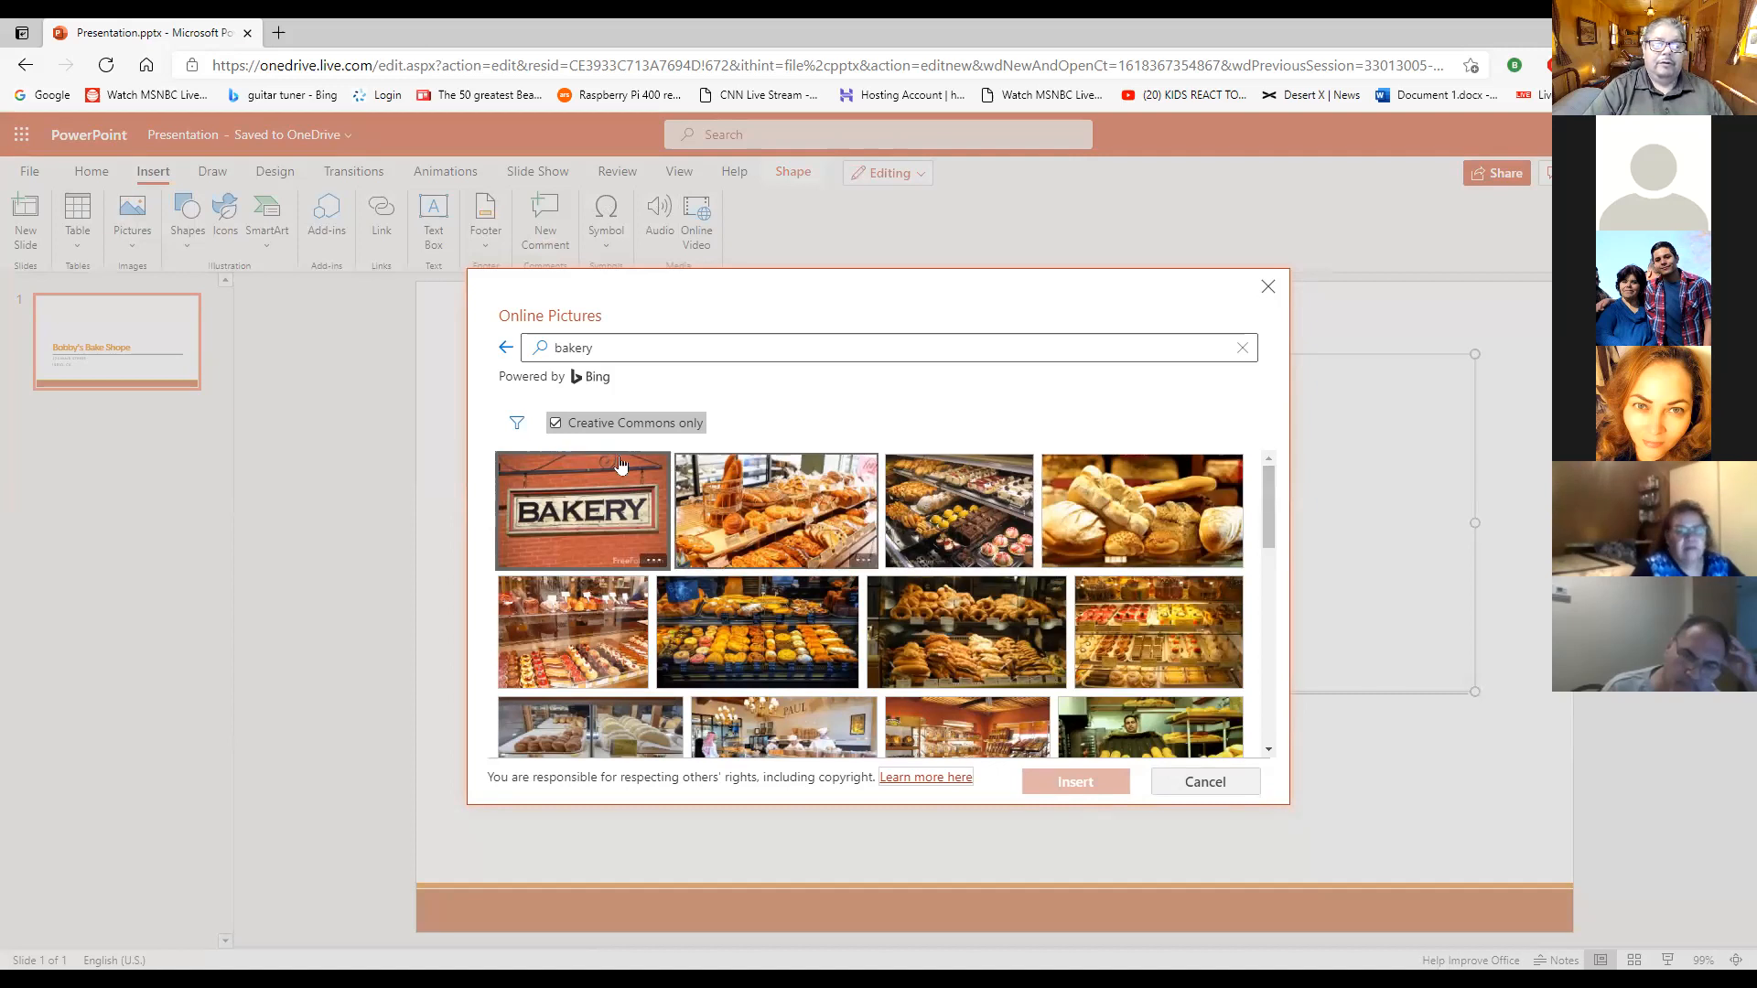
- Filter the bakery picture results to the Line drawing type and look through them for a suitable illustration
click(518, 426)
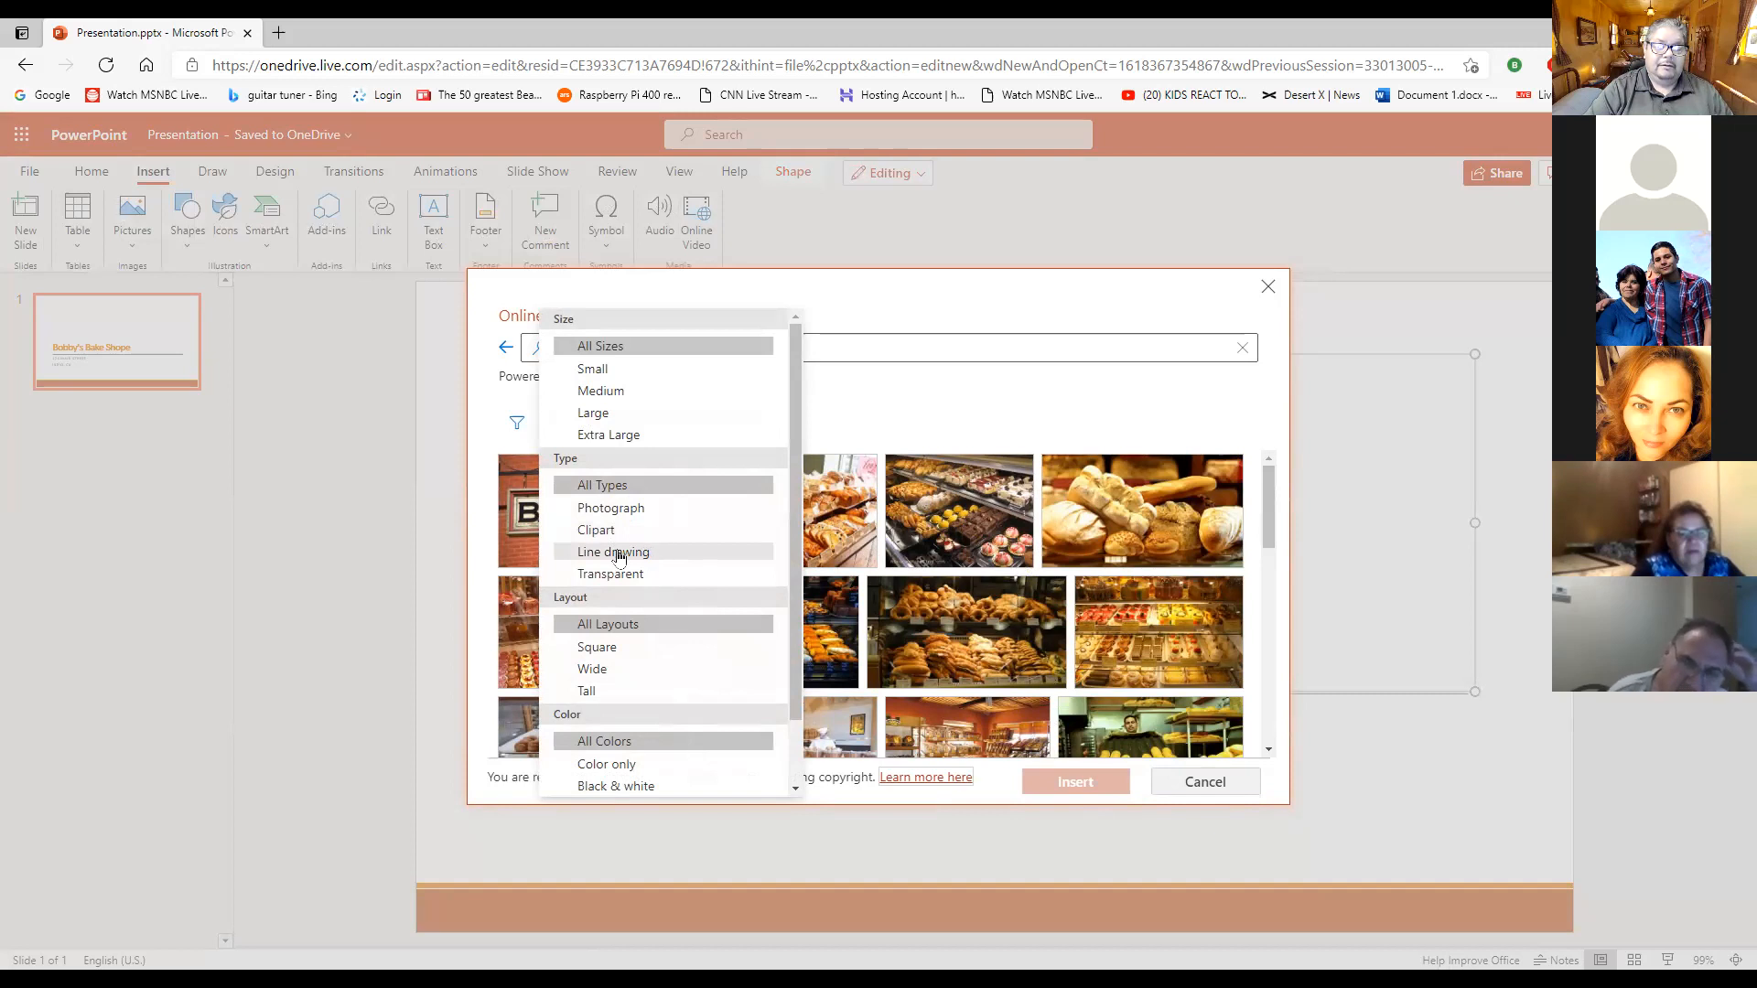
click(634, 554)
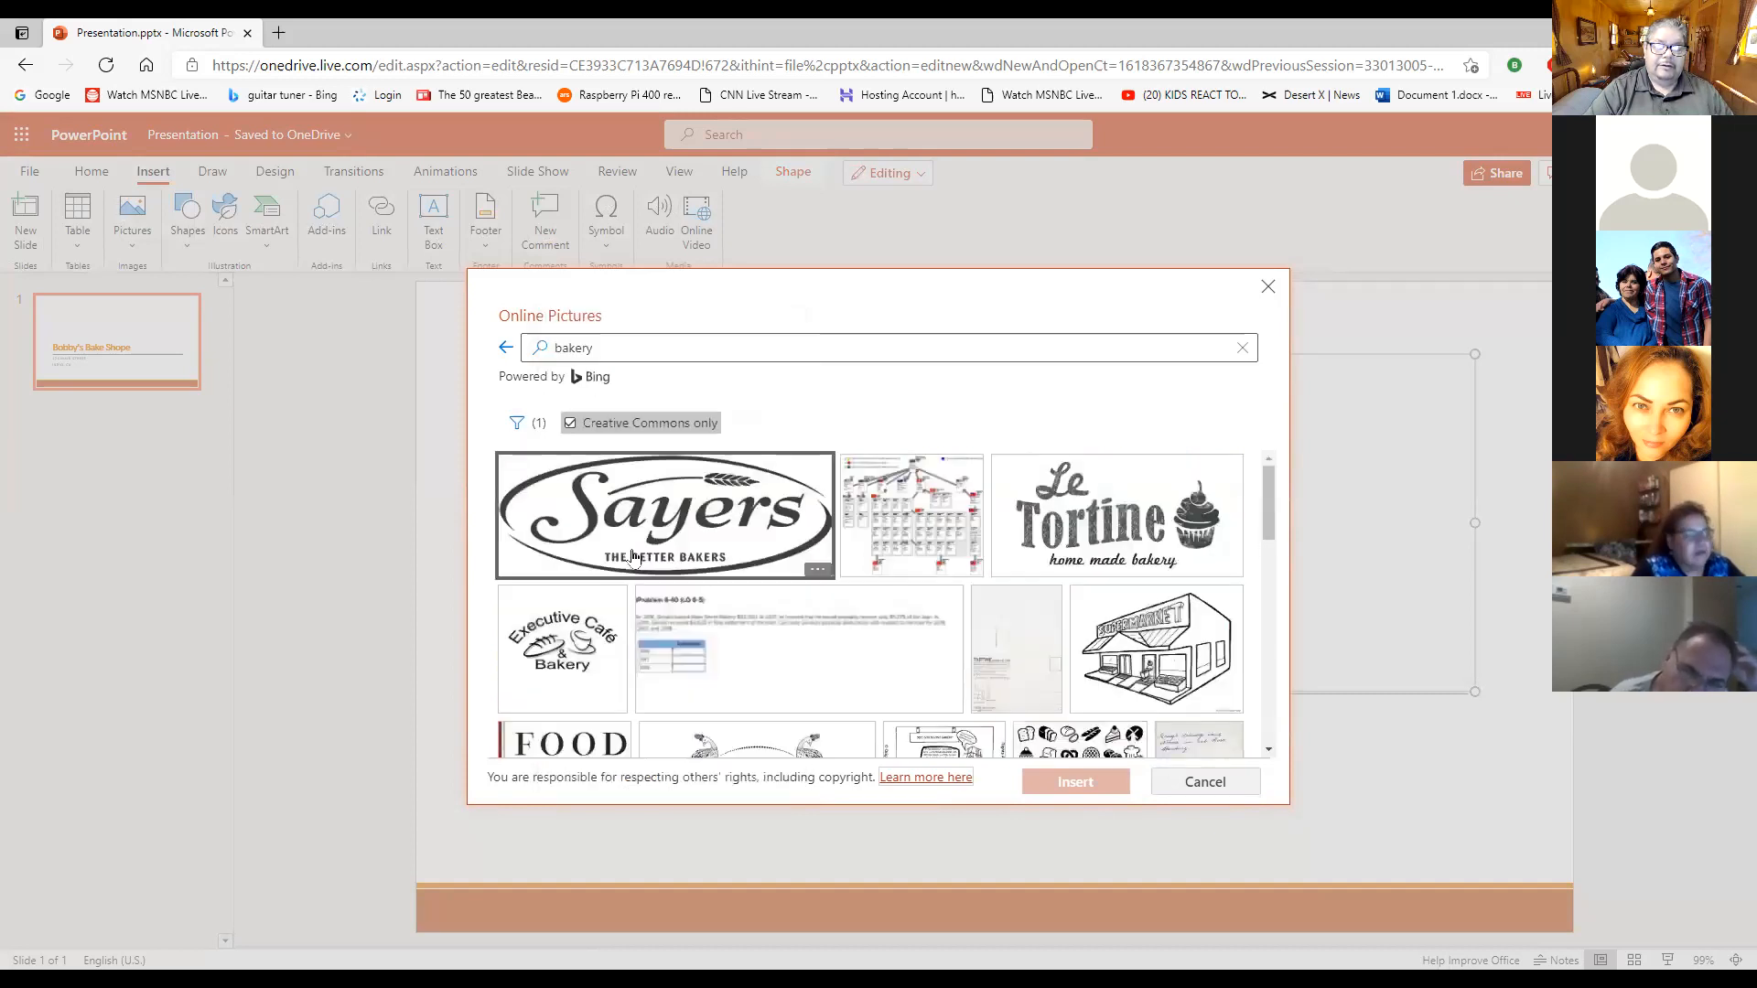
drag(1268, 519, 1247, 653)
scroll(1247, 652, down, 10)
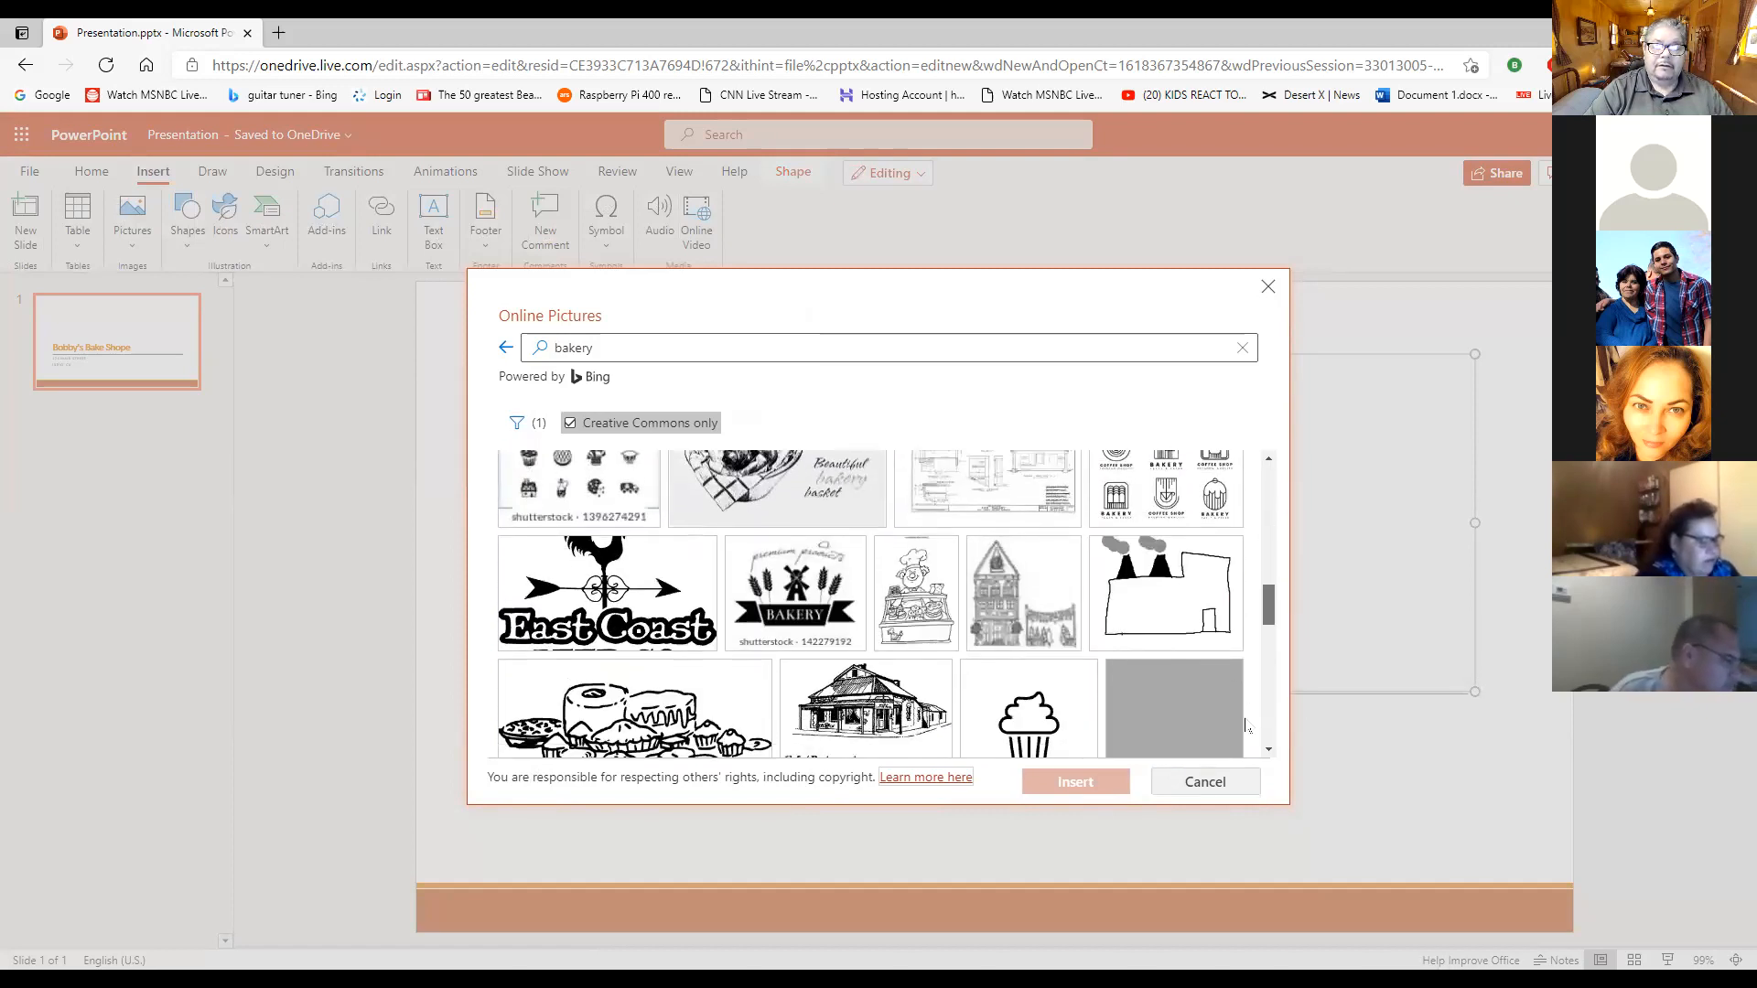
scroll(1246, 726, down, 2)
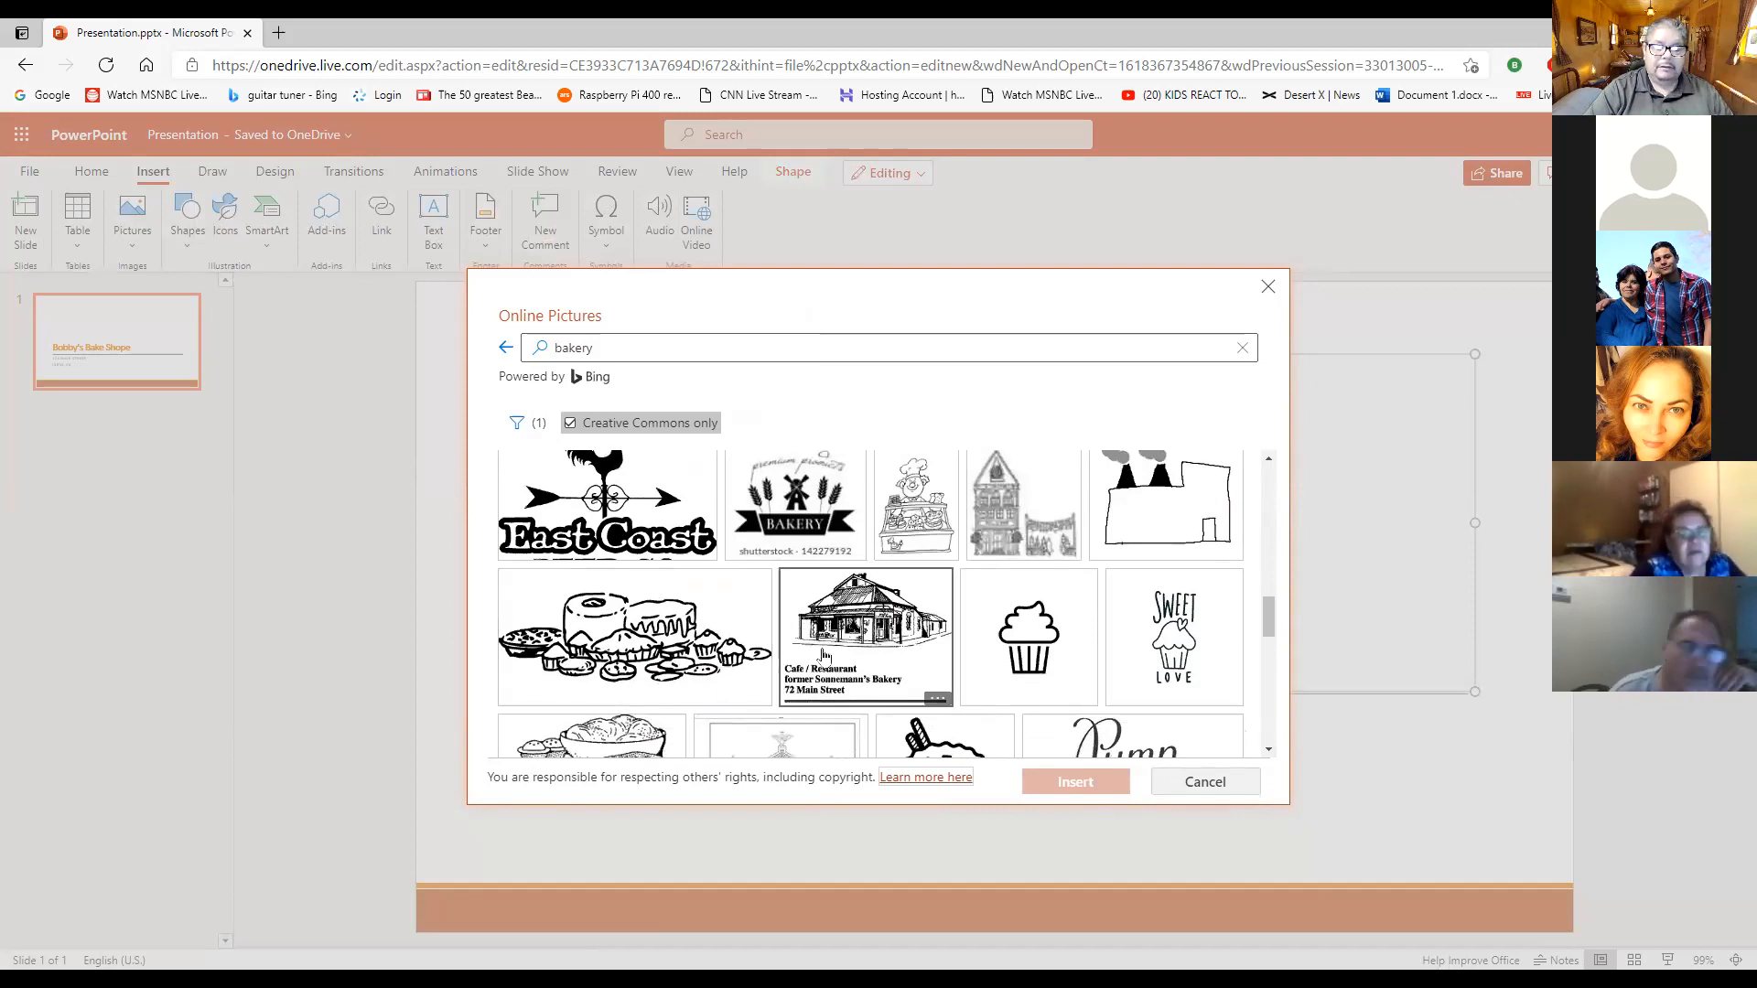
drag(1271, 634, 1274, 666)
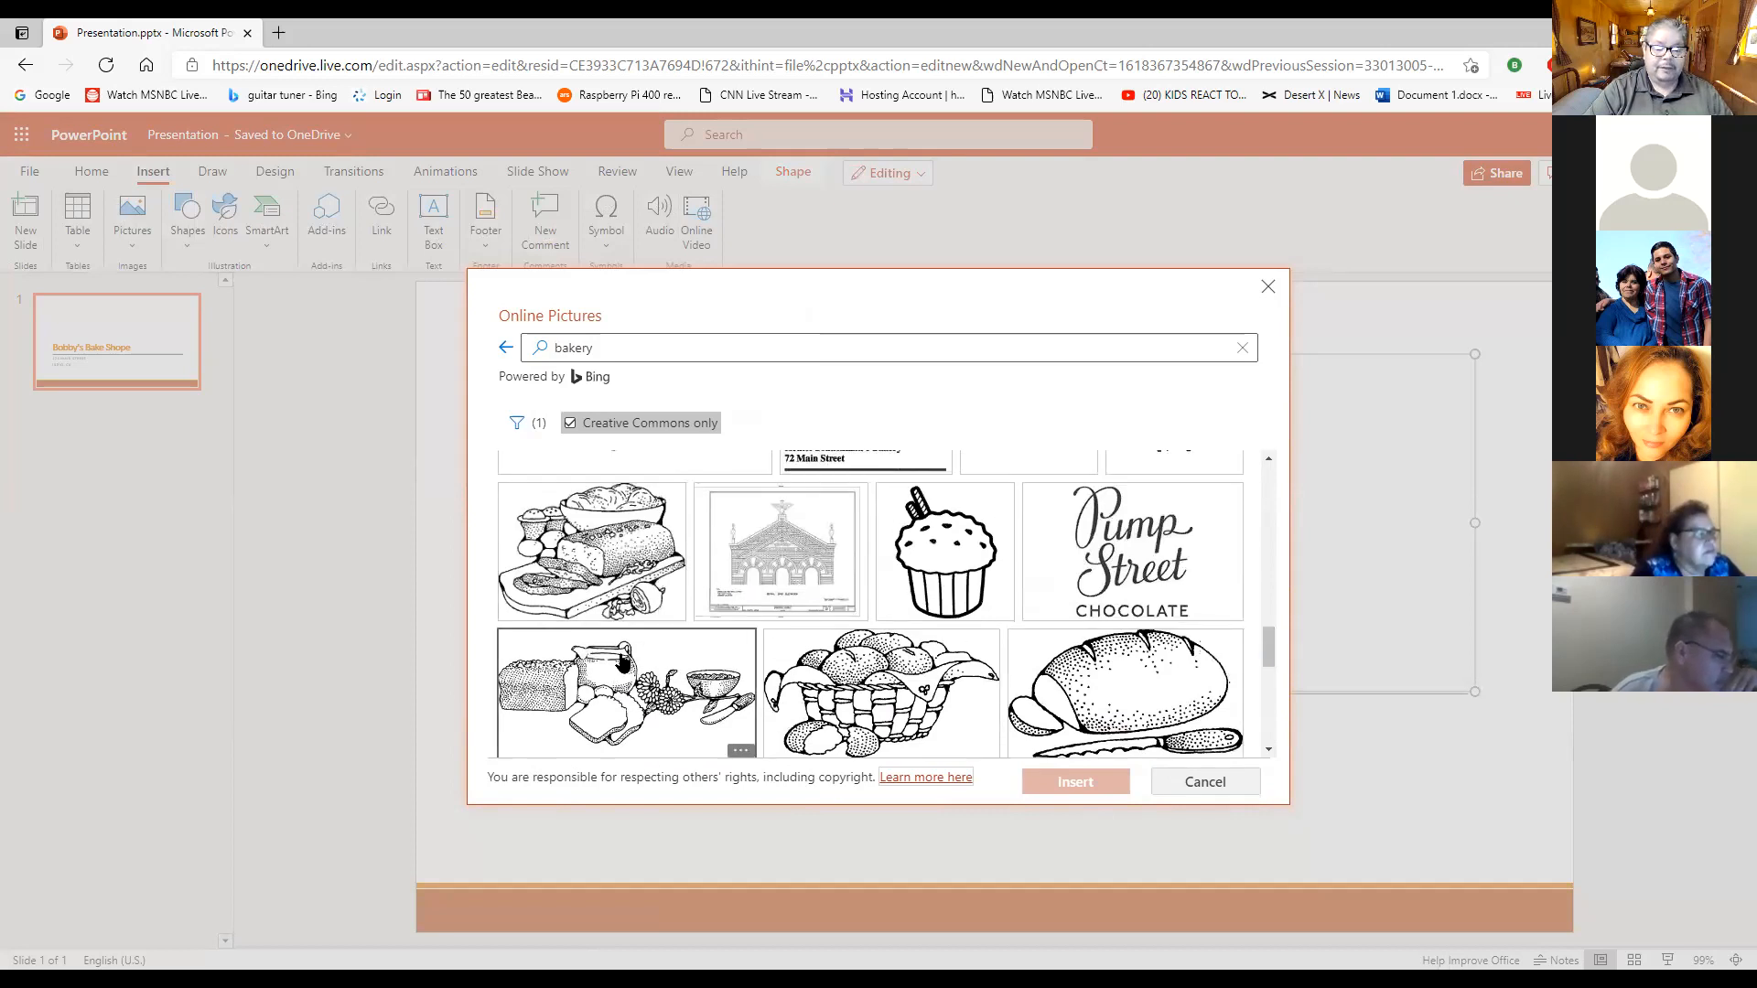
scroll(622, 661, down, 1)
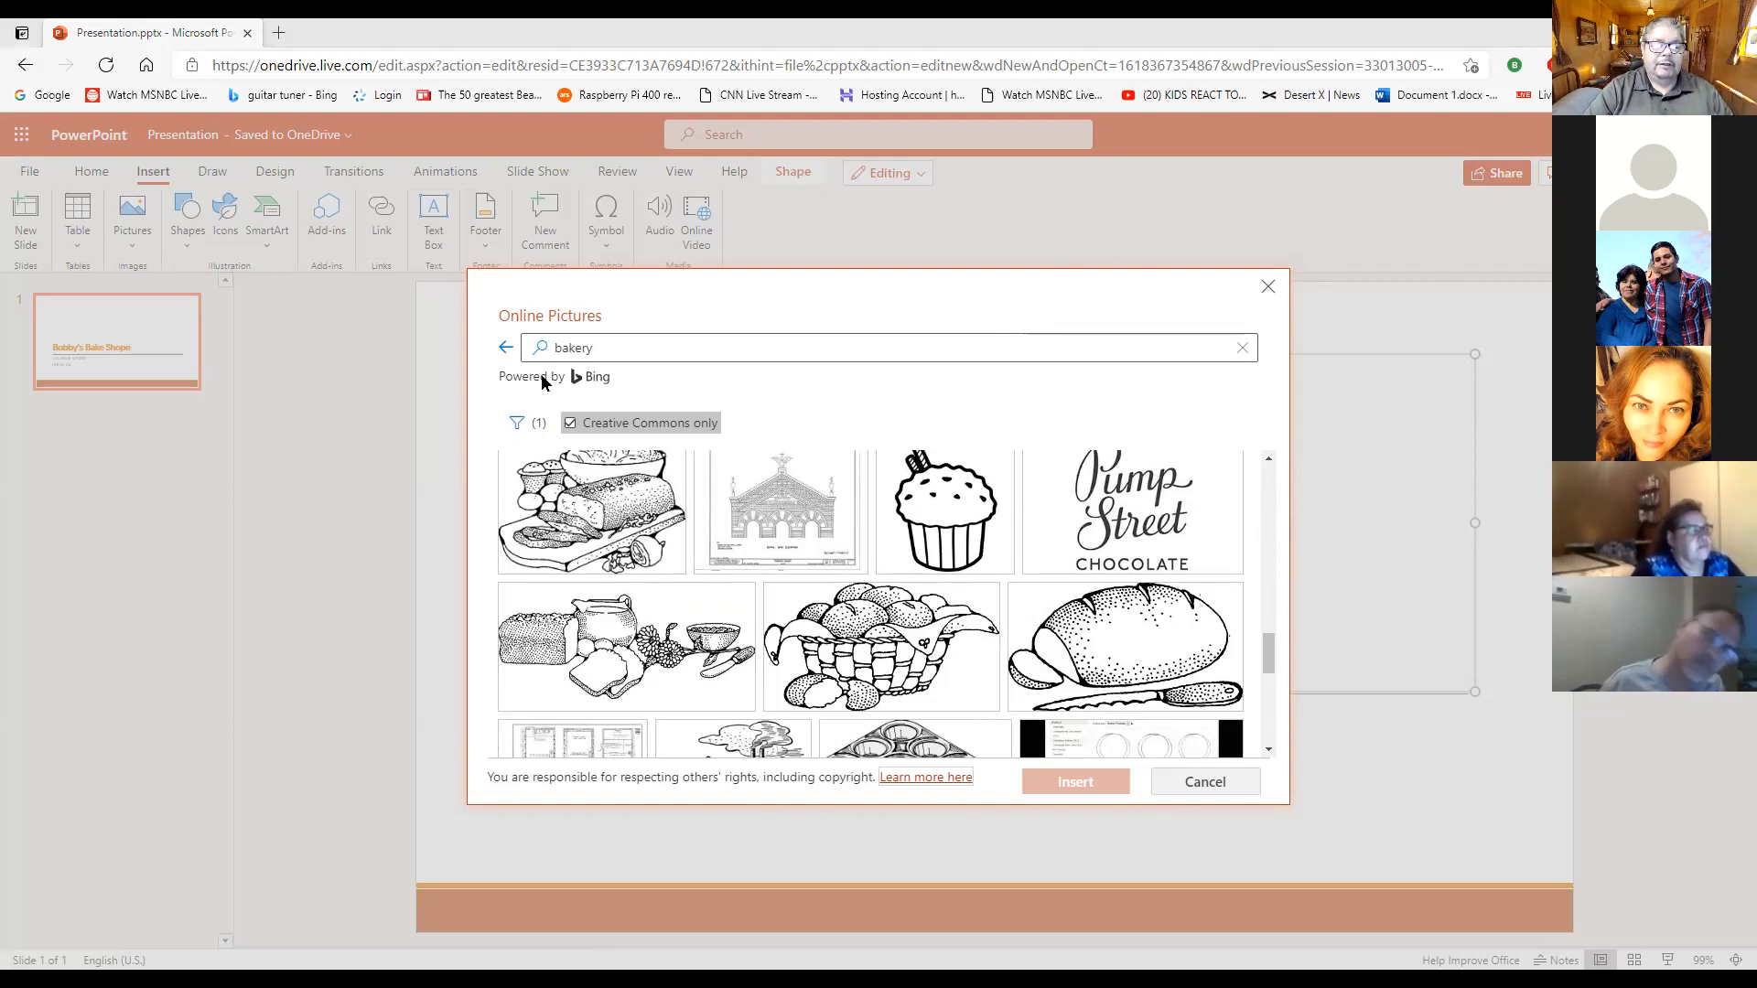
click(530, 430)
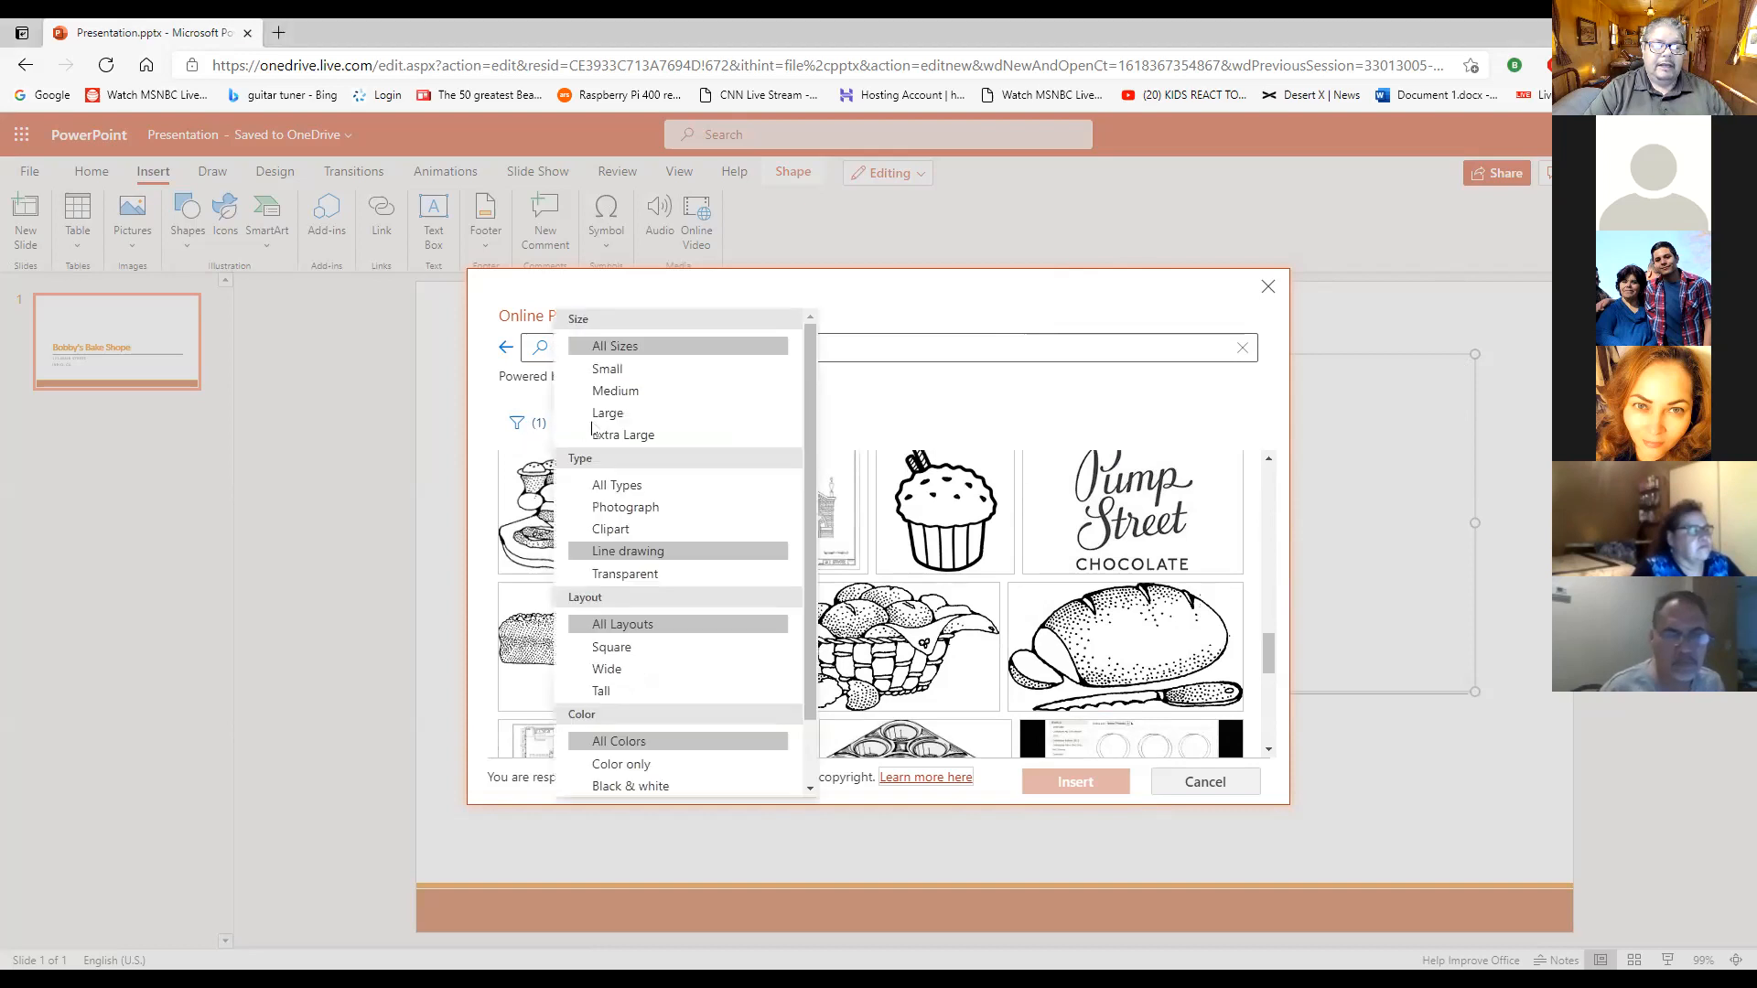
click(645, 552)
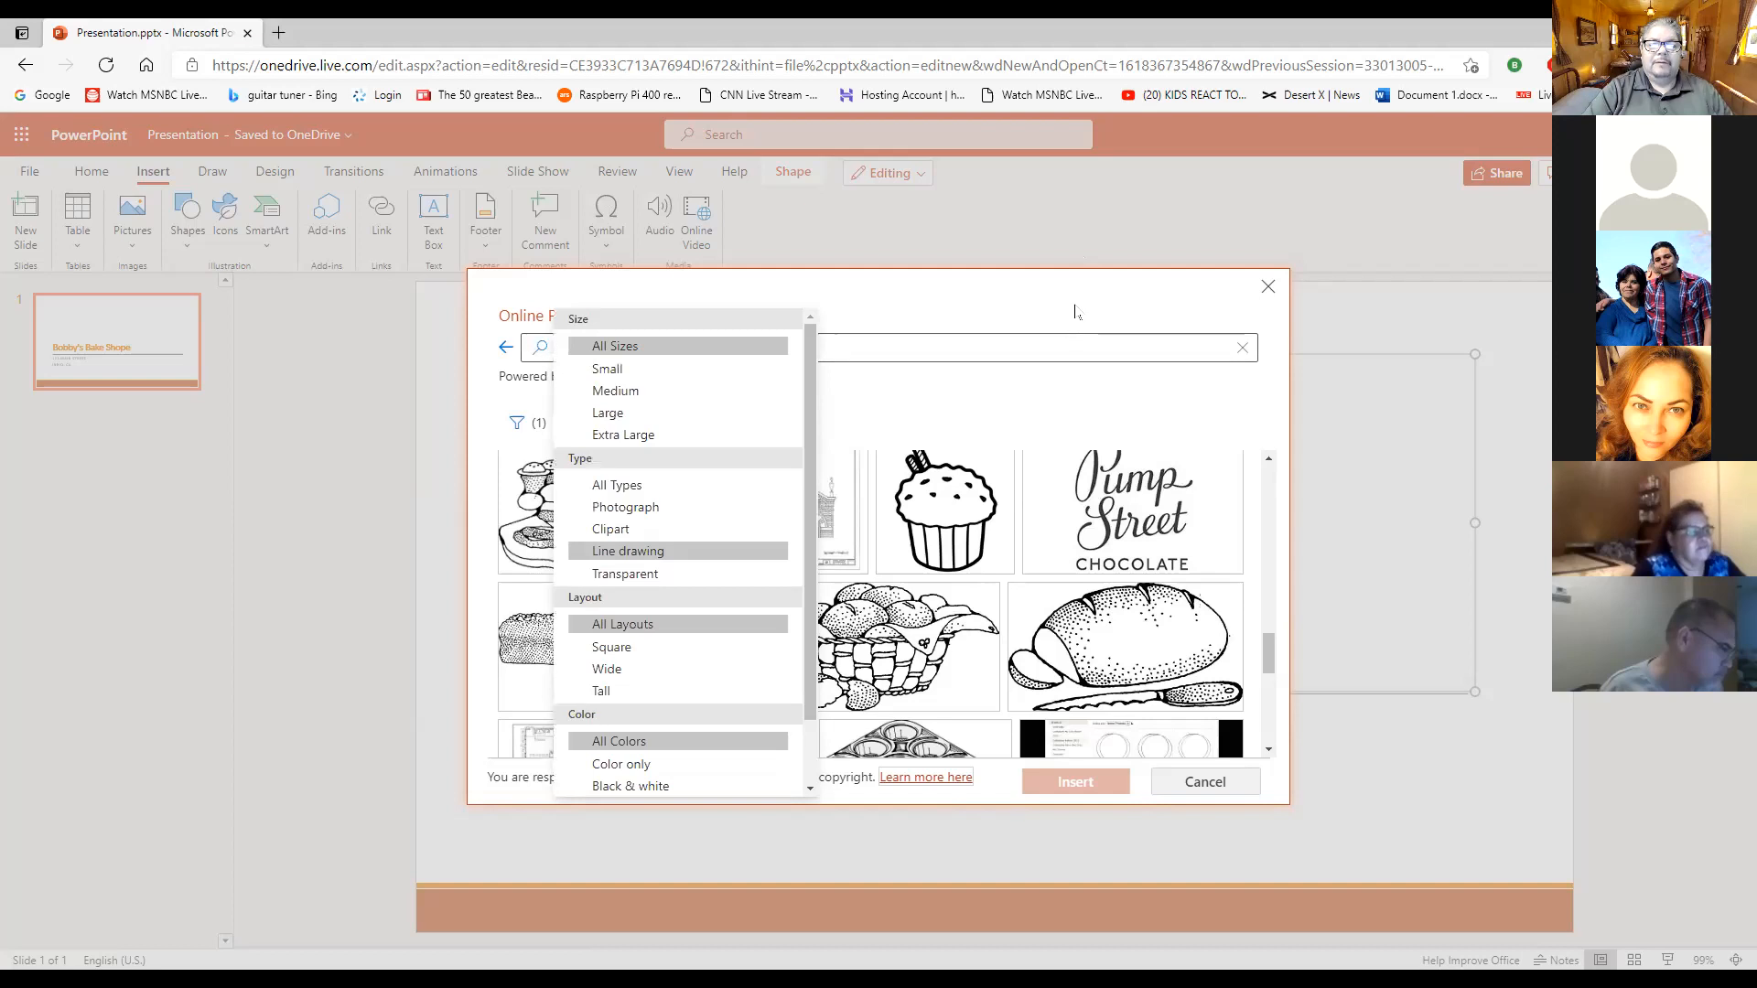
click(1071, 311)
- Insert the line drawing of a bread loaf, jug, fruit and bowl, and place it above the "Bobby's Bake Shope" title
click(637, 661)
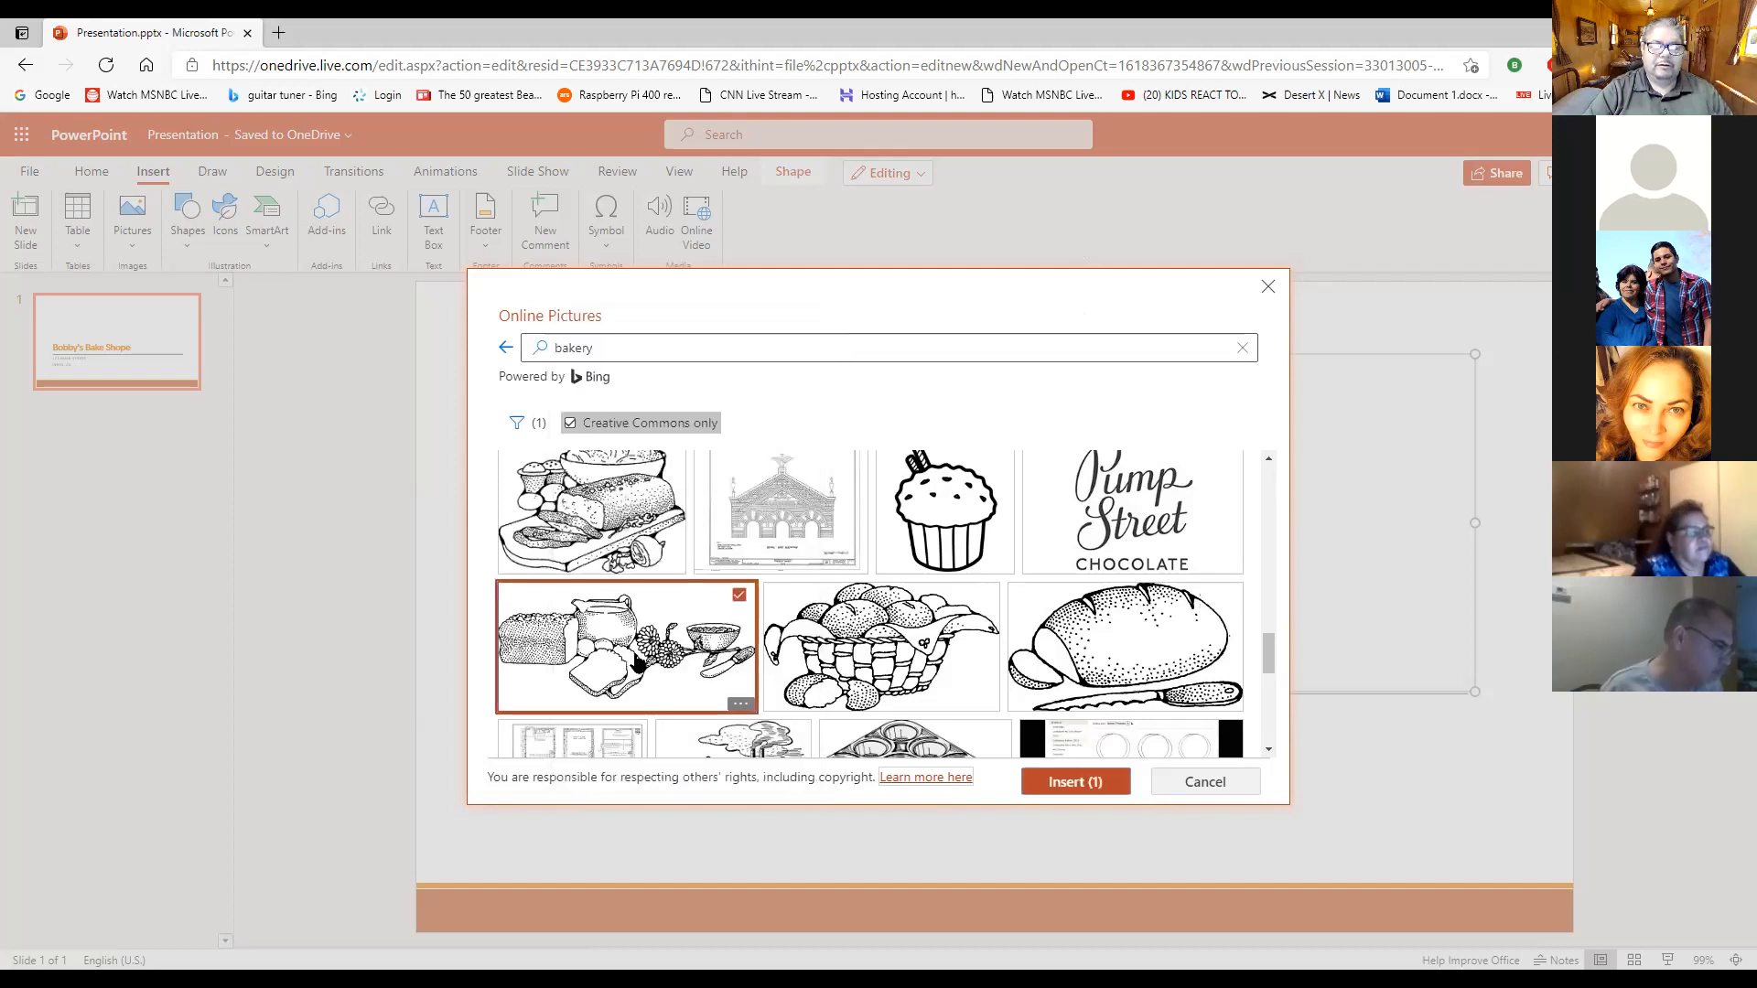
click(1077, 782)
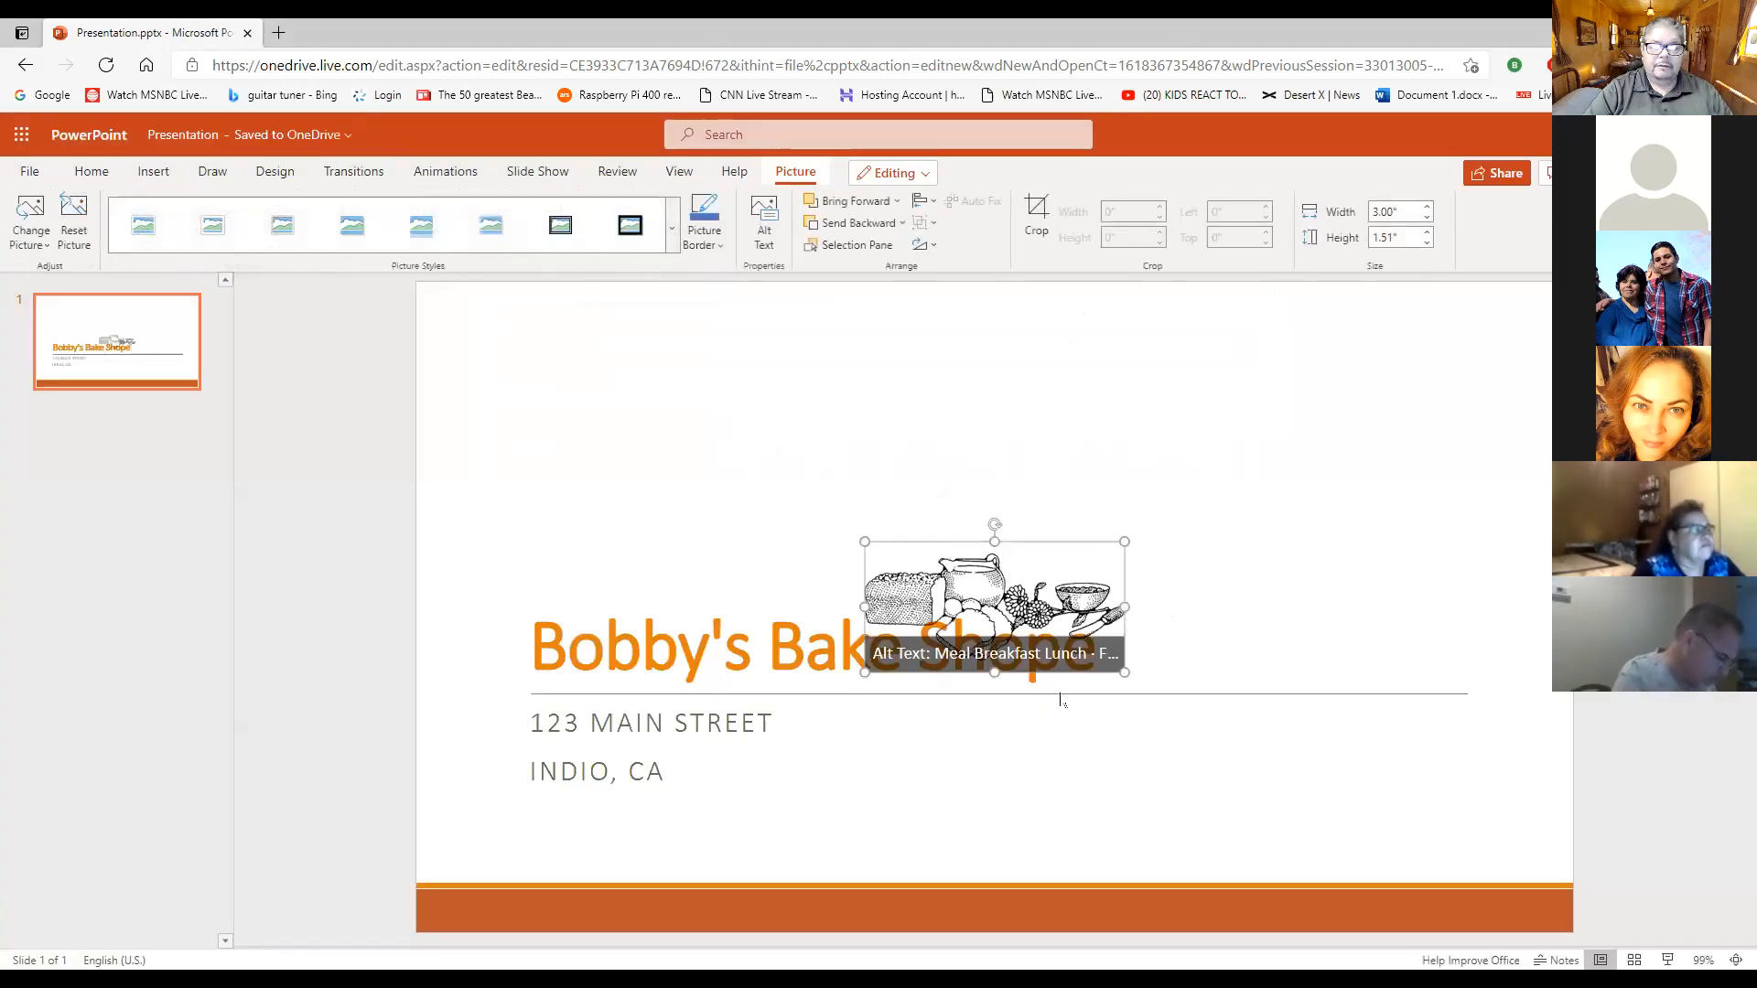
drag(929, 573, 699, 427)
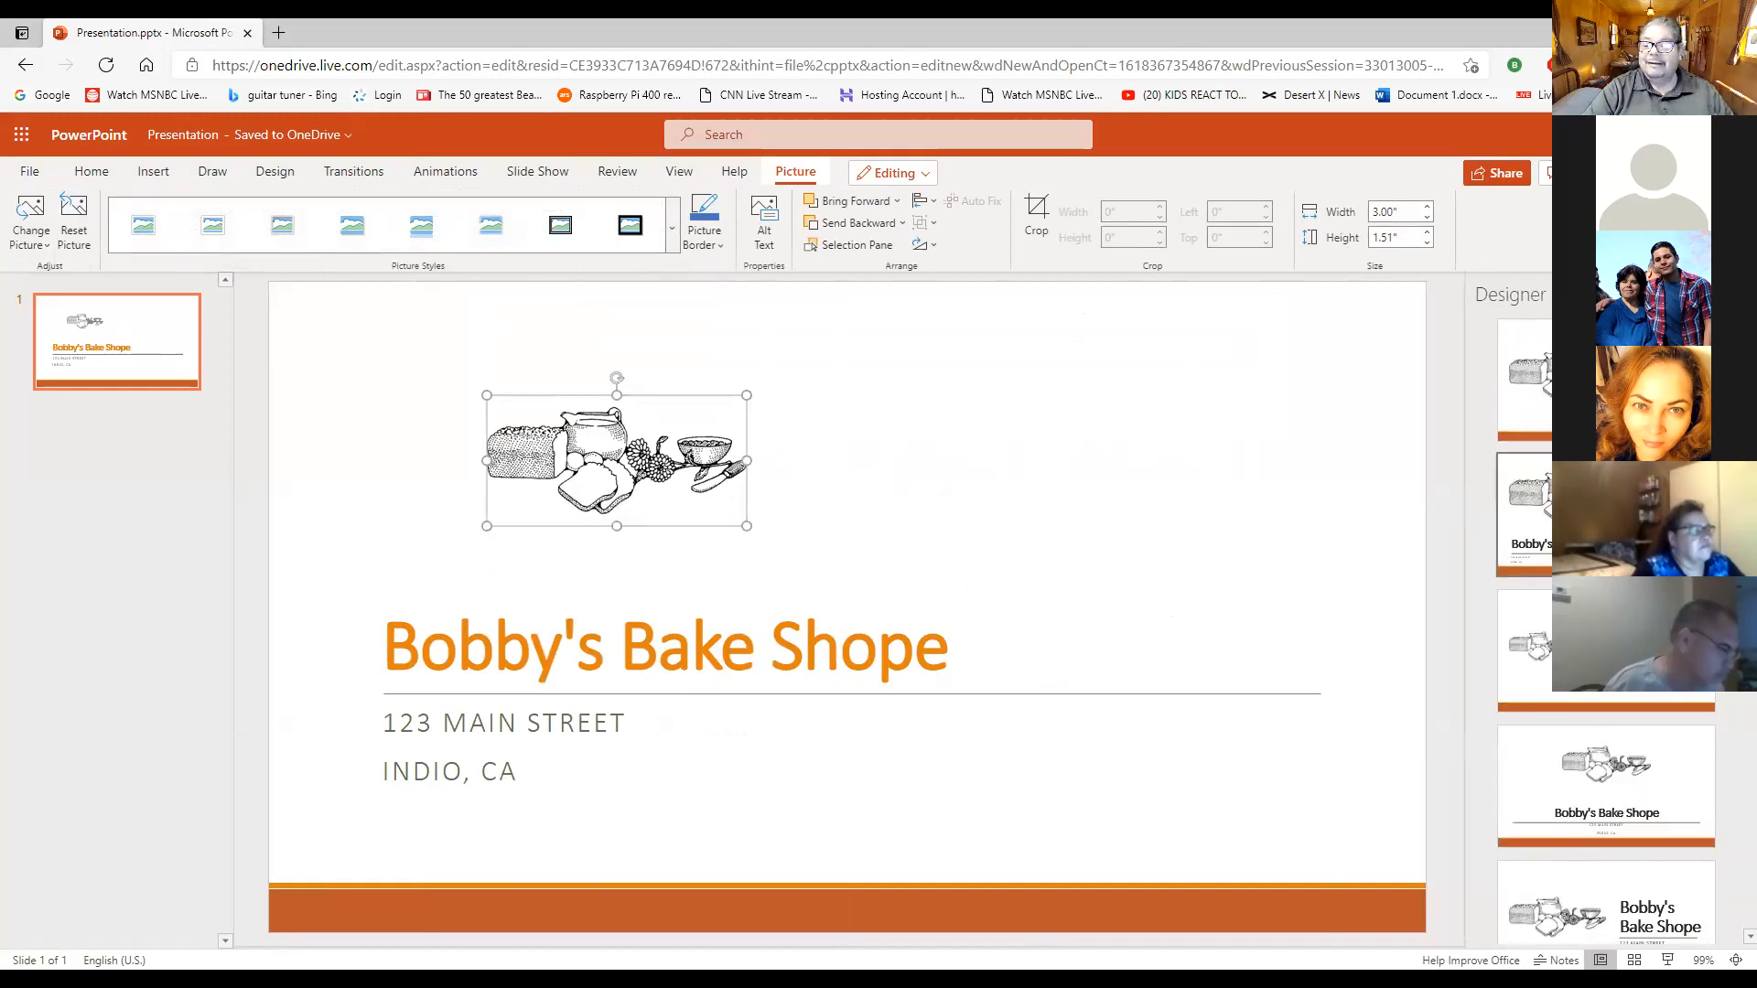
- Apply the second Designer idea, with the enlarged drawing above a black title, to the title slide
click(1524, 513)
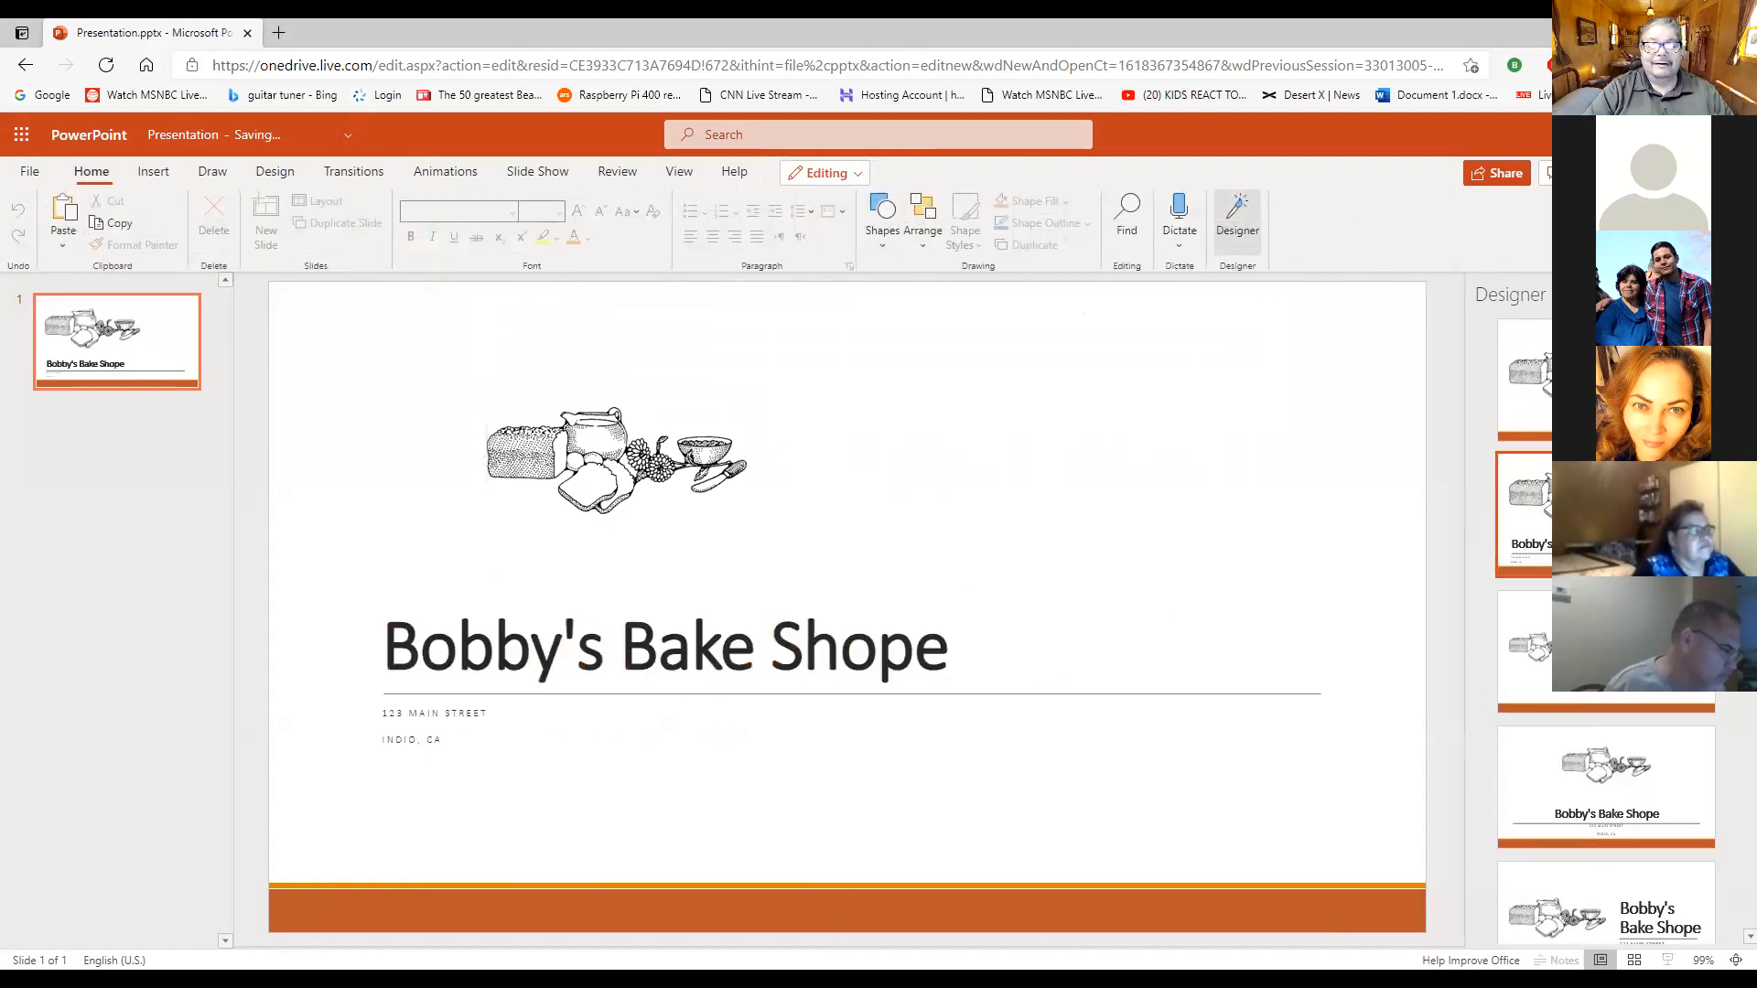
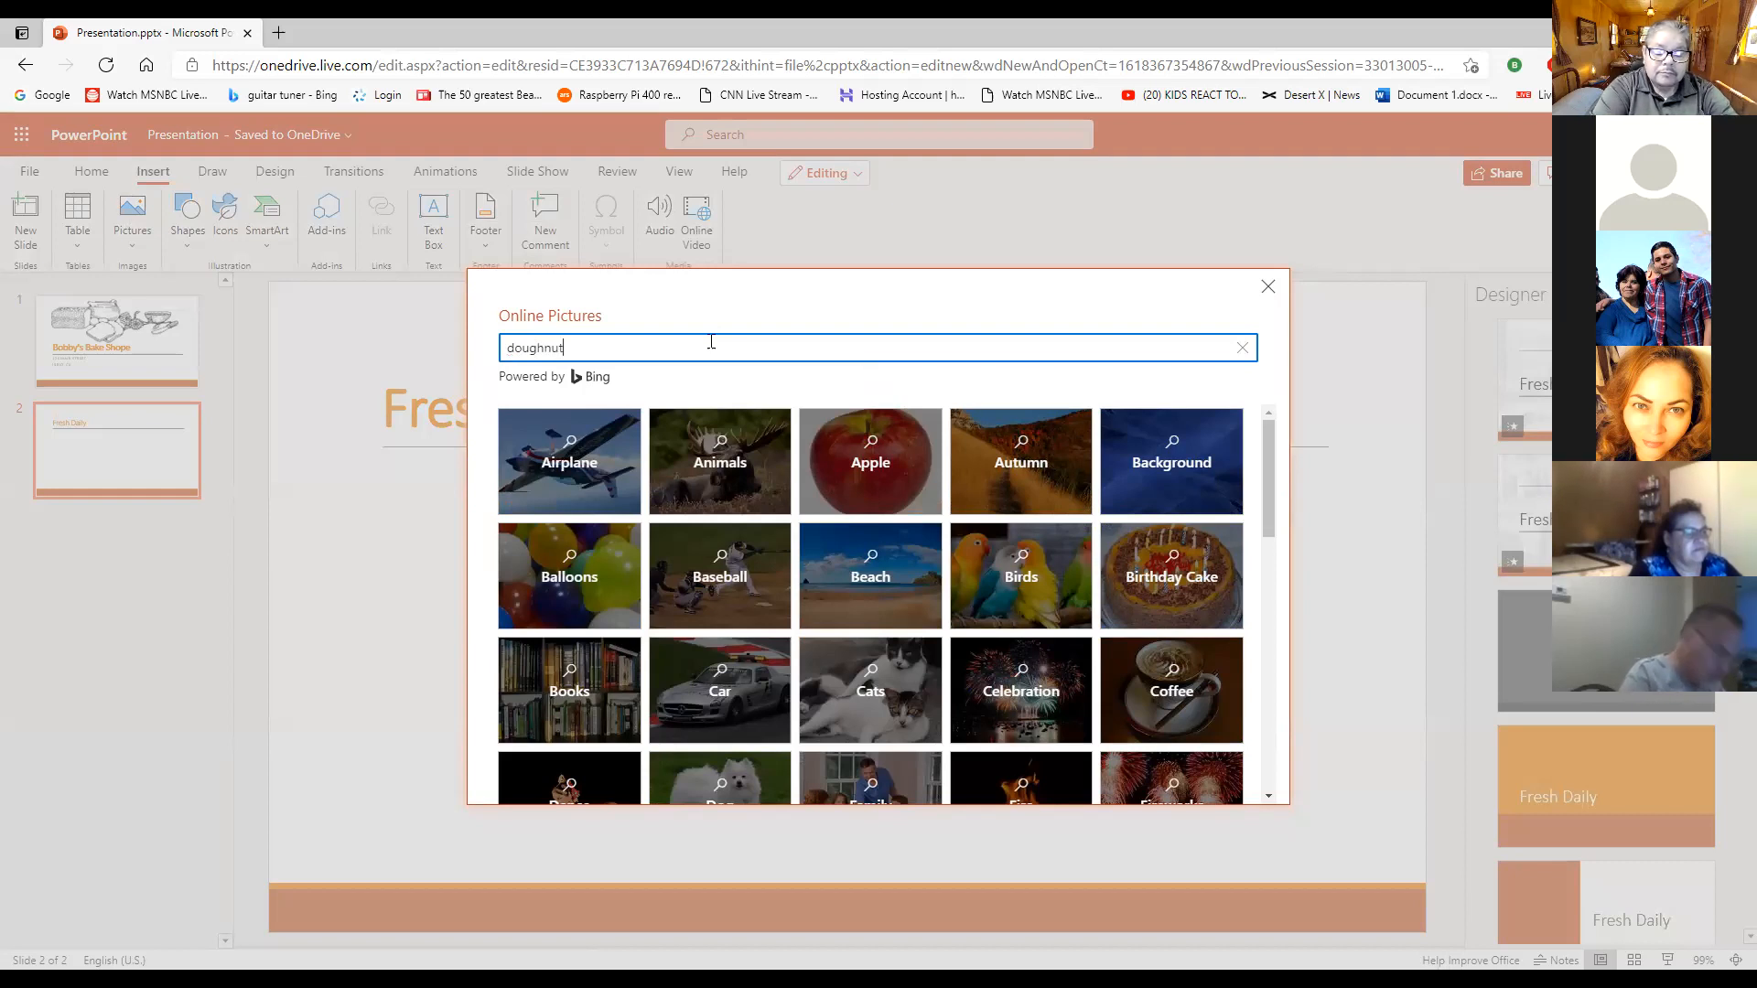
- Search Bing's online pictures for "doughnut" and look through the results for a suitable picture for the "Fresh Daily" slide
key(Return)
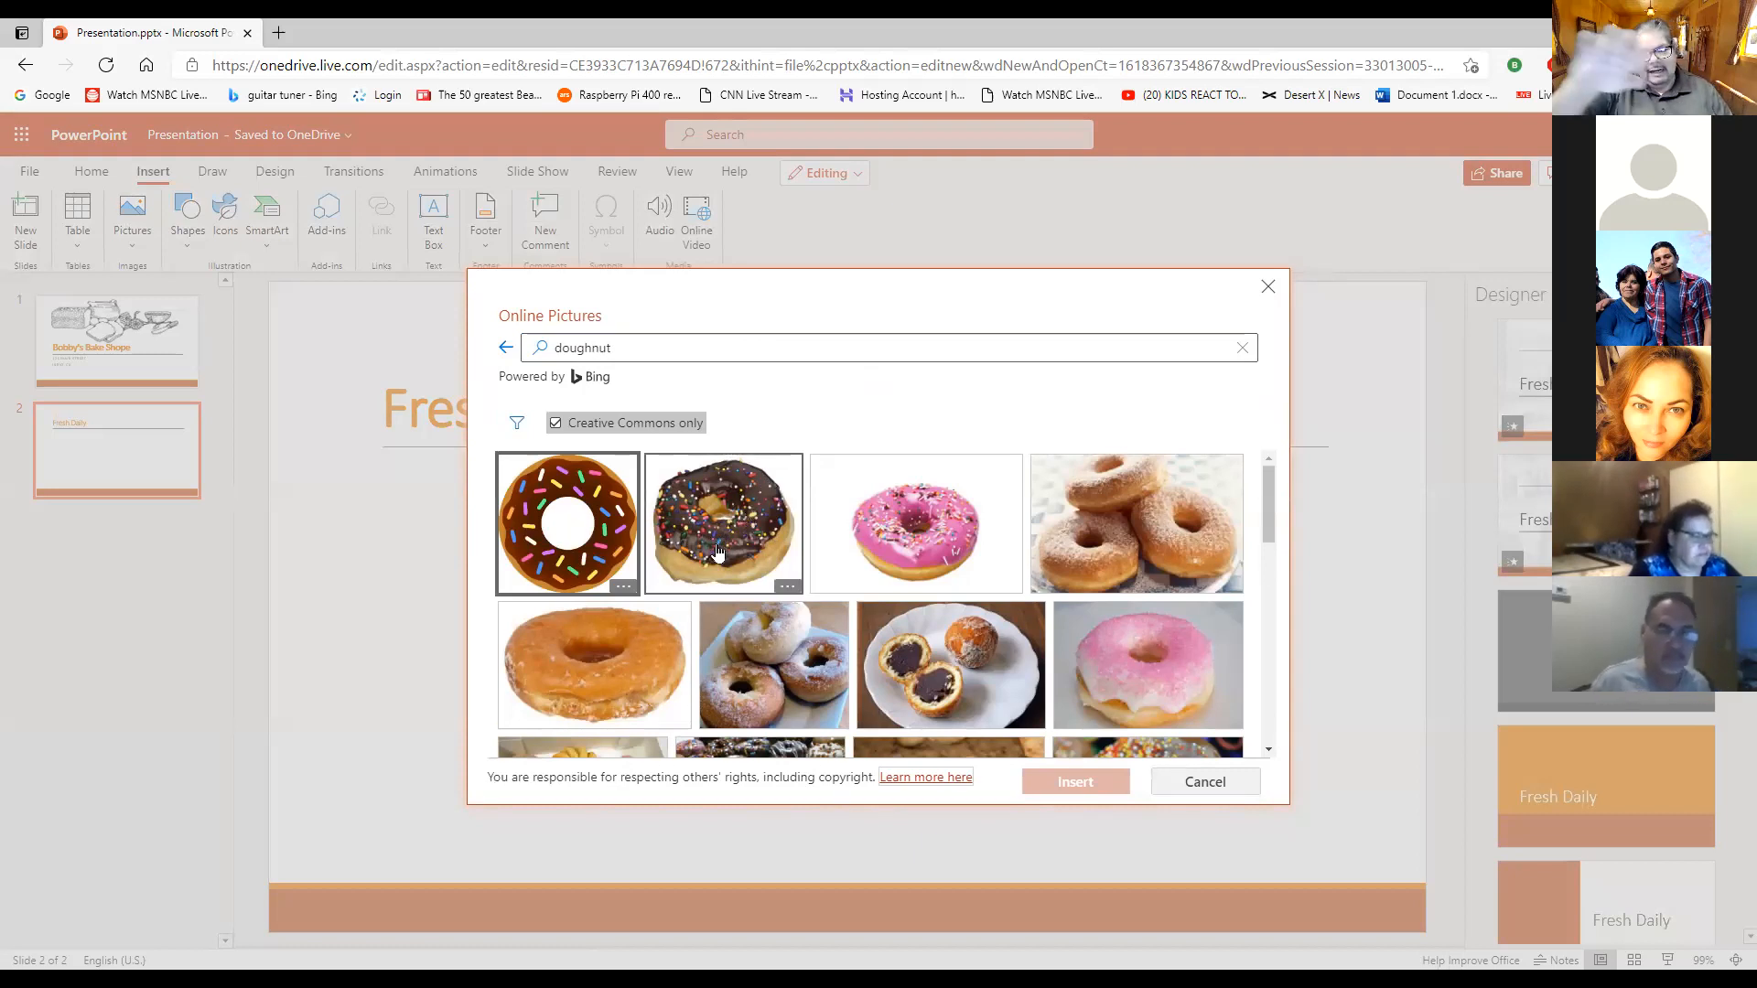
scroll(1052, 549, down, 1)
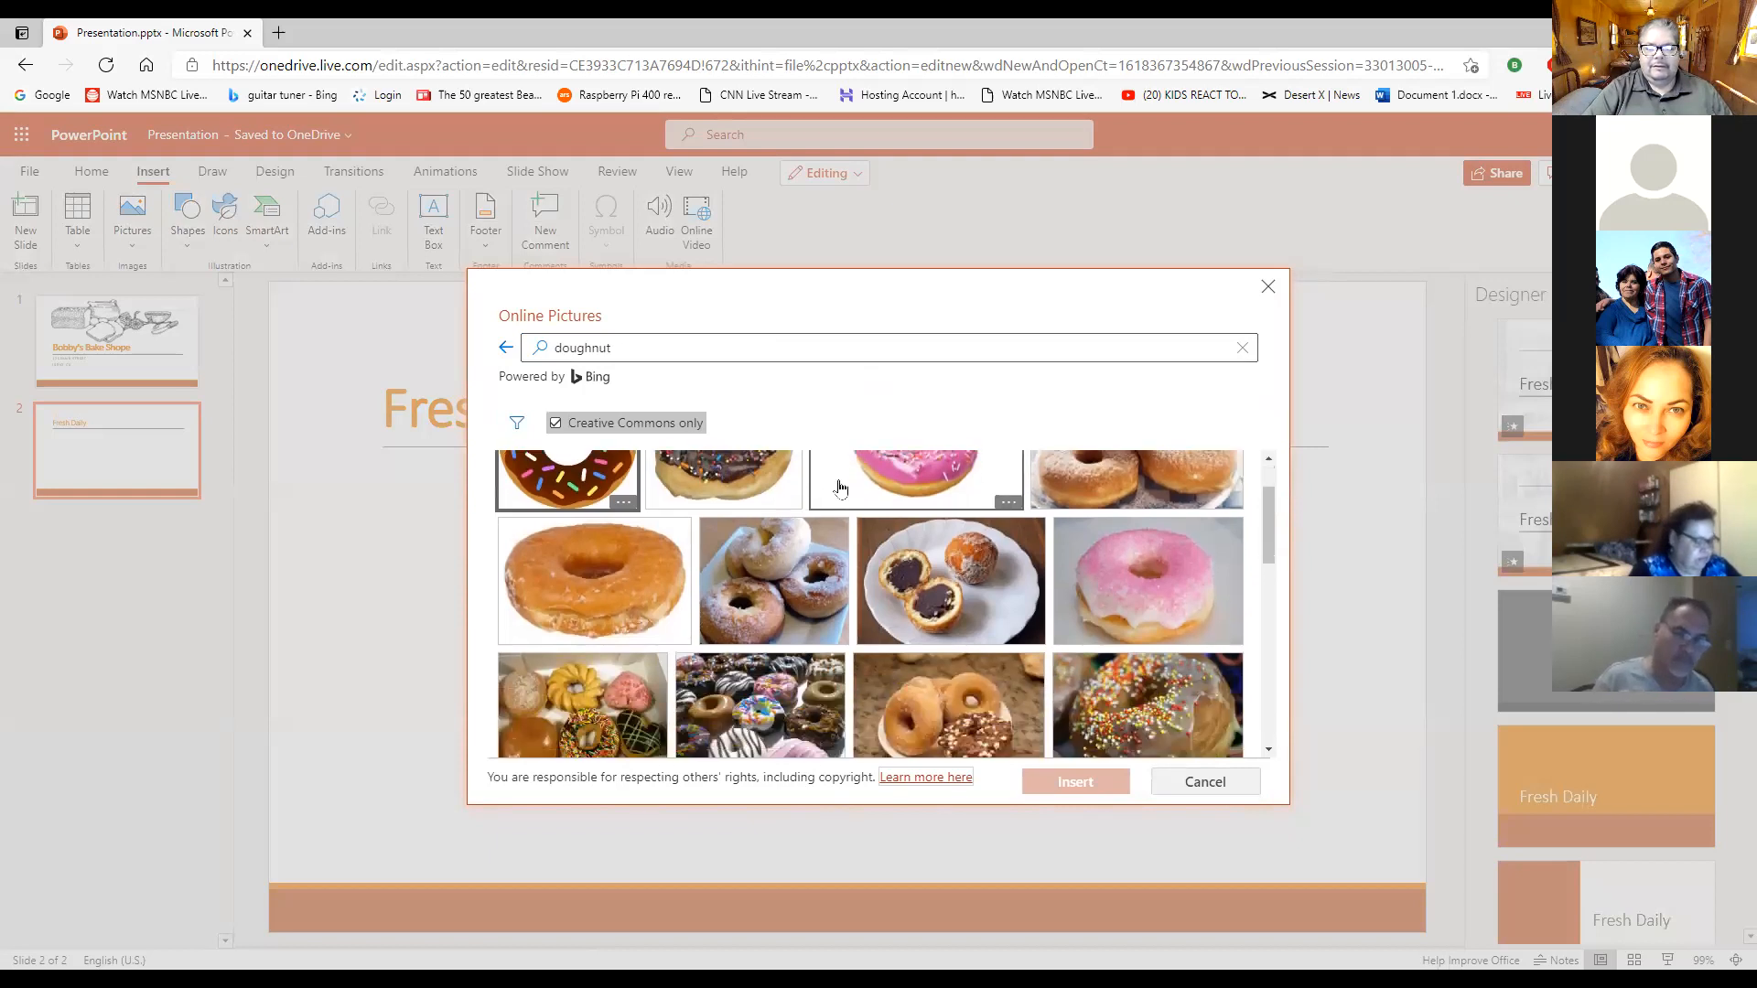
scroll(814, 553, up, 1)
scroll(957, 543, down, 1)
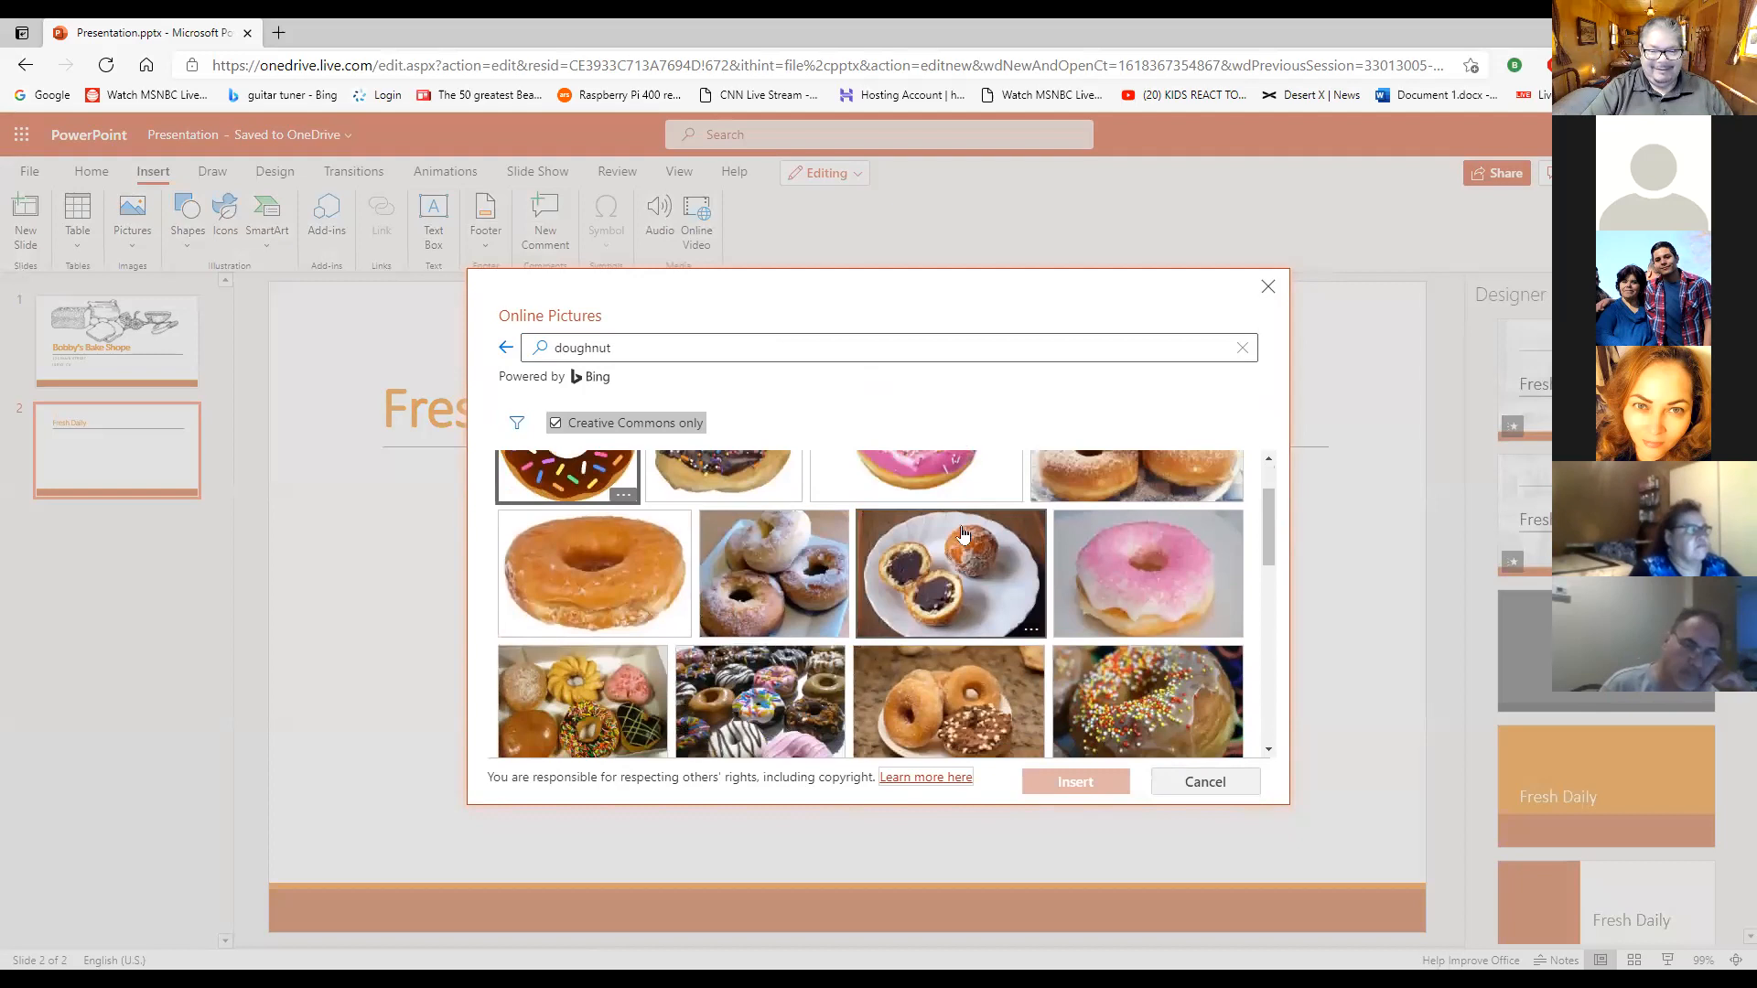
scroll(954, 526, up, 1)
scroll(942, 520, down, 5)
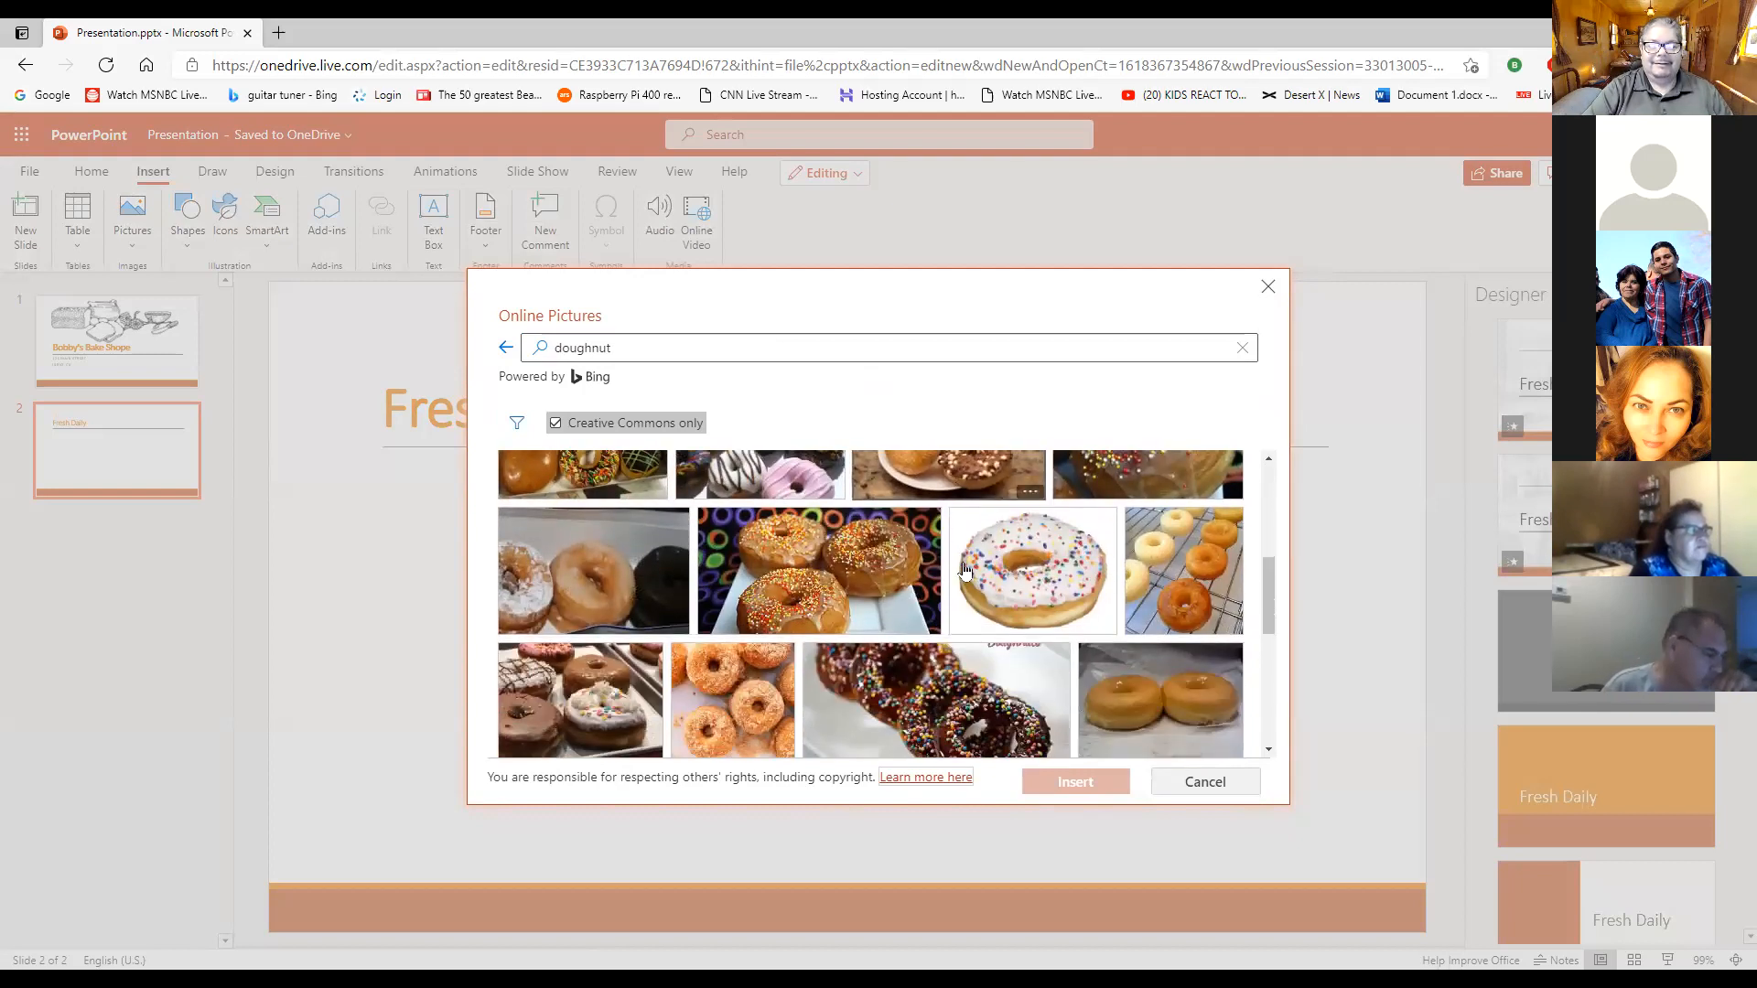
scroll(1061, 567, down, 3)
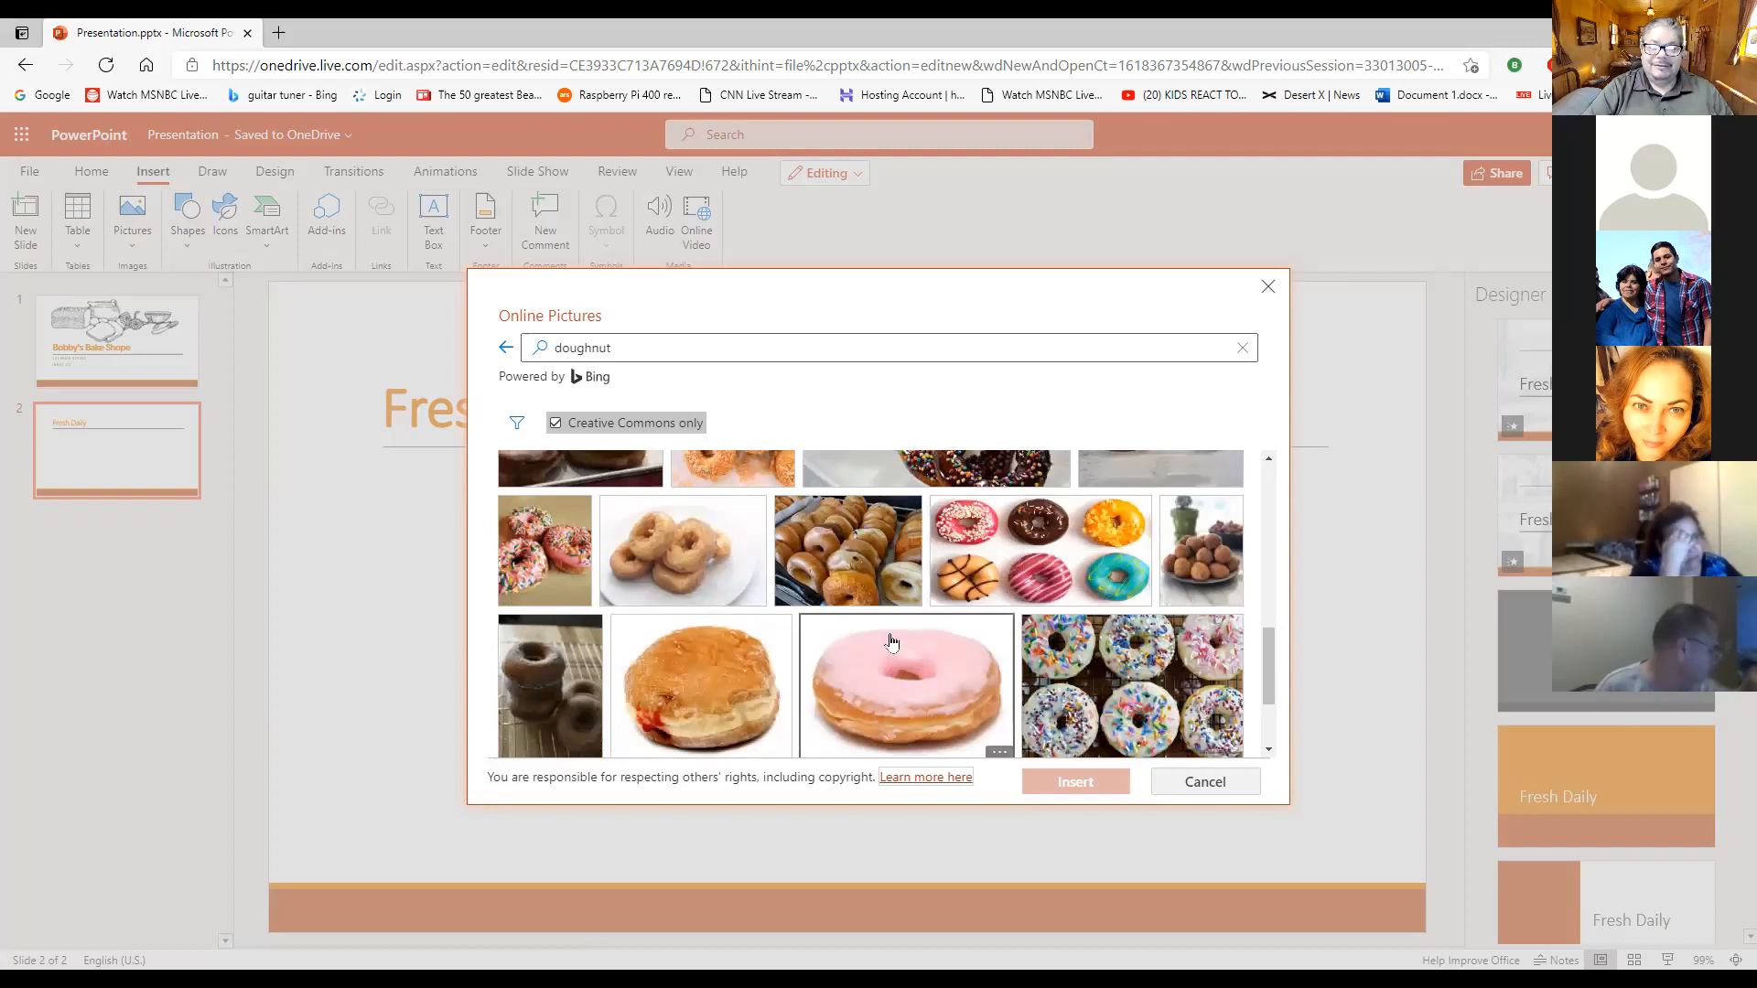
scroll(961, 538, down, 1)
scroll(961, 538, down, 1)
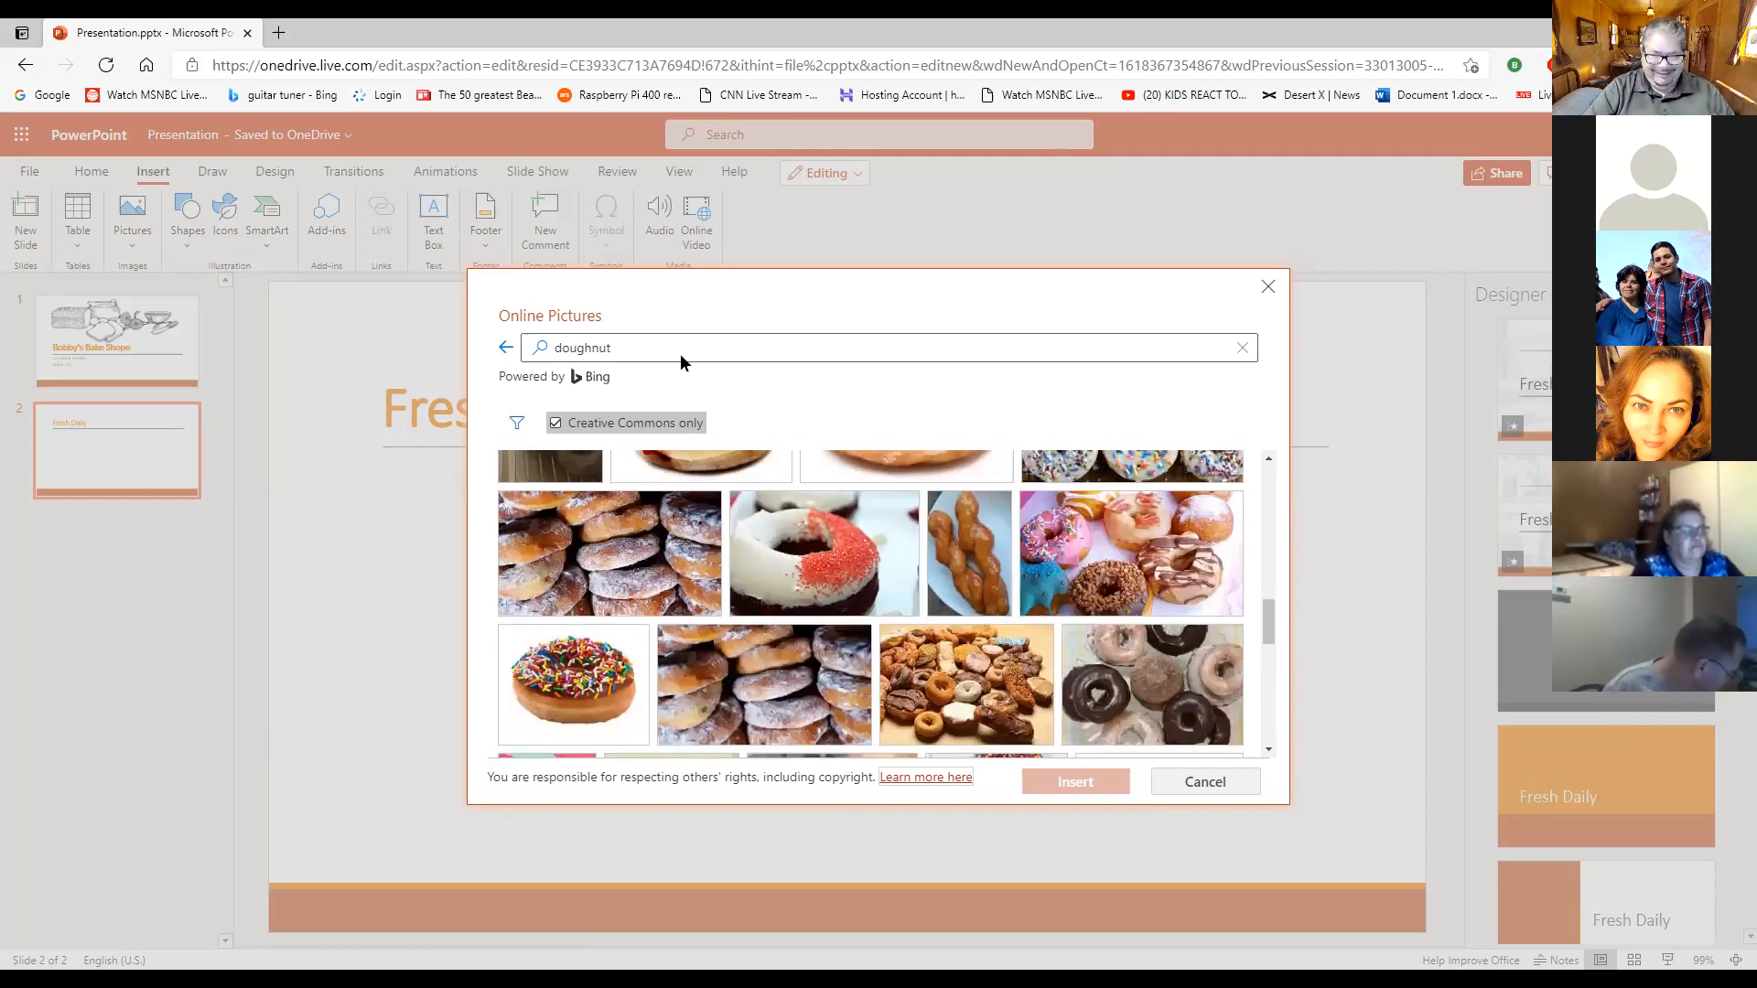
scroll(1048, 601, down, 1)
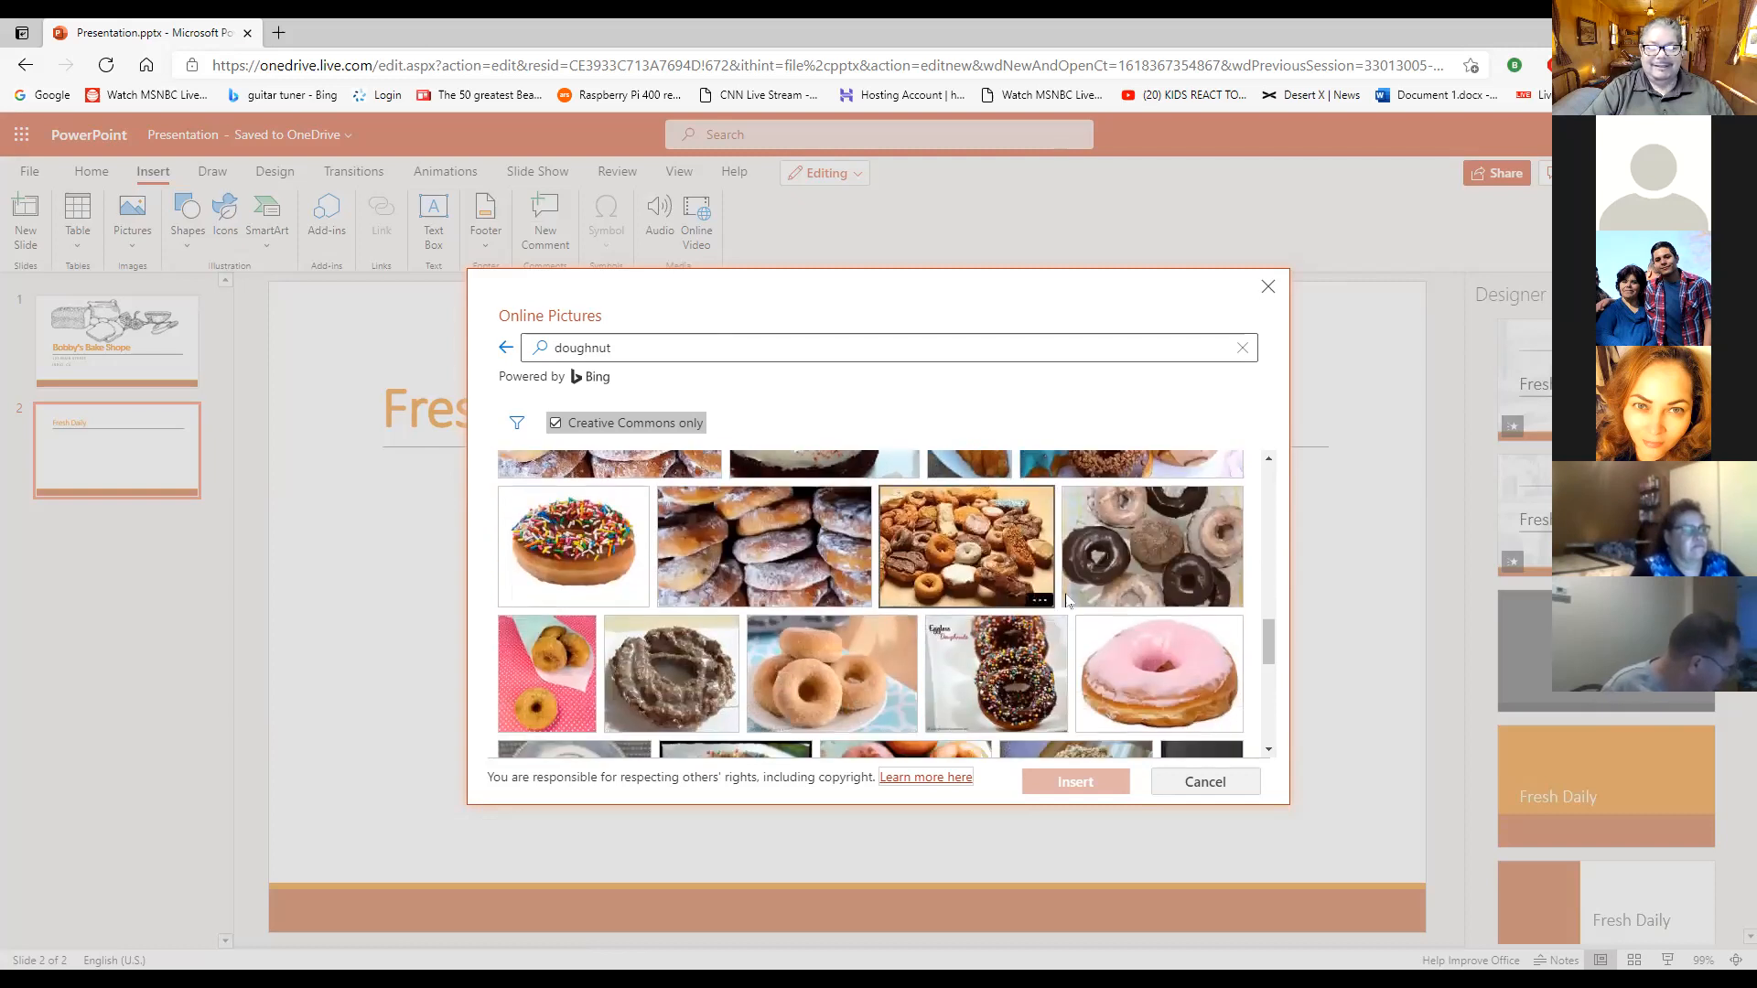
scroll(732, 682, down, 1)
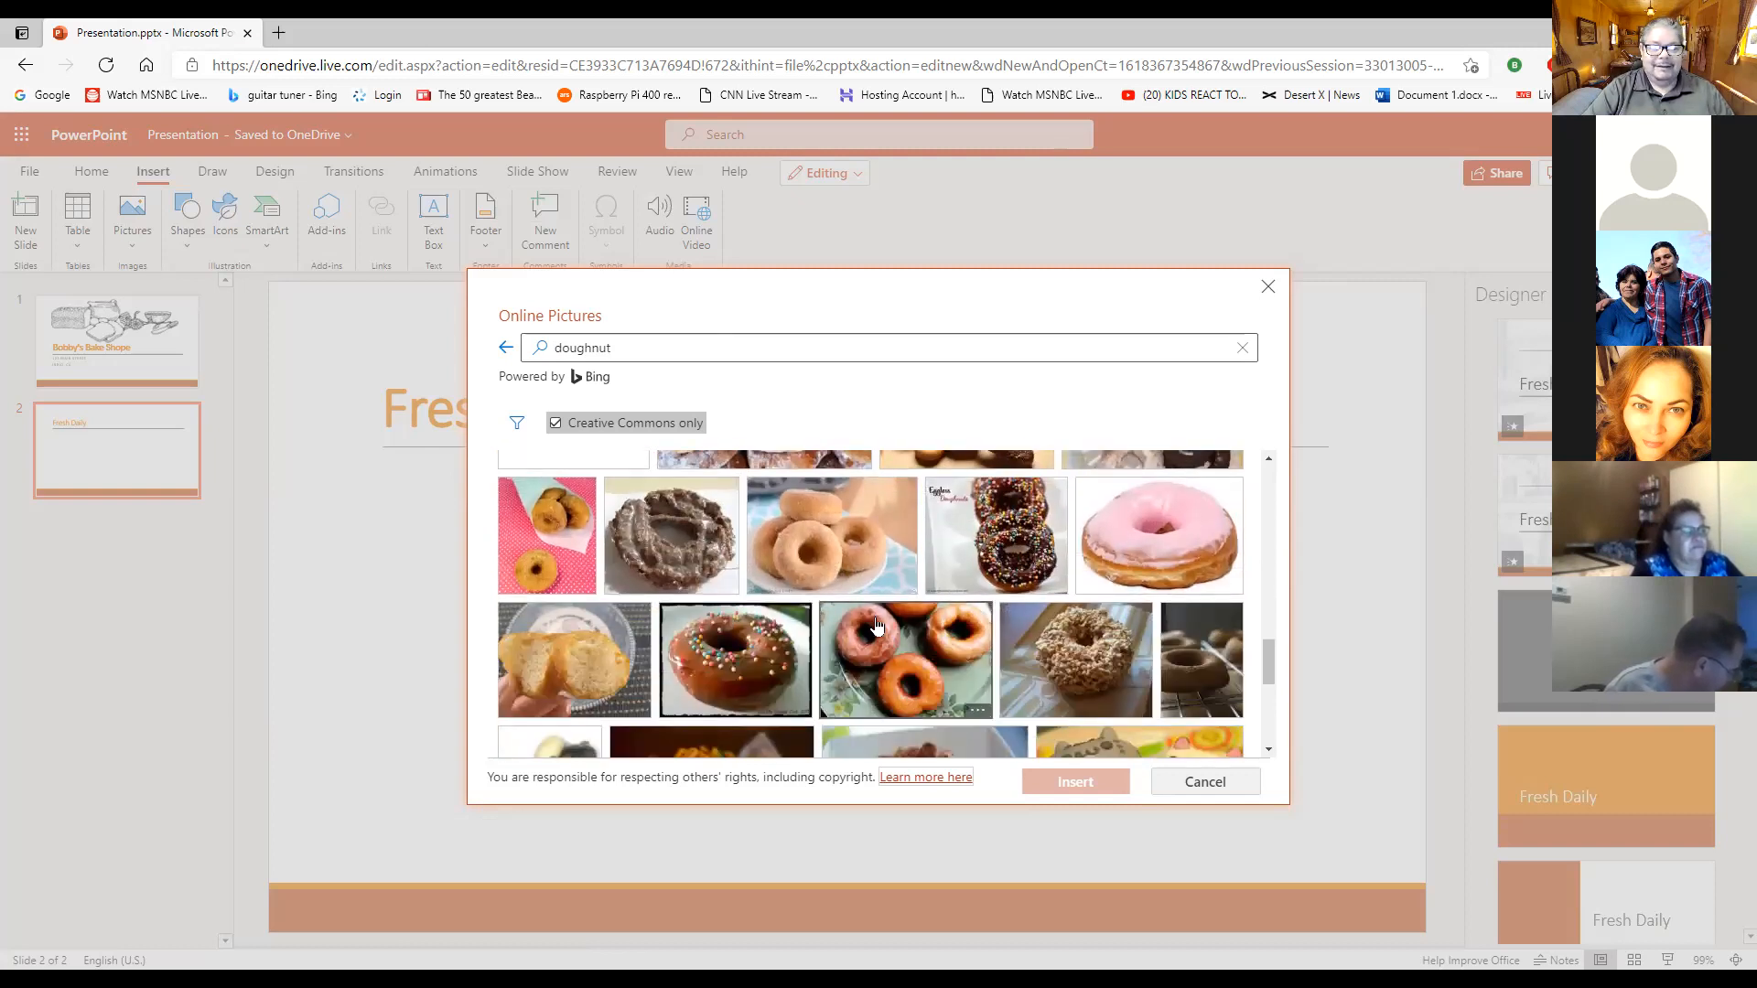
scroll(878, 625, down, 4)
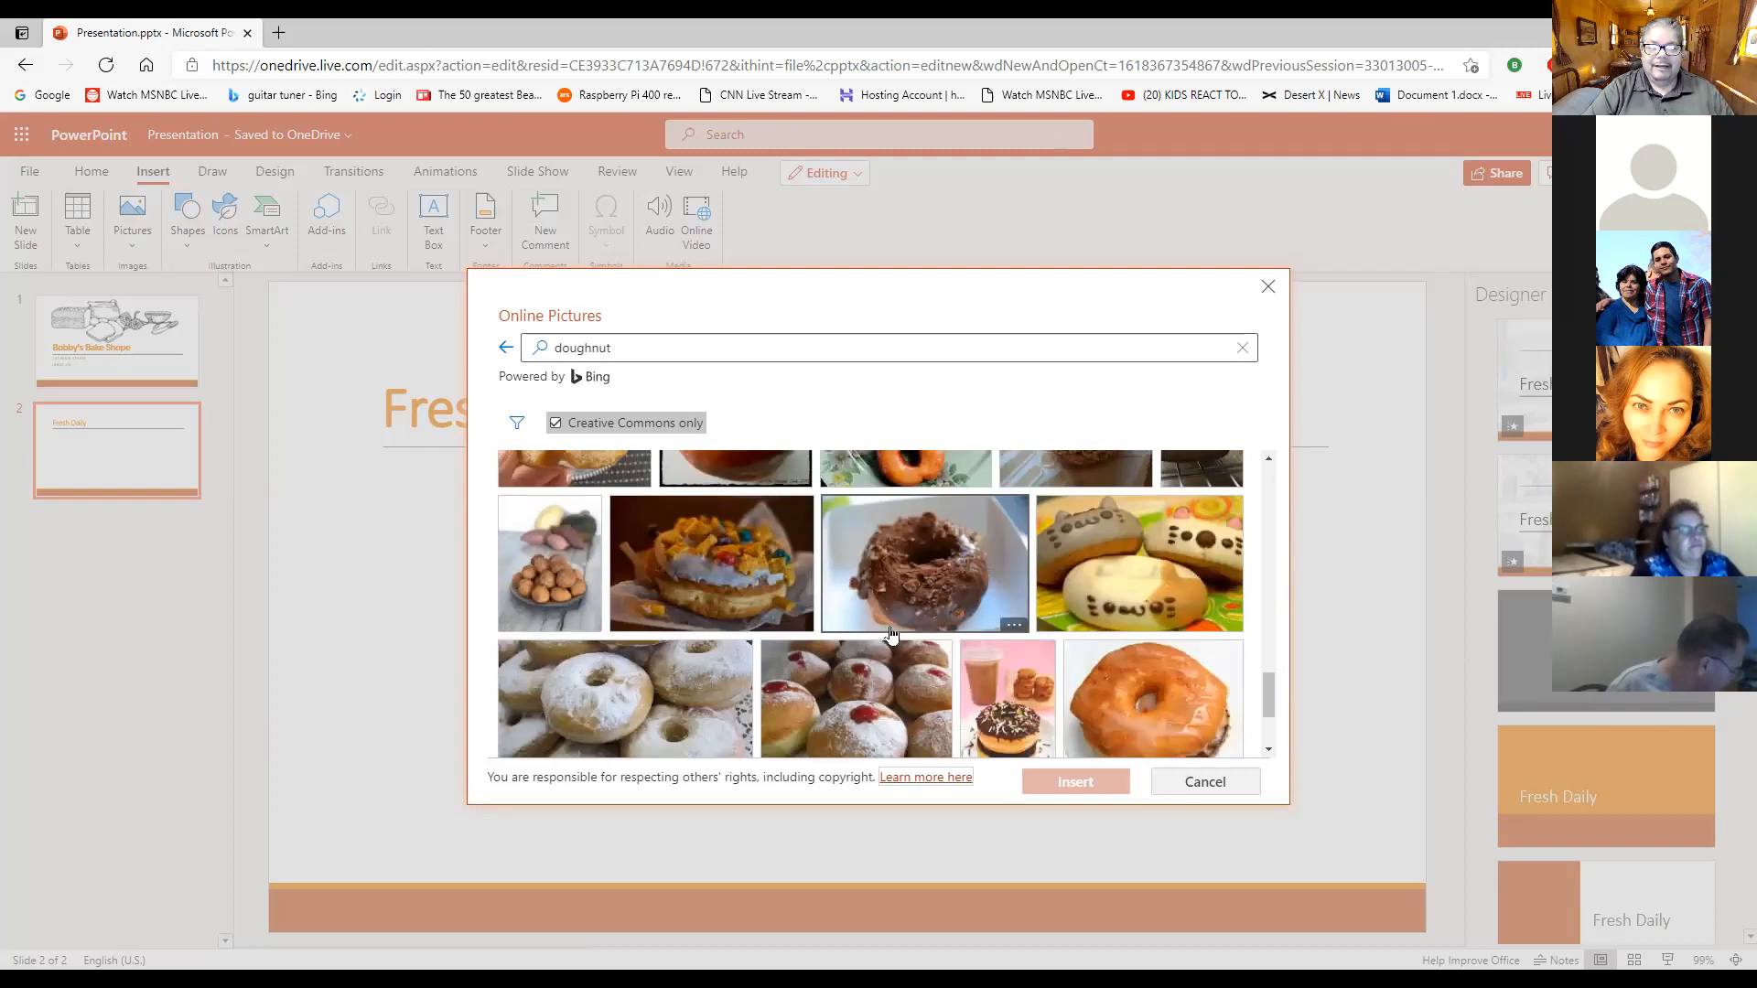
scroll(912, 603, down, 8)
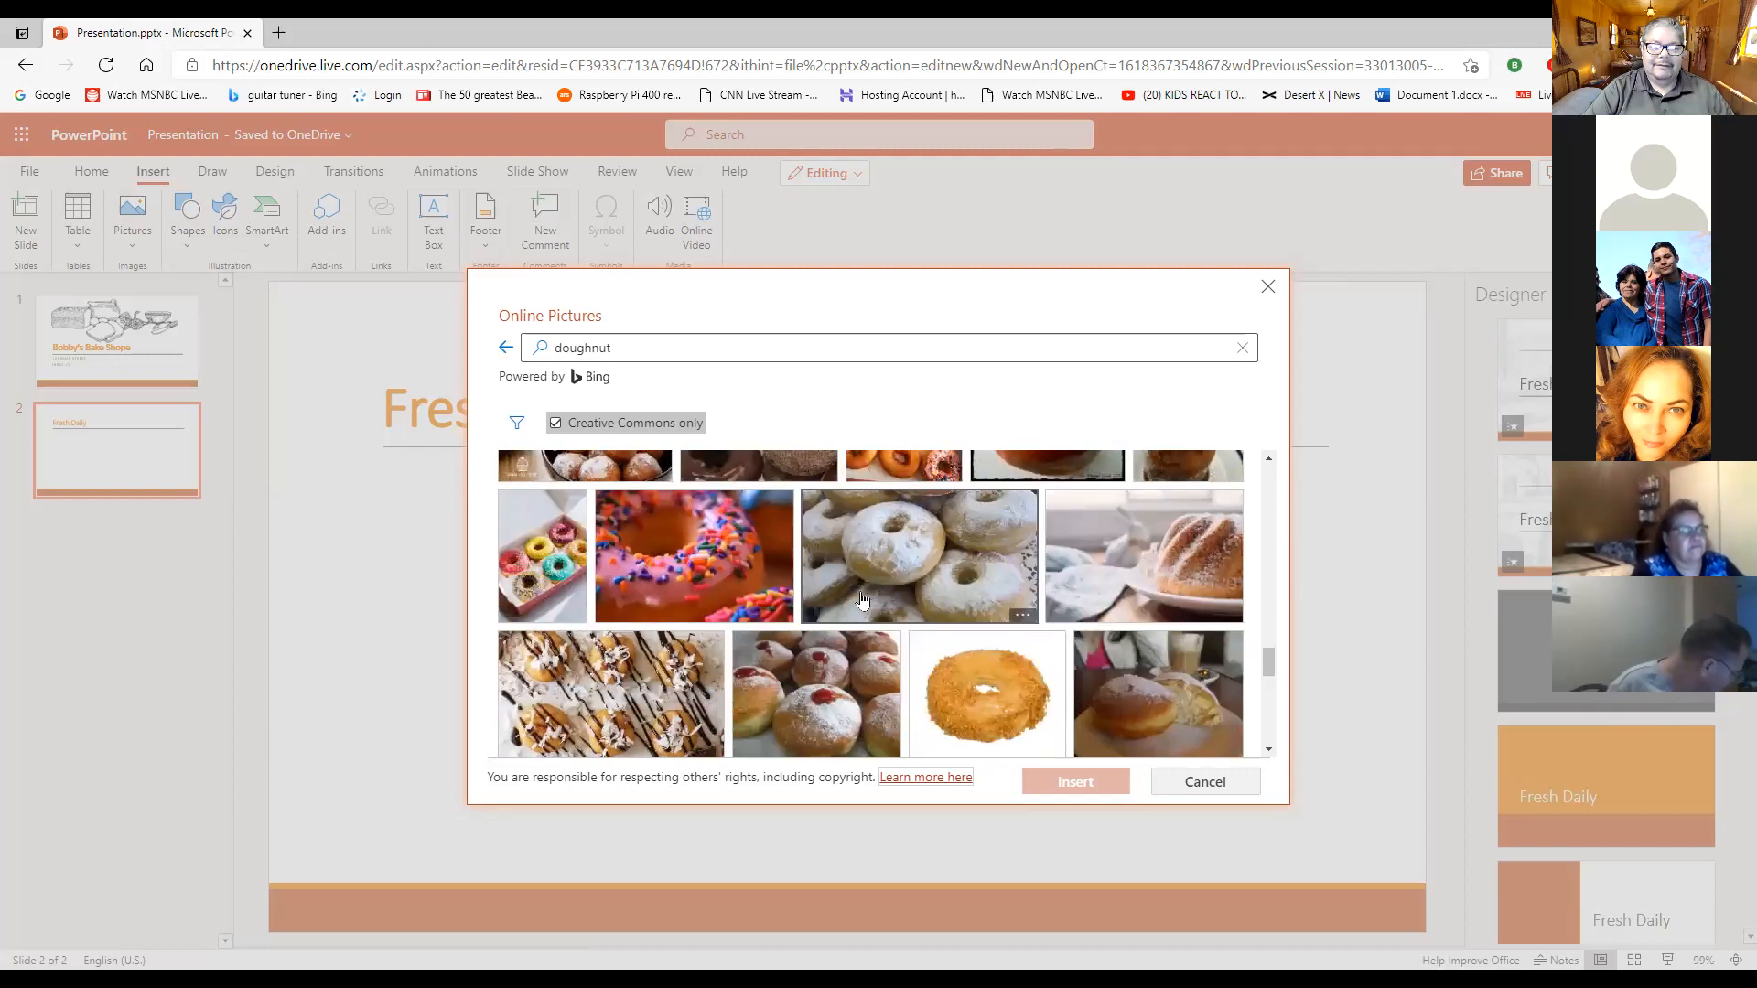
scroll(851, 598, down, 5)
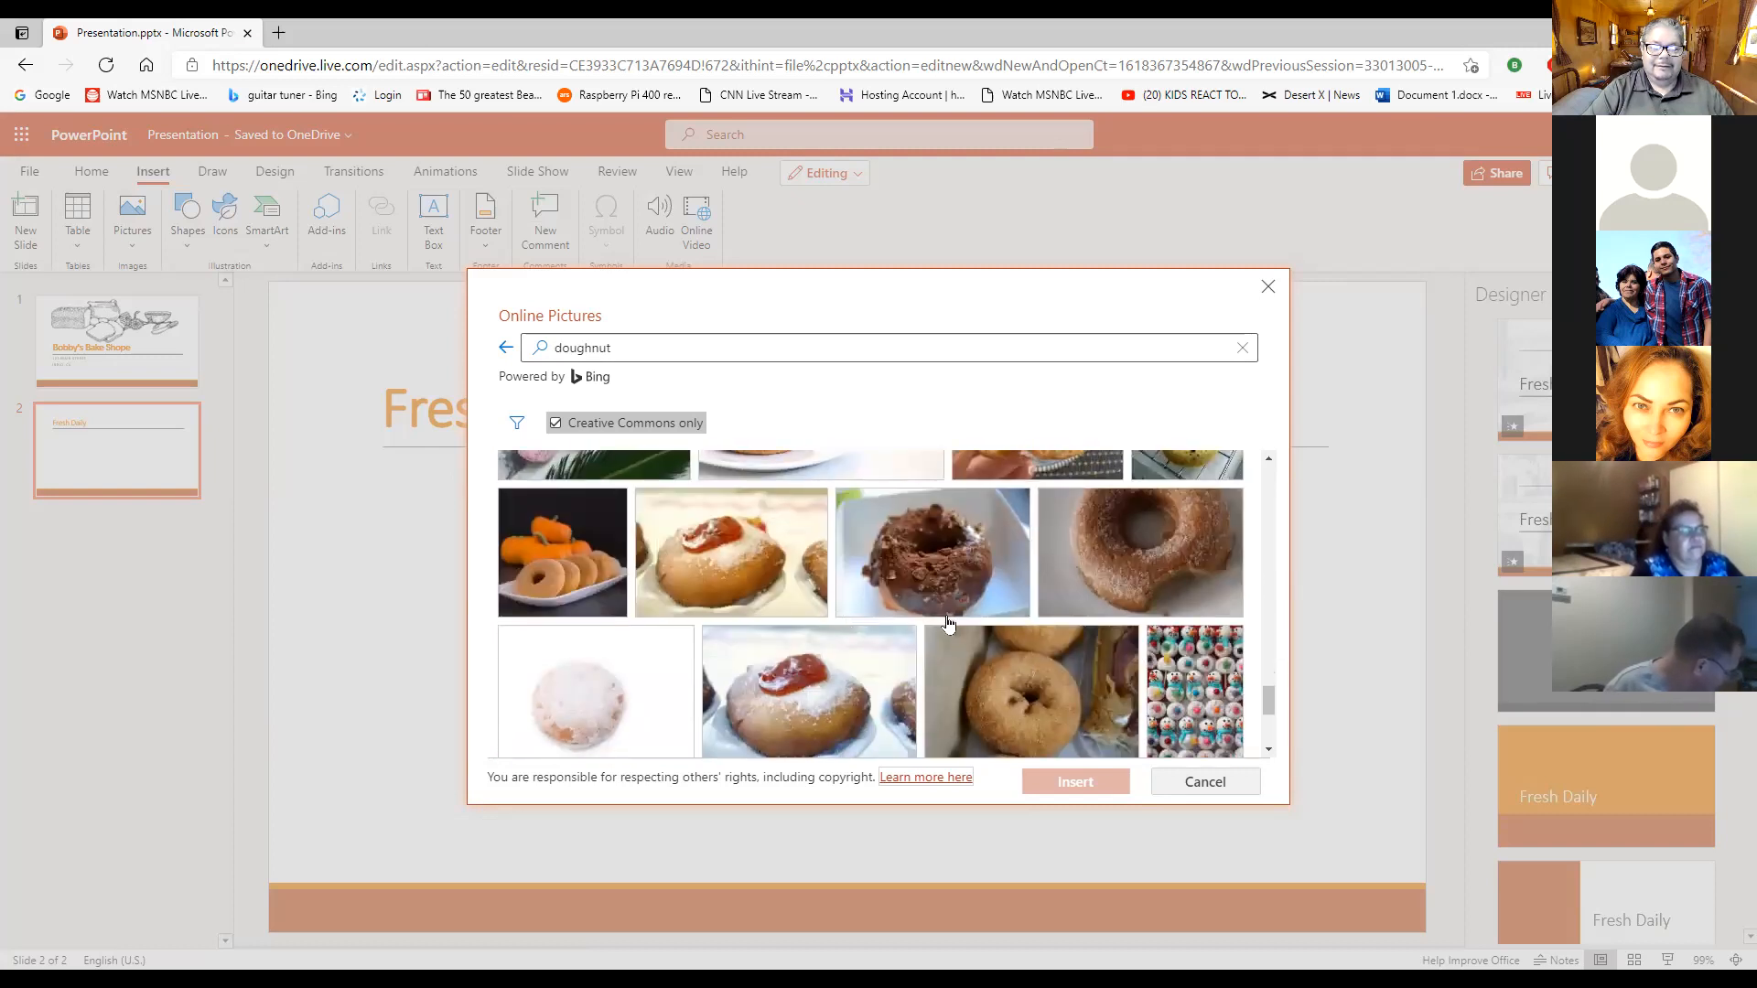
scroll(915, 625, down, 4)
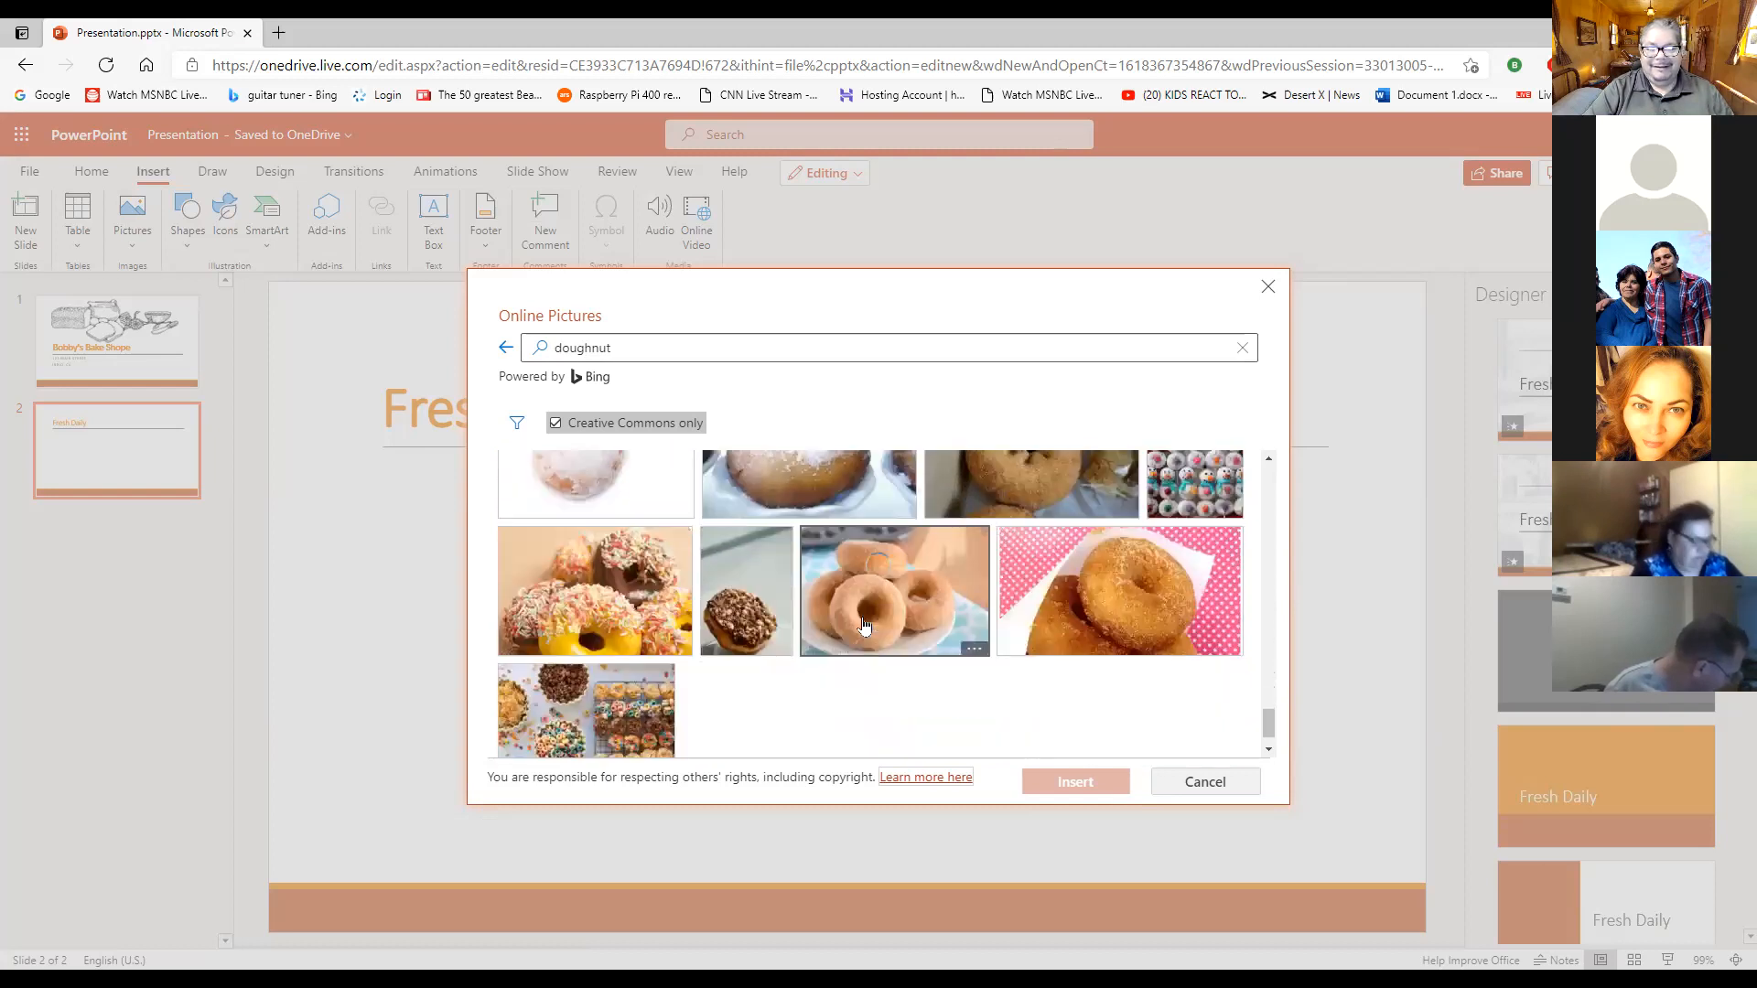
scroll(872, 590, down, 3)
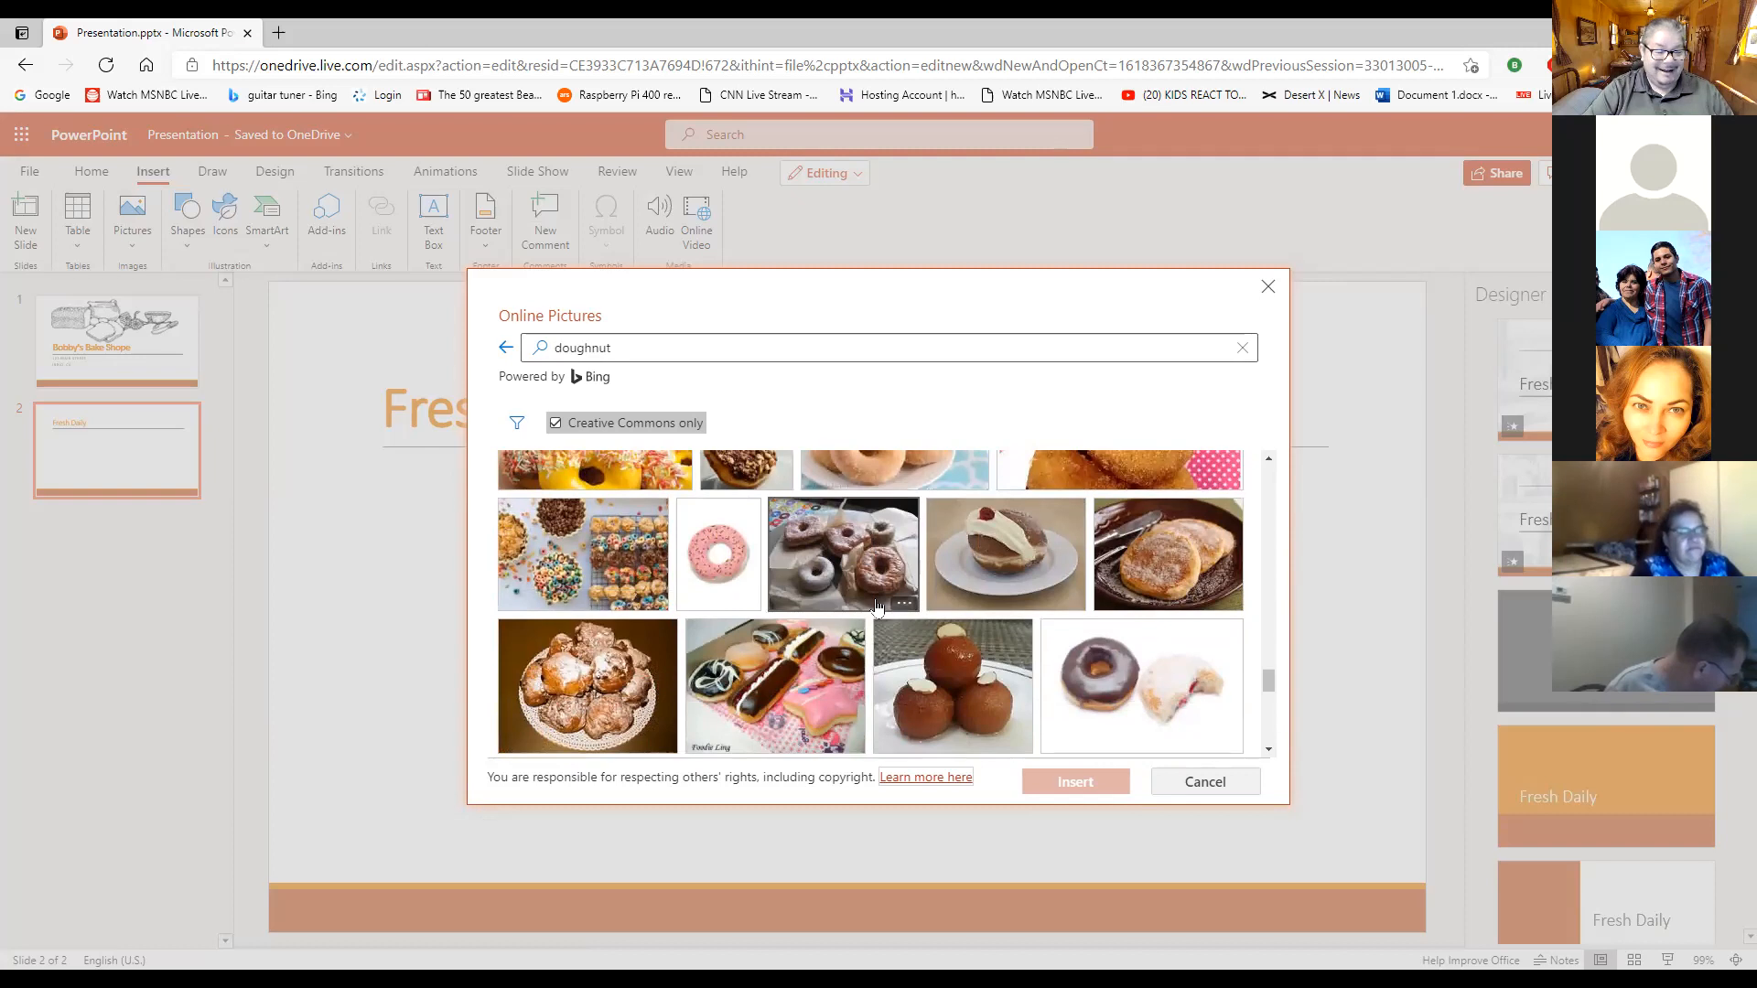
scroll(880, 604, down, 6)
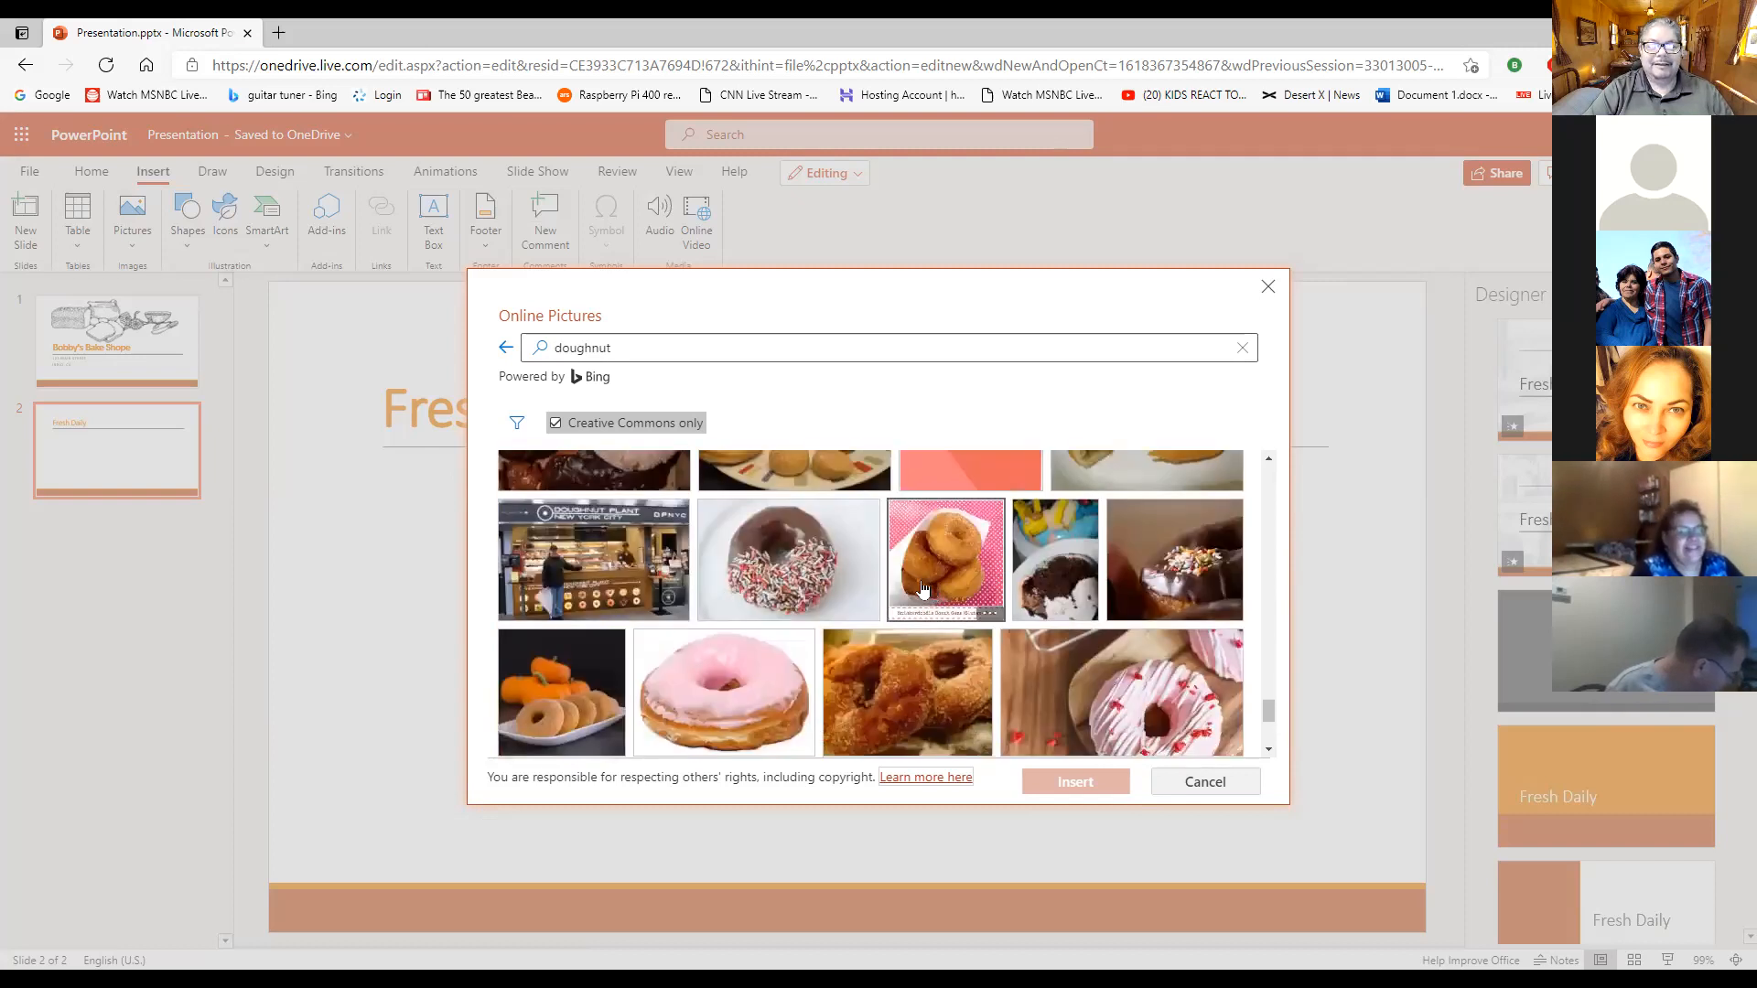
scroll(808, 586, down, 3)
scroll(808, 586, down, 2)
scroll(932, 602, down, 3)
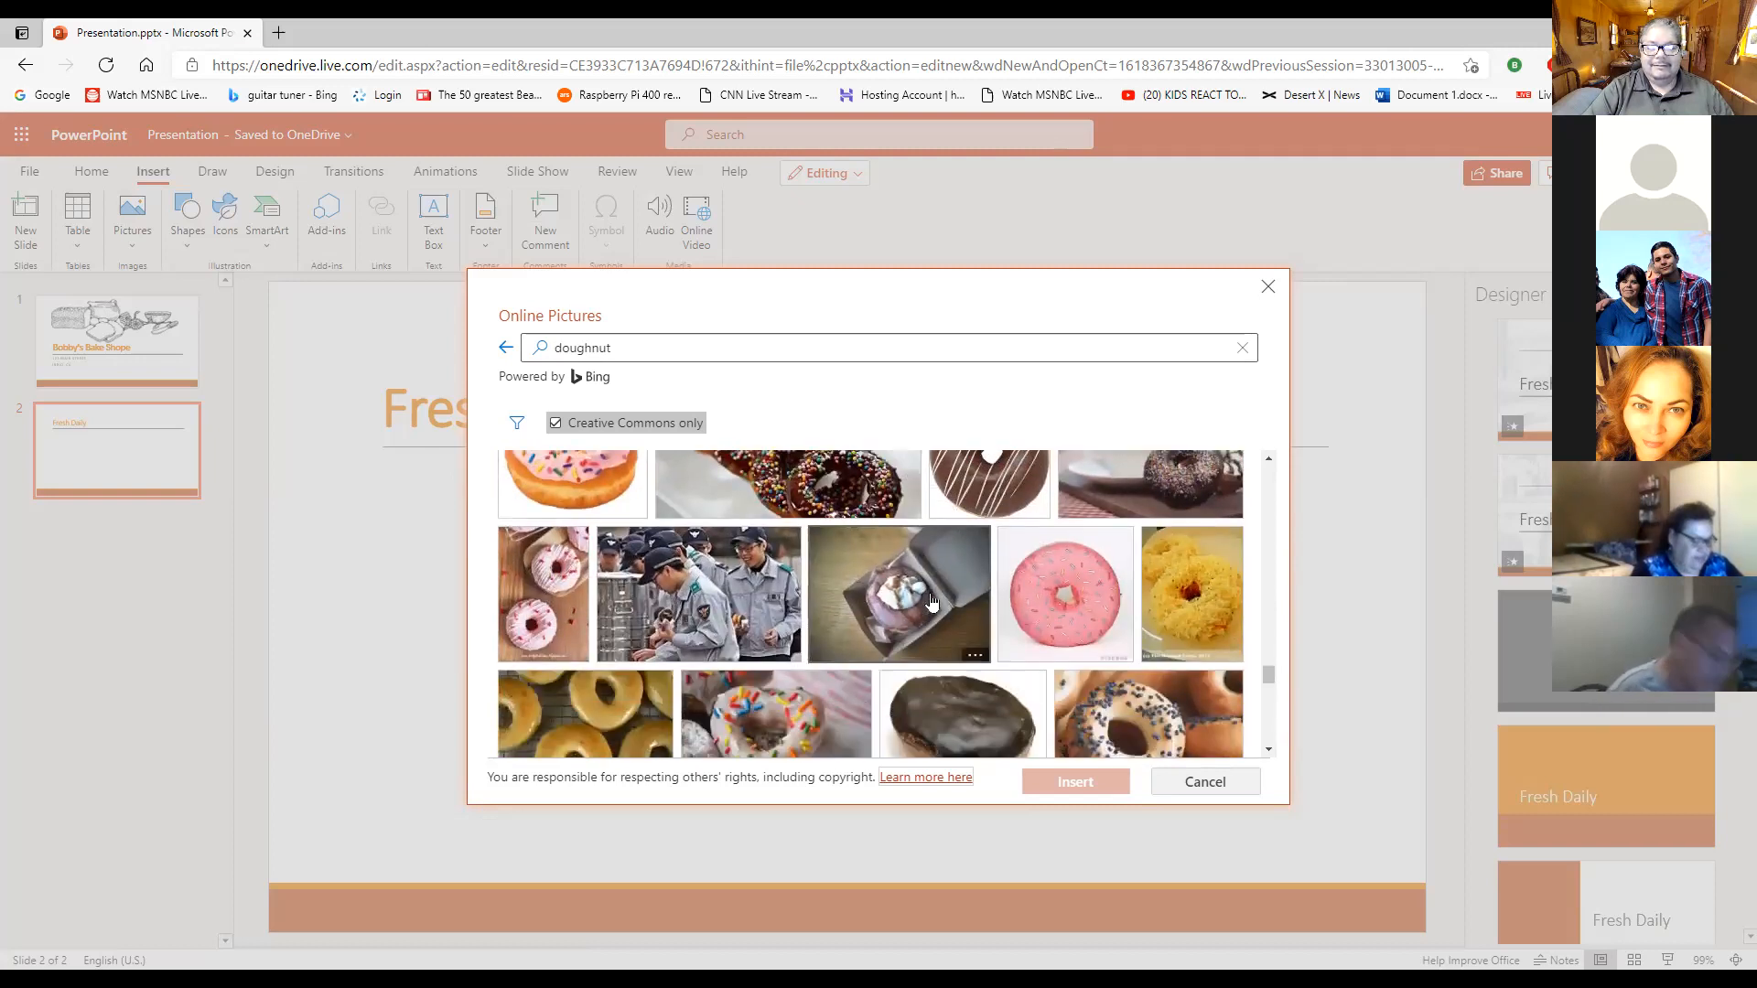
scroll(931, 601, down, 3)
scroll(863, 541, down, 3)
scroll(862, 541, down, 4)
scroll(747, 548, up, 8)
scroll(742, 538, up, 5)
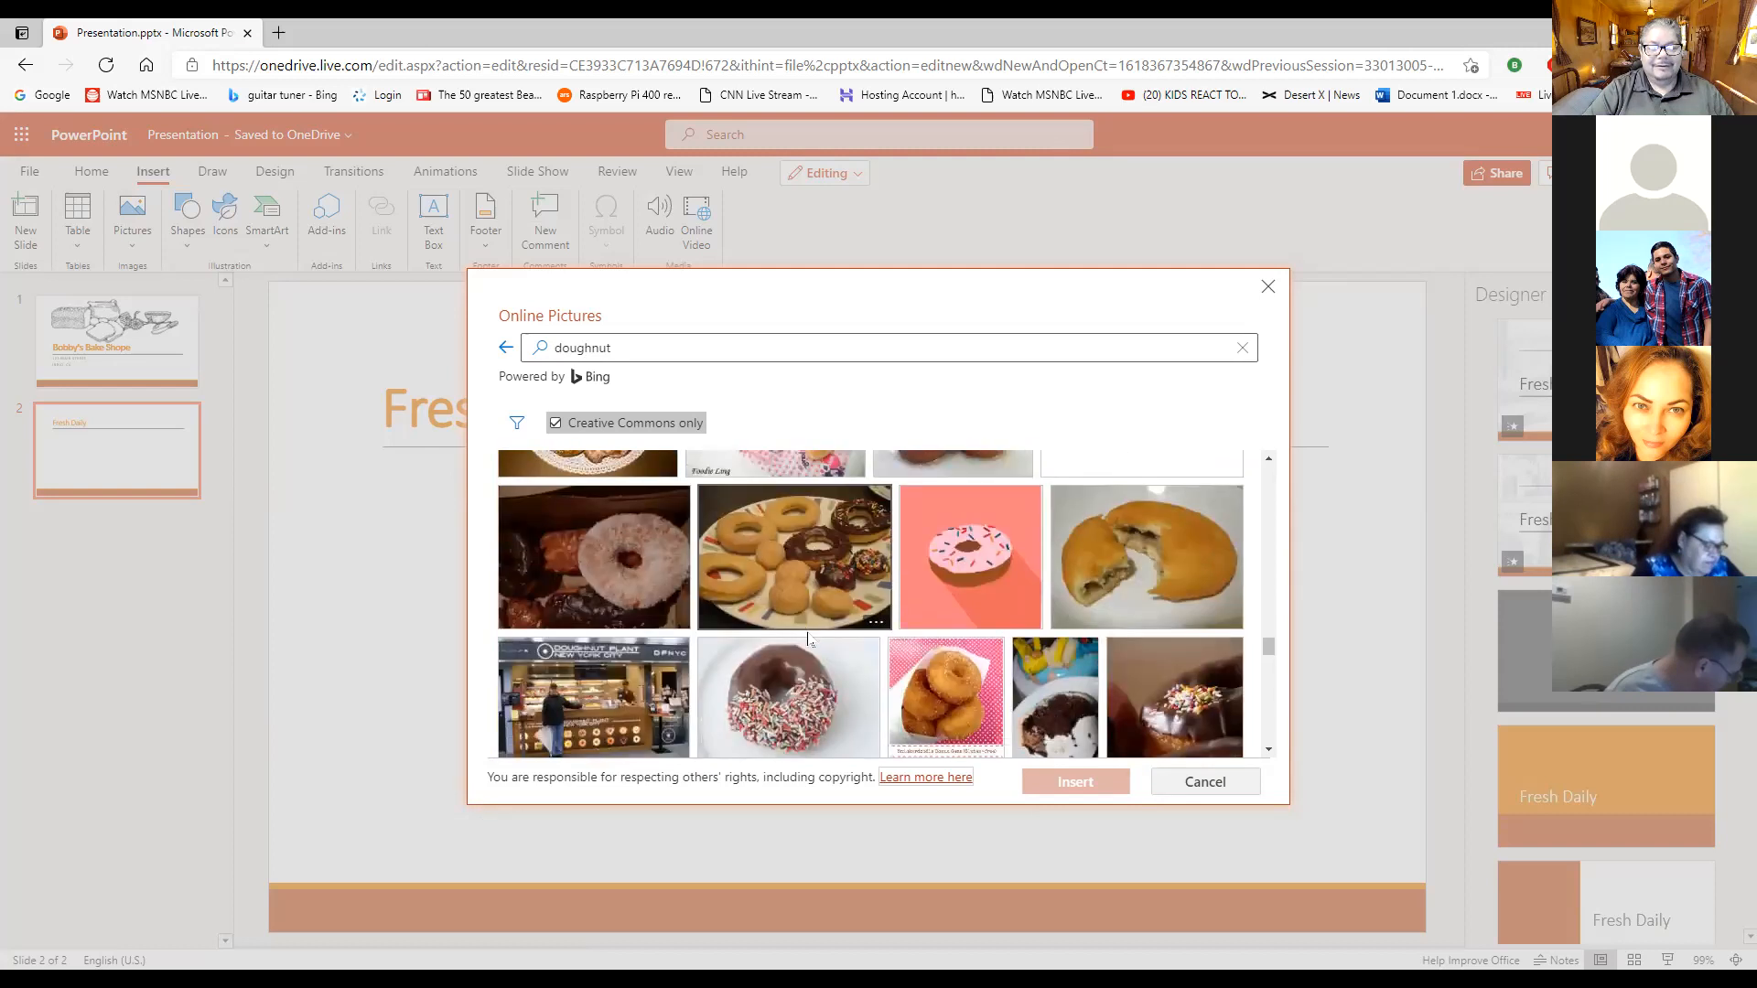
scroll(817, 691, up, 6)
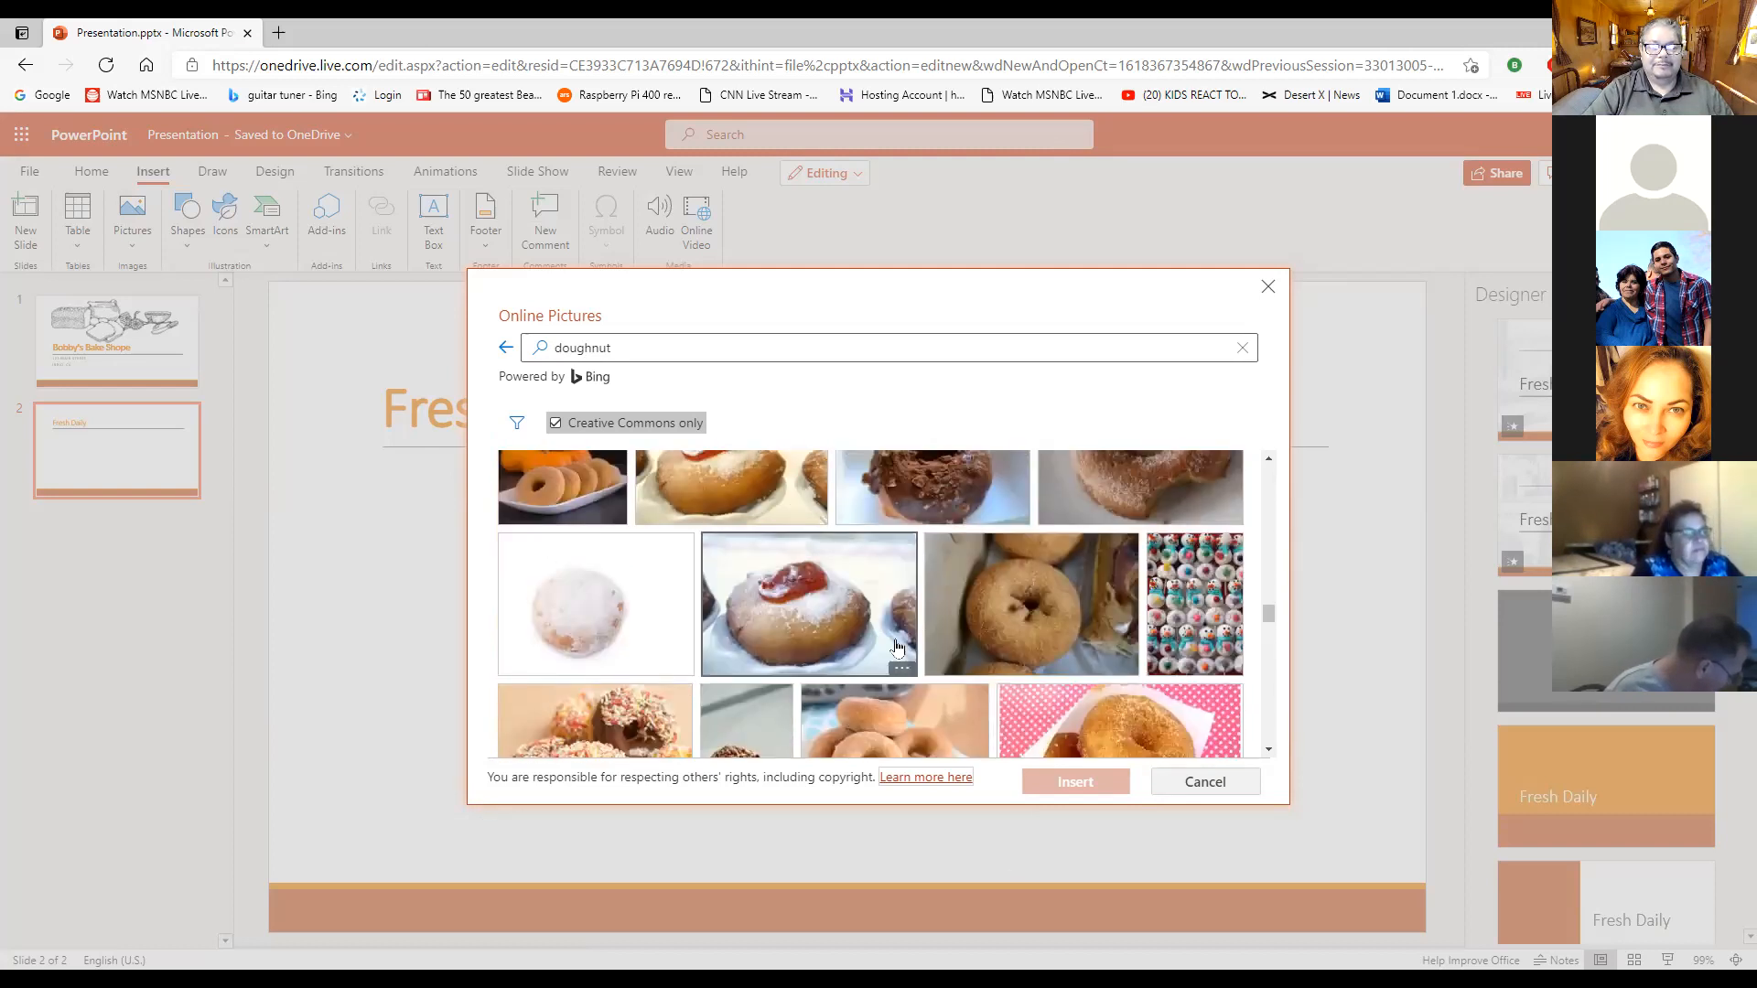
scroll(869, 686, up, 5)
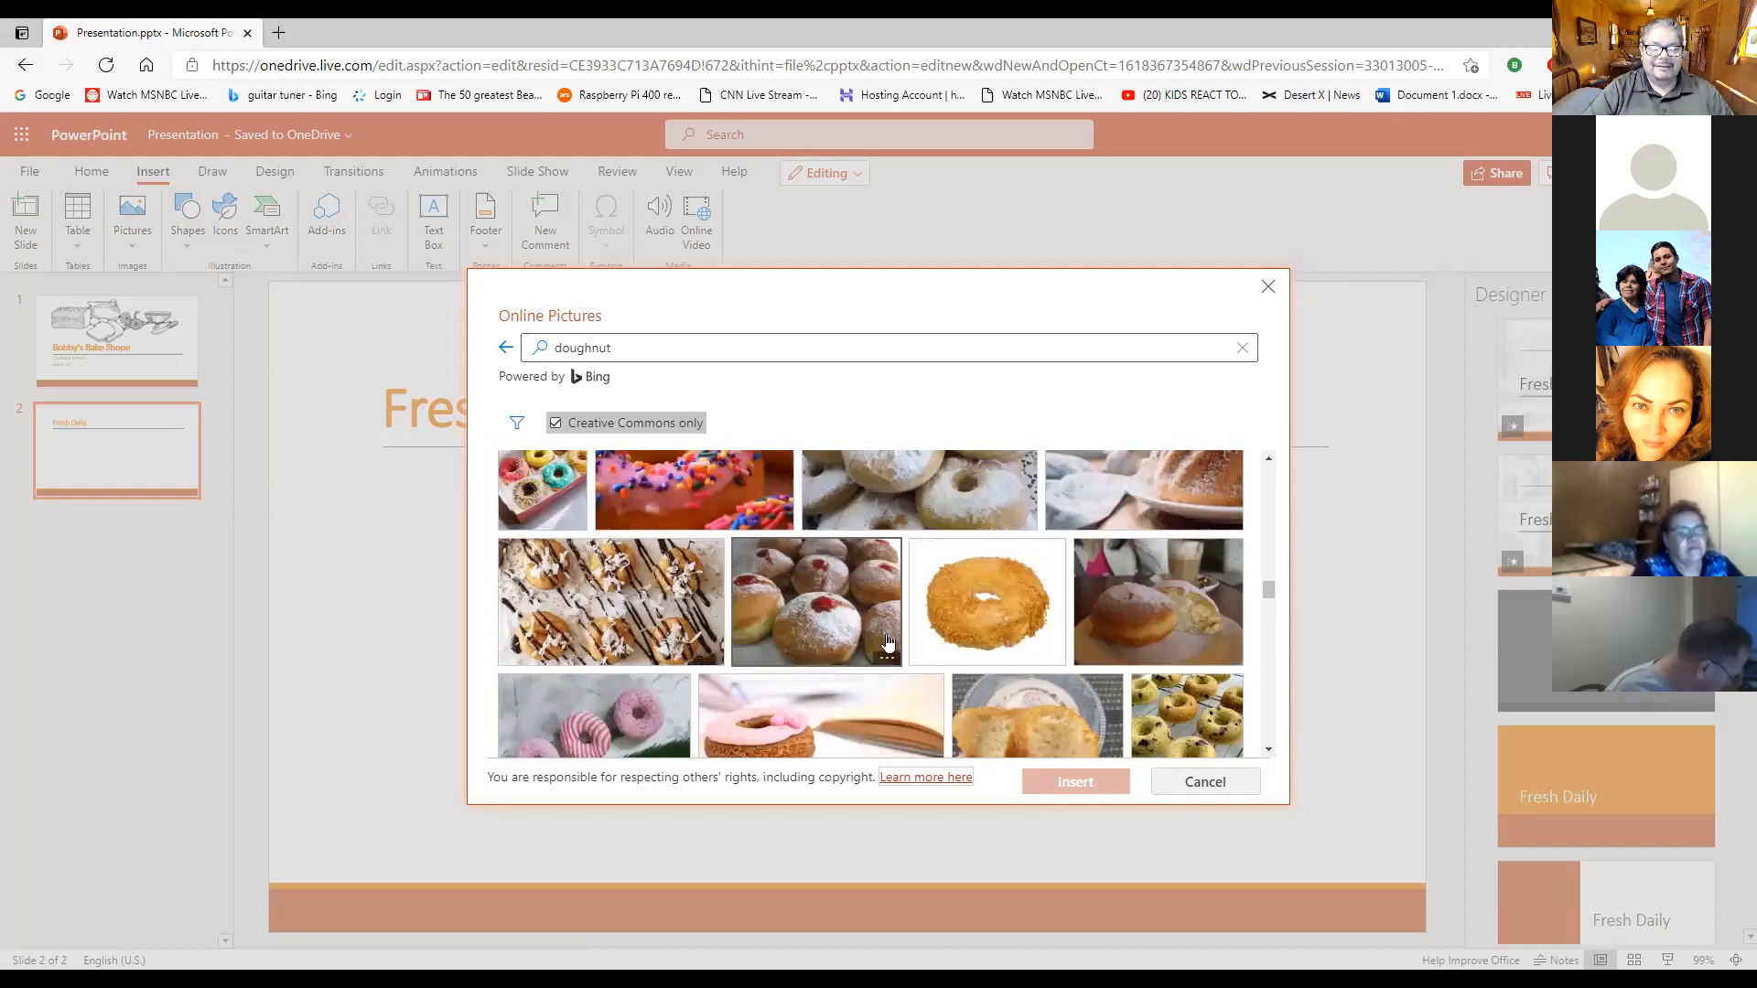
scroll(887, 644, up, 4)
scroll(845, 575, up, 5)
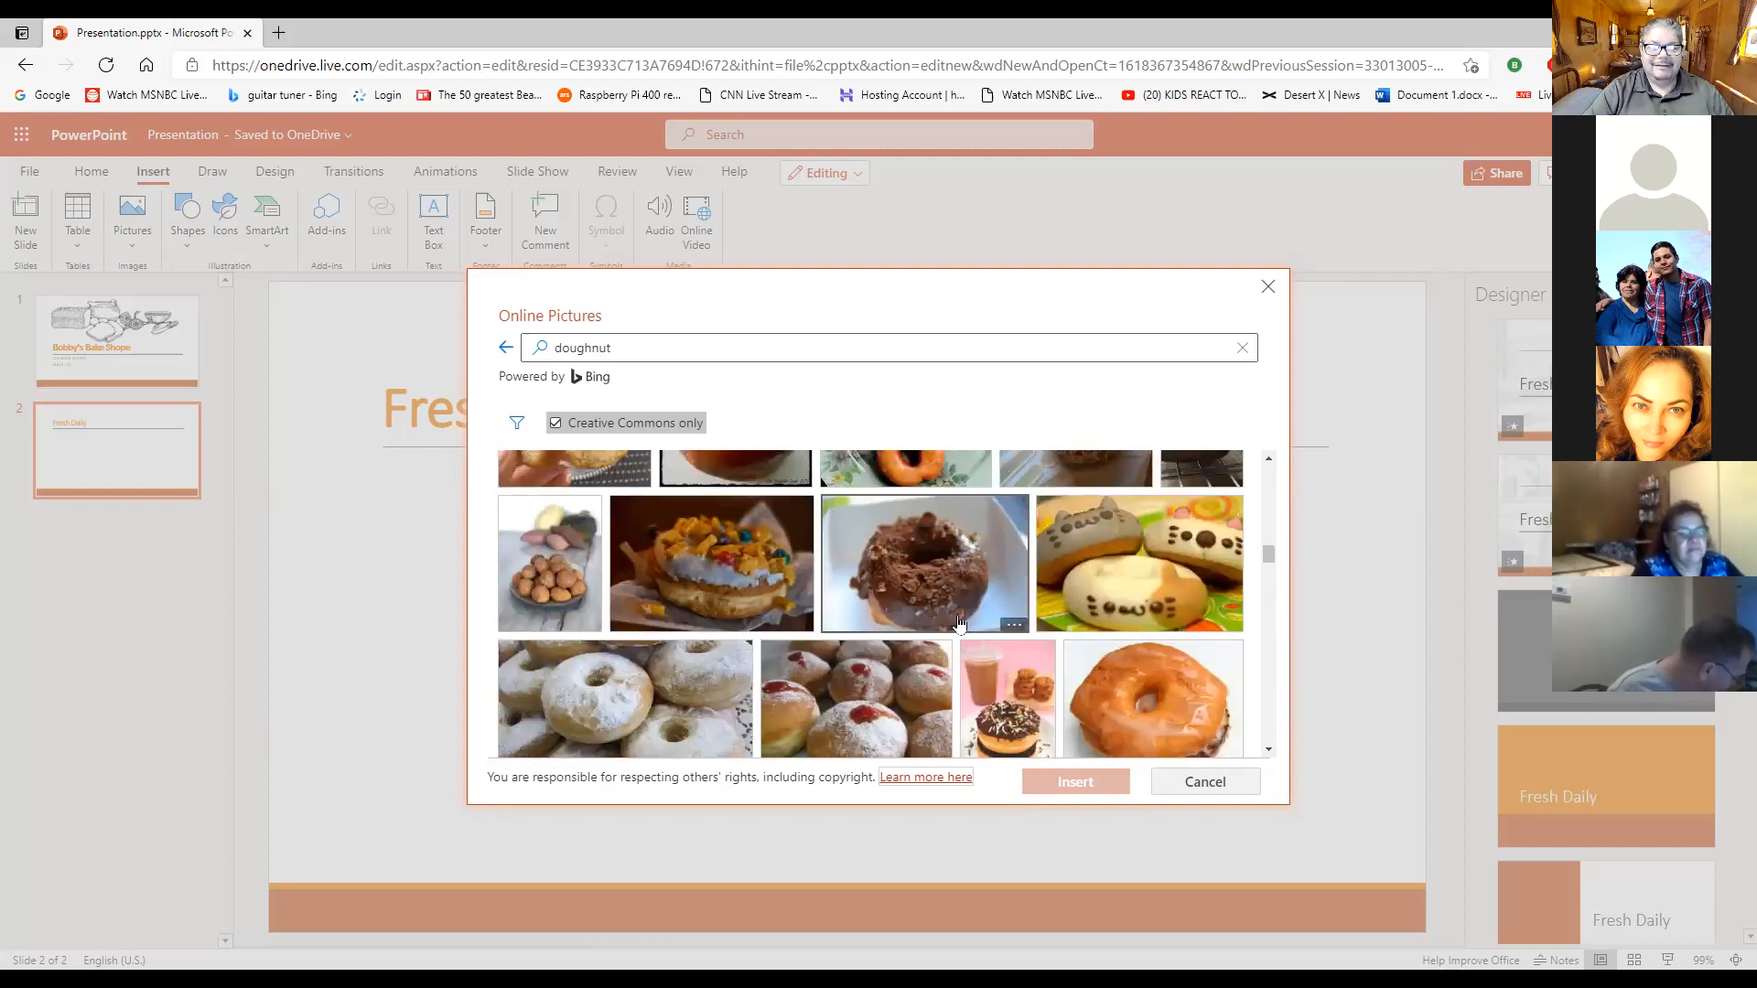
scroll(960, 622, up, 1)
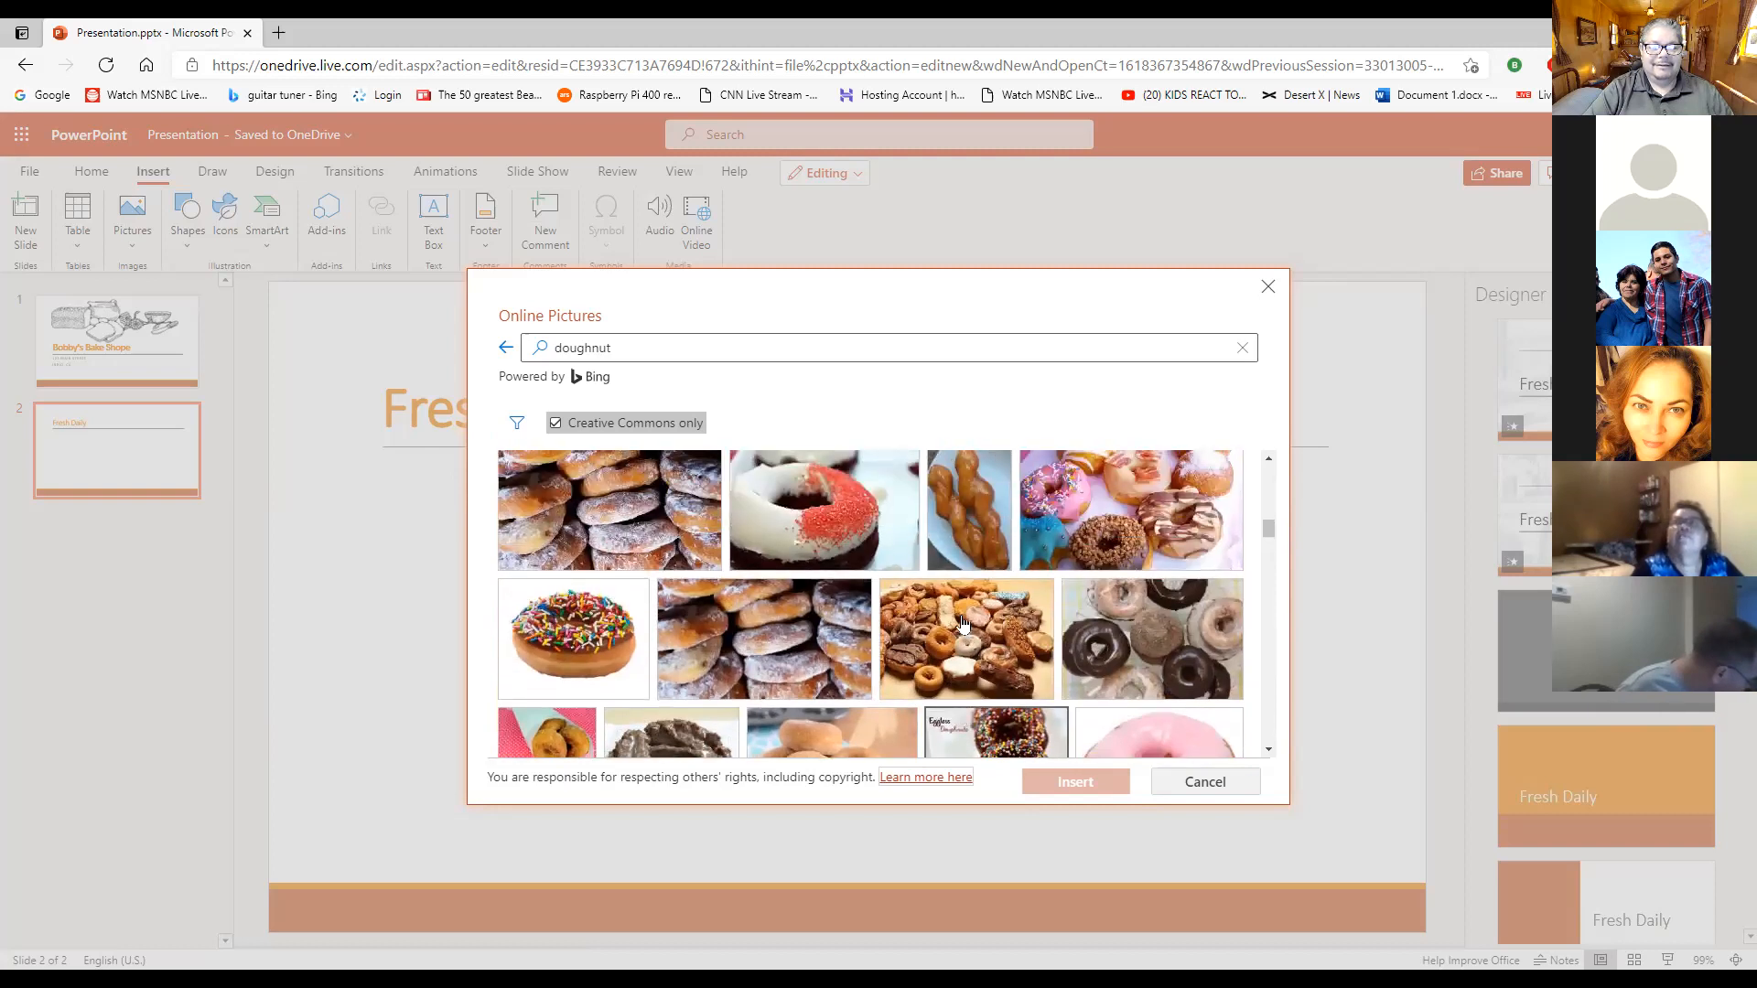
- Insert the picture of a single doughnut with rainbow sprinkles and place it on the left below the "Fresh Daily" title
click(586, 640)
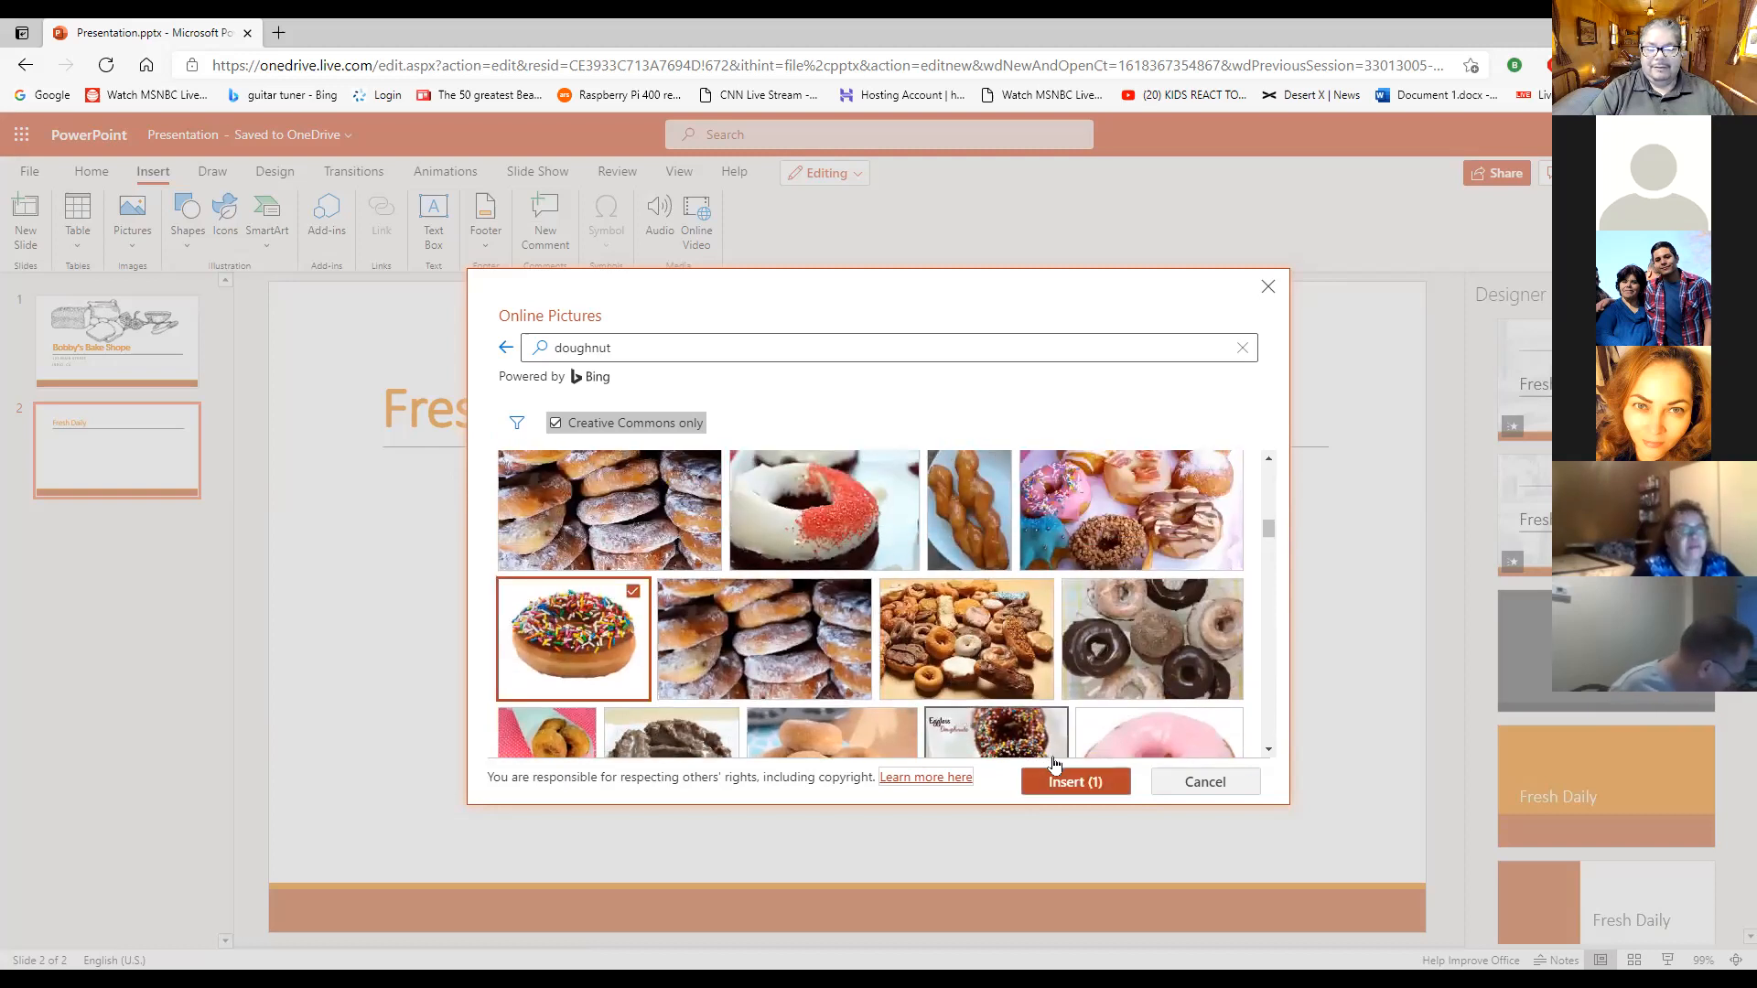
click(1074, 782)
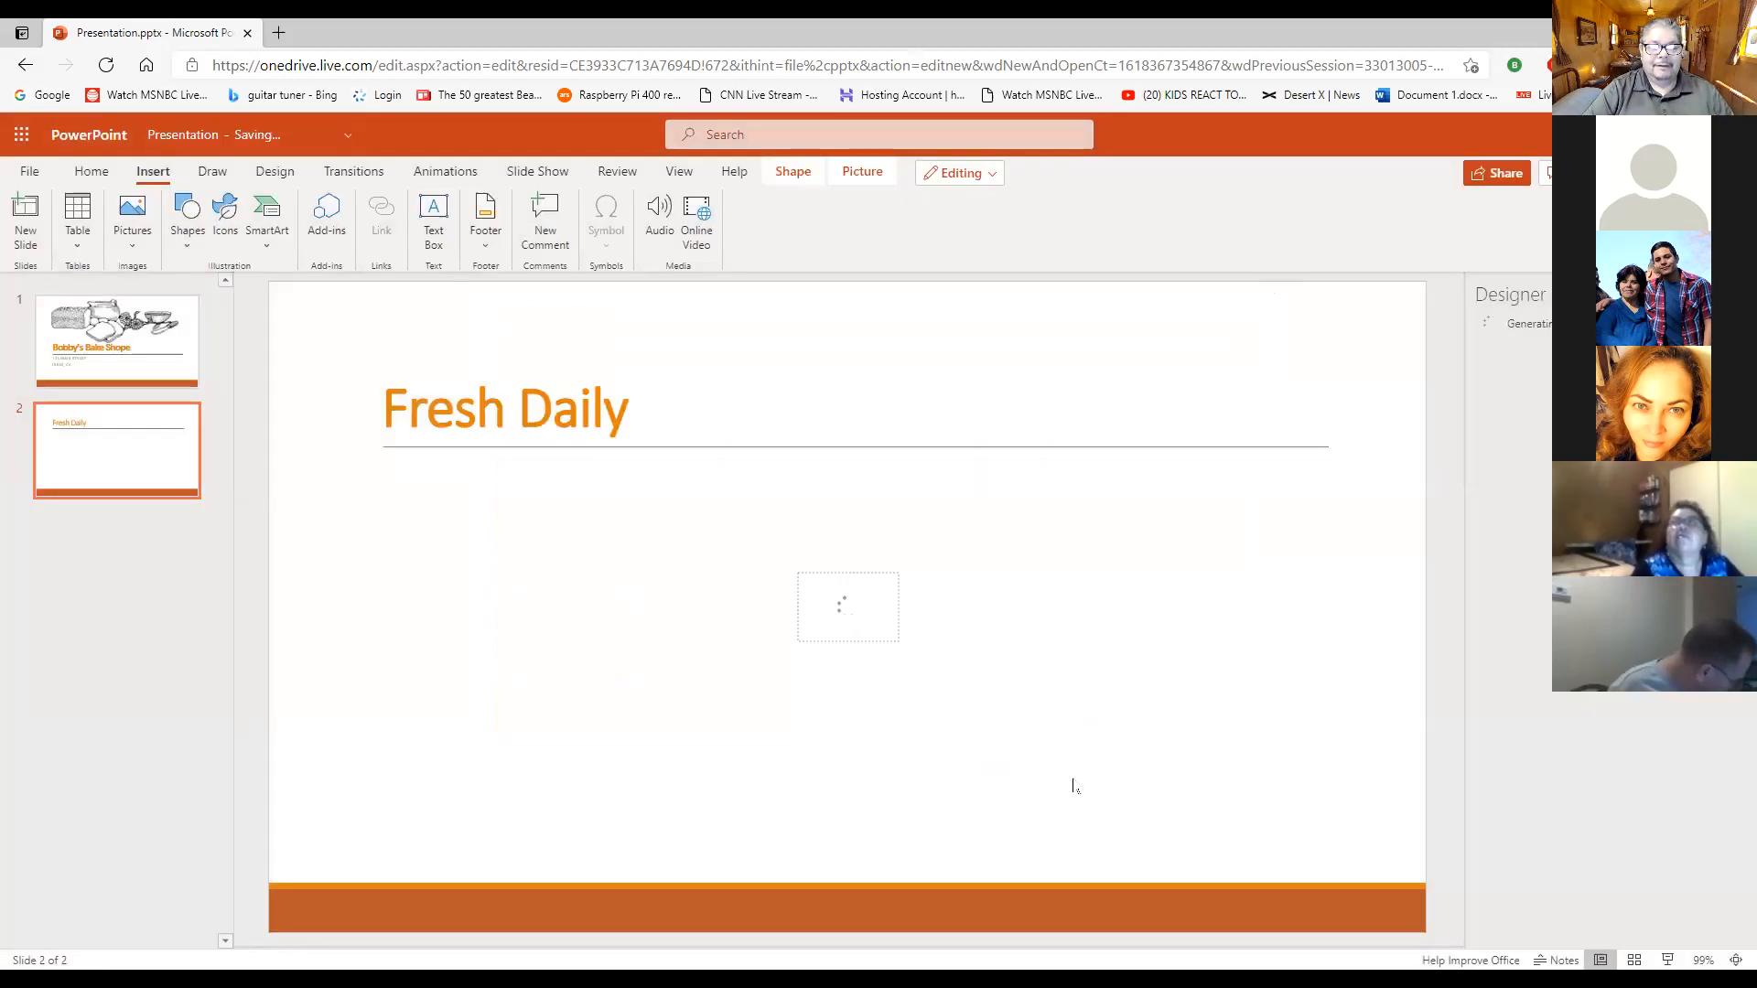
drag(925, 623, 599, 636)
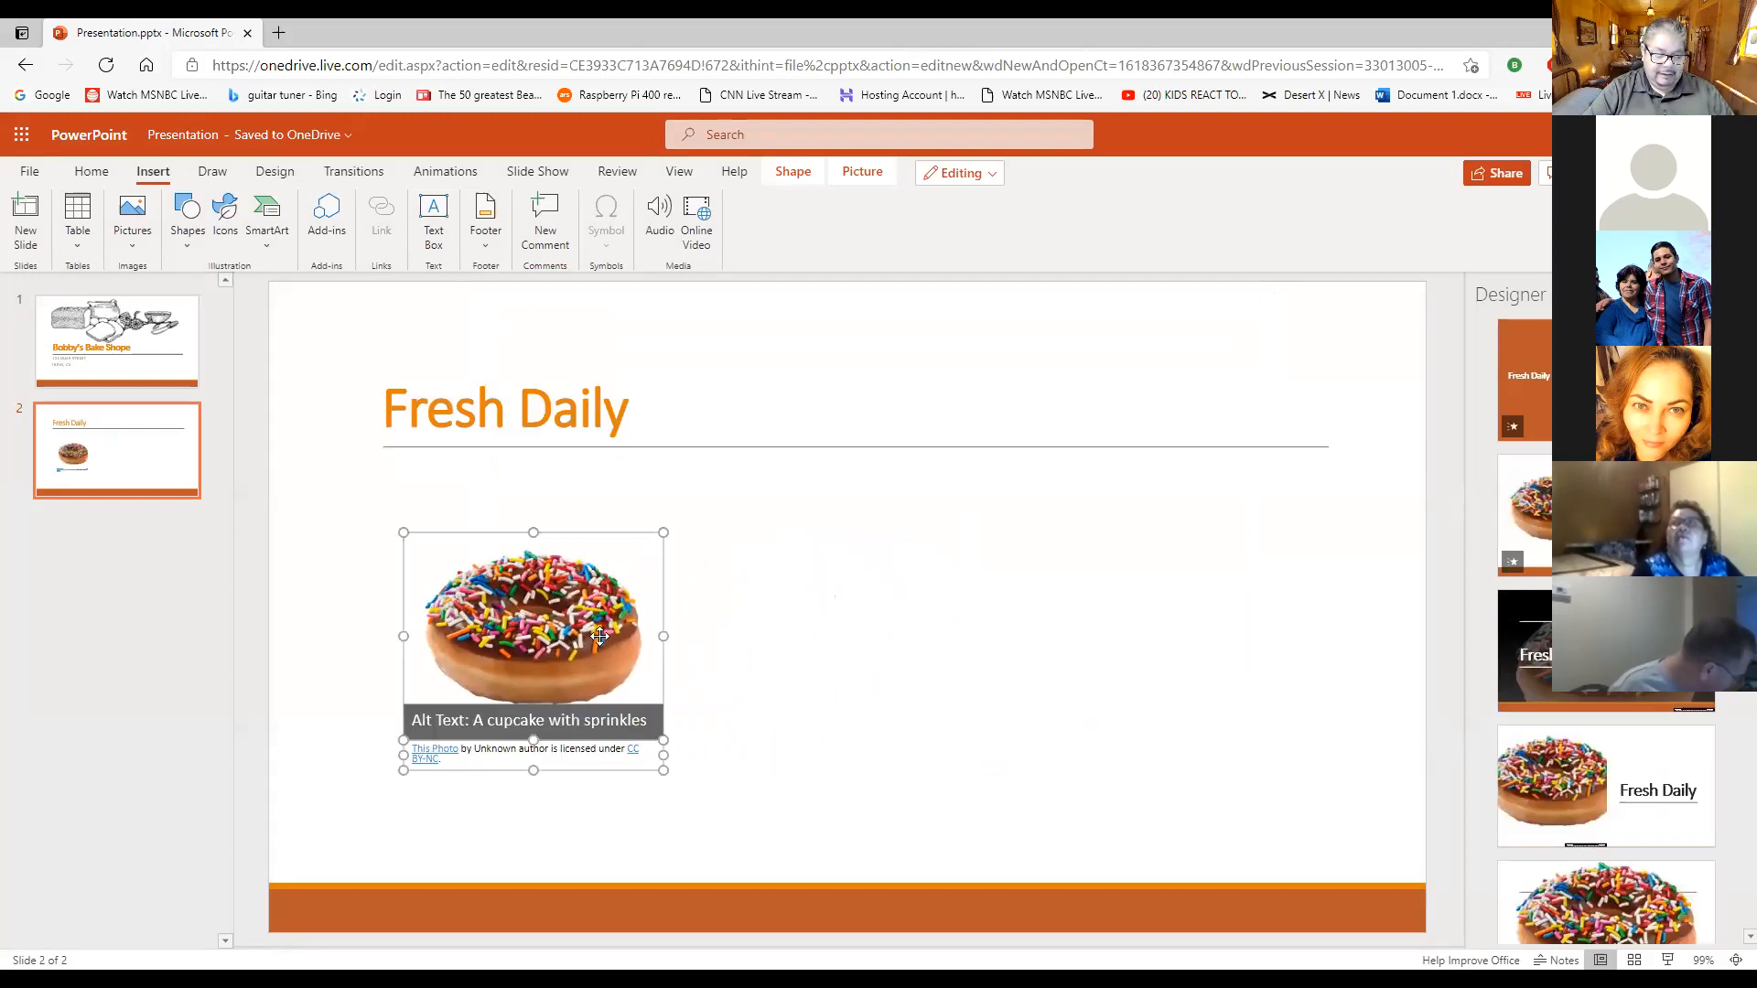
click(919, 654)
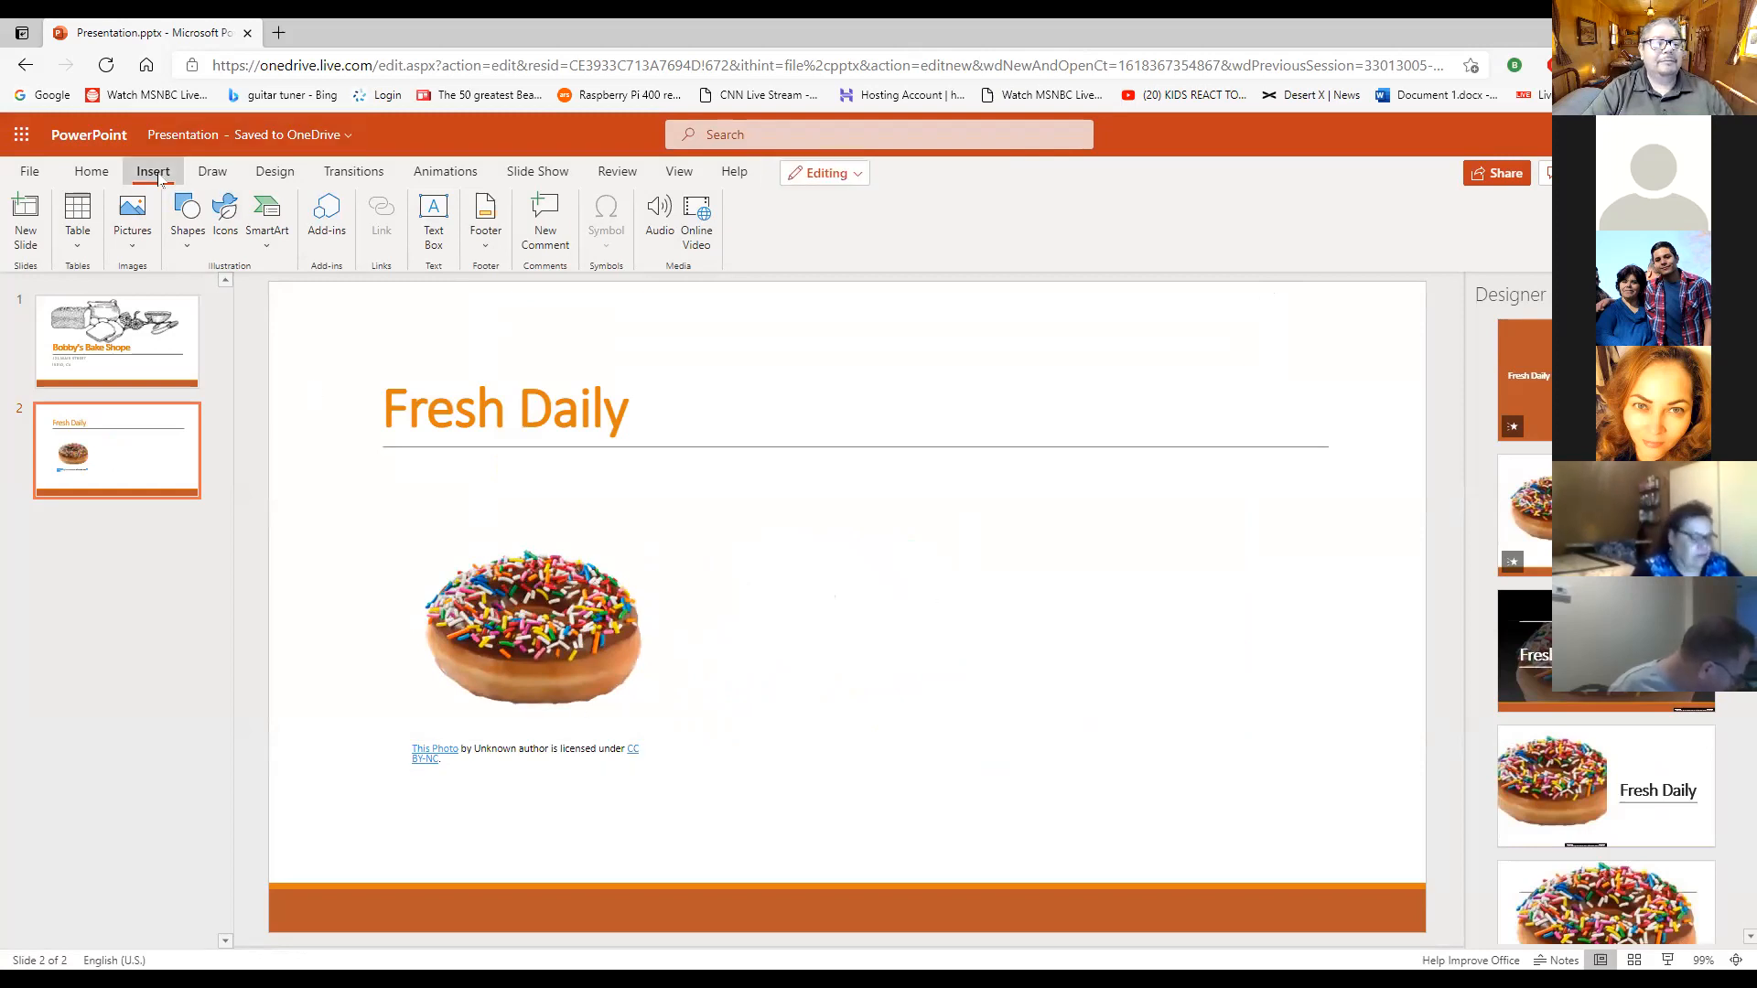
- Search Bing's online pictures for "muffin" and insert the first picture, a chocolate-chip muffin, on the "Fresh Daily" slide
click(132, 240)
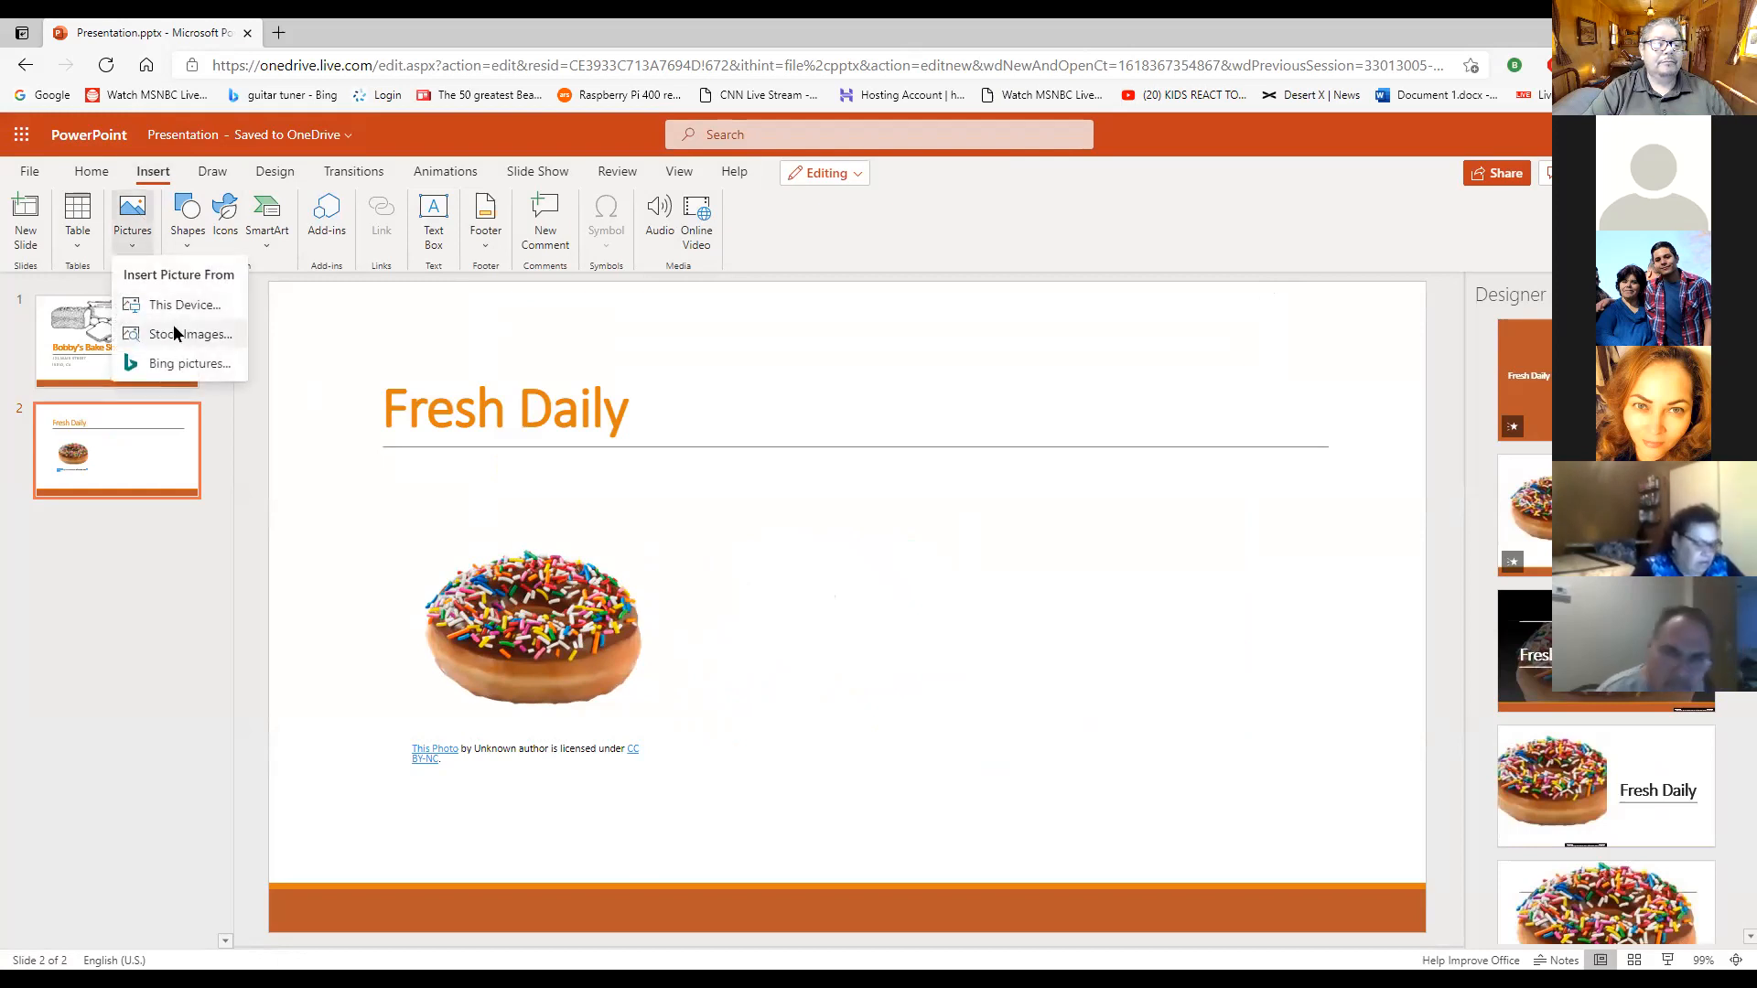
click(187, 362)
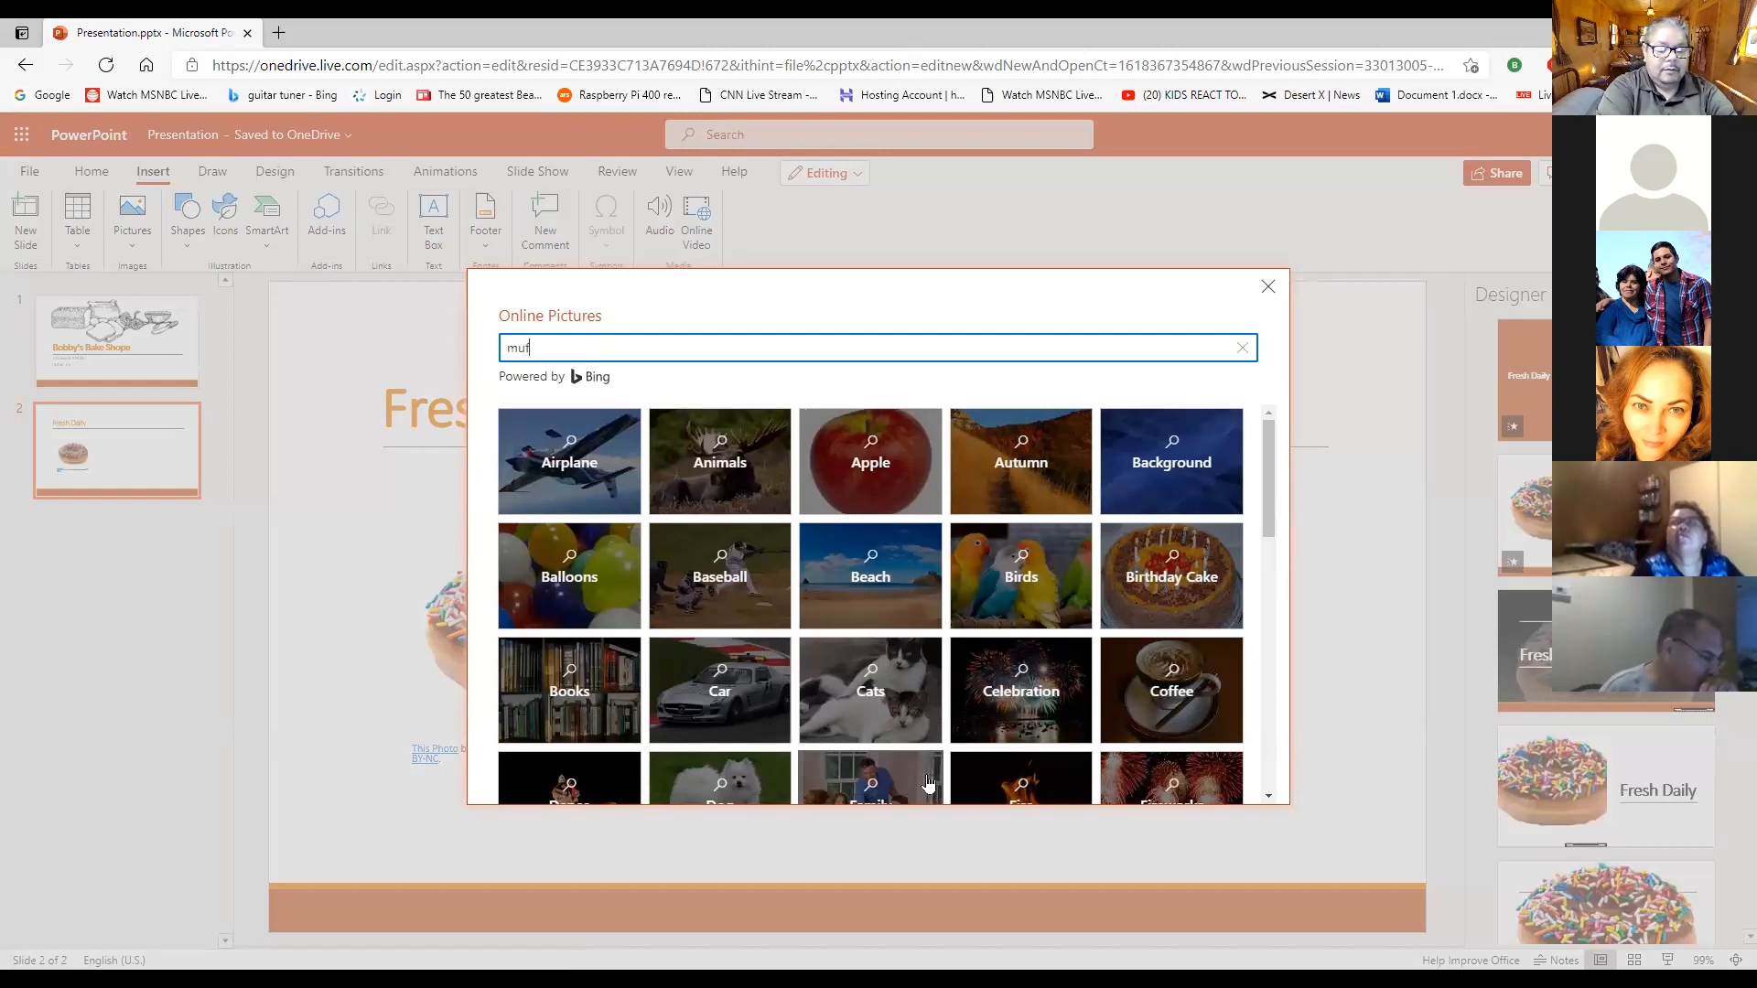
key(Return)
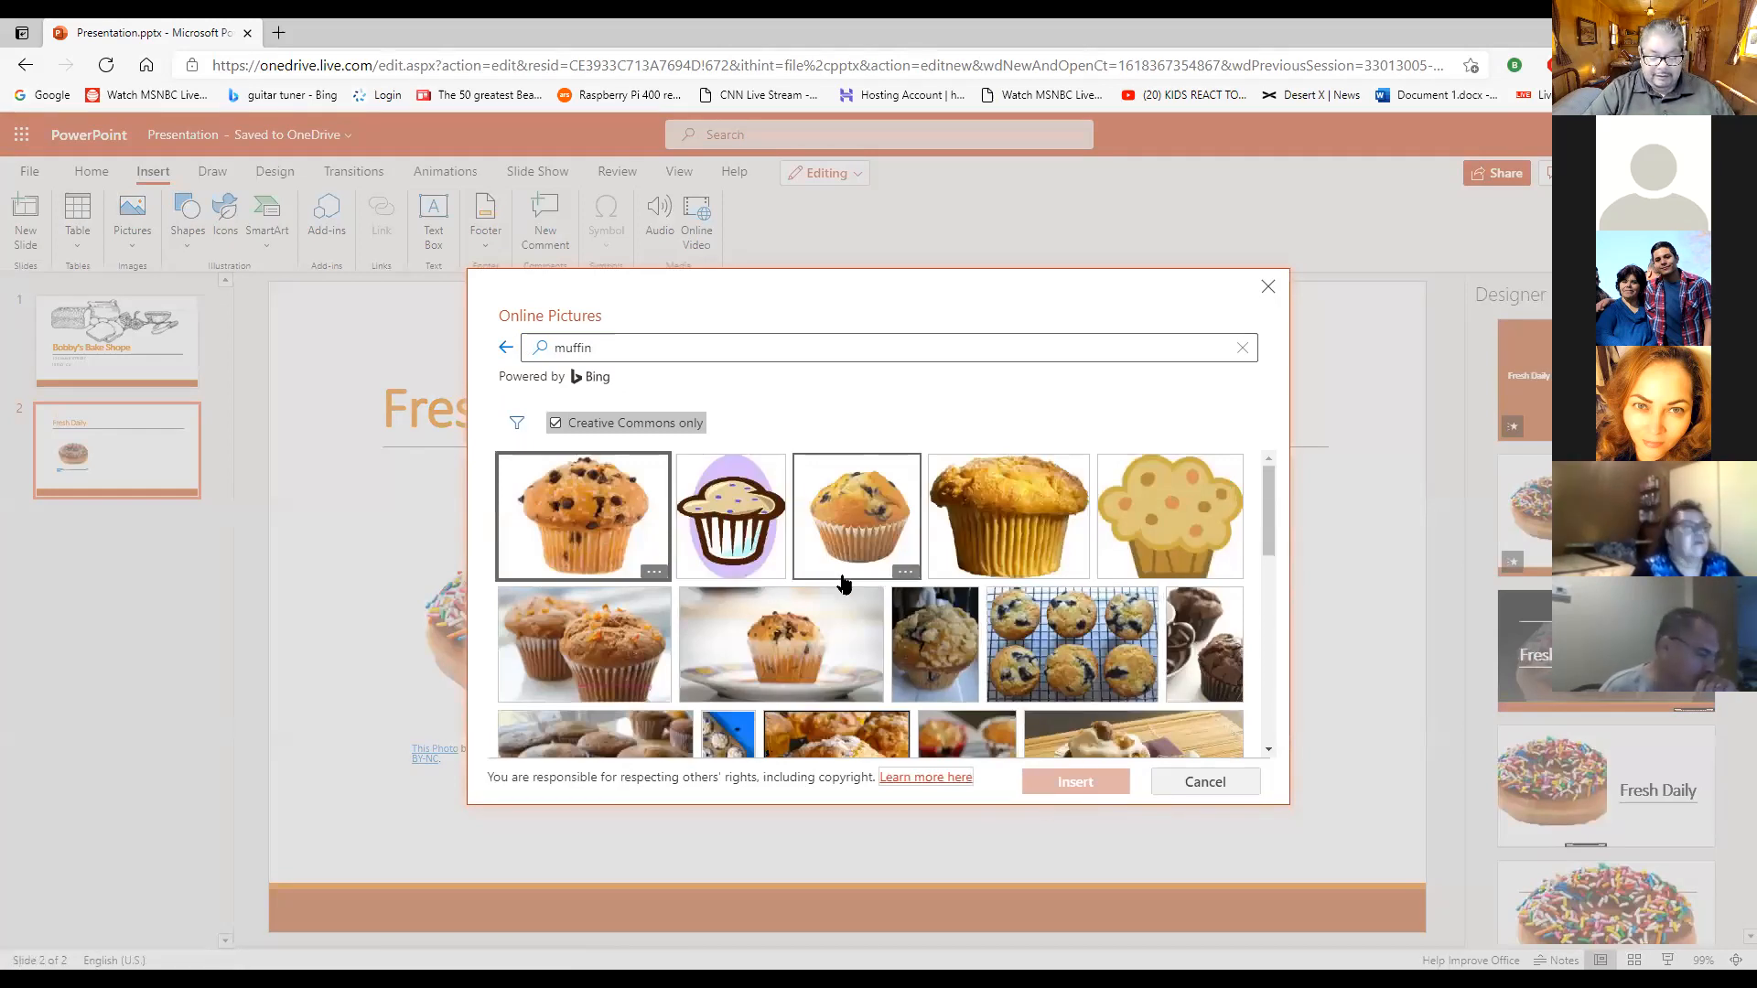
scroll(842, 560, down, 1)
scroll(865, 569, up, 1)
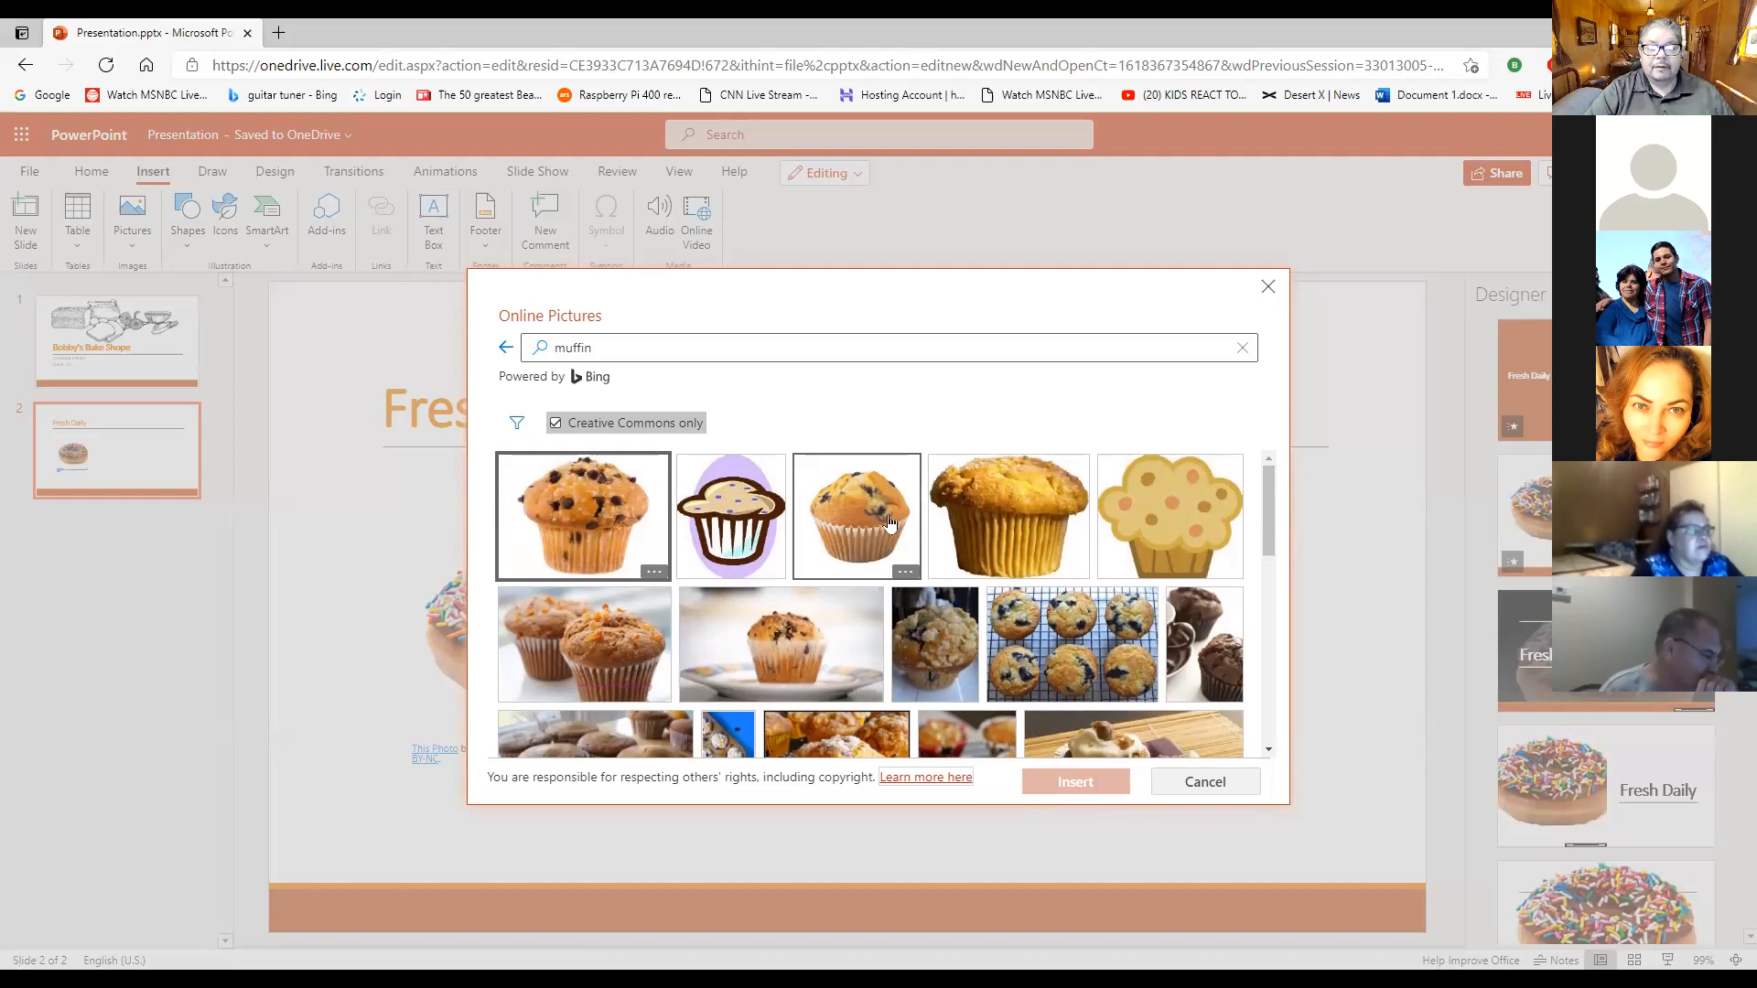
click(601, 535)
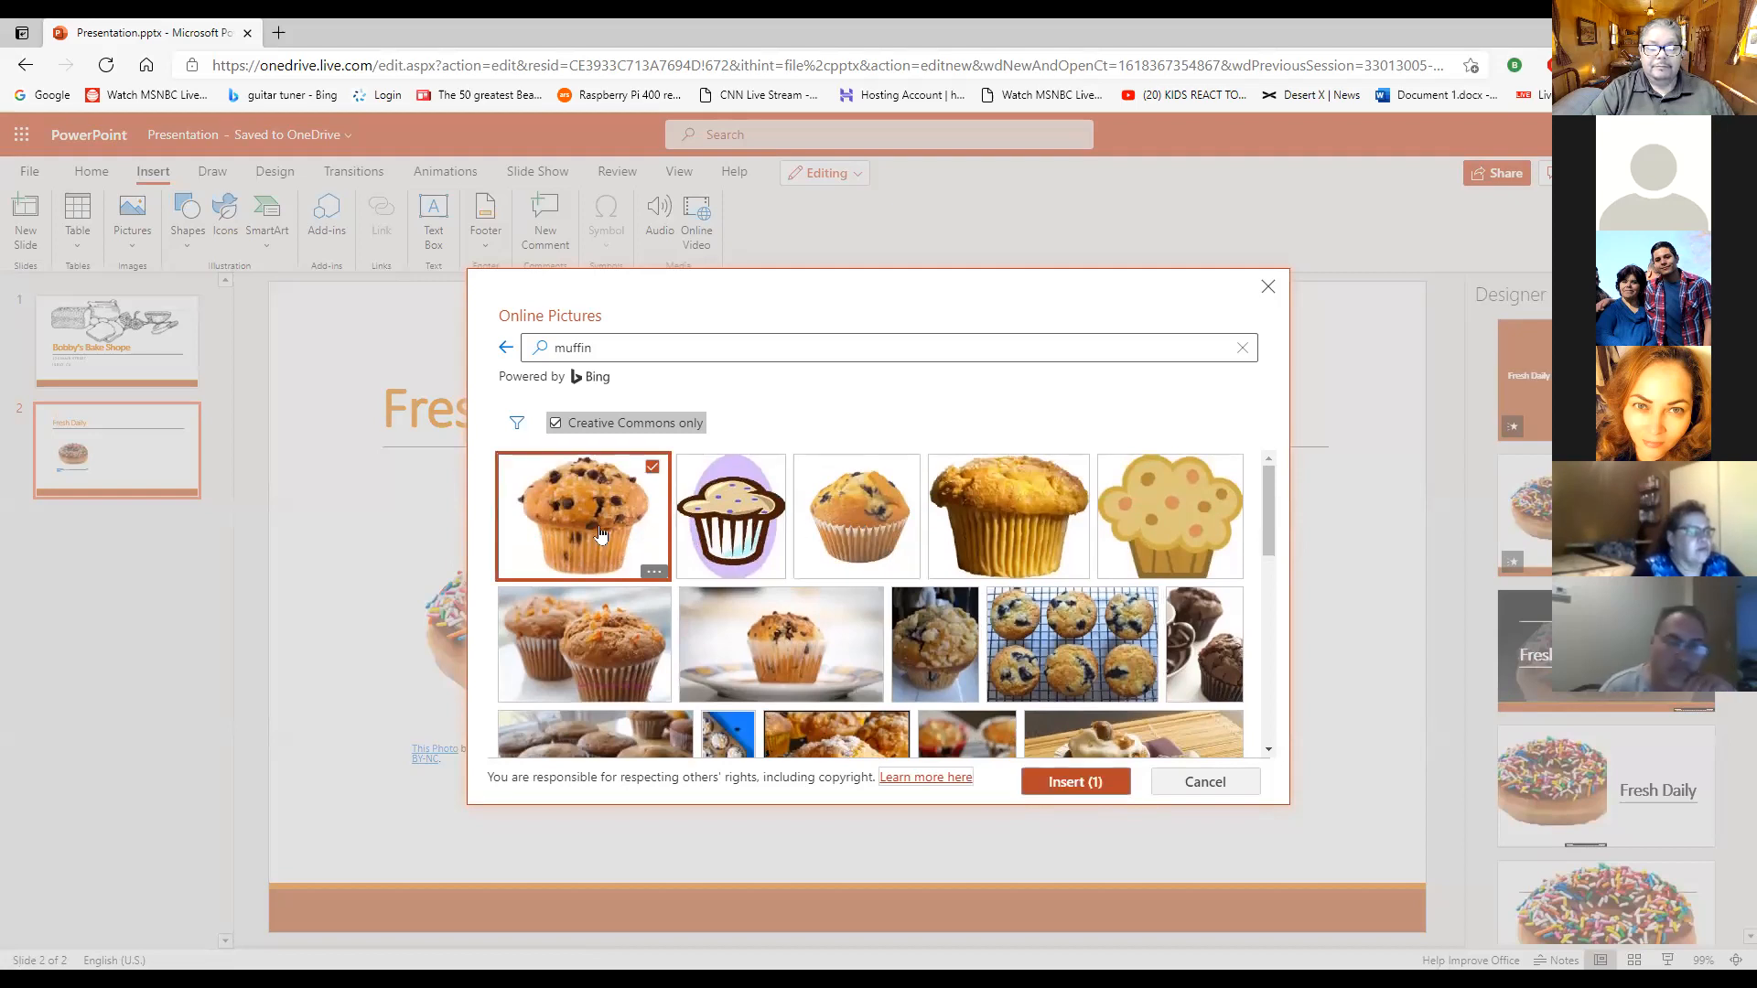
click(1062, 787)
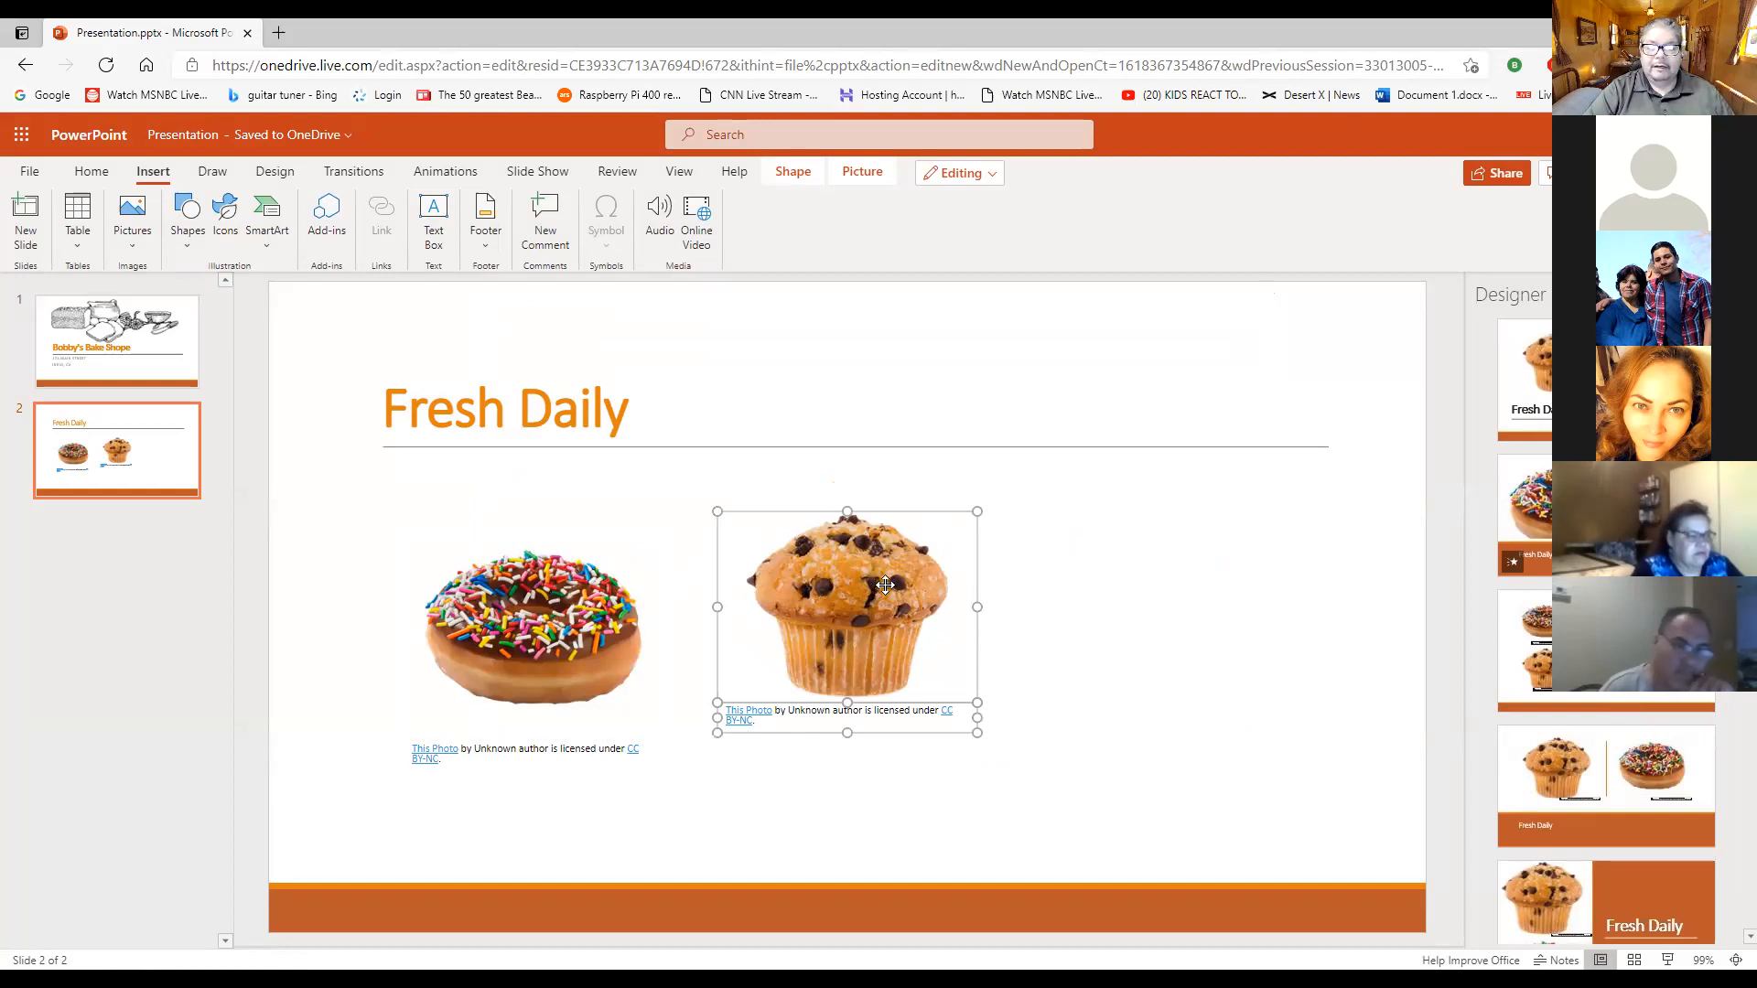
- Enlarge the muffin picture to about double its size and position it on the right half of the slide, beside the doughnut
drag(927, 590, 1035, 618)
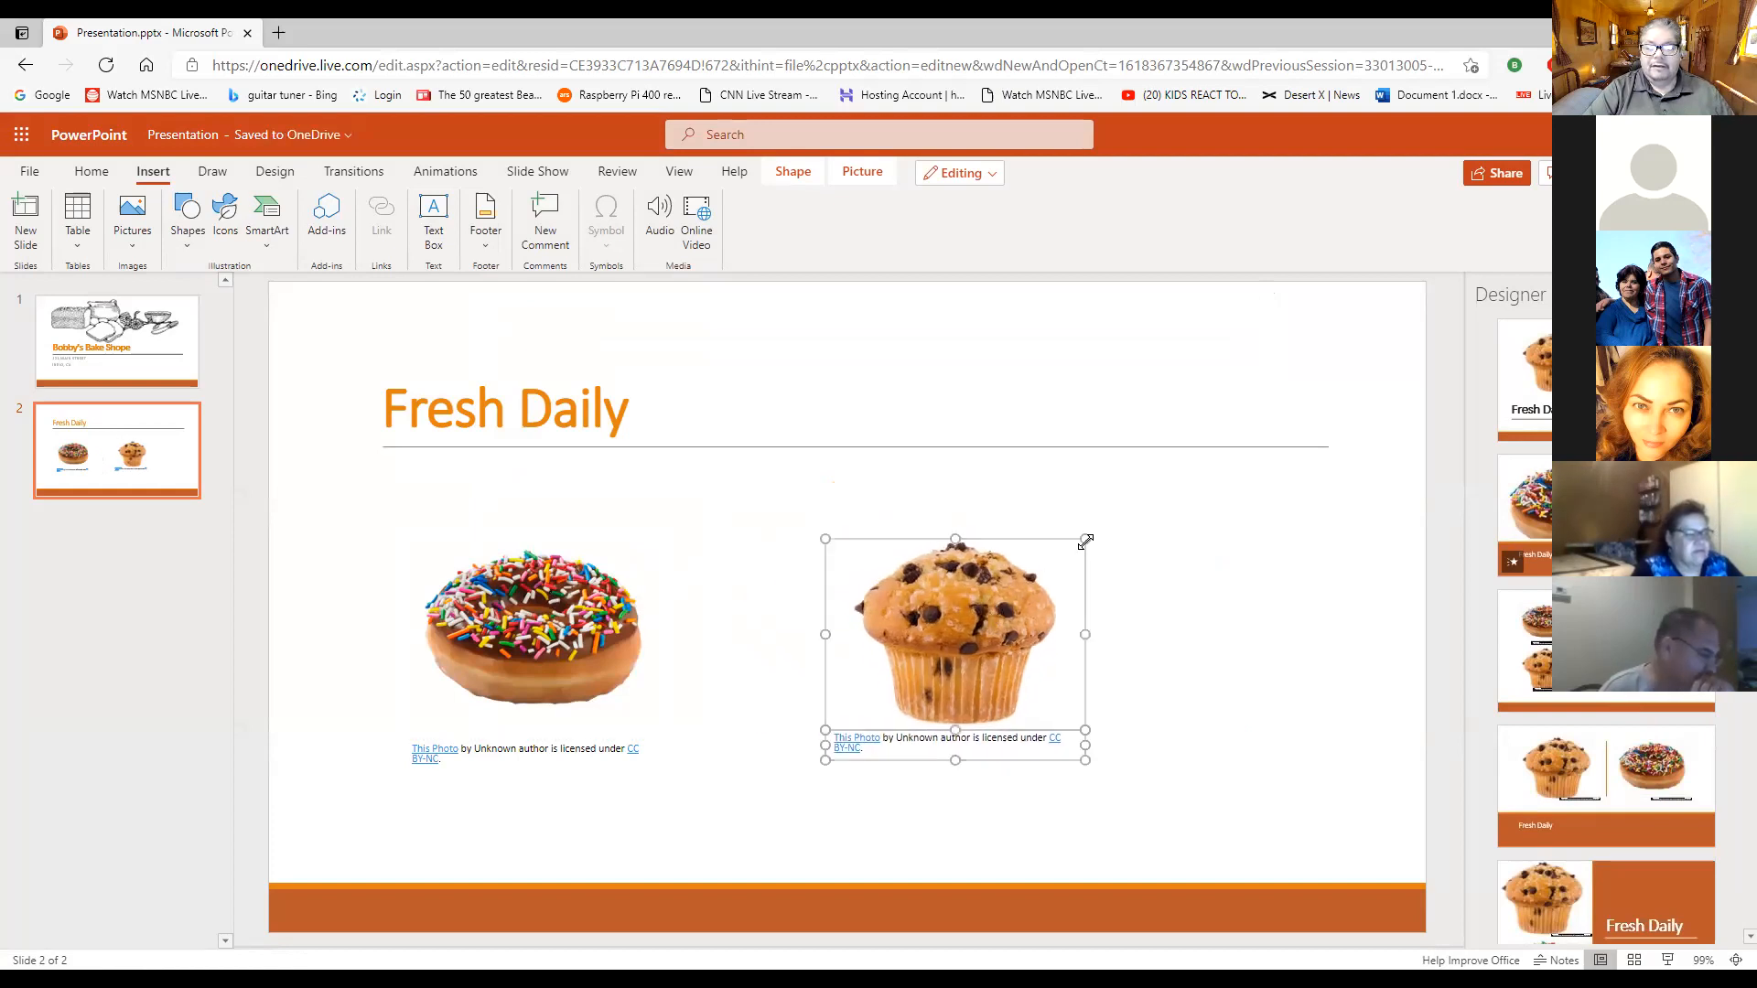
drag(1087, 535, 1345, 348)
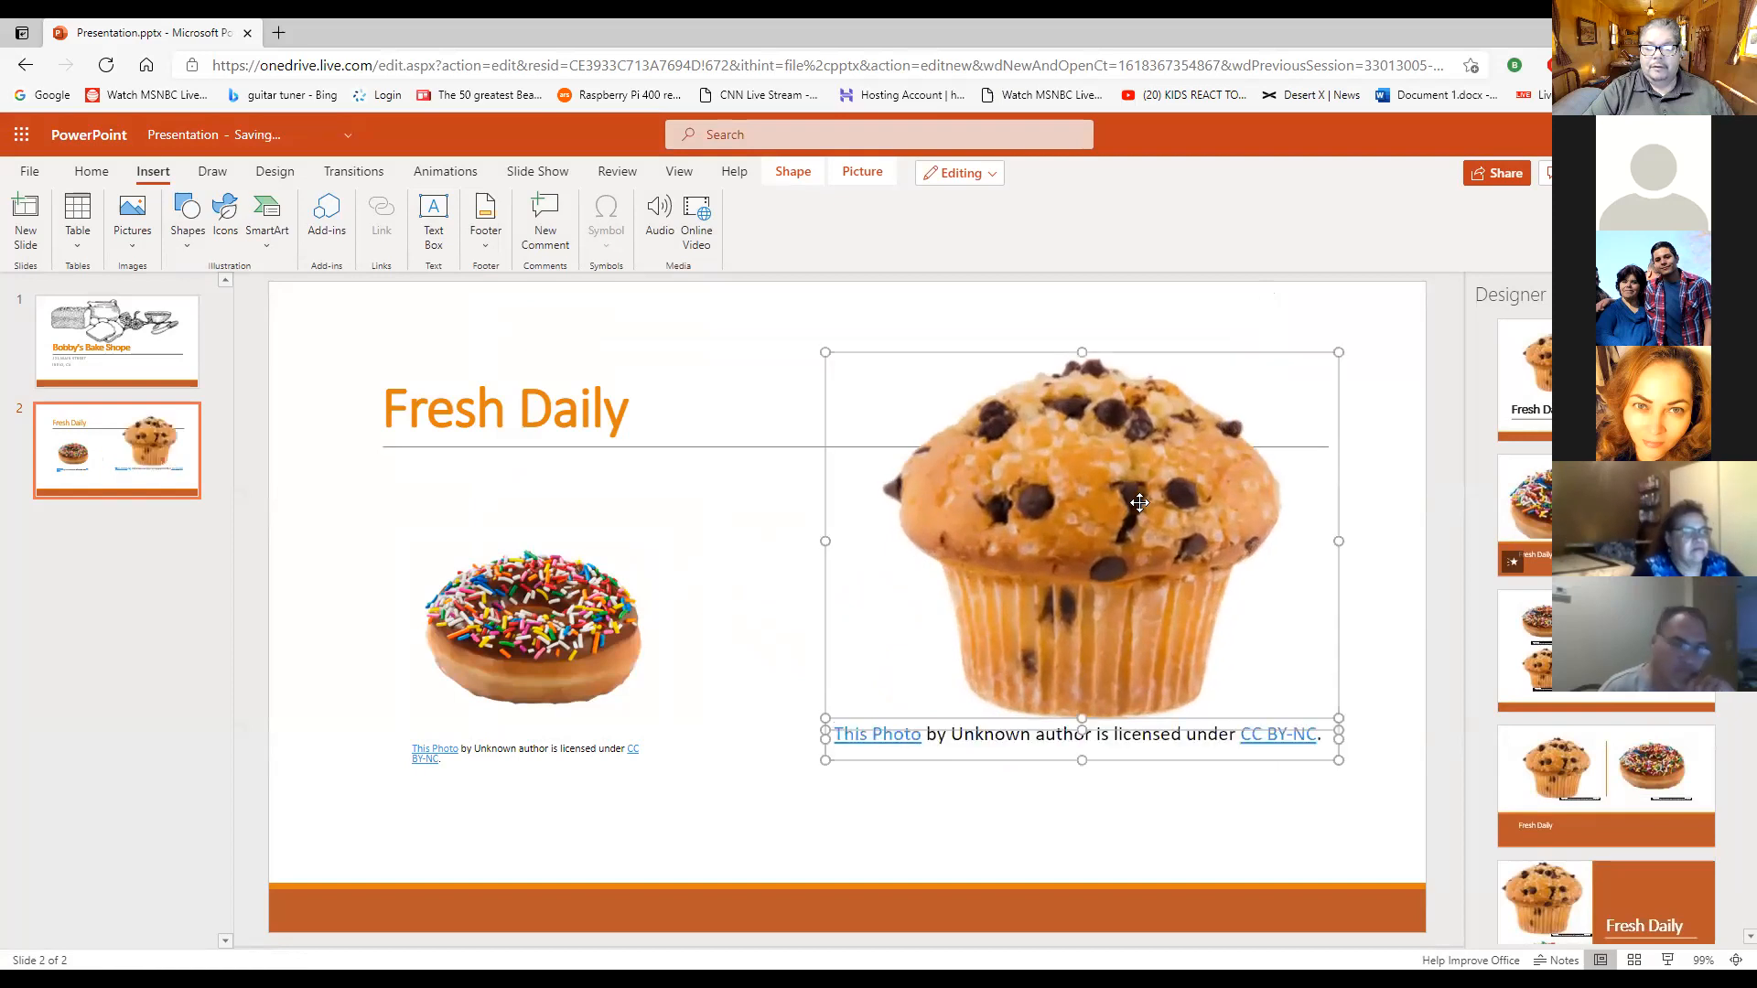
click(677, 656)
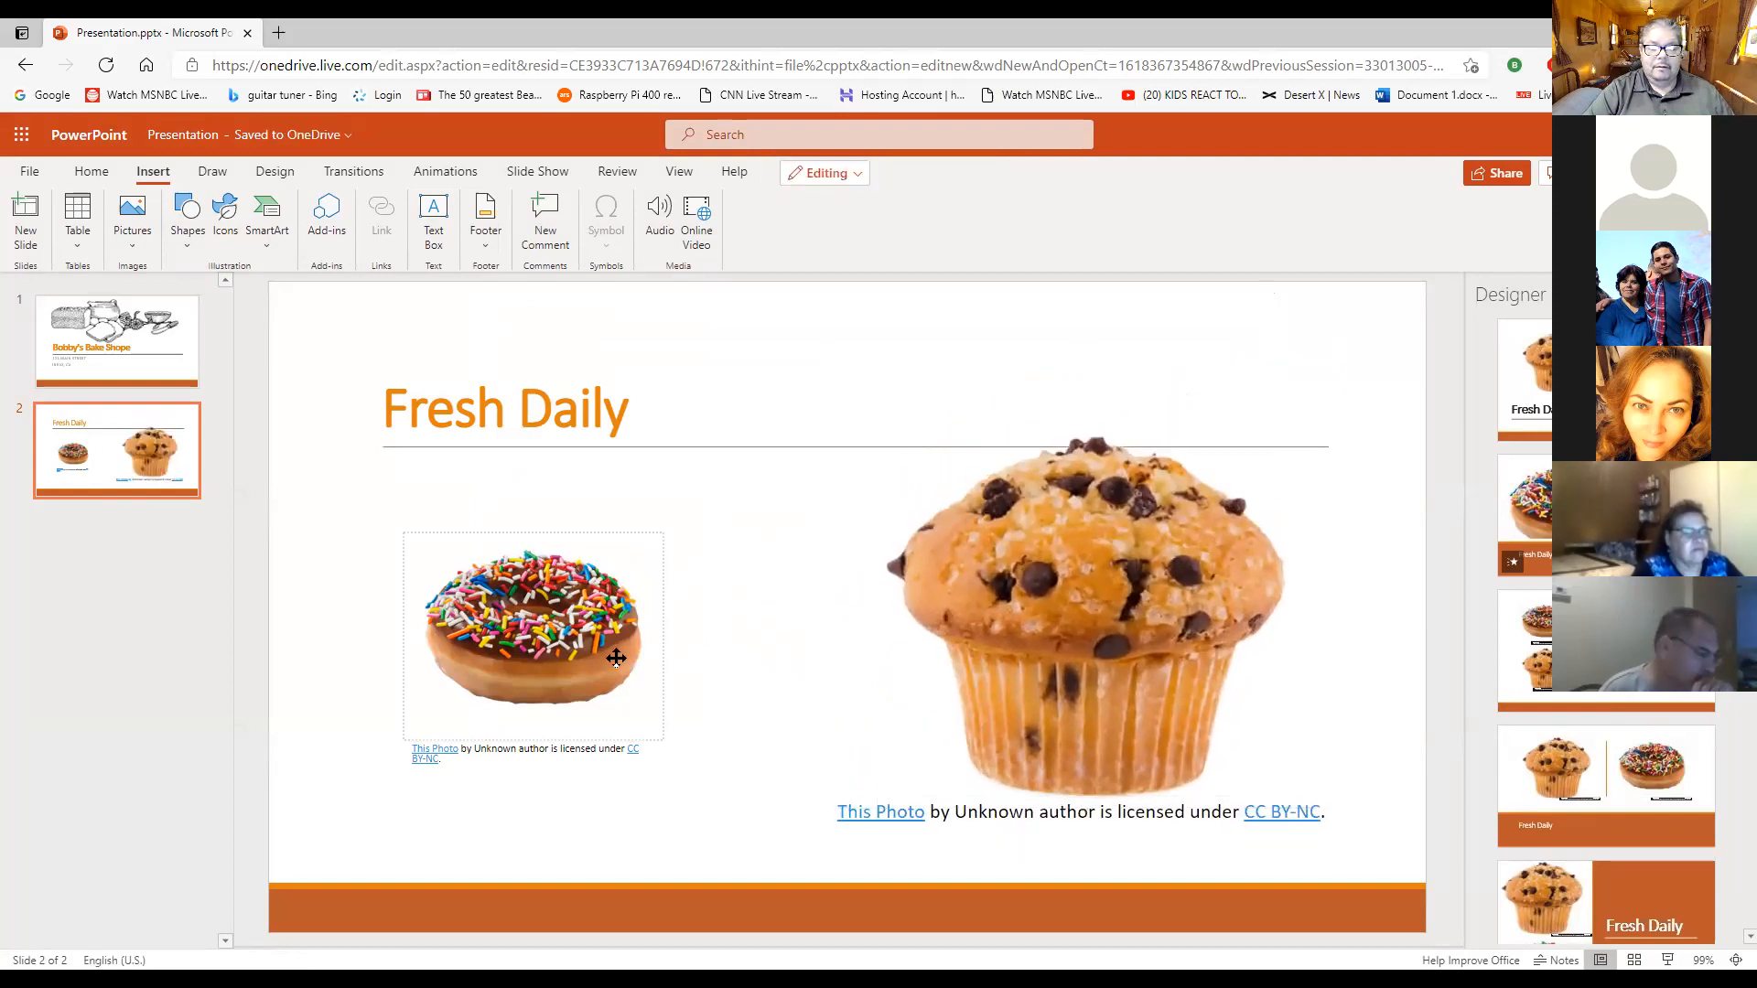
- Enlarge the doughnut to about the muffin's width beneath the title, and move the muffin picture up and right, clear of its licence caption
click(586, 658)
drag(661, 533, 922, 408)
drag(719, 515, 626, 644)
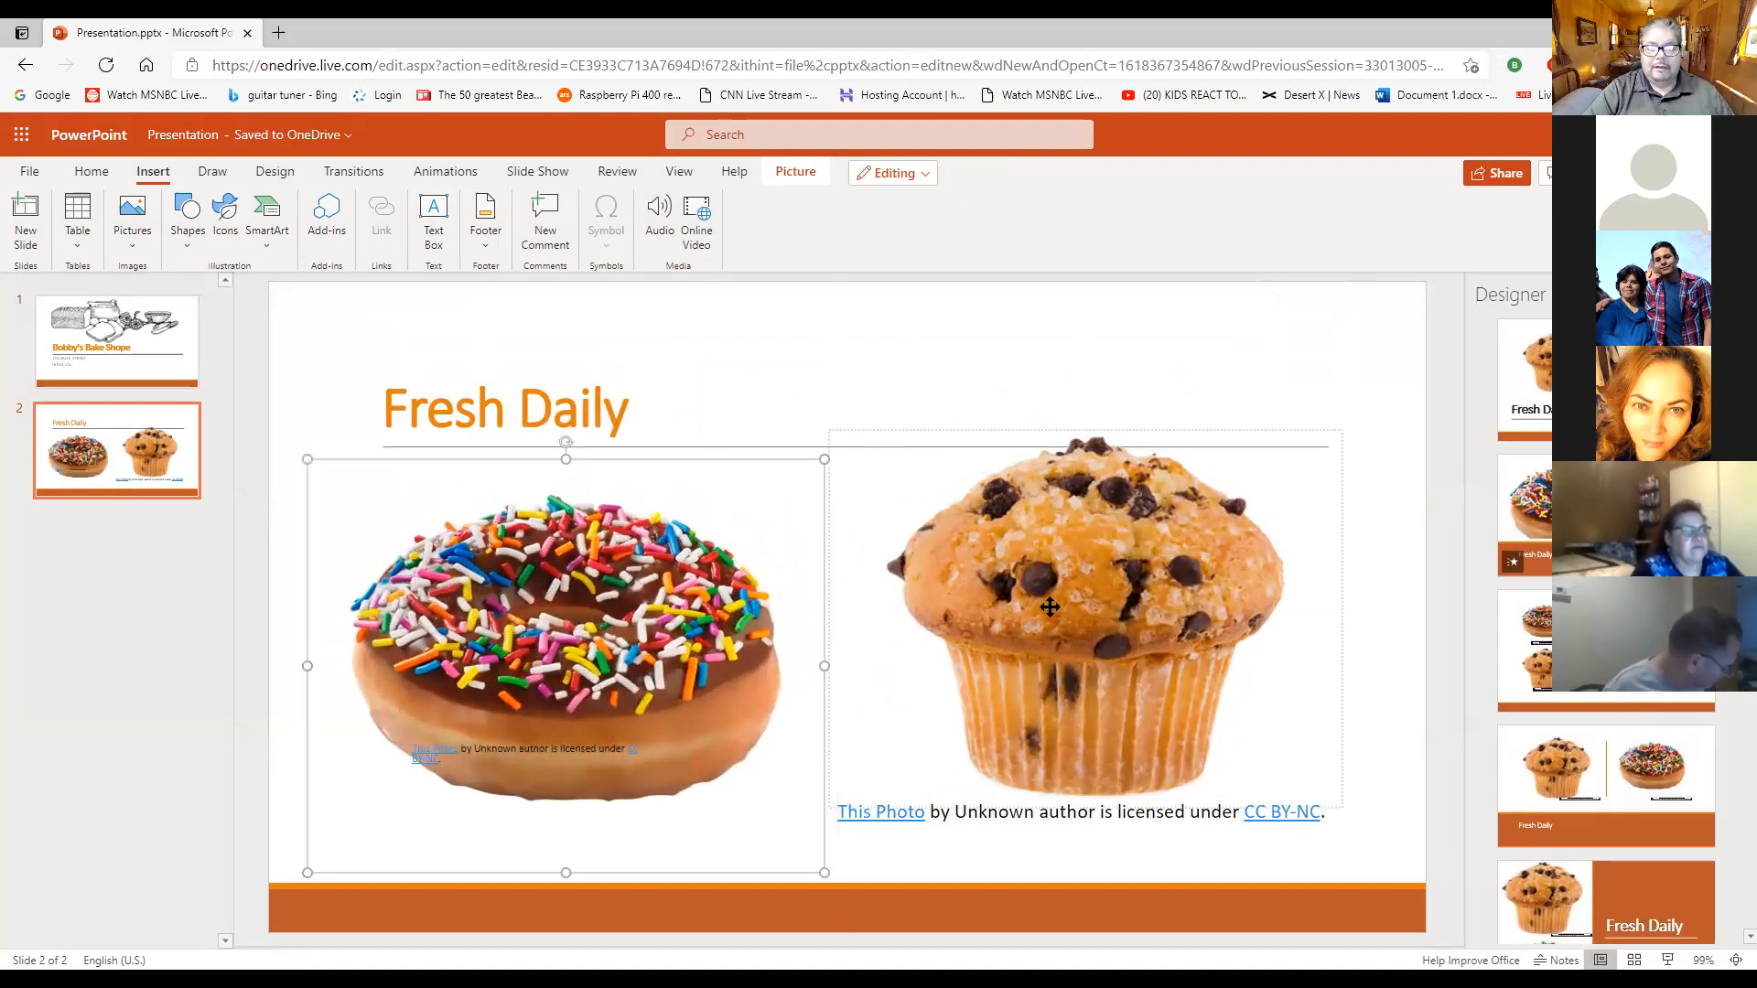
mouse_move(633, 661)
mouse_down()
mouse_move(618, 647)
mouse_move(668, 647)
mouse_move(628, 651)
mouse_up()
drag(1047, 648, 1089, 532)
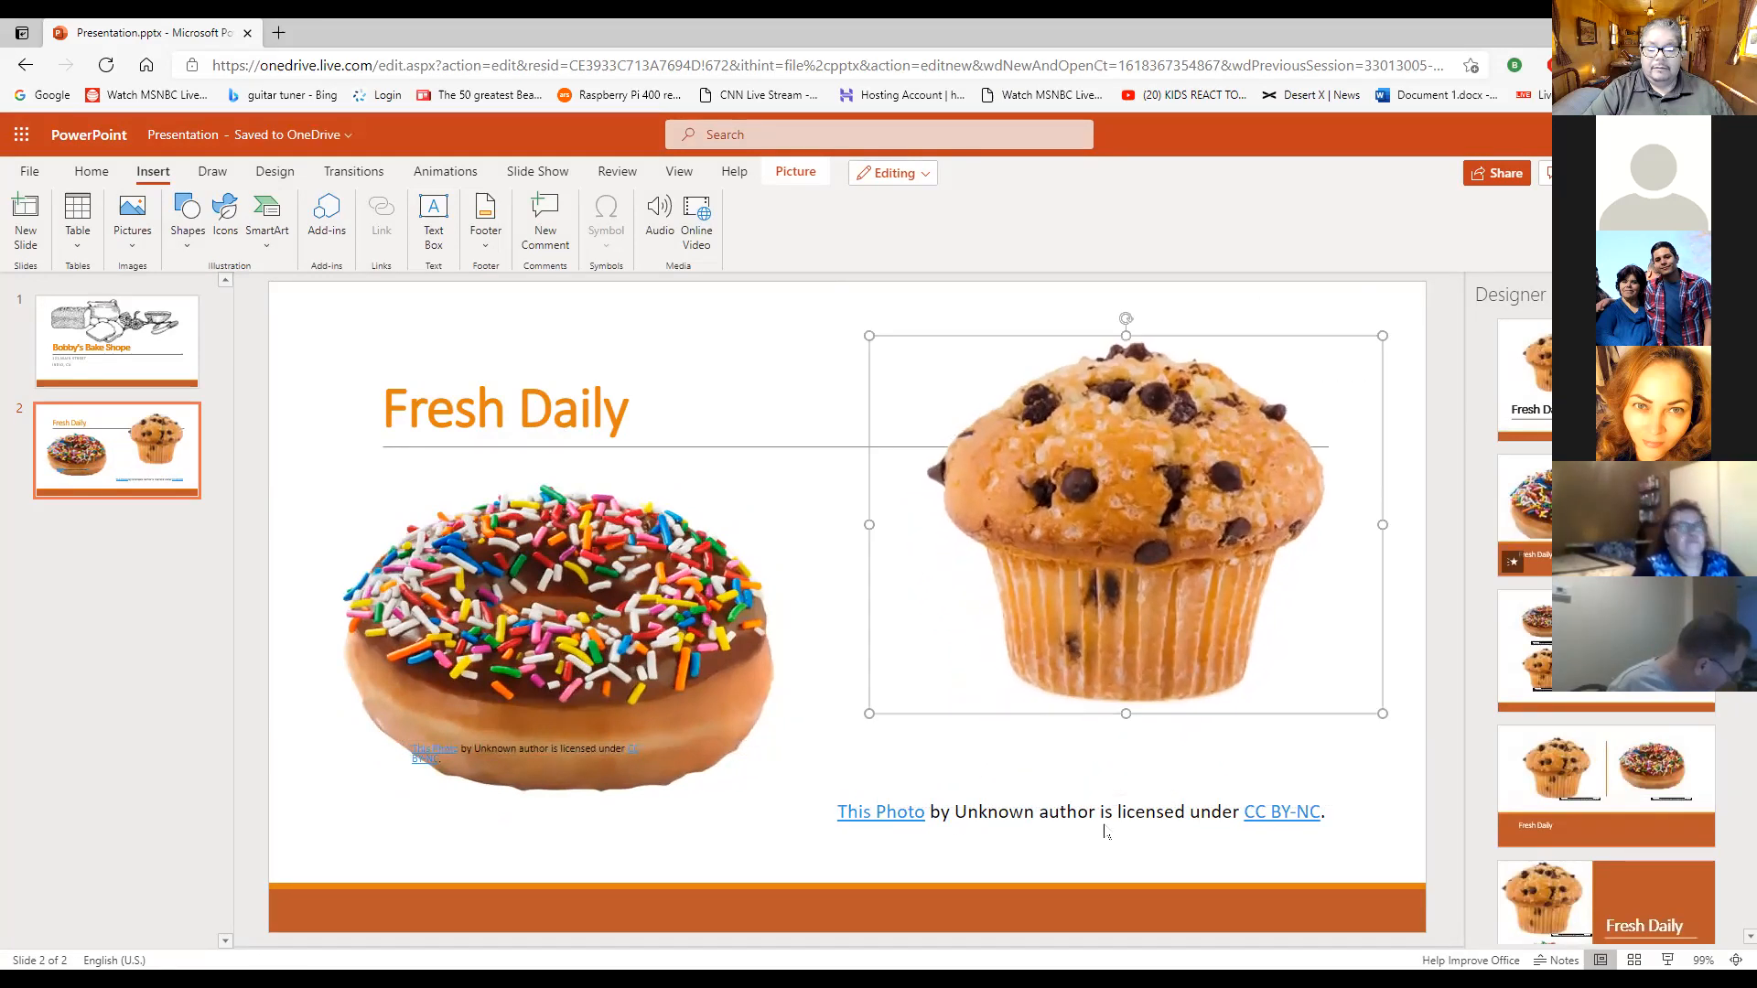
- Delete the licence captions of the muffin and doughnut pictures from the "Fresh Daily" slide
click(1086, 814)
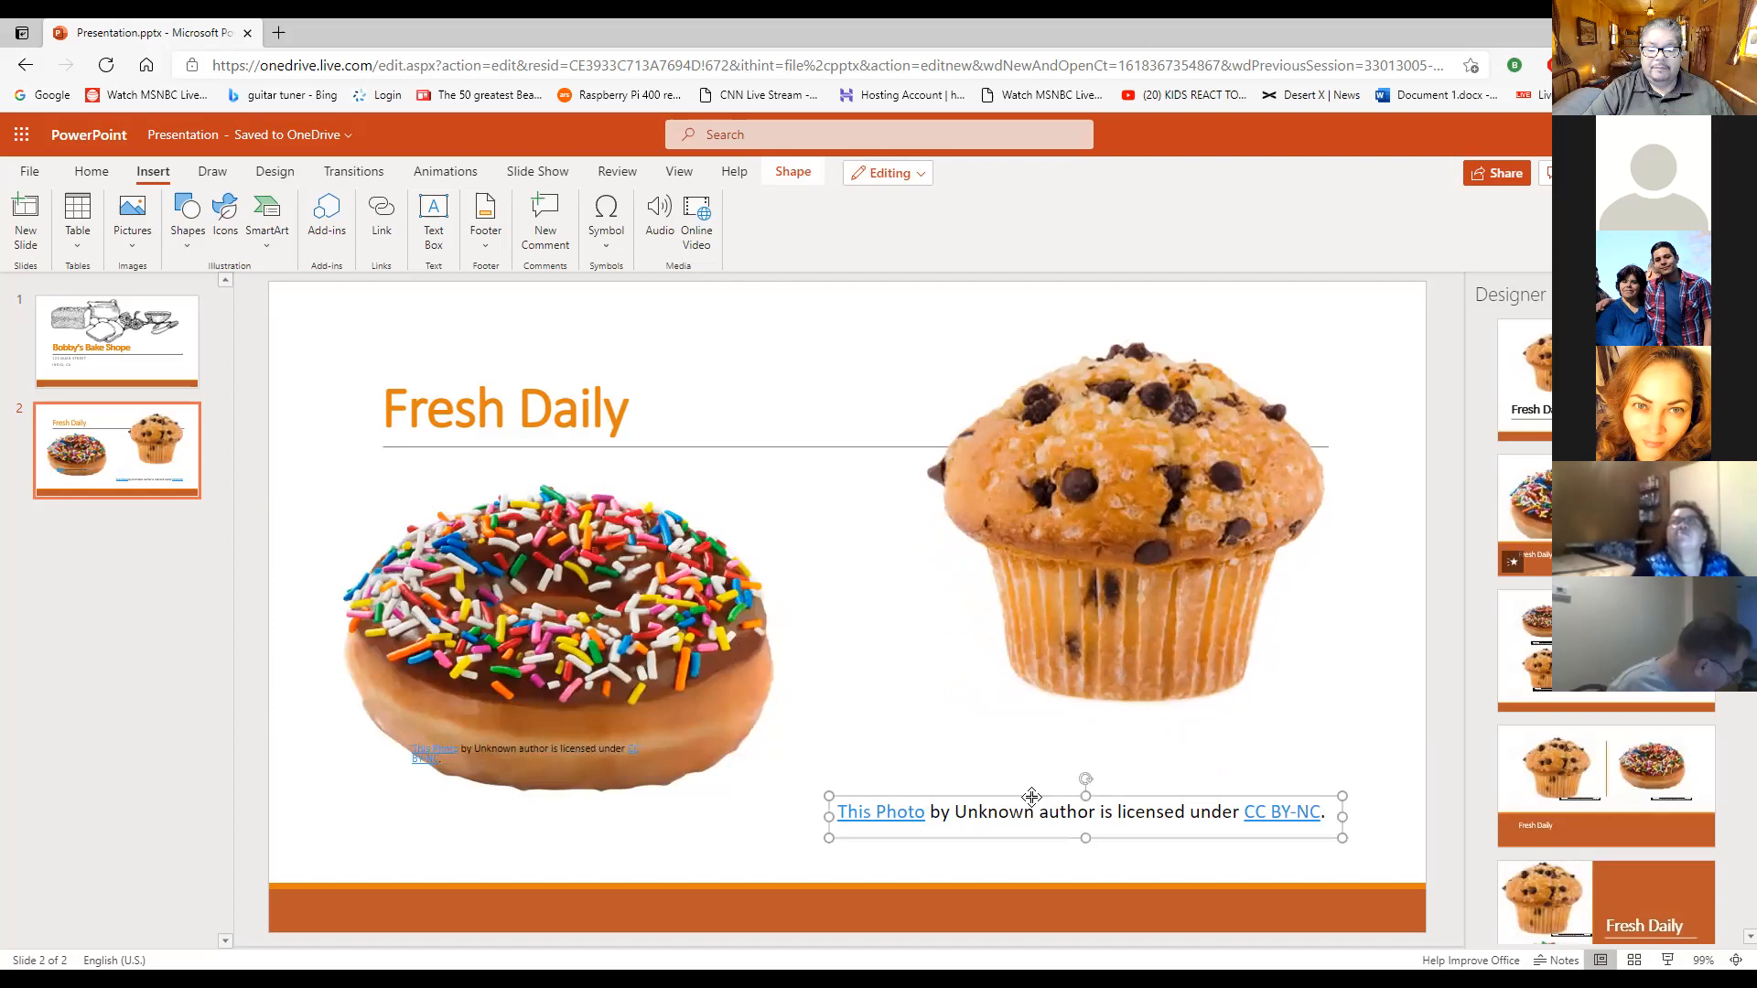
key(Delete)
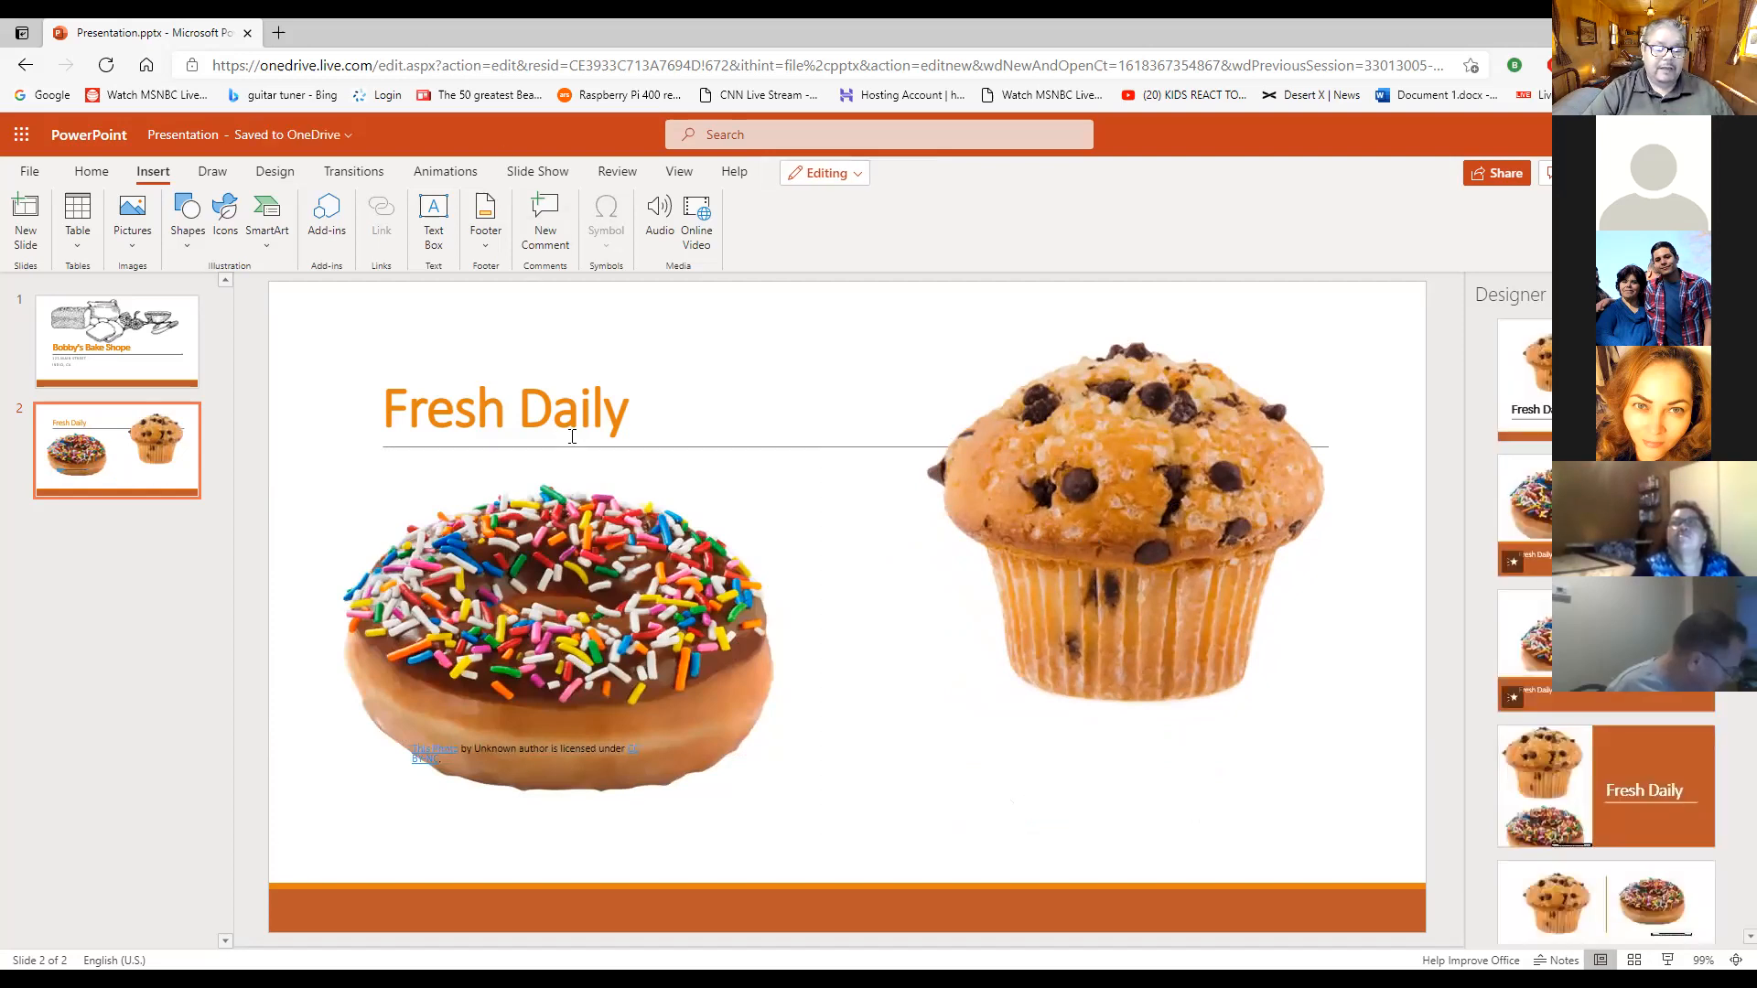
click(492, 737)
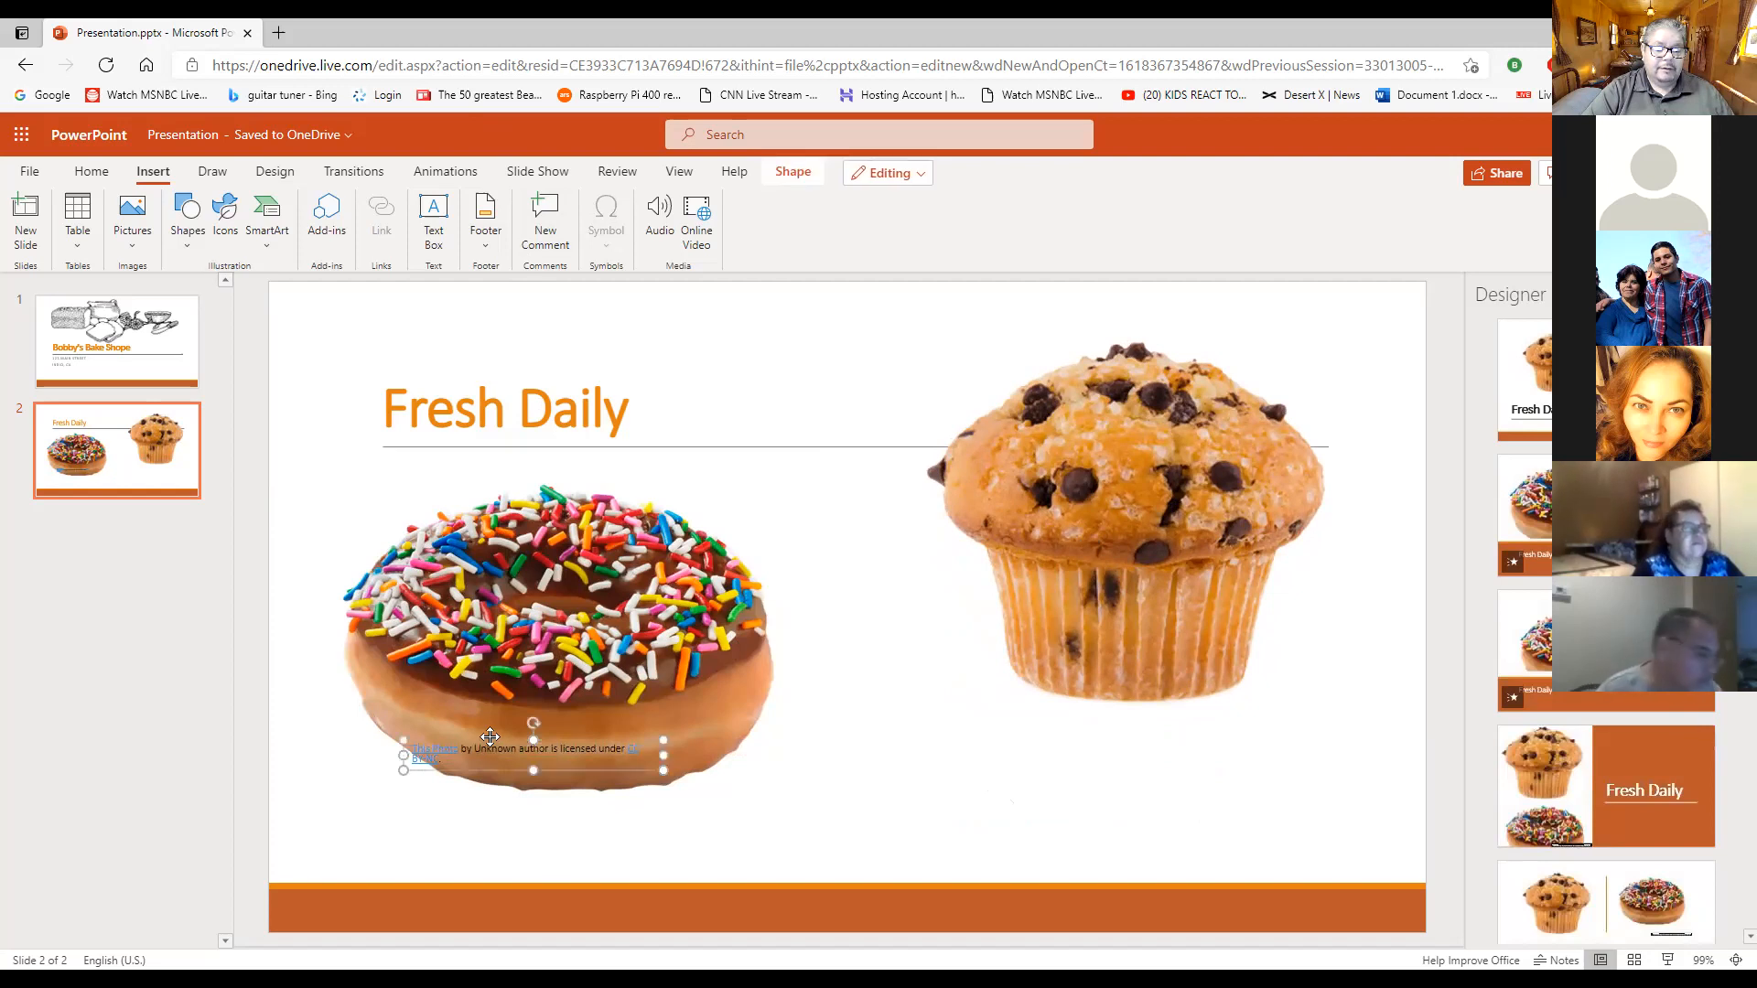
key(Delete)
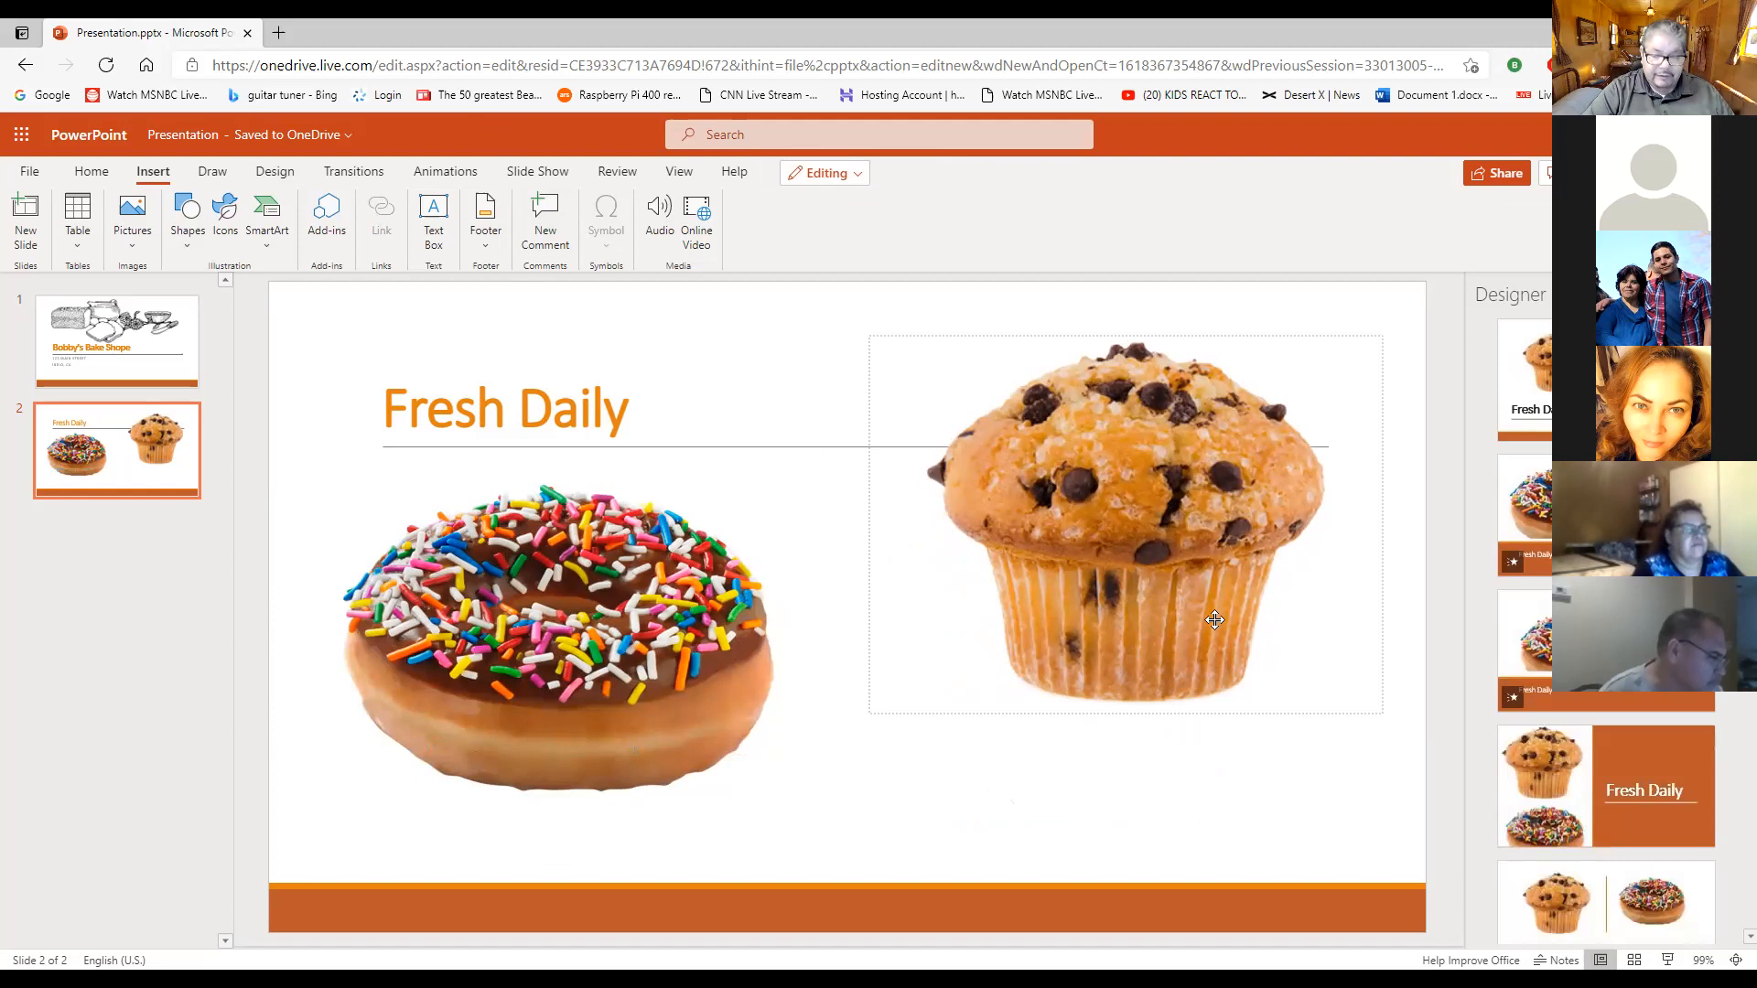
- Shift the muffin picture slightly down and left, and move the doughnut picture slightly right and enlarge it a little
drag(1184, 558, 1168, 580)
click(1016, 781)
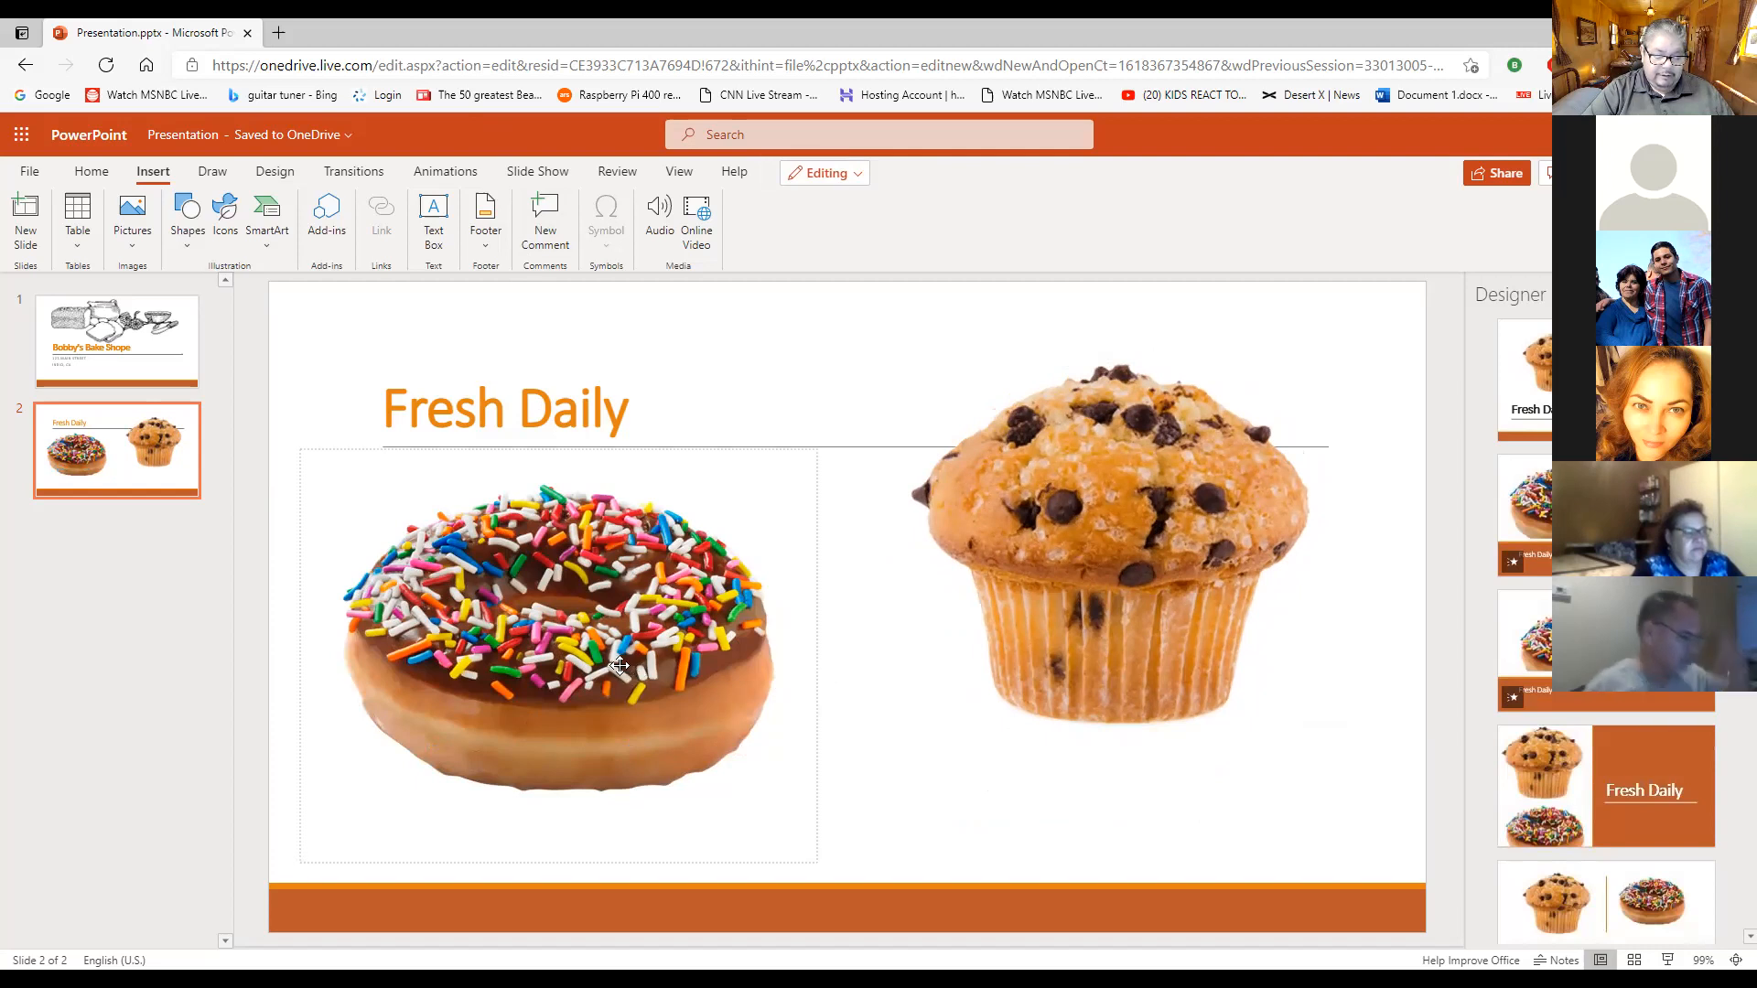
drag(558, 657, 577, 657)
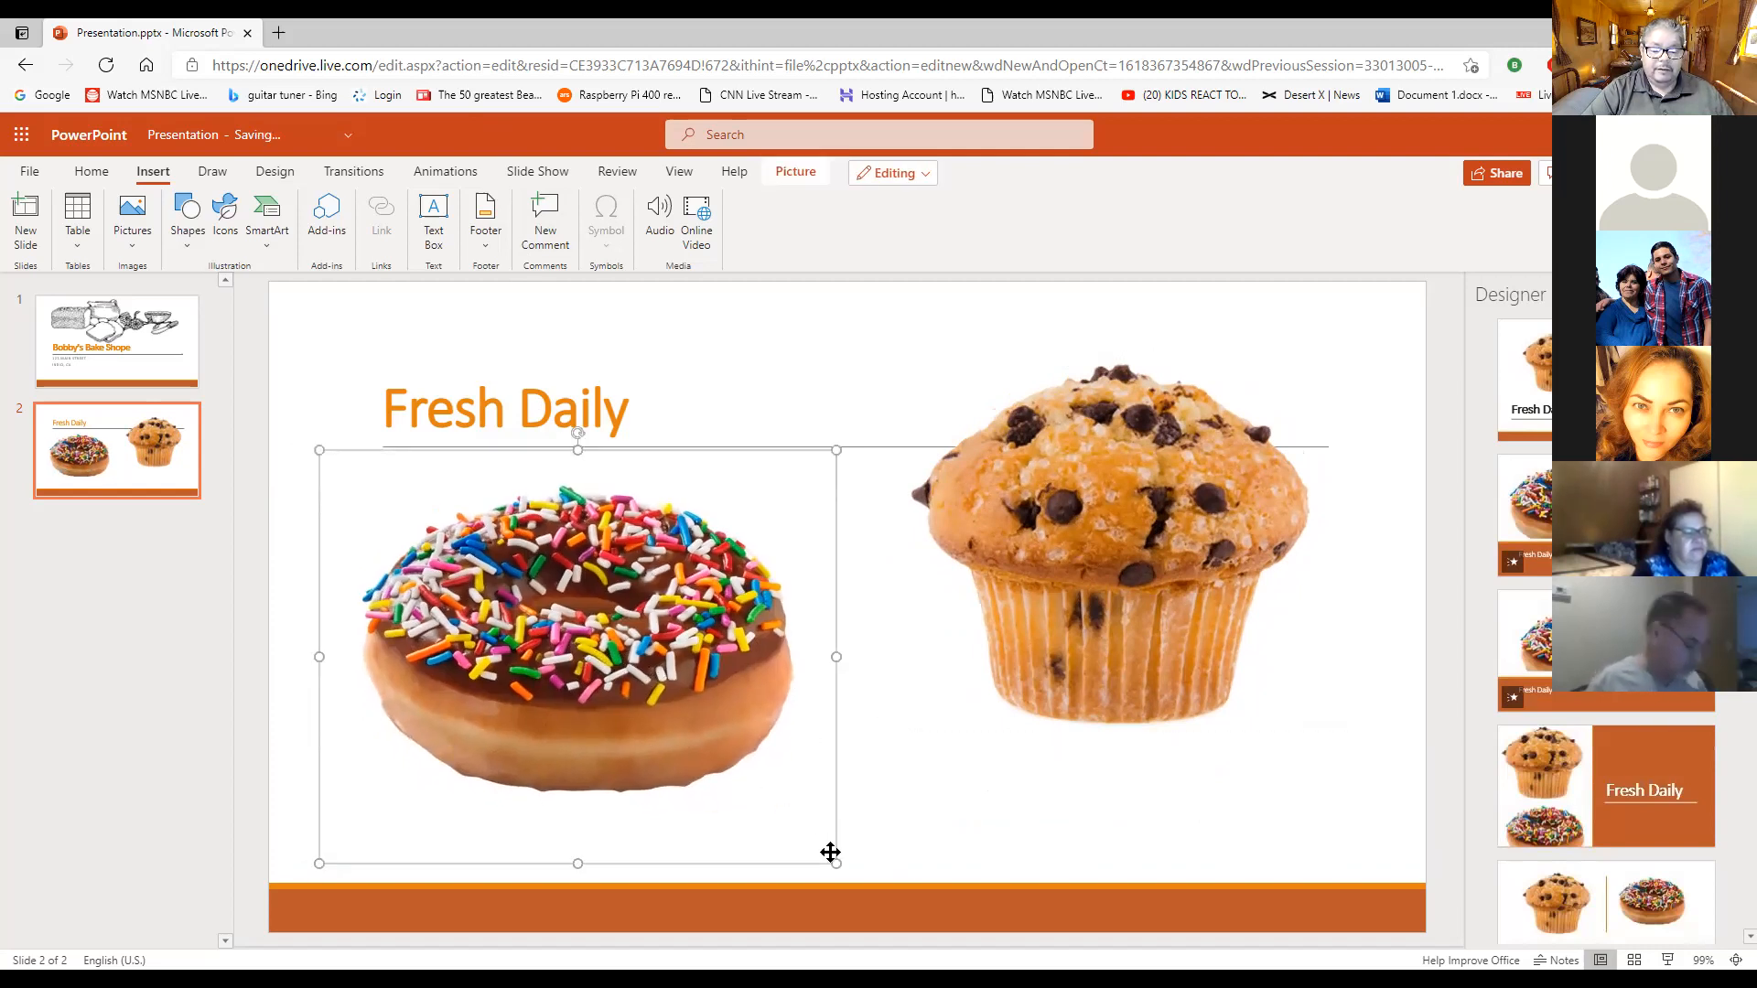
drag(839, 864, 862, 884)
click(1417, 659)
- Enlarge the muffin picture slightly and move it up and right until its frame meets the slide's right edge
click(1197, 585)
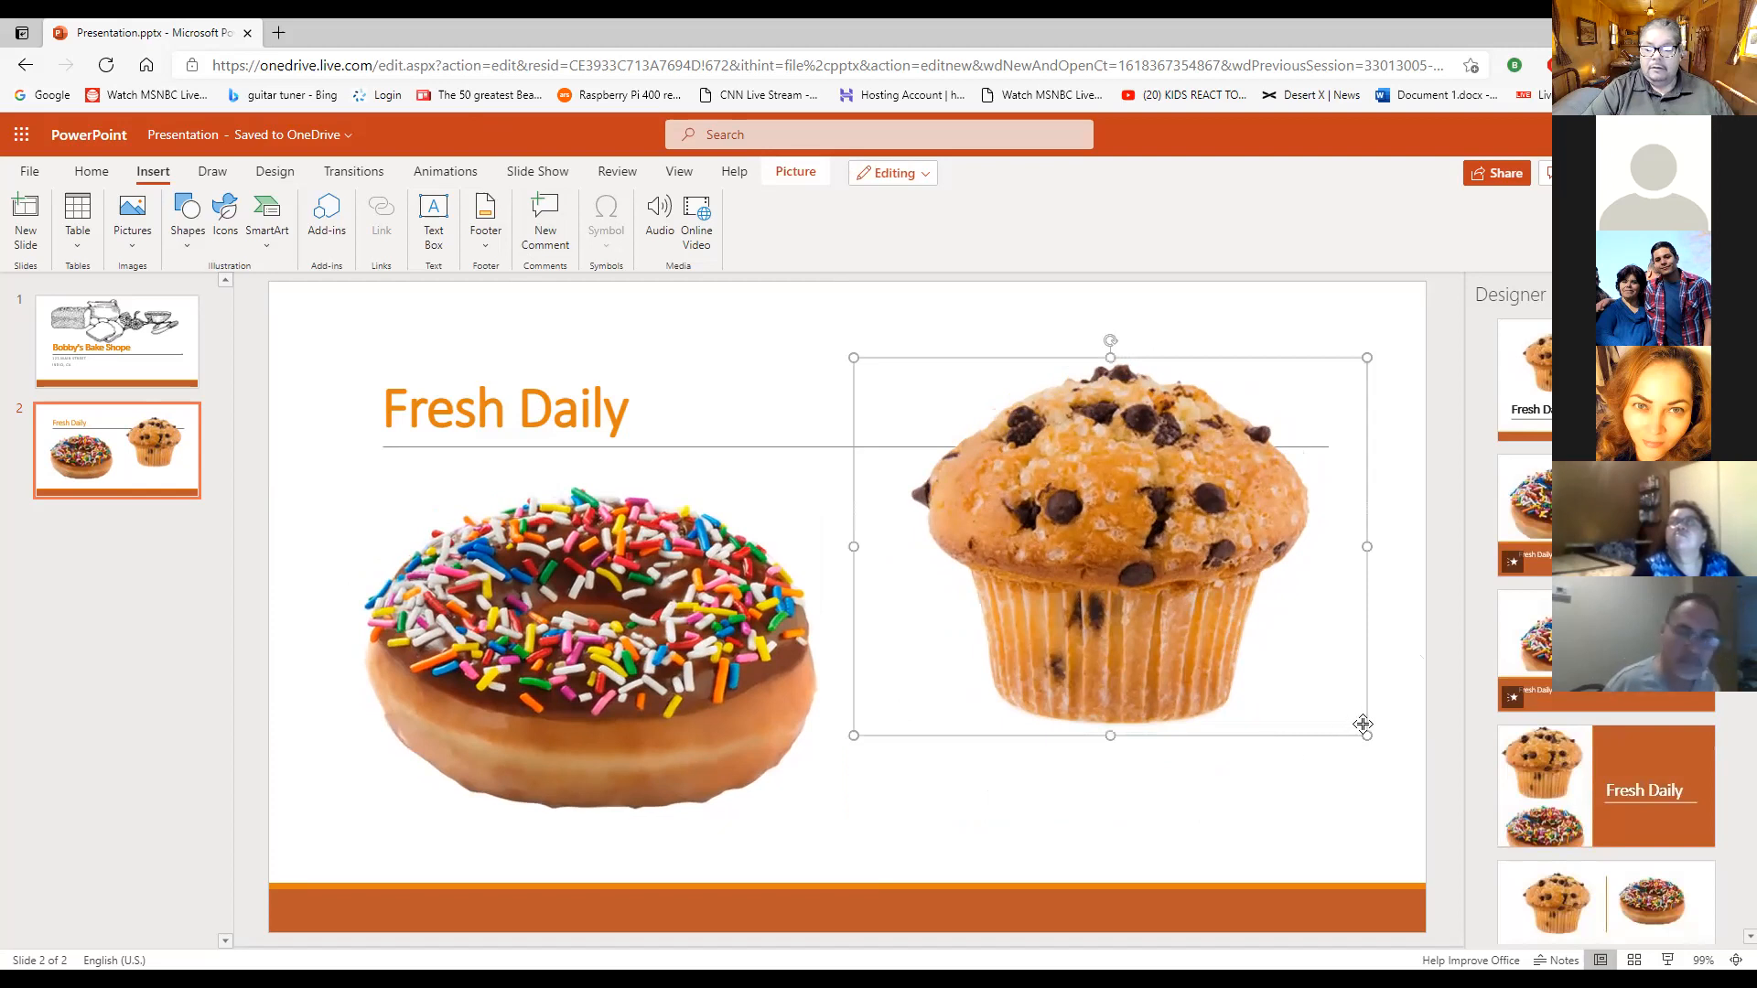
drag(1369, 733, 1369, 769)
drag(1313, 690, 1294, 691)
click(1361, 327)
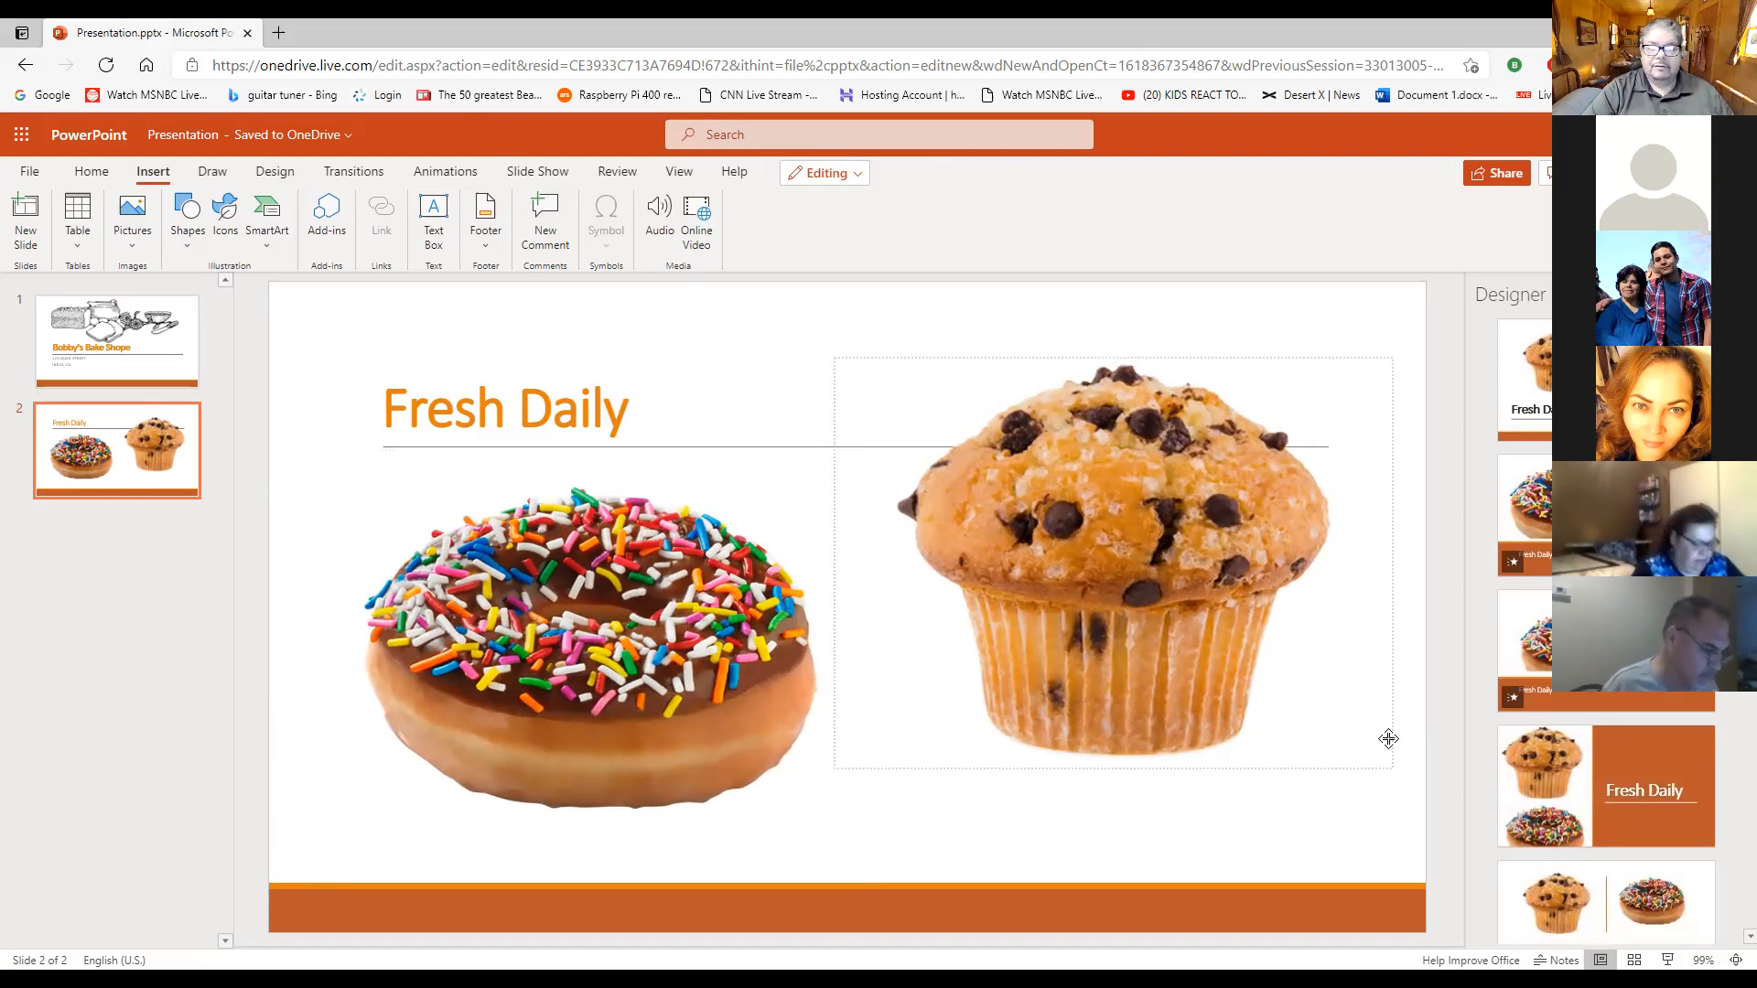
mouse_move(1201, 633)
mouse_down()
mouse_move(1293, 623)
mouse_move(1229, 622)
mouse_up()
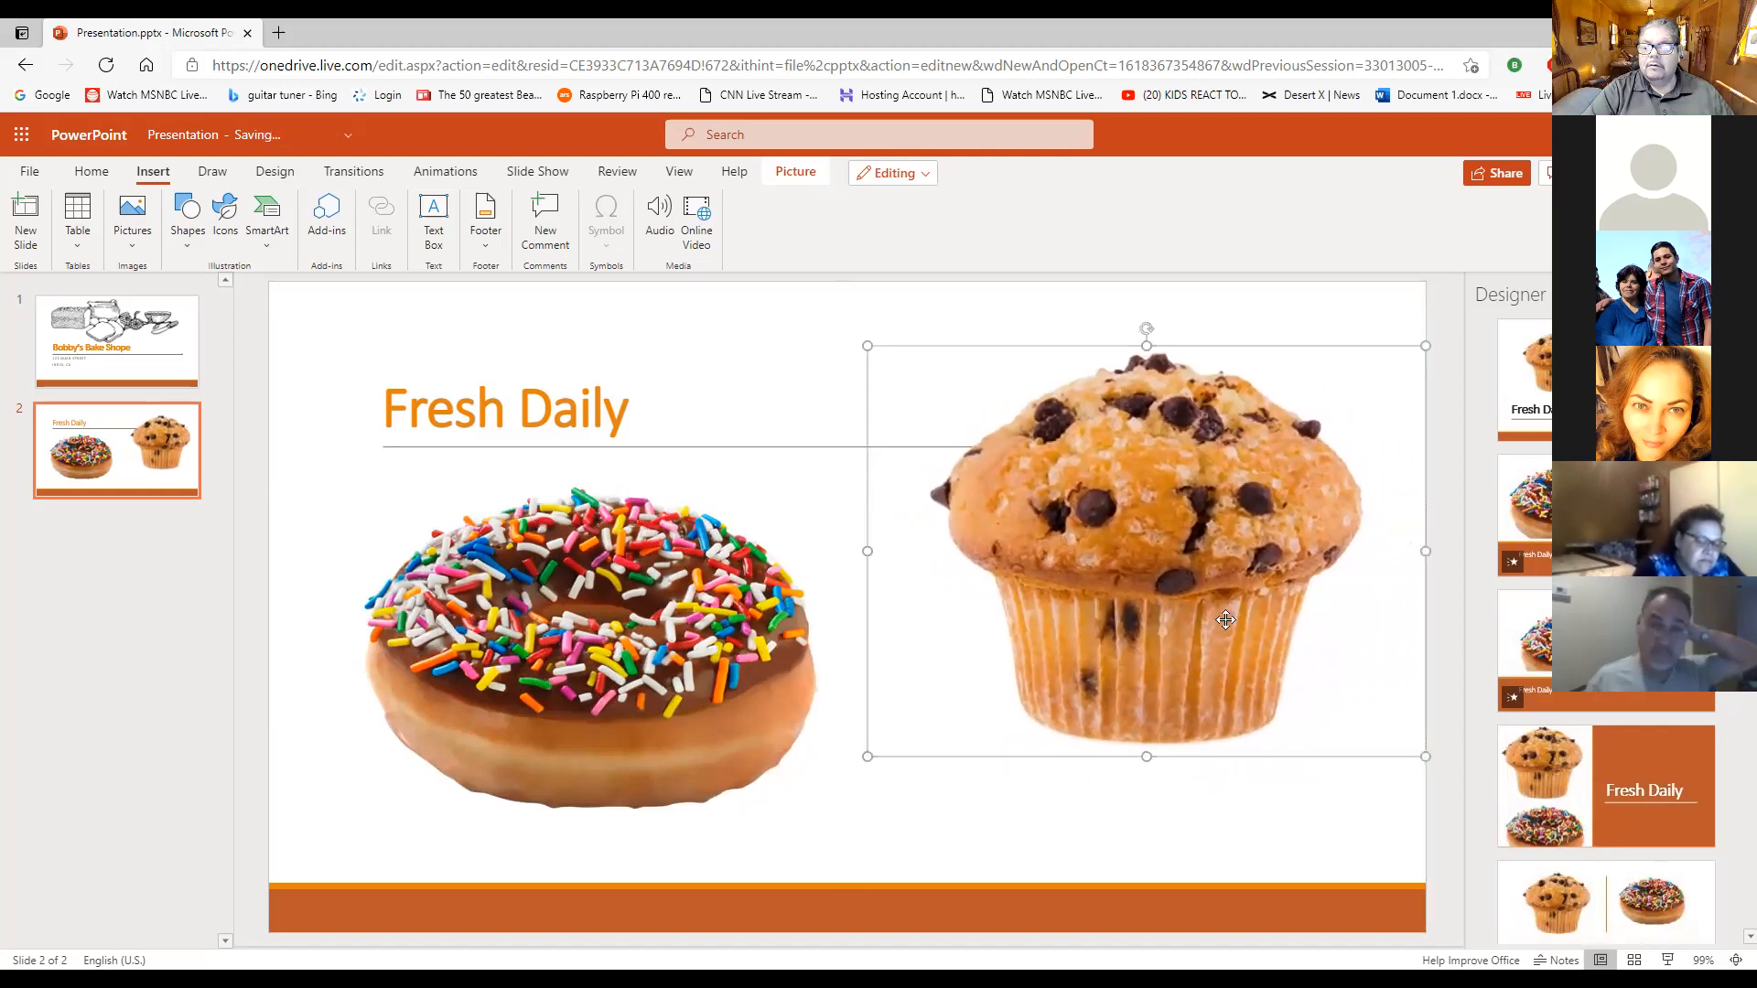
click(775, 371)
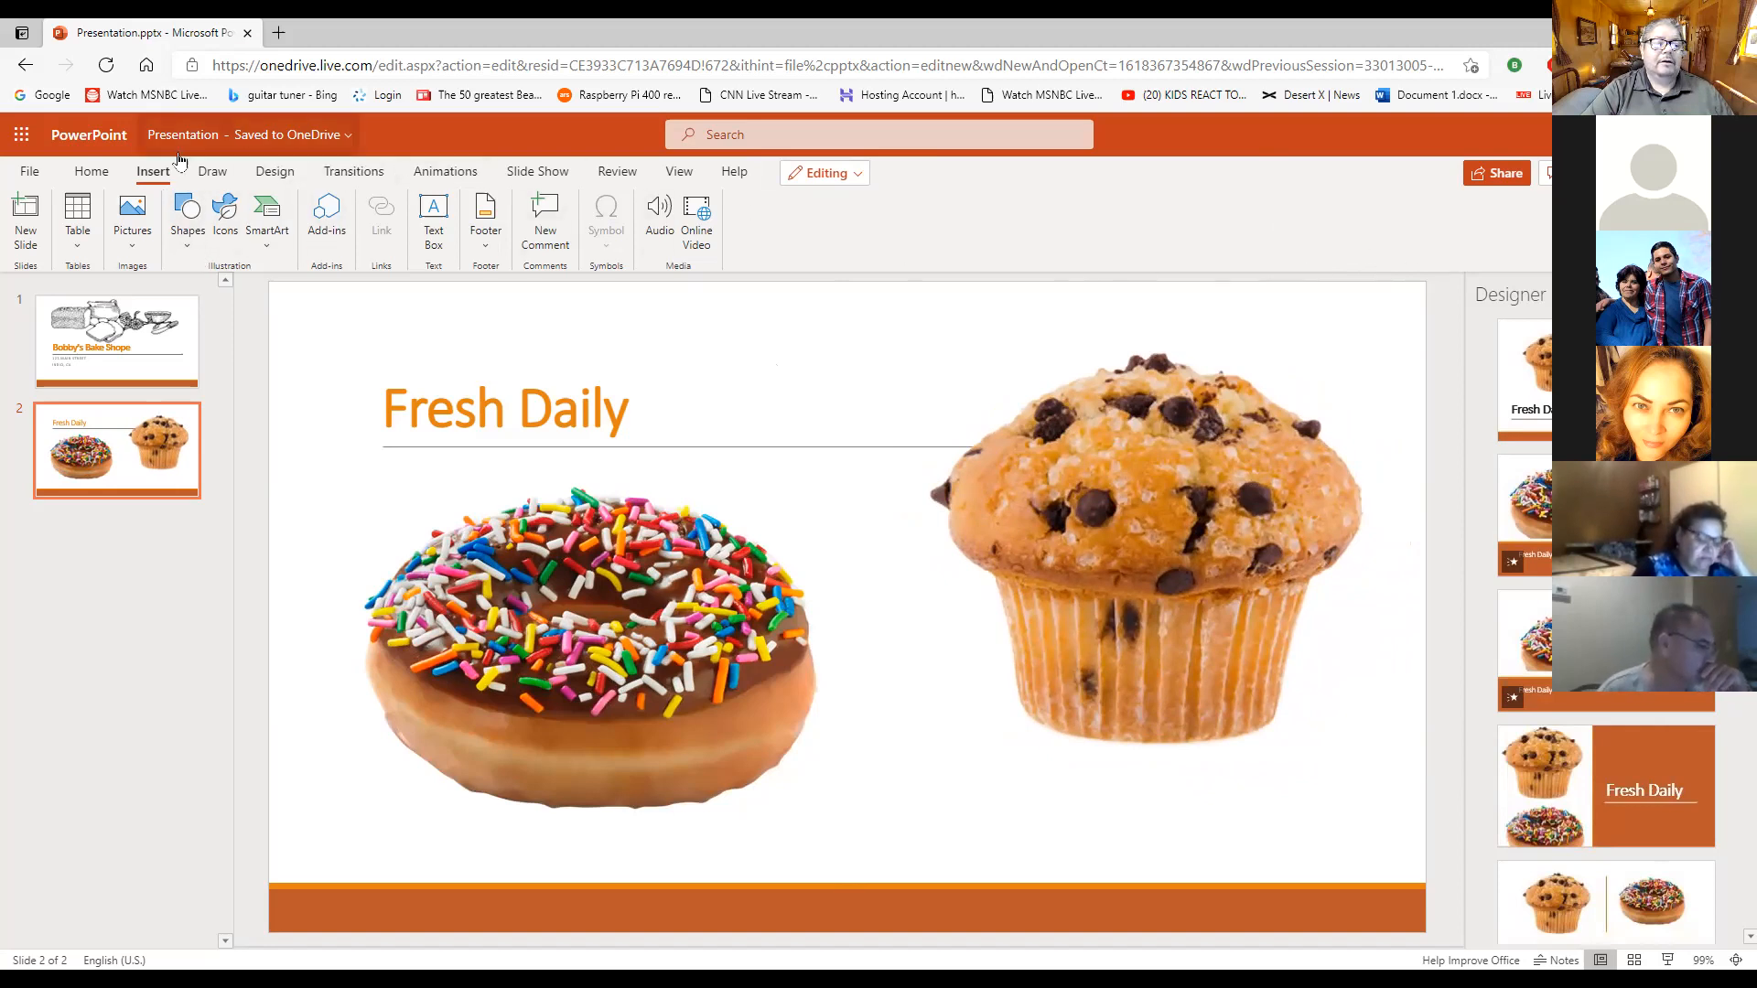
- Close the Designer suggestions and add a third slide with the Picture with Caption layout after the "Fresh Daily" slide
click(94, 179)
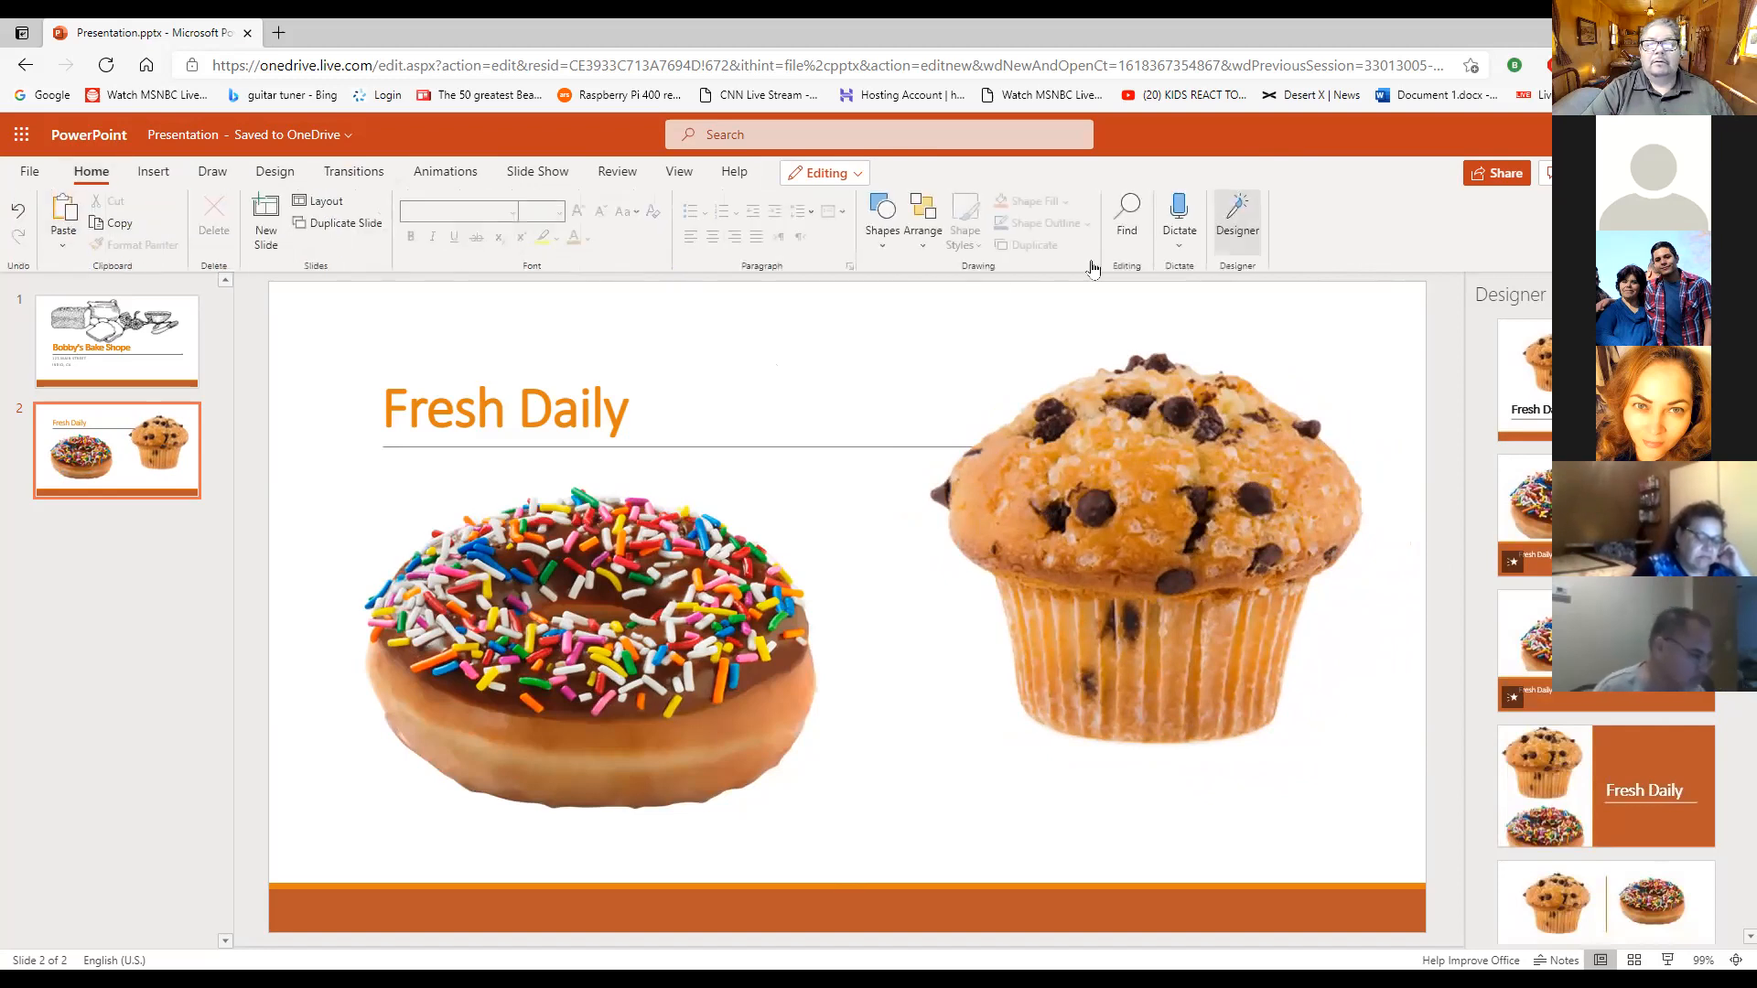
click(1237, 220)
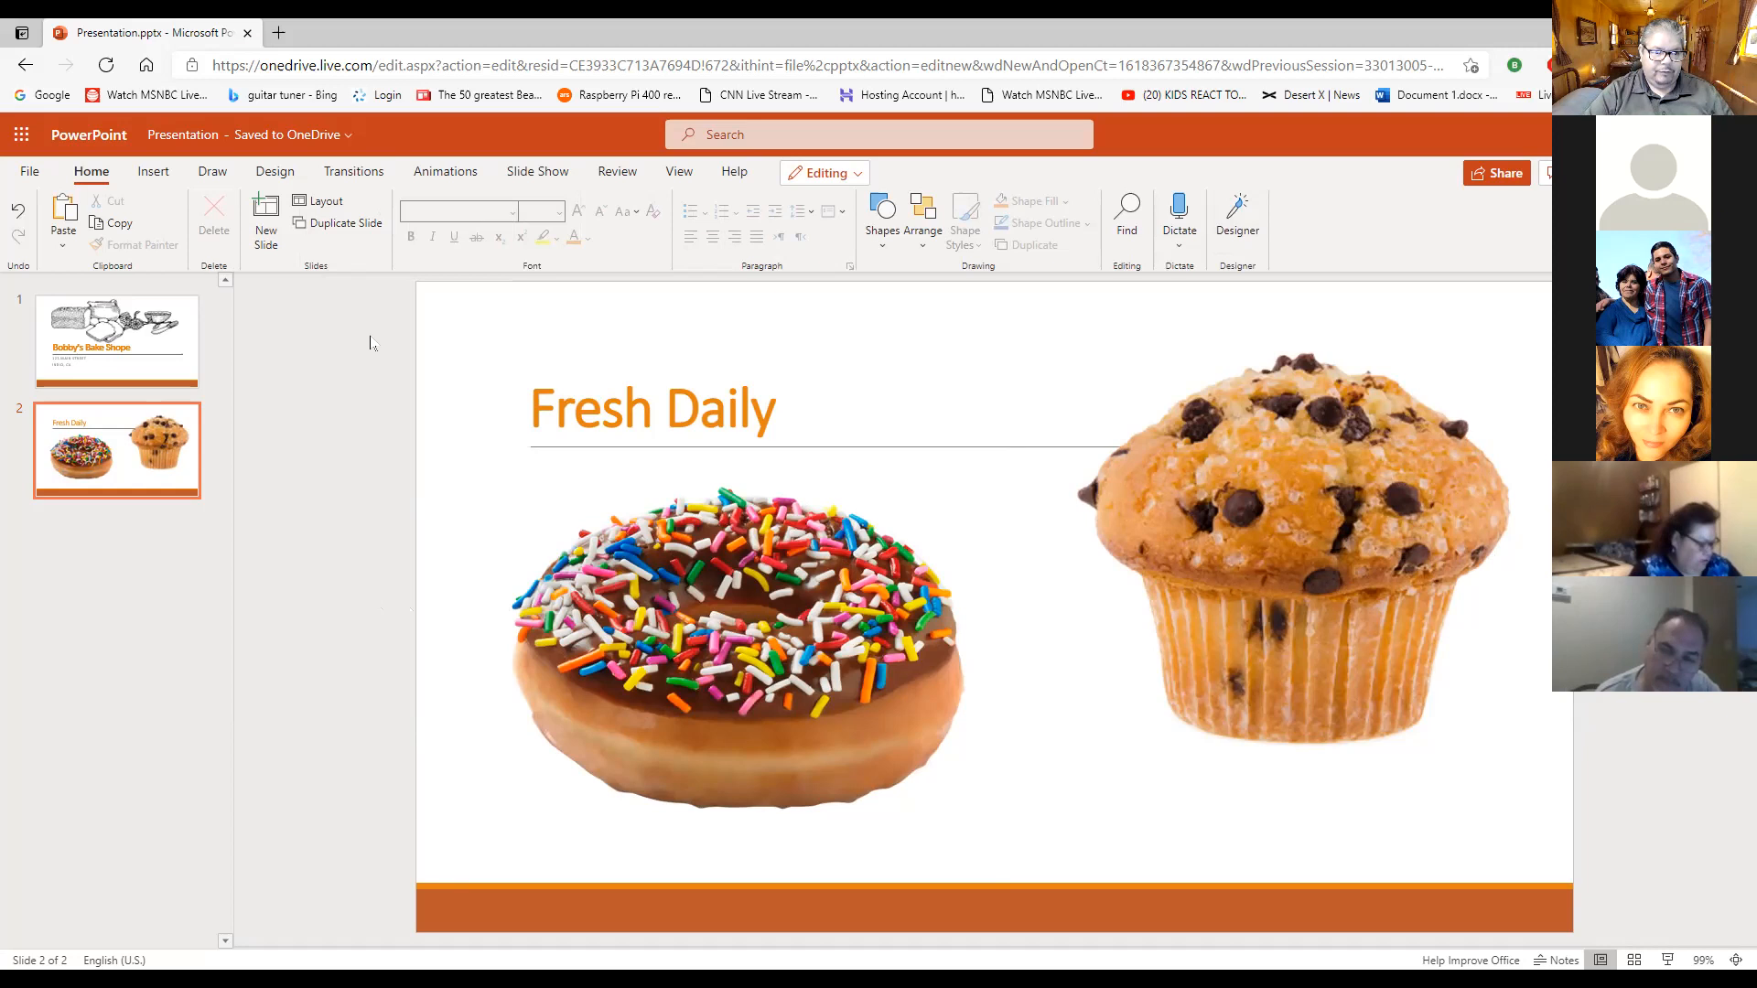
click(266, 225)
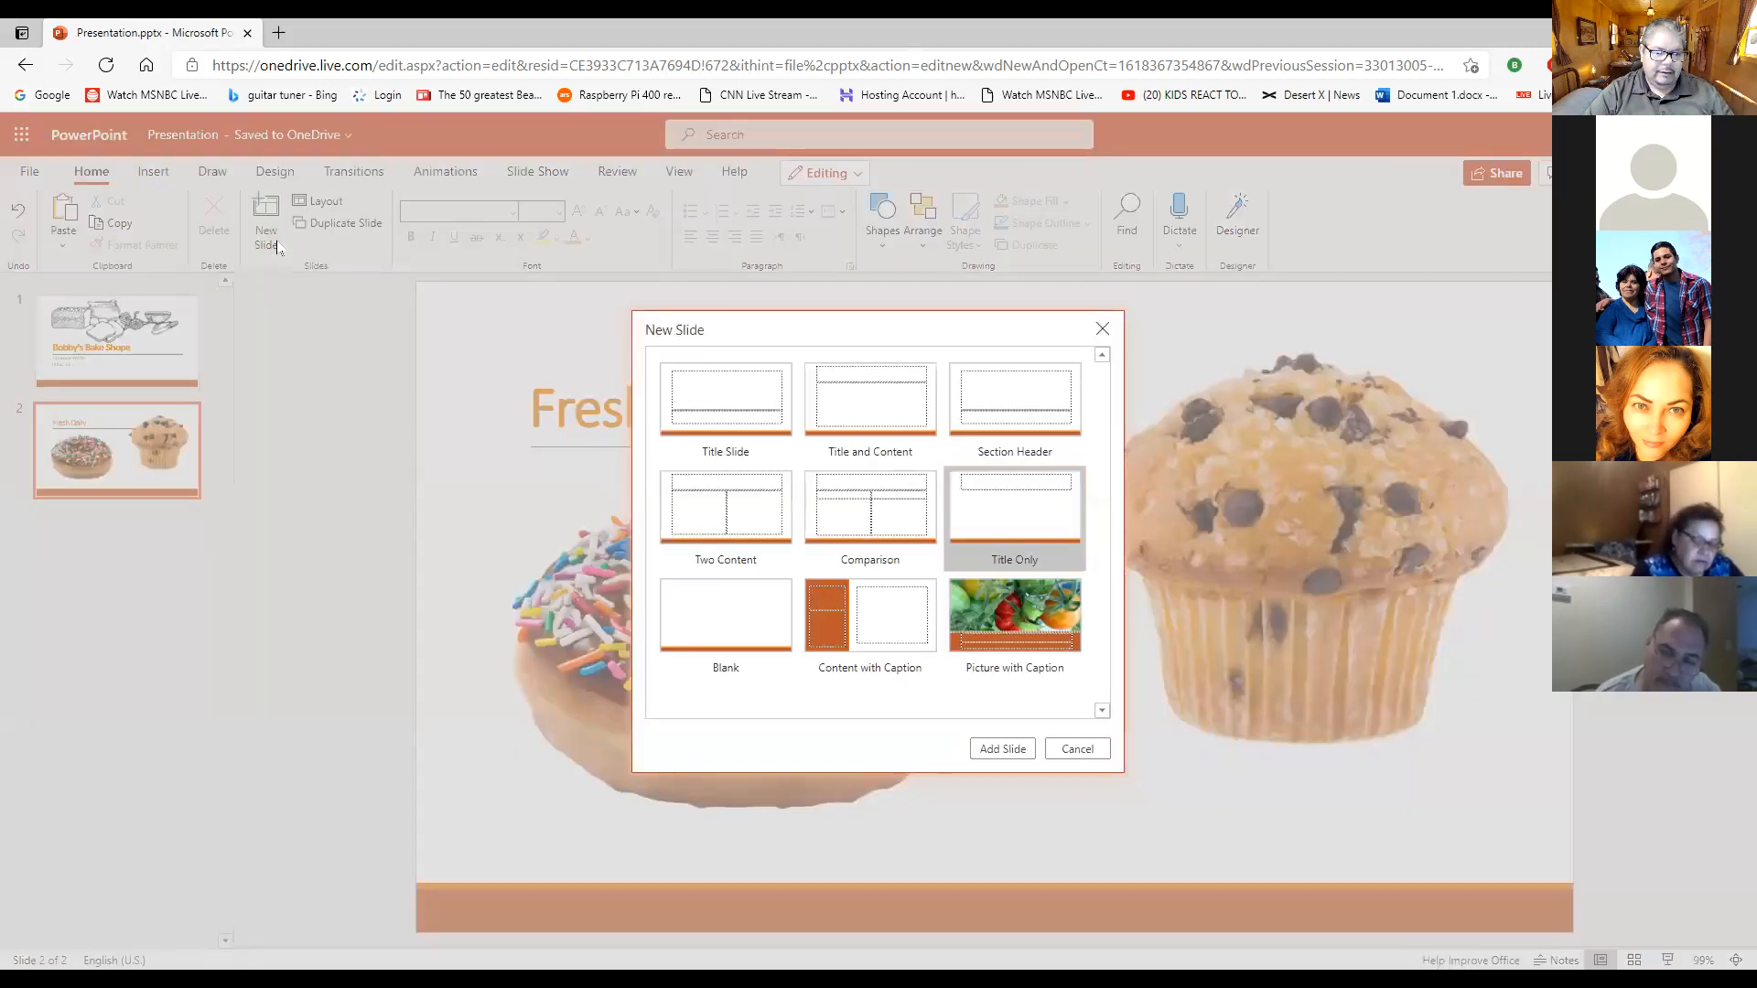
click(1042, 600)
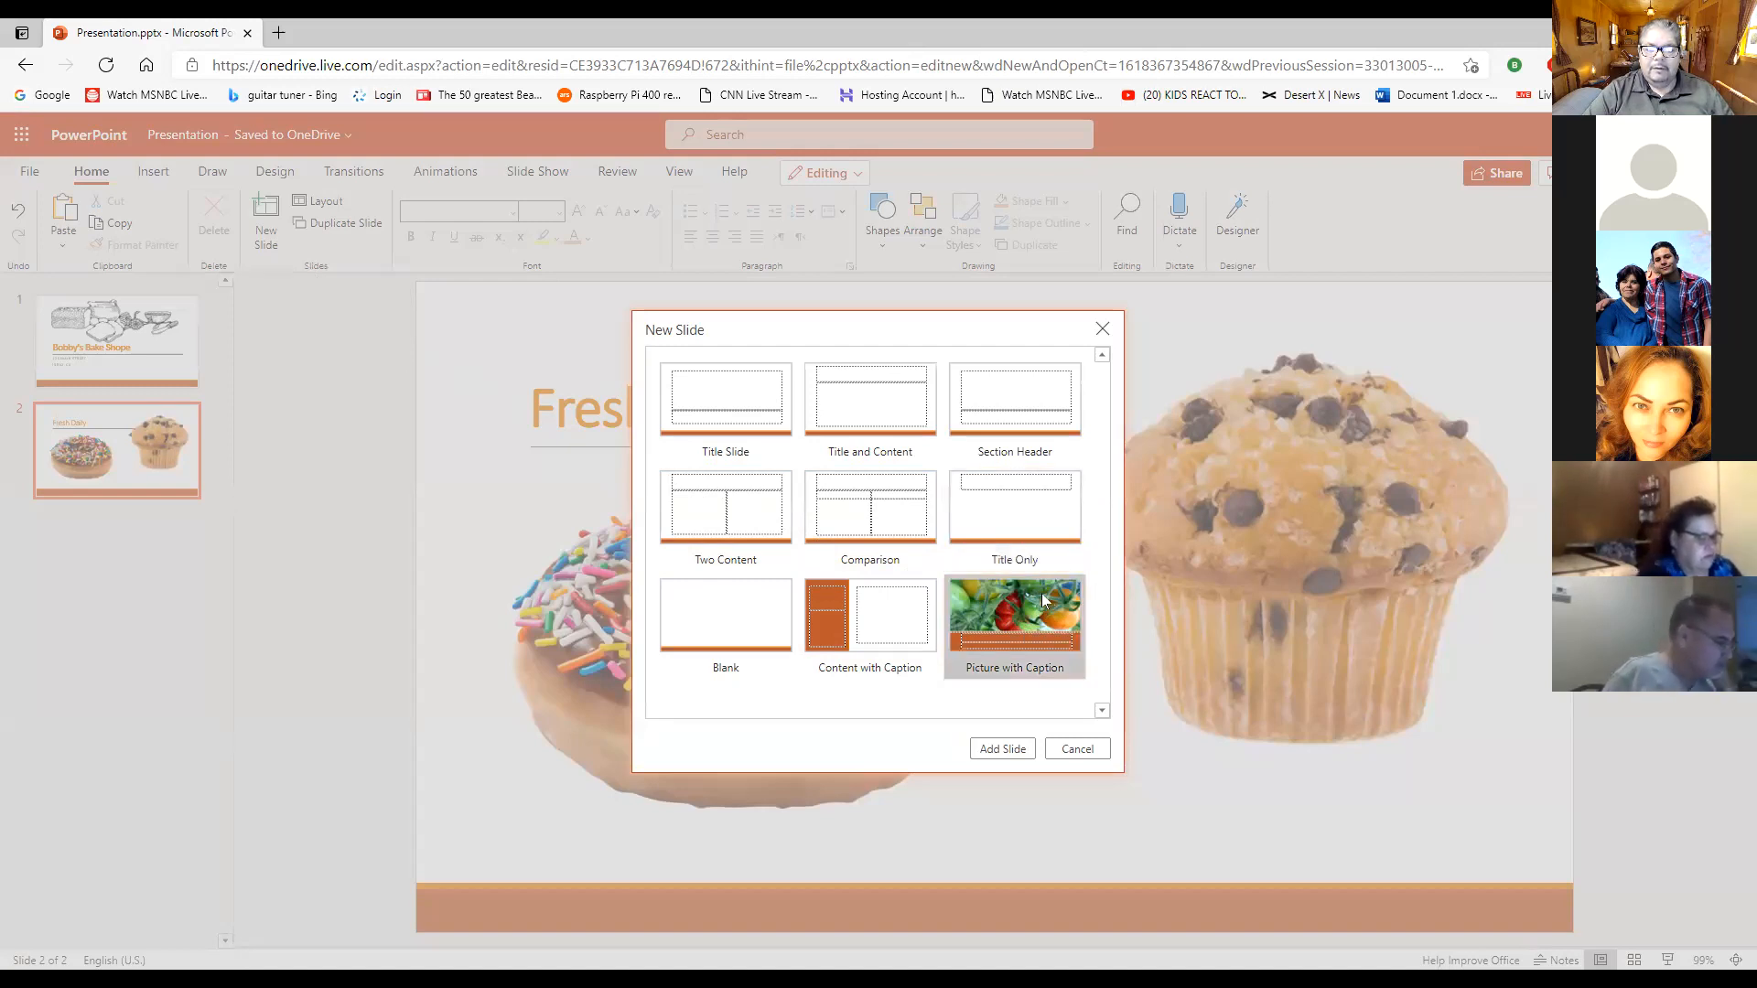
click(1008, 750)
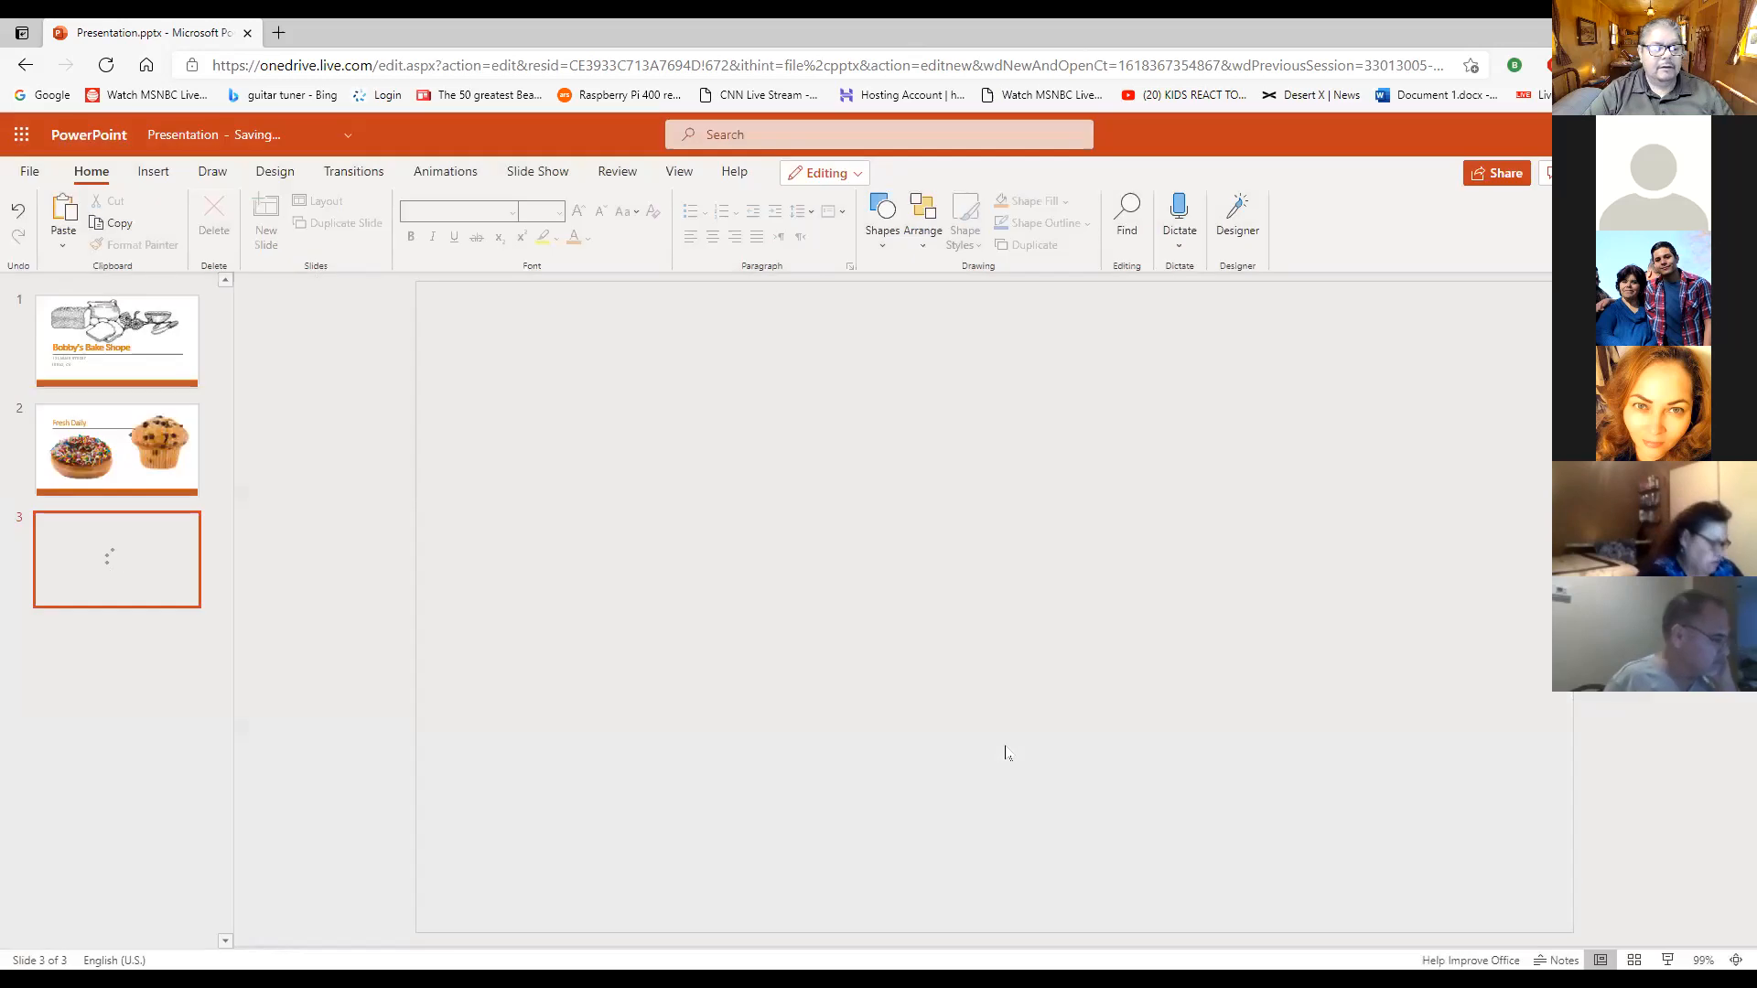
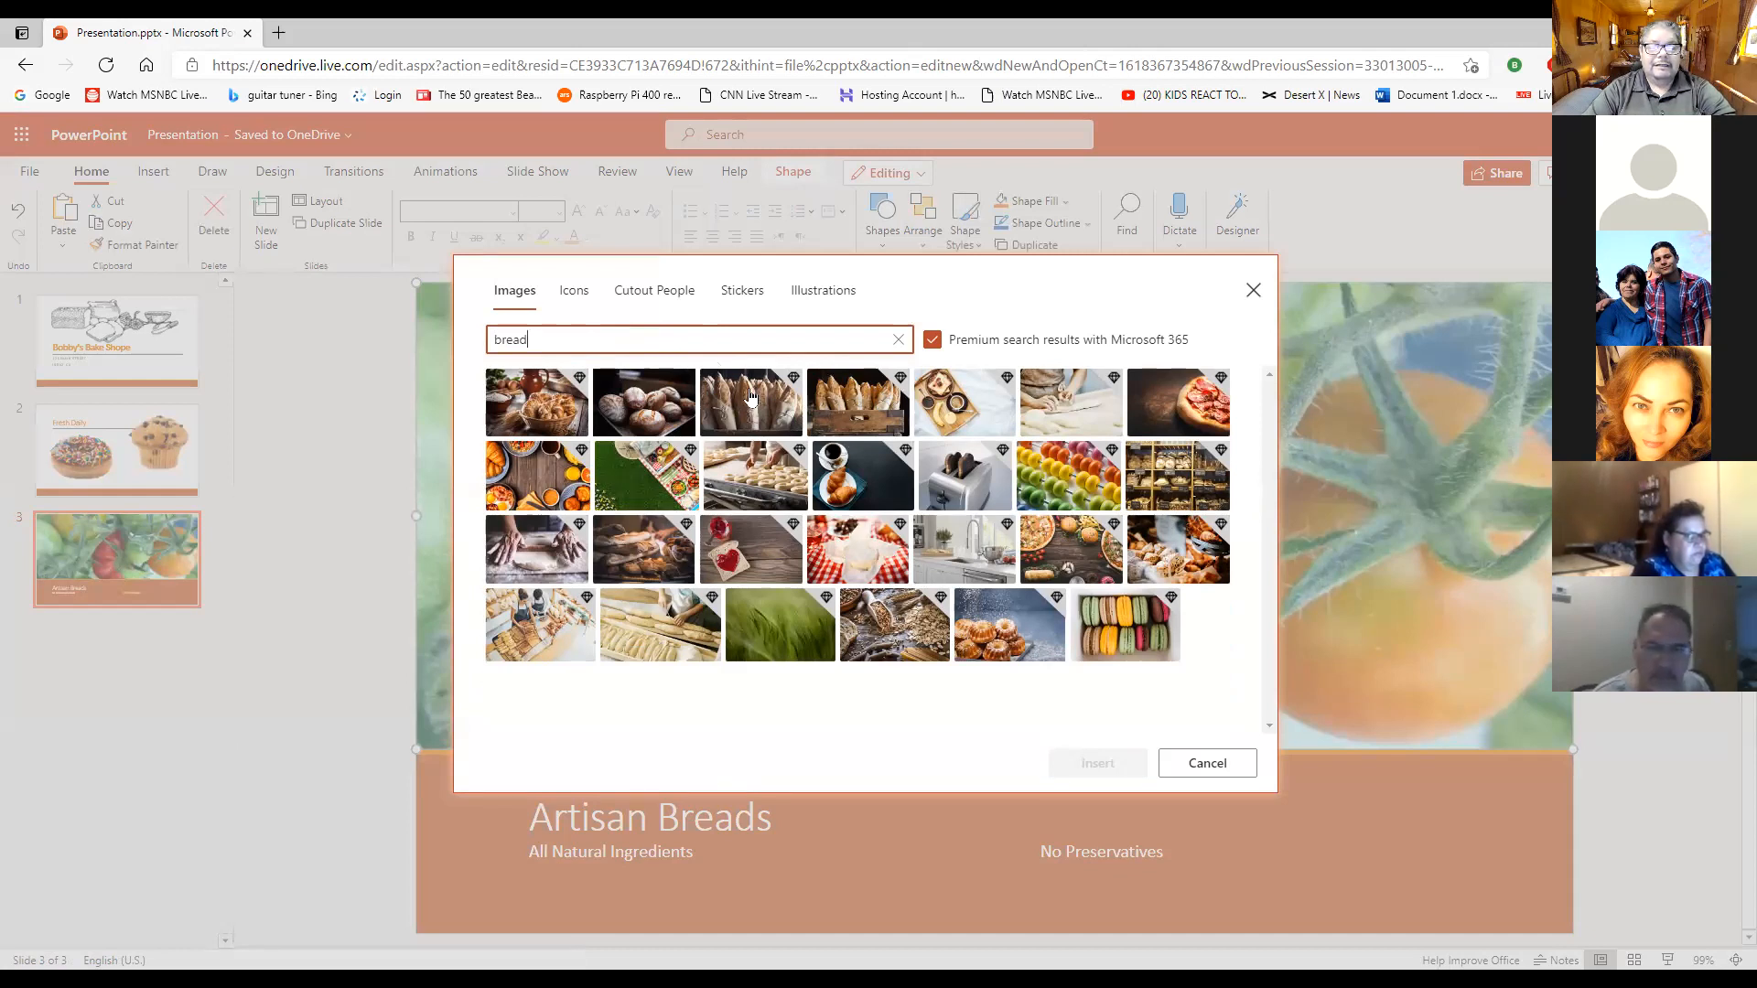
- Insert the non-premium photo of bread loaves in slide 3's picture placeholder with premium results turned off, and undo the insertion
click(753, 400)
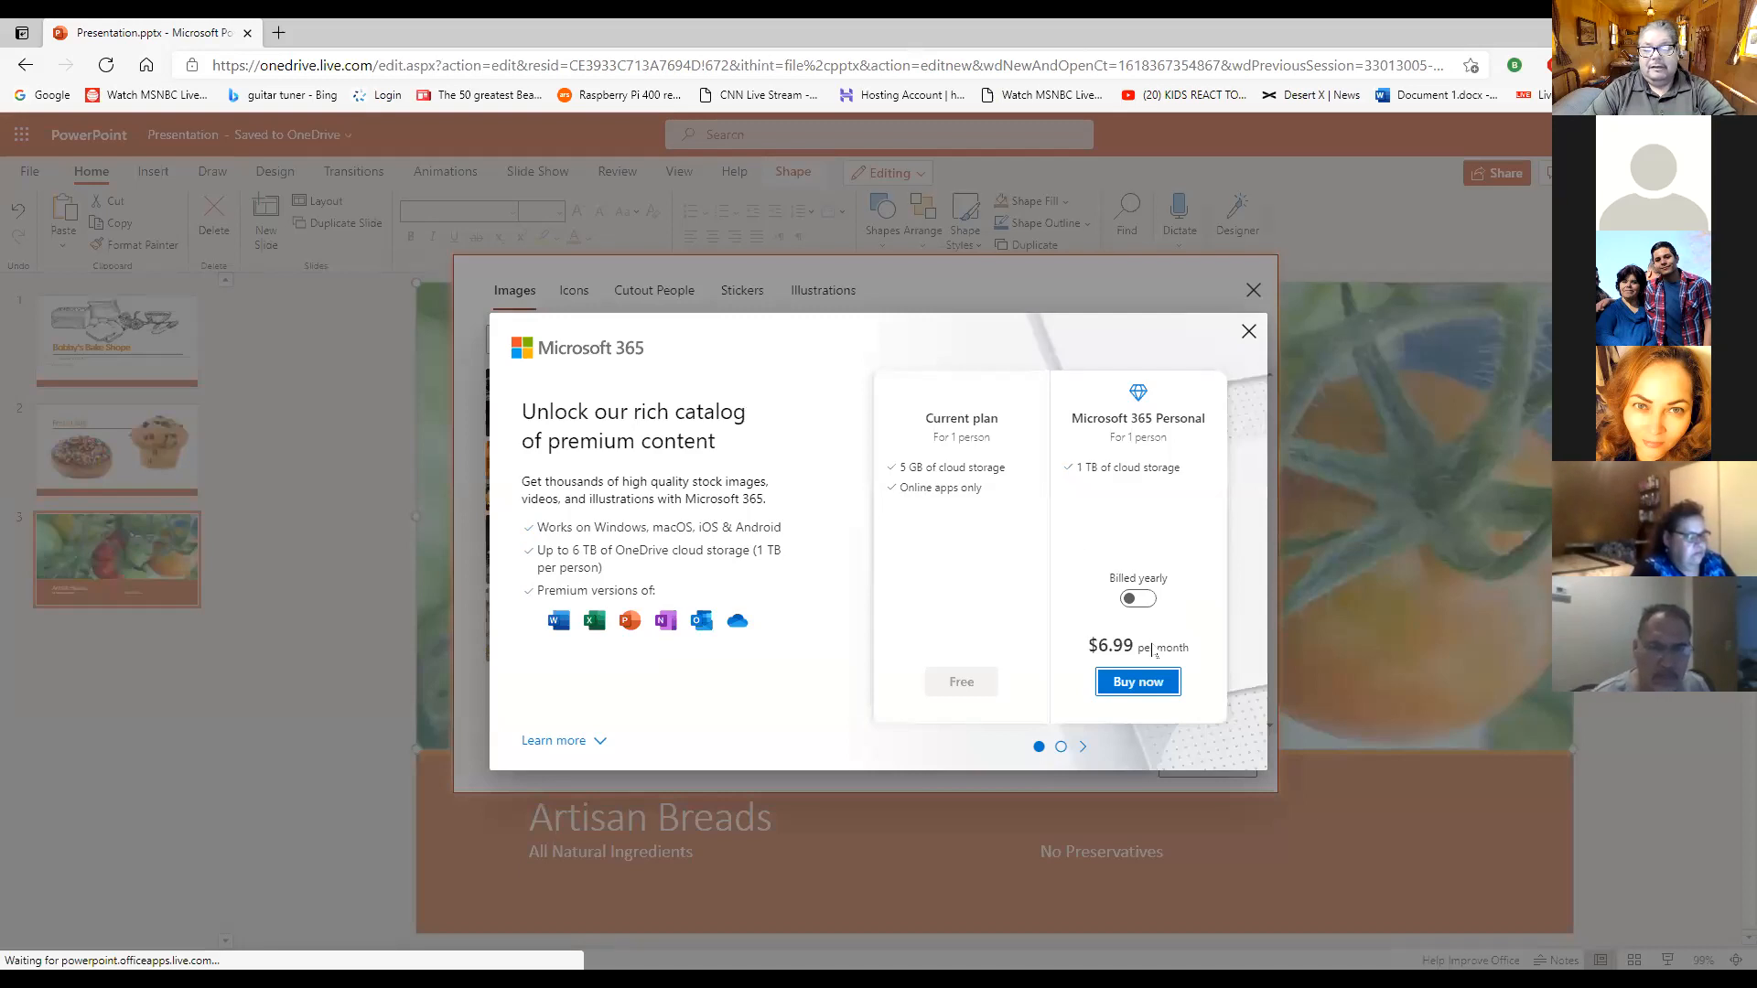
click(1248, 333)
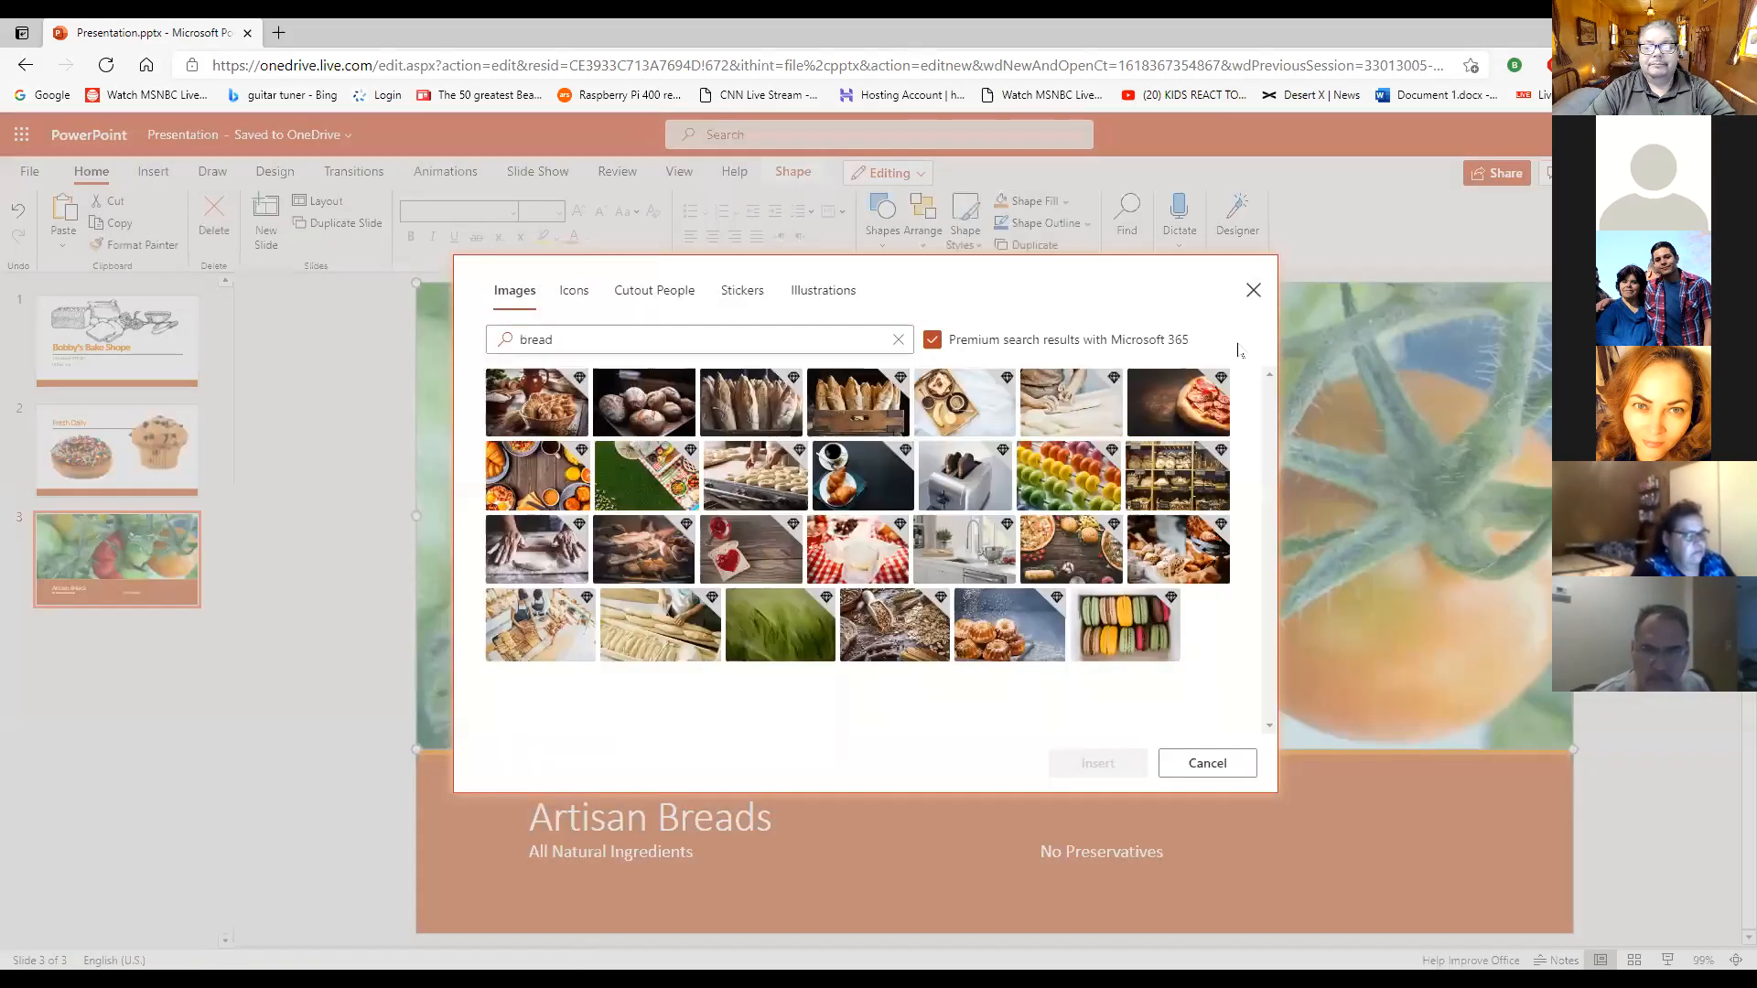
click(933, 346)
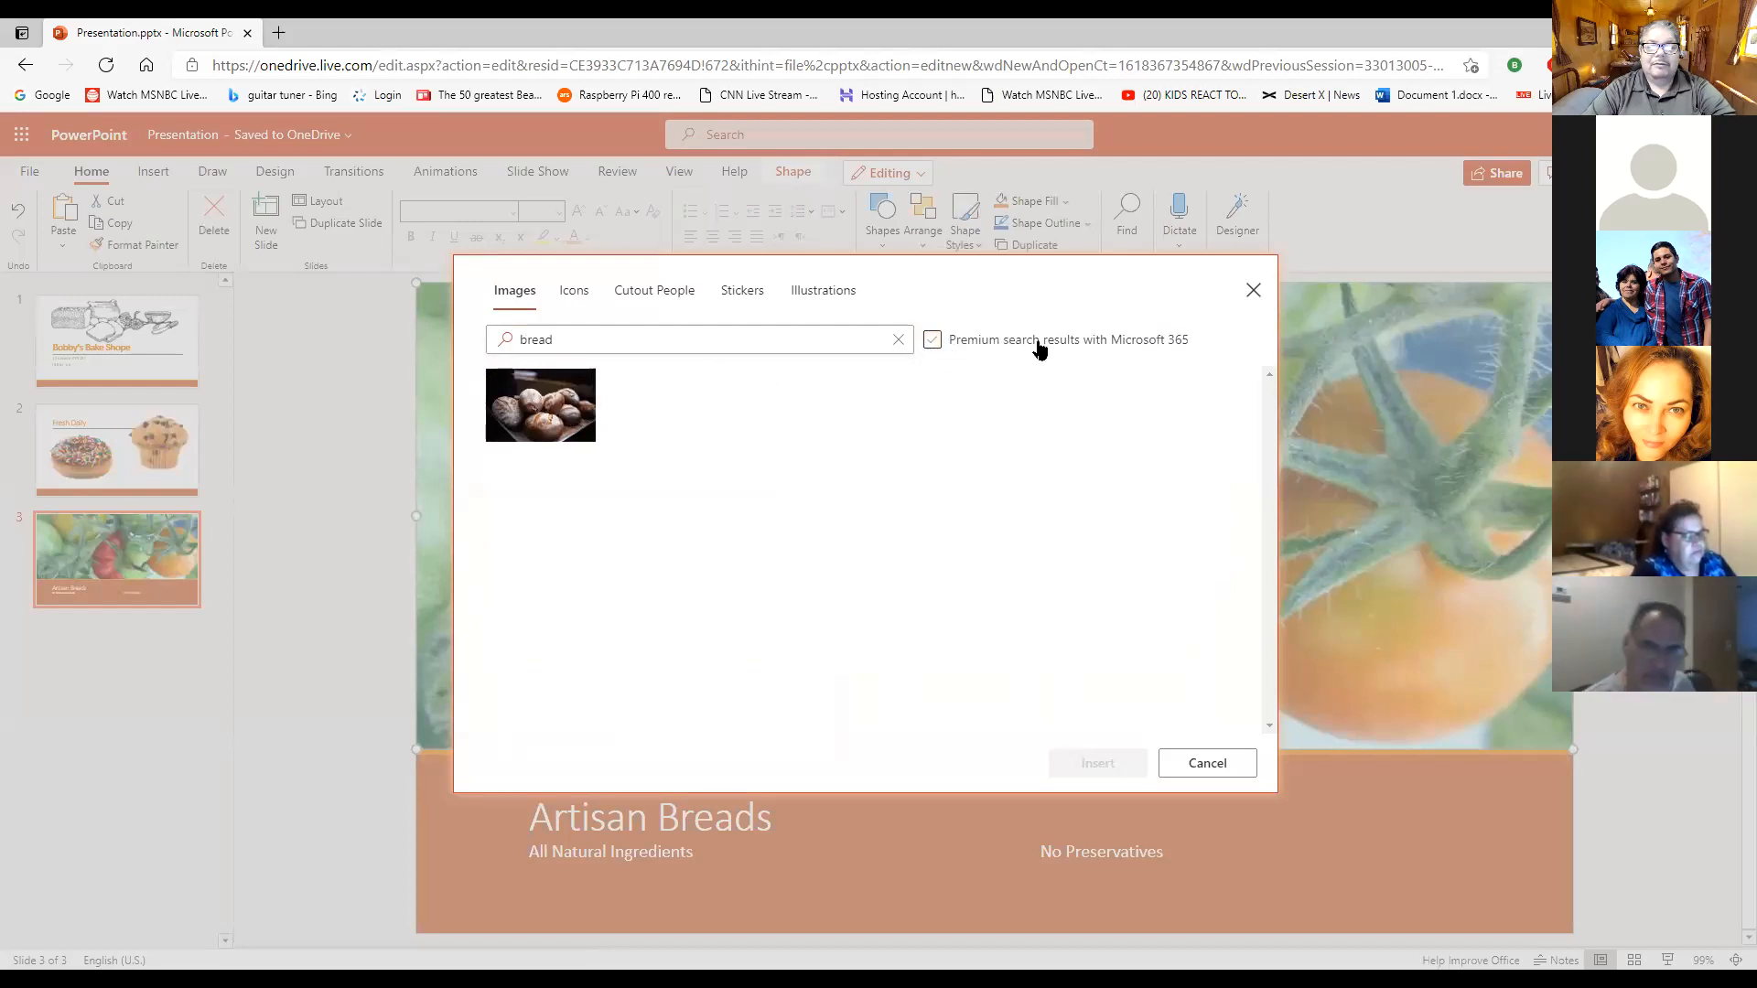
click(571, 426)
click(1118, 763)
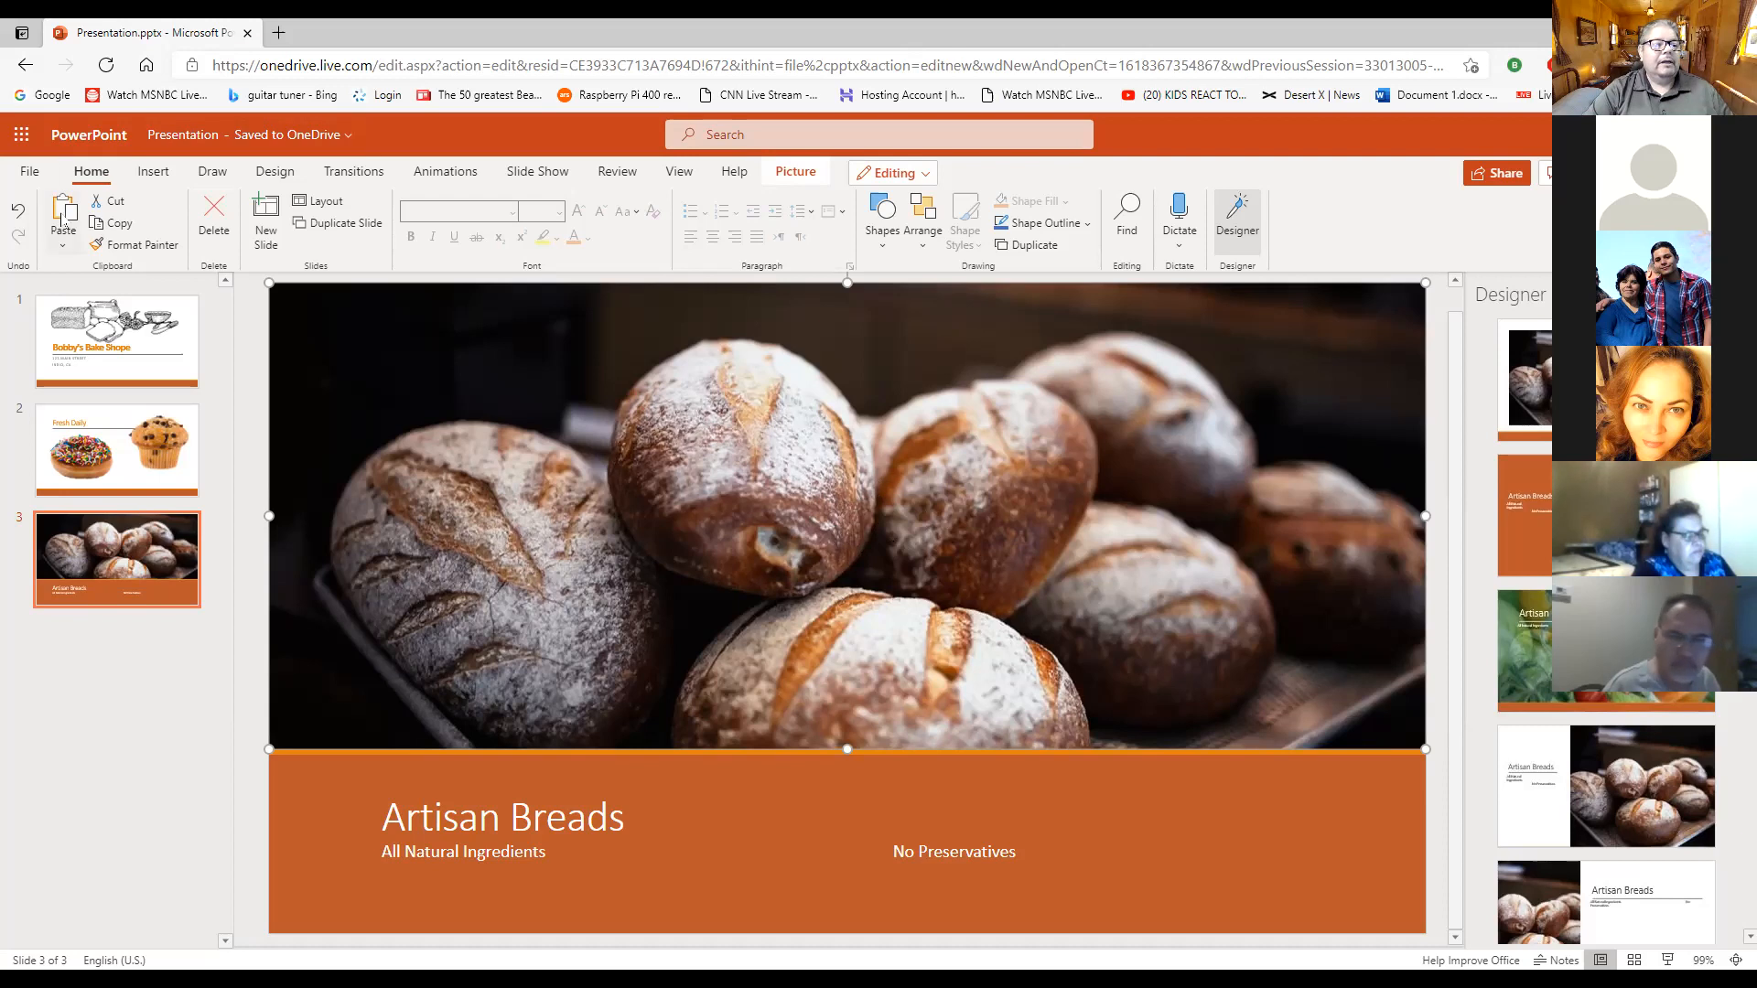
click(19, 212)
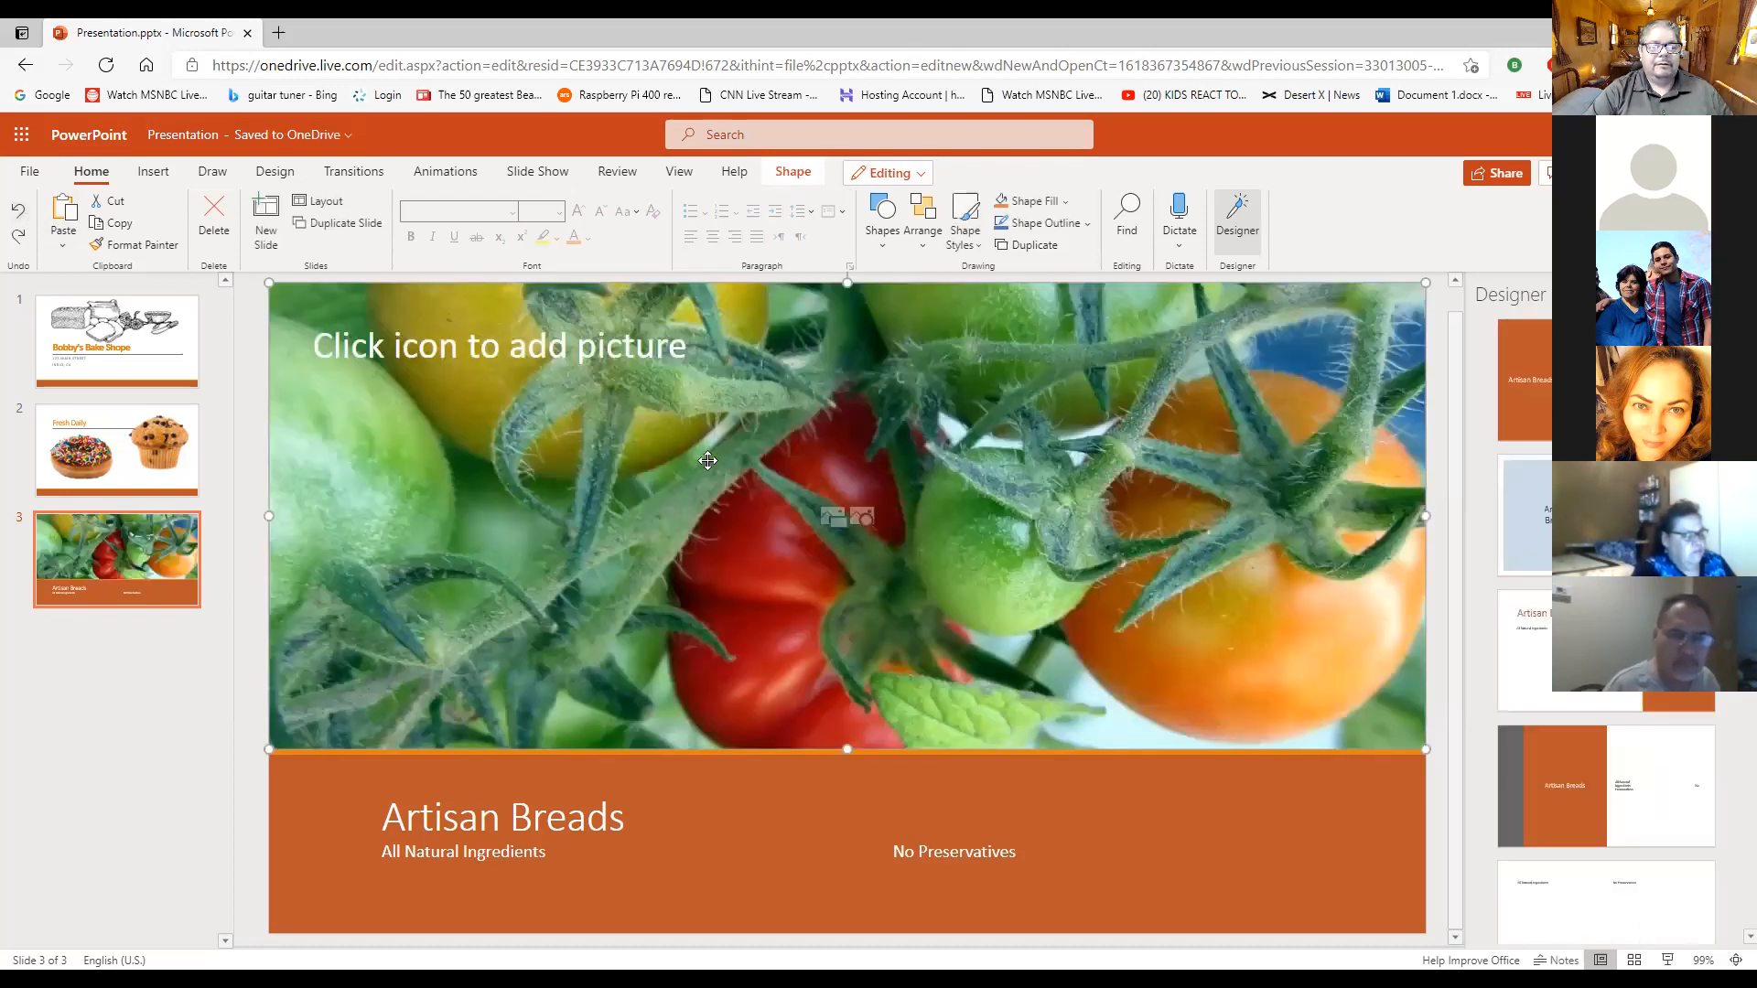
- Turn off premium results, search the stock images for "bread" and insert the loaves photo in slide 3's picture placeholder
click(870, 523)
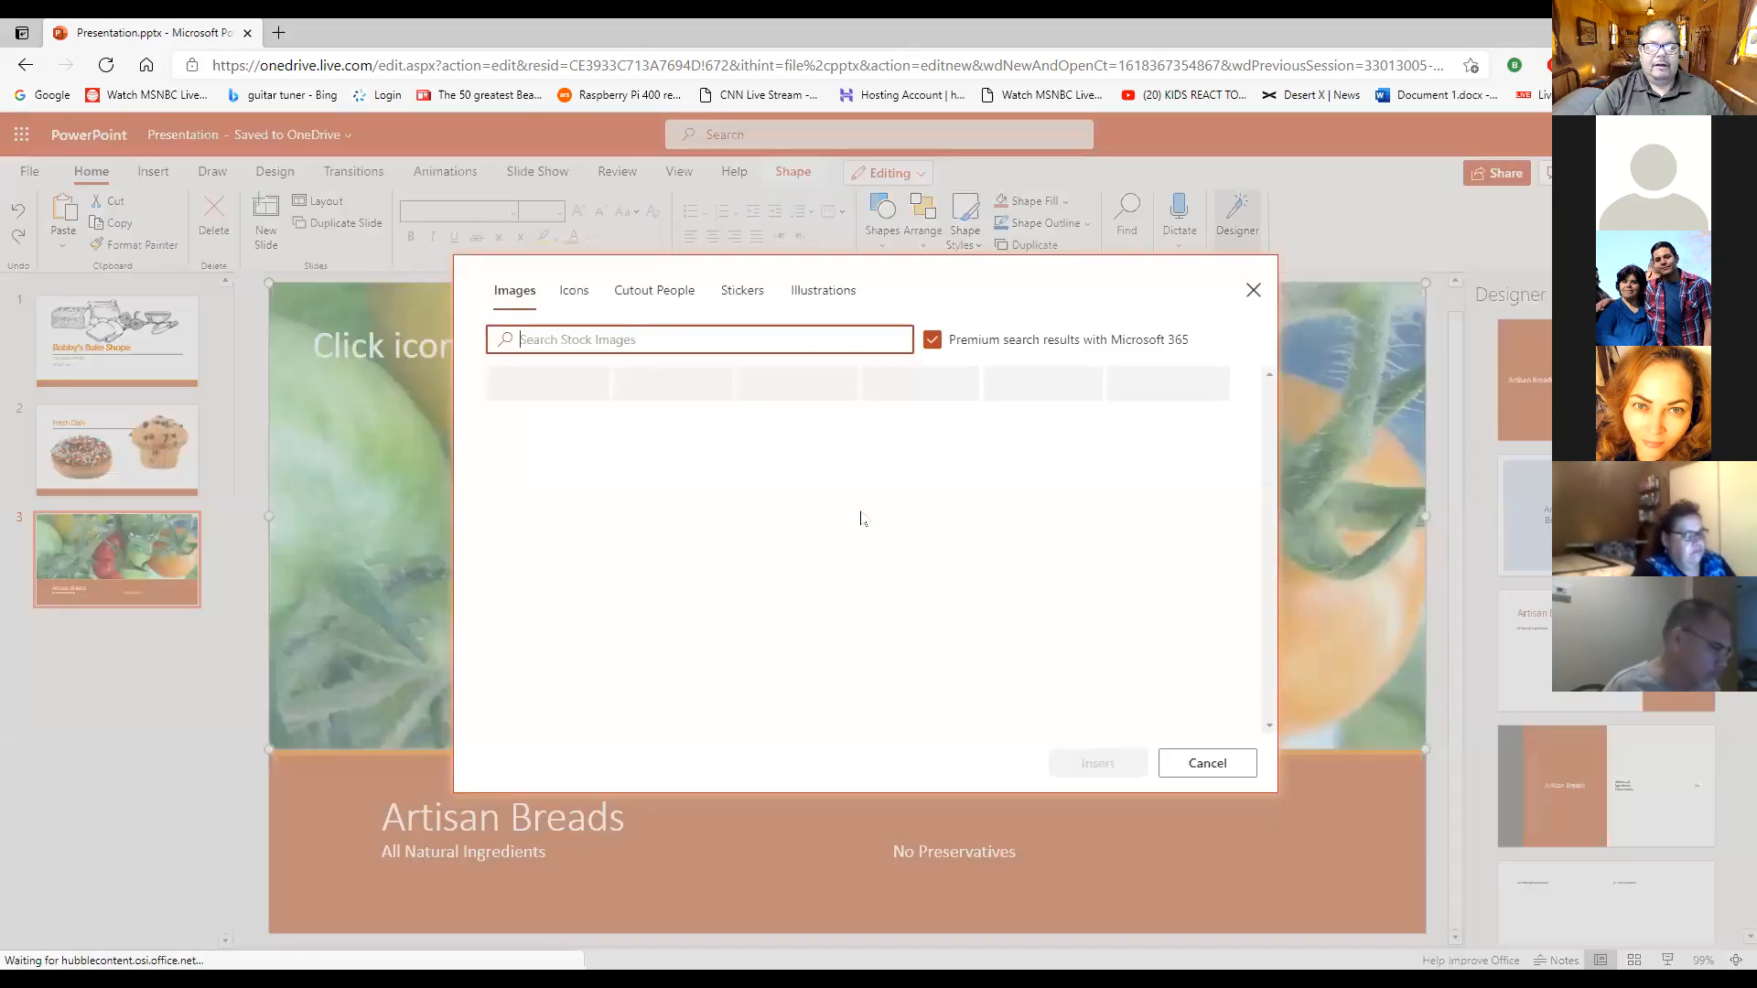
click(933, 340)
click(832, 338)
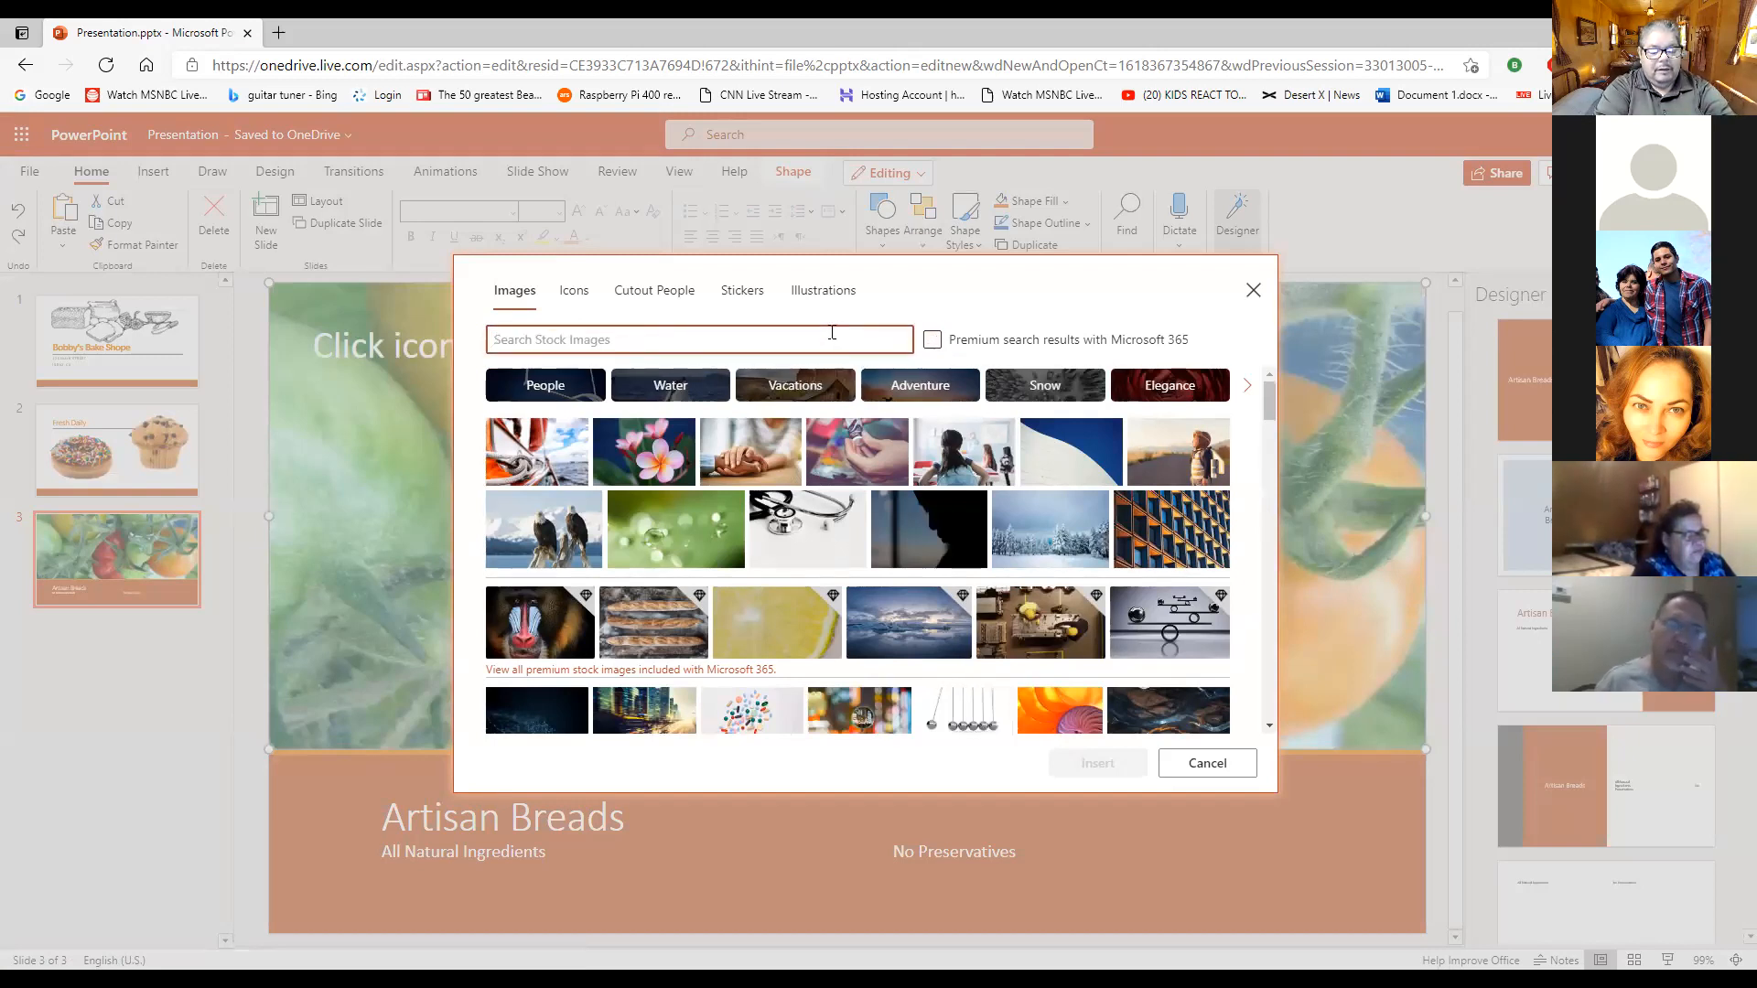
text(bread)
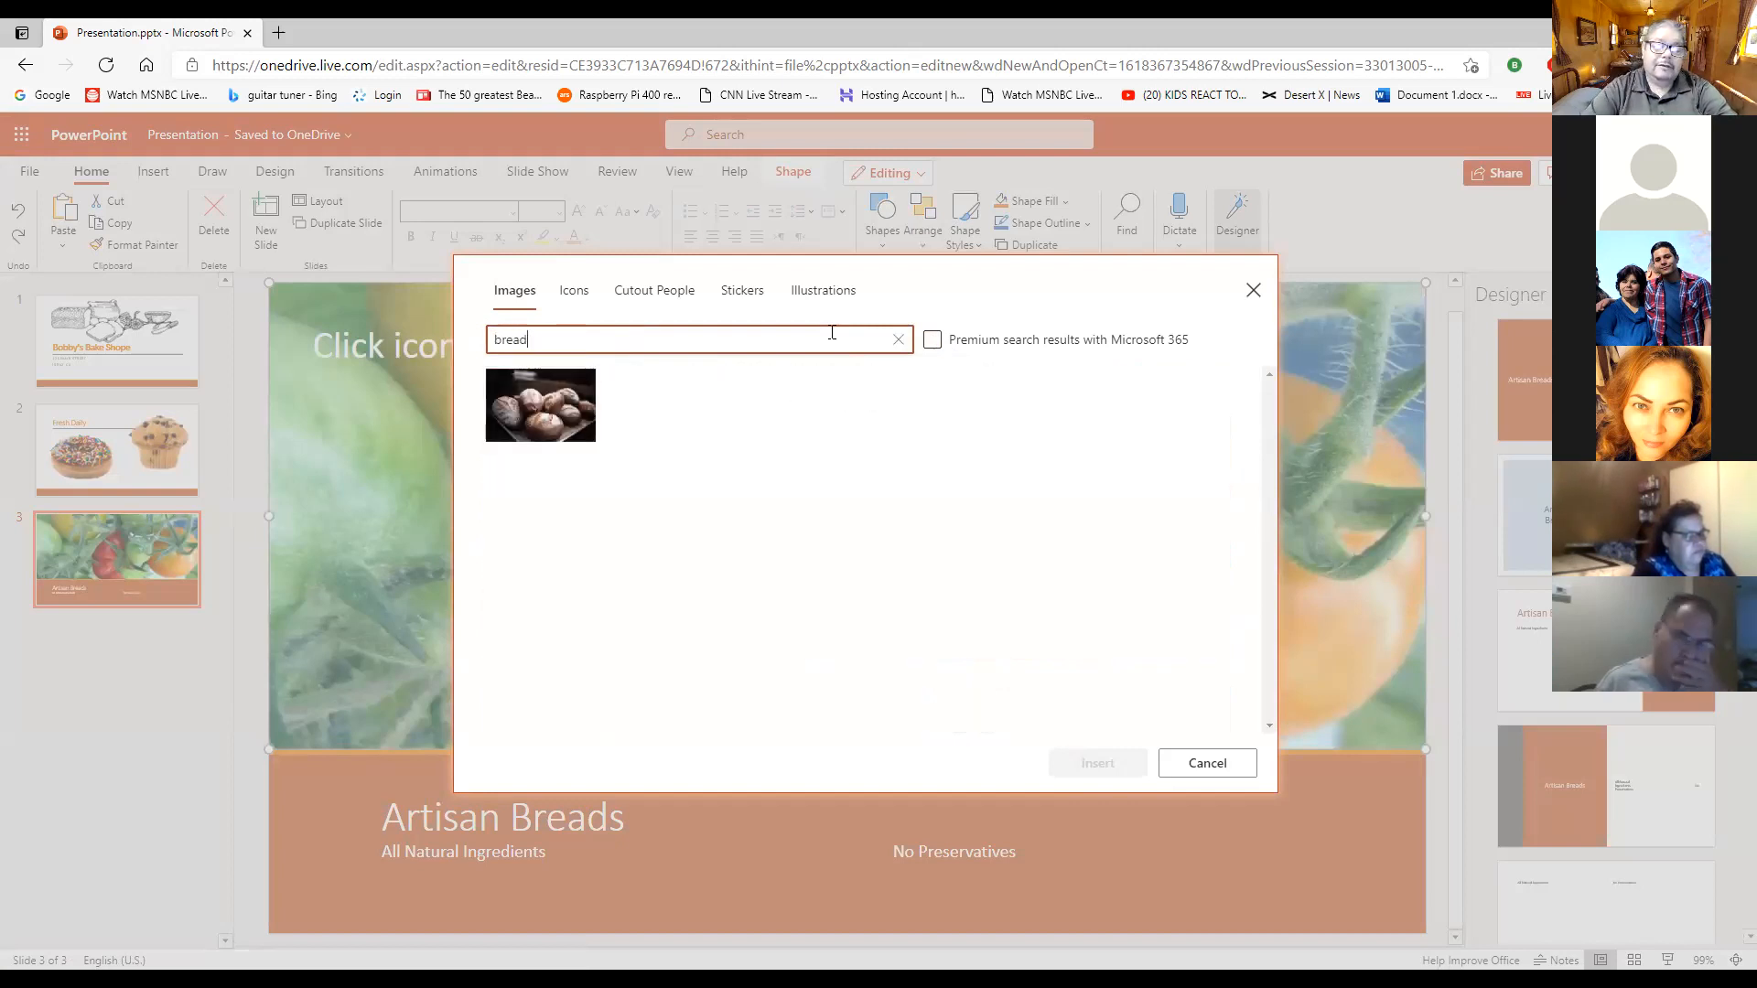
click(574, 417)
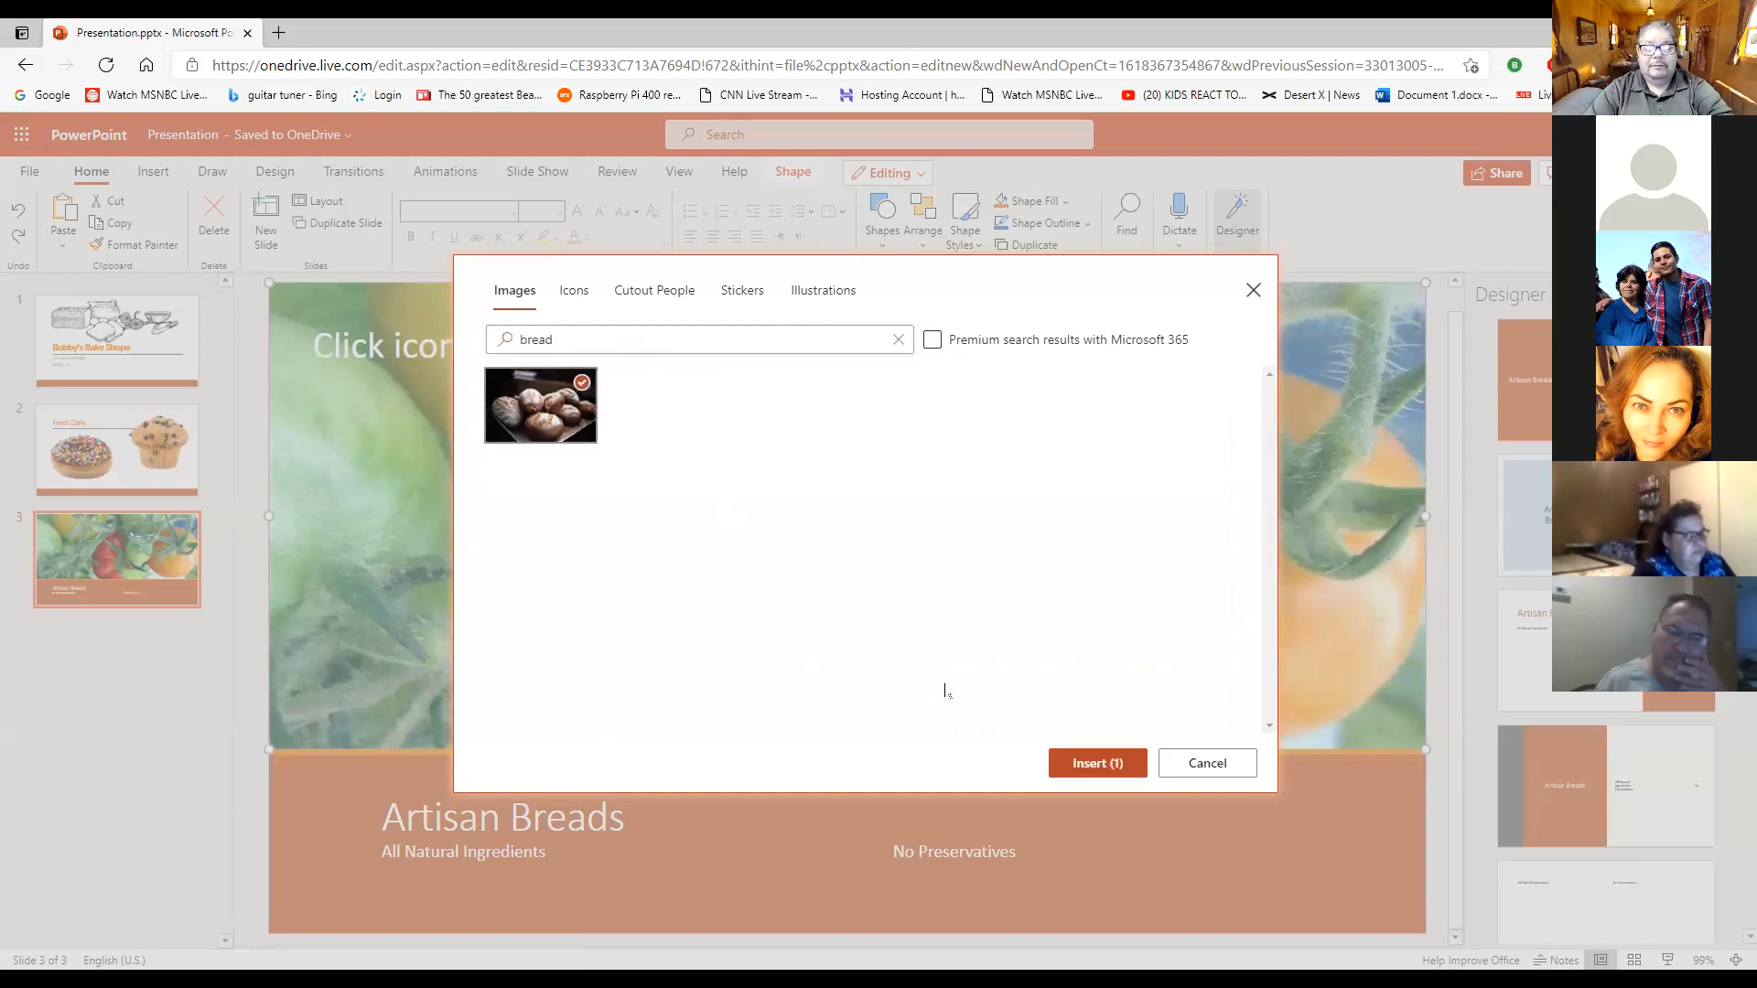
click(1094, 763)
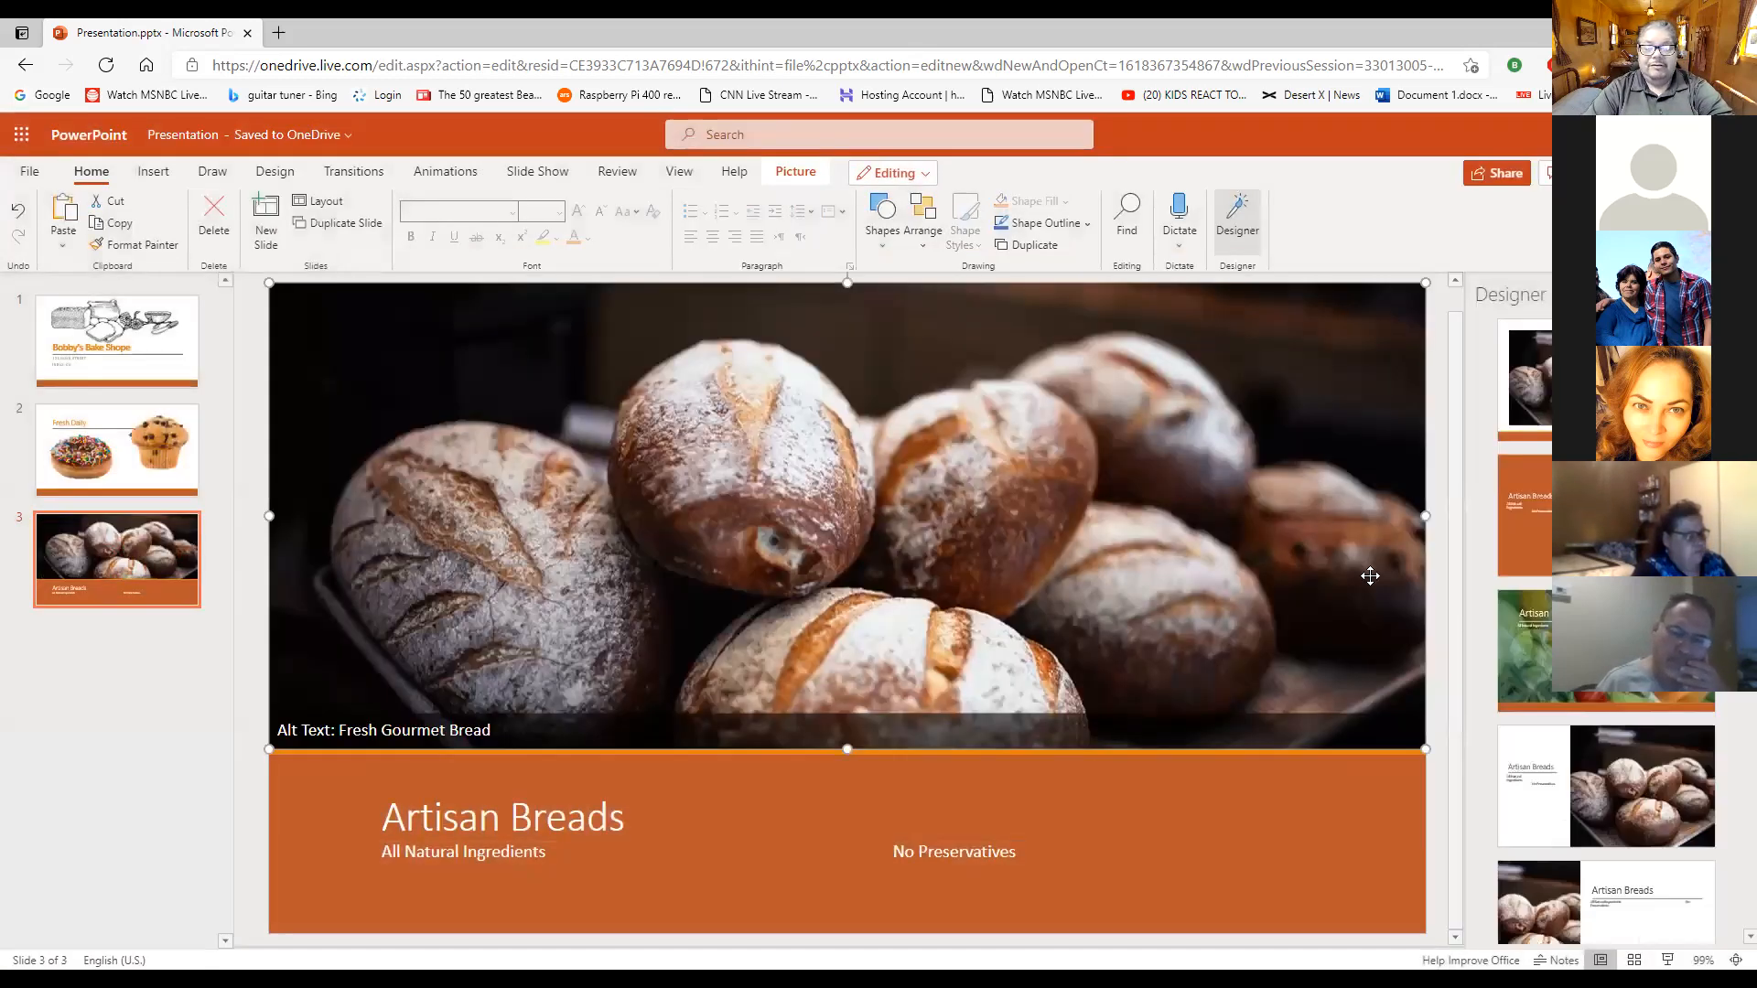
click(1414, 838)
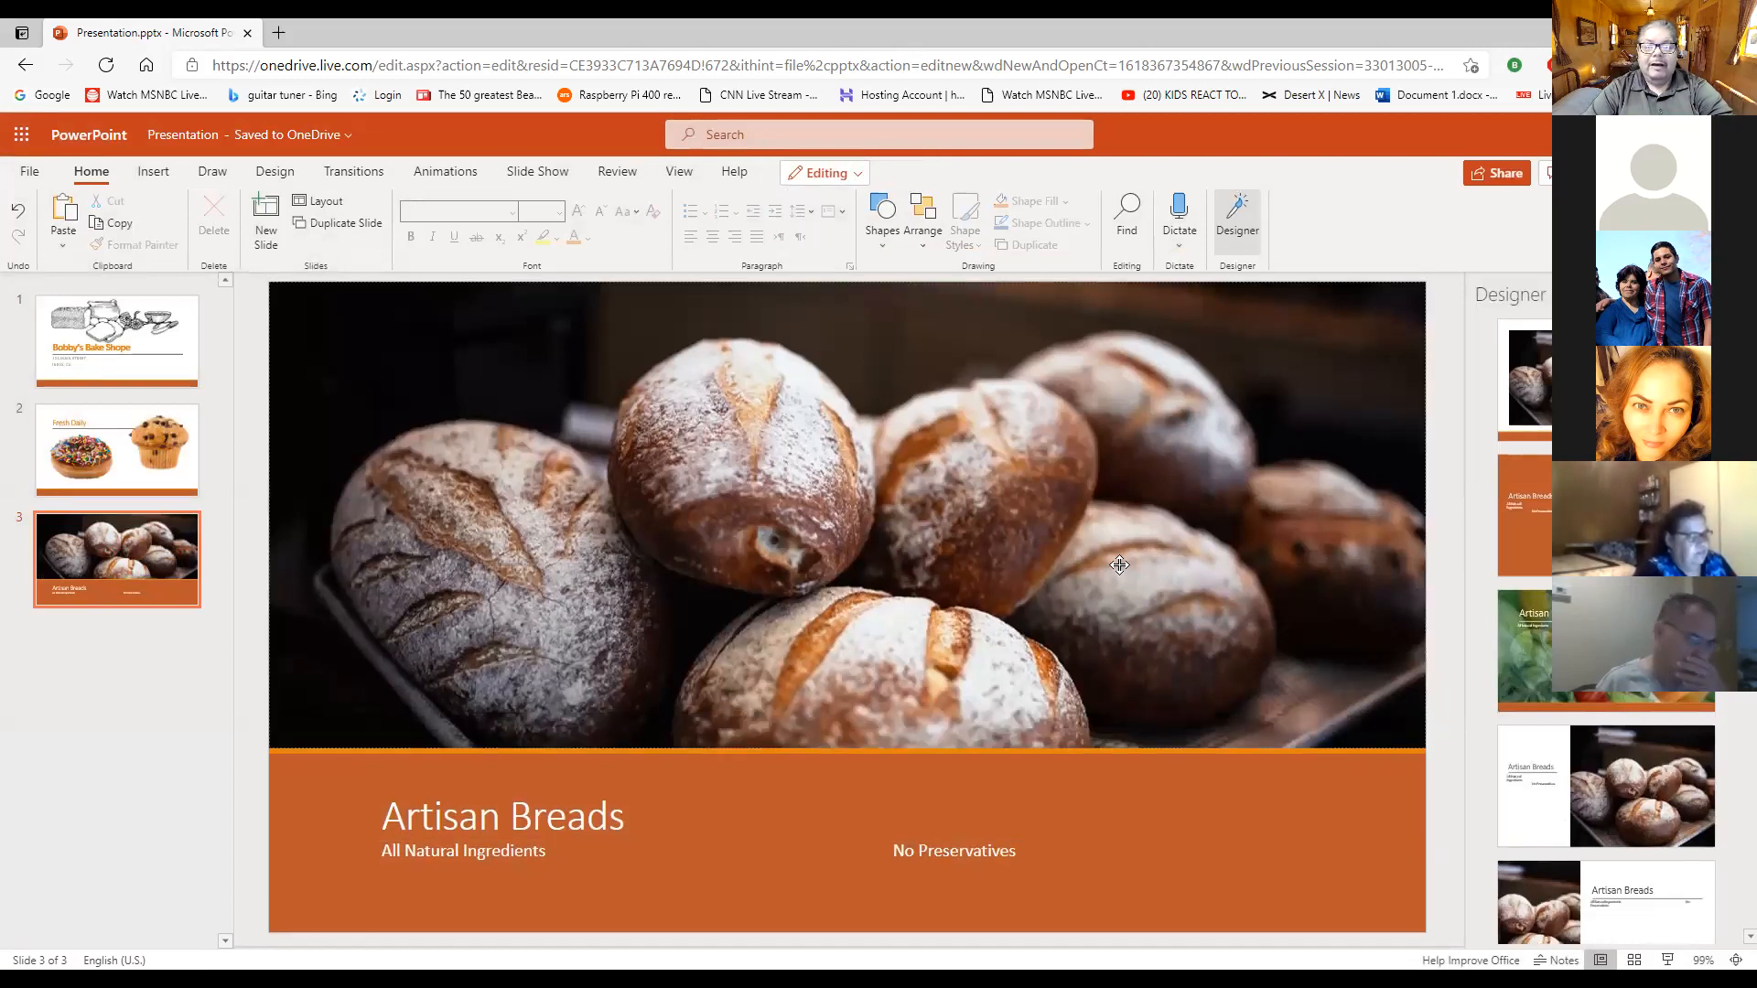
- Delete the bread loaves photo from slide 3's picture placeholder
click(1174, 510)
key(Delete)
click(869, 541)
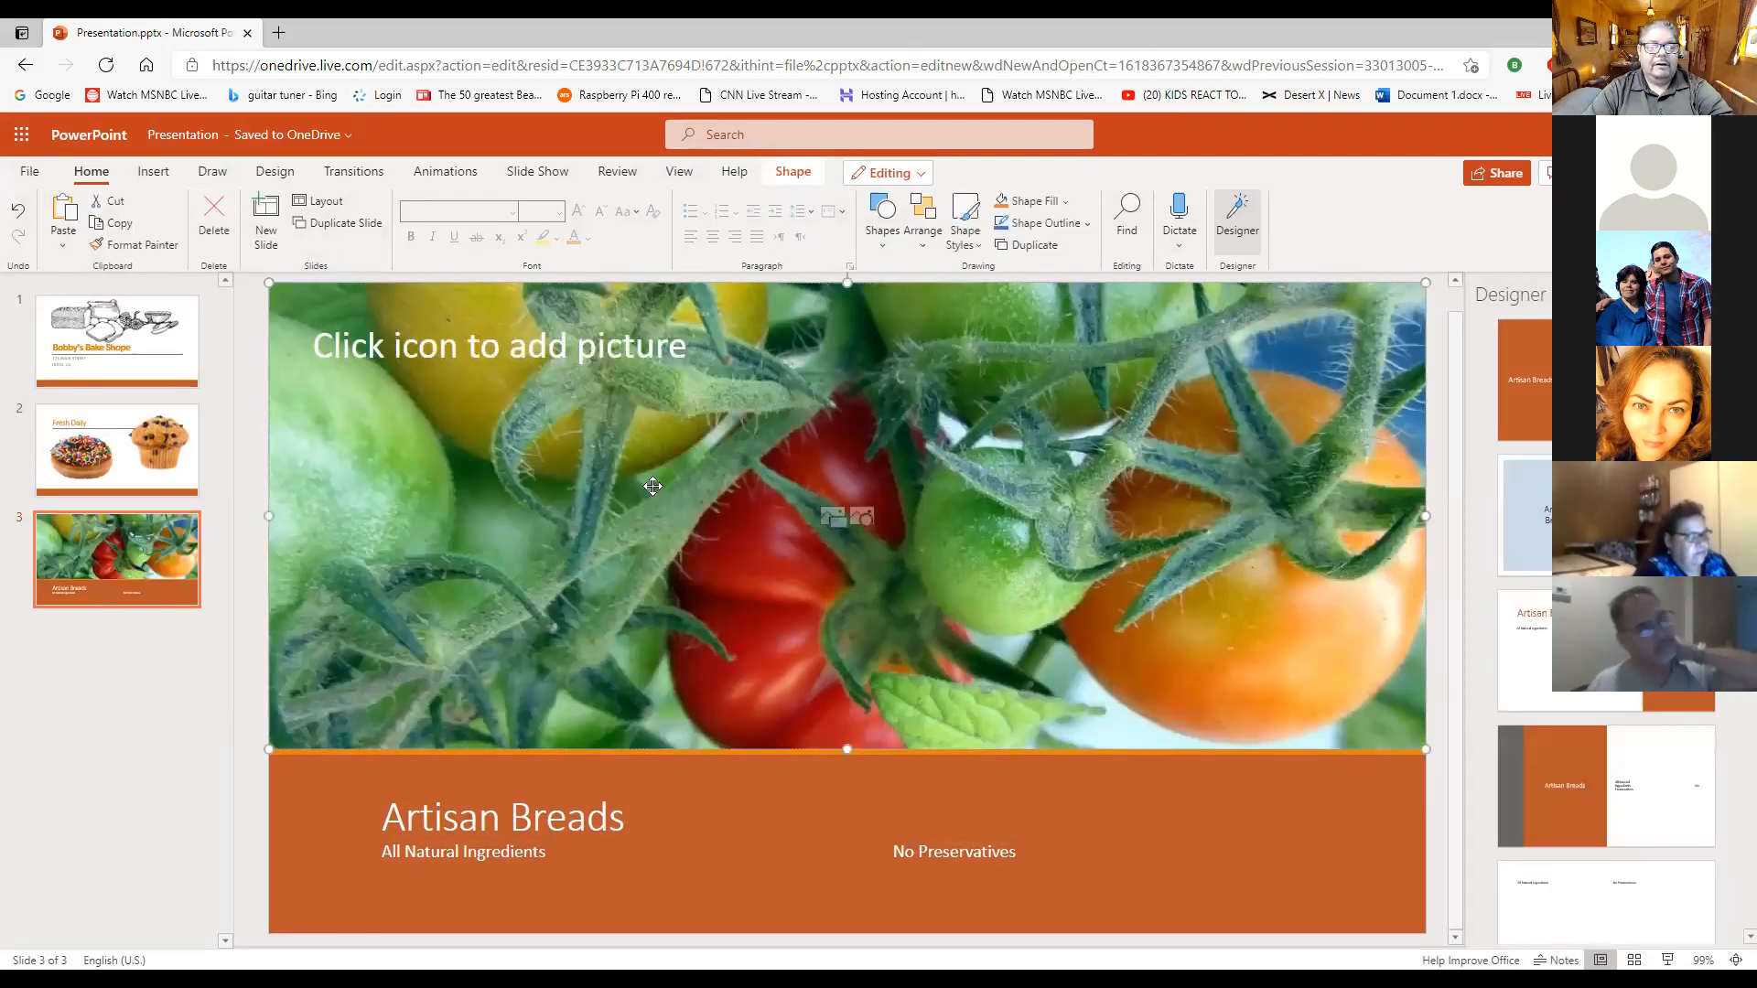
- Search Bing's online pictures for "bread" for slide 3's picture placeholder
click(153, 171)
click(132, 220)
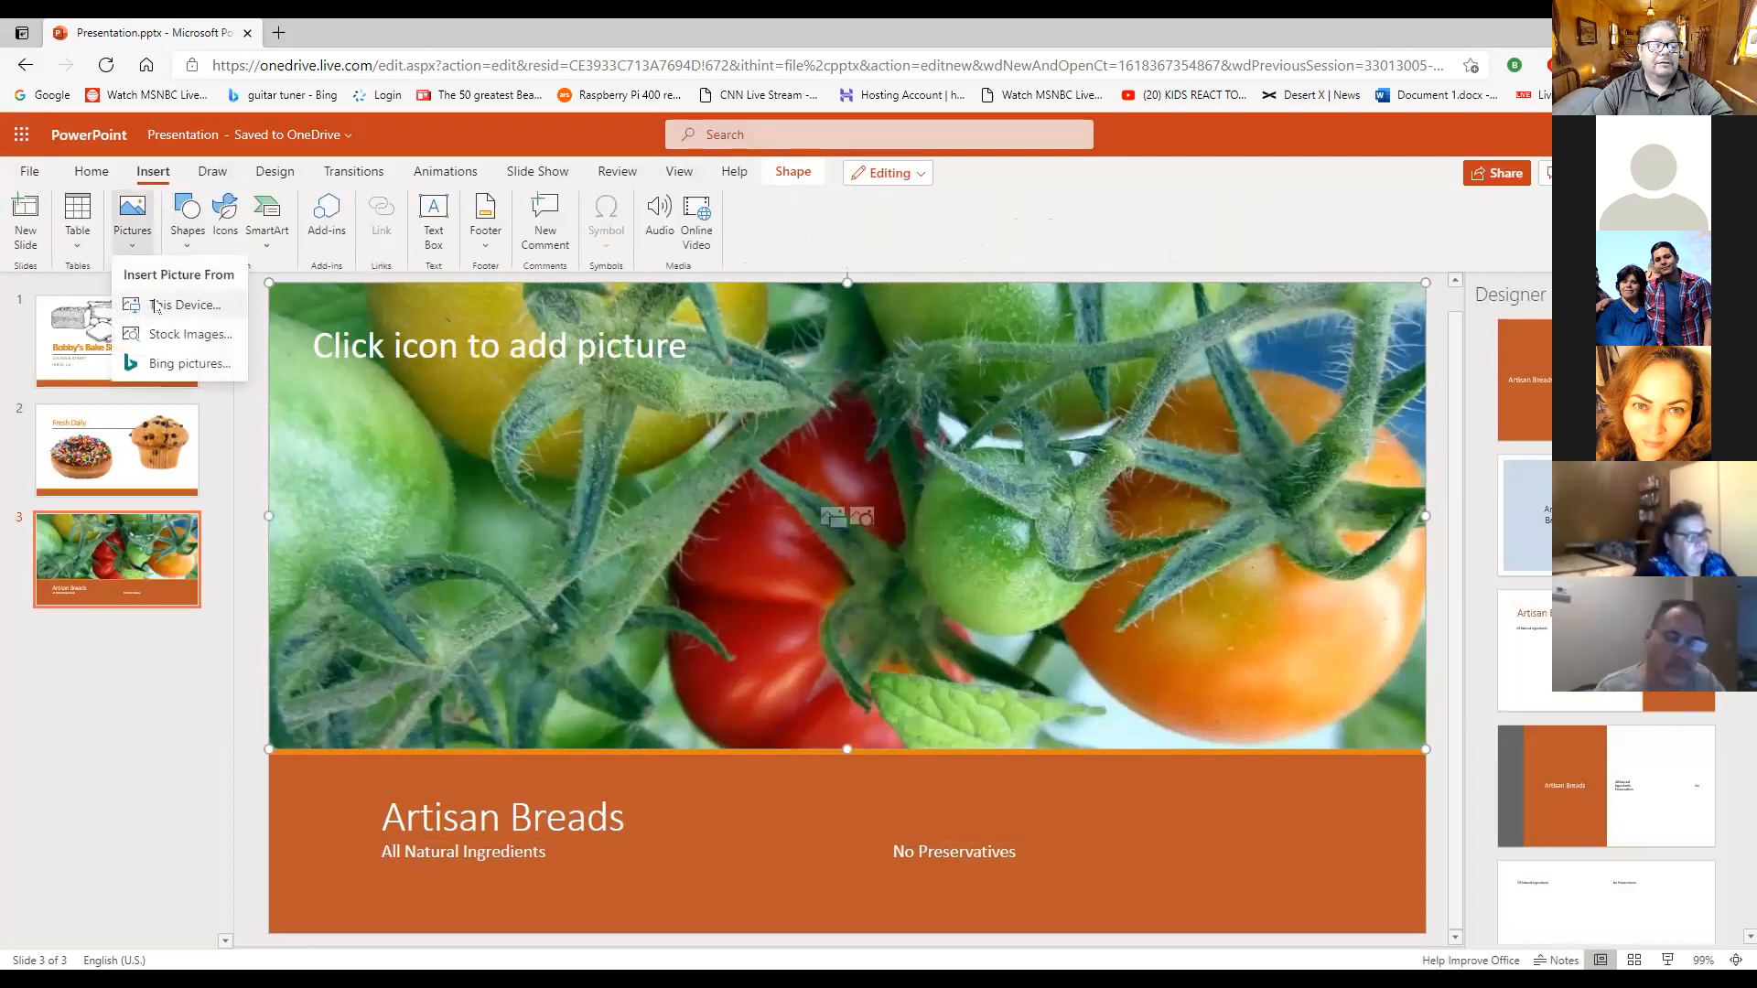
click(181, 362)
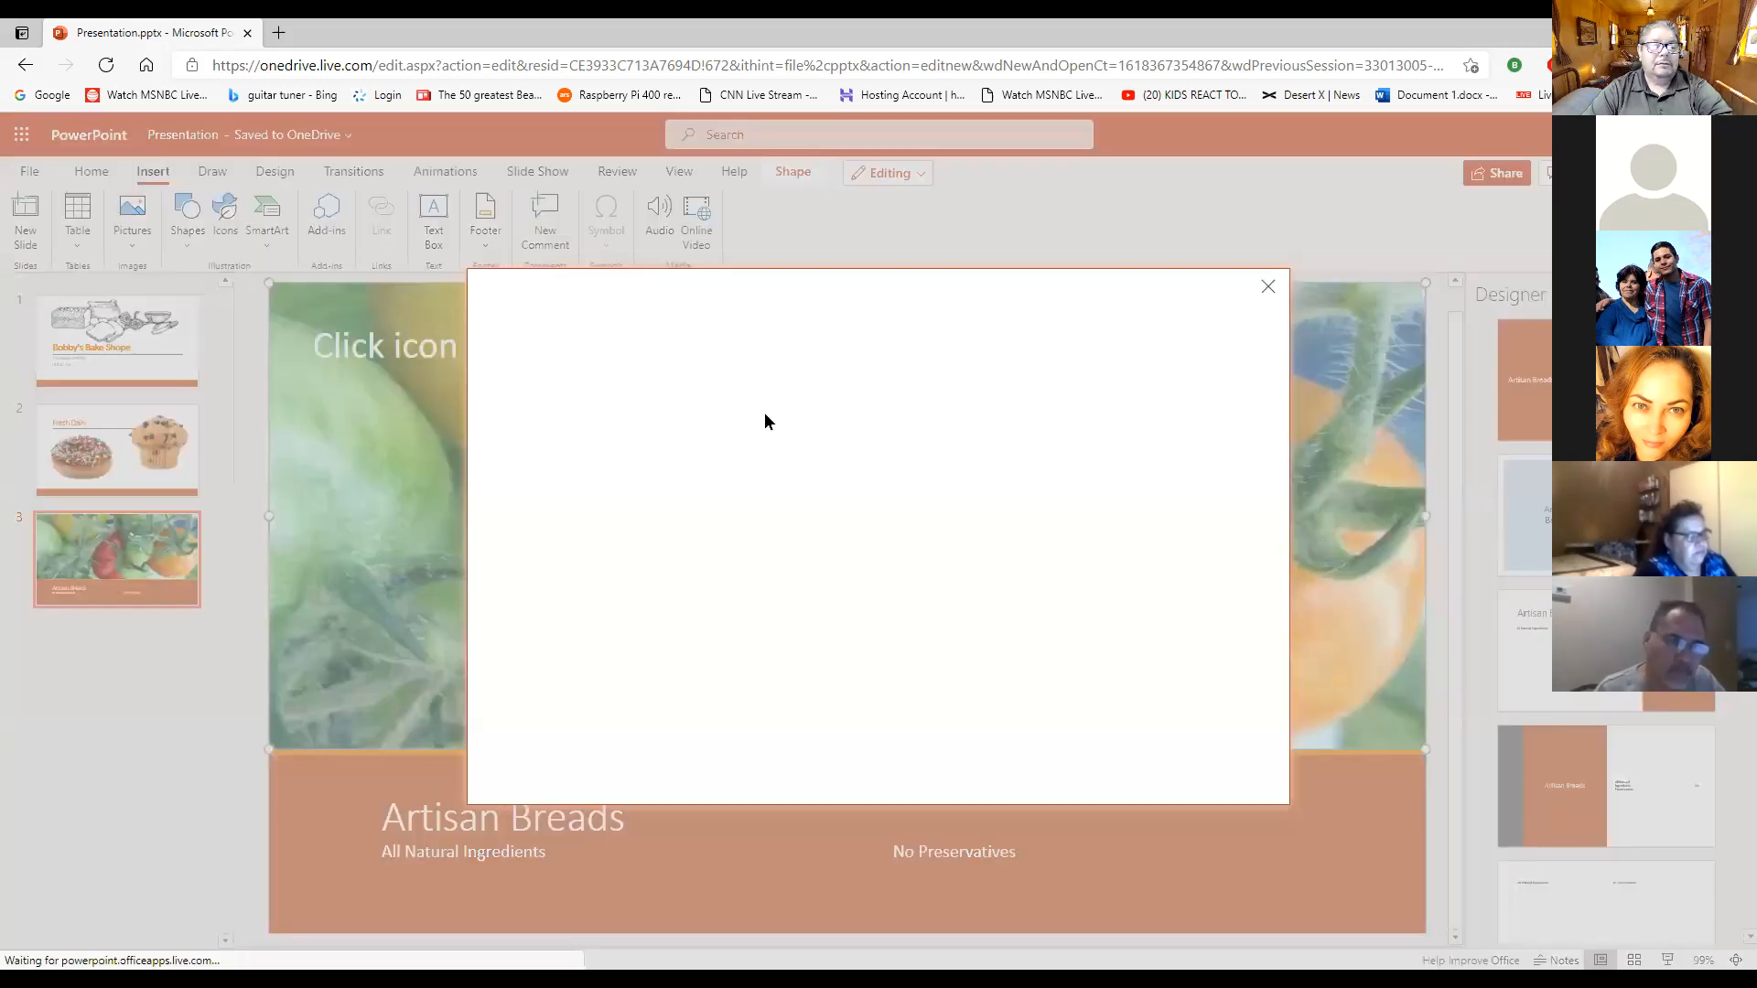
click(837, 347)
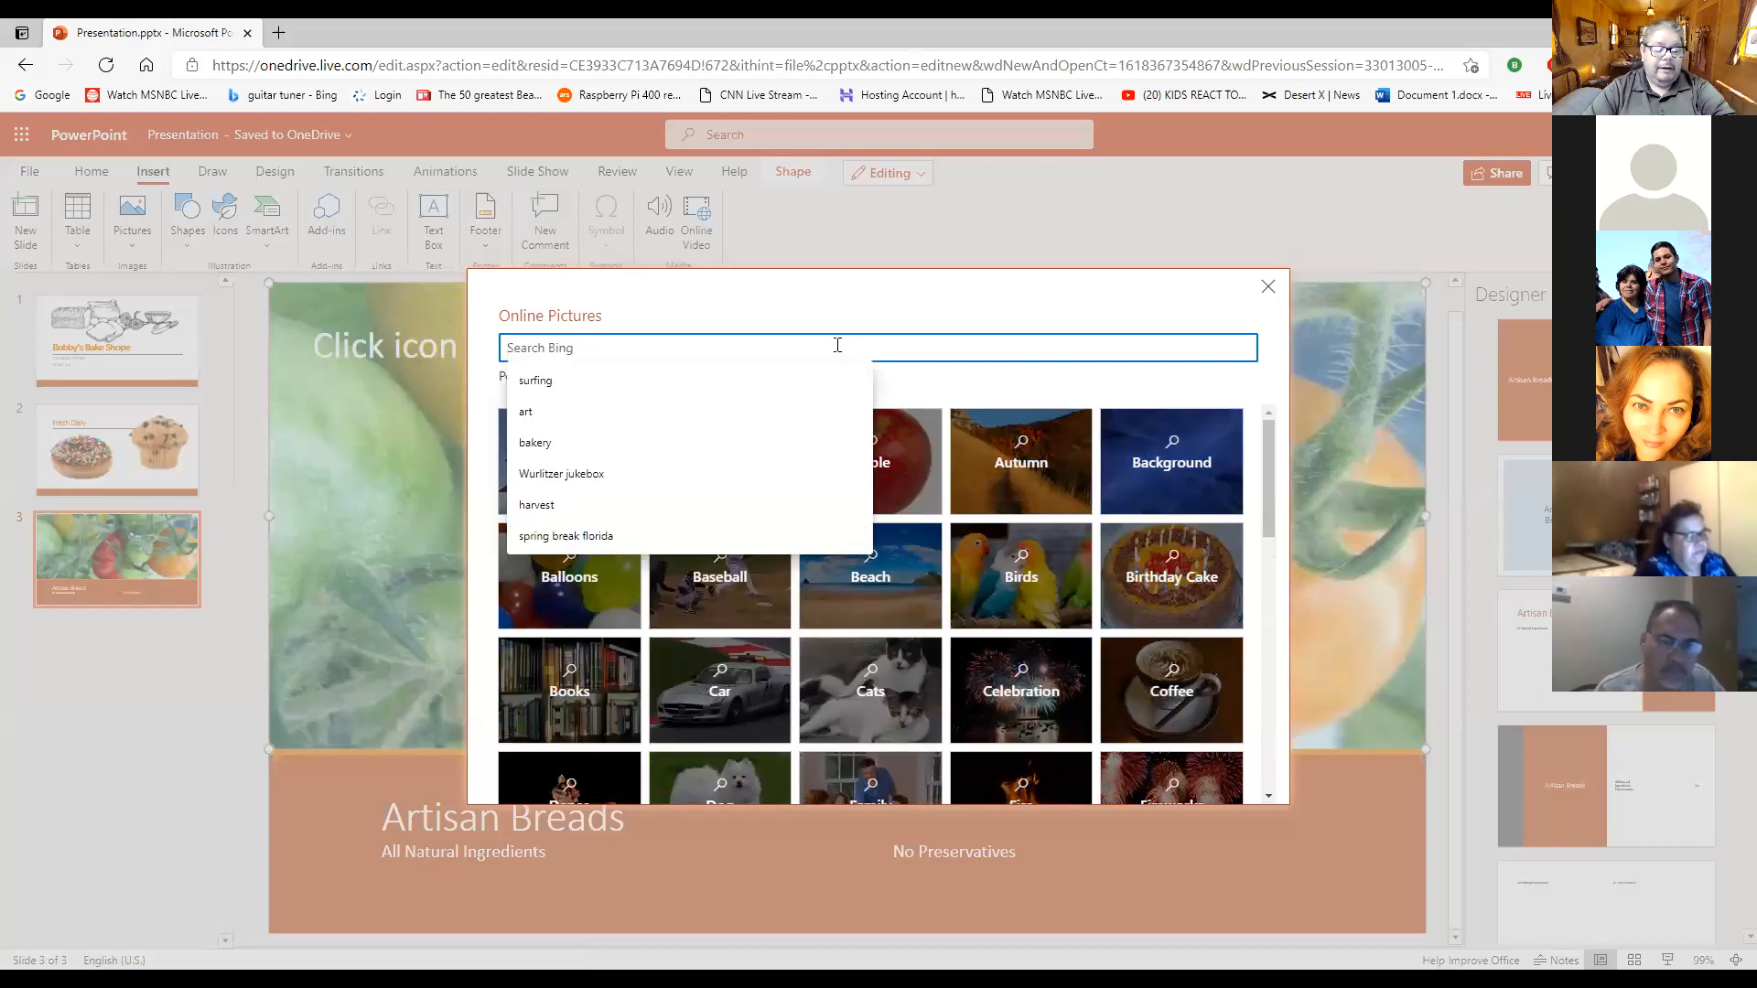
text(bread)
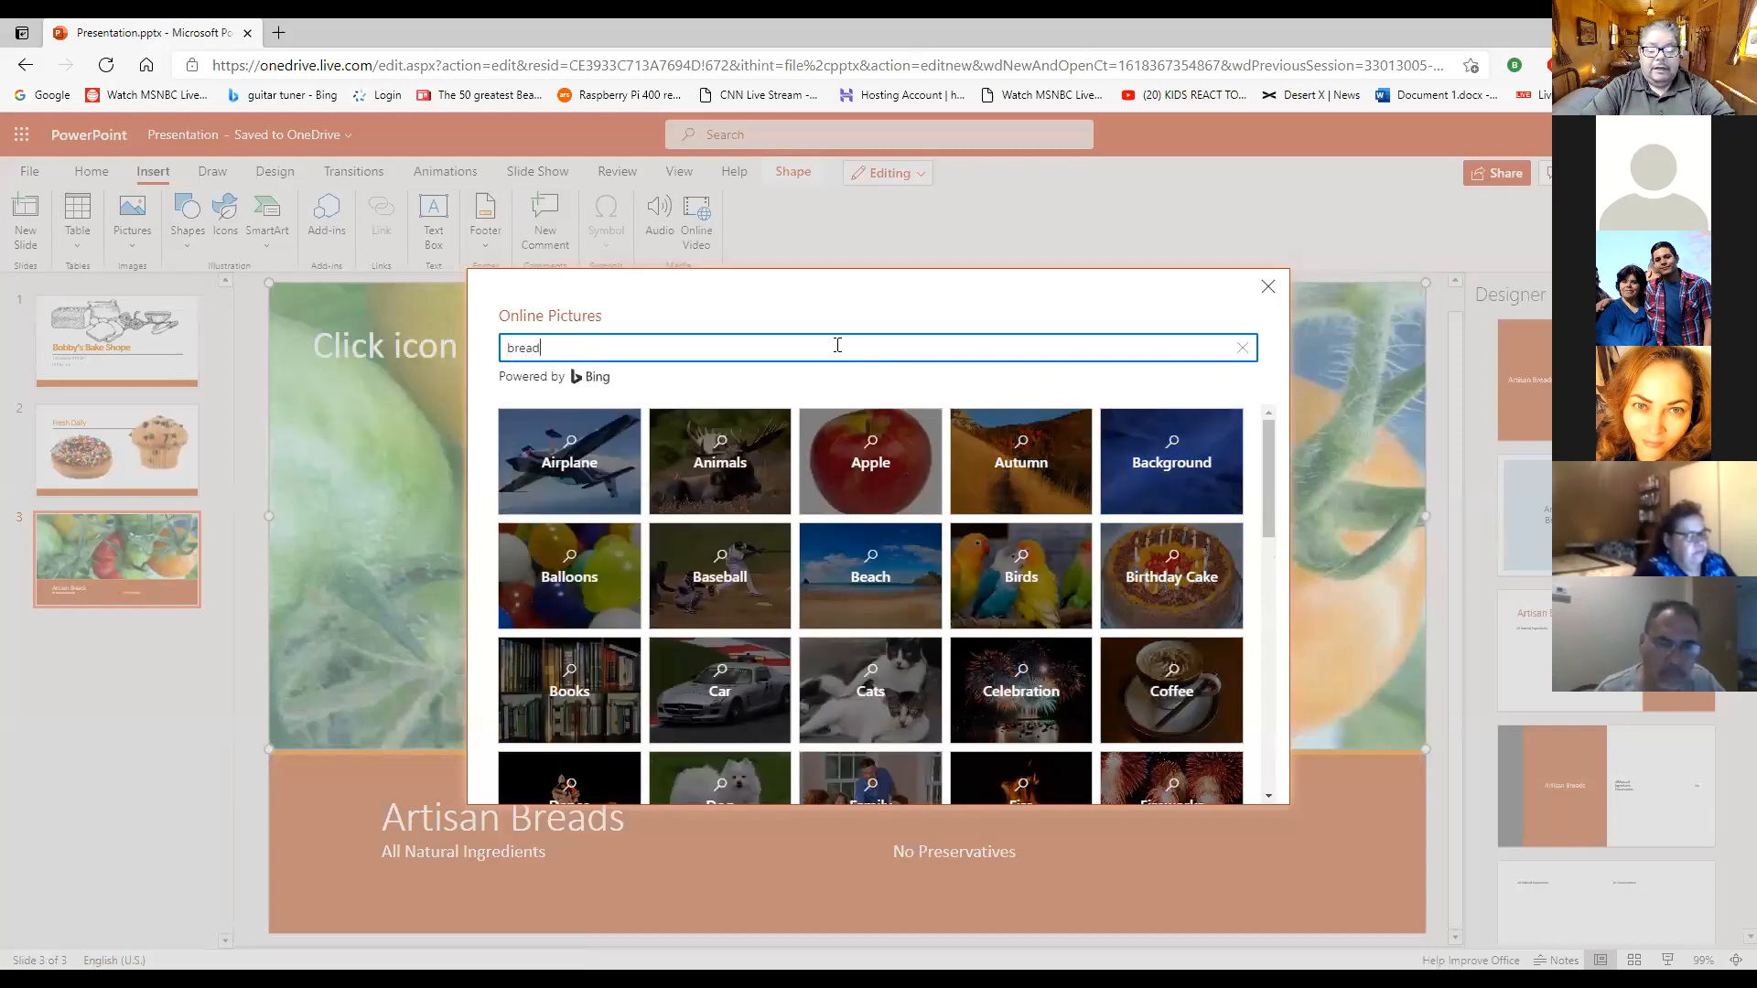
key(Return)
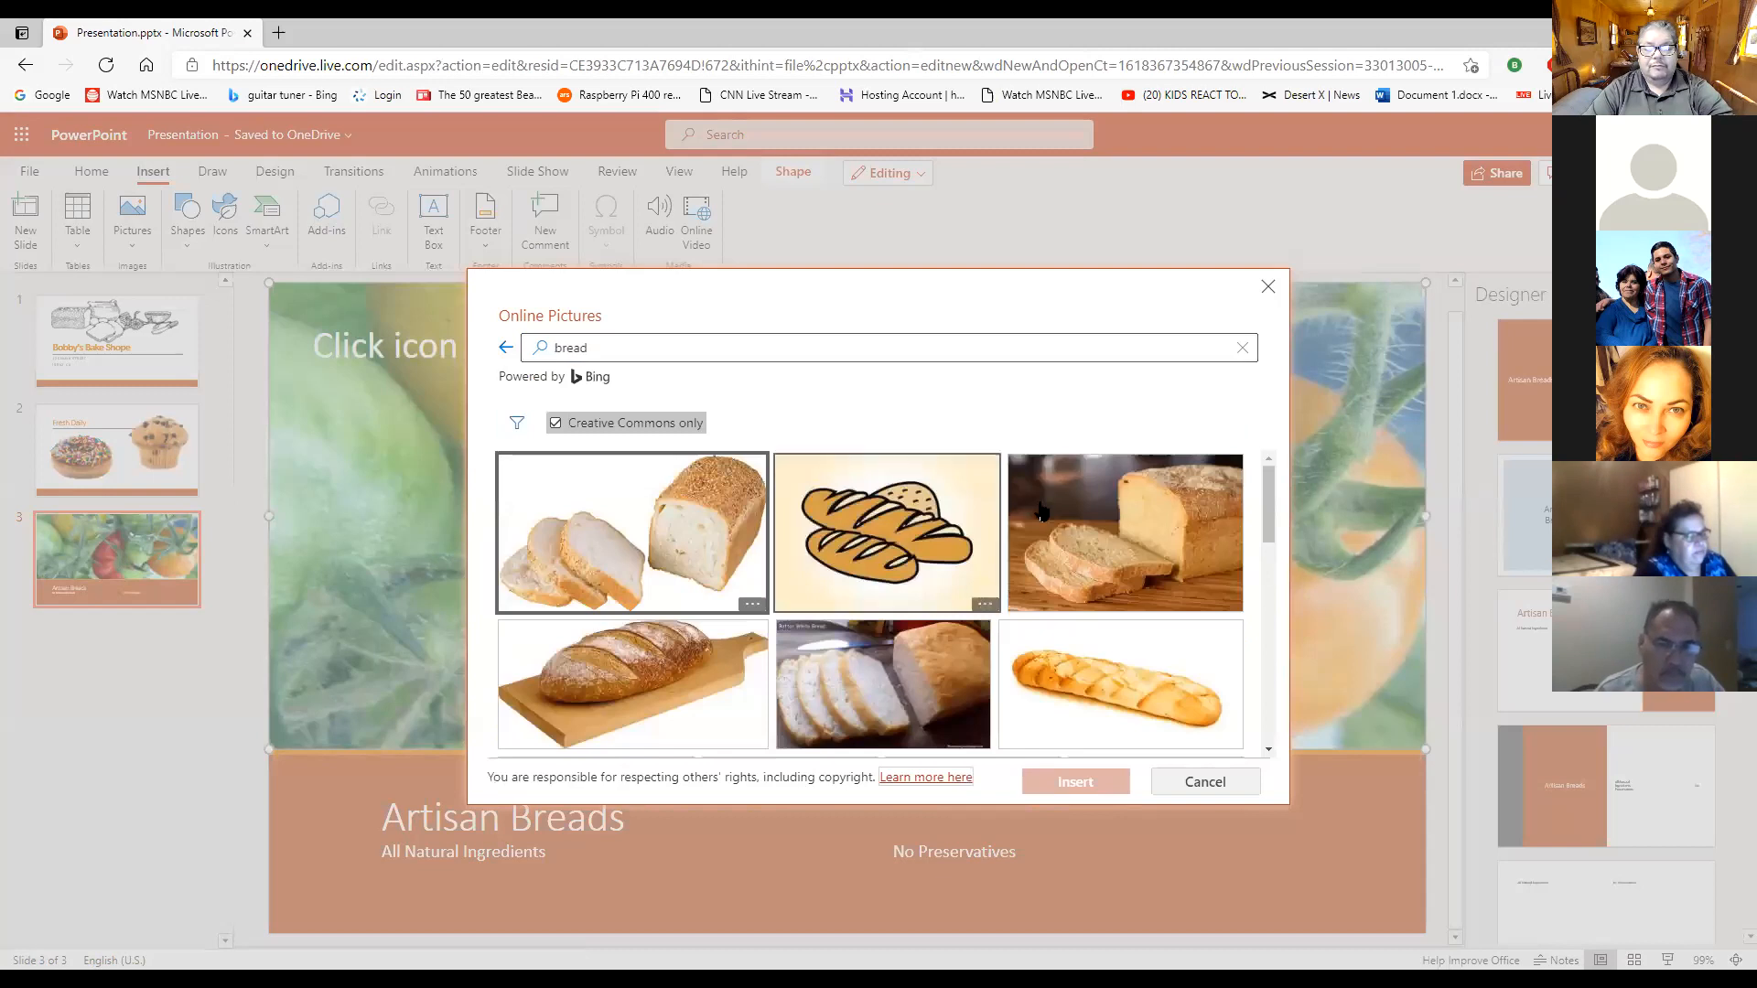
- Look through the Creative Commons bread pictures for one that suits the "Artisan Breads" slide
scroll(1102, 540, down, 5)
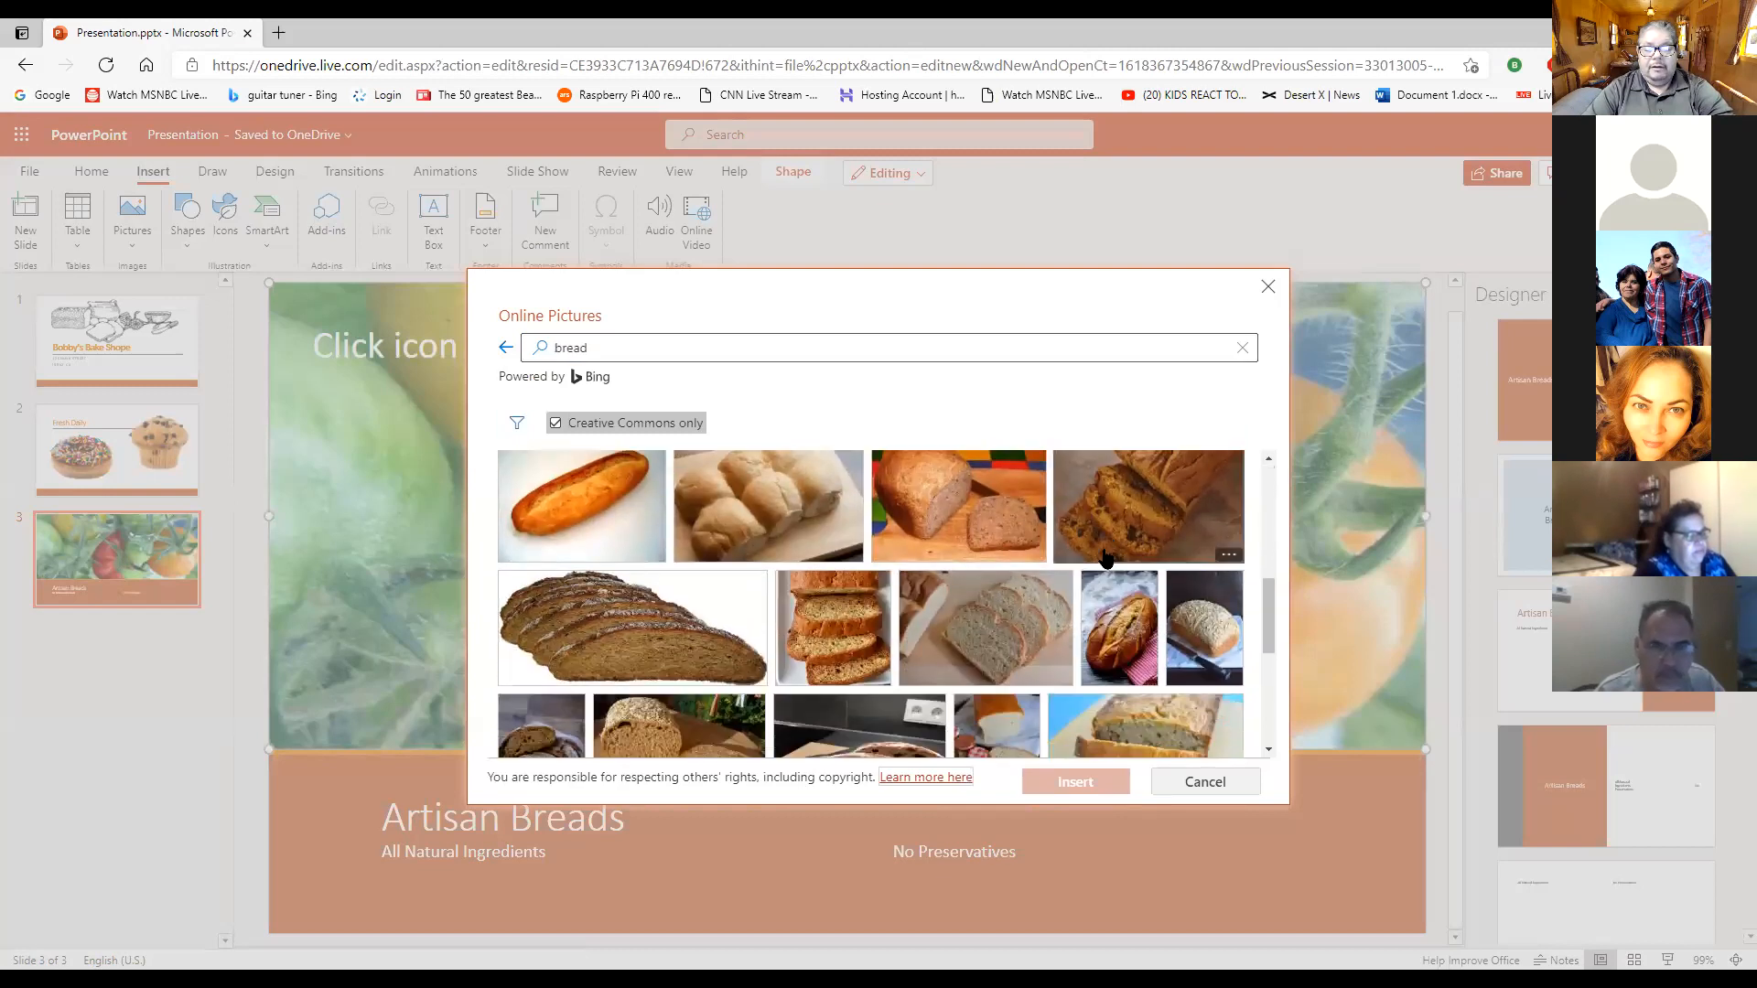
scroll(1102, 558, down, 5)
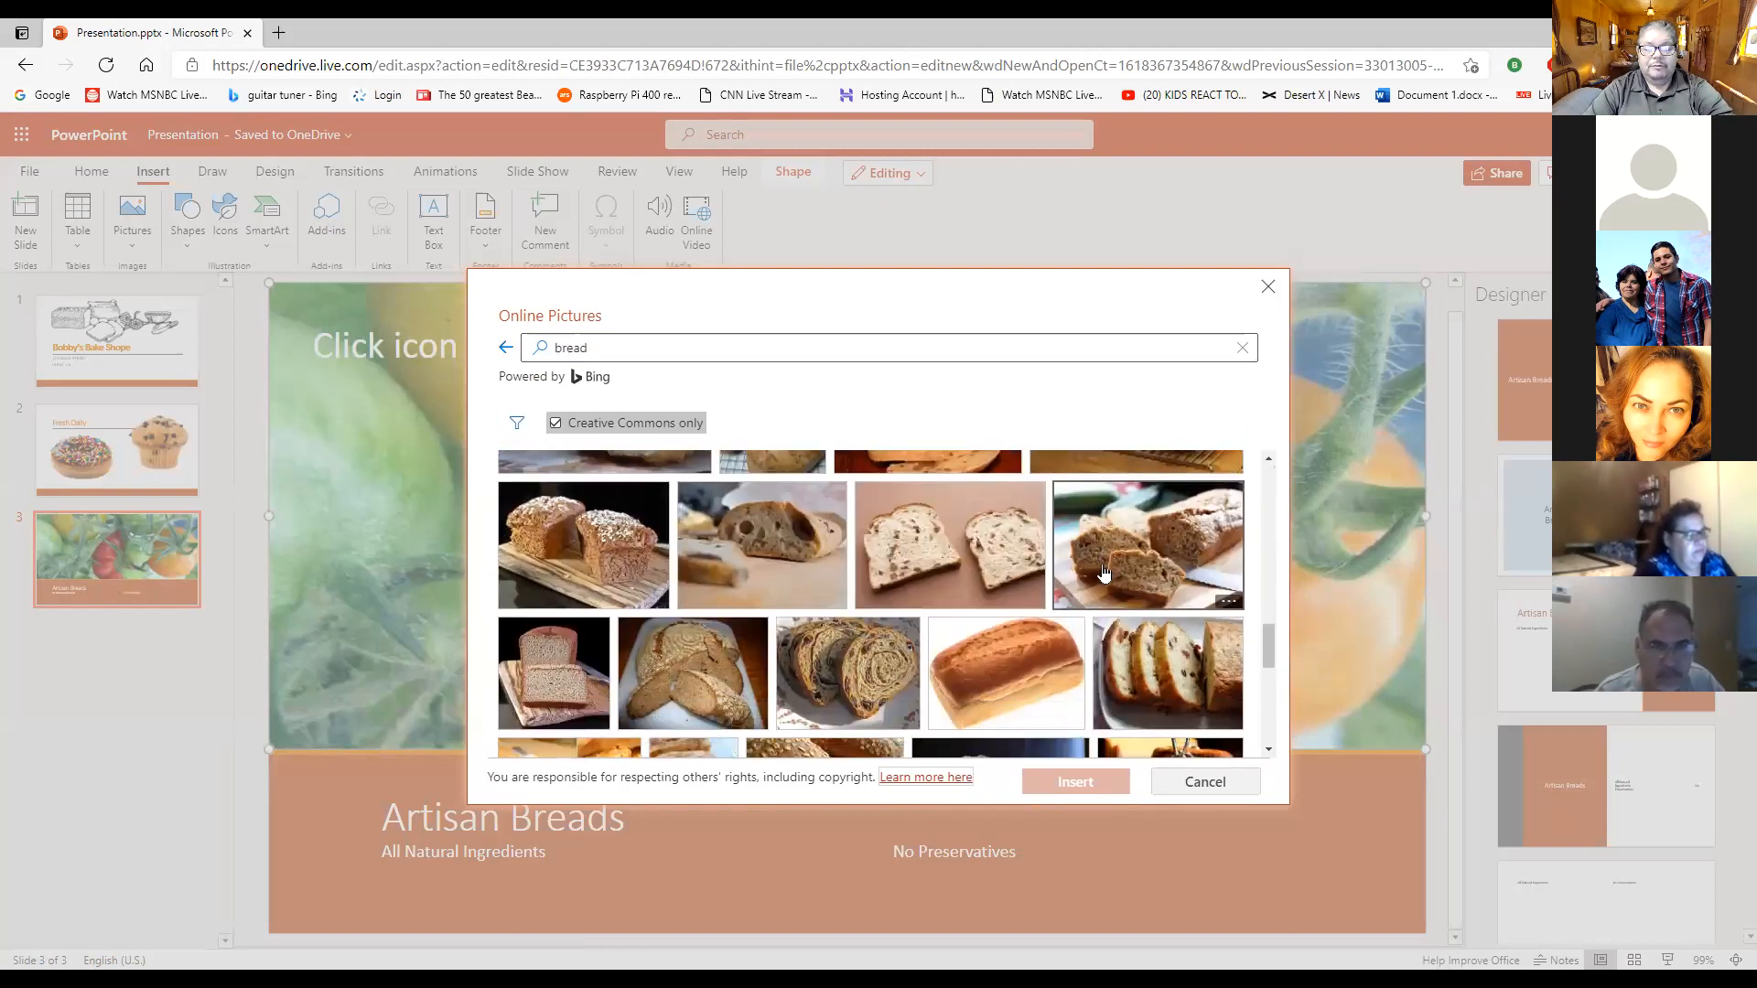
scroll(1103, 576, down, 5)
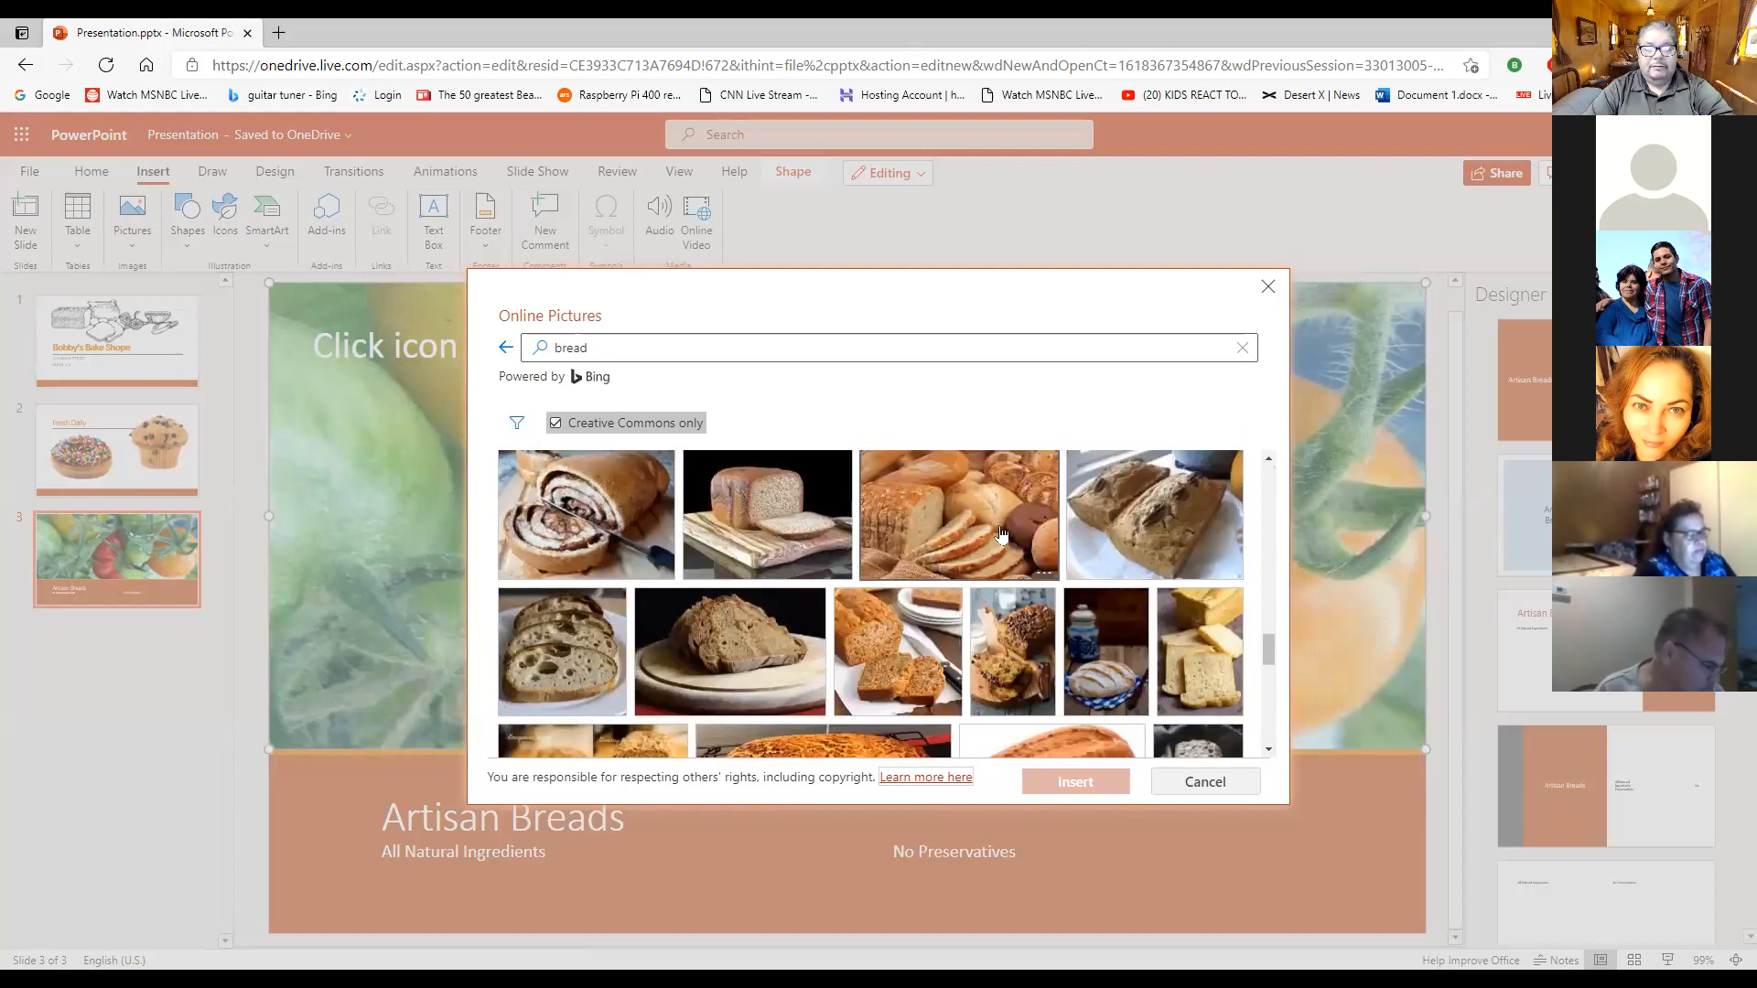
scroll(1043, 554, down, 3)
scroll(1078, 574, up, 2)
scroll(1078, 575, down, 3)
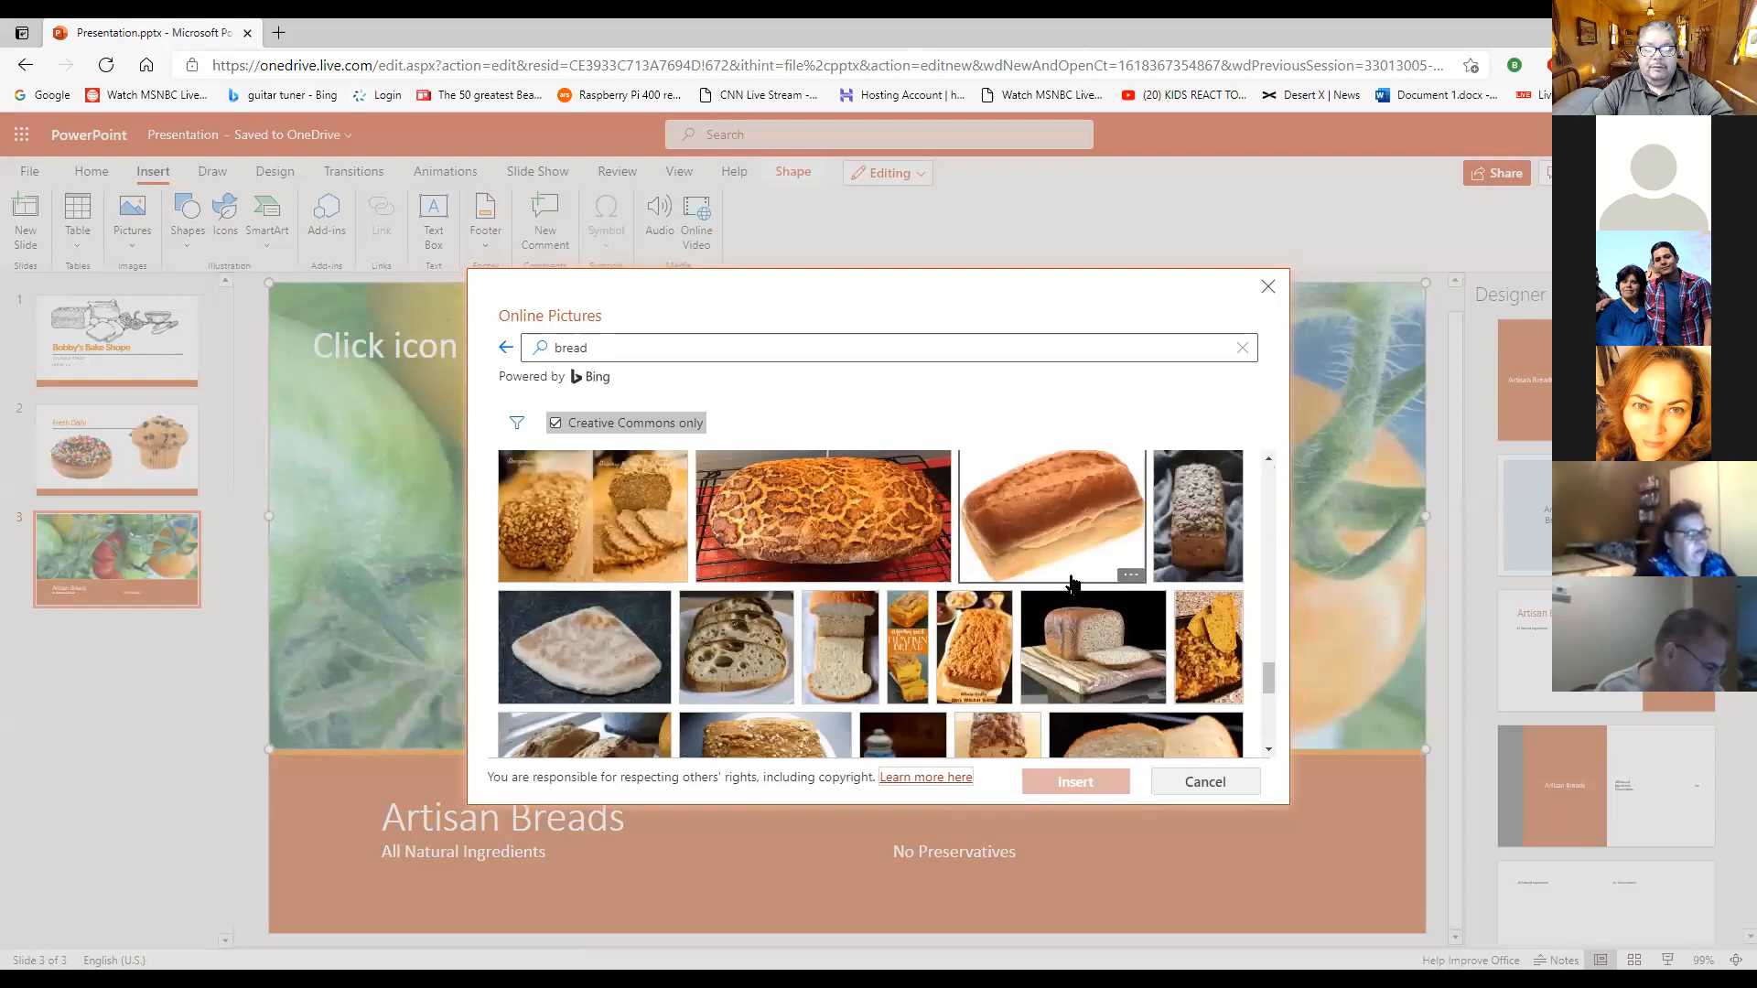
scroll(1073, 583, down, 3)
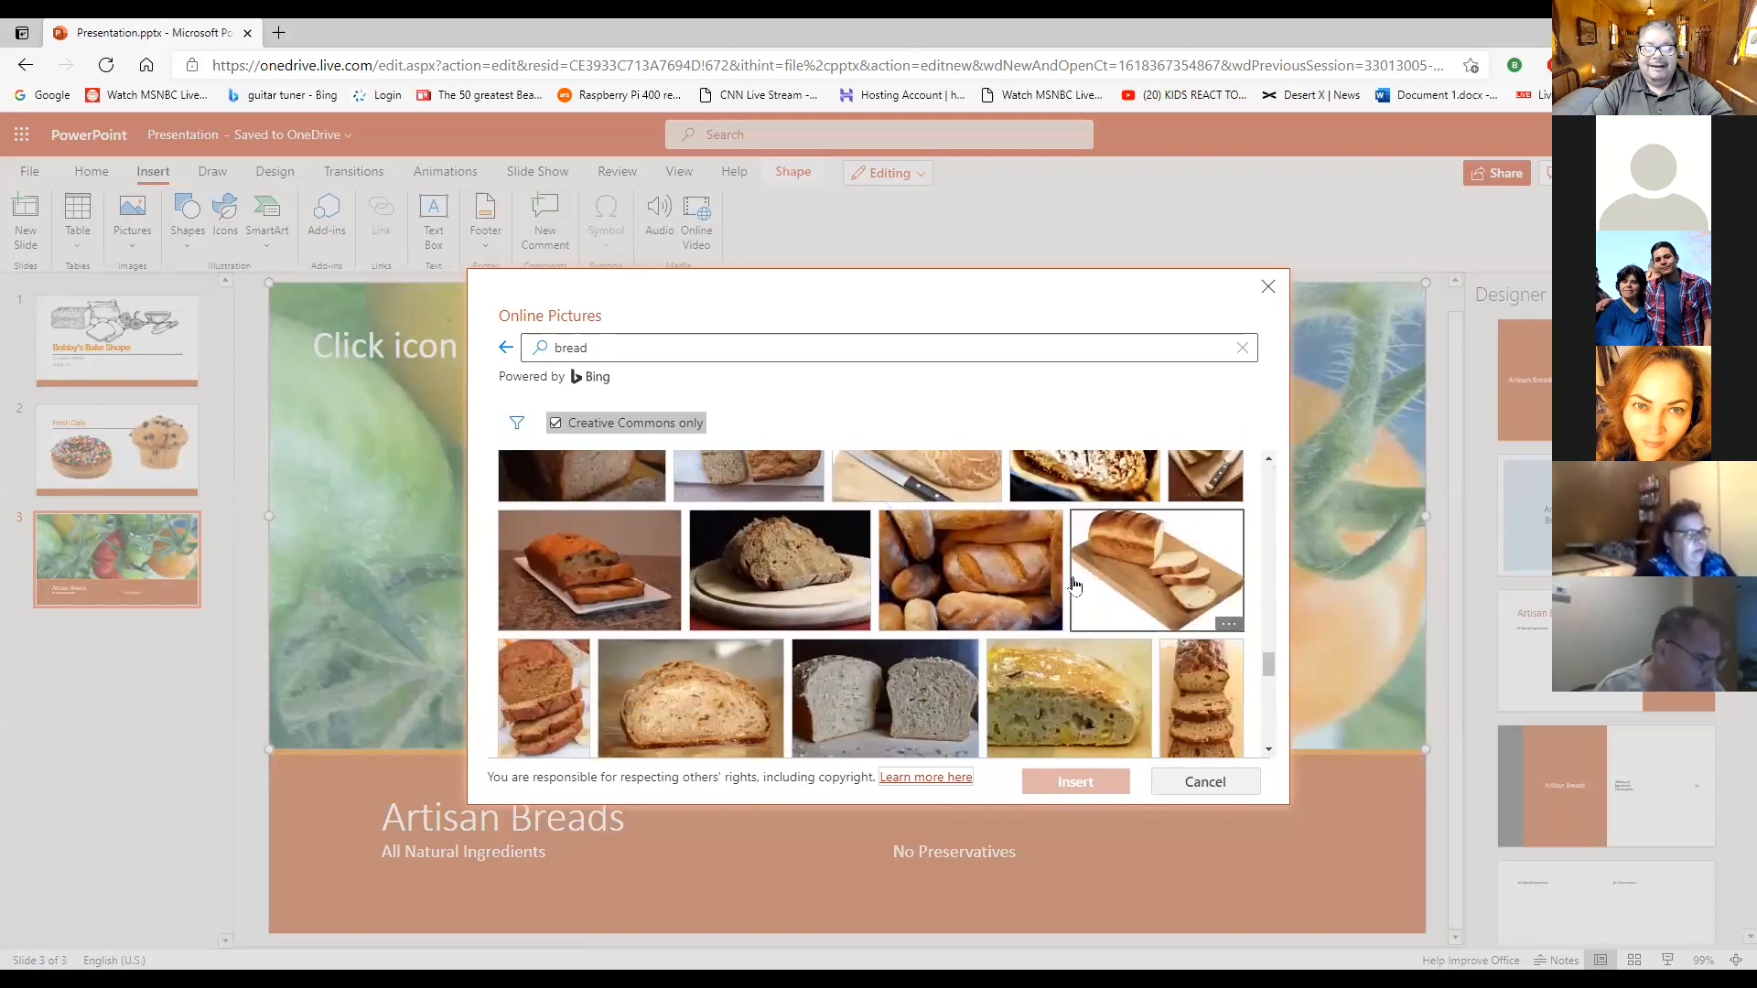
scroll(1066, 576, down, 5)
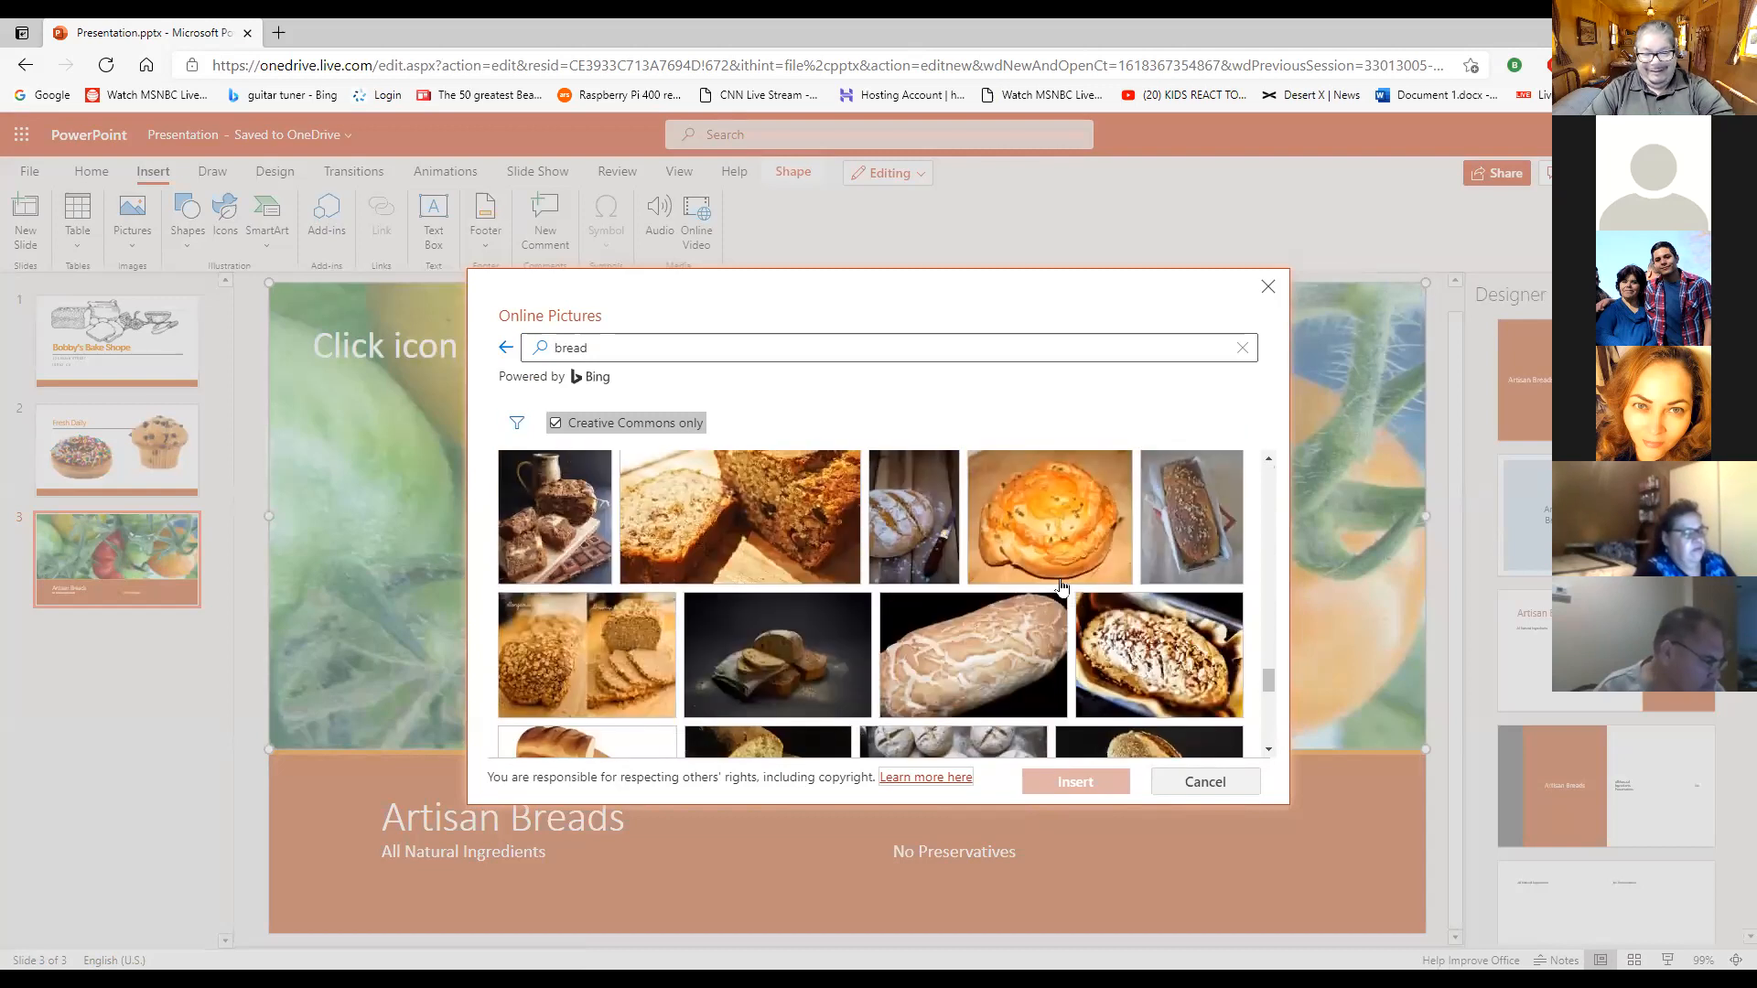
scroll(1060, 591, down, 6)
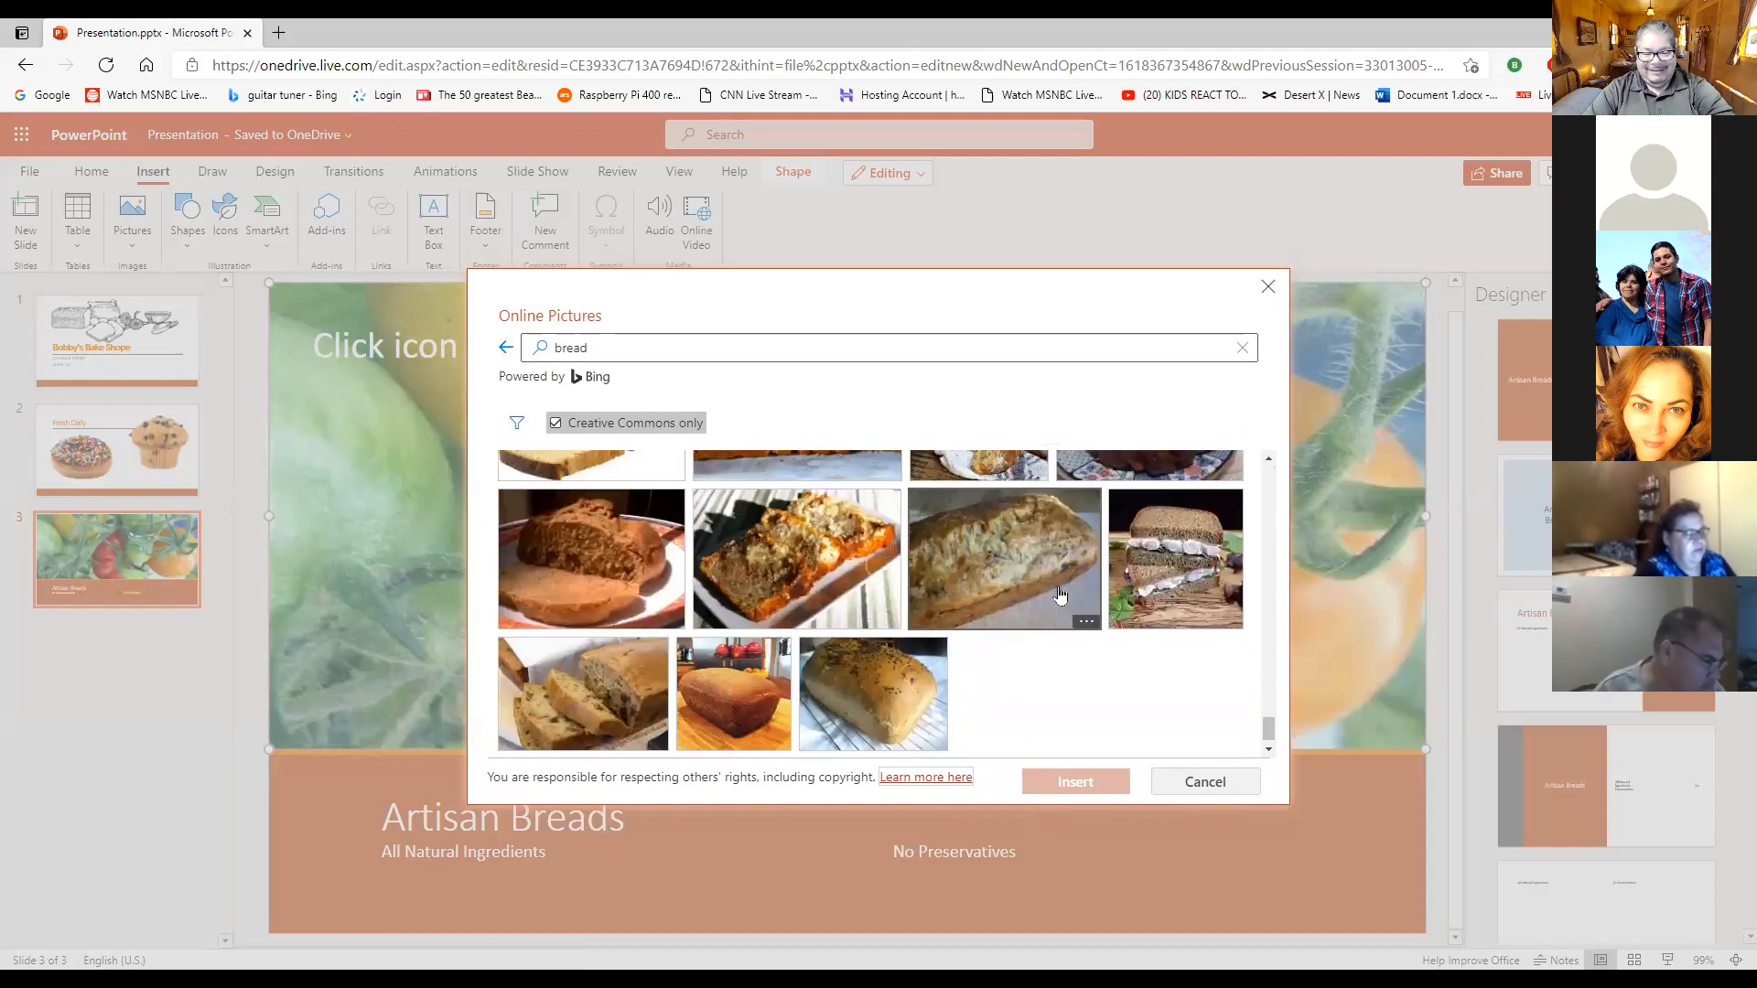
scroll(1059, 592, down, 6)
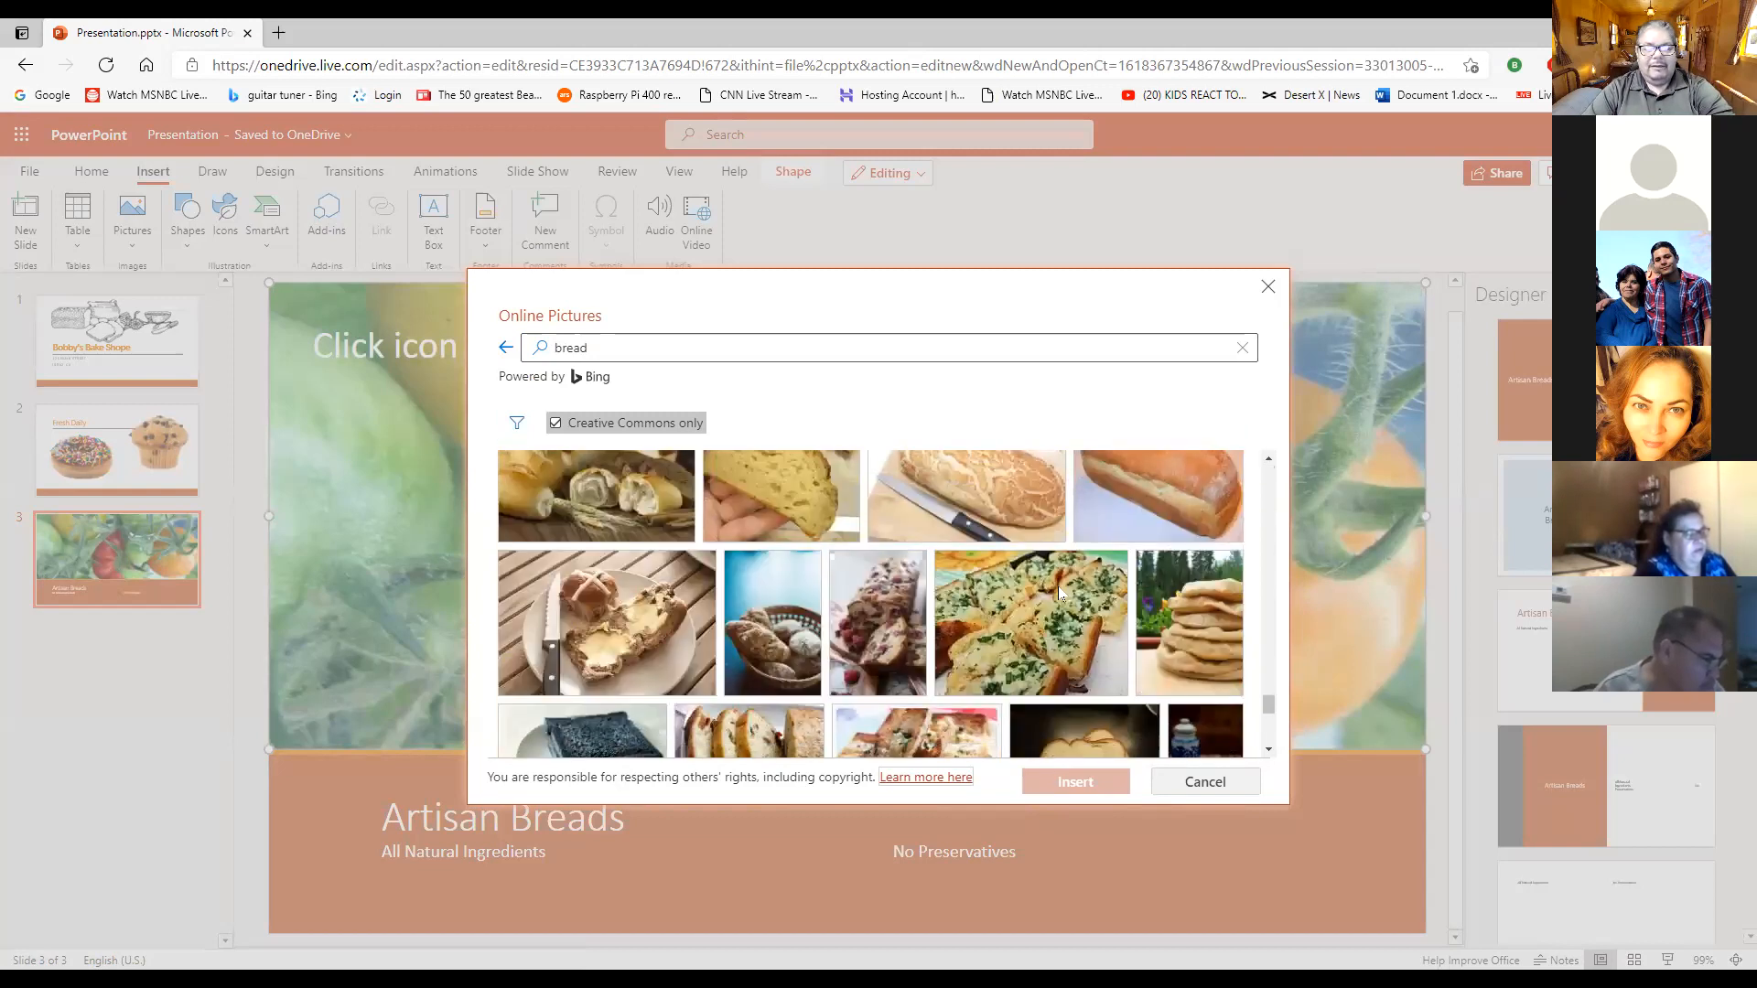
scroll(1060, 593, down, 5)
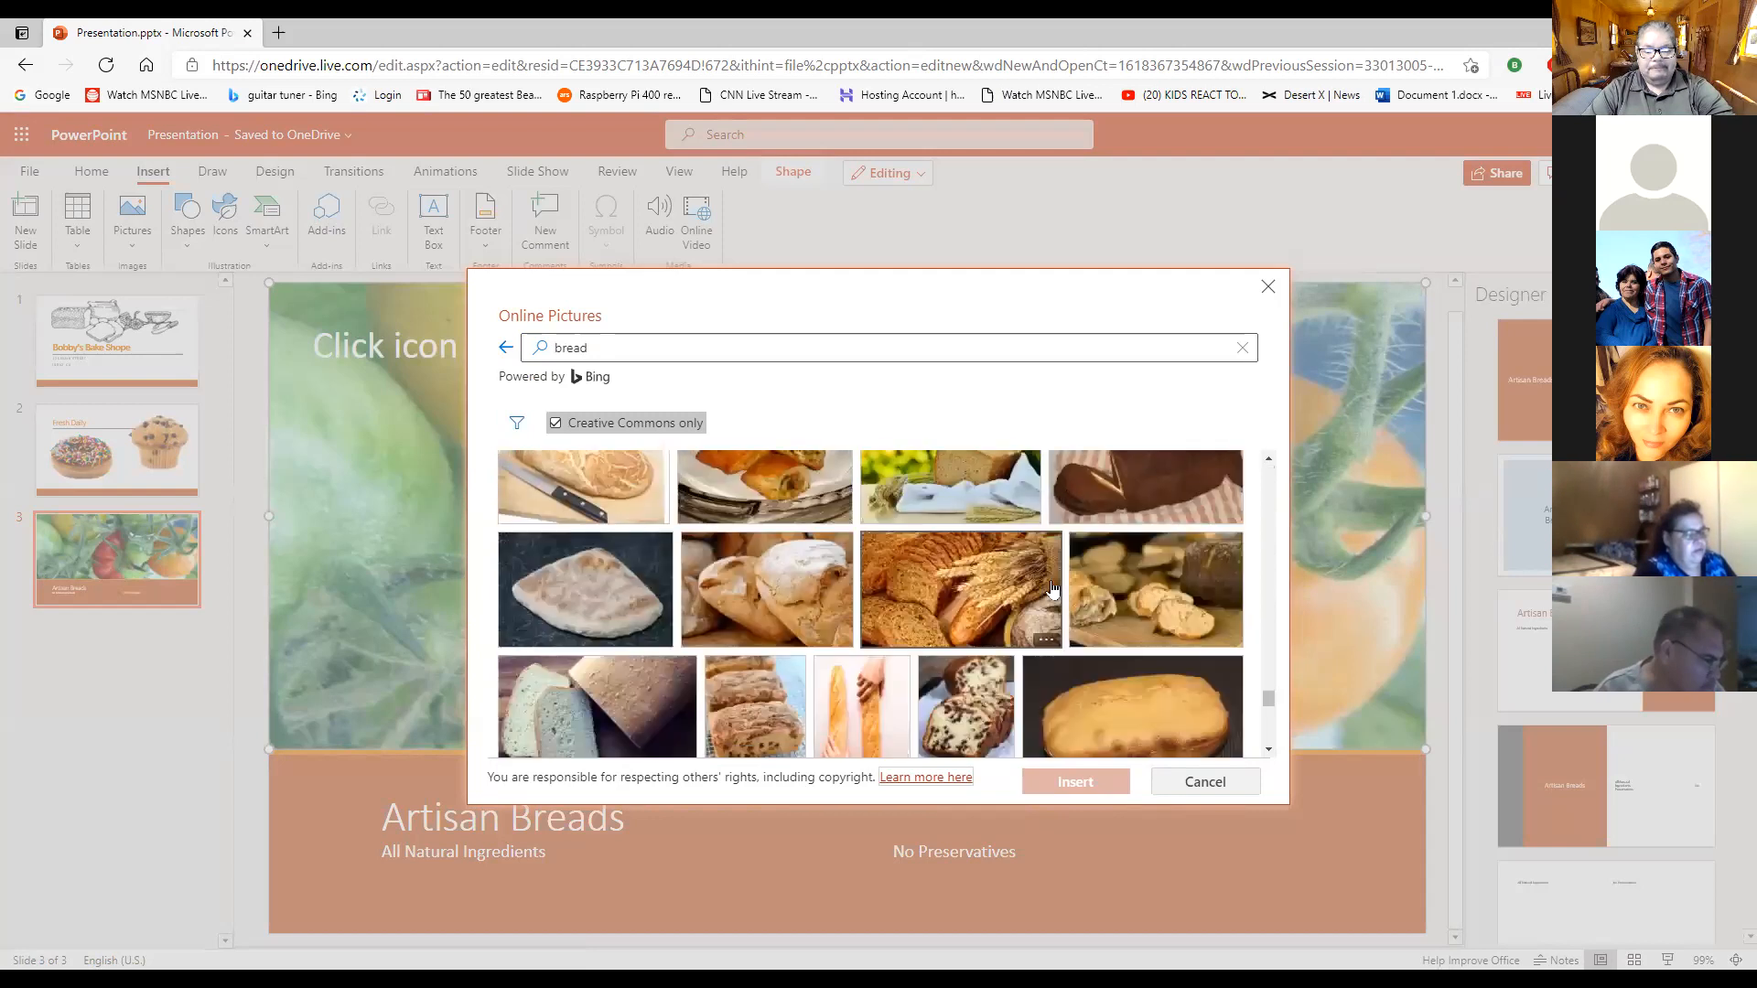
scroll(1053, 592, up, 3)
scroll(1053, 597, down, 3)
scroll(1052, 596, down, 6)
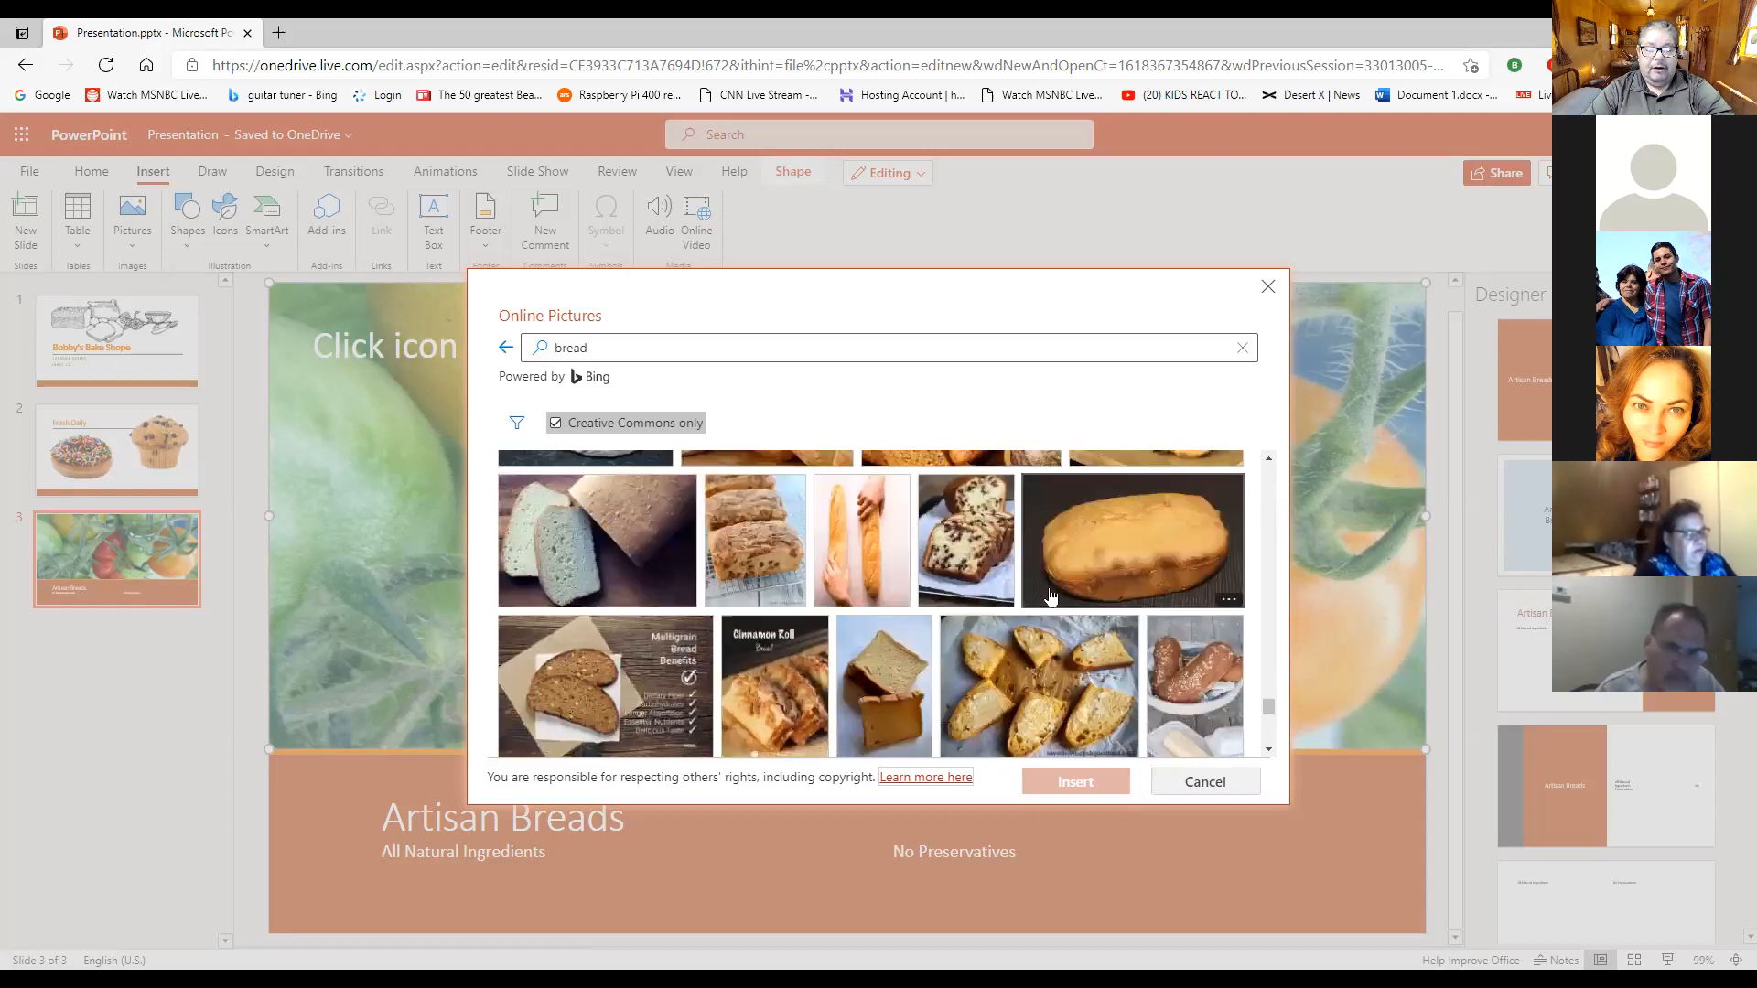
scroll(1051, 596, down, 4)
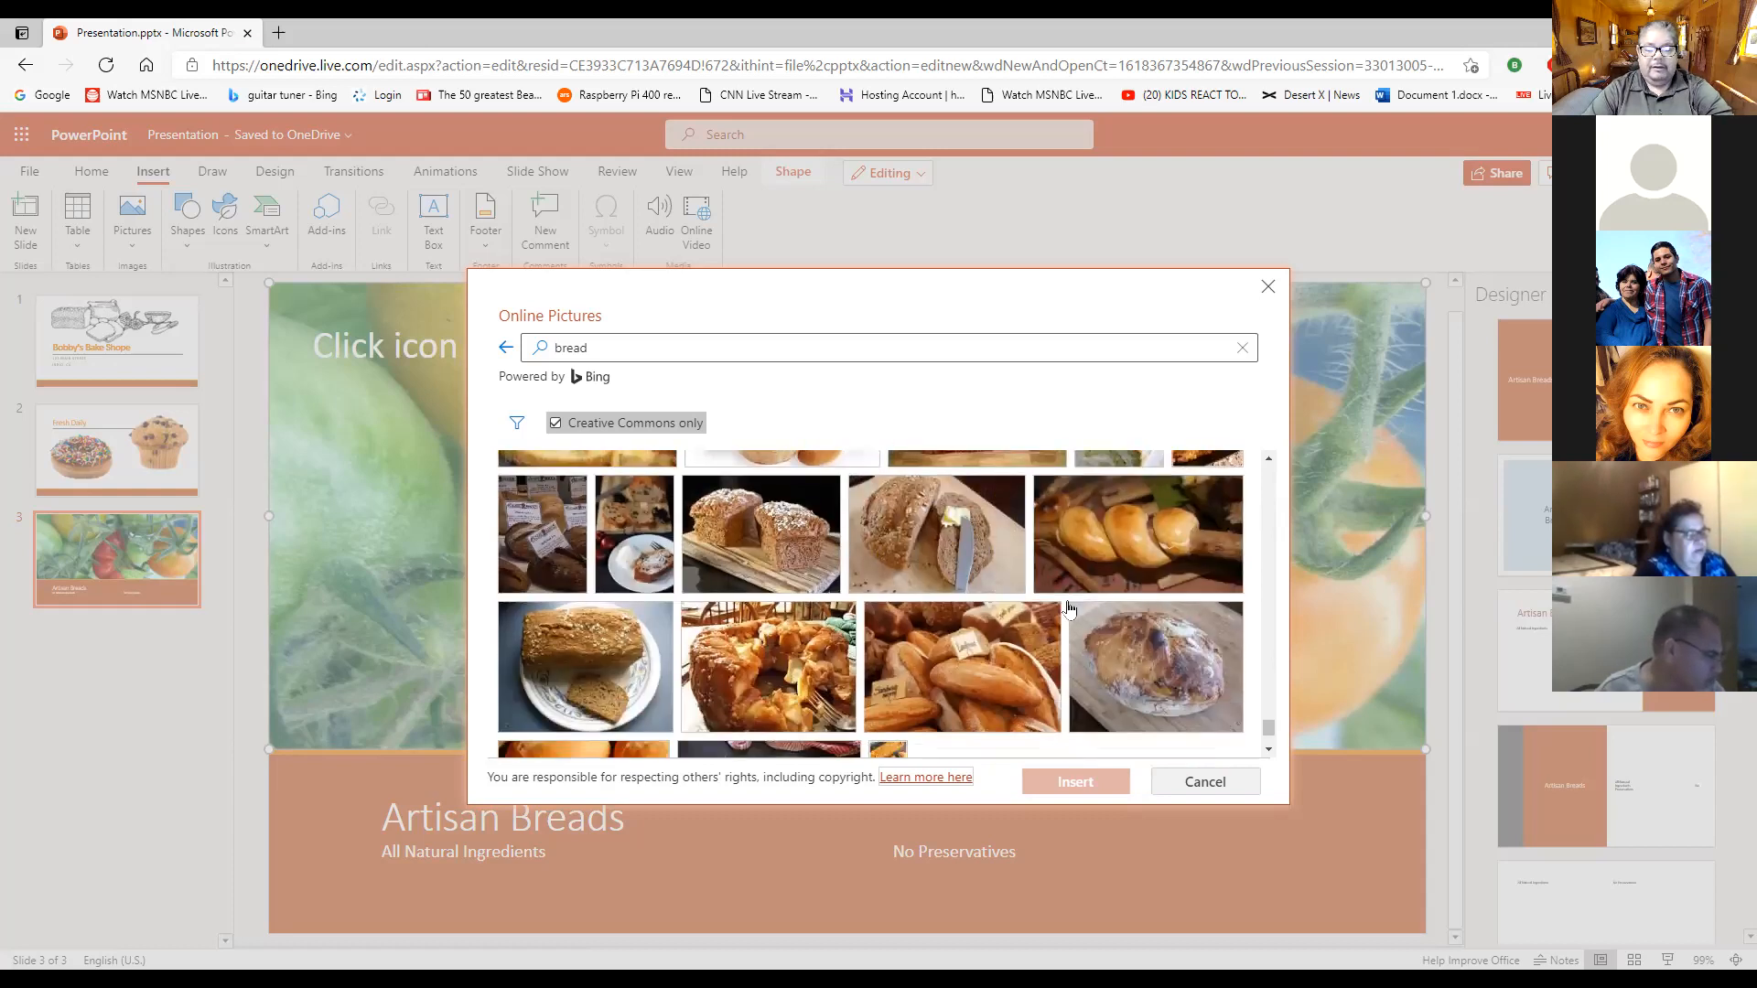
scroll(1068, 593, down, 2)
scroll(1073, 623, down, 5)
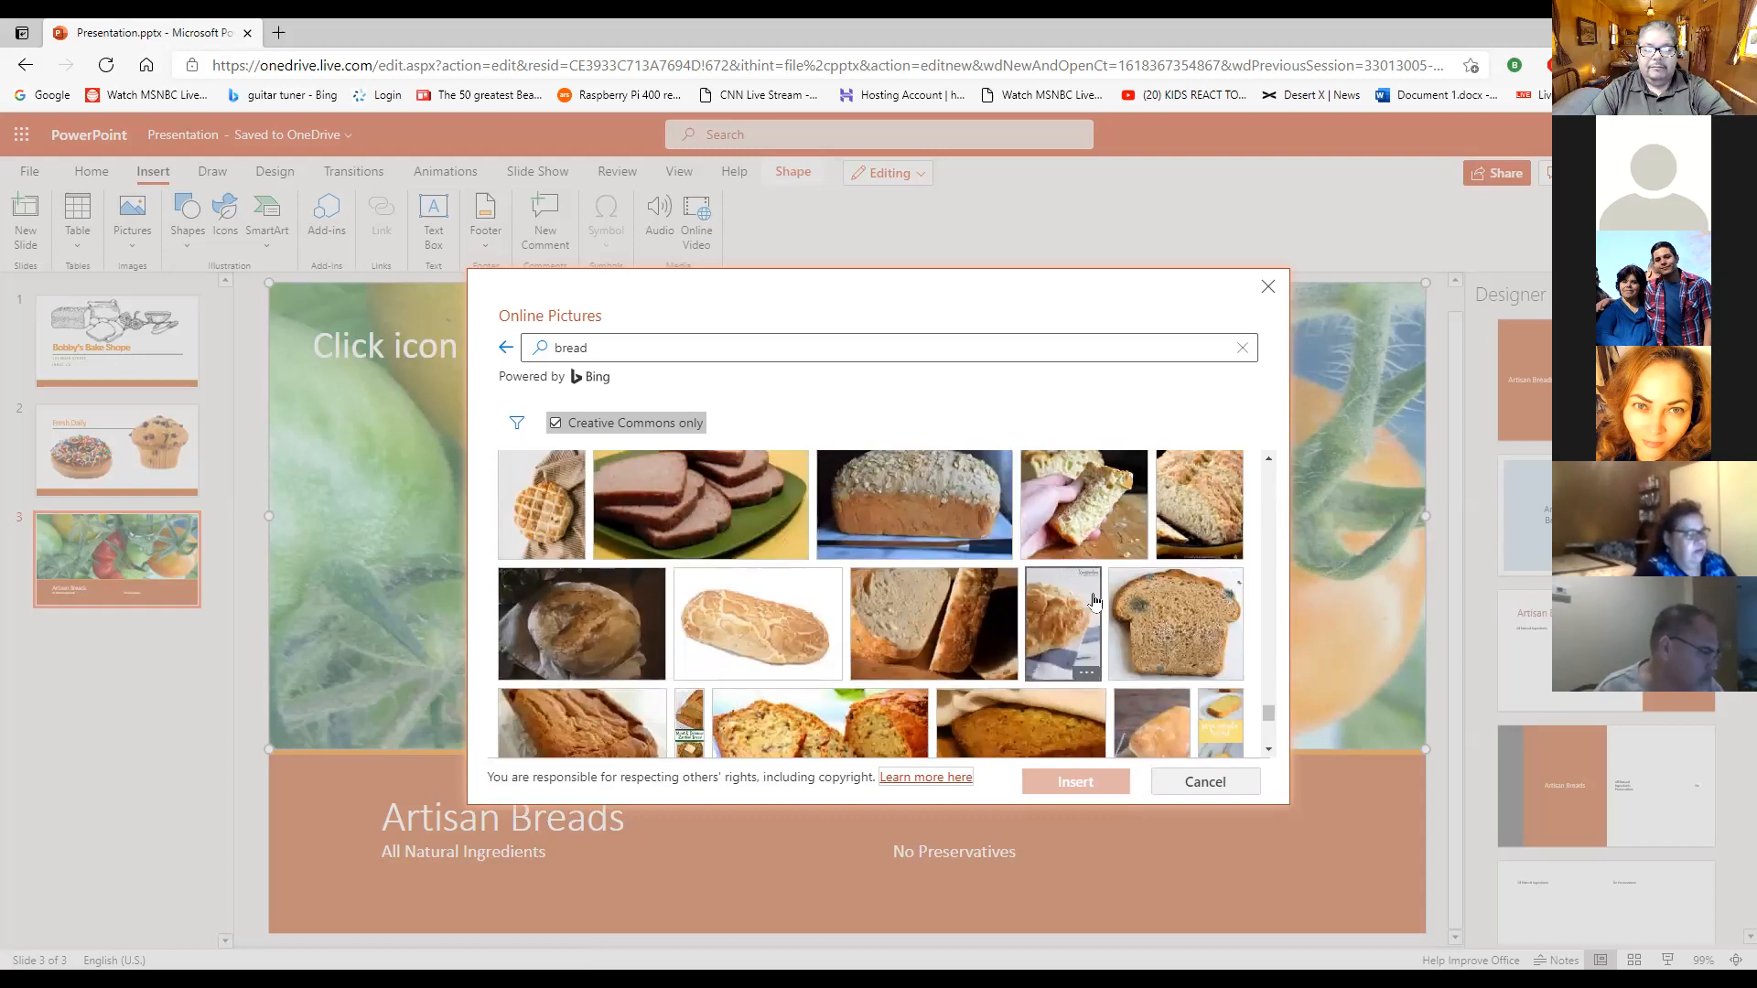
scroll(1094, 602, down, 8)
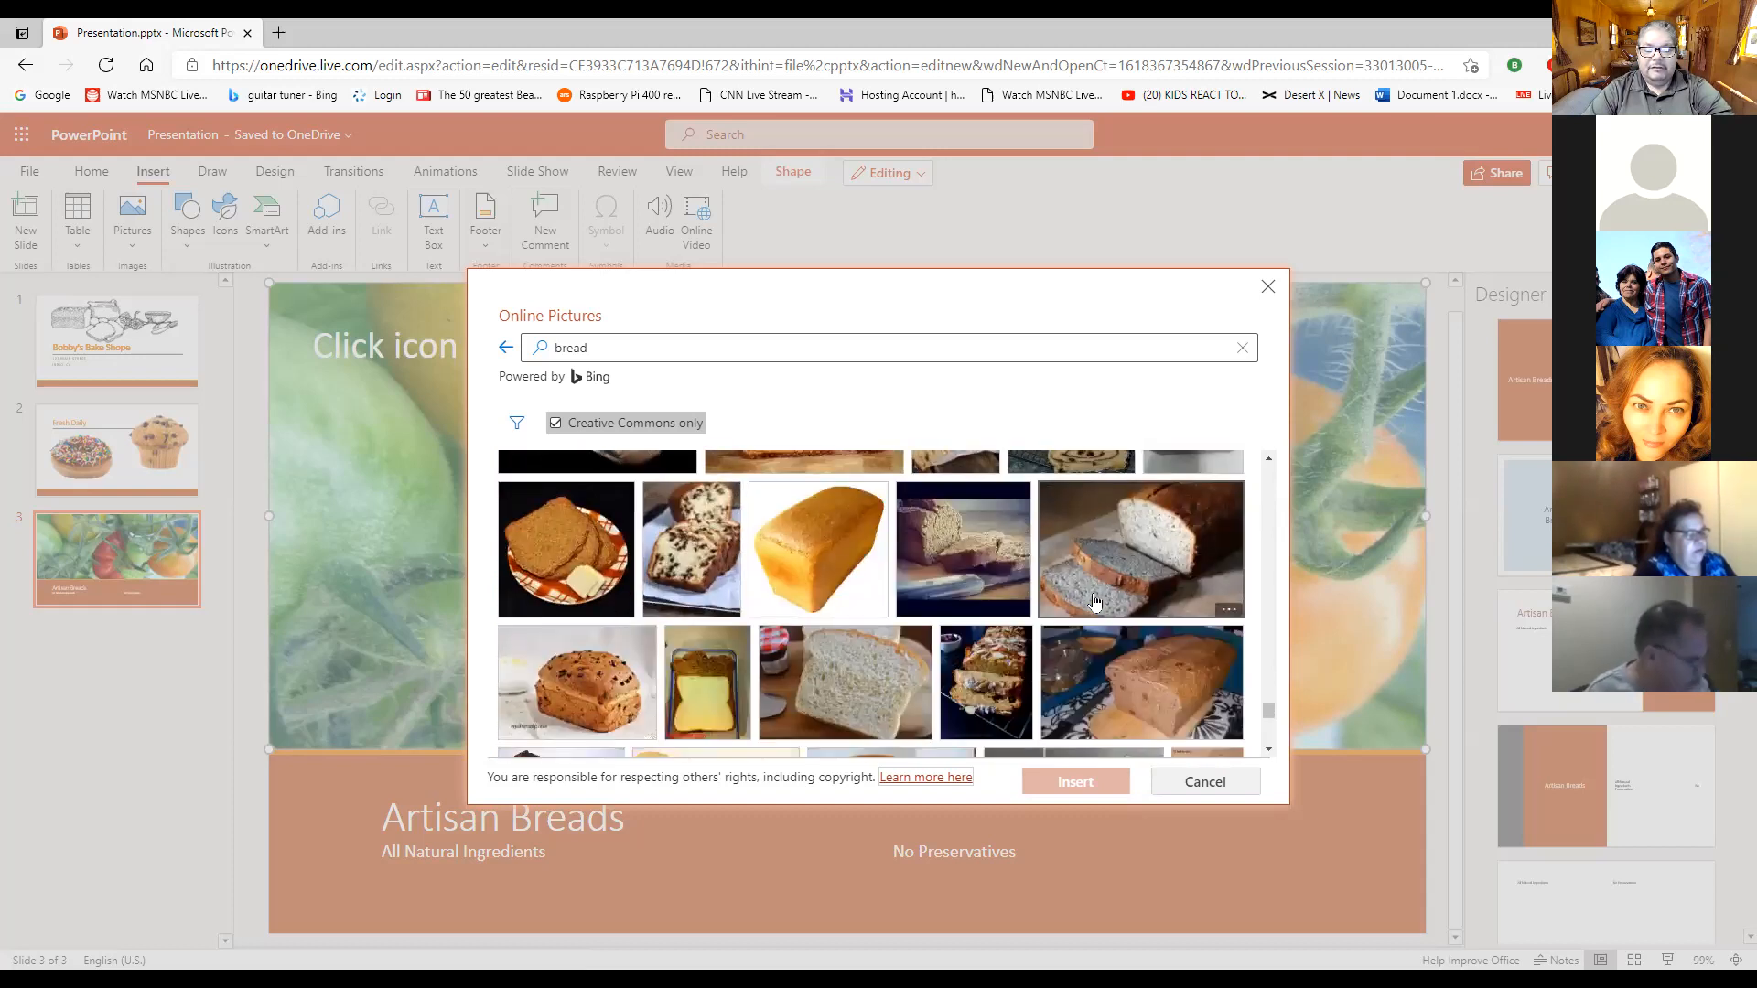
scroll(1094, 603, down, 5)
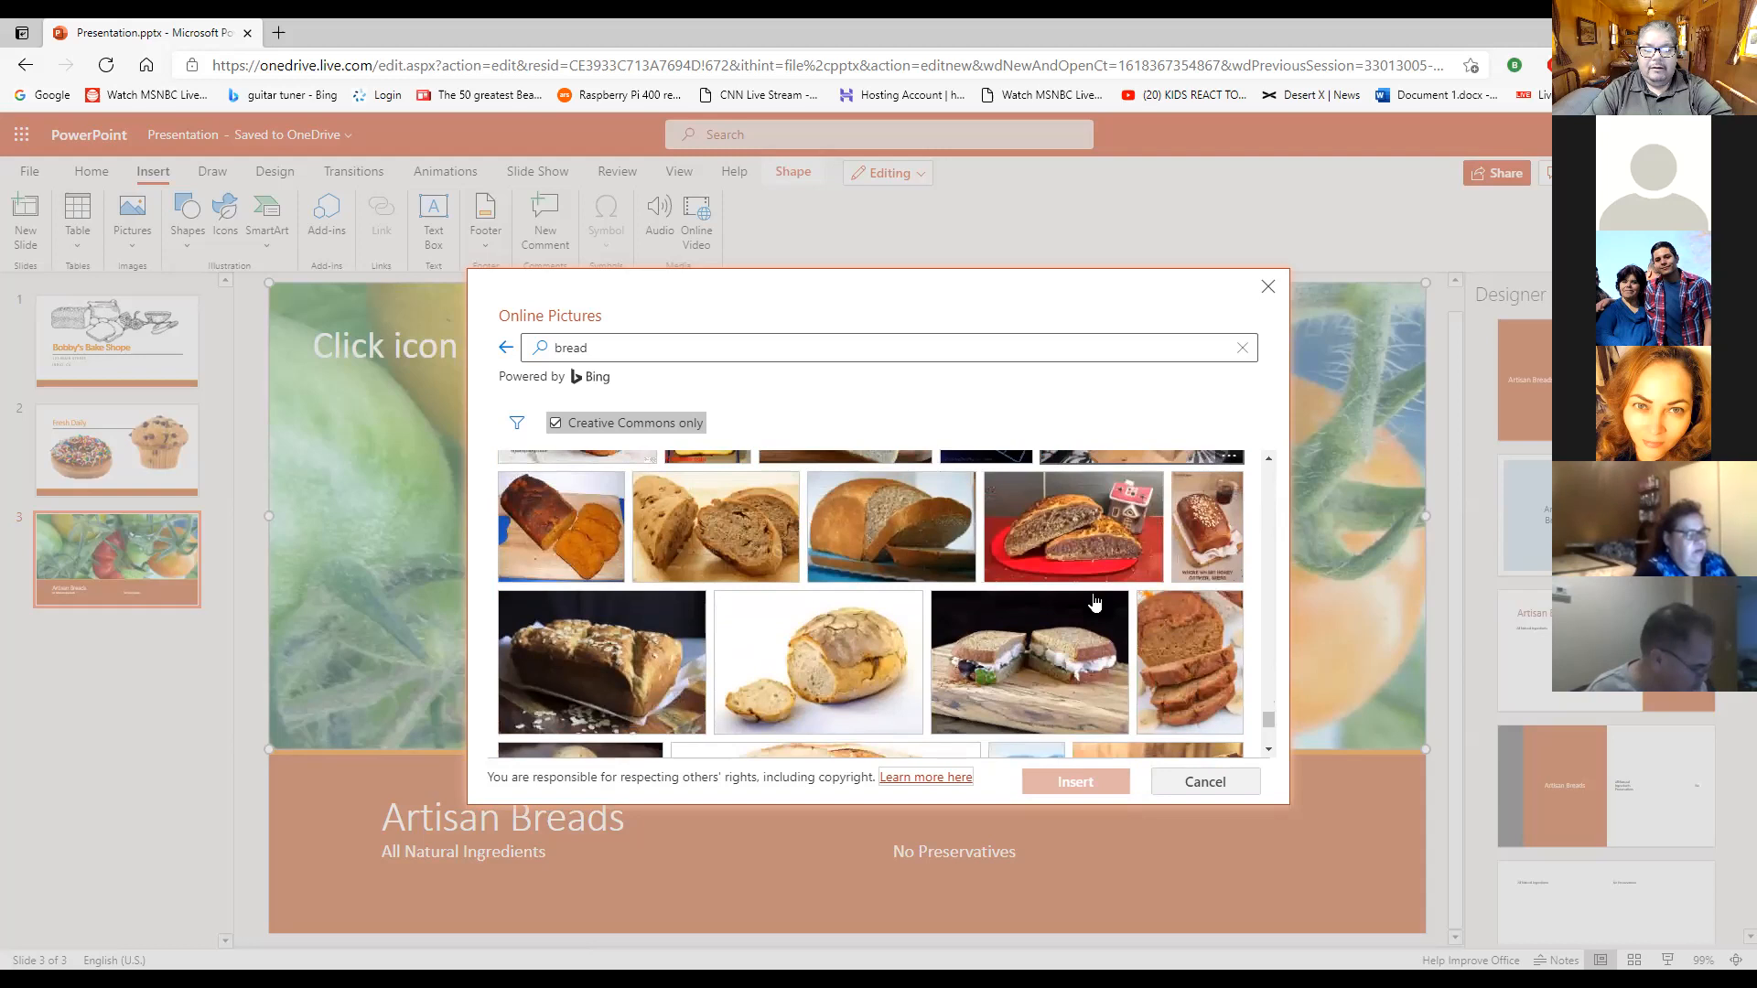
scroll(1093, 603, down, 6)
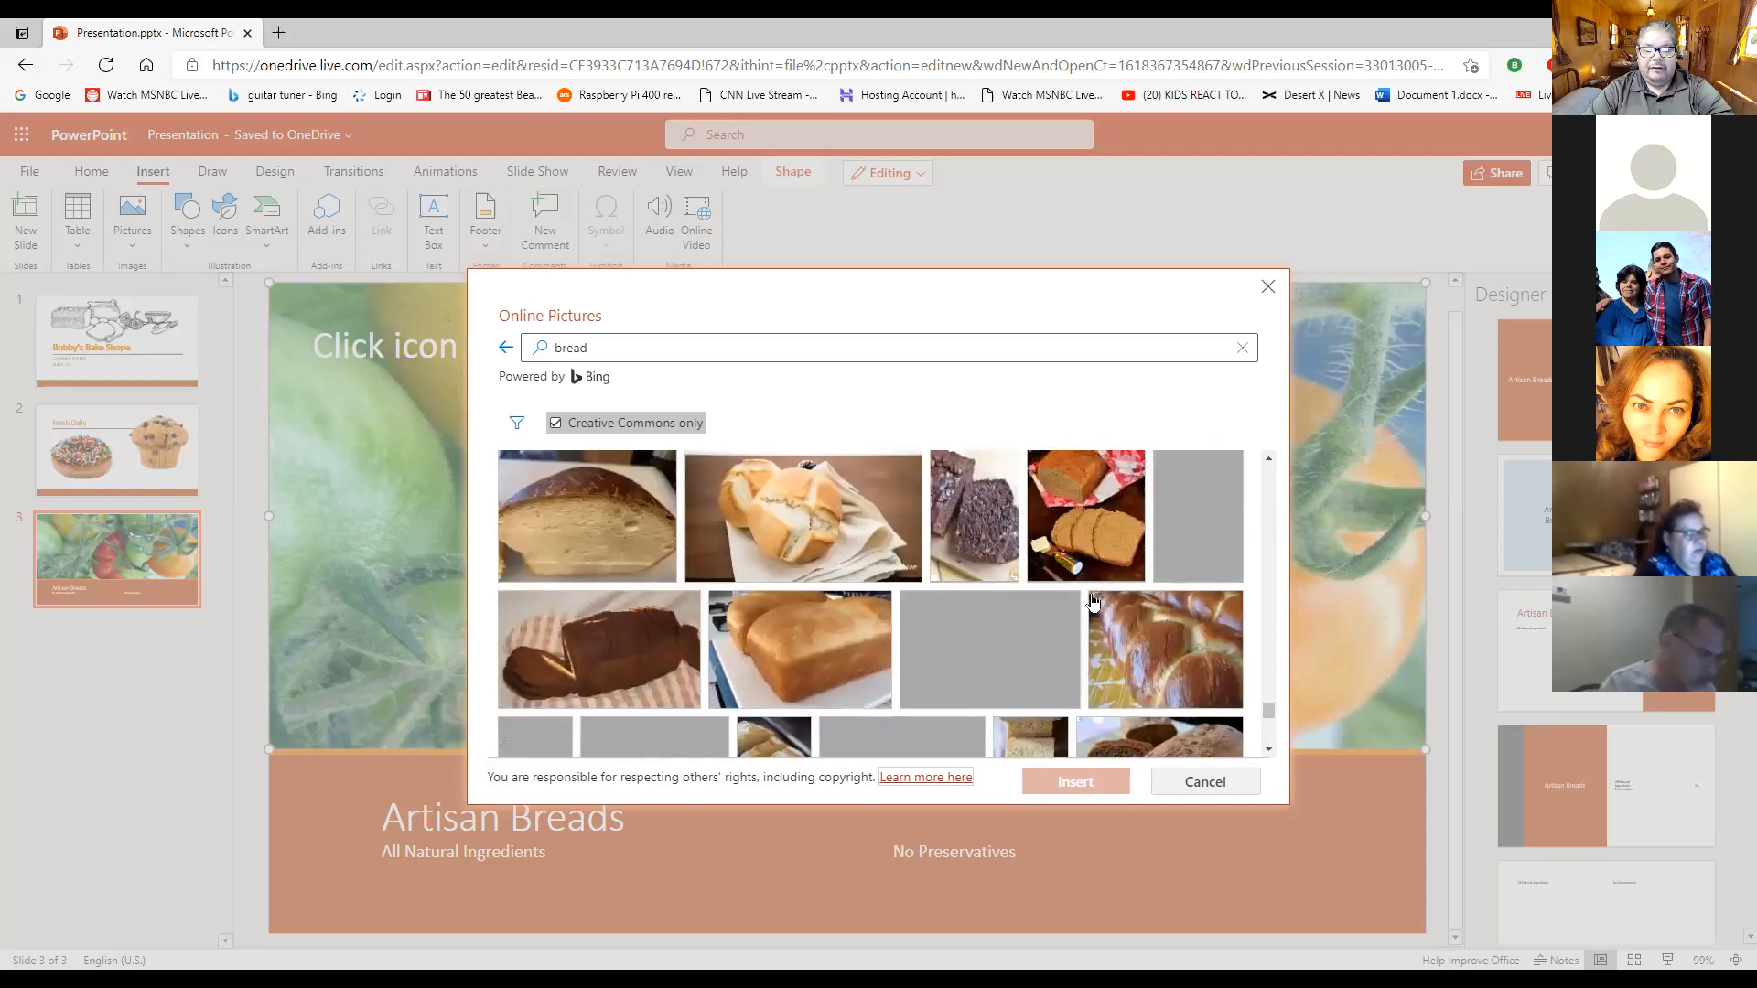
scroll(1093, 603, down, 2)
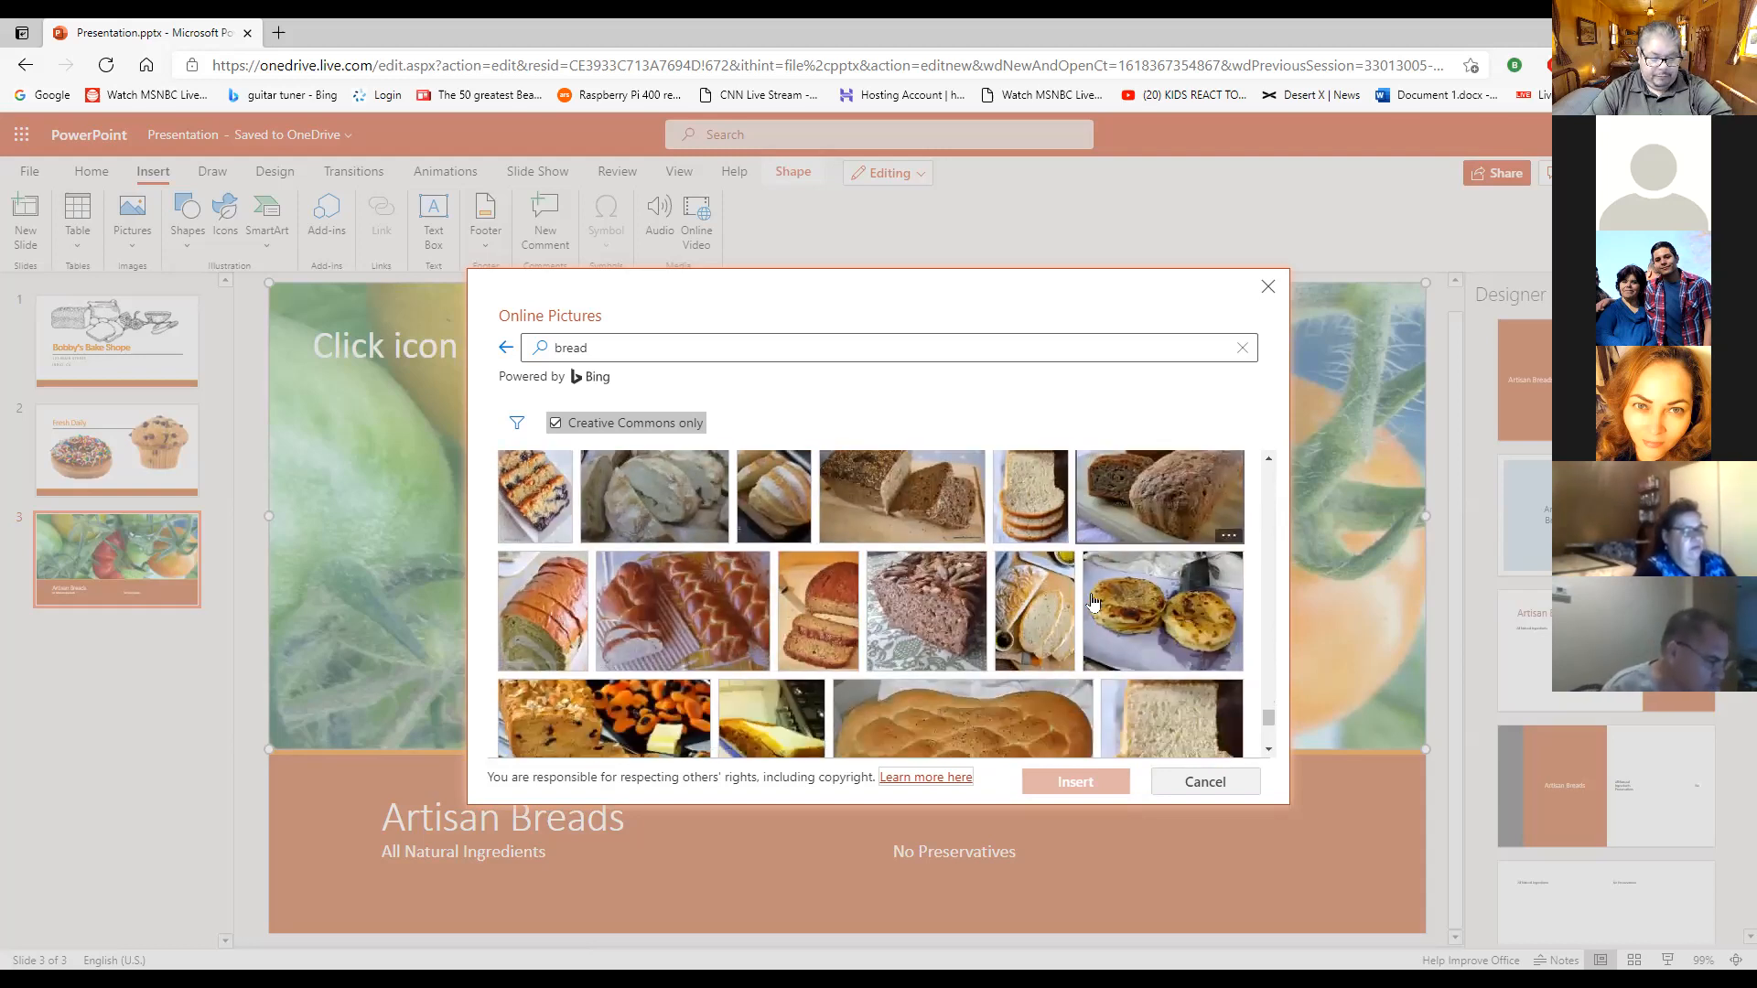
scroll(1093, 602, down, 6)
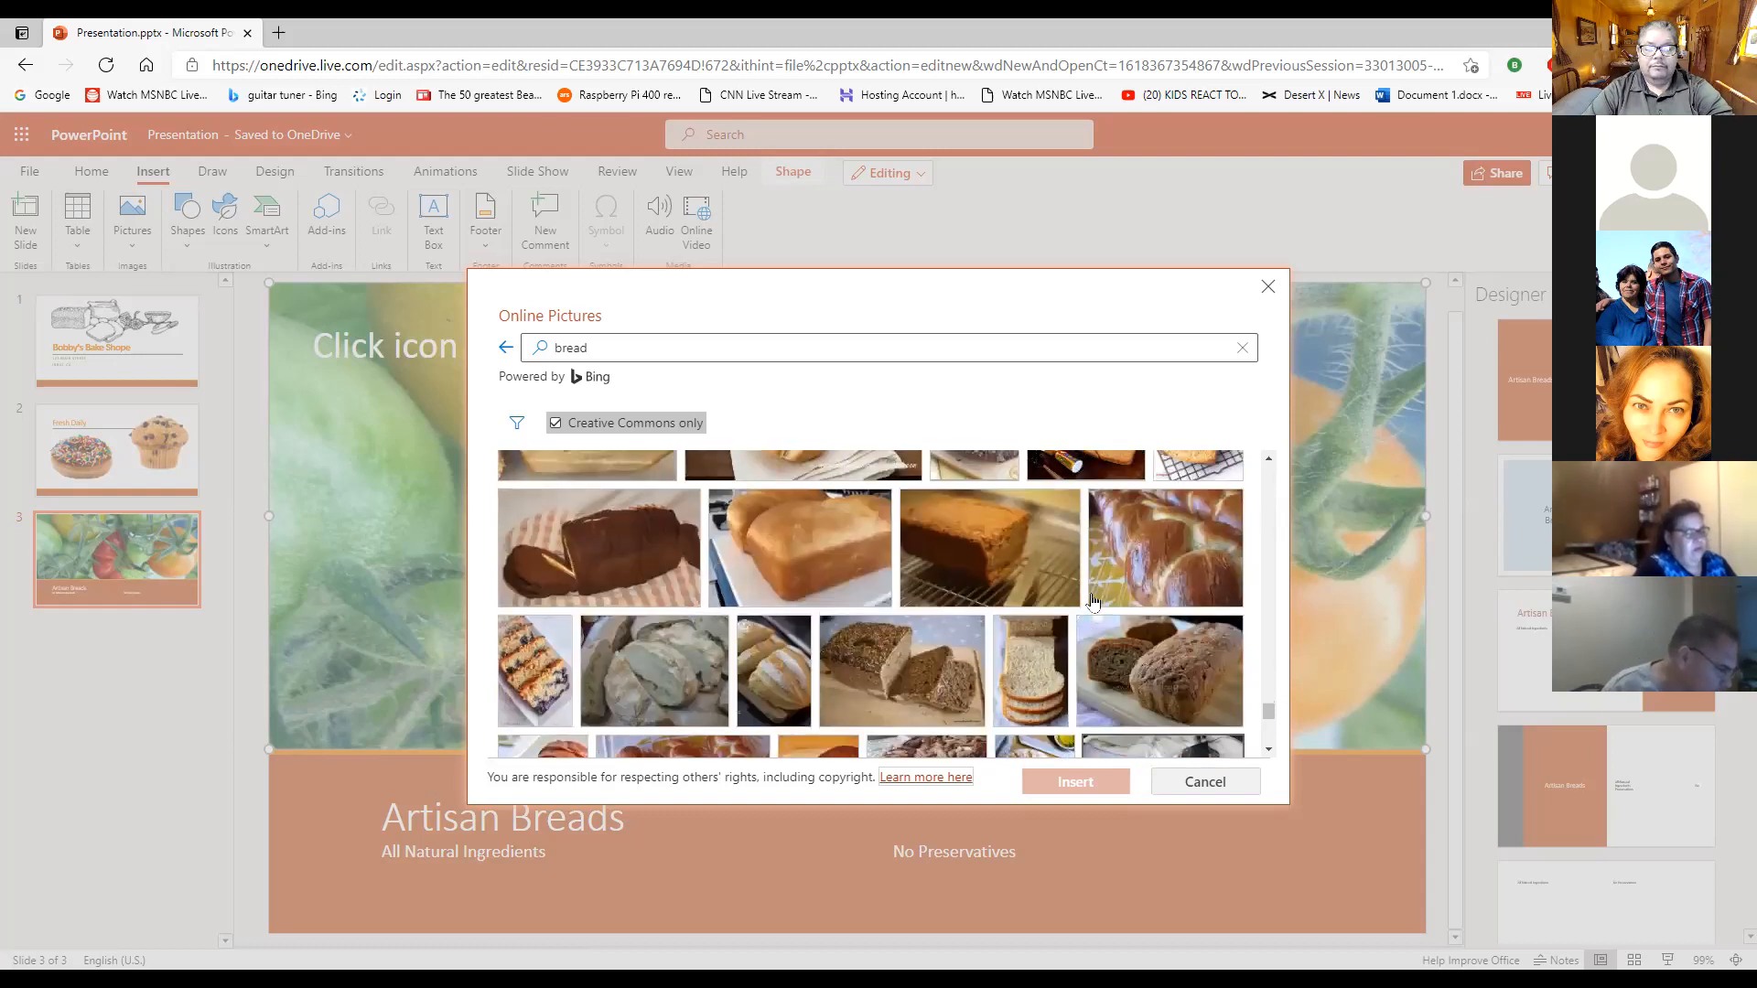
scroll(1092, 603, down, 8)
- Replace the online picture search for slide 3's placeholder with a search for "bakery"
click(603, 343)
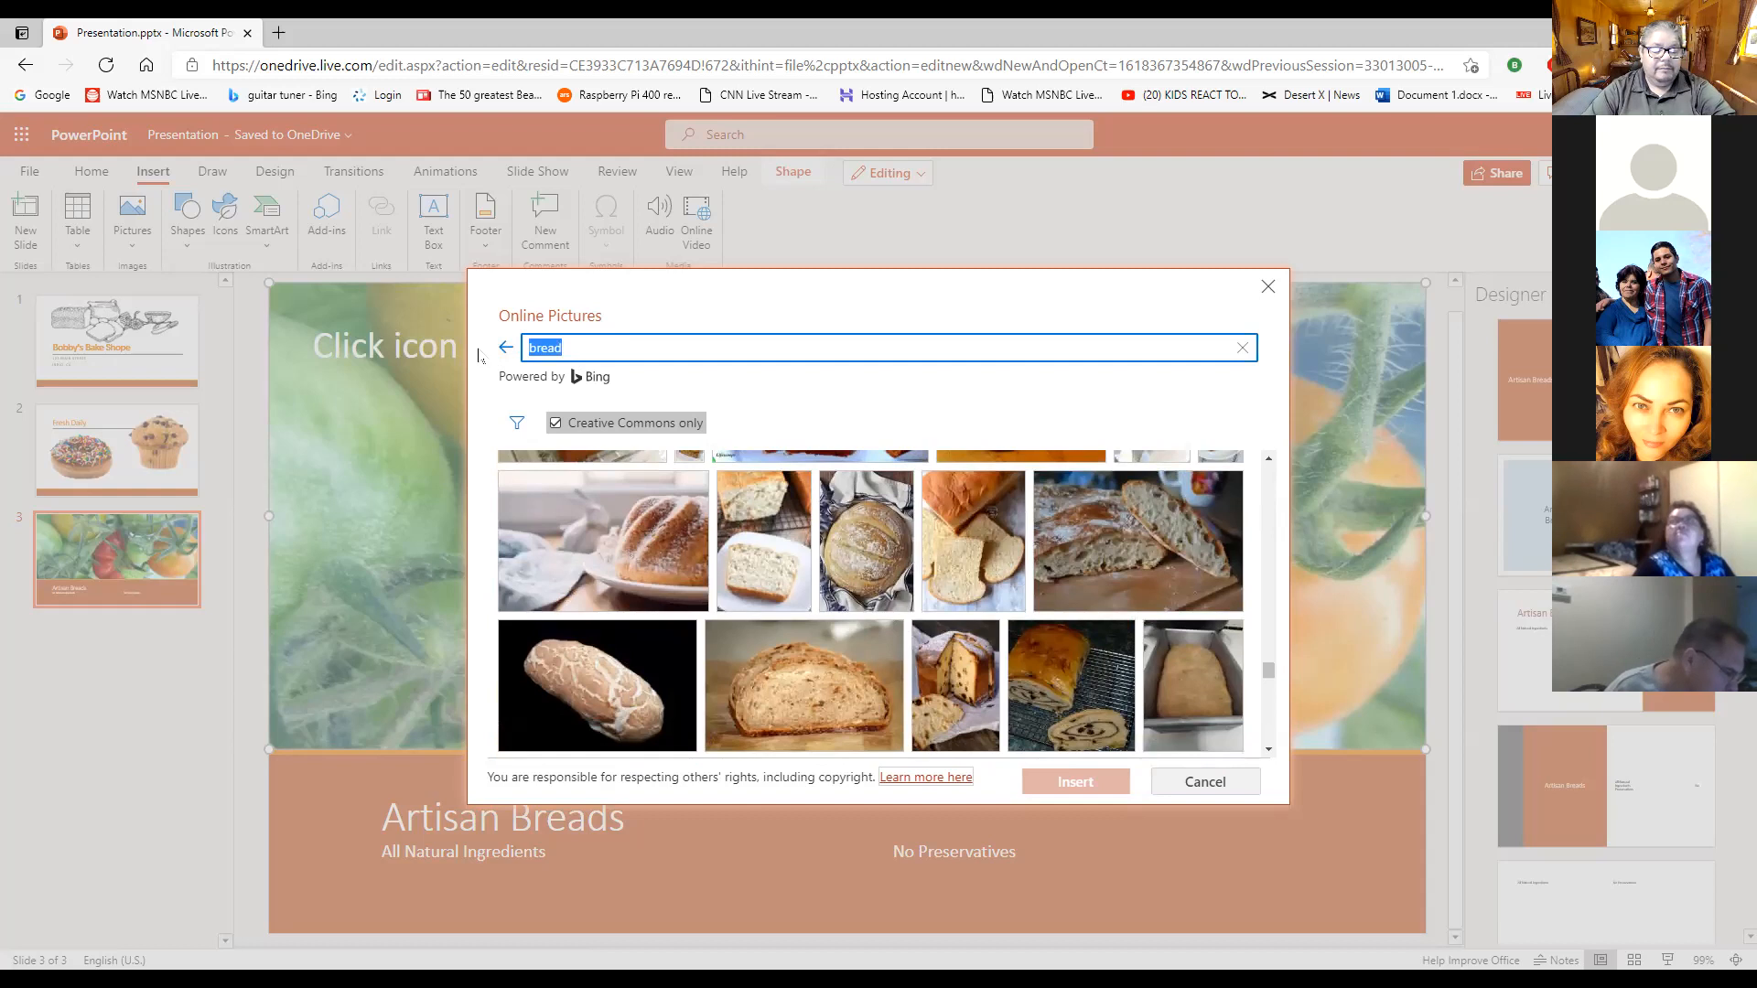
text(baker)
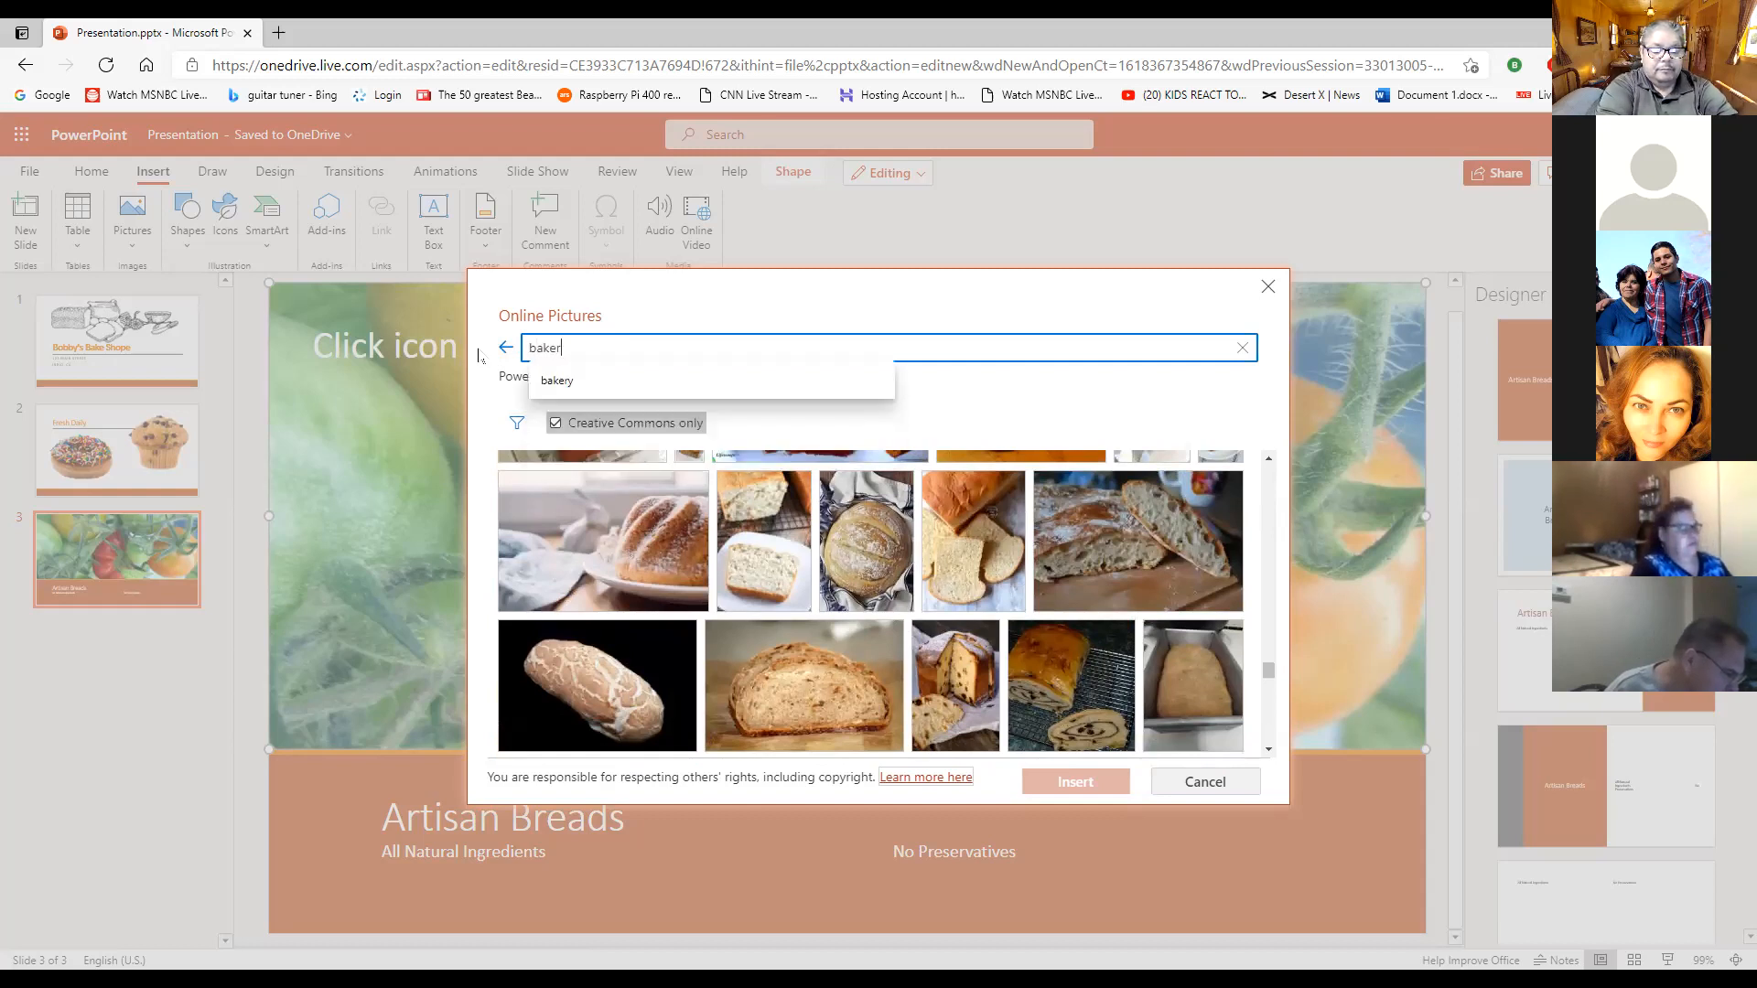
text(y)
key(Return)
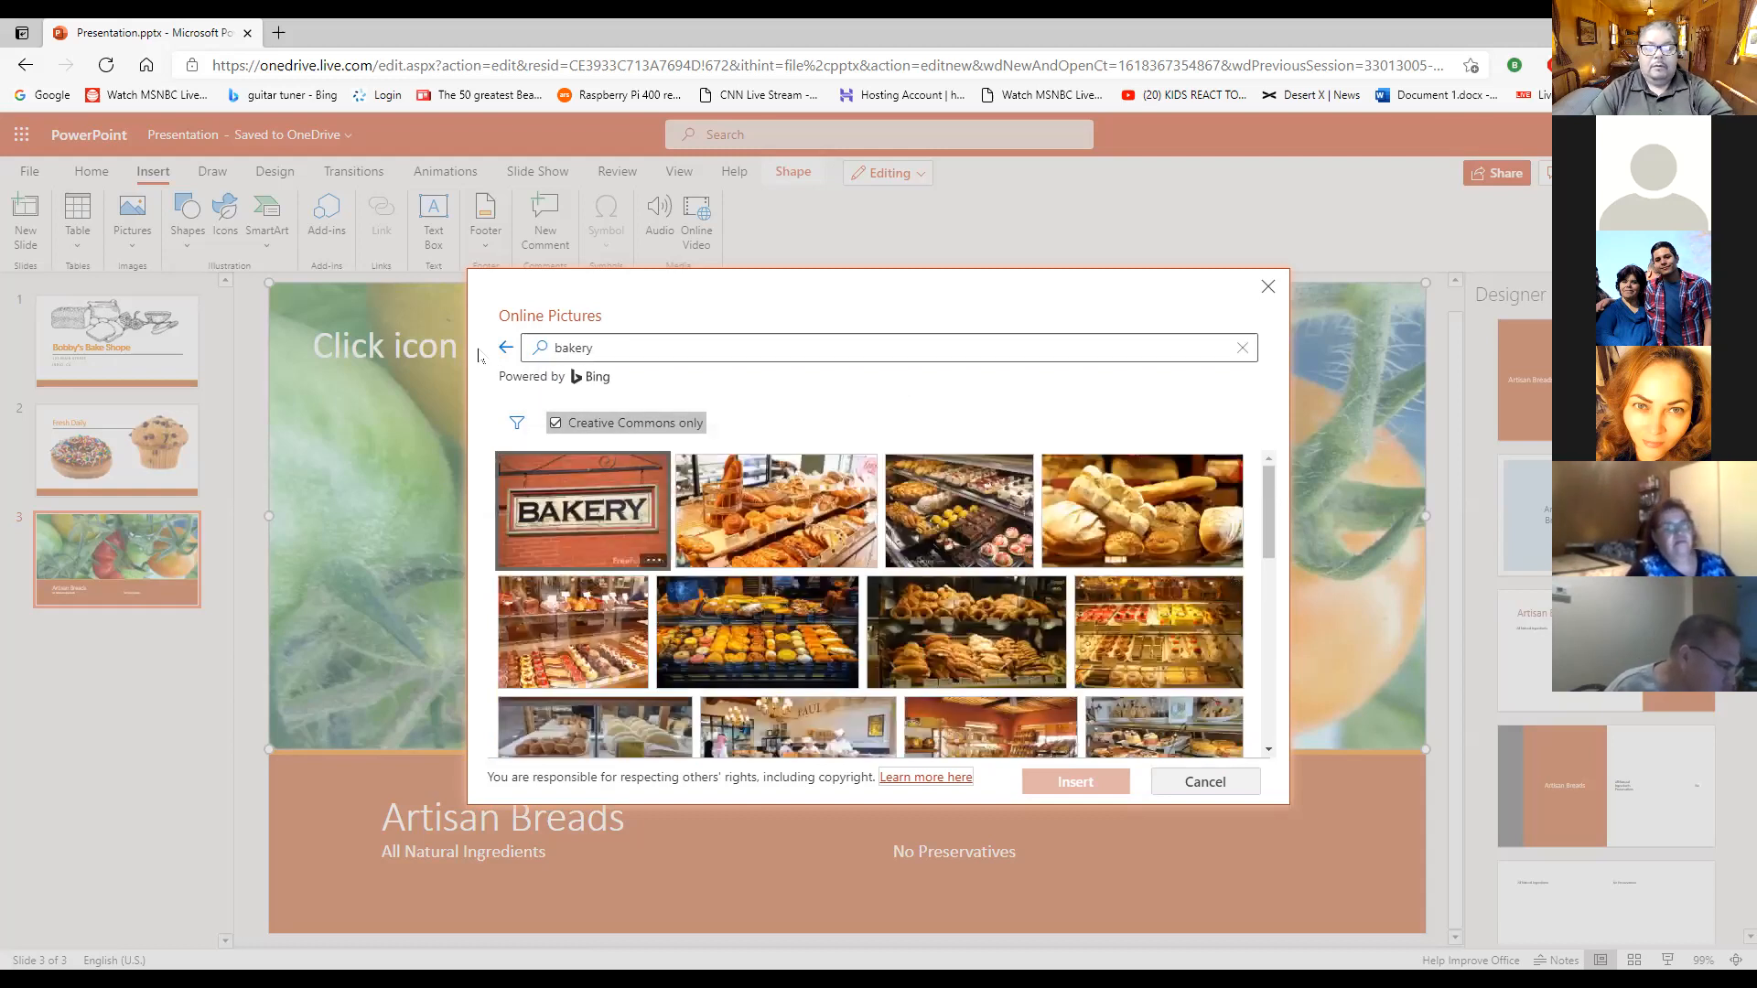
- Look through the Creative Commons bakery pictures for one that suits the "Artisan Breads" slide
scroll(968, 598, down, 2)
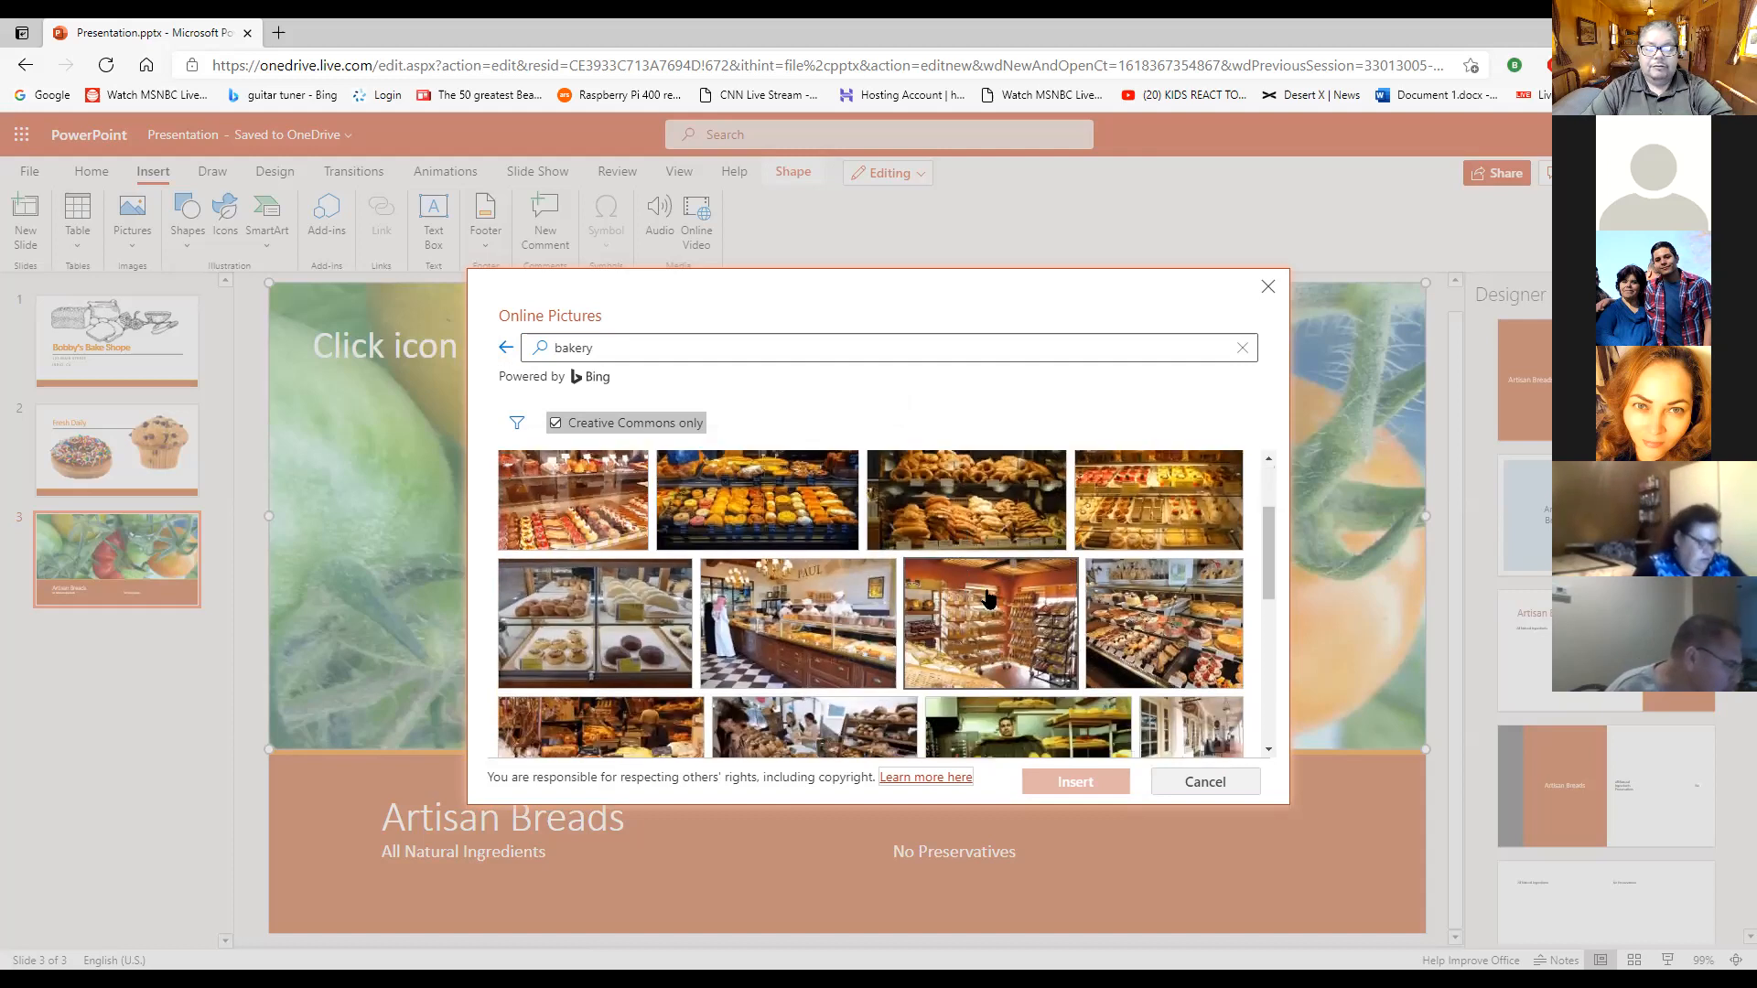
scroll(1046, 585, down, 3)
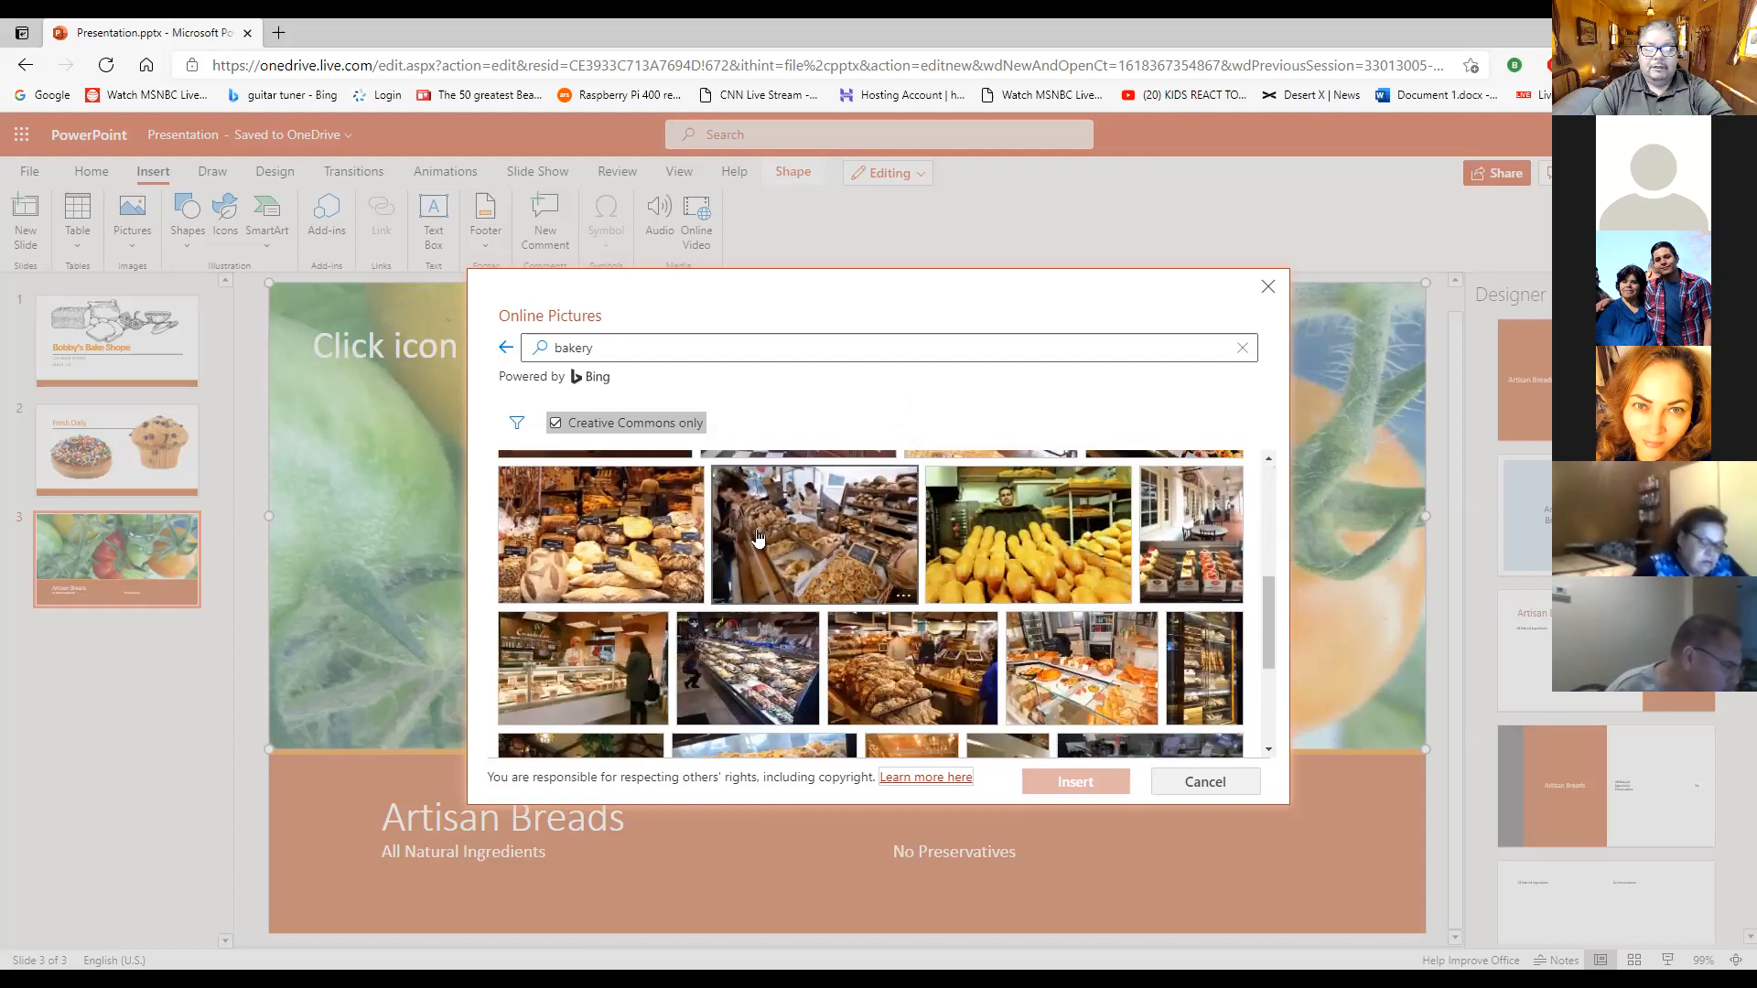
scroll(988, 563, down, 2)
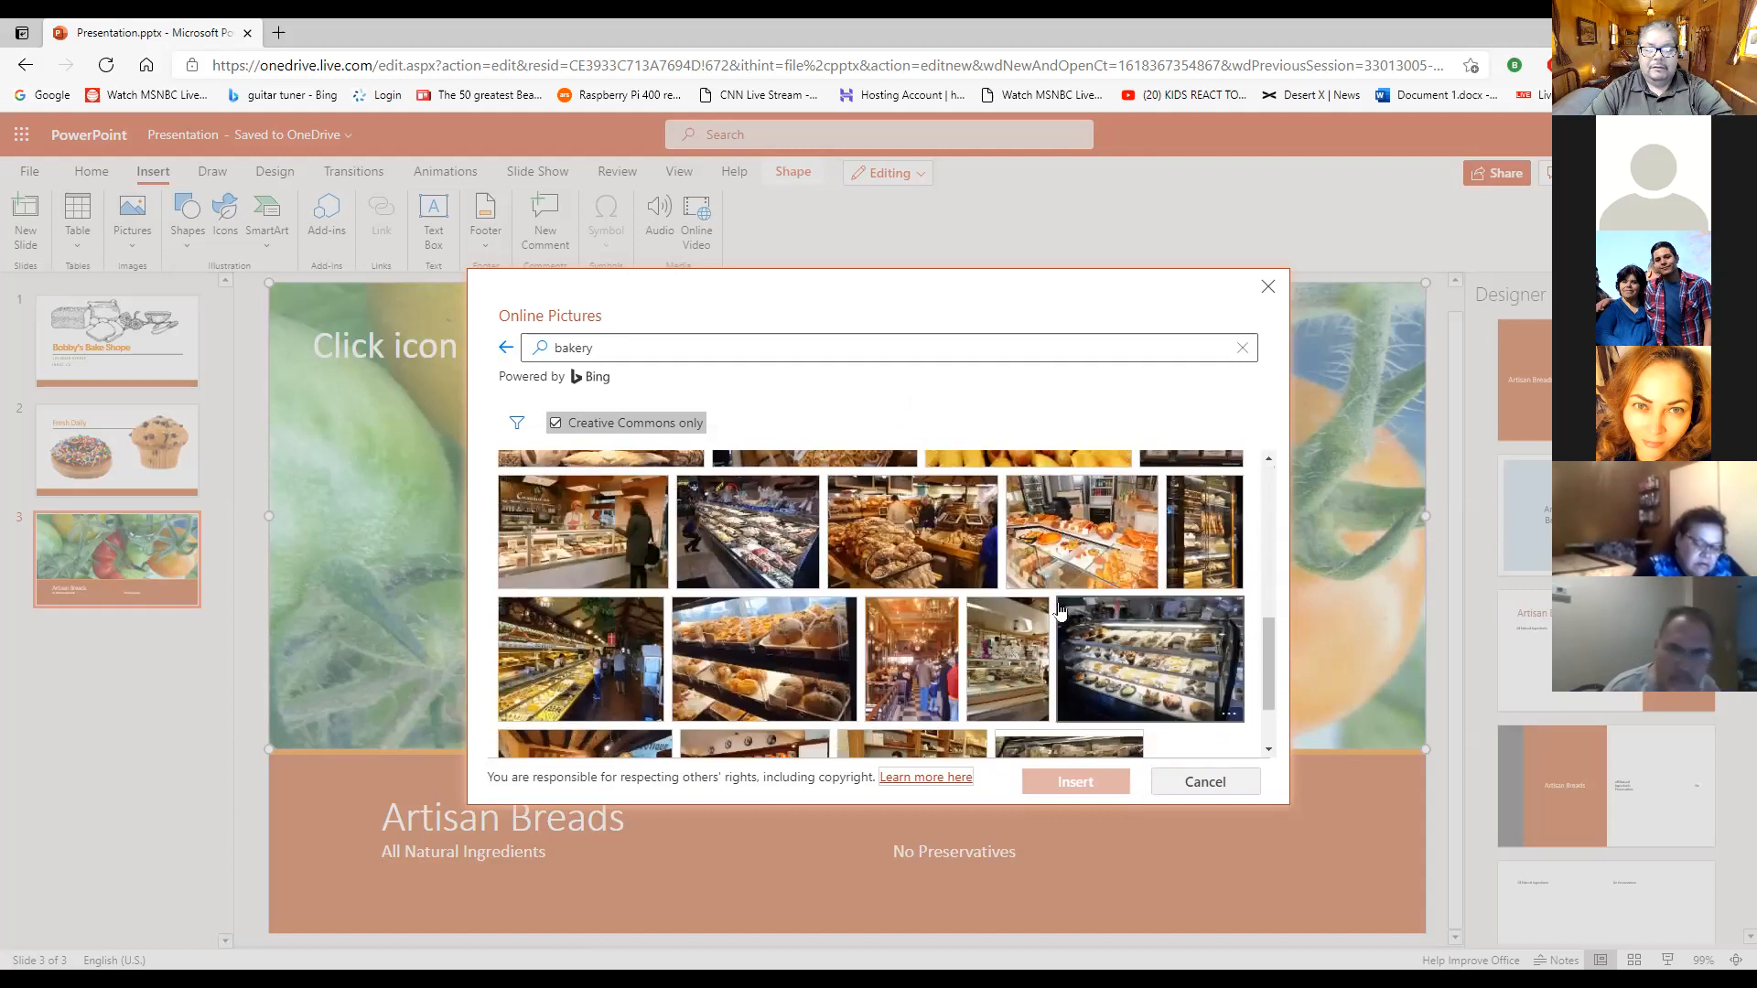
scroll(993, 586, down, 3)
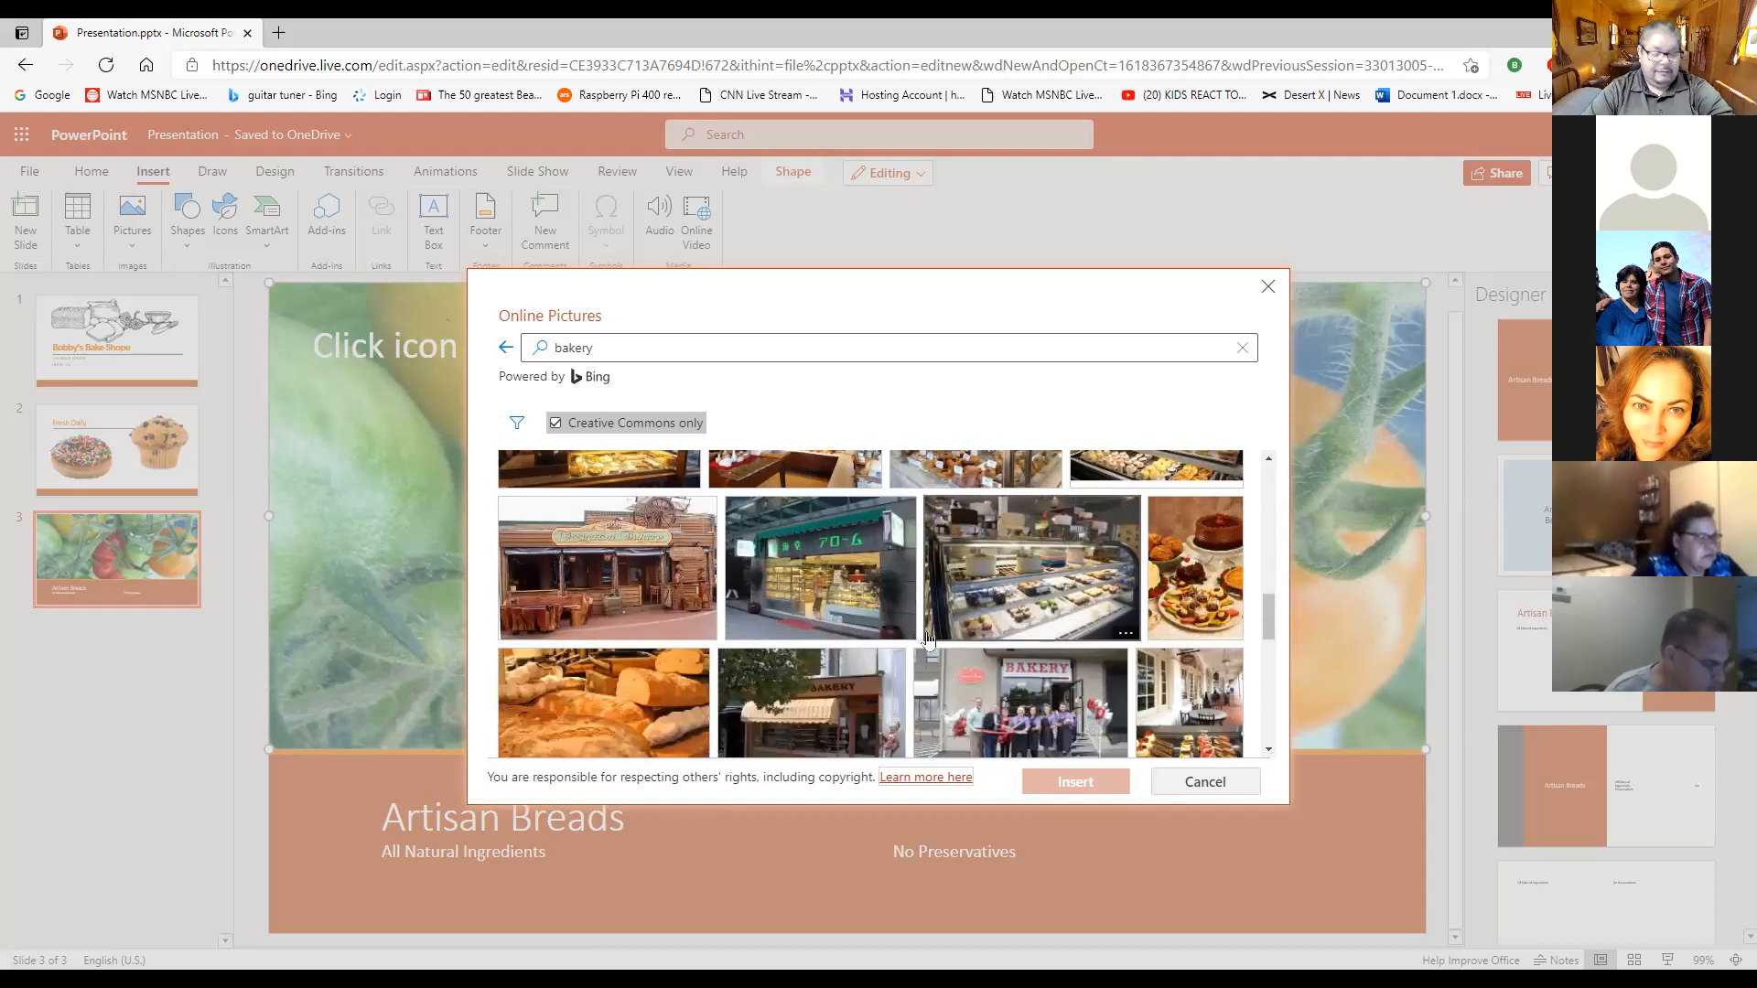
scroll(1002, 629, down, 1)
scroll(1028, 635, down, 2)
scroll(1029, 632, down, 2)
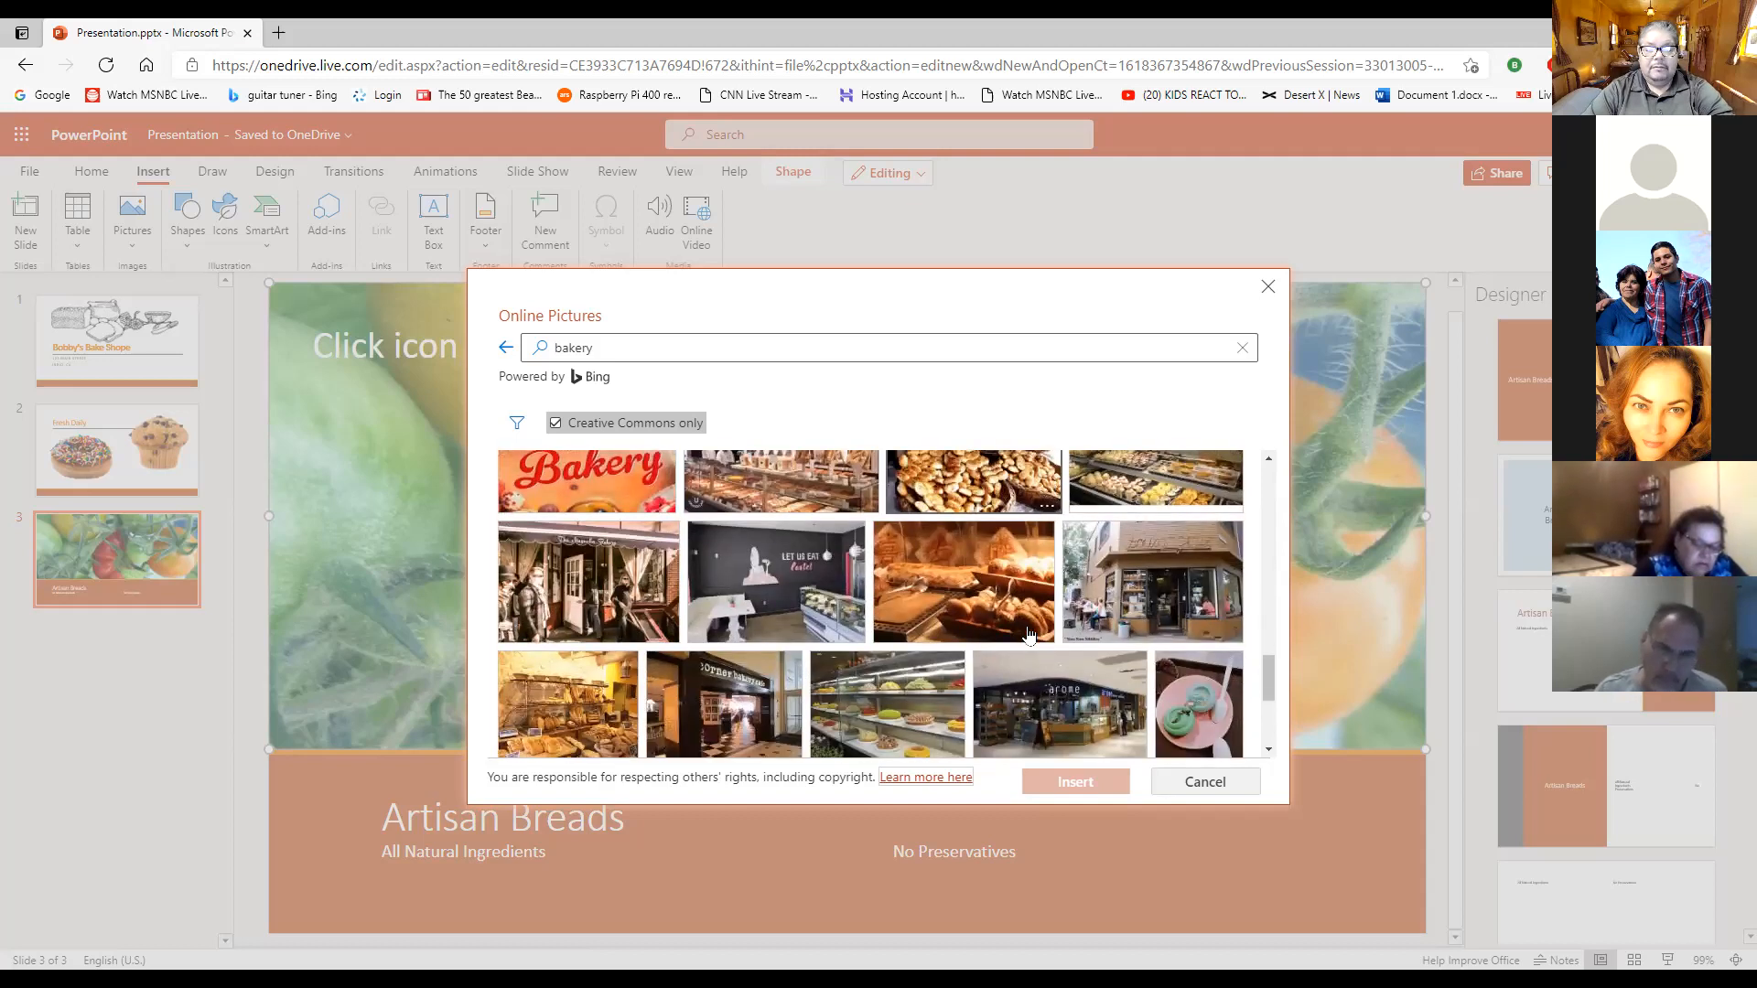
scroll(1027, 635, down, 3)
scroll(1025, 638, down, 6)
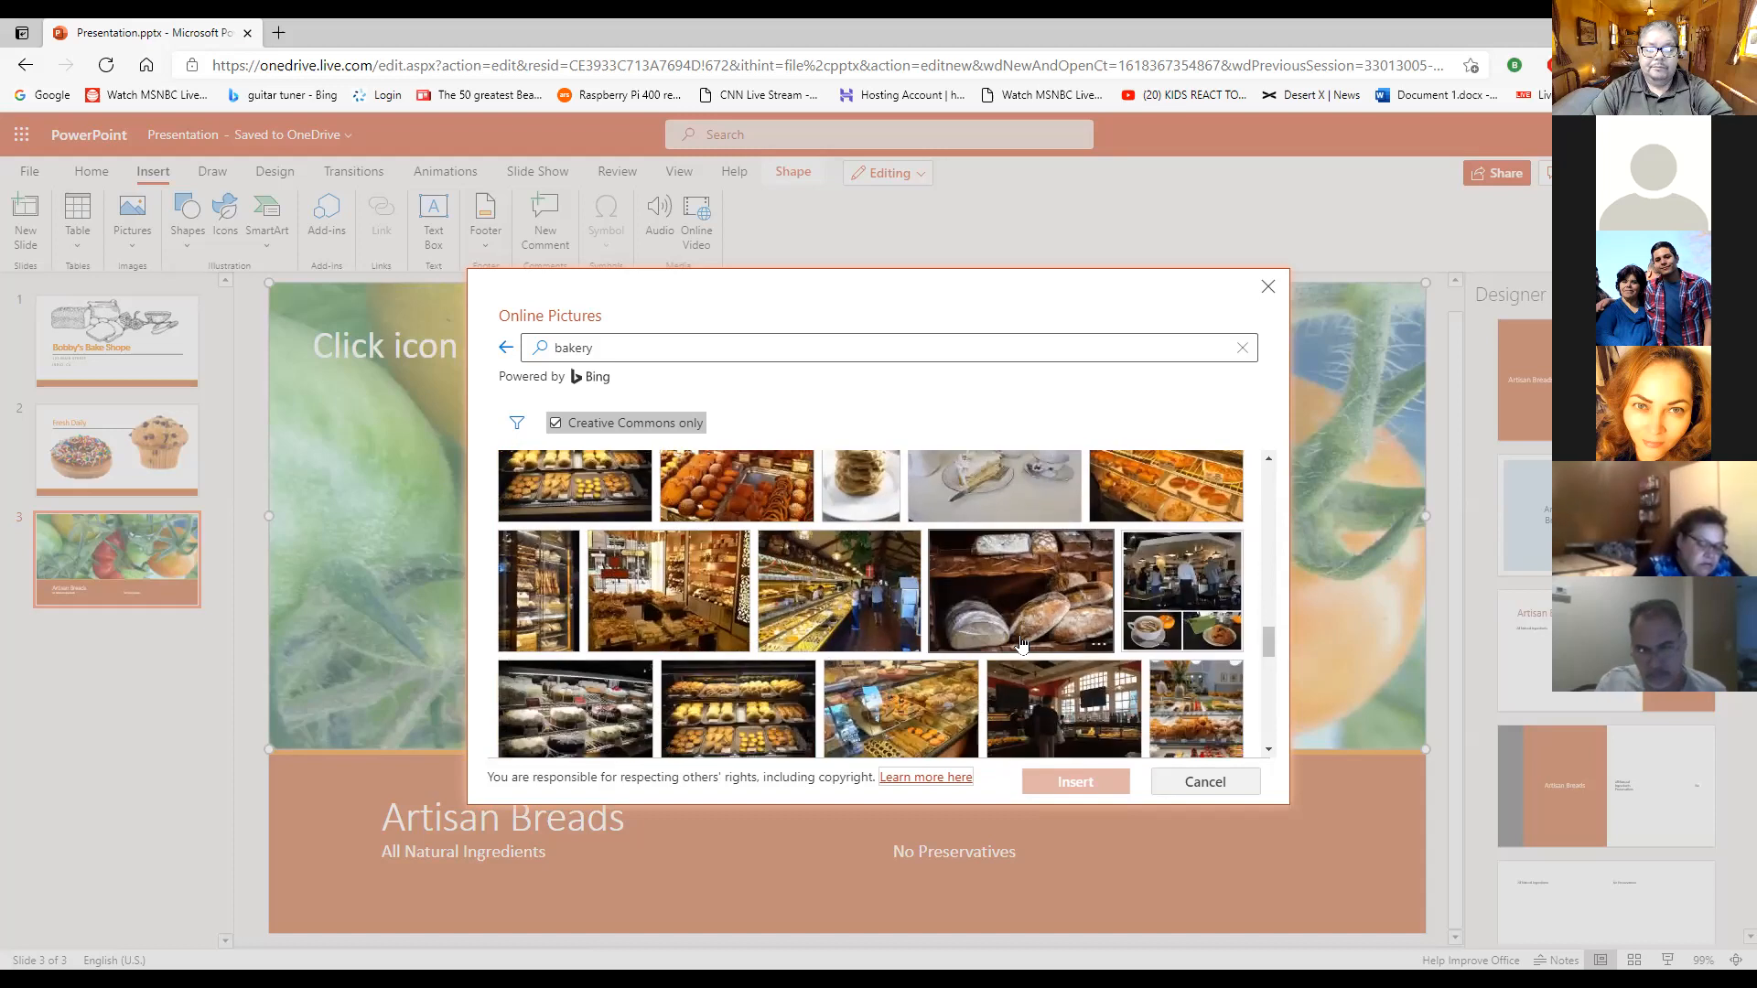
scroll(1022, 643, down, 8)
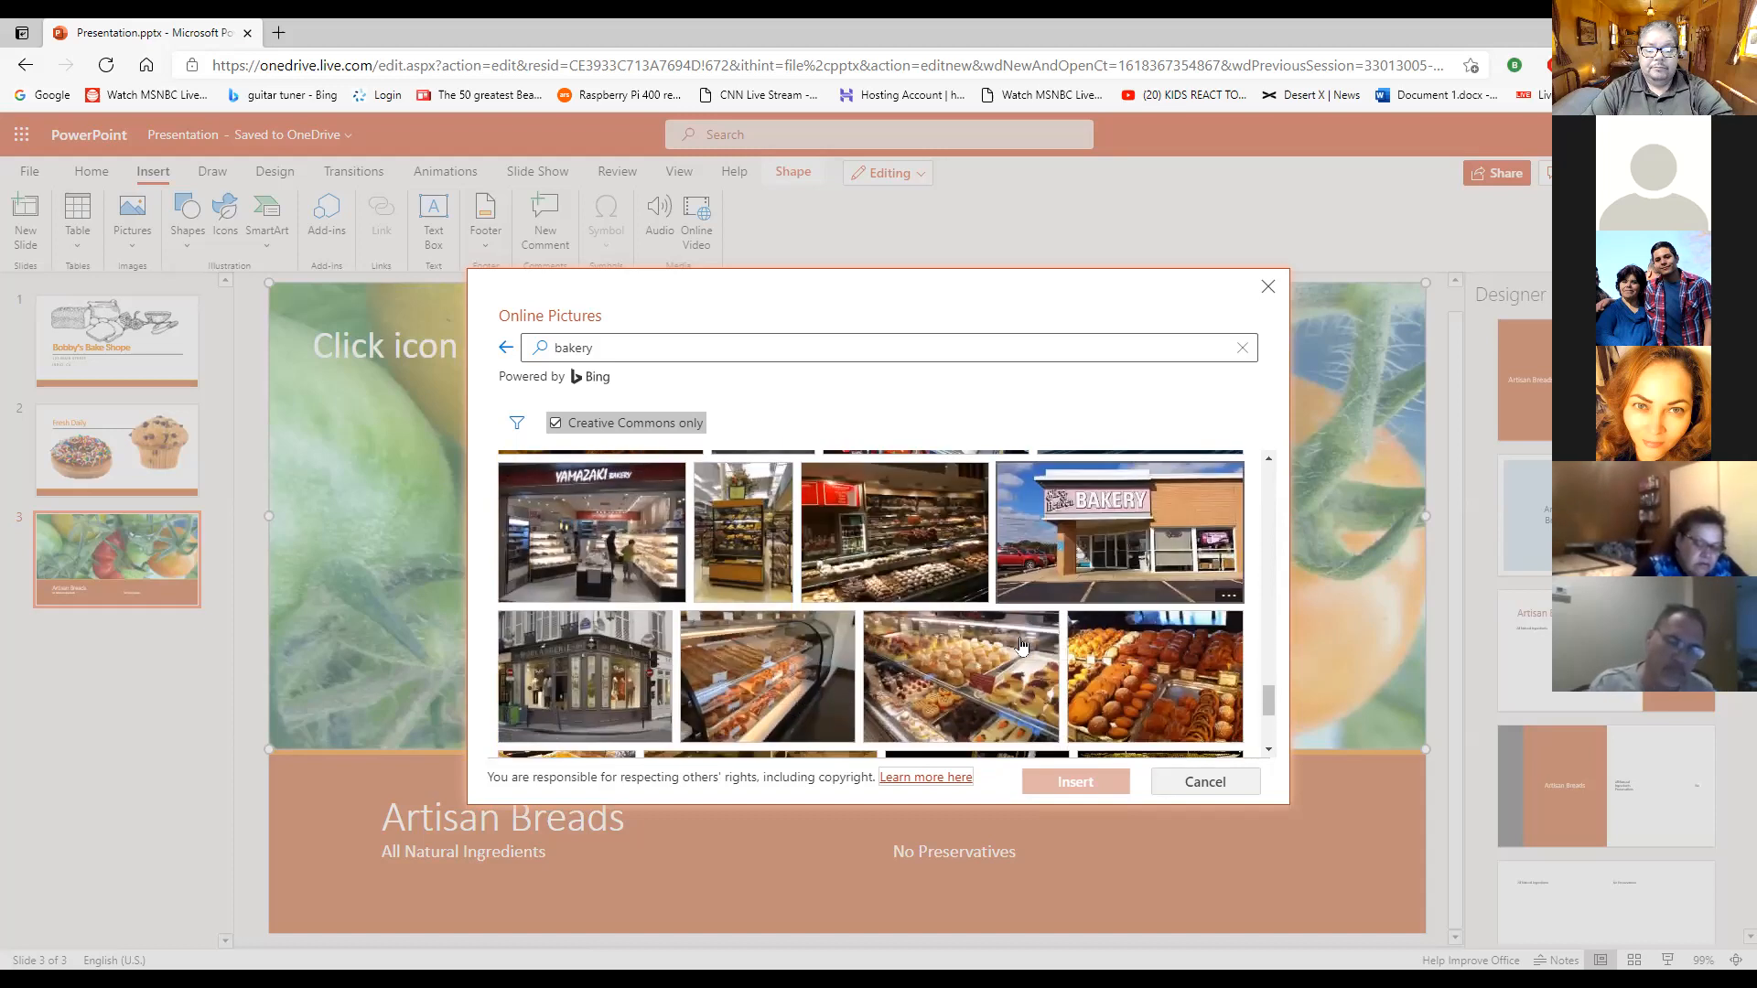
scroll(1020, 643, down, 2)
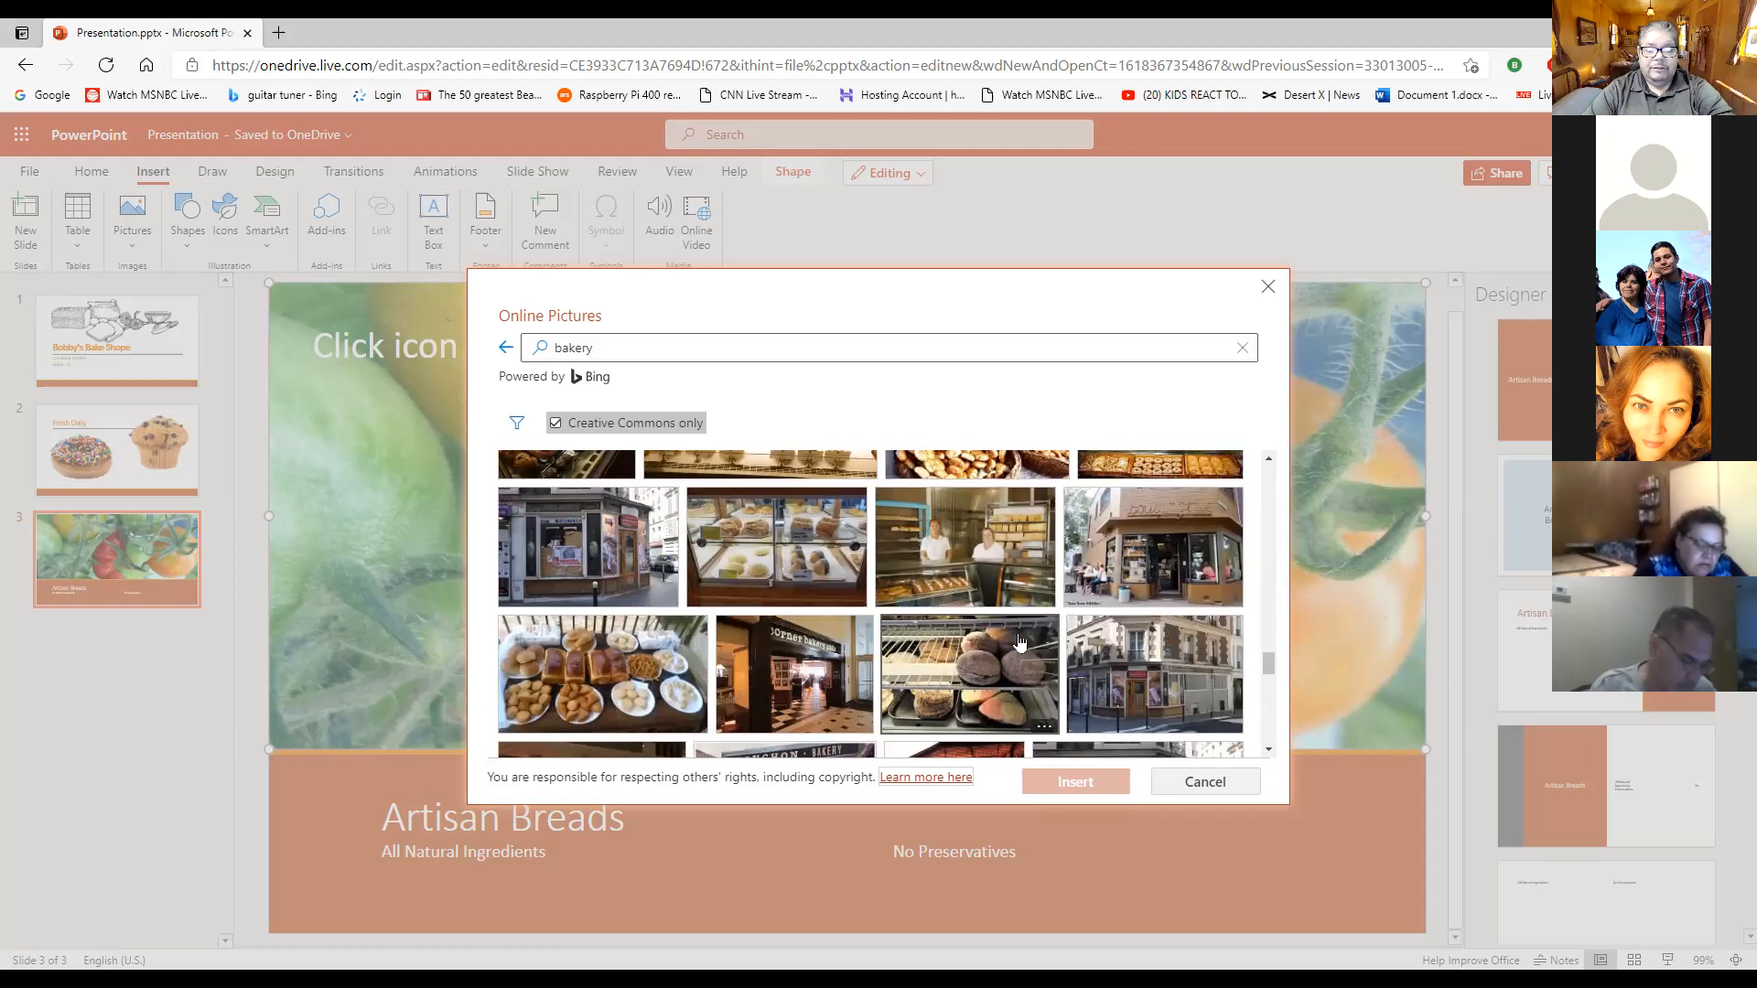
scroll(1021, 644, down, 6)
scroll(1020, 643, down, 6)
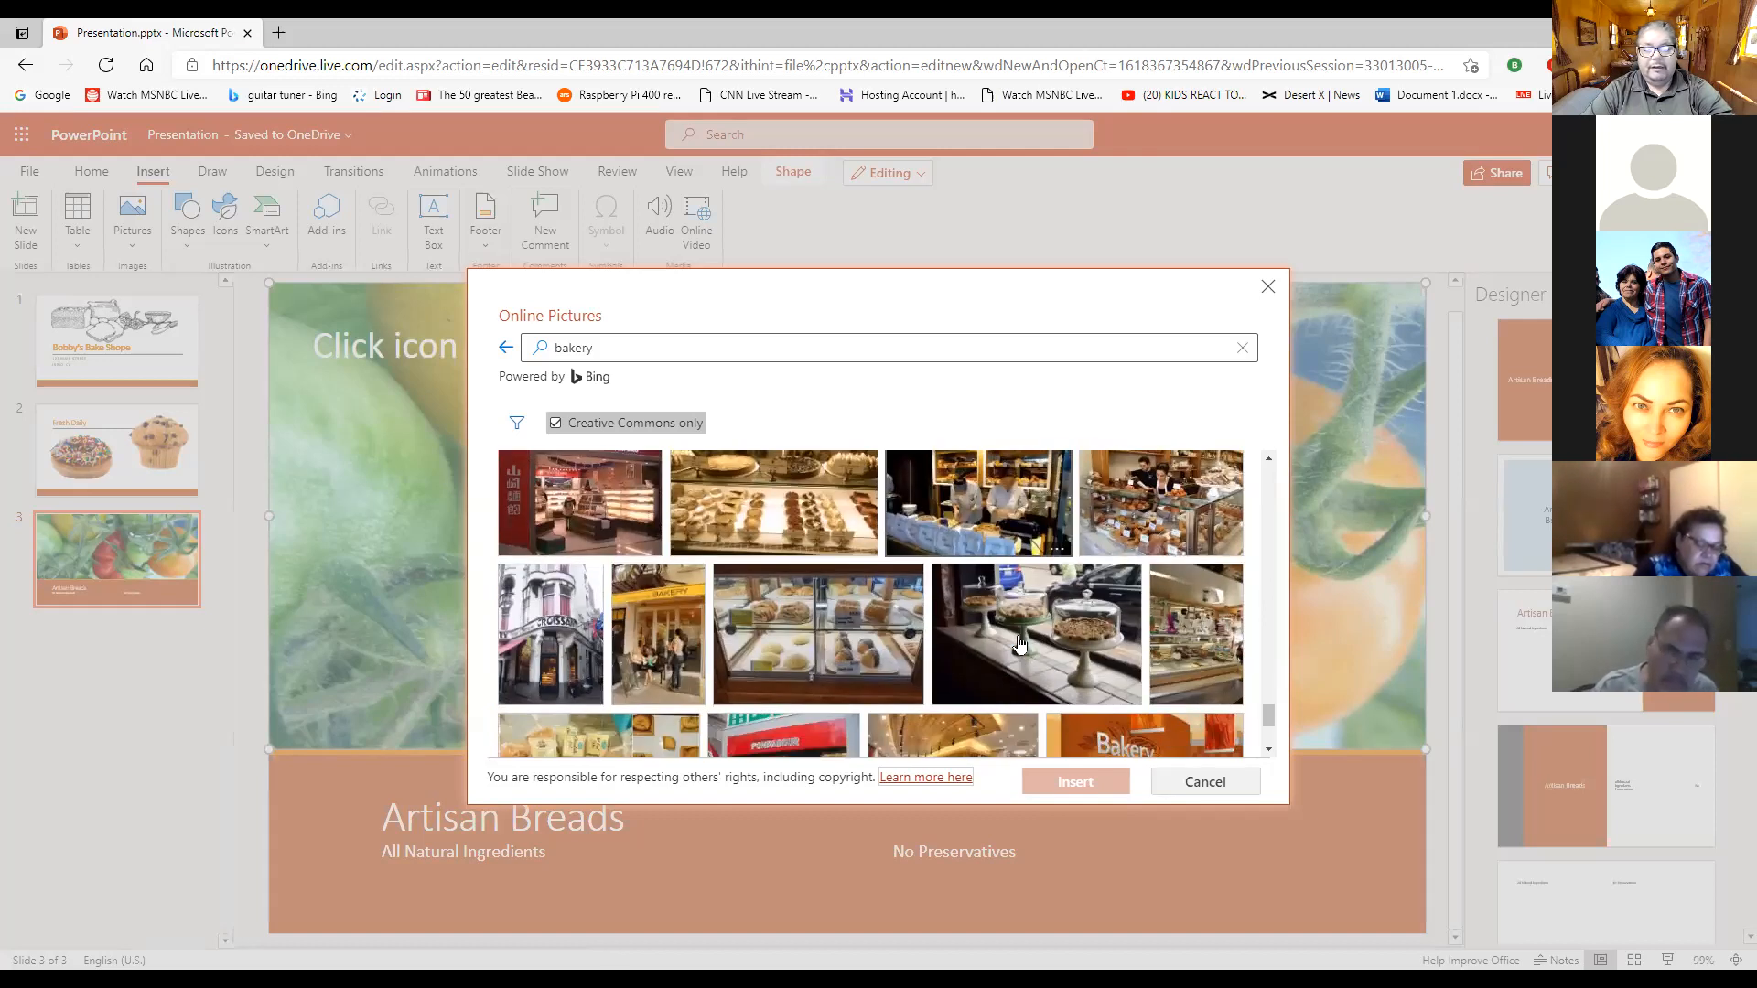
scroll(1020, 644, down, 5)
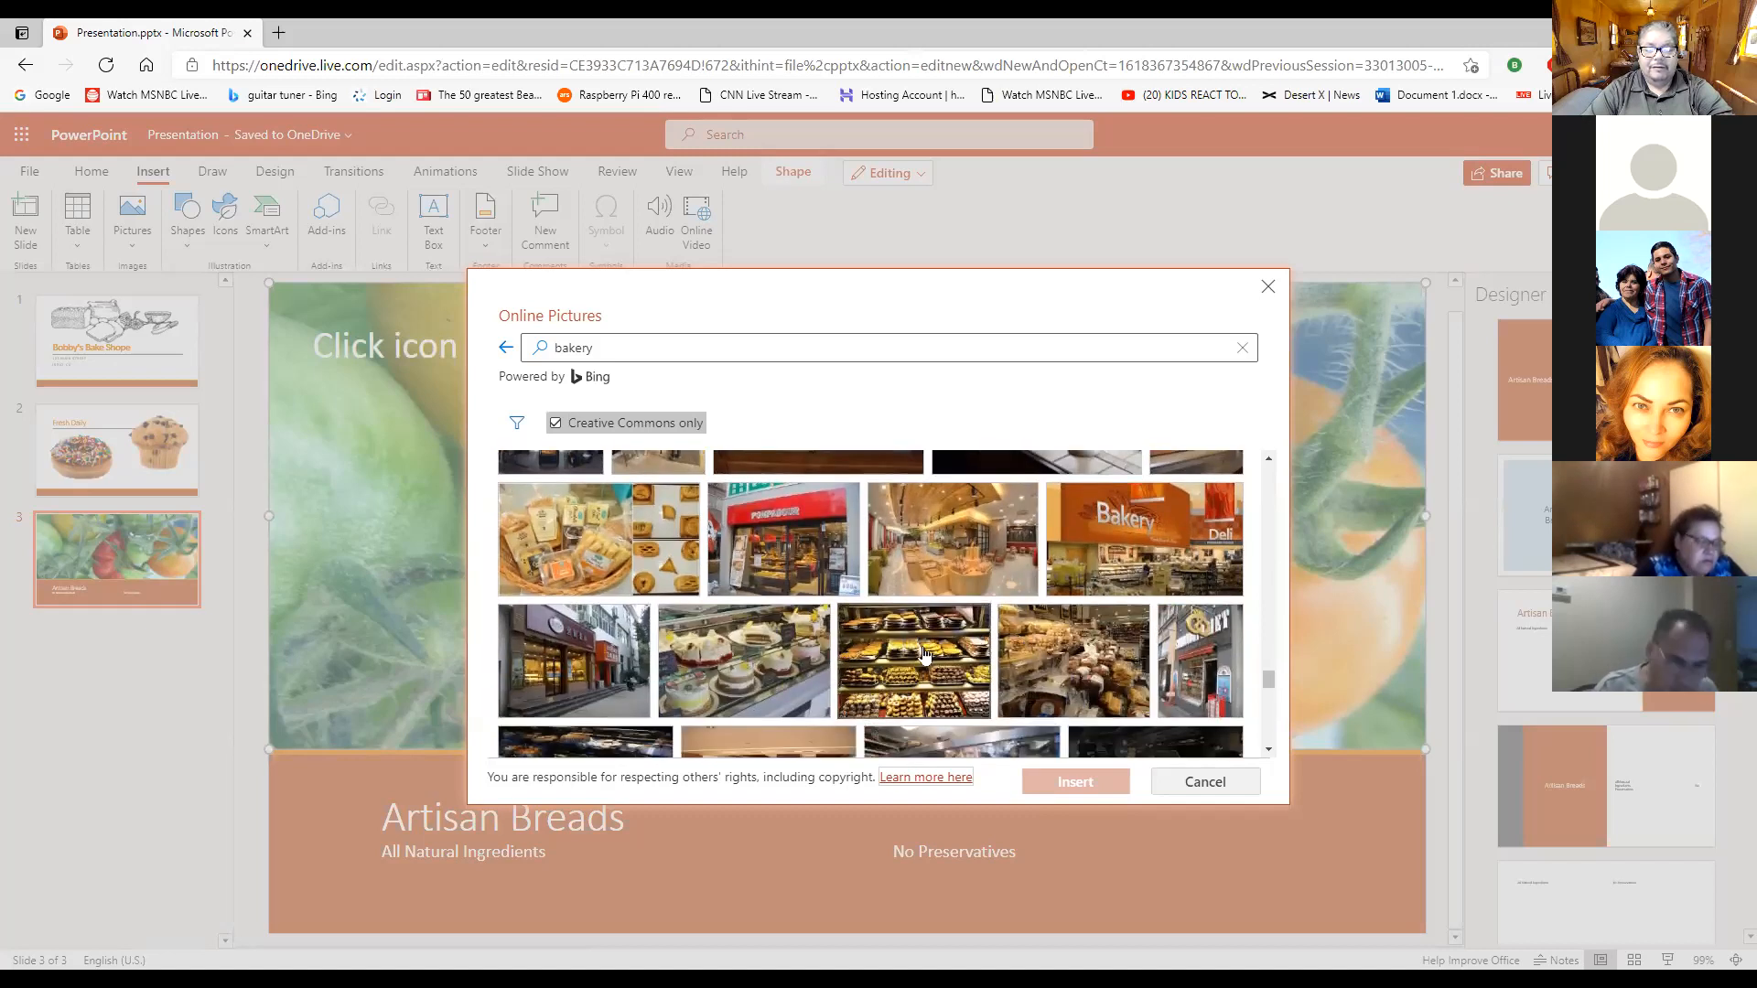
scroll(988, 638, up, 3)
scroll(989, 638, up, 5)
scroll(988, 638, up, 2)
scroll(1023, 633, up, 3)
scroll(1012, 632, down, 2)
scroll(1011, 632, up, 4)
scroll(970, 636, down, 2)
scroll(934, 640, up, 2)
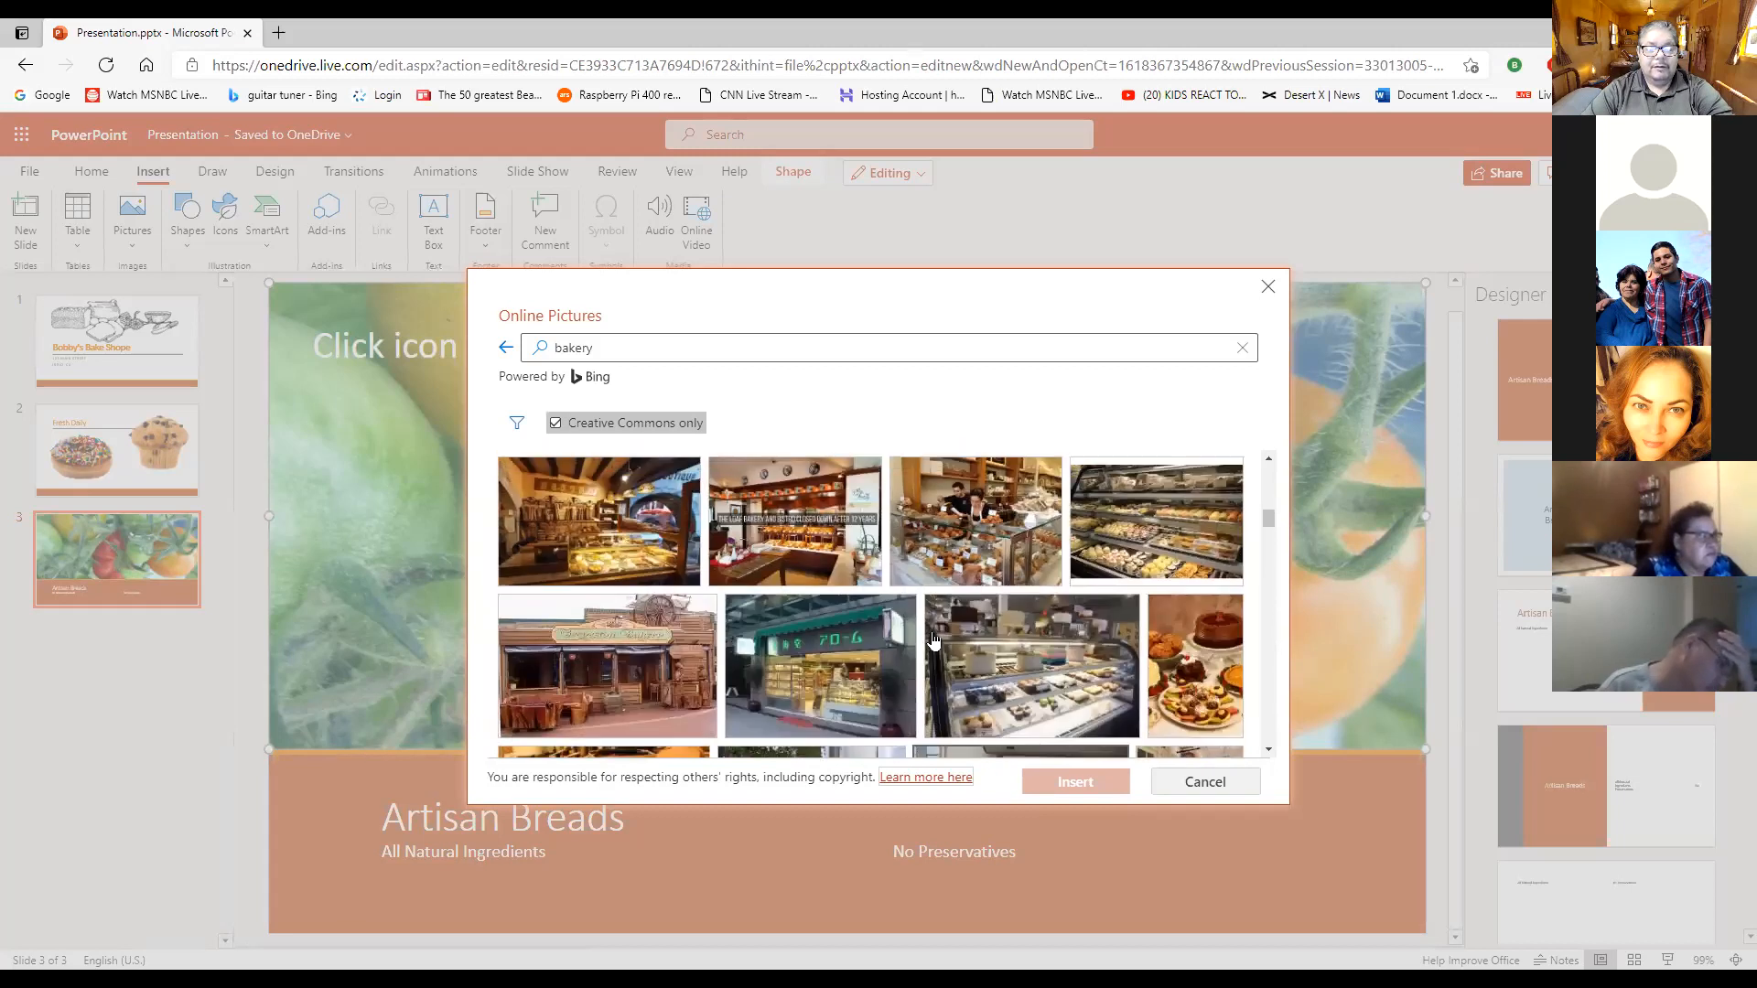
scroll(934, 640, up, 3)
scroll(933, 640, up, 1)
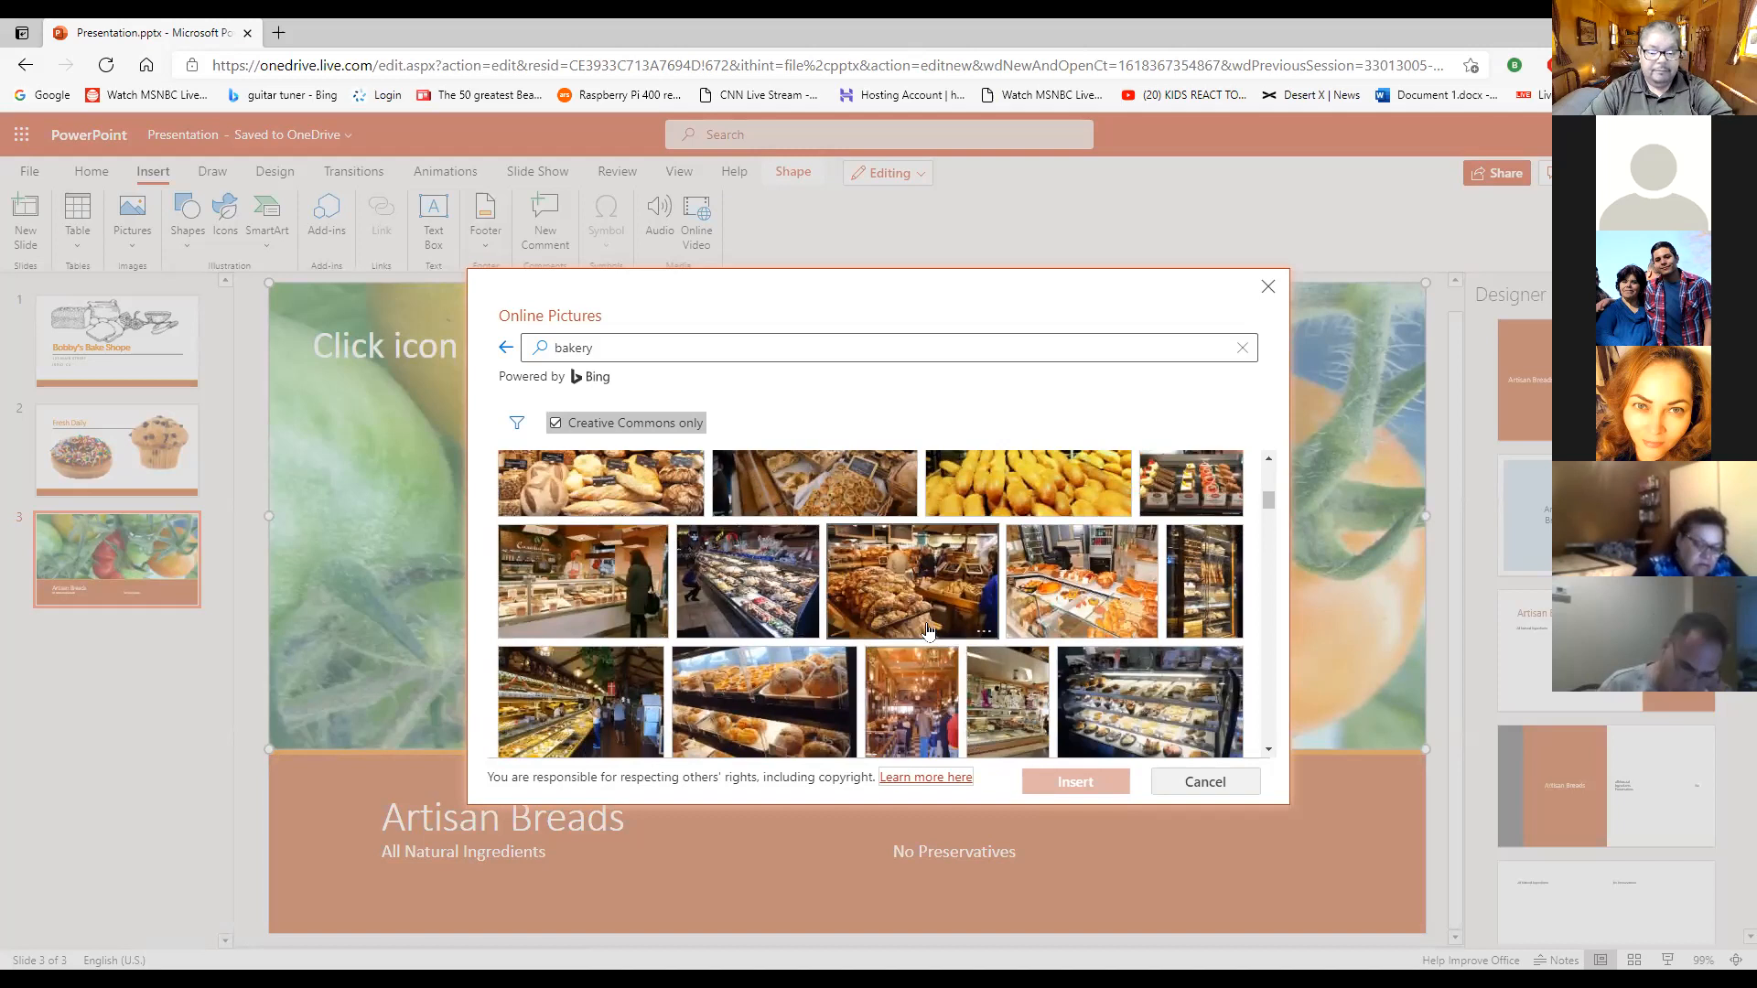
scroll(924, 630, up, 2)
scroll(917, 630, up, 4)
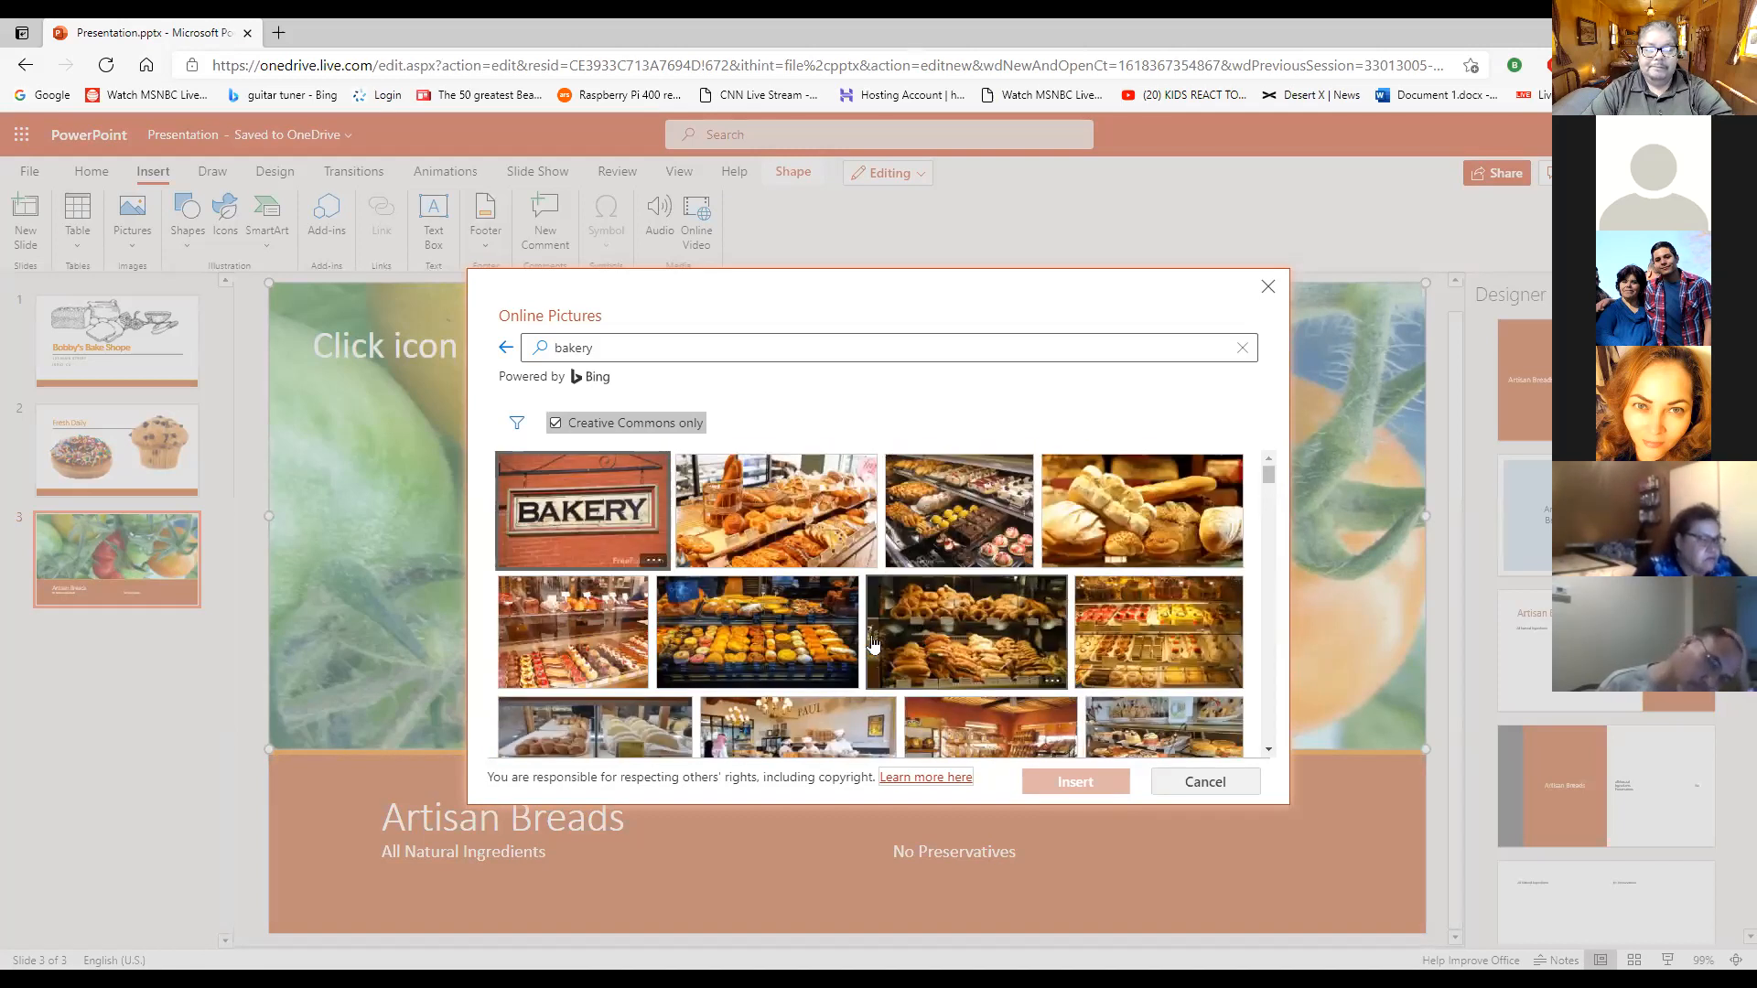
- Insert the photo of the bakery display with the tall basket of baguettes into slide 3's picture placeholder
click(805, 527)
click(1072, 784)
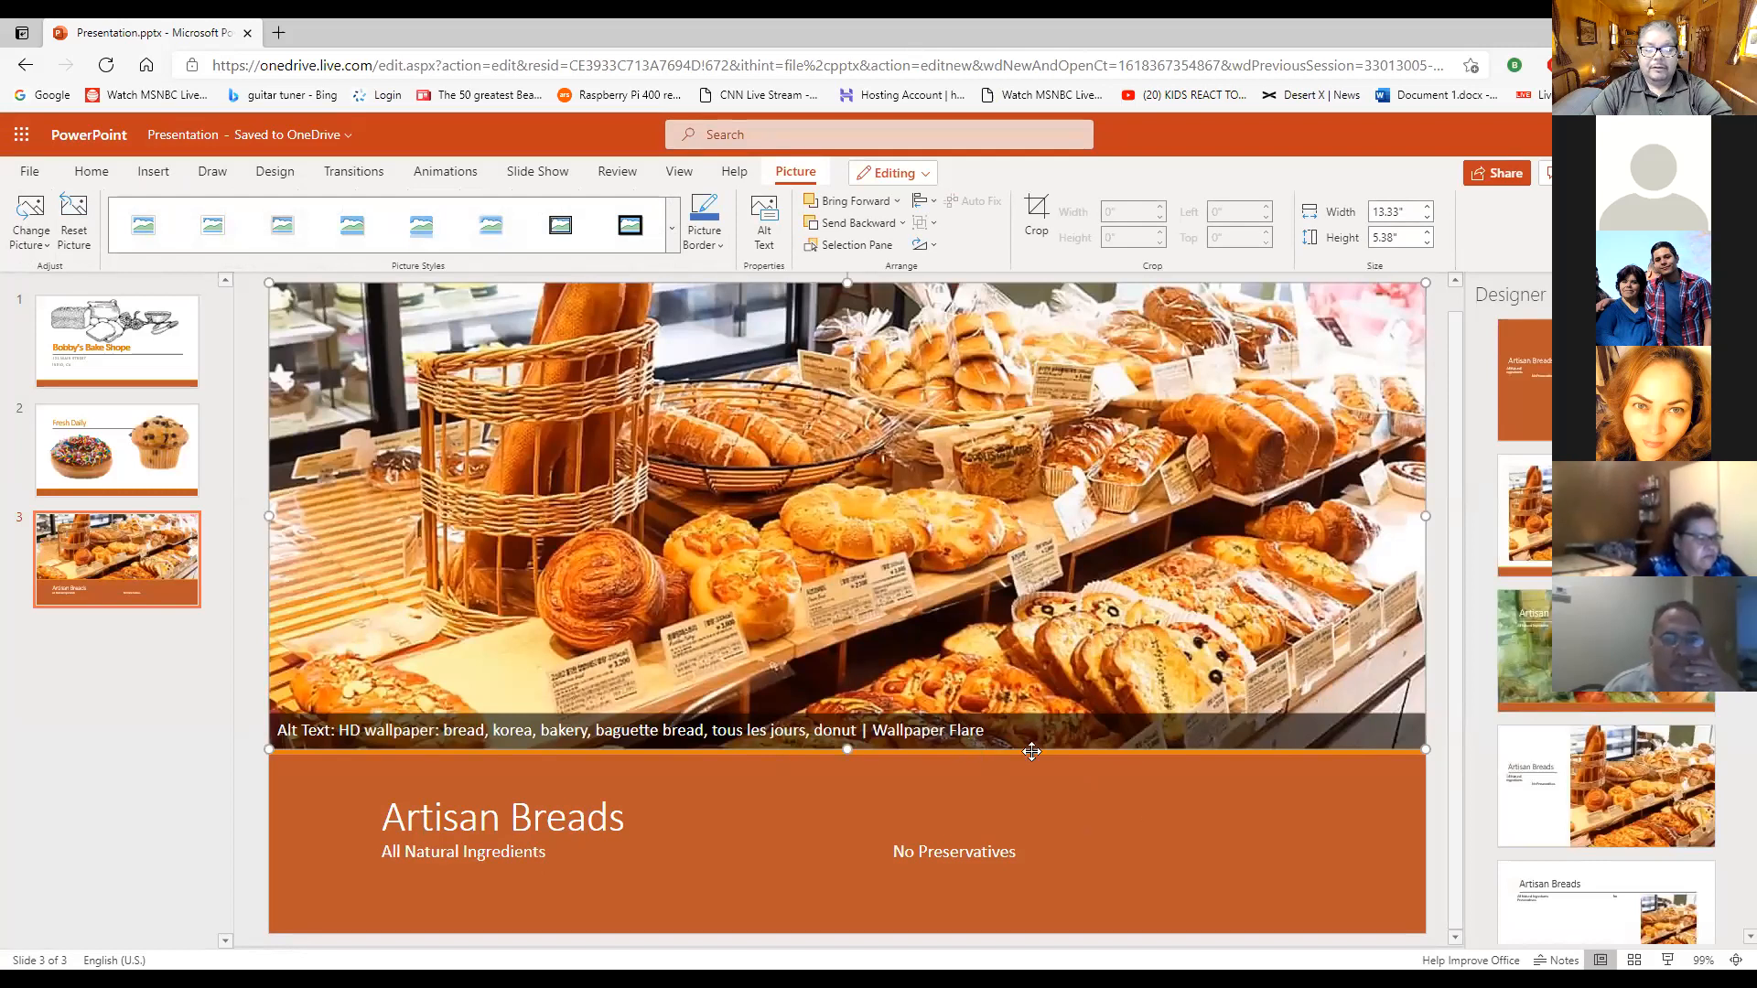
click(1116, 805)
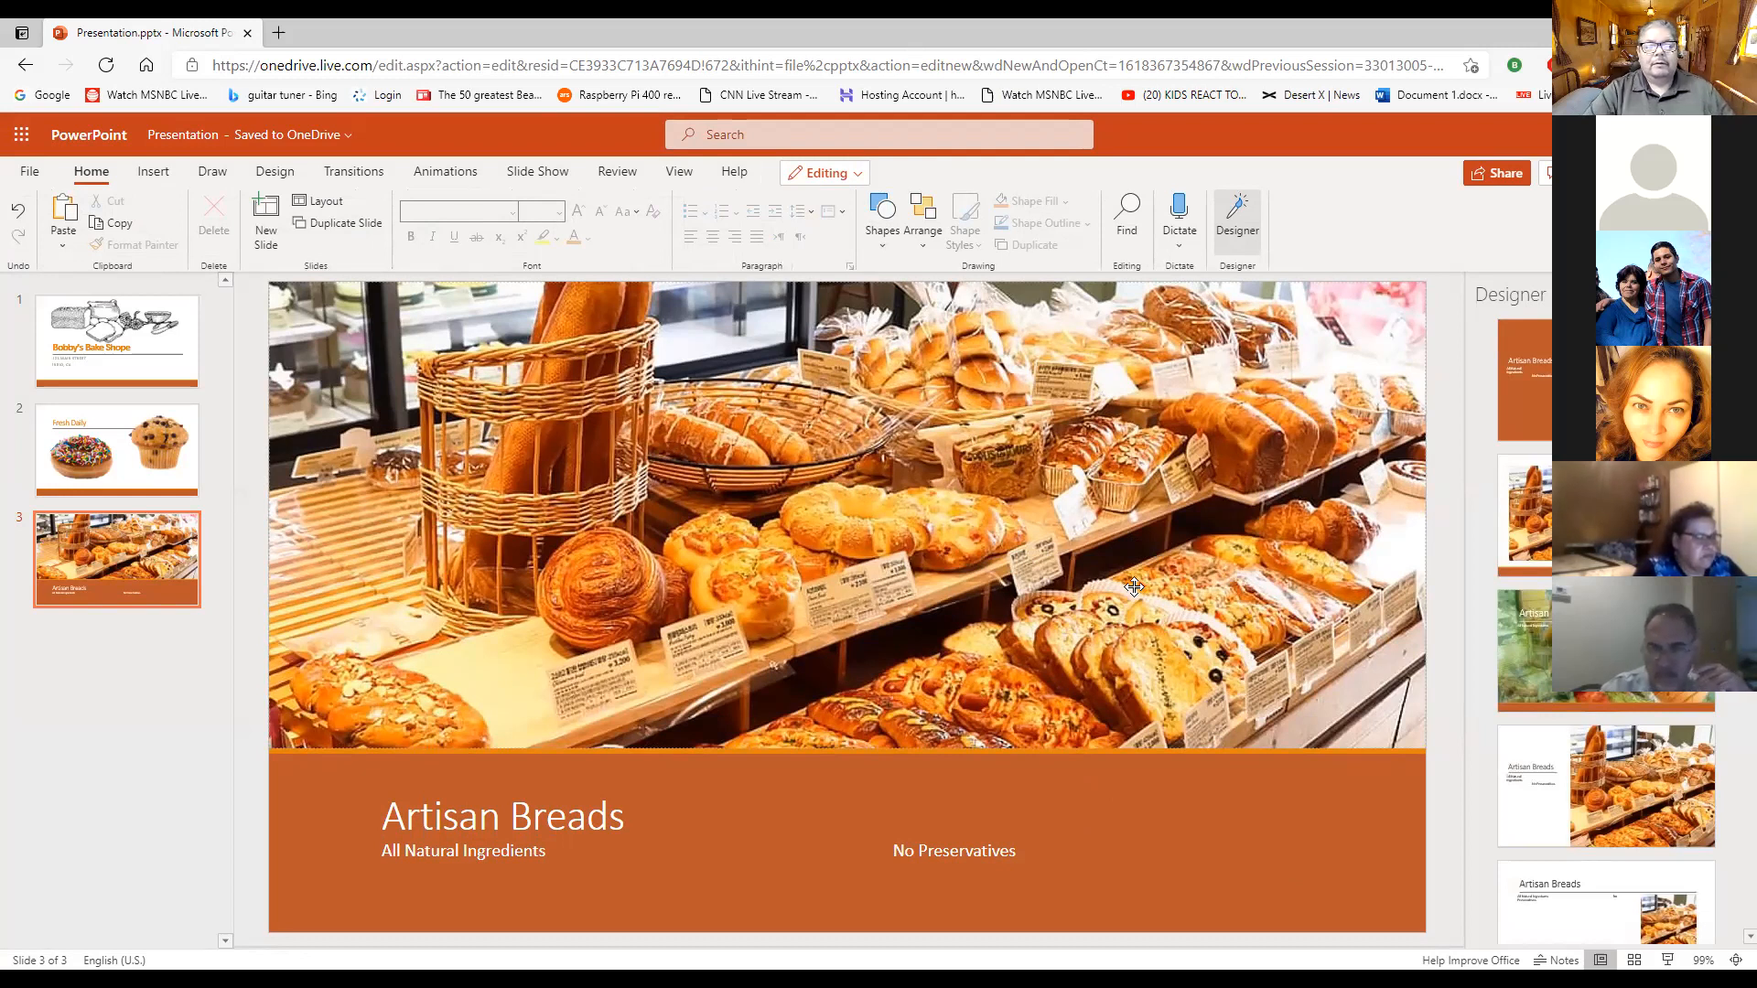
- Undo back to the floured loaves photo on slide 3 for comparison, and redo to restore the bakery display photo
click(1005, 440)
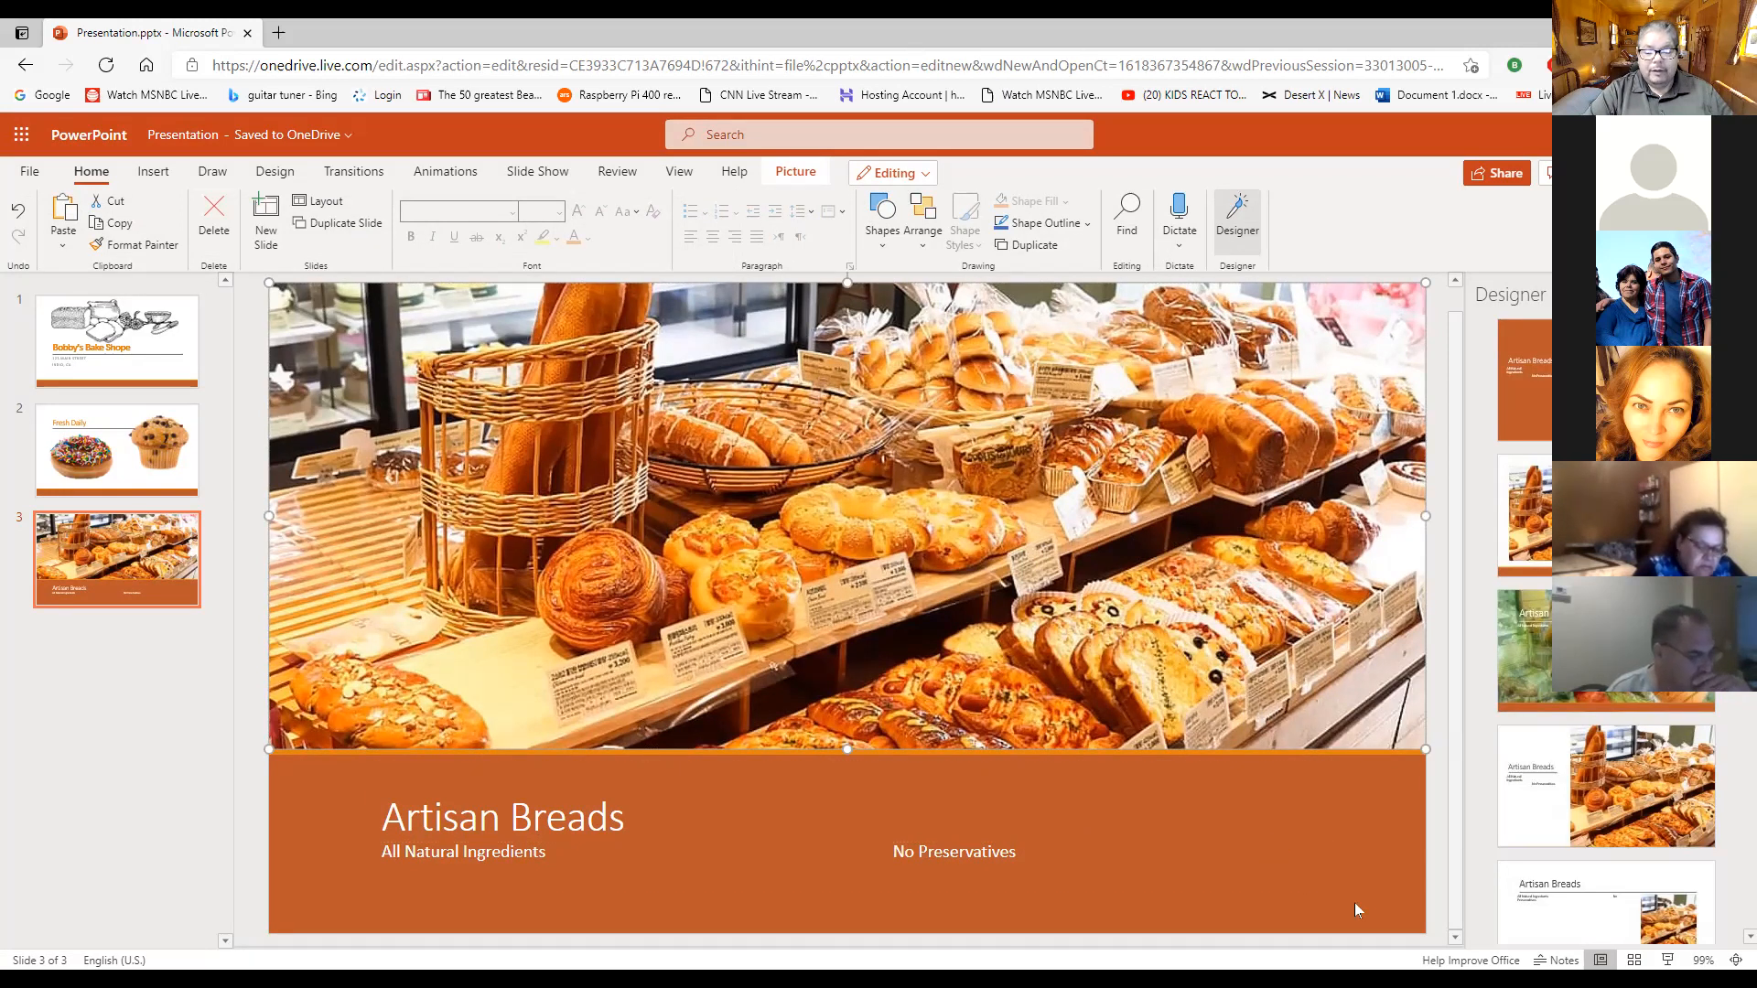
click(156, 747)
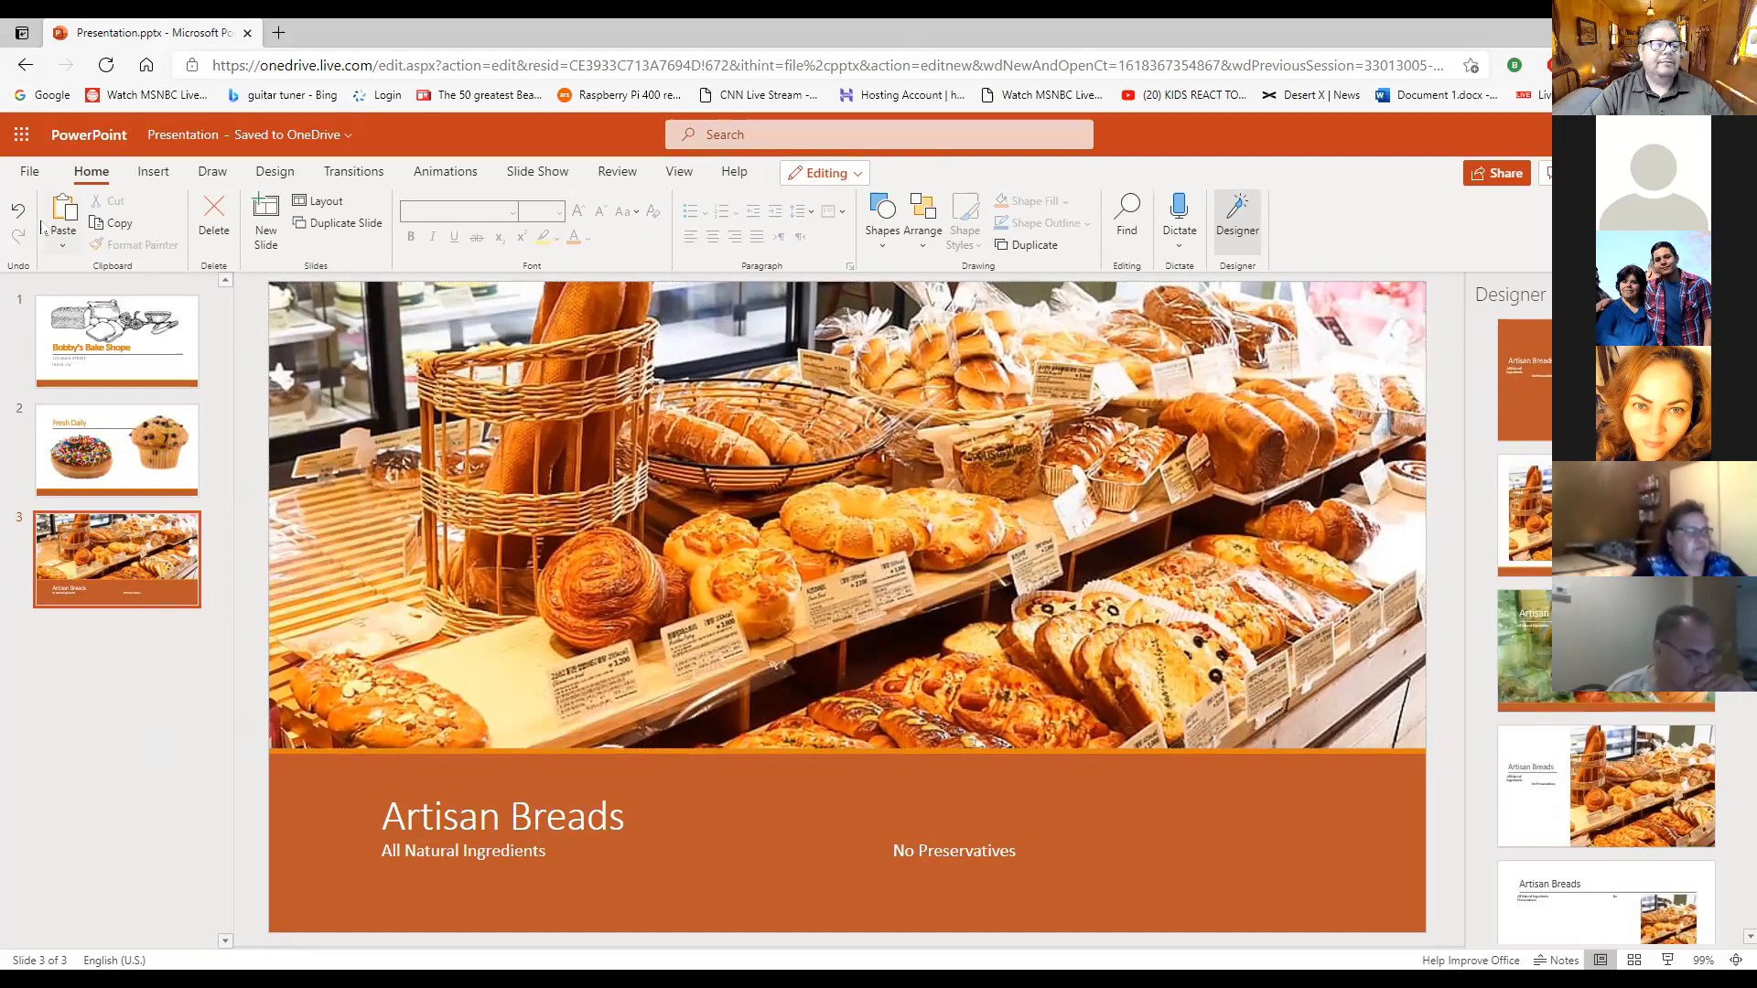
click(17, 213)
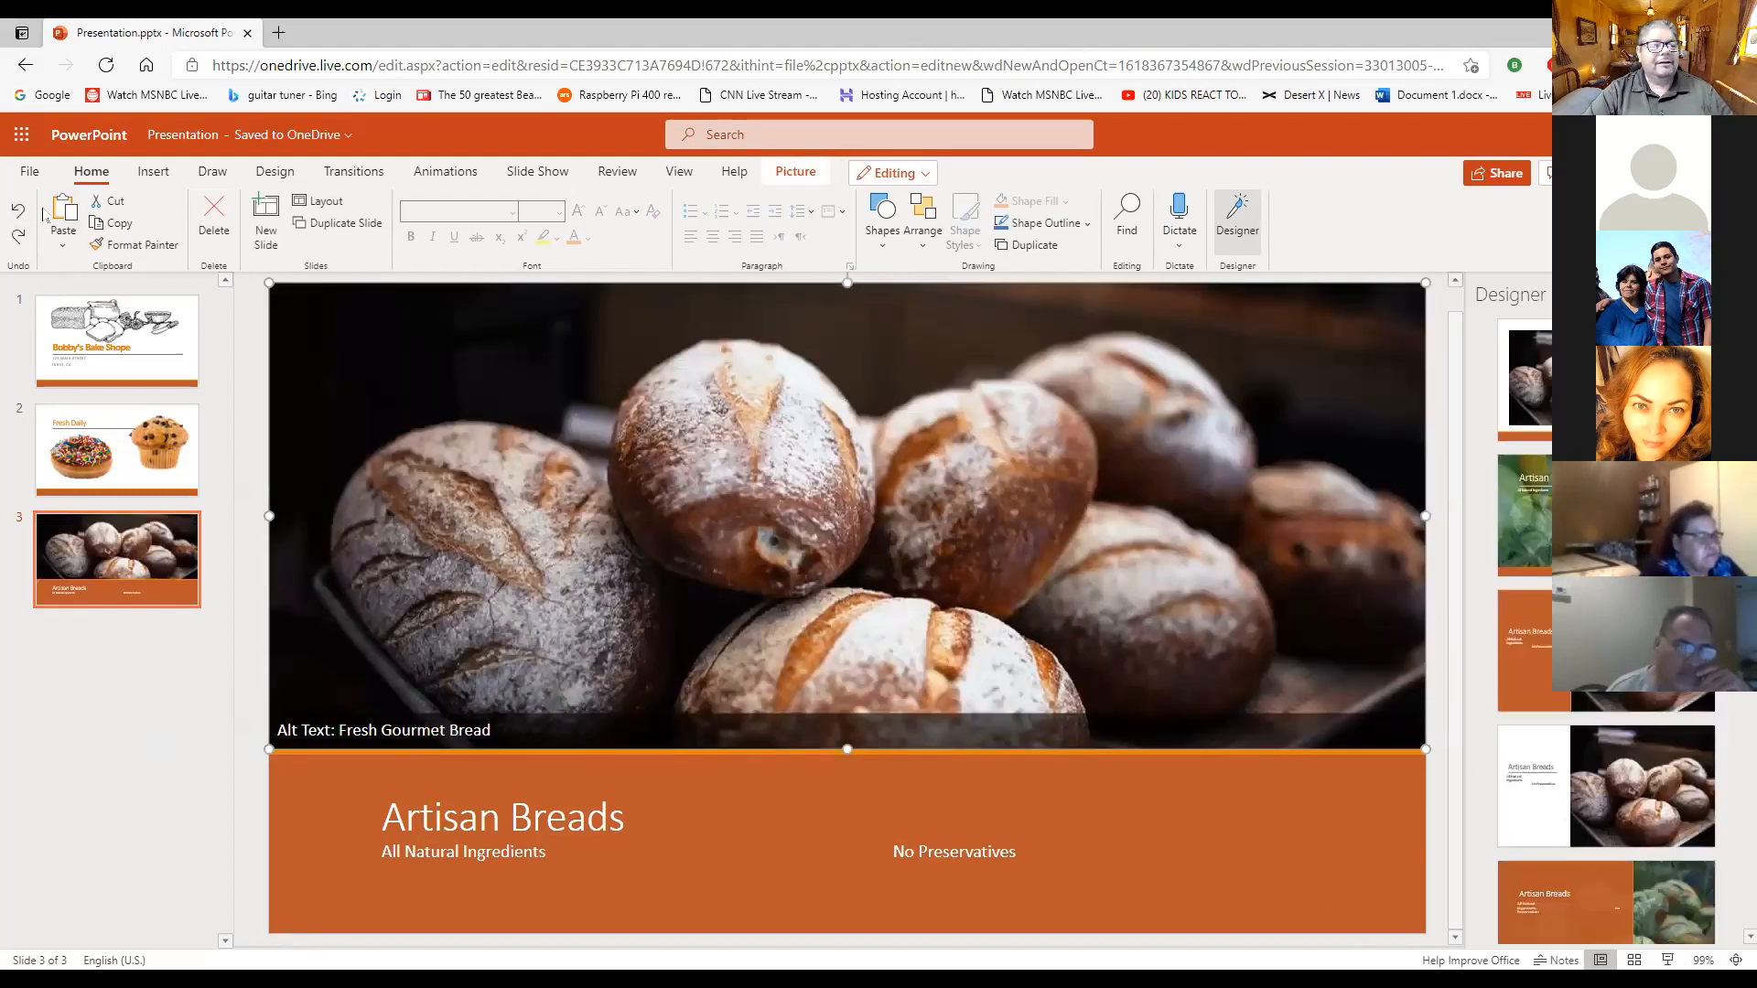
click(20, 240)
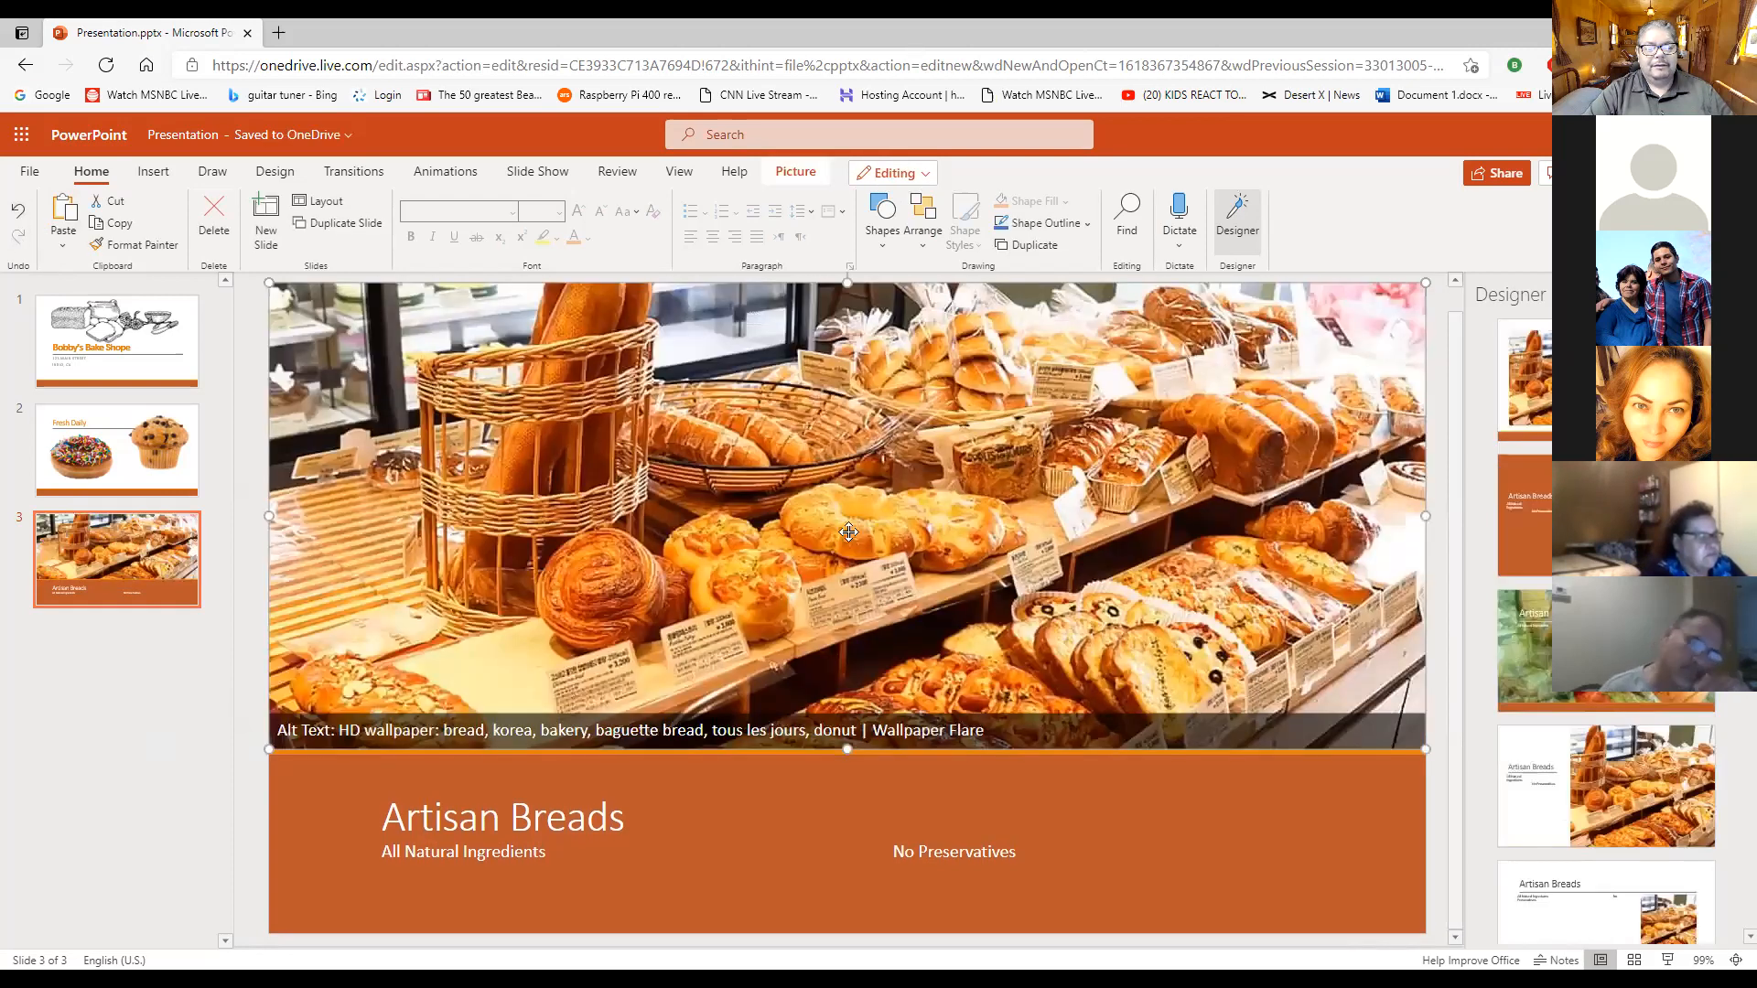
click(1299, 823)
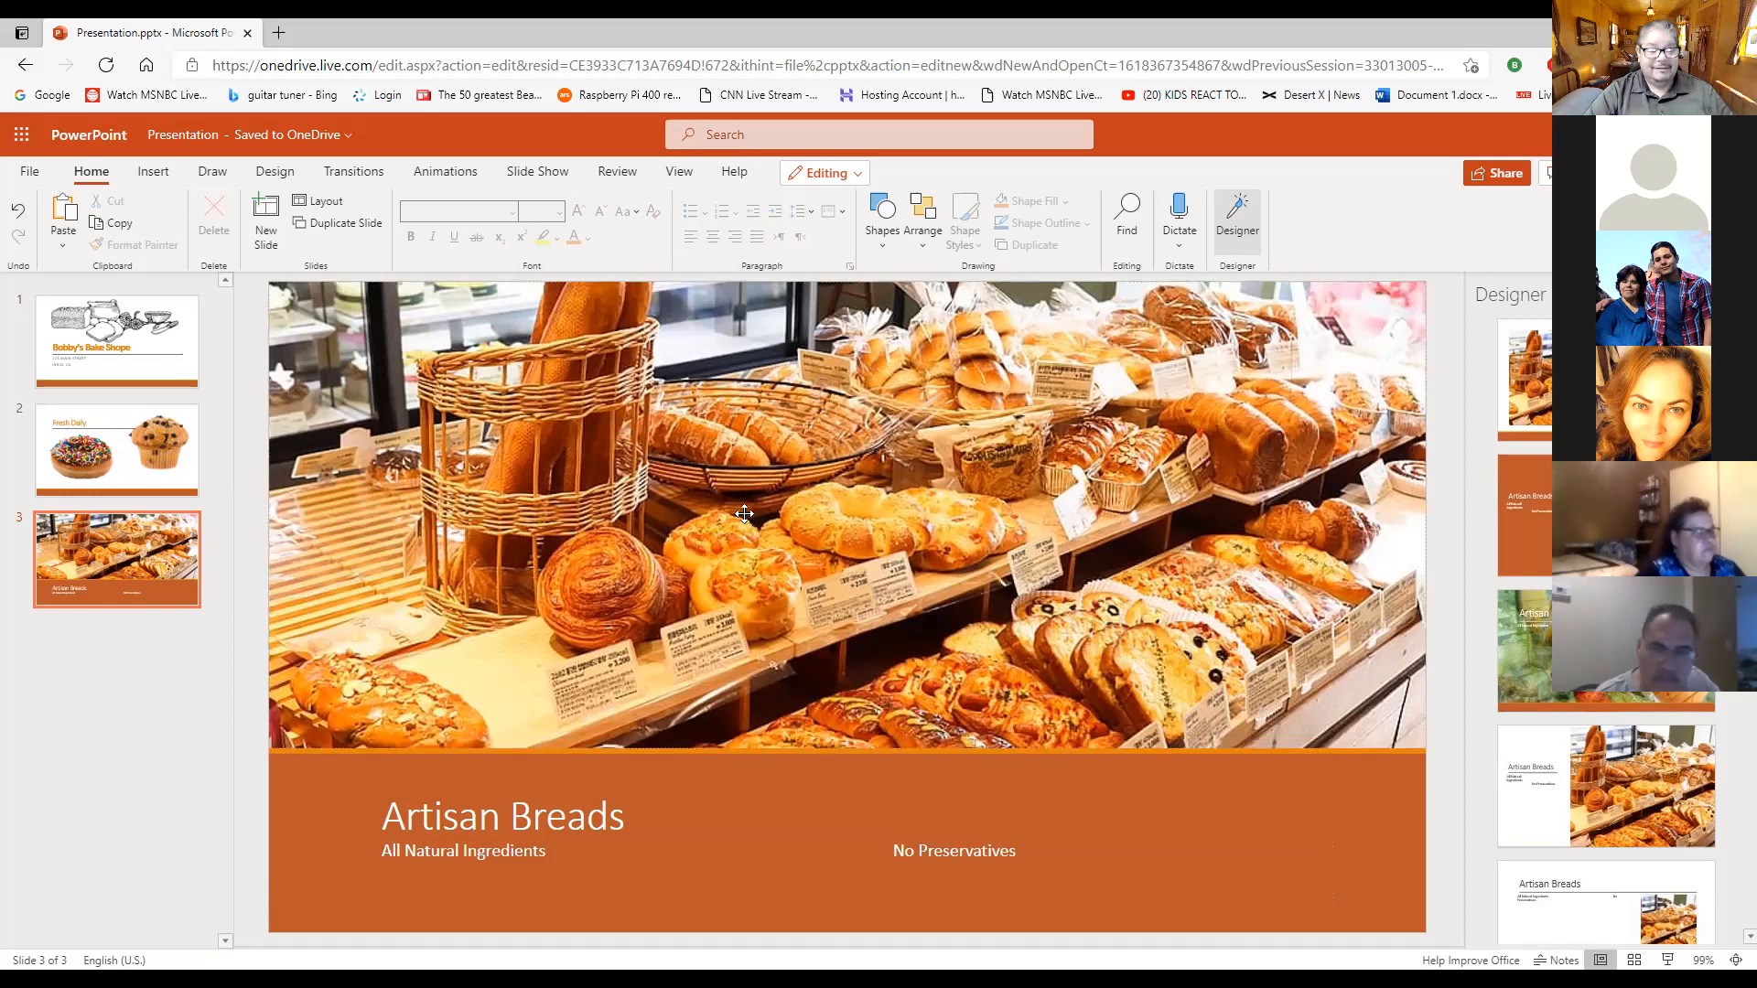
- Review the title slide, the "Fresh Daily" slide and the "Artisan Breads" slide in order
click(123, 329)
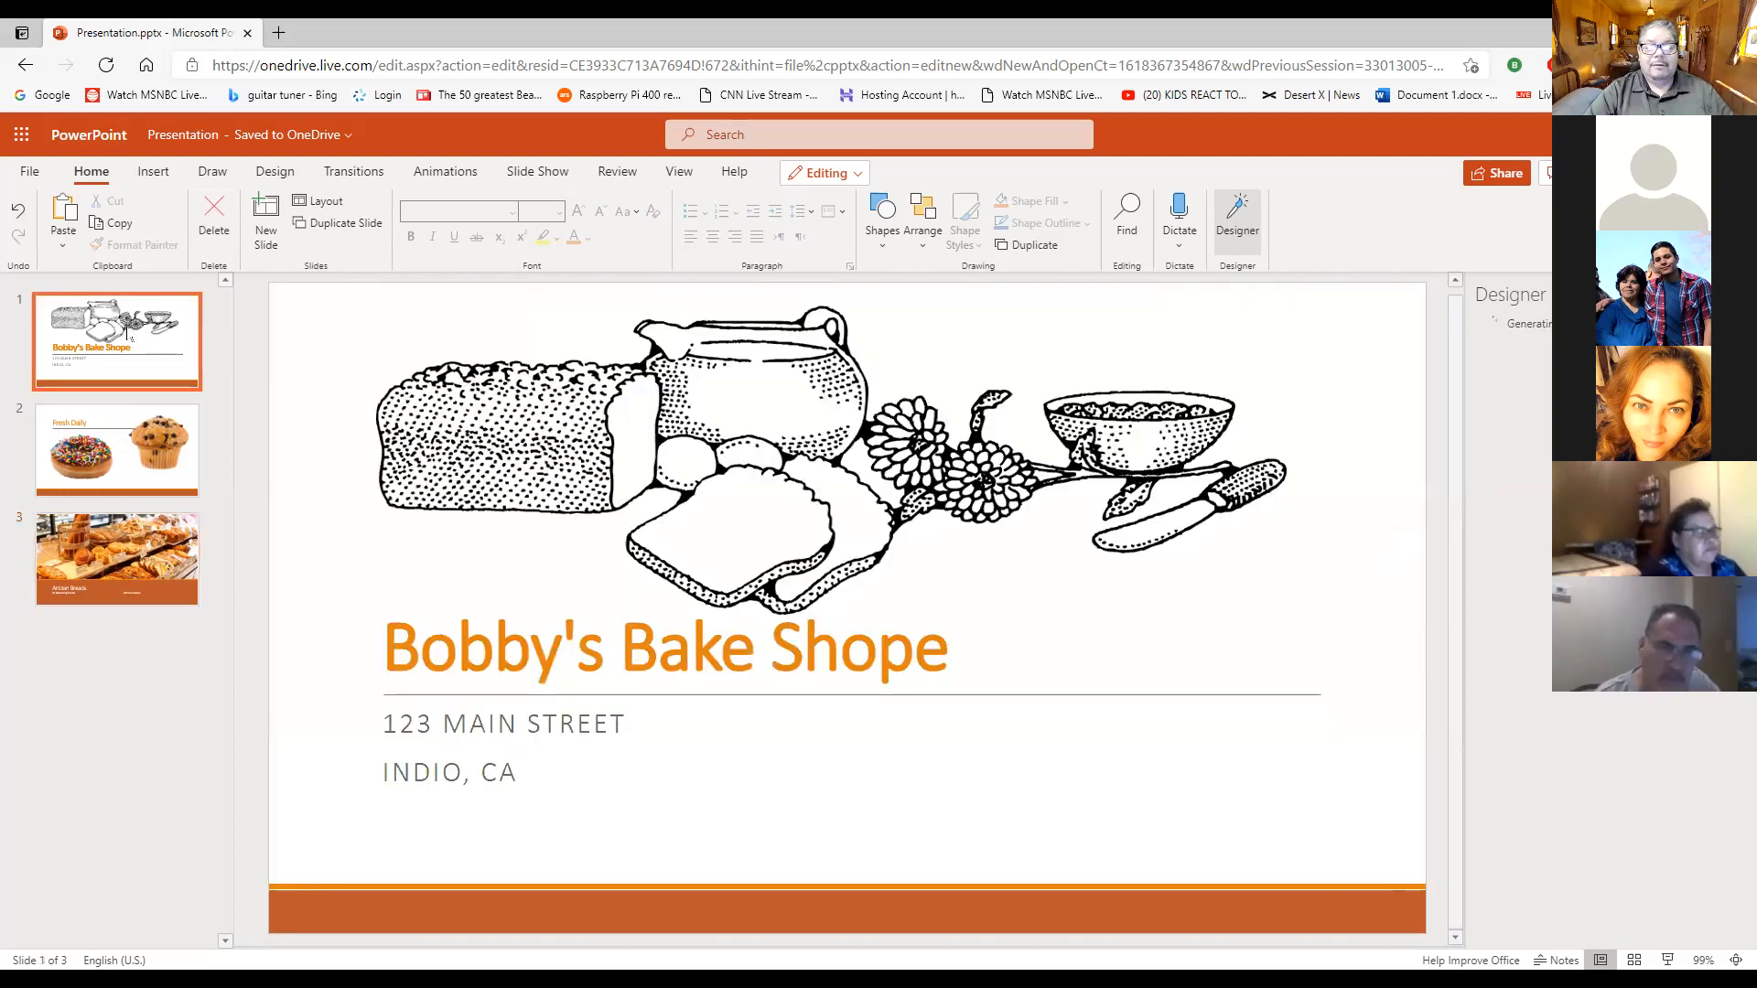
click(108, 430)
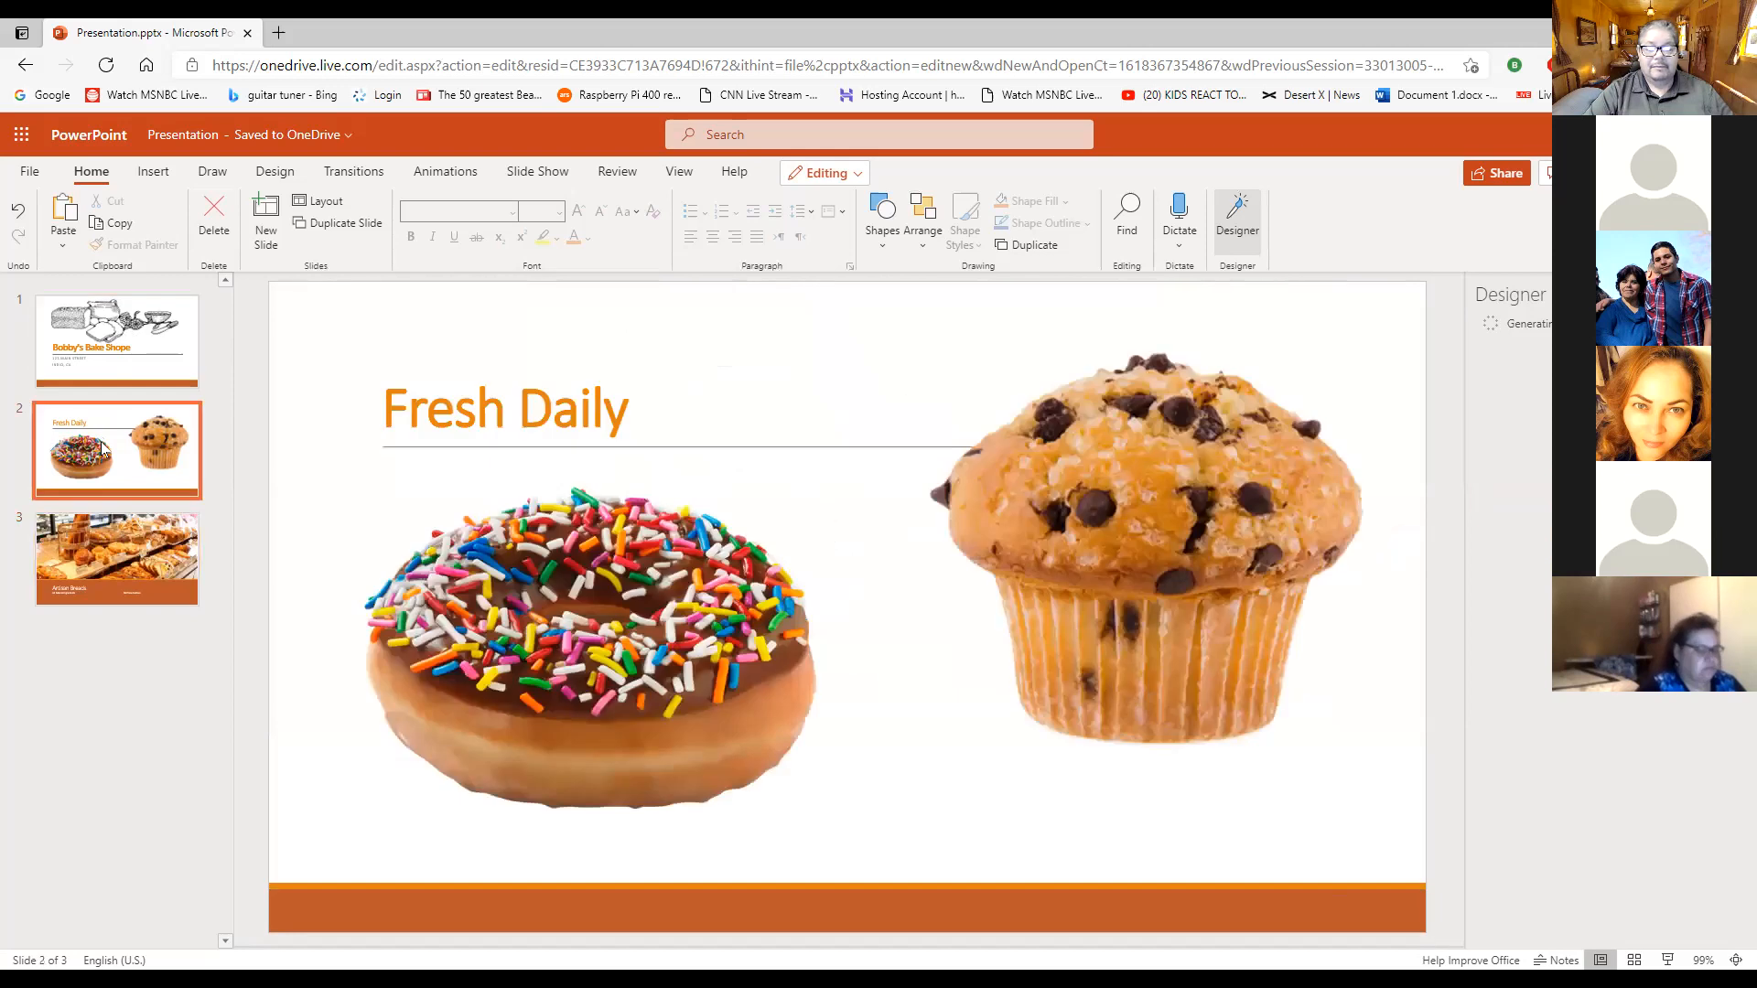
click(125, 564)
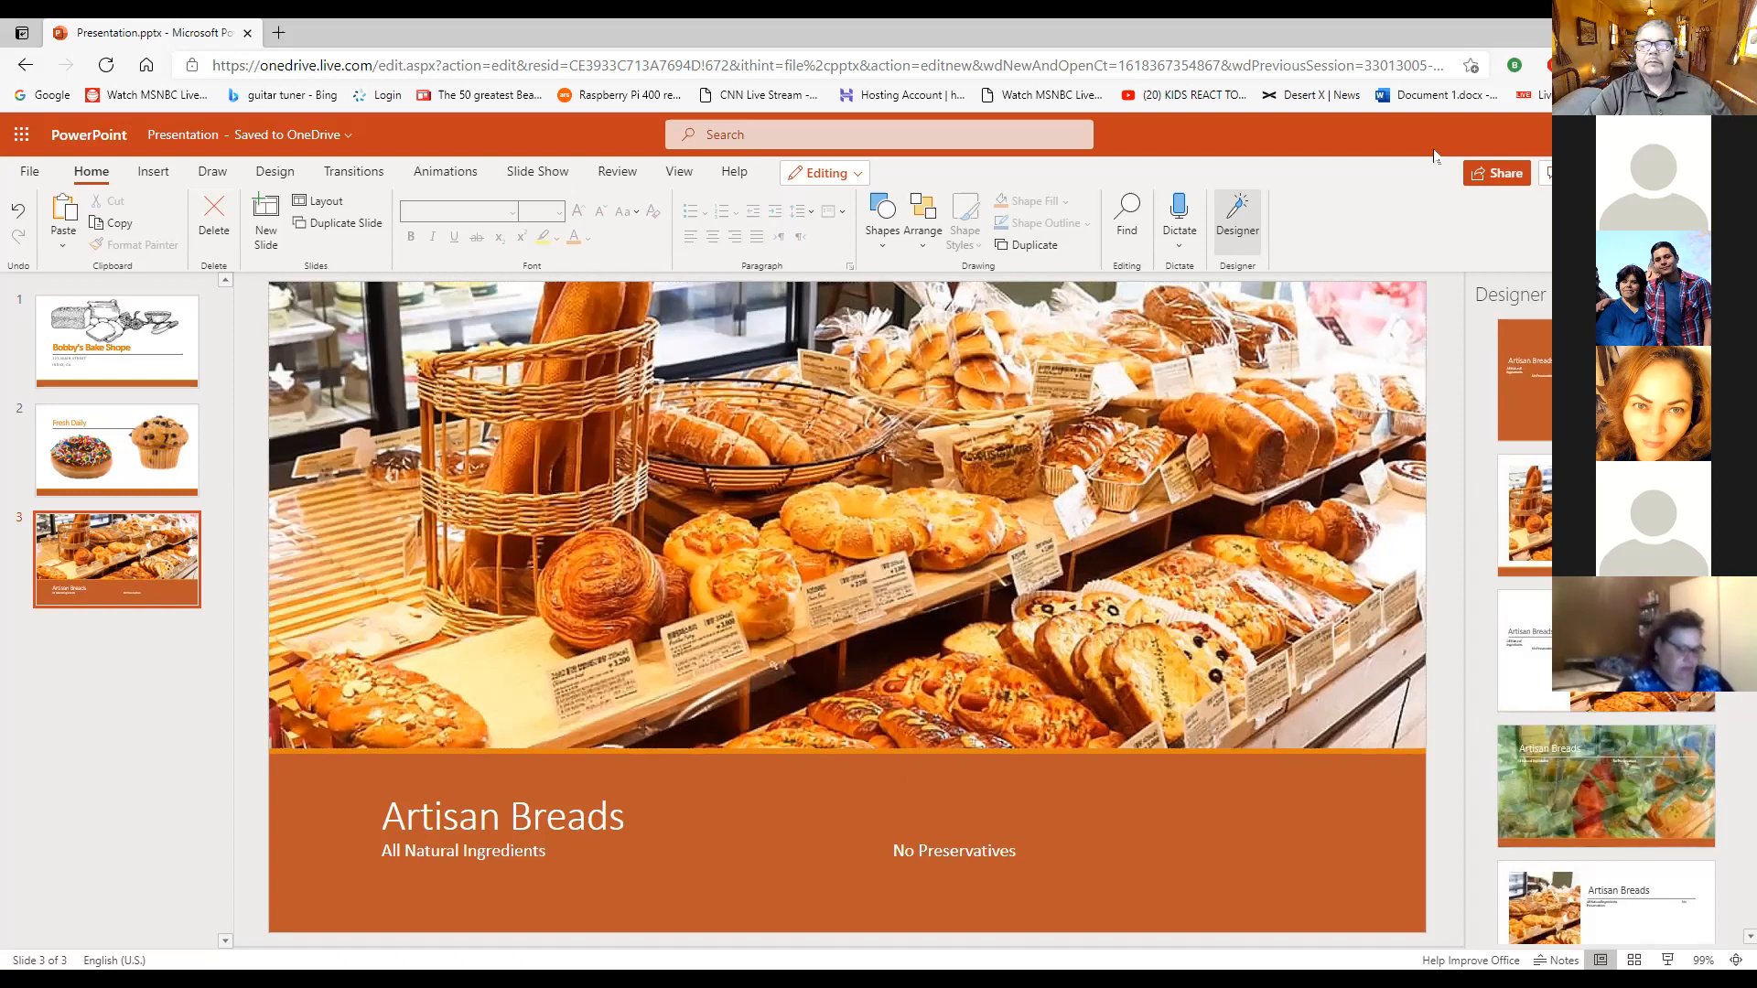
- Rename the presentation file as "Lab 1-1 Bake"
click(229, 145)
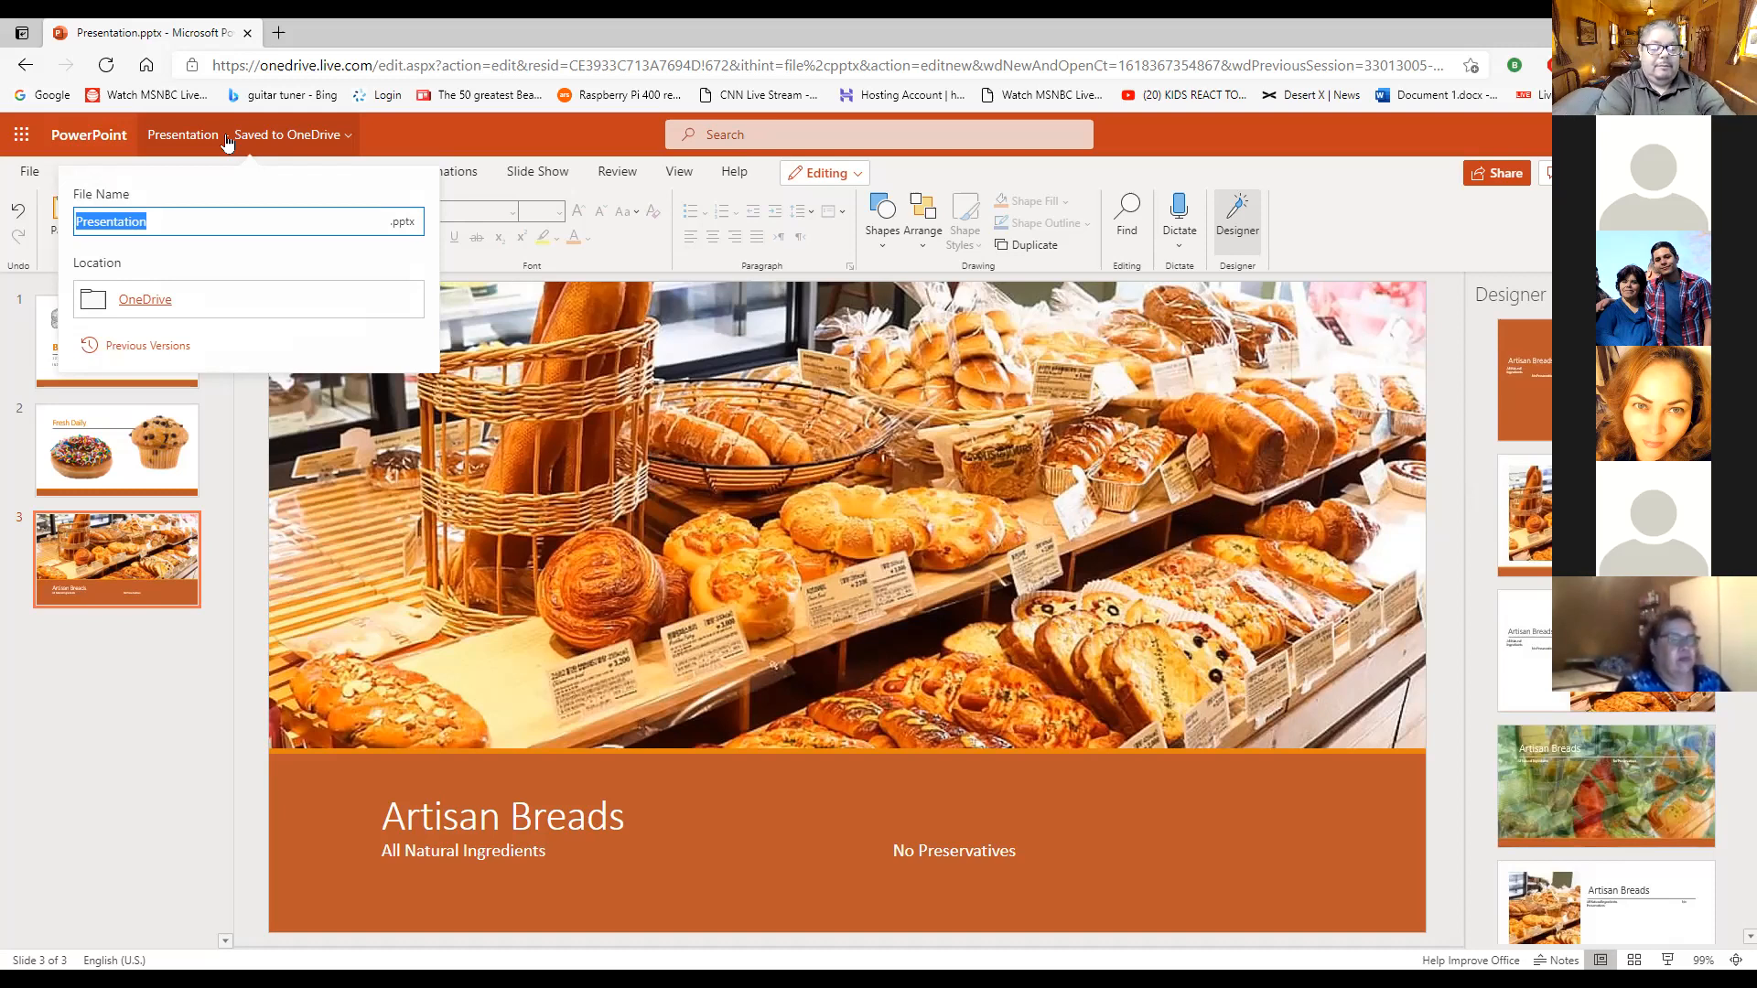
key(BackSpace)
text(Lab )
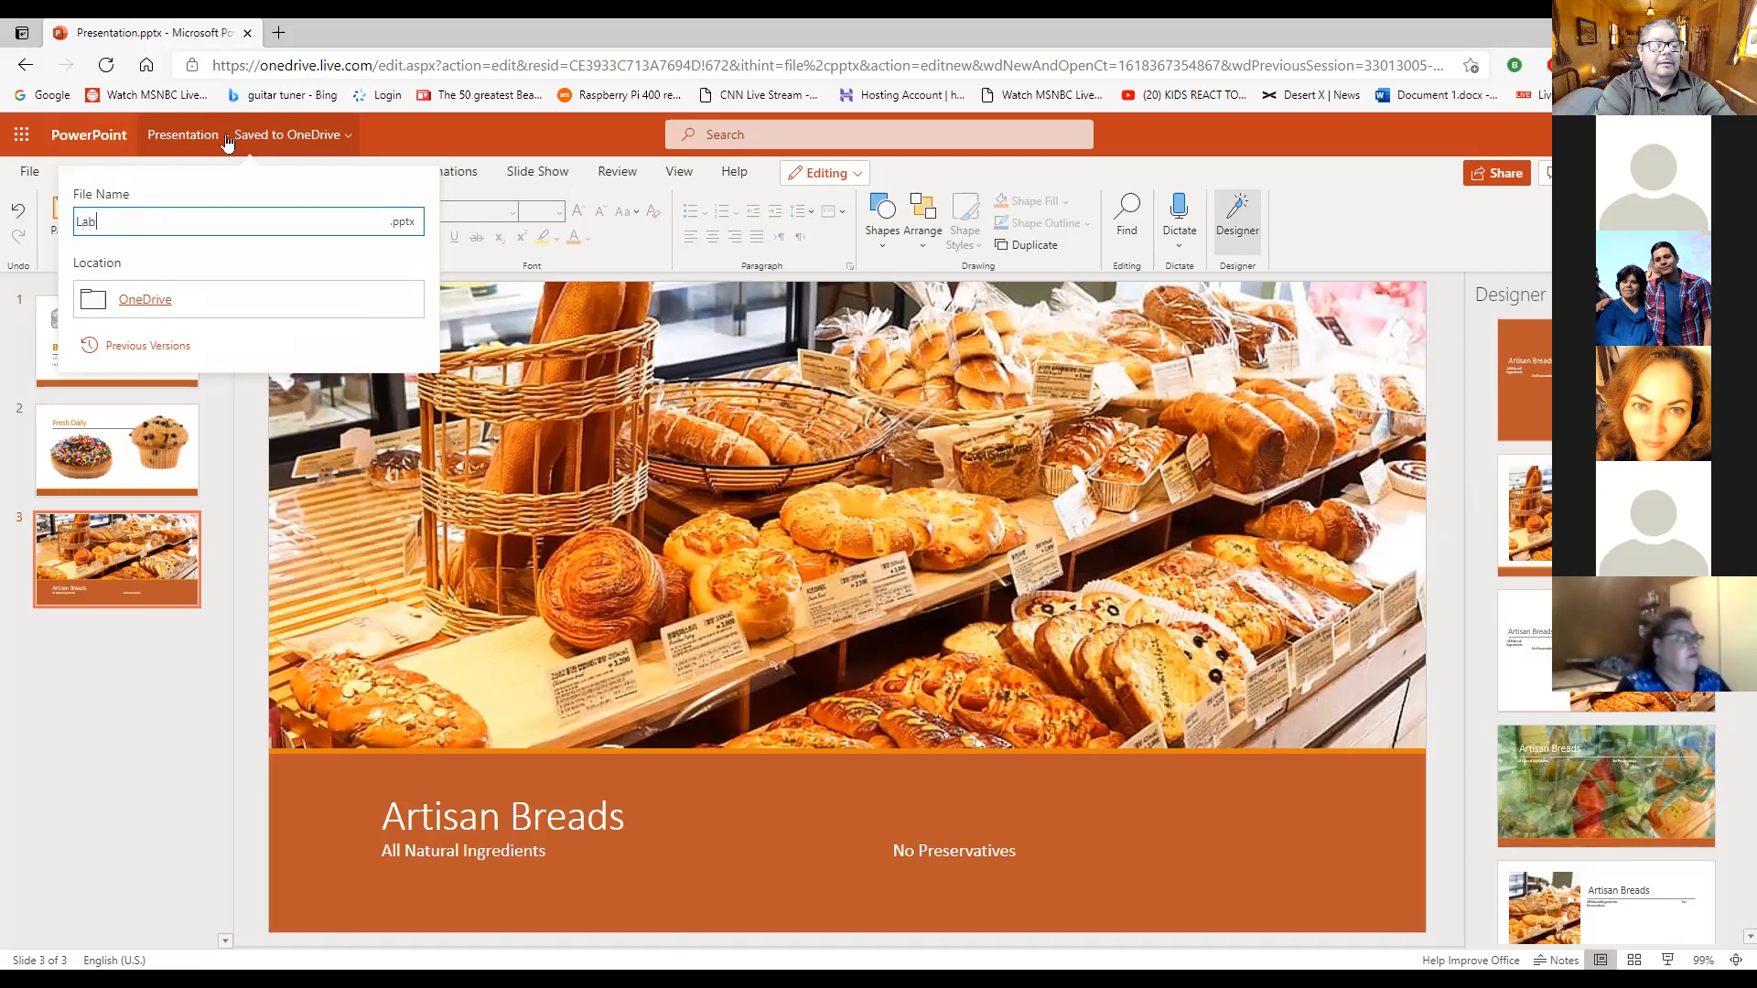
text(1-1 )
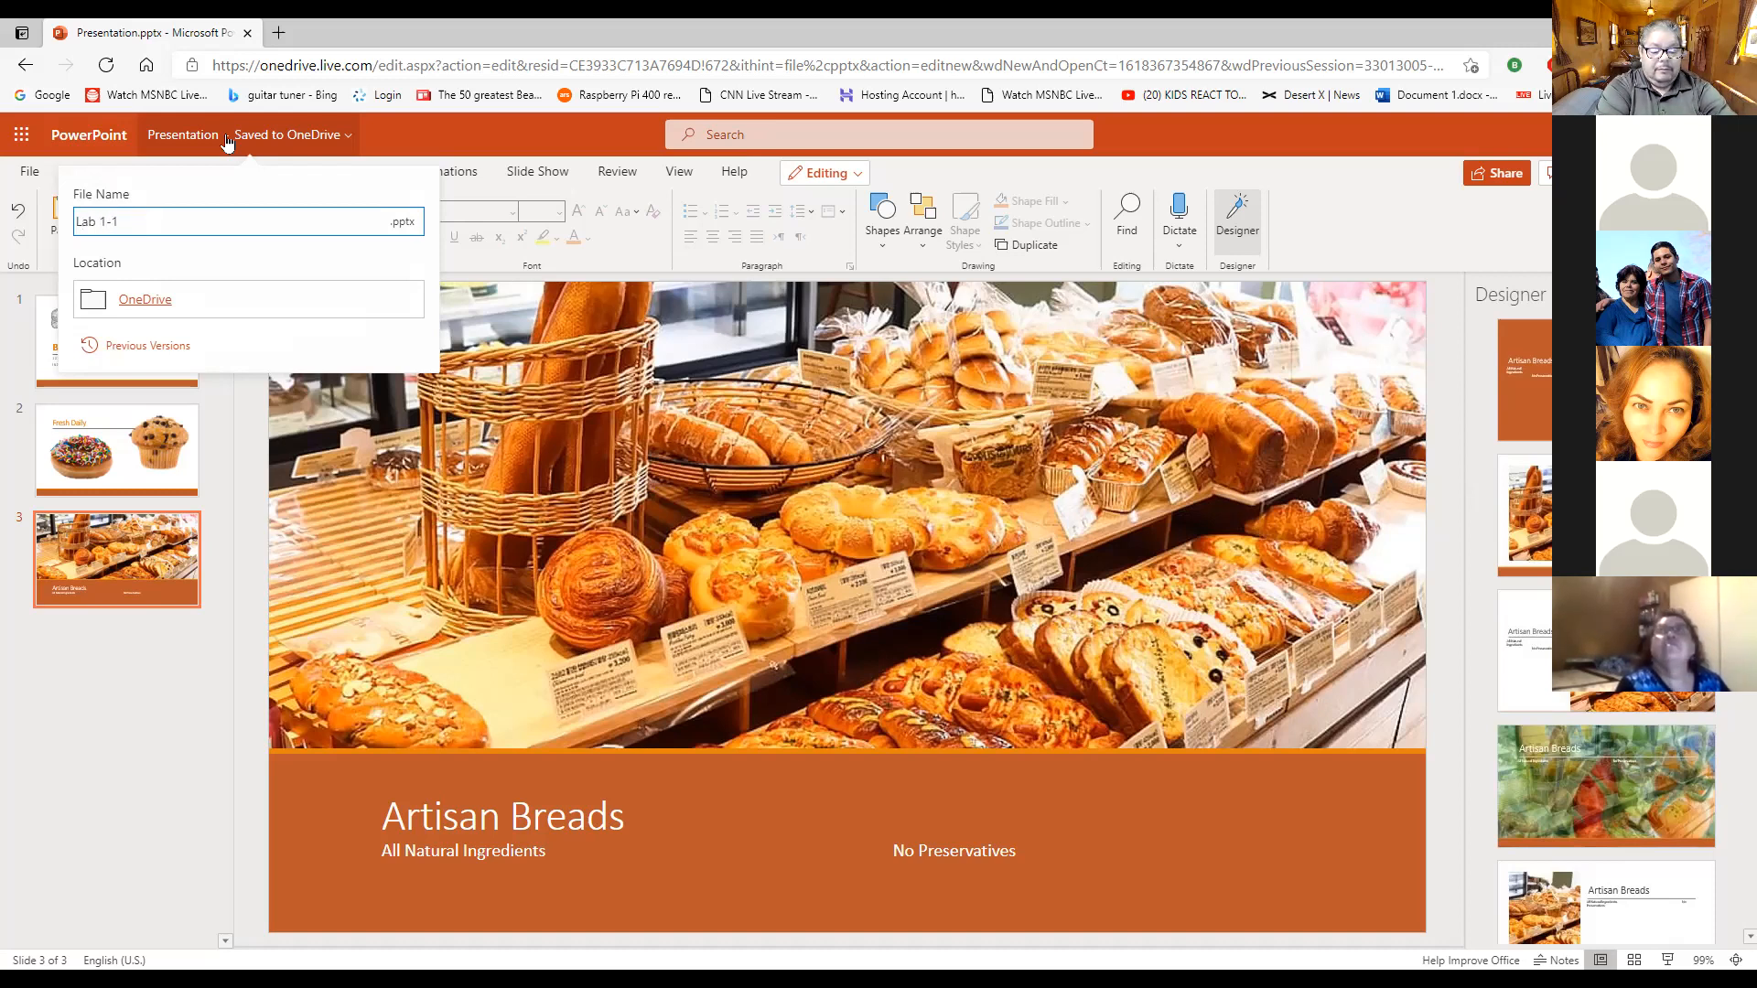
text(Bake)
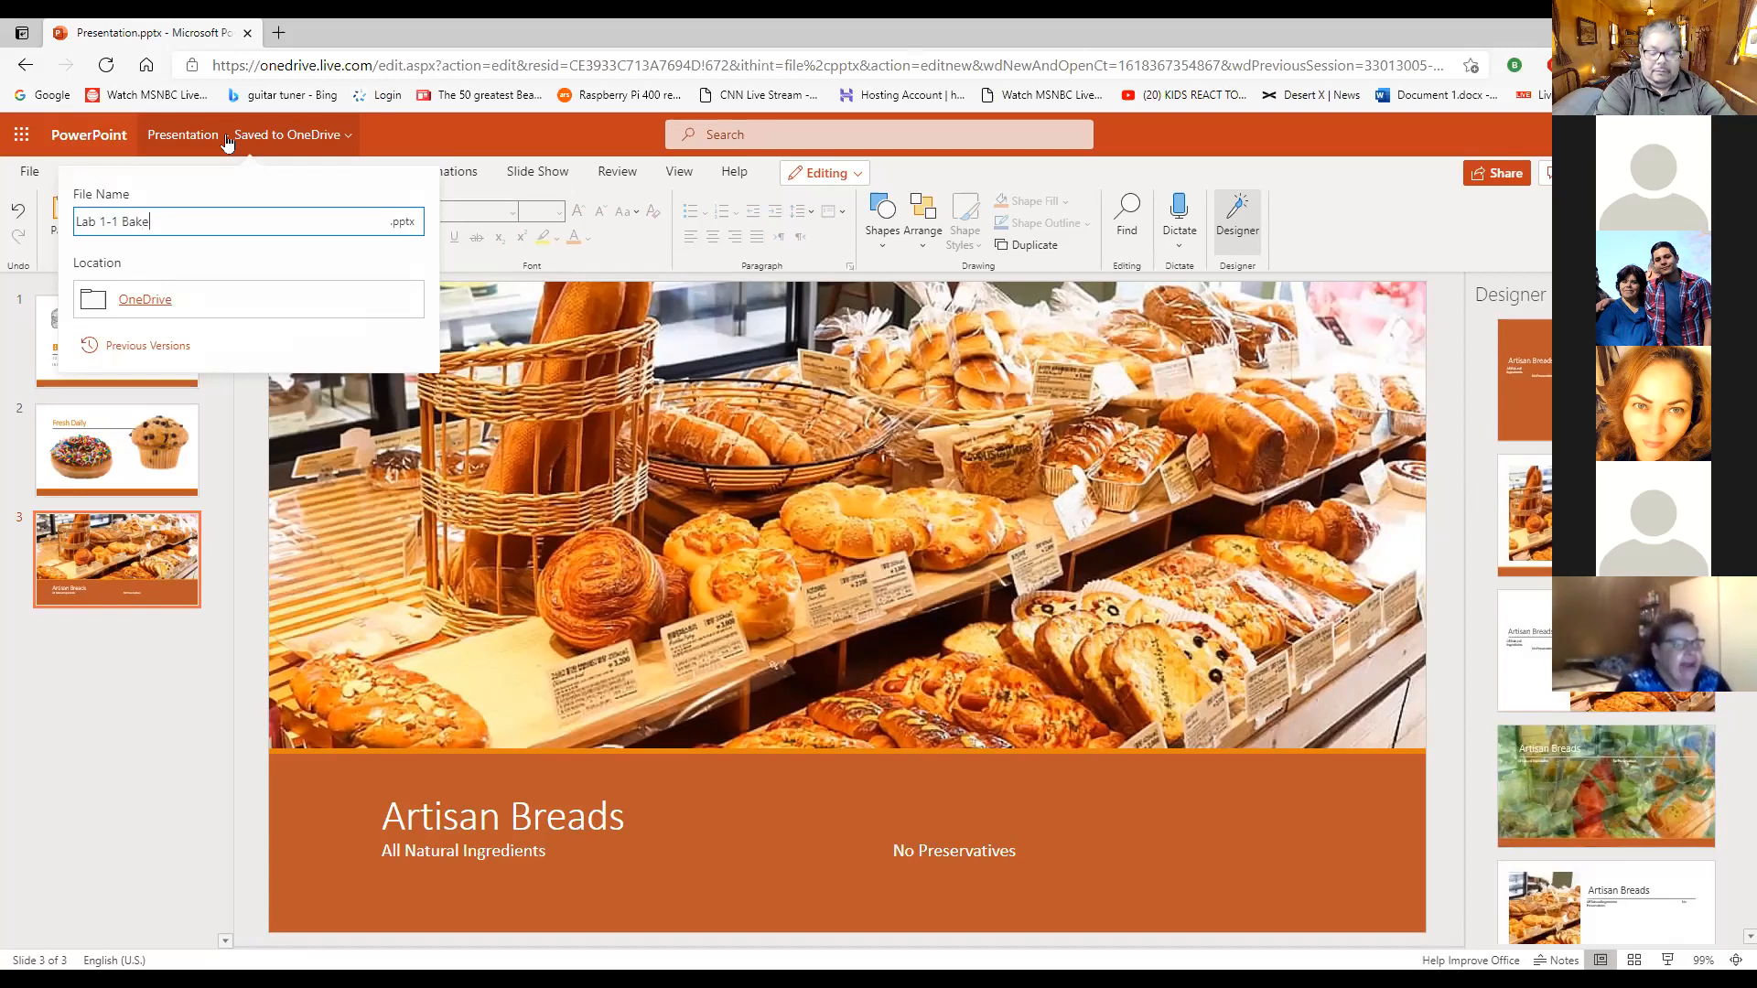
key(Return)
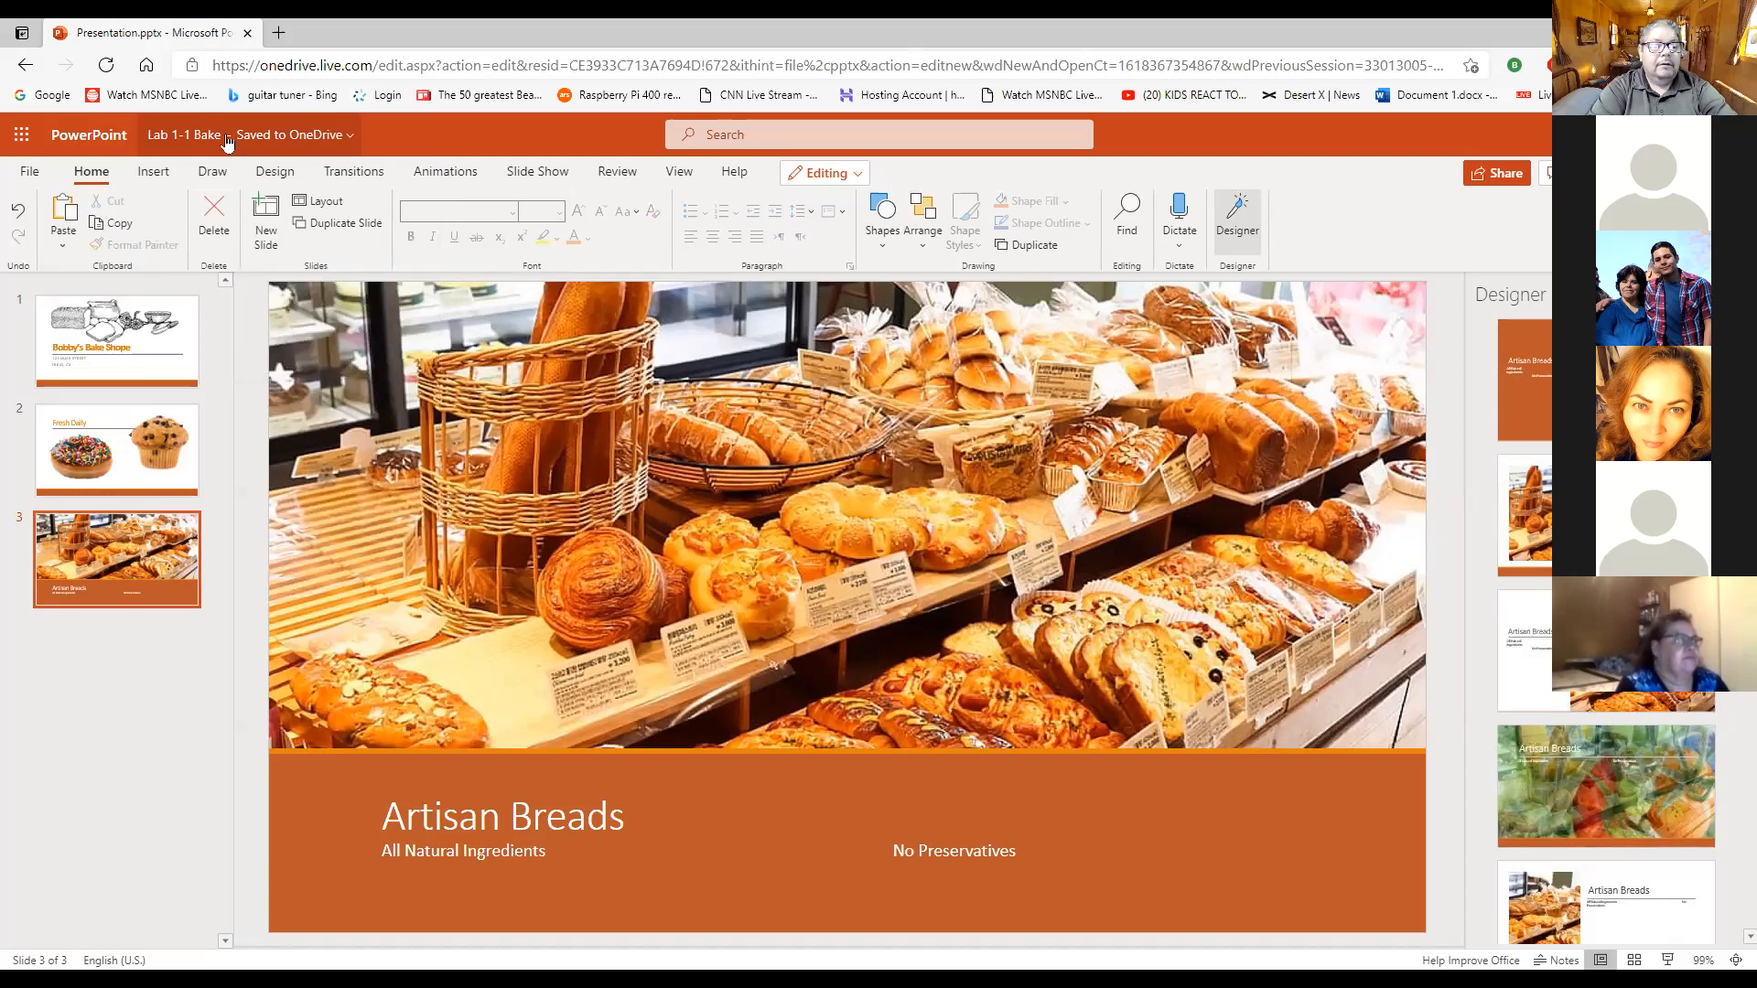